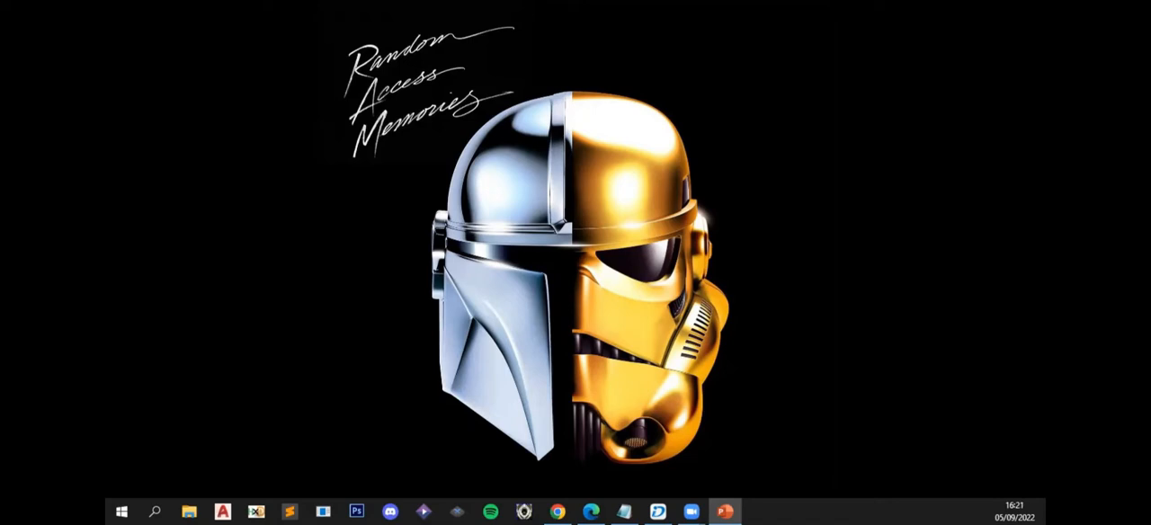
- Switch to the Edge window showing GeoPortal / DF and maximize it
{"action": "left_click", "coordinate": [580, 511]}
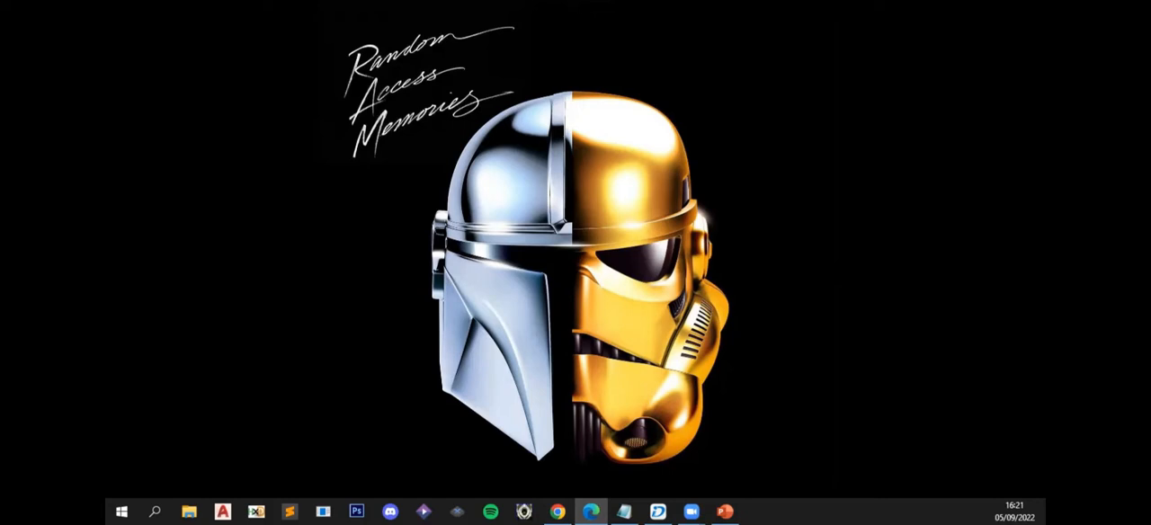
{"action": "left_click_drag", "start_coordinate": [487, 60], "coordinate": [504, 54]}
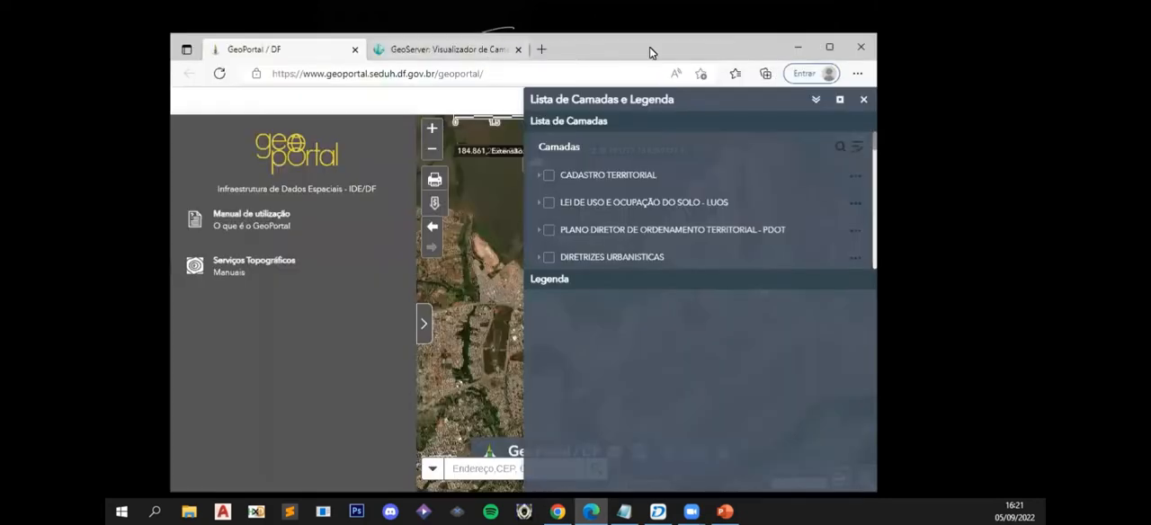
{"action": "left_click", "coordinate": [830, 49]}
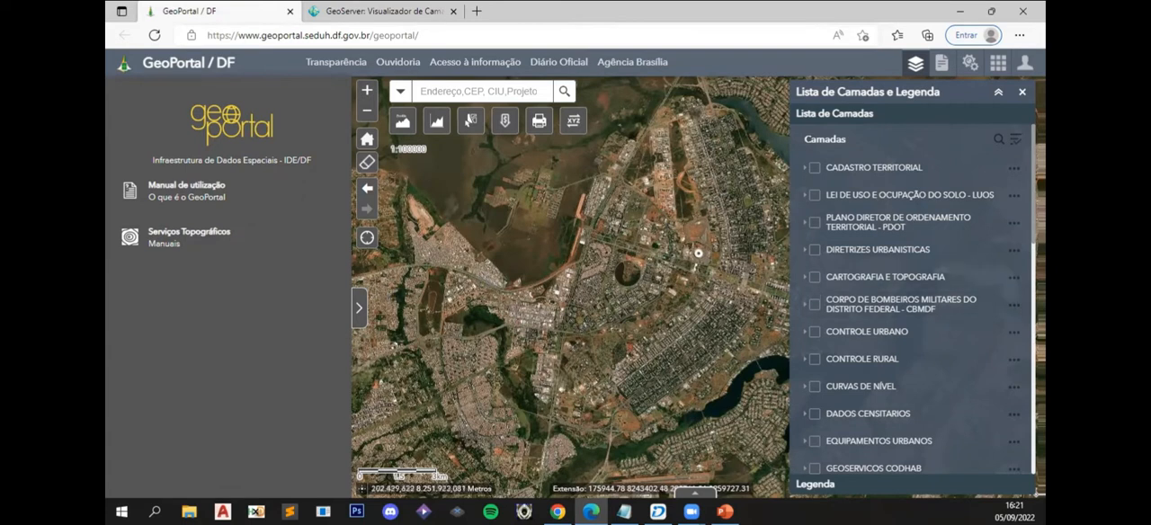
{"action": "scroll", "coordinate": [908, 368], "scroll_direction": "down", "scroll_amount": 3}
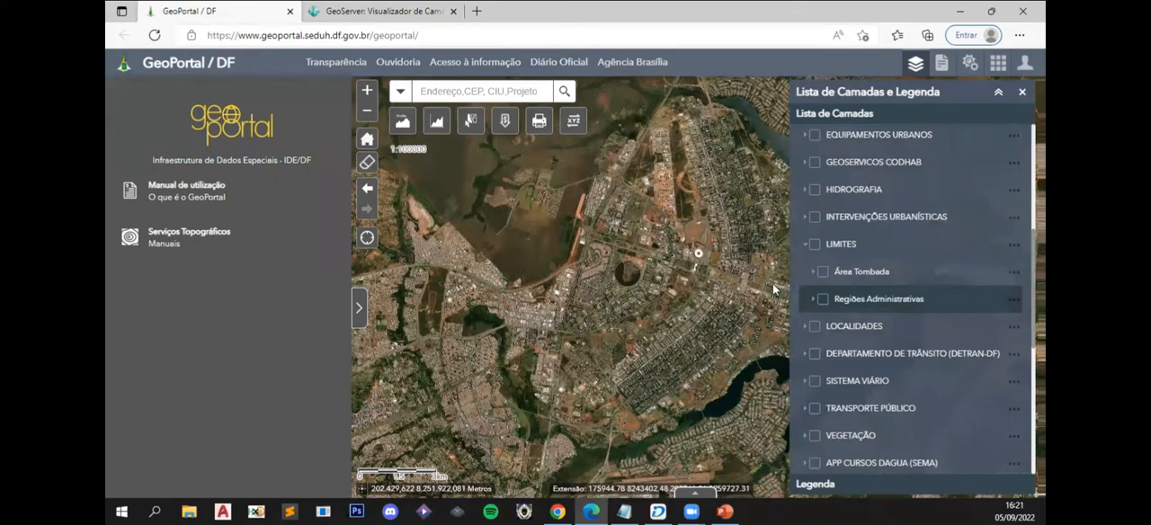
{"action": "left_click", "coordinate": [431, 36]}
{"action": "left_click", "coordinate": [493, 373]}
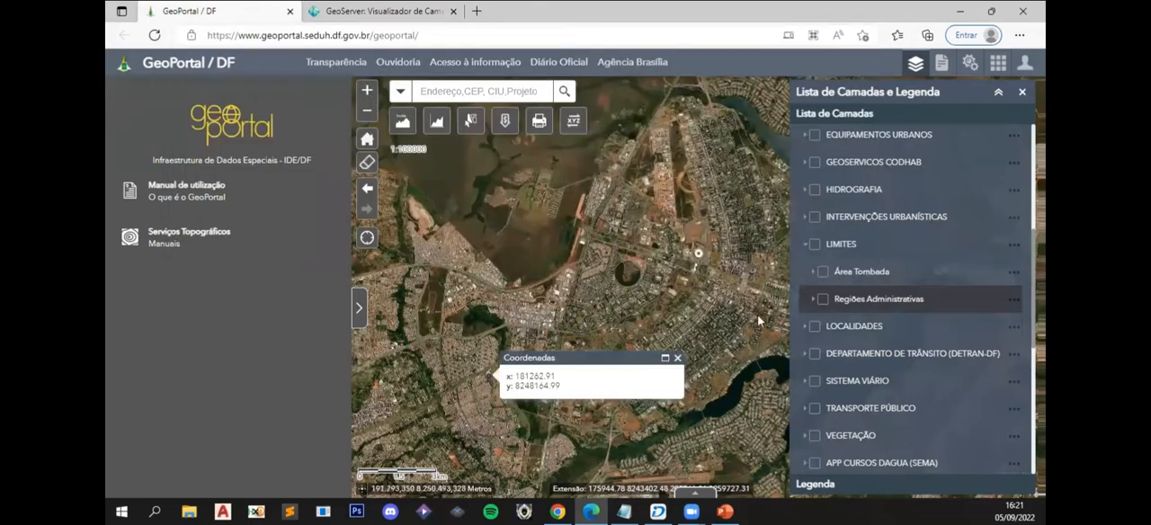
{"action": "left_click", "coordinate": [761, 316]}
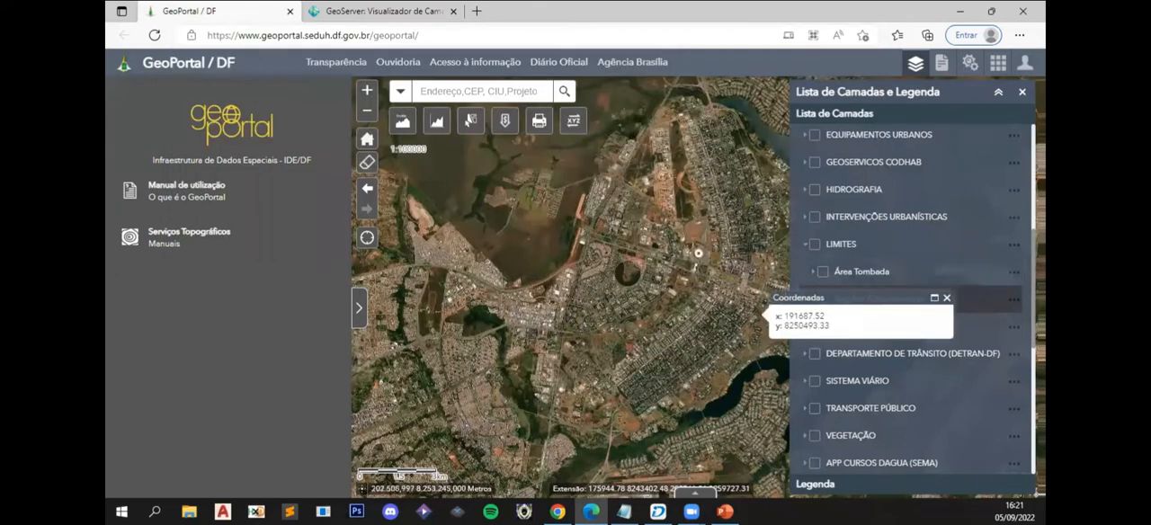
{"action": "left_click_drag", "start_coordinate": [1034, 257], "coordinate": [1036, 96]}
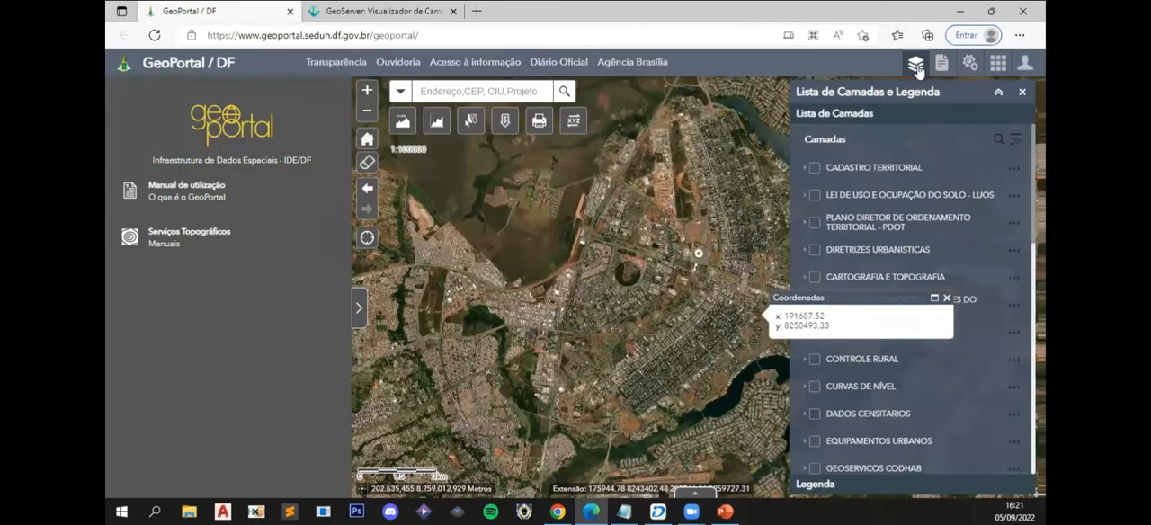
{"action": "left_click", "coordinate": [916, 67]}
{"action": "left_click", "coordinate": [946, 298]}
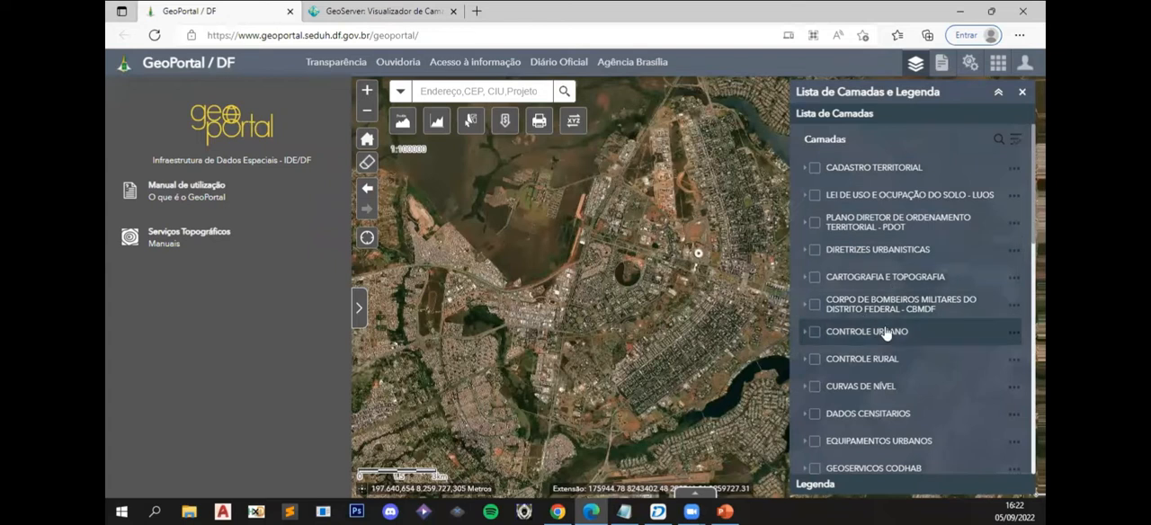
- Expand the LIMITES group and download the Regiões Administrativas layer, then dismiss the map's coordinates pop-up
{"action": "scroll", "coordinate": [886, 332], "scroll_direction": "down", "scroll_amount": 4}
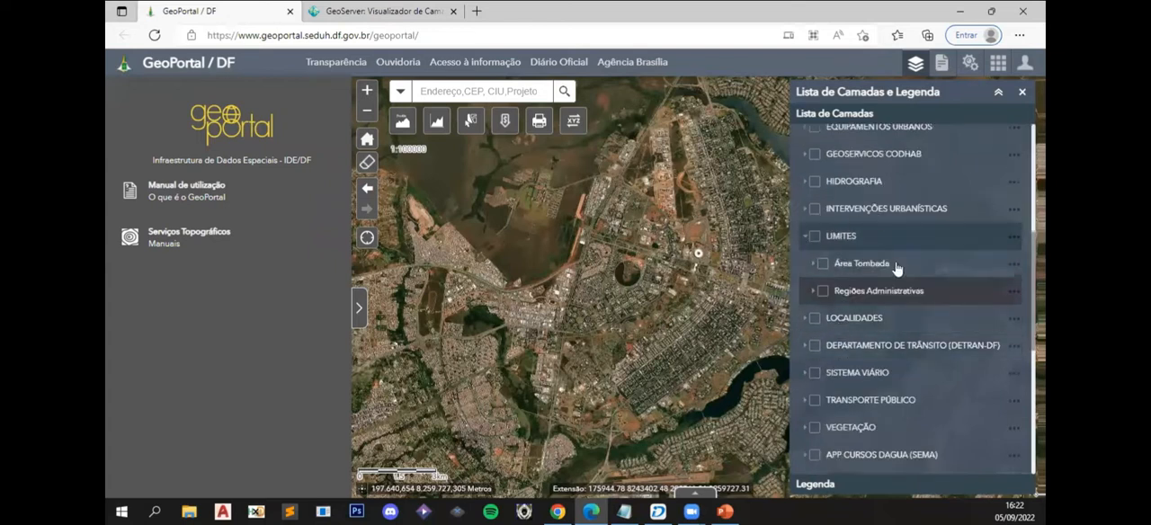
{"action": "left_click", "coordinate": [893, 243]}
{"action": "scroll", "coordinate": [905, 275], "scroll_direction": "up", "scroll_amount": 2}
{"action": "scroll", "coordinate": [886, 313], "scroll_direction": "down", "scroll_amount": 1}
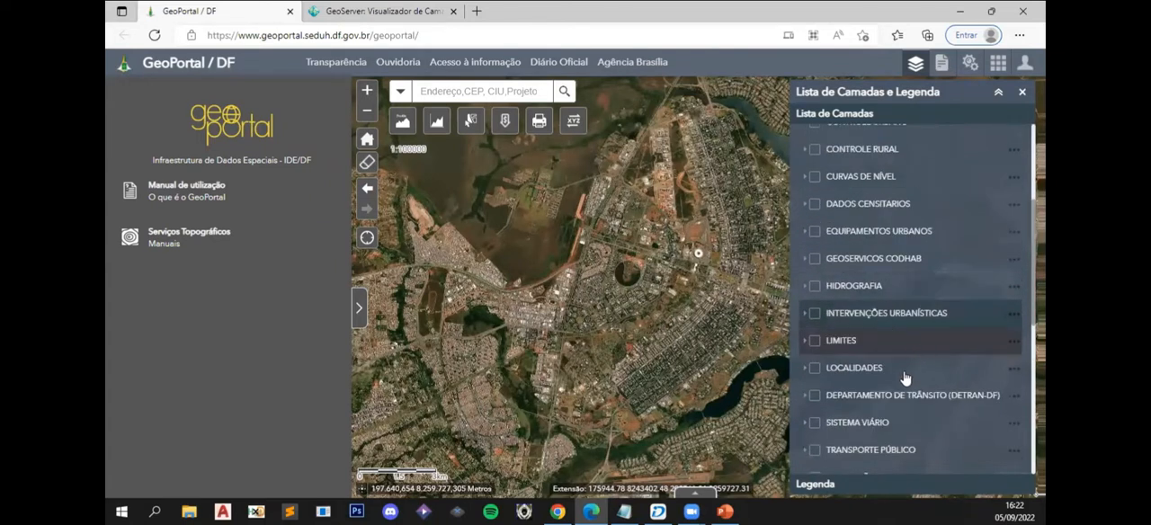
{"action": "left_click", "coordinate": [805, 341]}
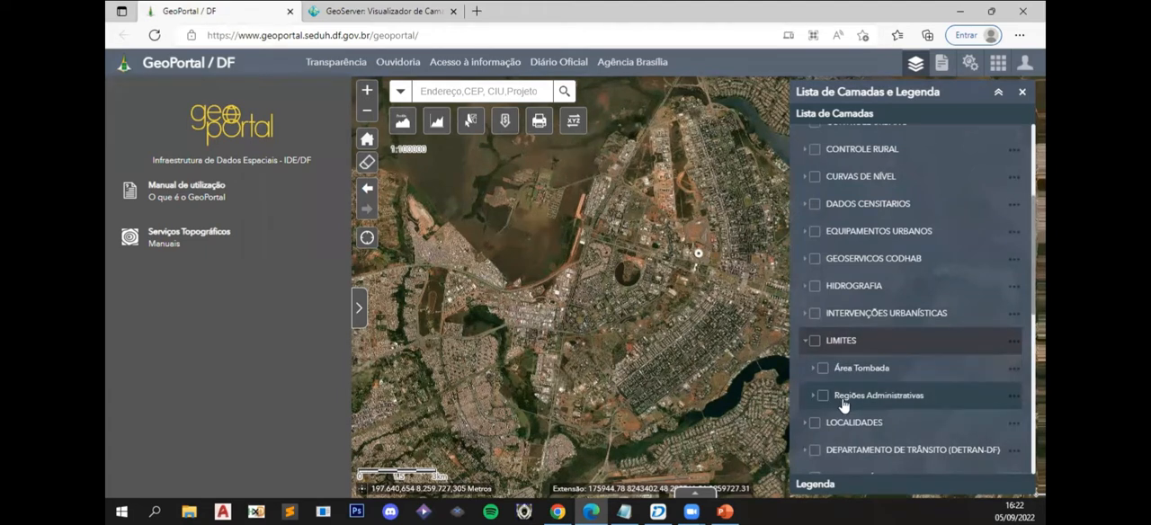
{"action": "scroll", "coordinate": [817, 299], "scroll_direction": "down", "scroll_amount": 2}
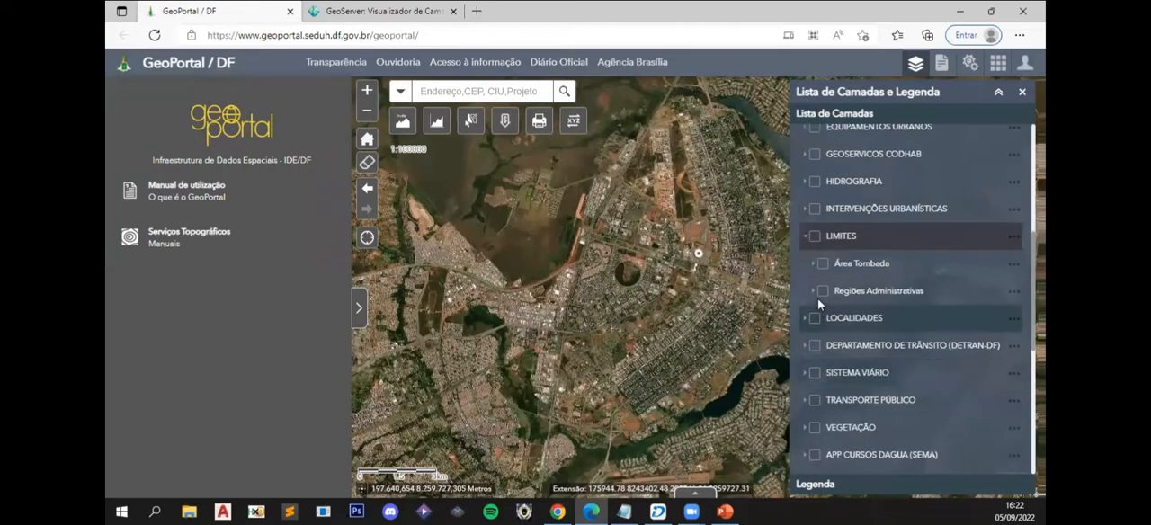
{"action": "left_click", "coordinate": [813, 292]}
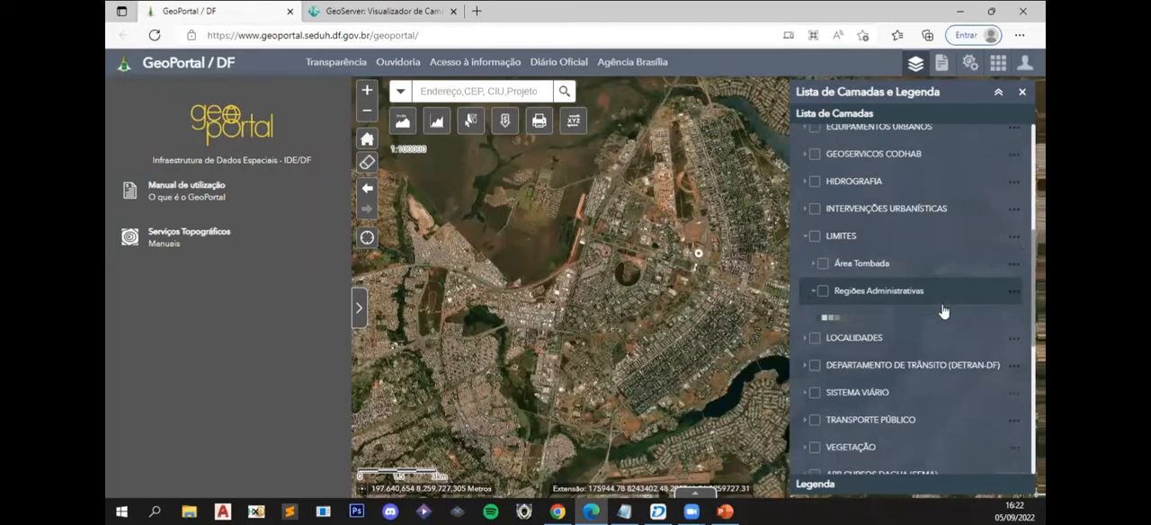
{"action": "left_click", "coordinate": [1014, 298]}
{"action": "left_click", "coordinate": [936, 328]}
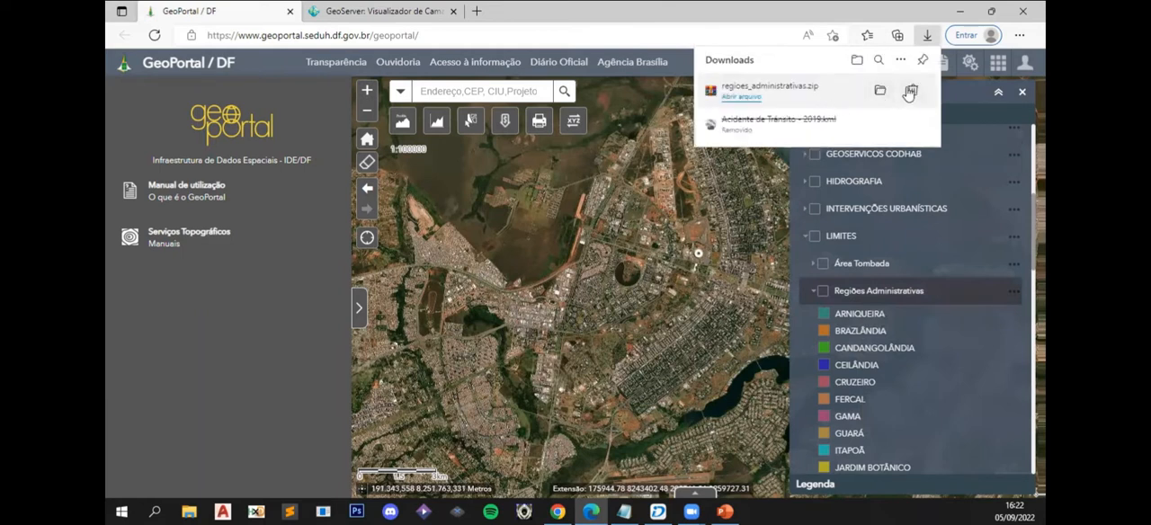
{"action": "left_click", "coordinate": [822, 256]}
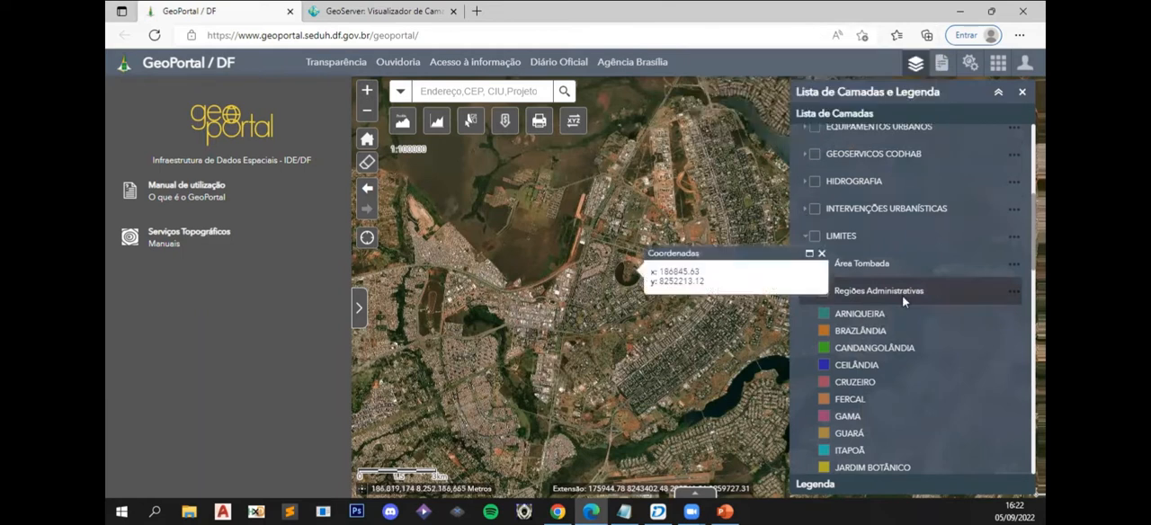
{"action": "left_click", "coordinate": [822, 255]}
- Collapse LIMITES and expand the SISTEMA VIÁRIO and TRANSPORTE PÚBLICO groups to examine their available layers
{"action": "scroll", "coordinate": [909, 306], "scroll_direction": "down", "scroll_amount": 2}
{"action": "scroll", "coordinate": [899, 288], "scroll_direction": "up", "scroll_amount": 2}
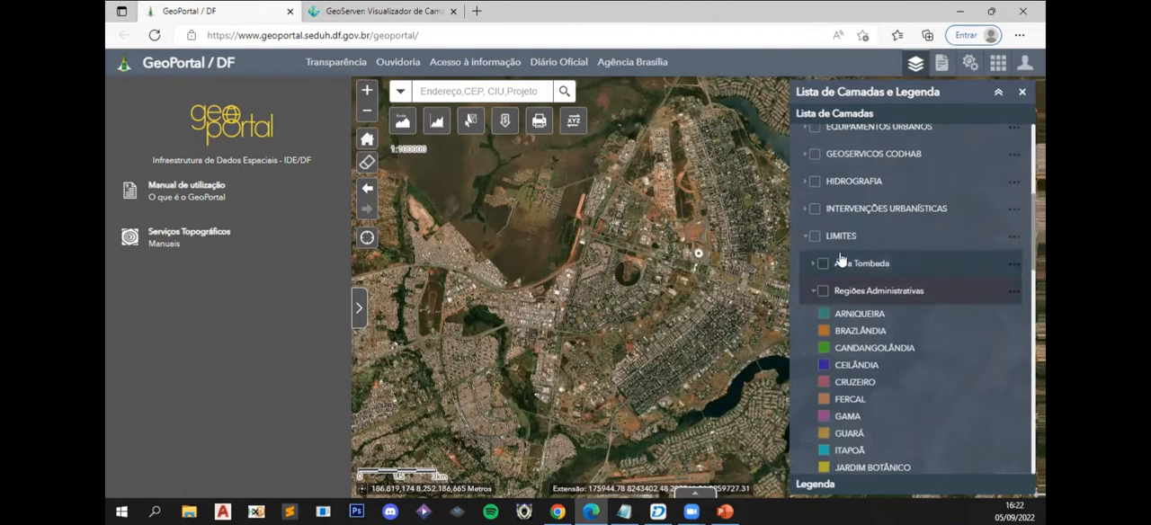
{"action": "left_click", "coordinate": [806, 240]}
{"action": "scroll", "coordinate": [884, 359], "scroll_direction": "down", "scroll_amount": 2}
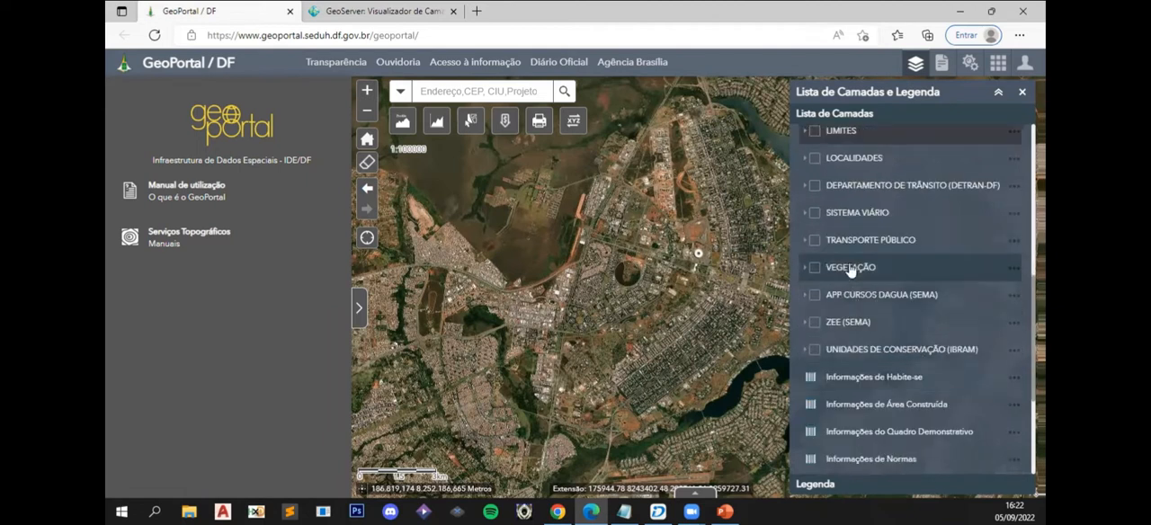
{"action": "scroll", "coordinate": [836, 279], "scroll_direction": "up", "scroll_amount": 1}
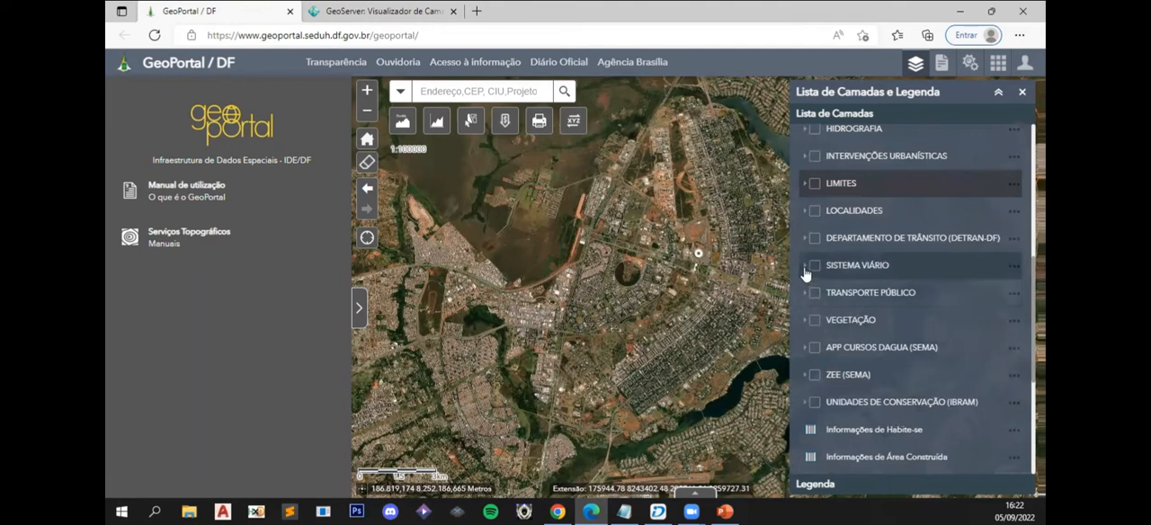
{"action": "left_click", "coordinate": [806, 269]}
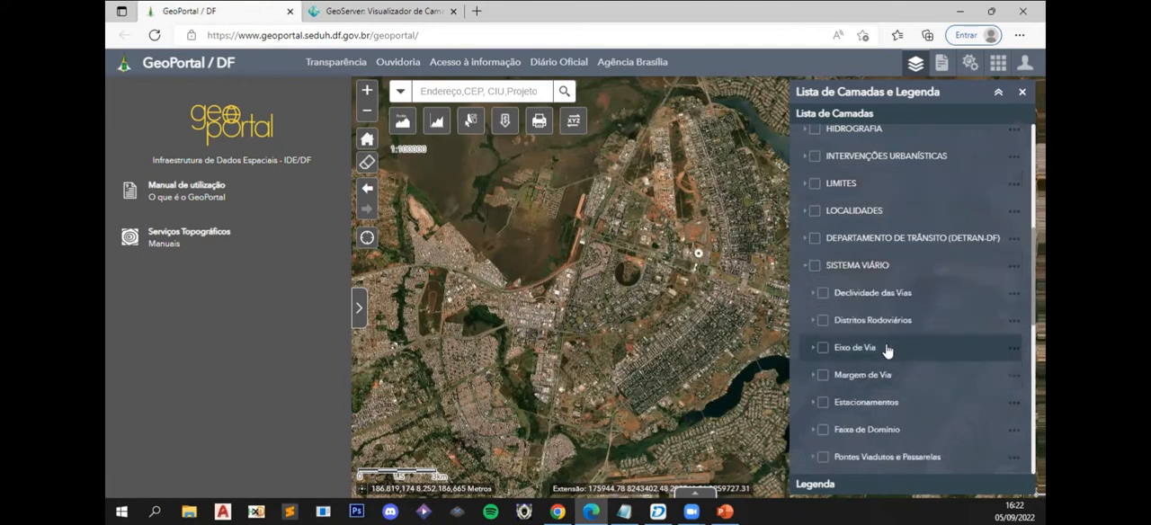
{"action": "scroll", "coordinate": [885, 350], "scroll_direction": "down", "scroll_amount": 6}
{"action": "scroll", "coordinate": [899, 359], "scroll_direction": "up", "scroll_amount": 3}
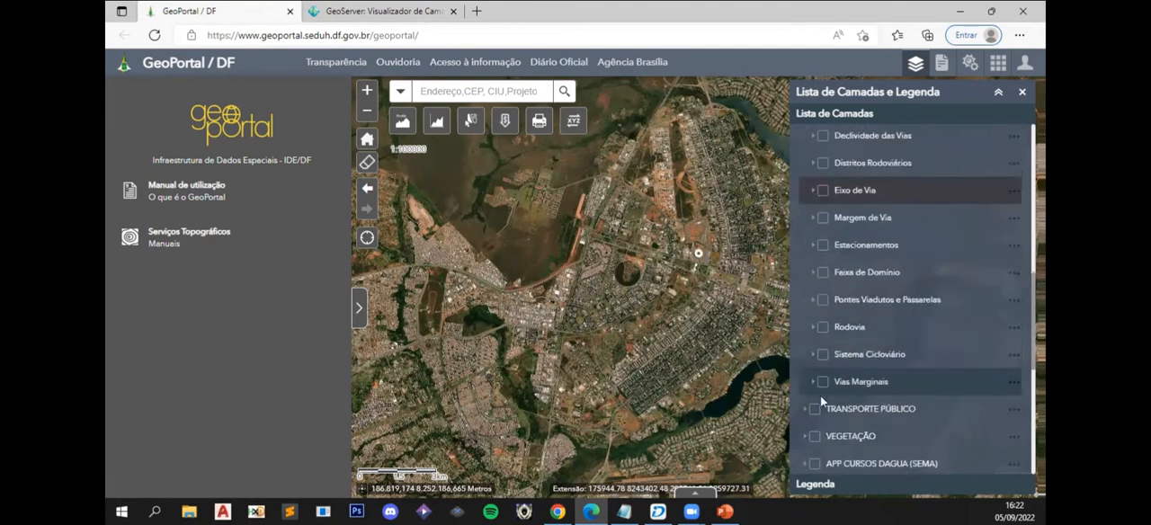
{"action": "left_click", "coordinate": [805, 413]}
{"action": "scroll", "coordinate": [930, 379], "scroll_direction": "down", "scroll_amount": 3}
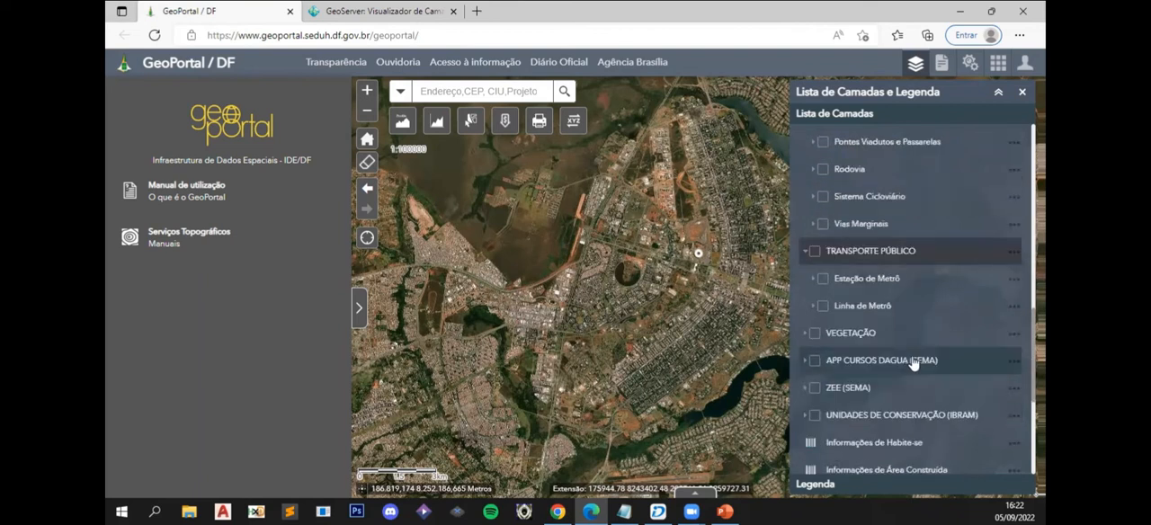
- Expand the DEPARTAMENTO DE TRÂNSITO (DETRAN-DF) group and check the options of the Acidente de Trânsito - 2019 layer
{"action": "scroll", "coordinate": [809, 292], "scroll_direction": "up", "scroll_amount": 5}
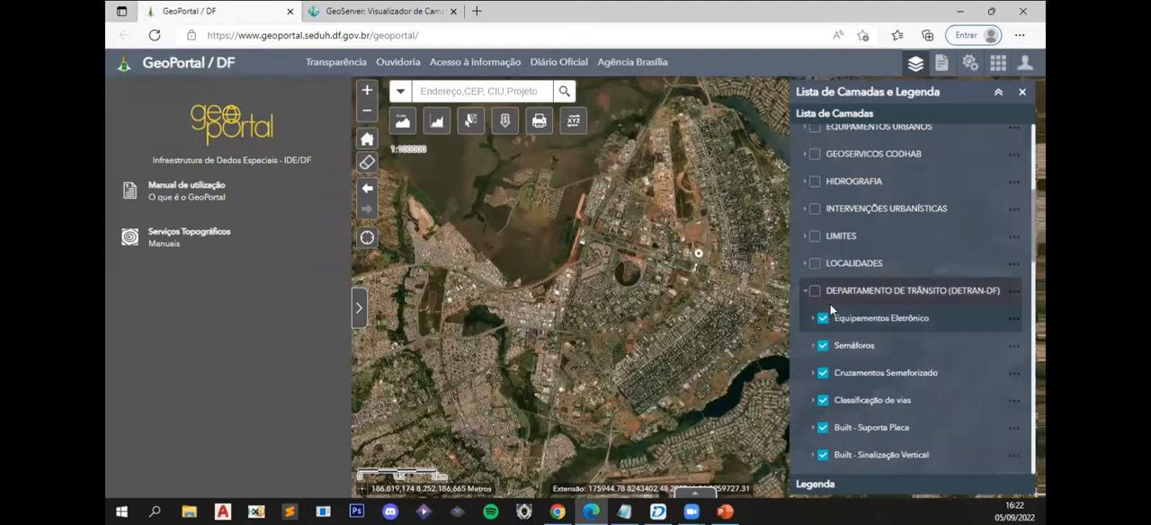
{"action": "scroll", "coordinate": [831, 310], "scroll_direction": "down", "scroll_amount": 3}
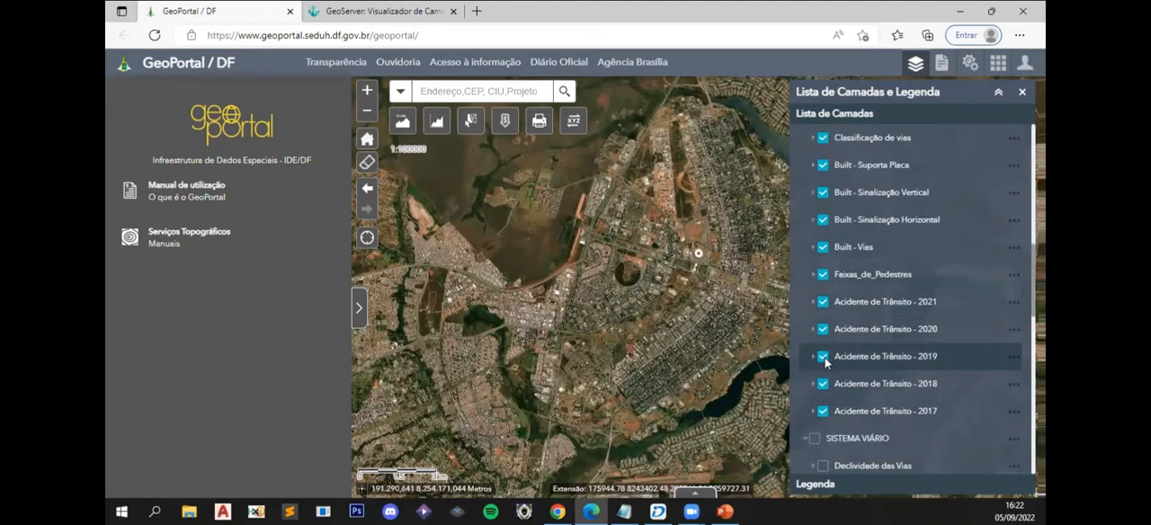
{"action": "left_click", "coordinate": [1014, 357]}
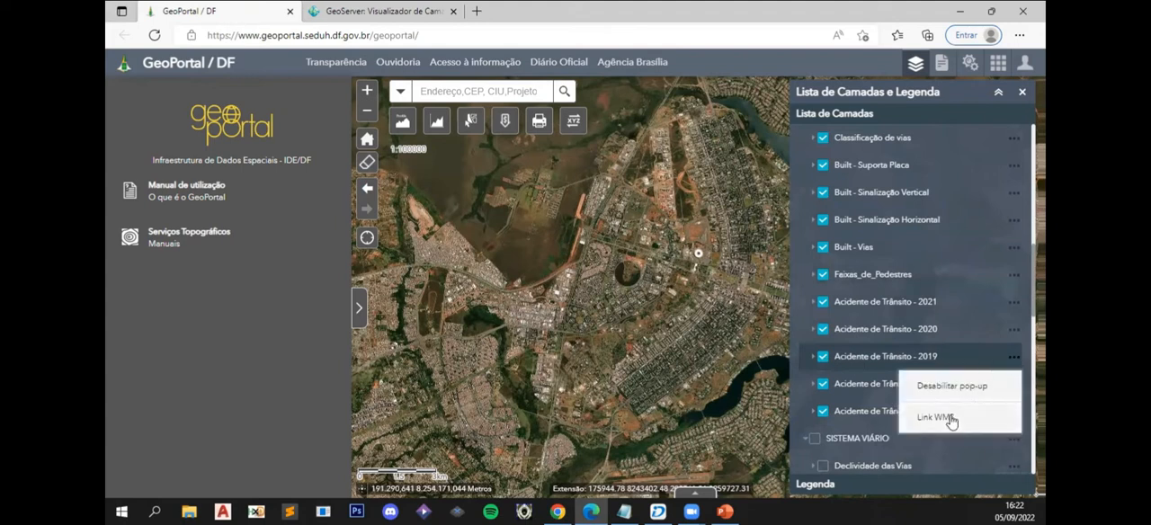
{"action": "left_click", "coordinate": [472, 34]}
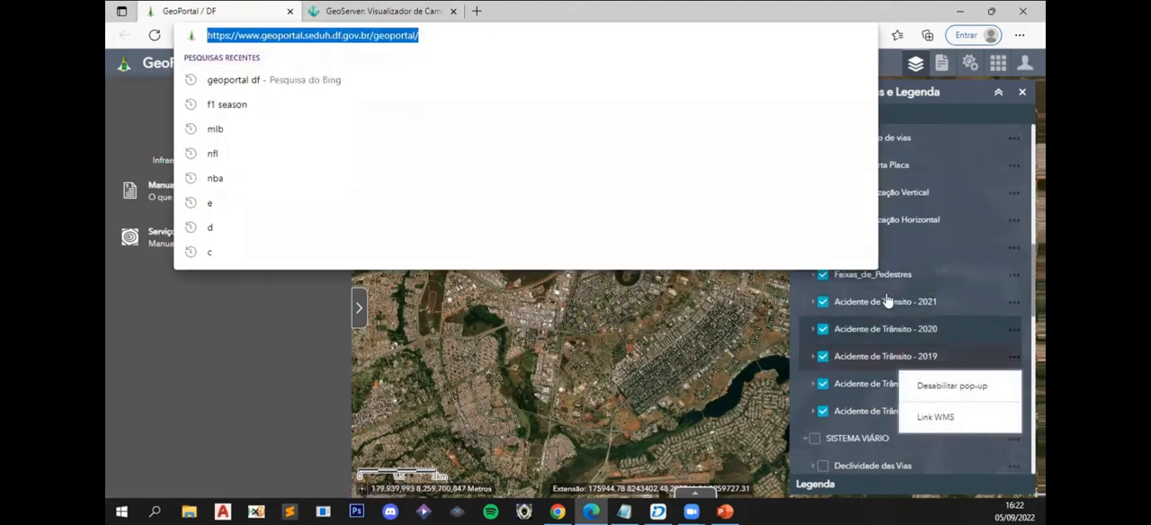
{"action": "left_click", "coordinate": [620, 391]}
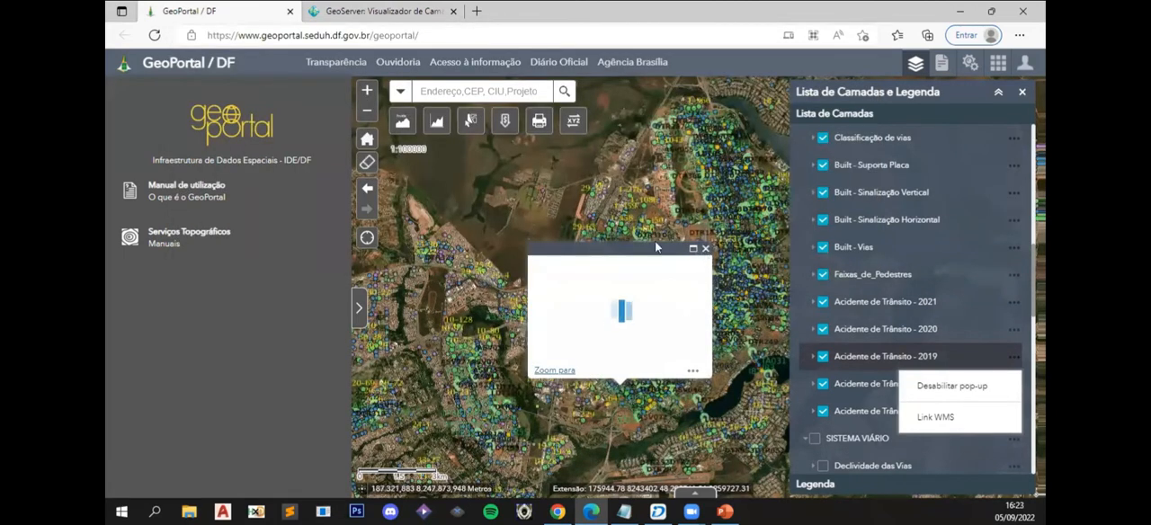
{"action": "left_click", "coordinate": [705, 248]}
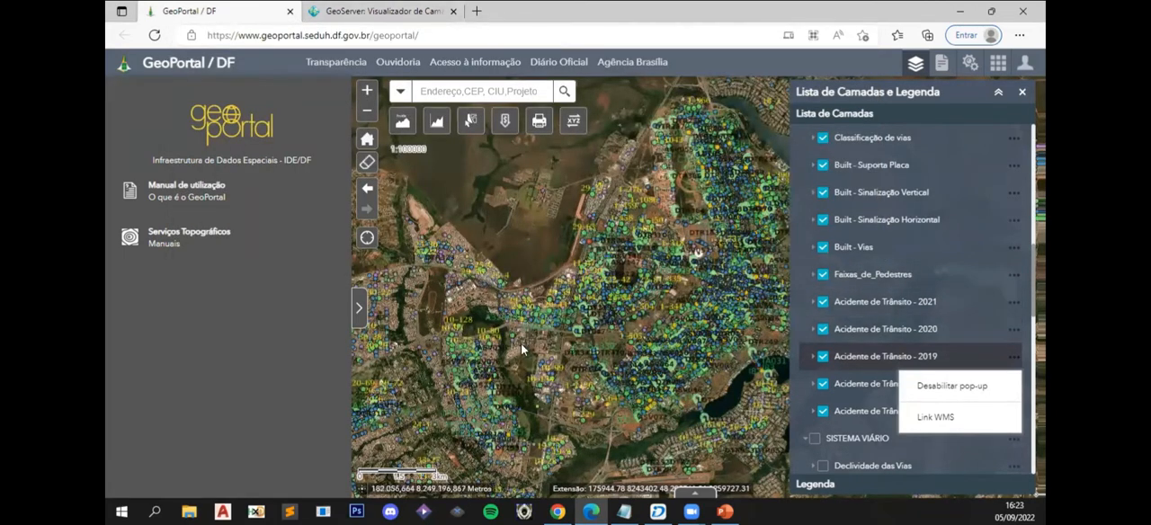
- Switch to the GeoServer Visualizador de Camada page and examine the export formats offered for Acidente de Trânsito - 2019
{"action": "left_click", "coordinate": [345, 15]}
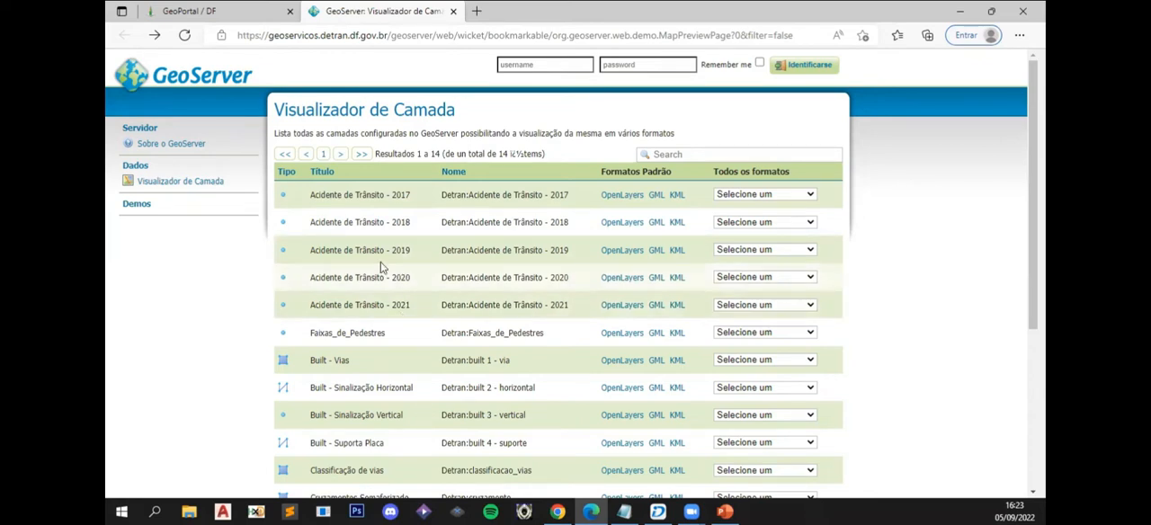
{"action": "left_click", "coordinate": [741, 256]}
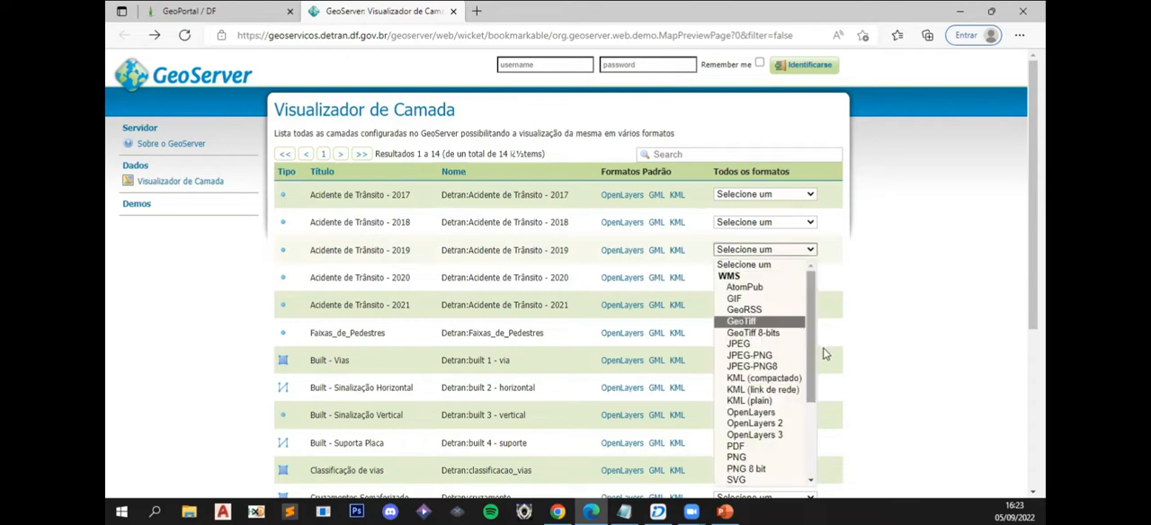
{"action": "scroll", "coordinate": [760, 450], "scroll_direction": "down", "scroll_amount": 3}
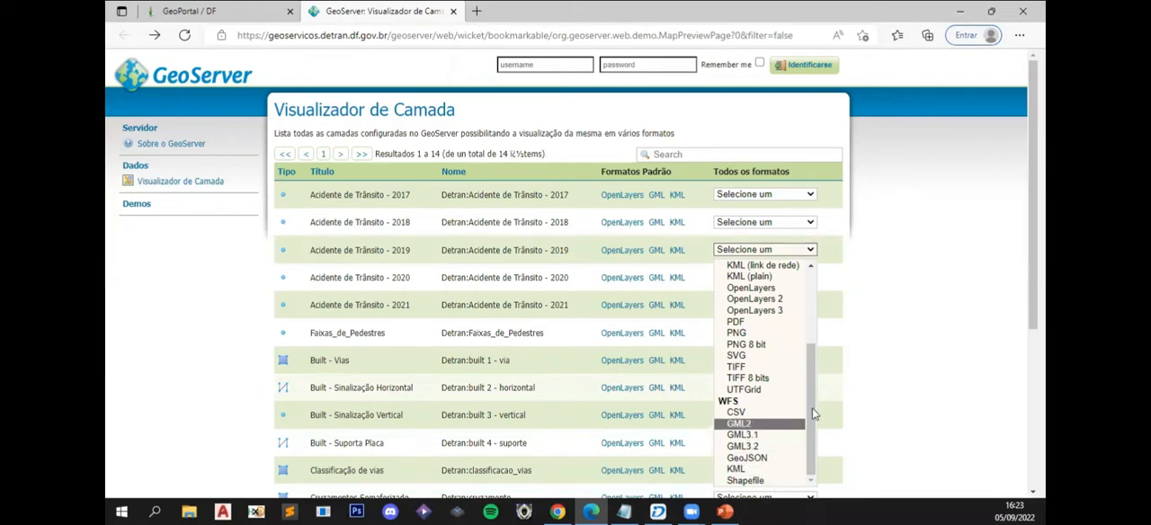
{"action": "left_click", "coordinate": [817, 274]}
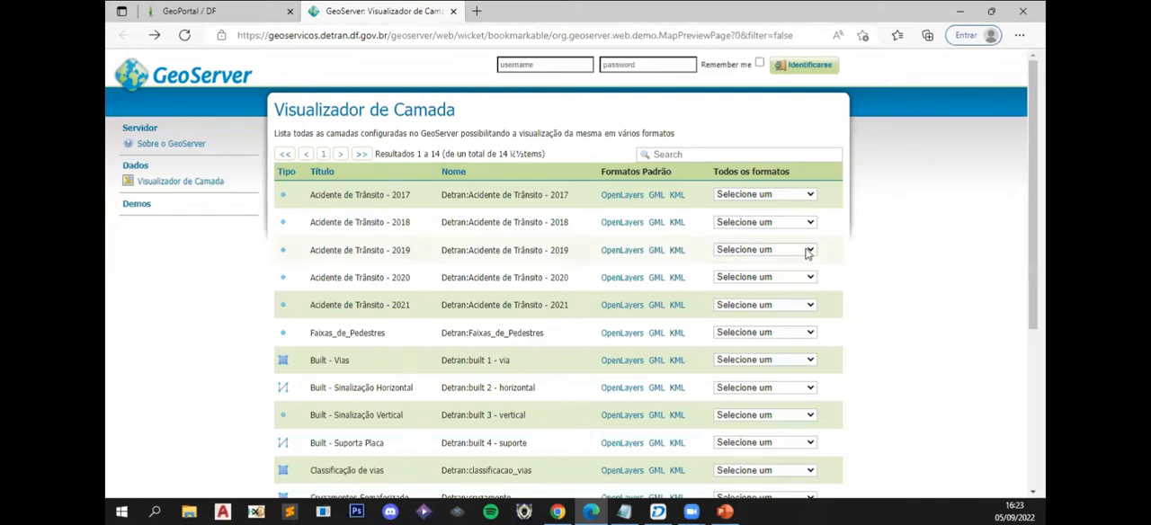
- Download the Acidente de Trânsito - 2019 layer in WFS KML format and keep the file despite the browser's security flag
{"action": "left_click", "coordinate": [811, 251]}
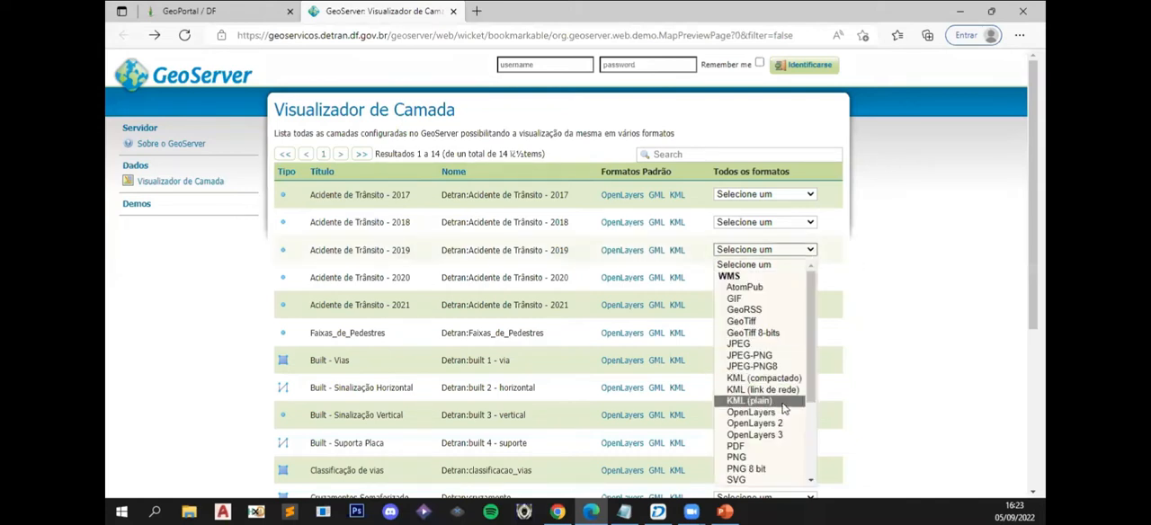
{"action": "scroll", "coordinate": [783, 402], "scroll_direction": "down", "scroll_amount": 4}
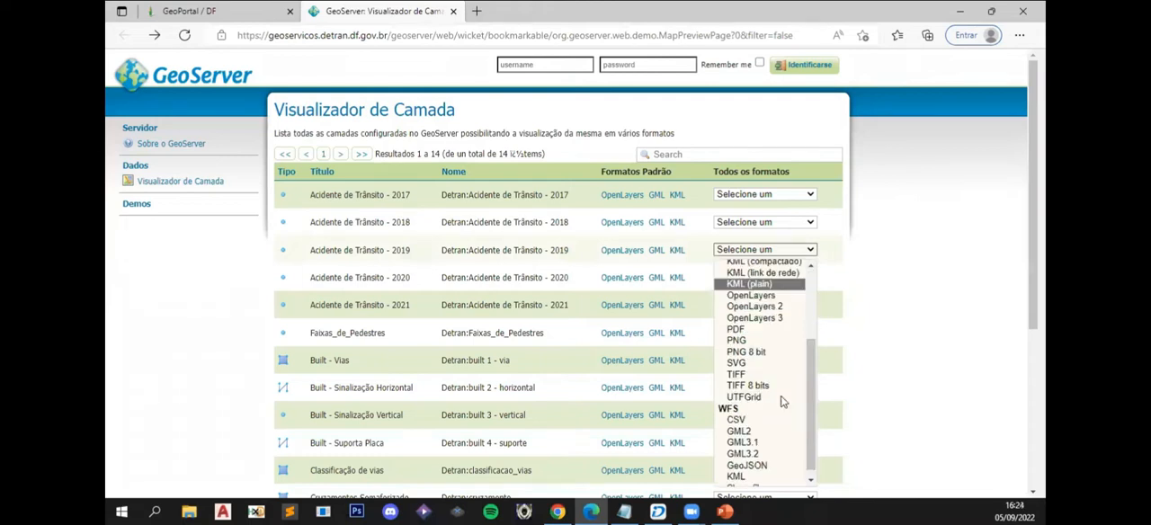
{"action": "left_click", "coordinate": [749, 469]}
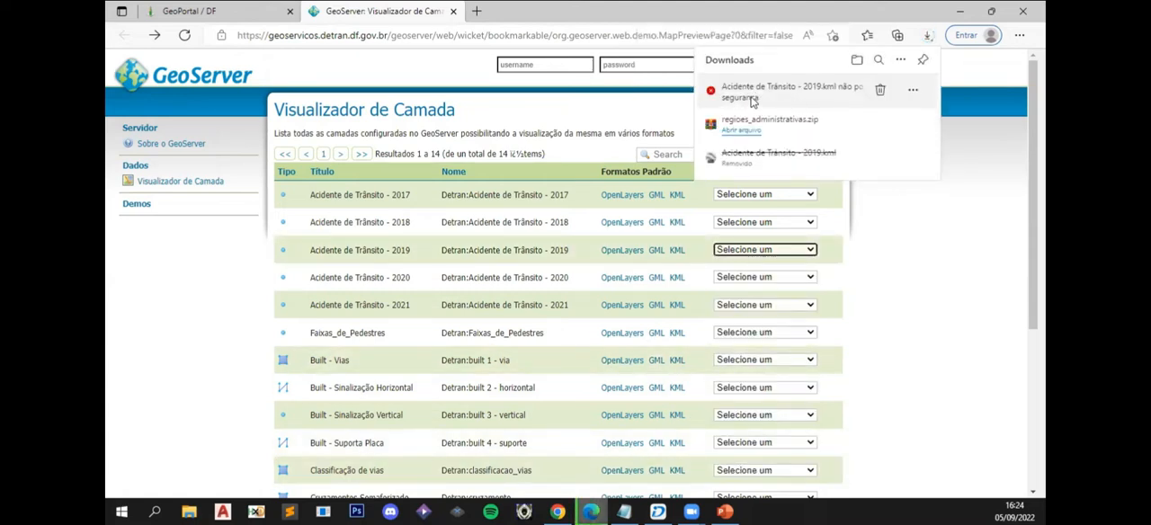
{"action": "left_click", "coordinate": [912, 92]}
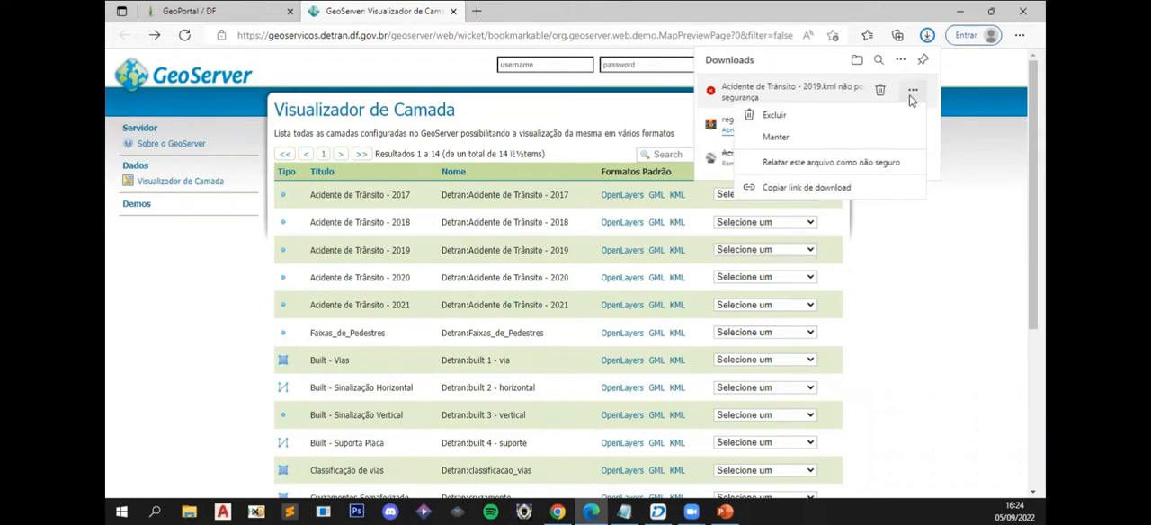
{"action": "left_click", "coordinate": [818, 144]}
{"action": "left_click", "coordinate": [856, 198]}
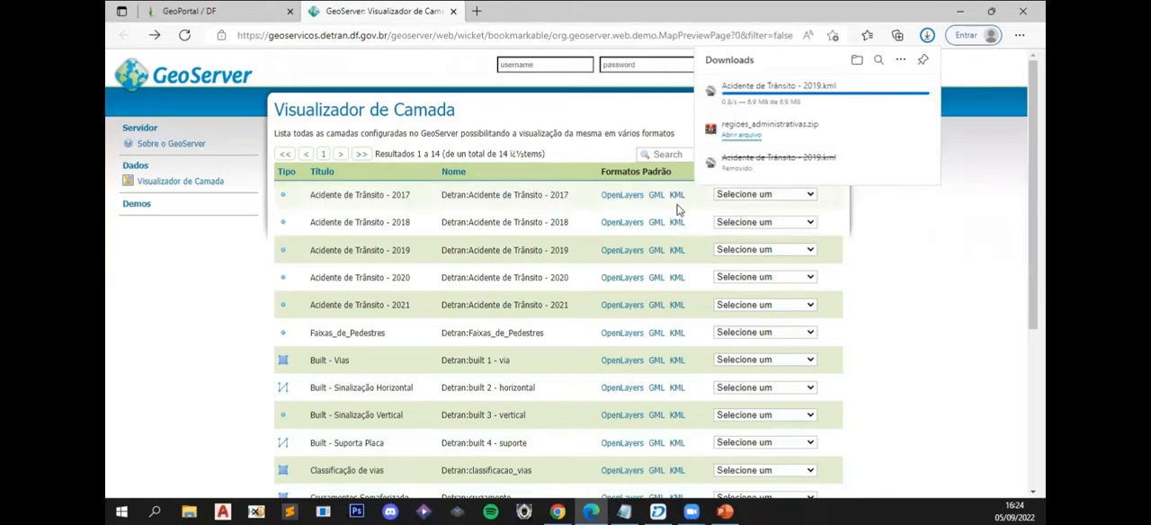
- In File Explorer's Downloads folder, put Acidente de Trânsito - 2019.kml and regioes_administrativas.zip on the clipboard
{"action": "left_click", "coordinate": [189, 512]}
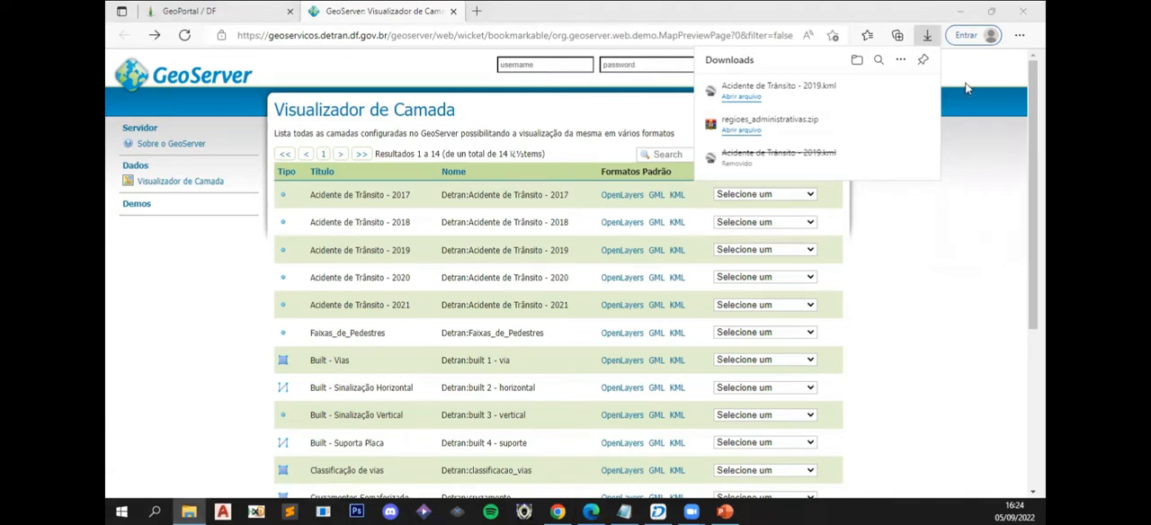
{"action": "left_click", "coordinate": [514, 7]}
{"action": "left_click", "coordinate": [189, 511]}
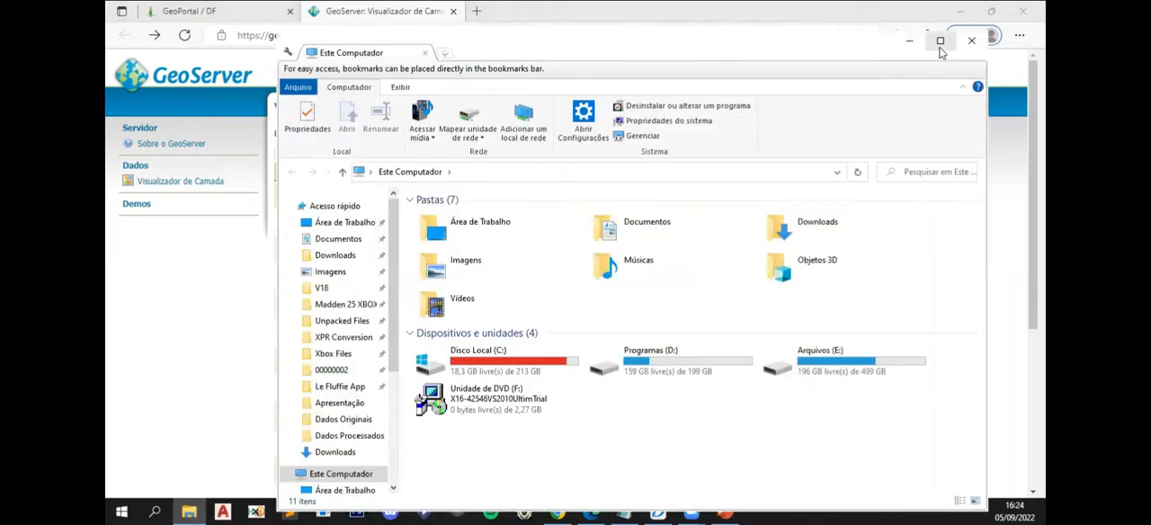
{"action": "left_click", "coordinate": [940, 47]}
{"action": "scroll", "coordinate": [184, 411], "scroll_direction": "down", "scroll_amount": 1}
{"action": "scroll", "coordinate": [186, 416], "scroll_direction": "down", "scroll_amount": 1}
{"action": "left_click", "coordinate": [170, 419]}
{"action": "left_click", "coordinate": [320, 204]}
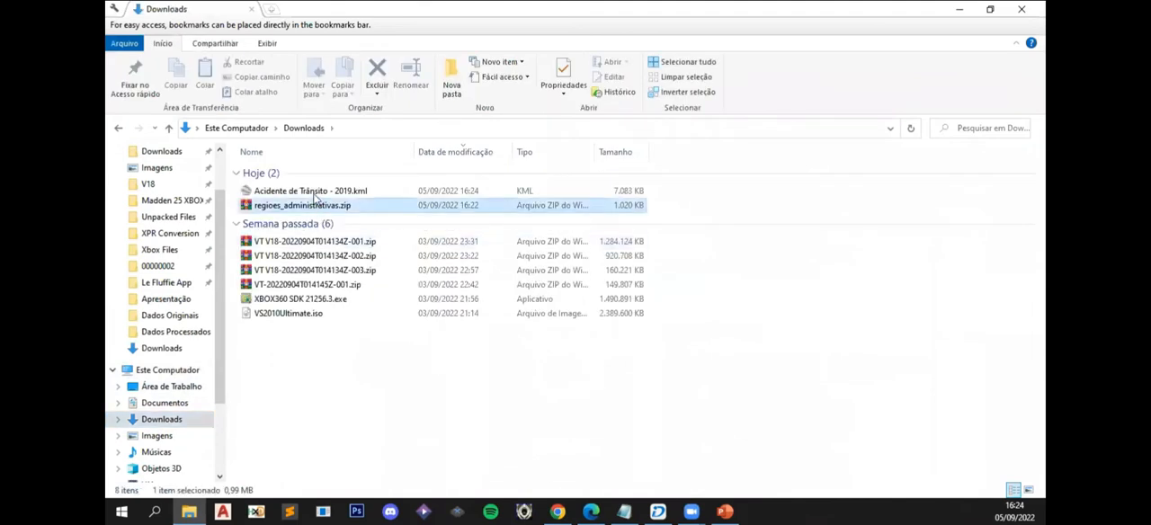
{"action": "left_click", "coordinate": [313, 194], "text": "ctrl"}
{"action": "right_click", "coordinate": [297, 195]}
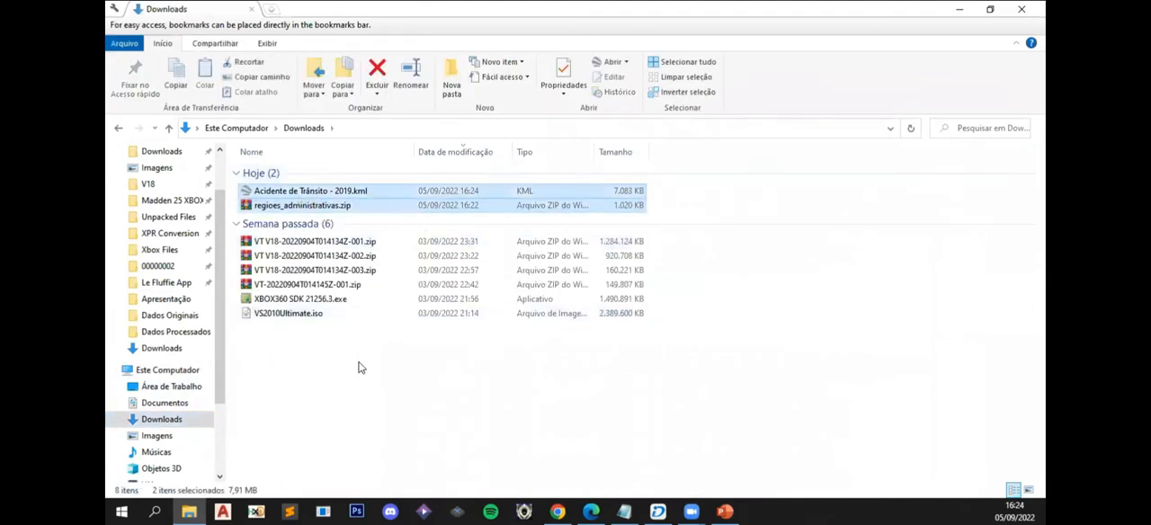
{"action": "left_click", "coordinate": [348, 400]}
- Go to the desktop's Aulas Práticas folder and check its Dados Processados subfolder, returning to Aulas Práticas
{"action": "scroll", "coordinate": [183, 278], "scroll_direction": "up", "scroll_amount": 2}
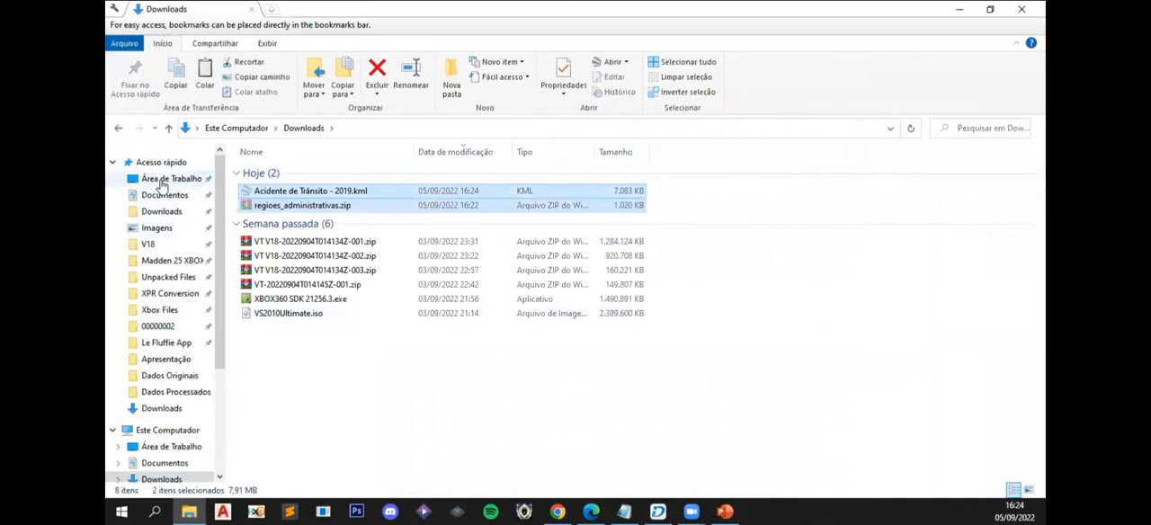
{"action": "left_click", "coordinate": [167, 179]}
{"action": "double_click", "coordinate": [289, 198]}
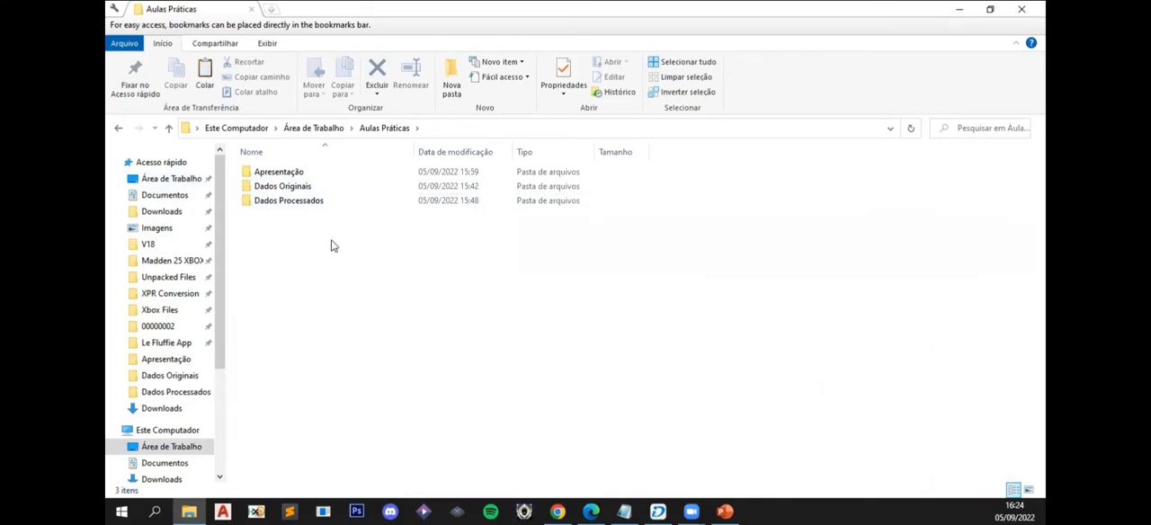
{"action": "left_click_drag", "start_coordinate": [330, 229], "coordinate": [281, 193]}
{"action": "left_click", "coordinate": [278, 198]}
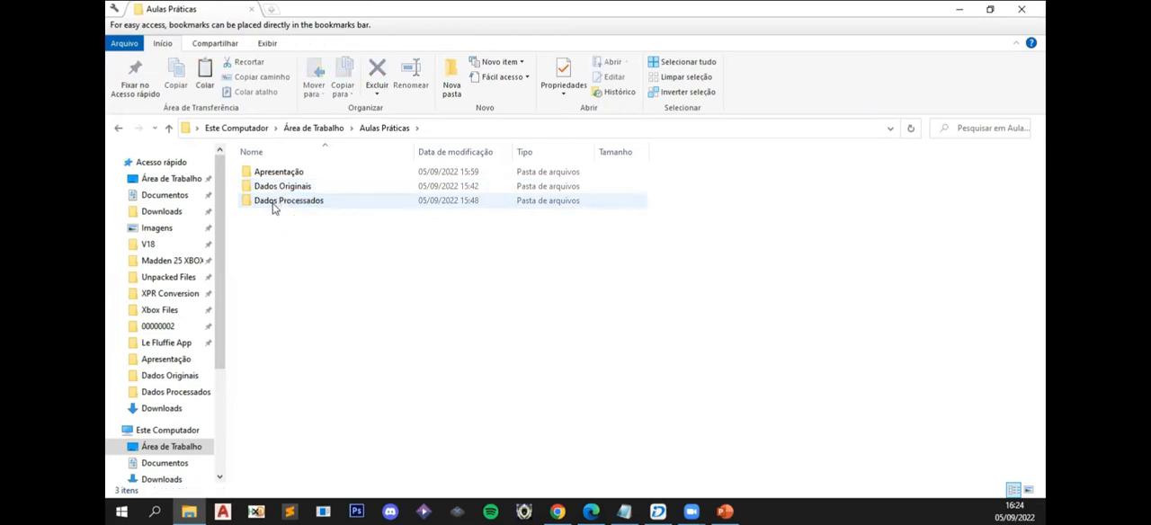
{"action": "double_click", "coordinate": [273, 205]}
{"action": "left_click", "coordinate": [385, 129]}
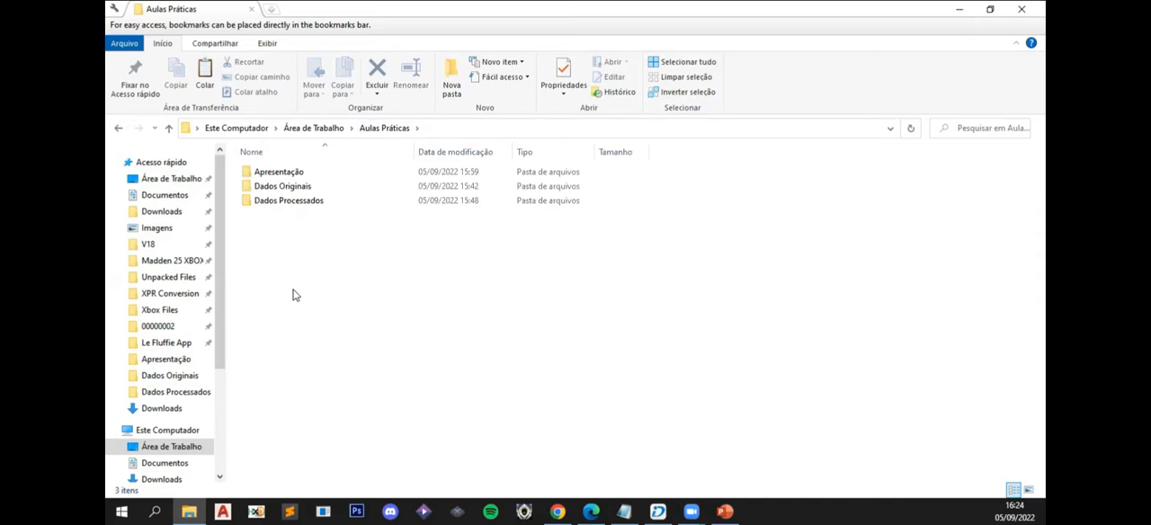
- Paste the two downloaded files into the Dados Originais folder, replacing the existing copies
{"action": "double_click", "coordinate": [279, 186]}
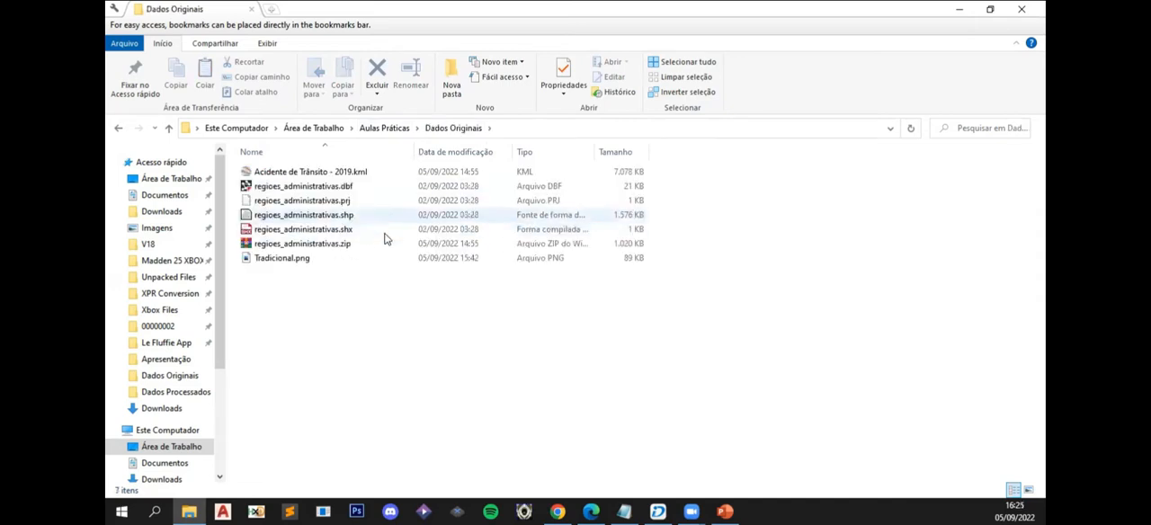
{"action": "key", "text": "ctrl+v"}
{"action": "left_click", "coordinate": [582, 159]}
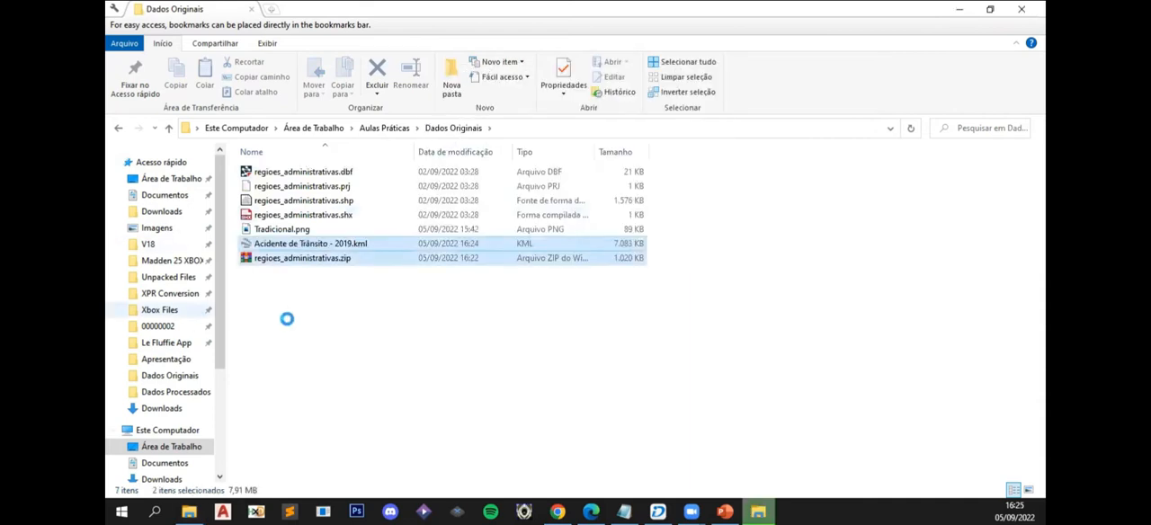
{"action": "left_click", "coordinate": [302, 295]}
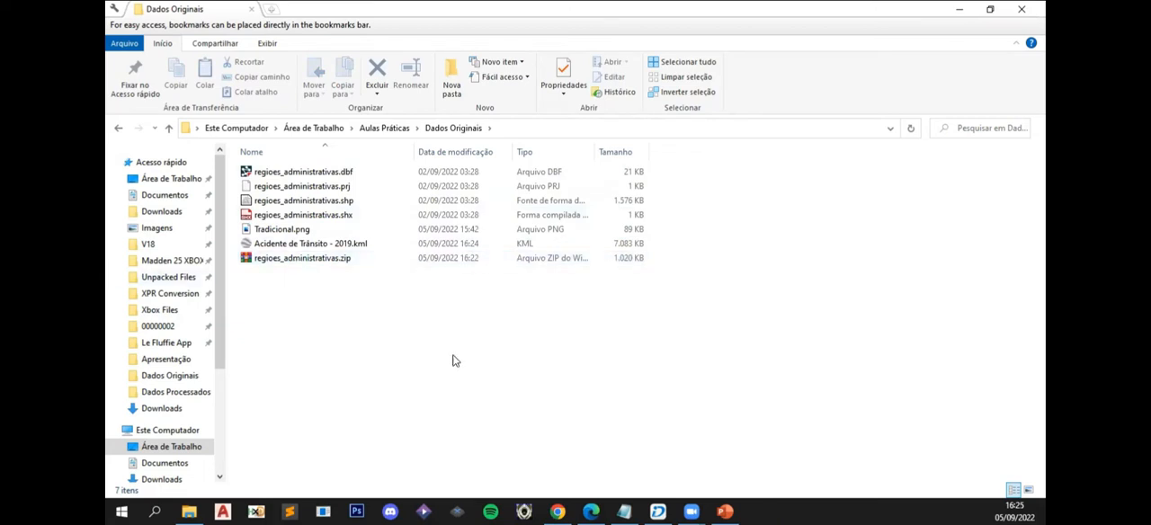
- Extract regioes_administrativas.zip directly into Dados Originais, overwriting all existing files
{"action": "right_click", "coordinate": [272, 261]}
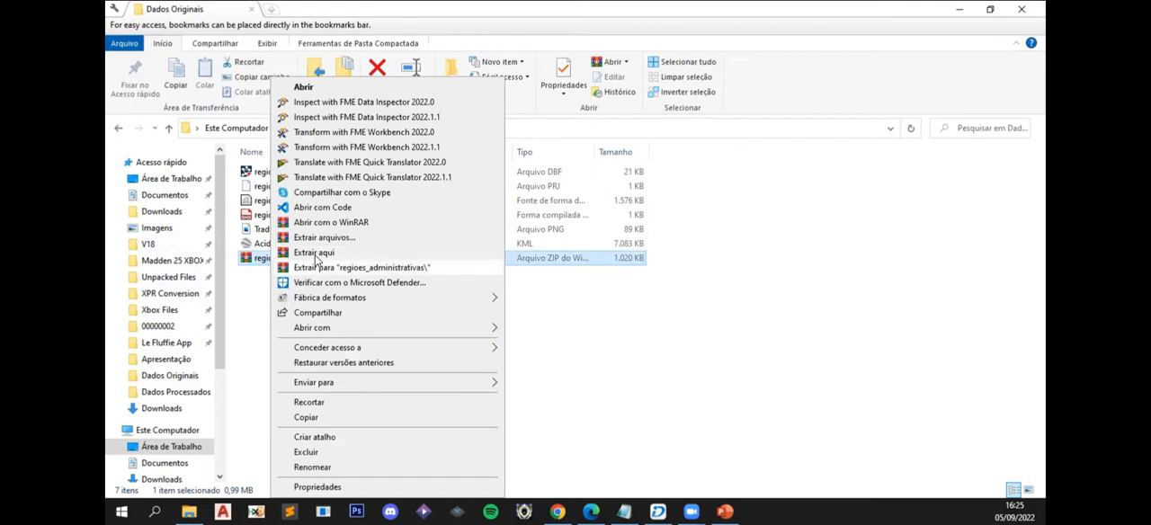
{"action": "left_click", "coordinate": [314, 255]}
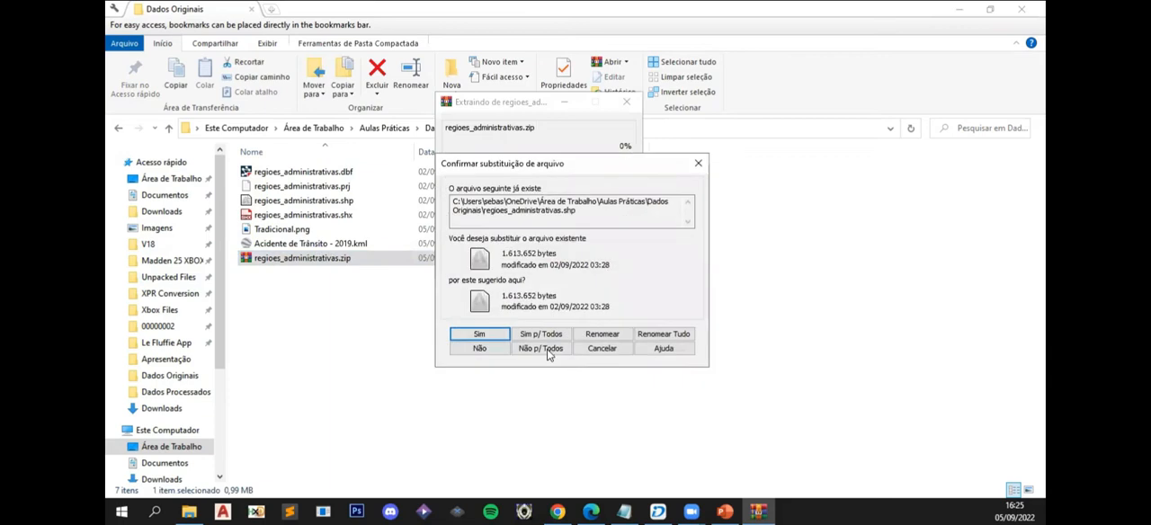
{"action": "left_click", "coordinate": [527, 338]}
{"action": "left_click", "coordinate": [481, 291]}
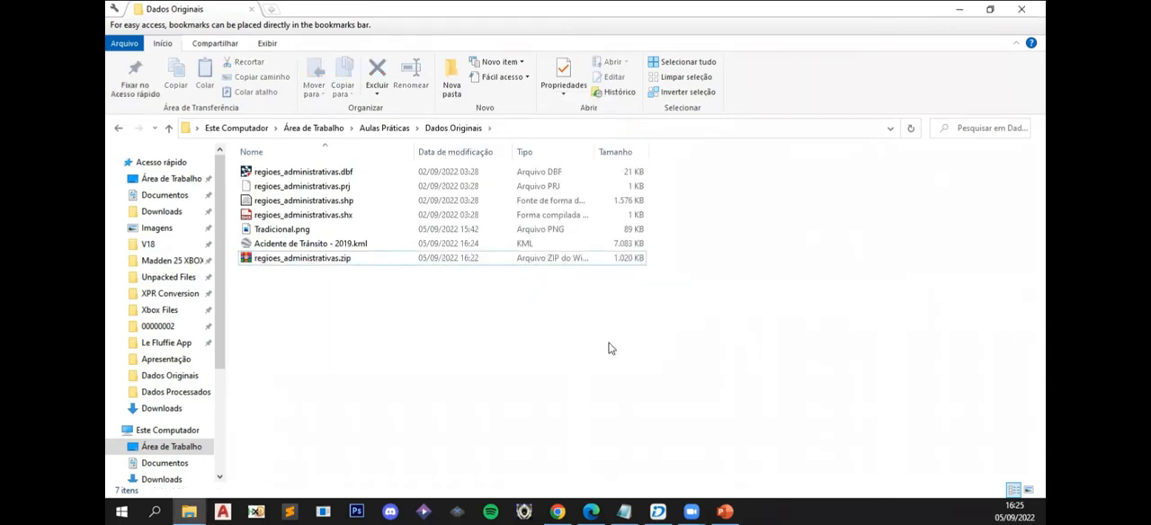
- Switch to SuperMap iDesktop and start saving the untitled workspace as a file workspace in Aulas Práticas > Dados Processados
{"action": "left_click", "coordinate": [658, 511]}
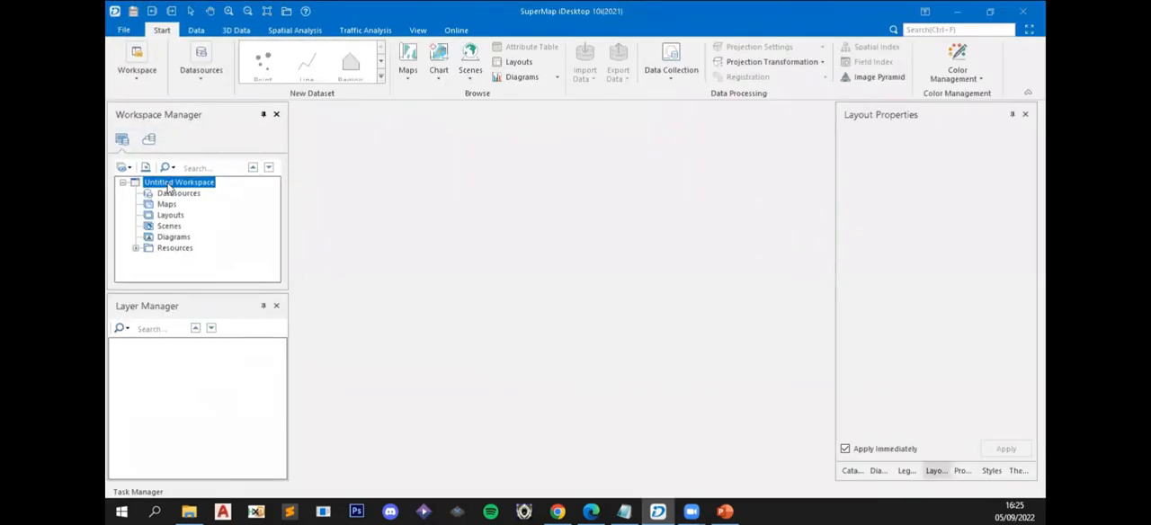
{"action": "right_click", "coordinate": [166, 187]}
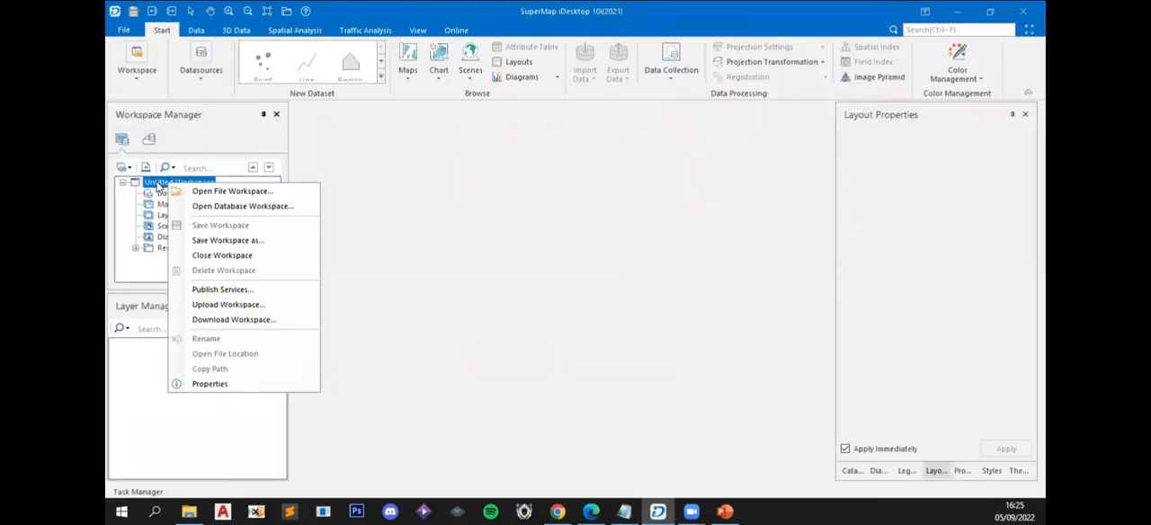
{"action": "left_click", "coordinate": [158, 186]}
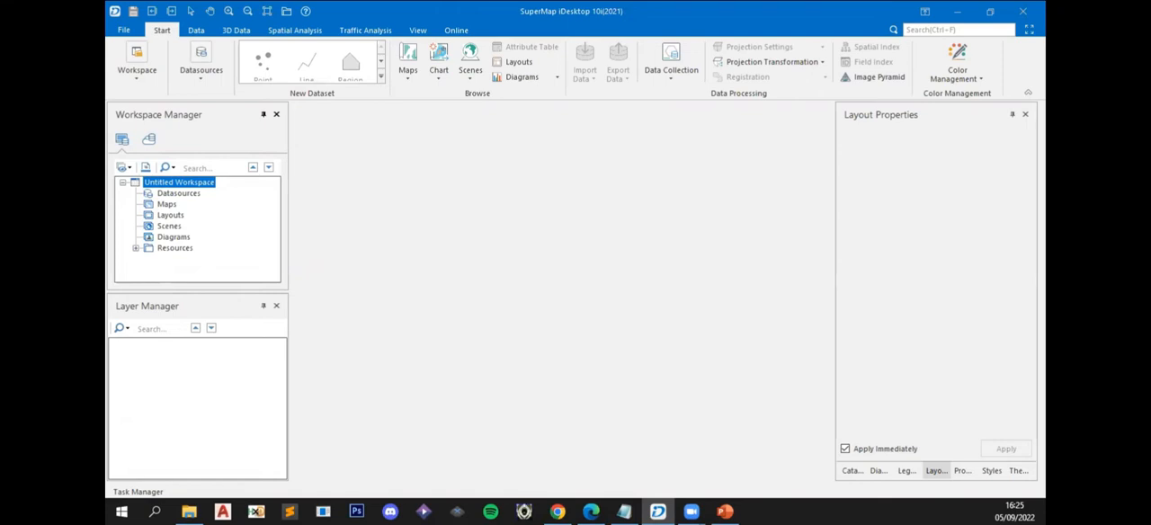
{"action": "right_click", "coordinate": [177, 187]}
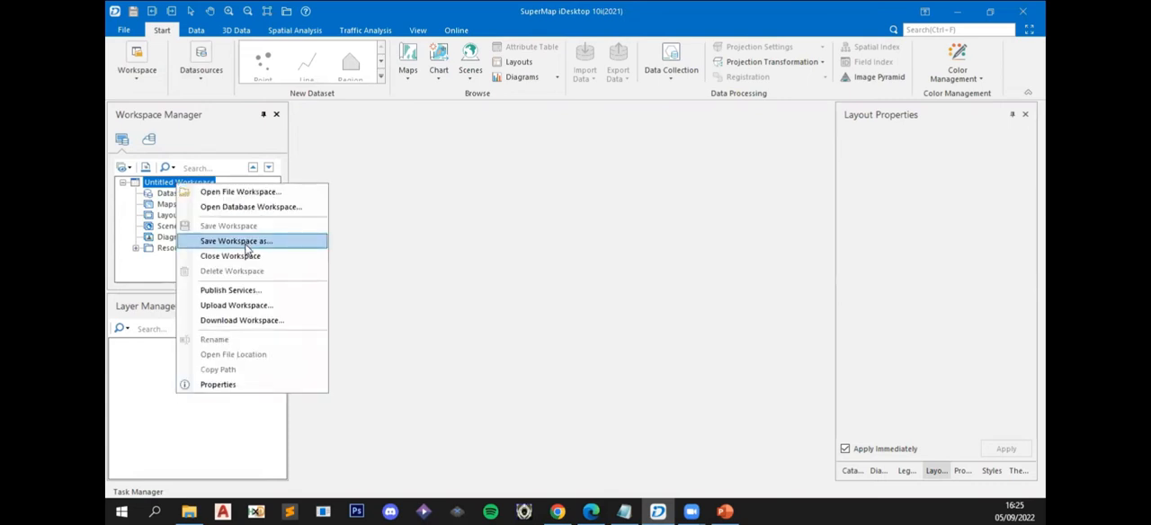
{"action": "left_click", "coordinate": [235, 241]}
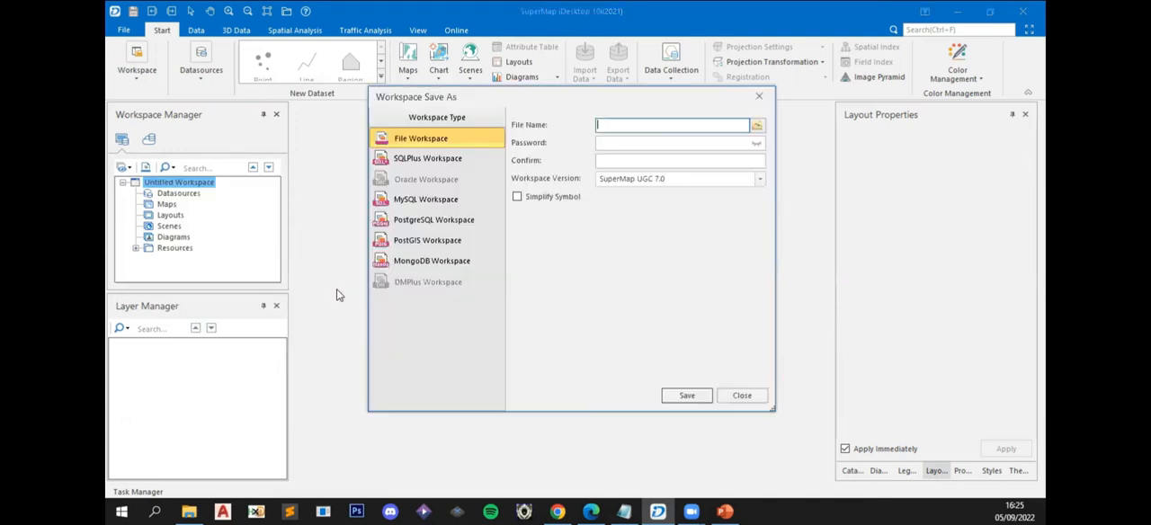
{"action": "left_click", "coordinate": [756, 127]}
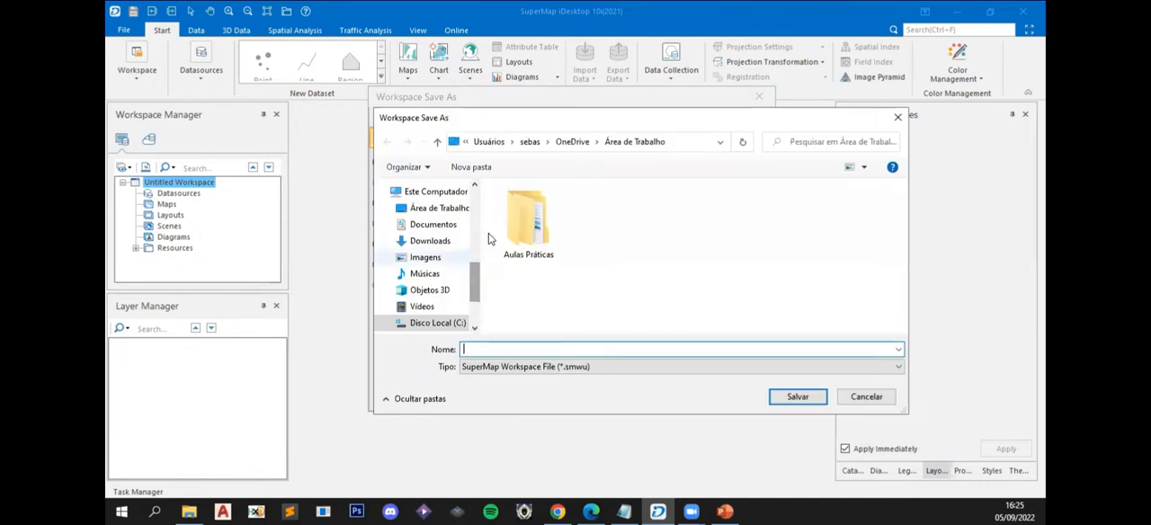
{"action": "double_click", "coordinate": [510, 231]}
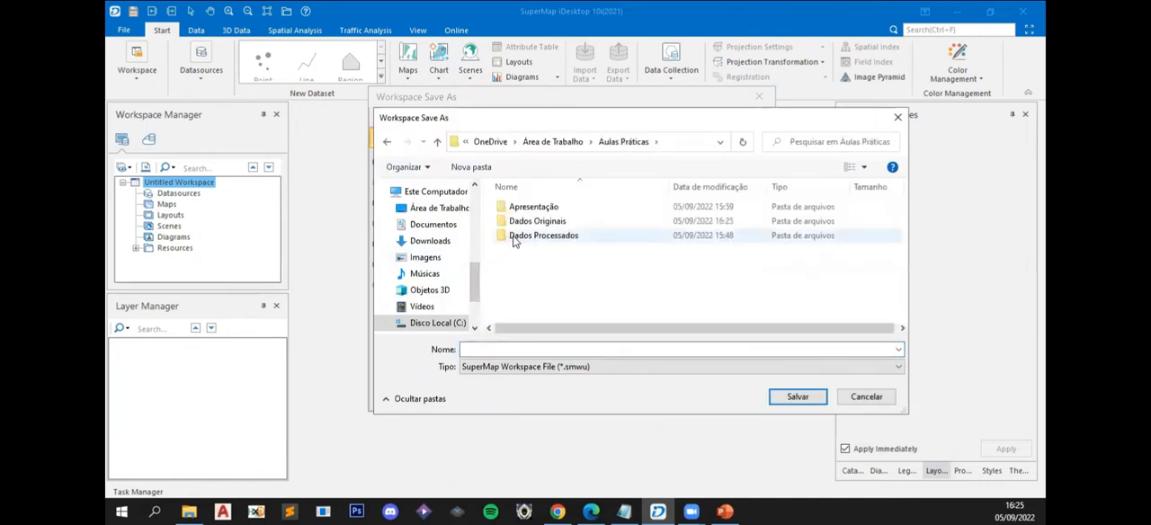
{"action": "double_click", "coordinate": [516, 237]}
- Name the workspace file práticas and save it as version SuperMap UGC 7.0 without a password
{"action": "left_click", "coordinate": [513, 349]}
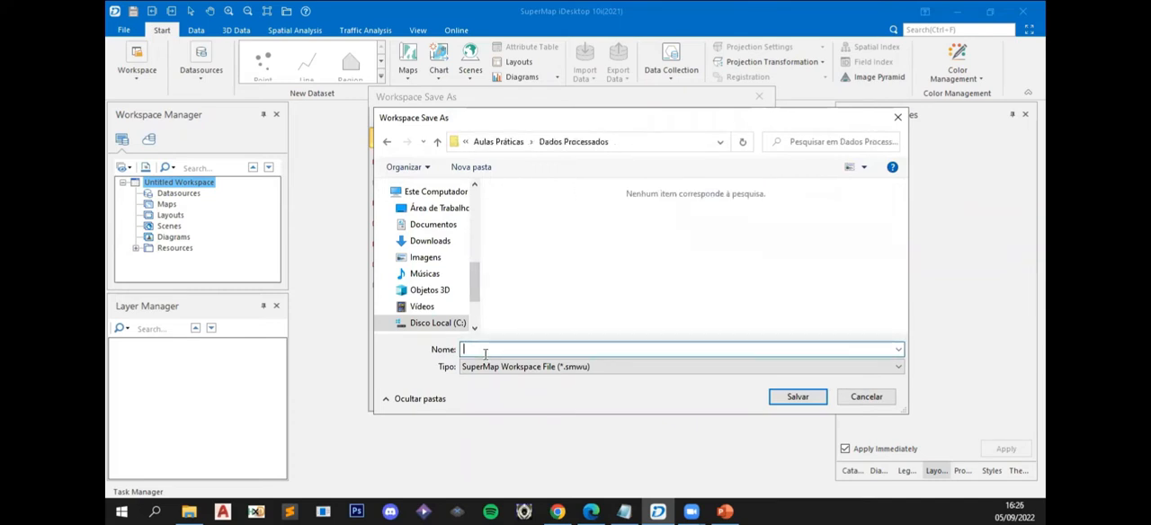
{"action": "type", "text": "A"}
{"action": "key", "text": "BackSpace"}
{"action": "type", "text": "prát"}
{"action": "key", "text": "BackSpace"}
{"action": "key", "text": "BackSpace"}
{"action": "key", "text": "BackSpace"}
{"action": "type", "text": "áticas"}
{"action": "key", "text": "BackSpace"}
{"action": "key", "text": "BackSpace"}
{"action": "key", "text": "BackSpace"}
{"action": "key", "text": "BackSpace"}
{"action": "key", "text": "BackSpace"}
{"action": "key", "text": "BackSpace"}
{"action": "key", "text": "BackSpace"}
{"action": "type", "text": "a"}
{"action": "key", "text": "BackSpace"}
{"action": "type", "text": "áticas"}
{"action": "left_click", "coordinate": [796, 398]}
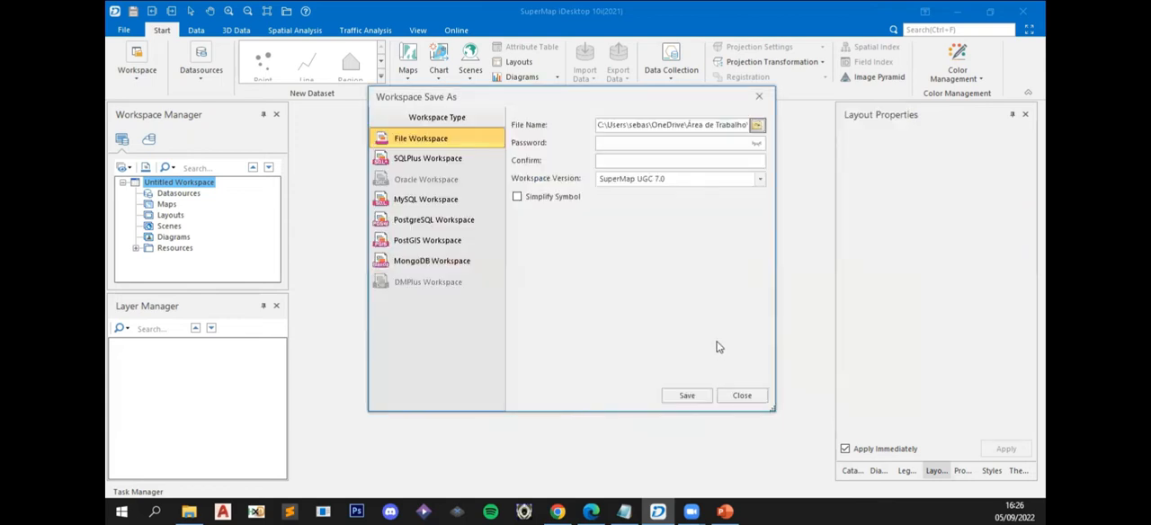
{"action": "left_click", "coordinate": [683, 391]}
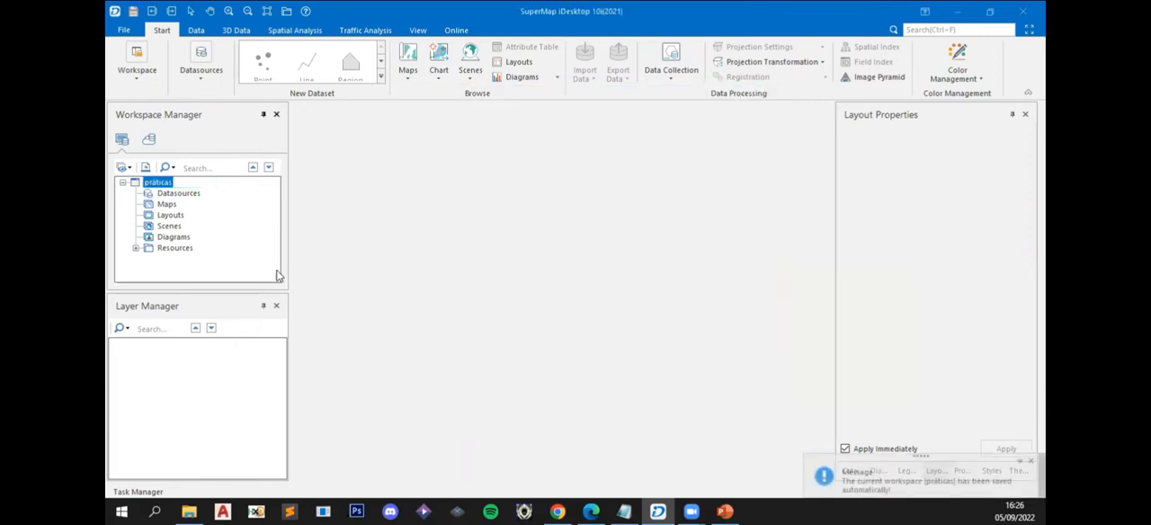
- Create a new UDBX file datasource named aula_02 in the Dados Processados folder
{"action": "left_click", "coordinate": [180, 193]}
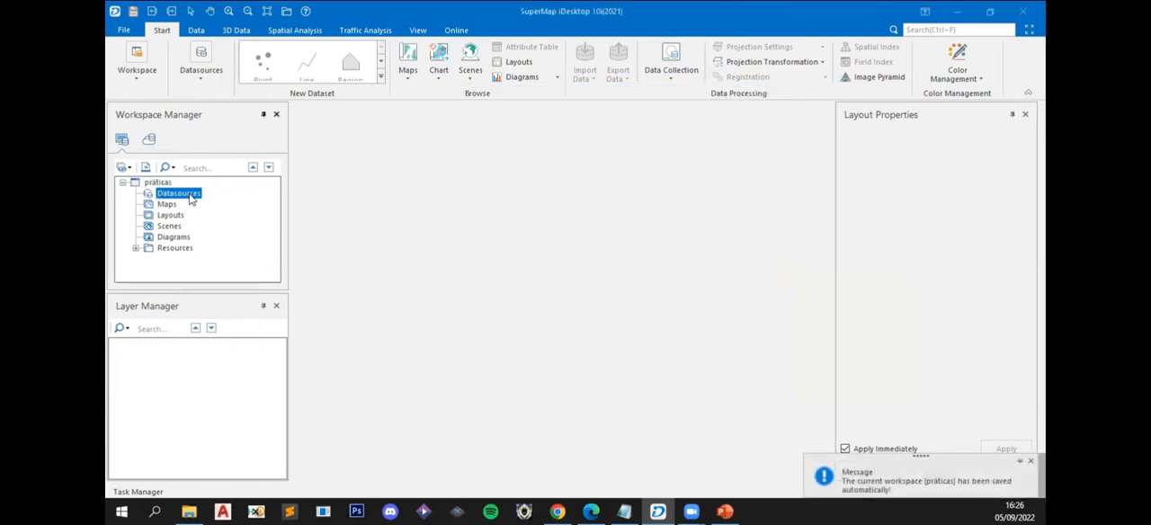
{"action": "right_click", "coordinate": [190, 195]}
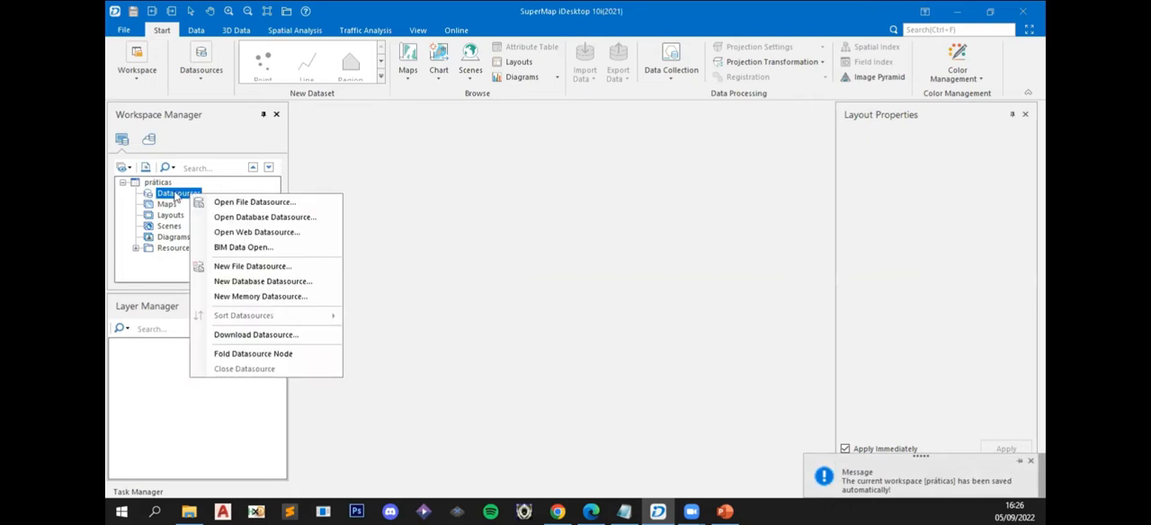
{"action": "right_click", "coordinate": [174, 192]}
{"action": "left_click", "coordinate": [174, 192]}
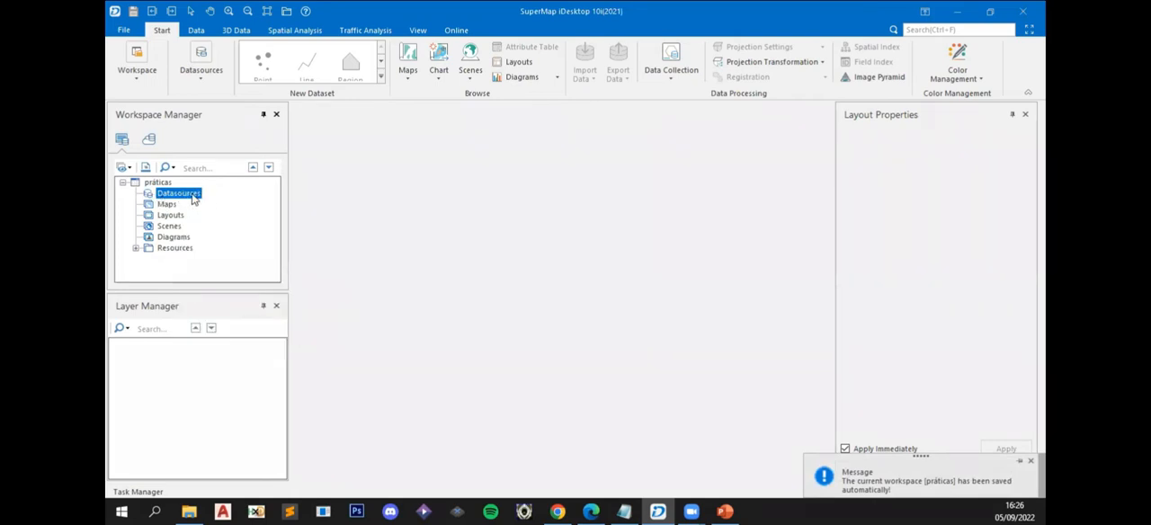
{"action": "right_click", "coordinate": [192, 197]}
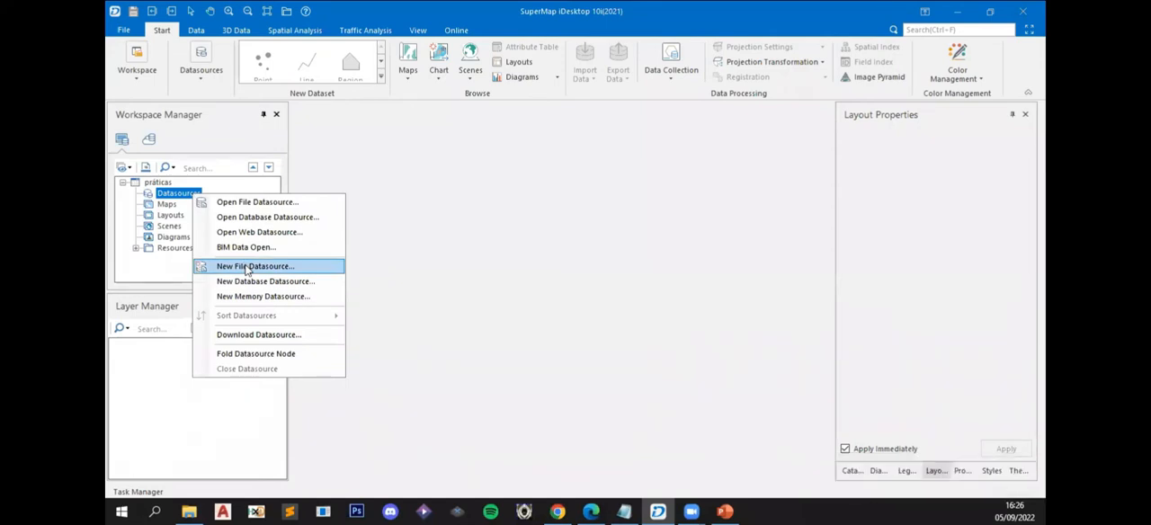
{"action": "left_click", "coordinate": [247, 267]}
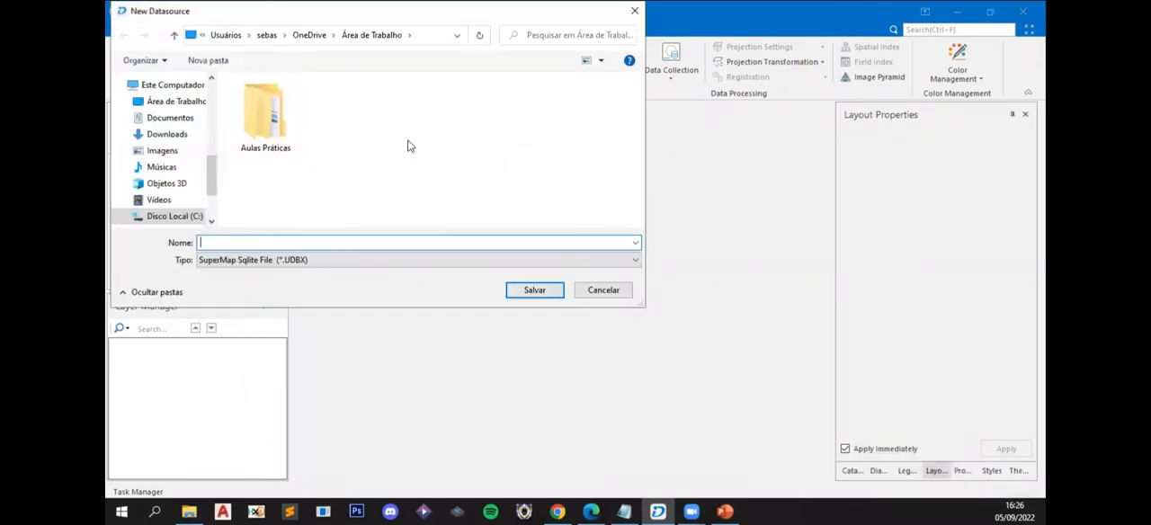
{"action": "double_click", "coordinate": [252, 116]}
{"action": "left_click", "coordinate": [284, 241]}
{"action": "type", "text": "aul"}
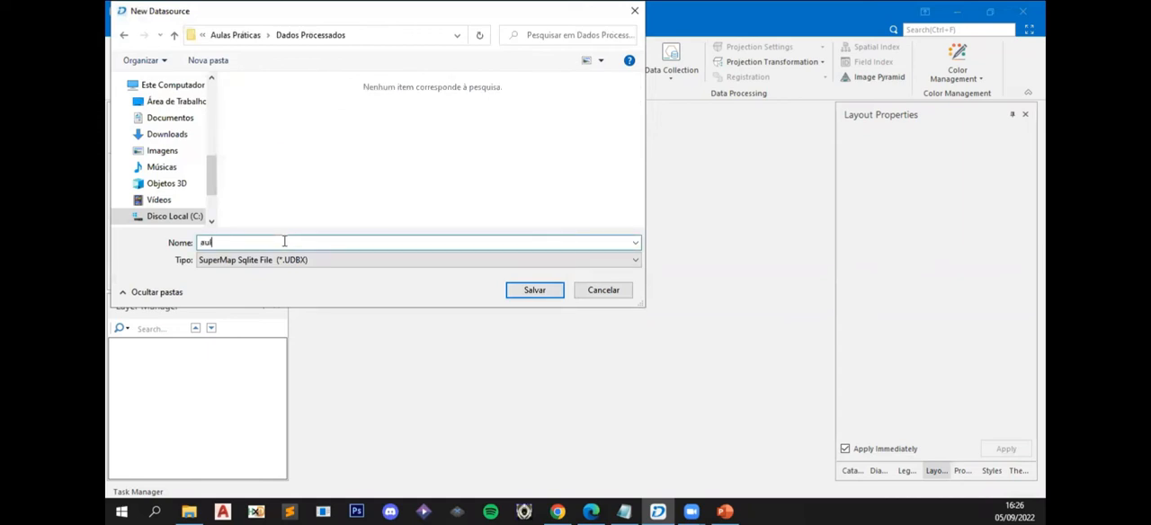
{"action": "type", "text": "a_02"}
{"action": "key", "text": "Return"}
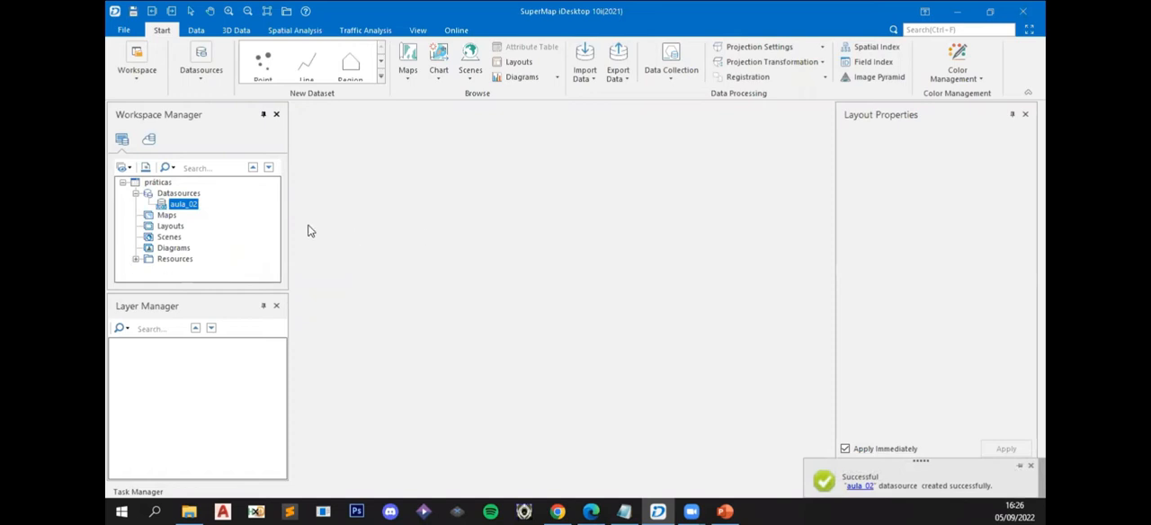
- Start a dataset import into aula_02 and add Acidente de Trânsito - 2019.kml and regioes_administrativas.shp from Aulas Práticas > Dados Originais
{"action": "right_click", "coordinate": [177, 208]}
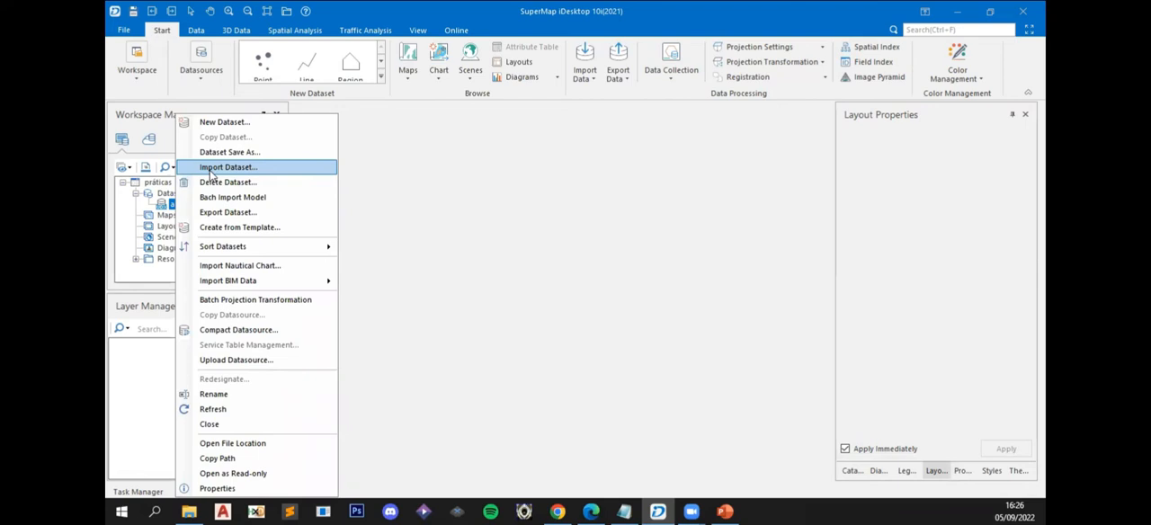
{"action": "left_click", "coordinate": [160, 207]}
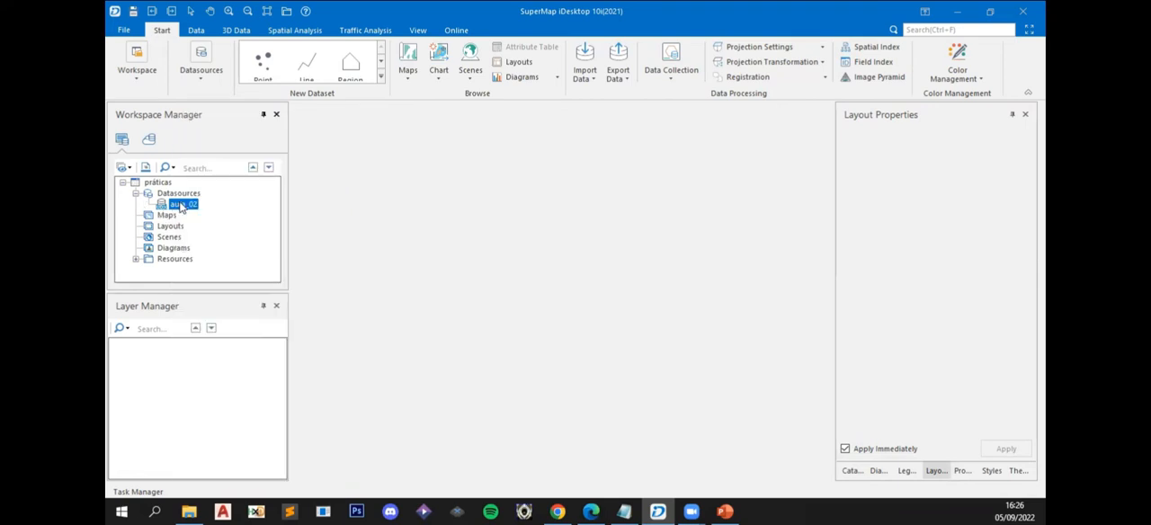
{"action": "right_click", "coordinate": [184, 204]}
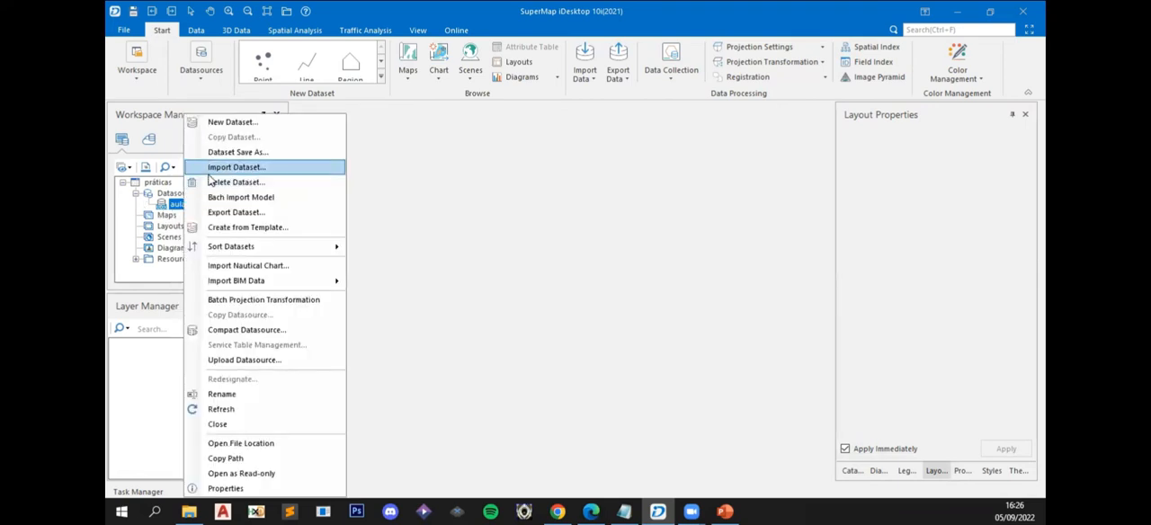
{"action": "left_click", "coordinate": [209, 171]}
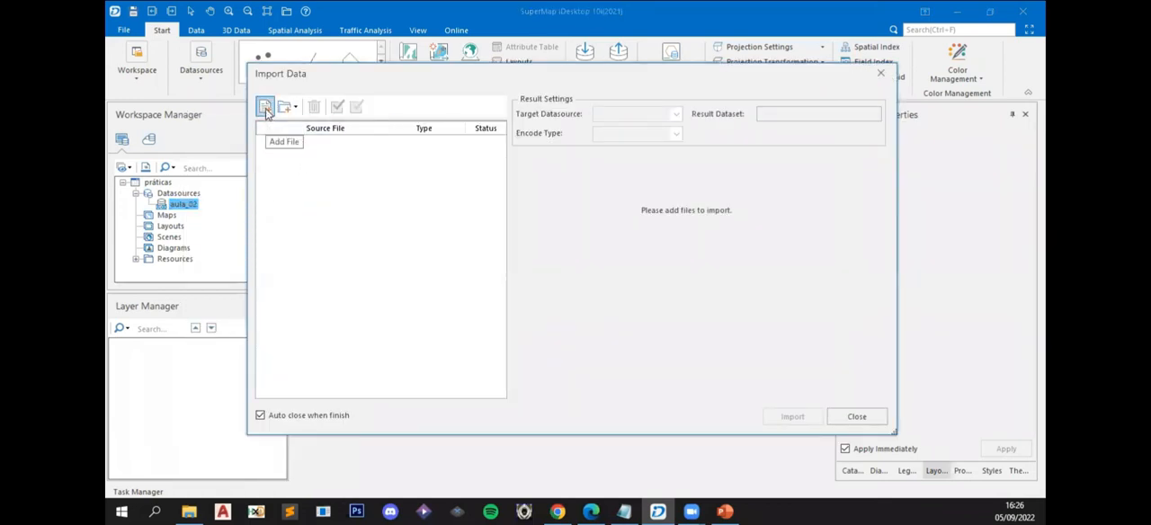
{"action": "left_click", "coordinate": [265, 108]}
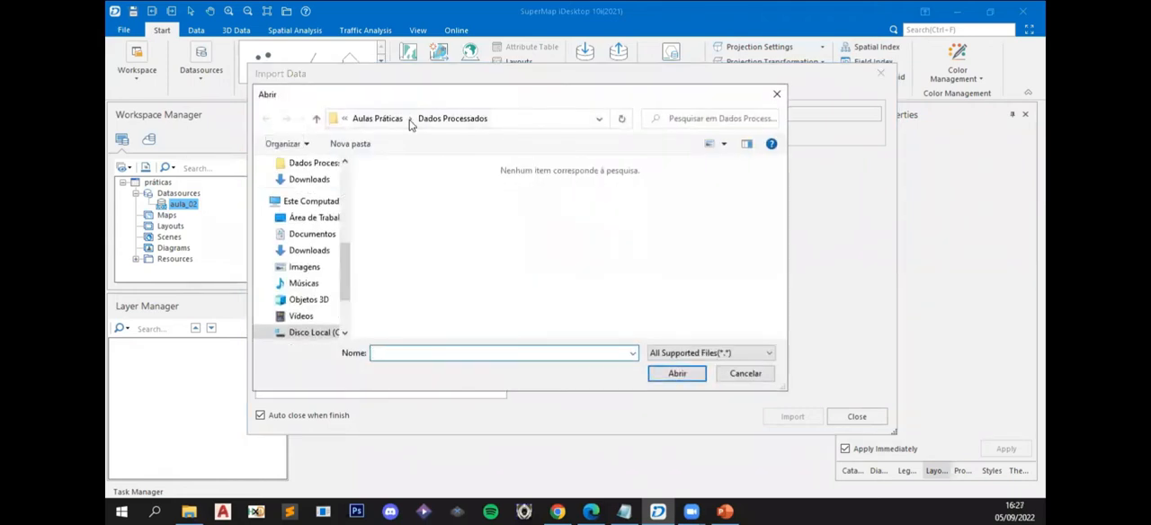
{"action": "left_click", "coordinate": [392, 123]}
{"action": "double_click", "coordinate": [418, 197]}
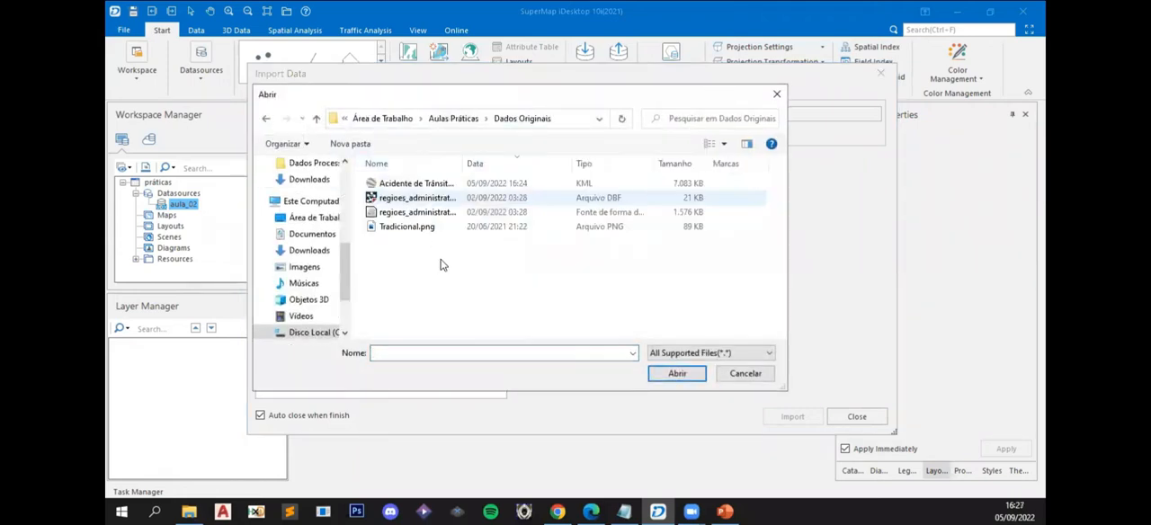
{"action": "left_click_drag", "start_coordinate": [463, 163], "coordinate": [578, 171]}
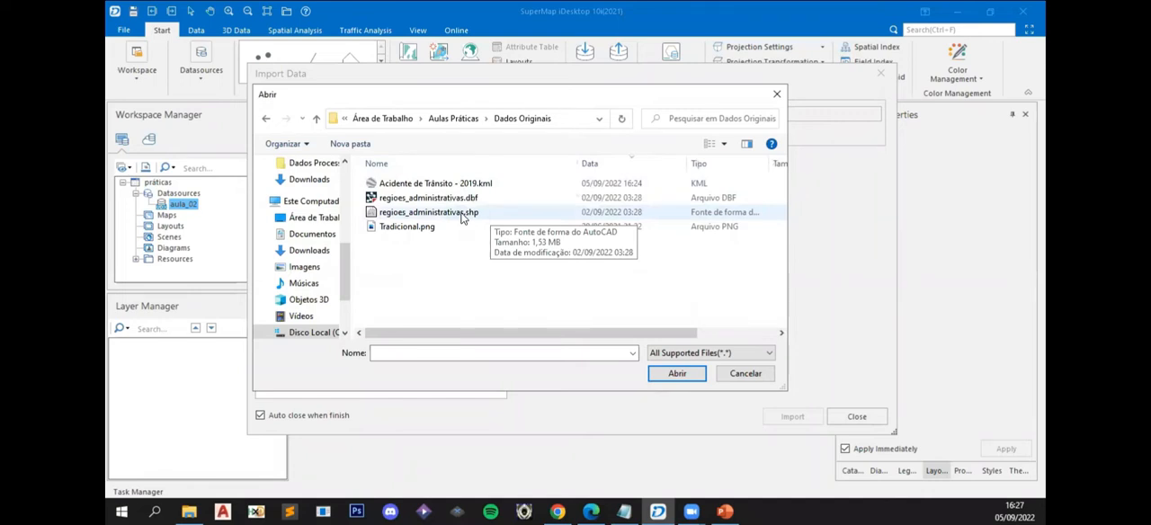
{"action": "left_click", "coordinate": [425, 216]}
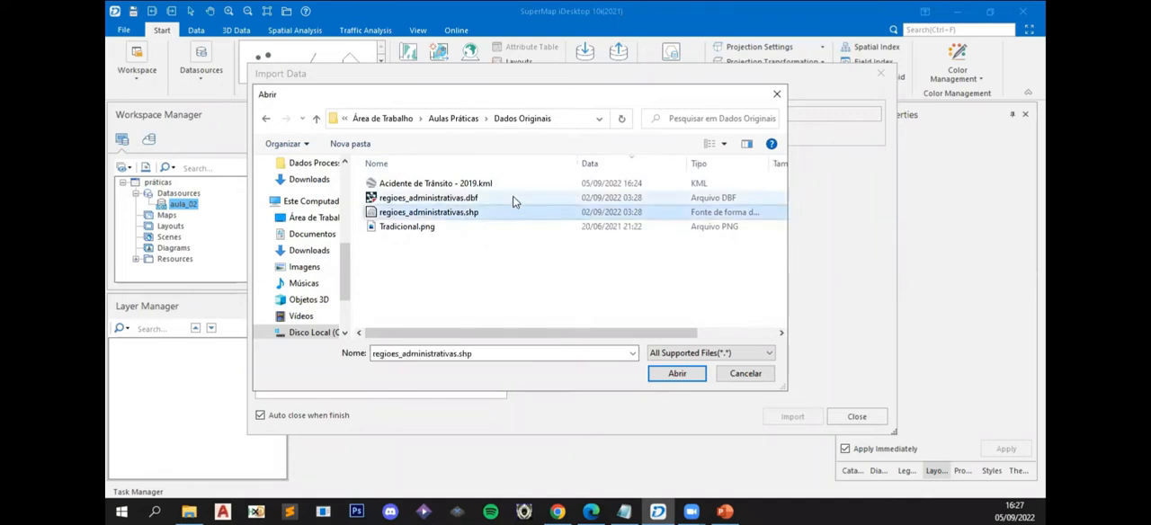
{"action": "left_click", "coordinate": [469, 185], "text": "ctrl"}
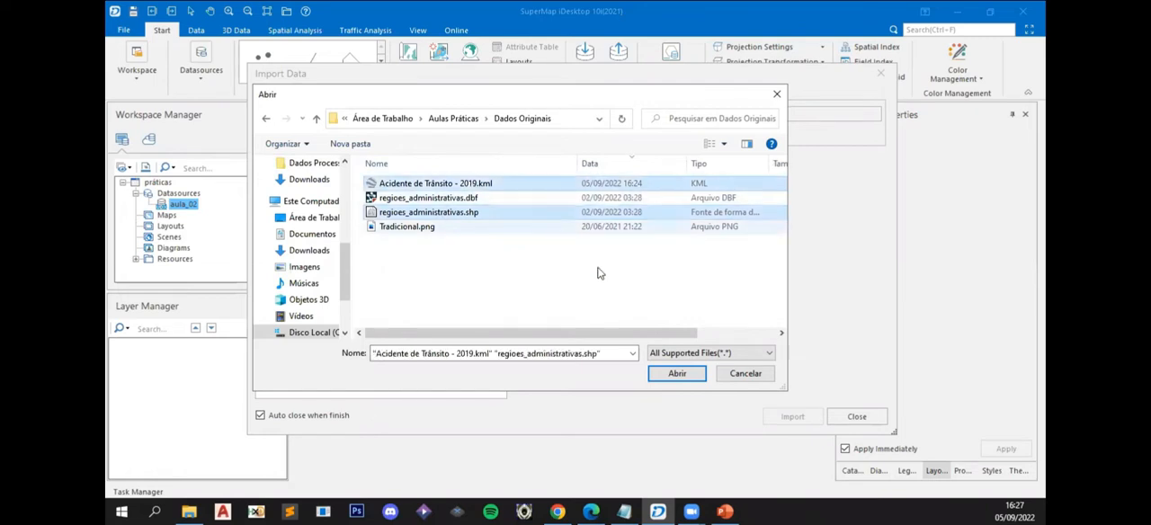
{"action": "left_click", "coordinate": [677, 374]}
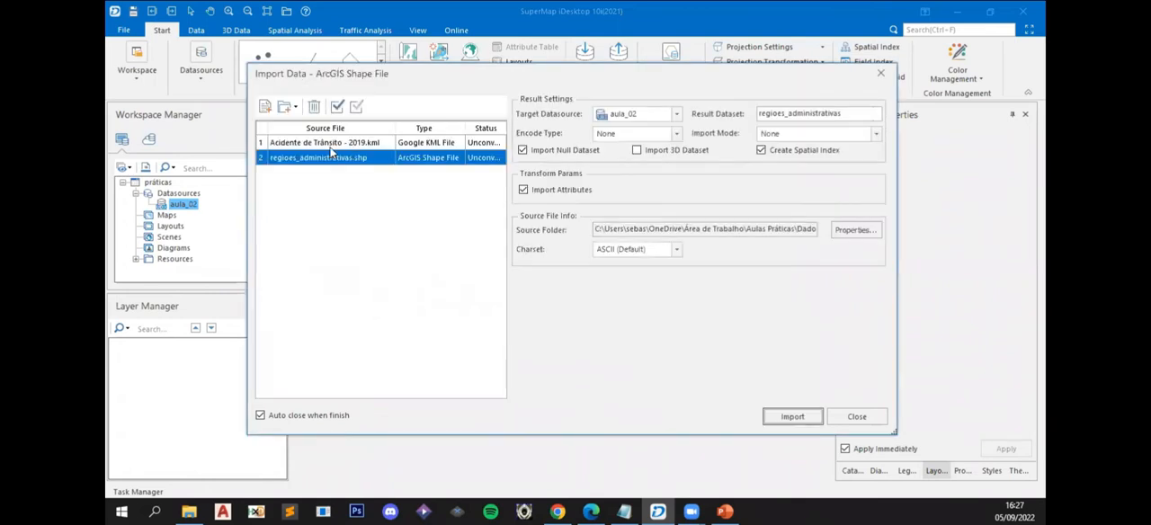
- For the KML file, name the result dataset acidentes_2019 and set its type to Simple Dataset
{"action": "left_click", "coordinate": [330, 146]}
{"action": "left_click", "coordinate": [329, 158]}
{"action": "left_click", "coordinate": [345, 145]}
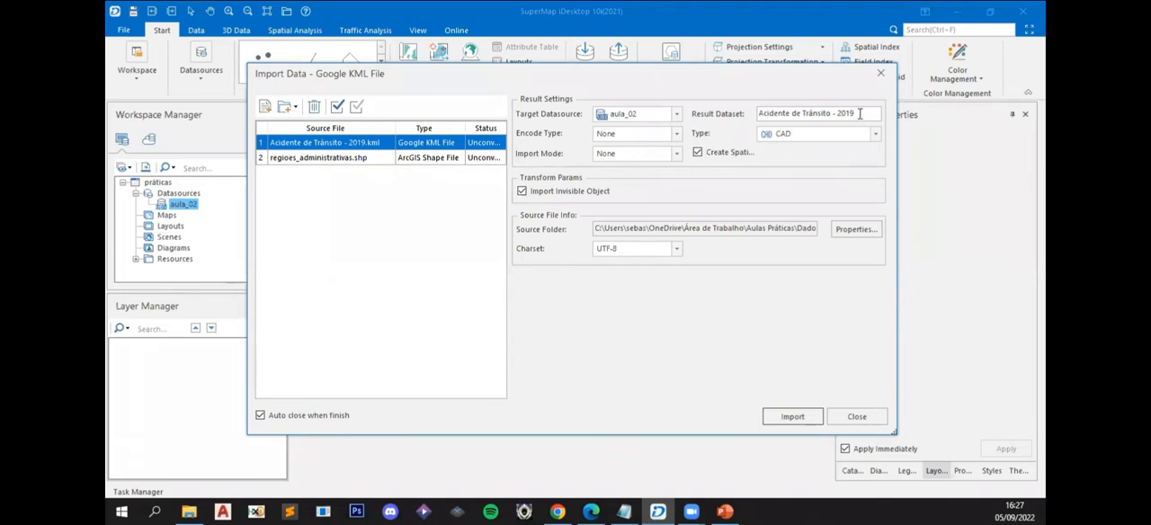
{"action": "left_click_drag", "start_coordinate": [864, 116], "coordinate": [732, 113]}
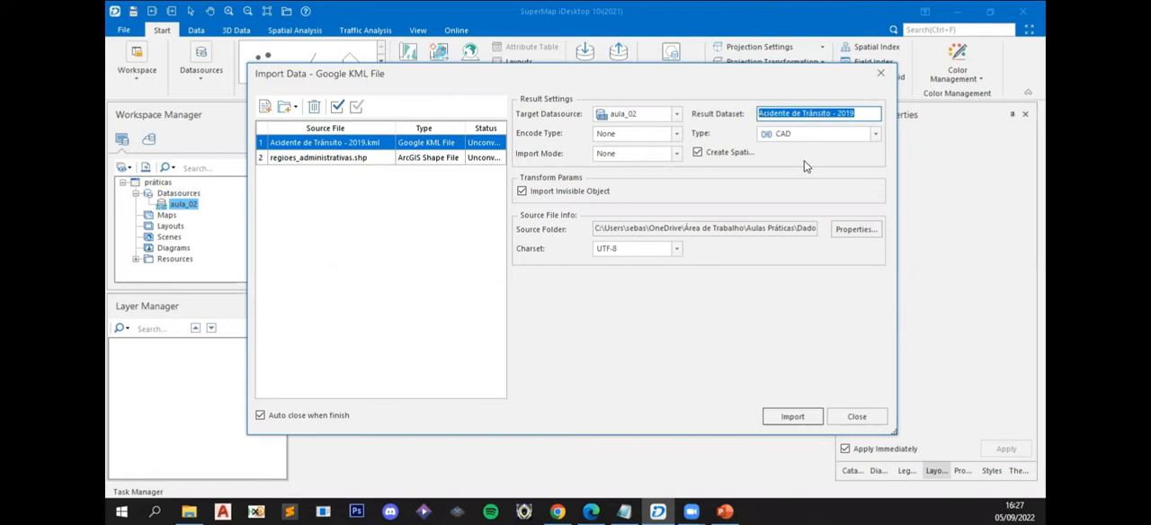
{"action": "type", "text": "acidentes_2019"}
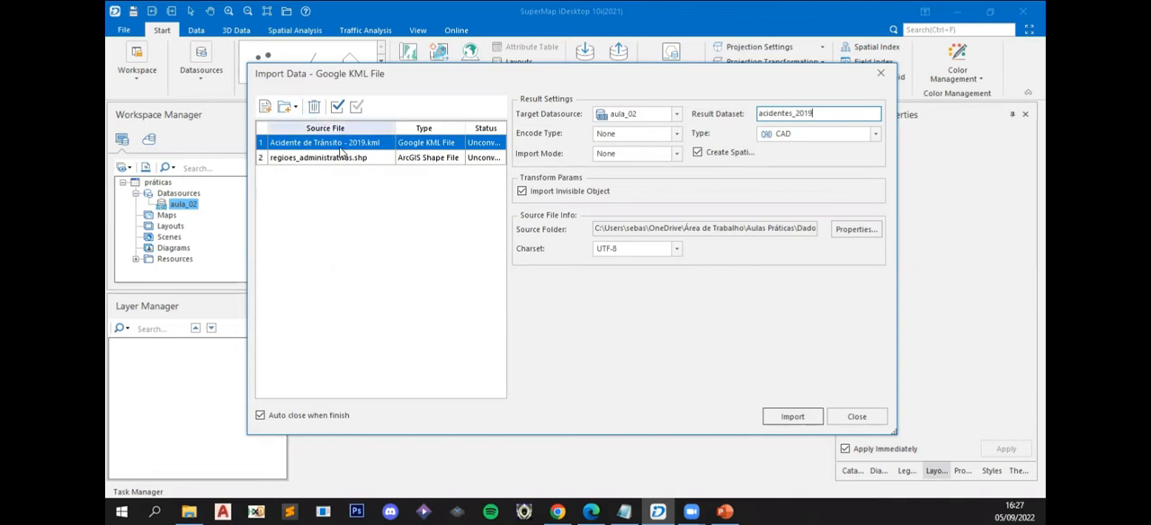
{"action": "left_click", "coordinate": [791, 144]}
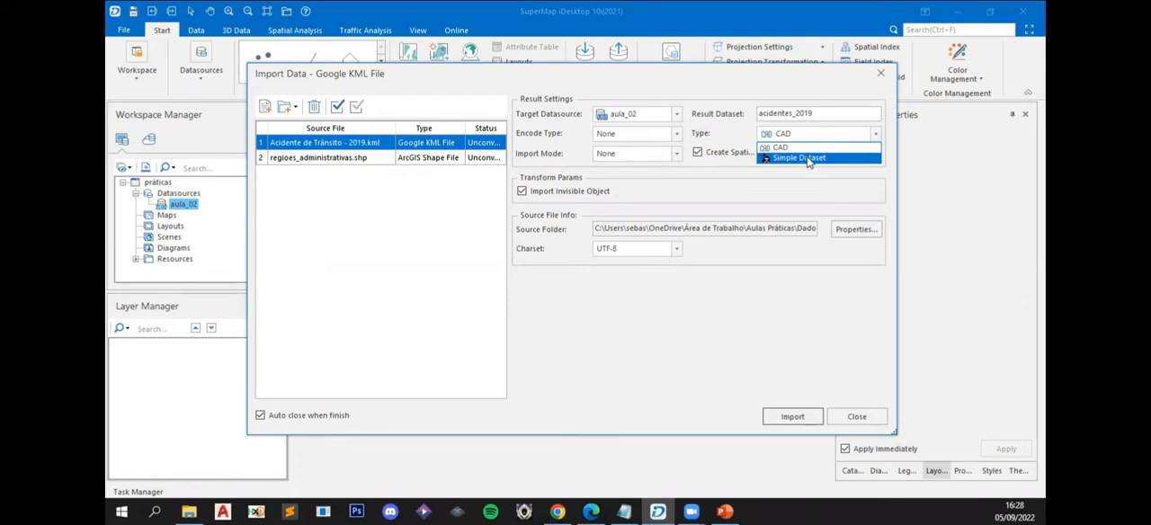
{"action": "left_click", "coordinate": [808, 159]}
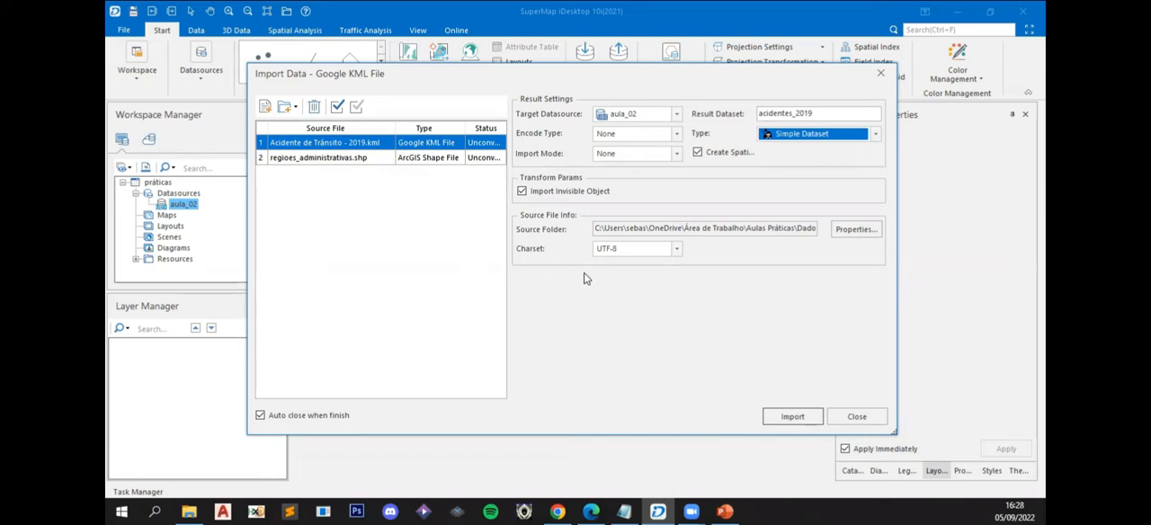
- Check the shapefile's import settings, keep regioes_administrativas as its result dataset name, and import both files
{"action": "left_click", "coordinate": [351, 160]}
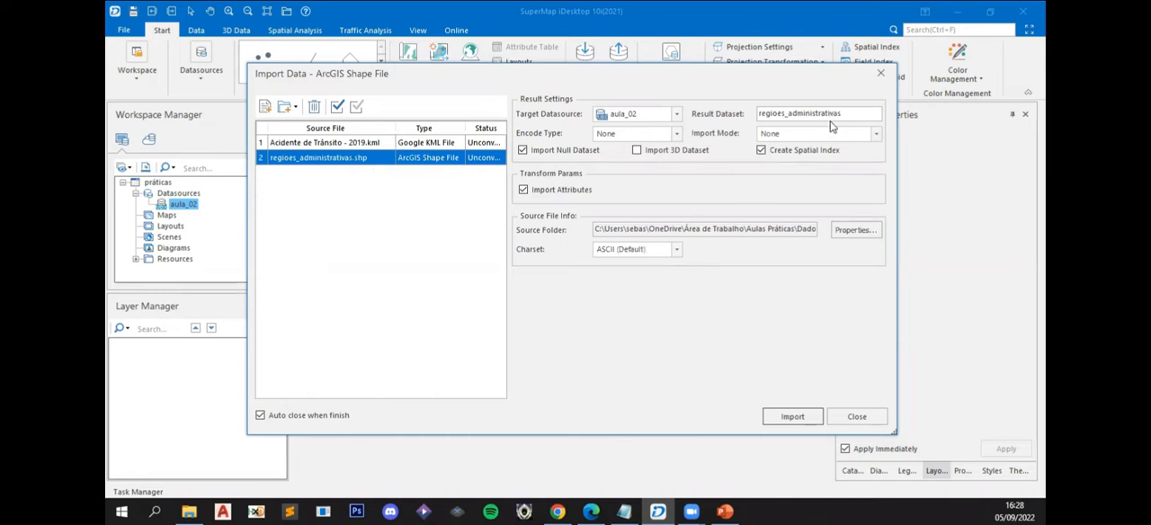
{"action": "double_click", "coordinate": [746, 116]}
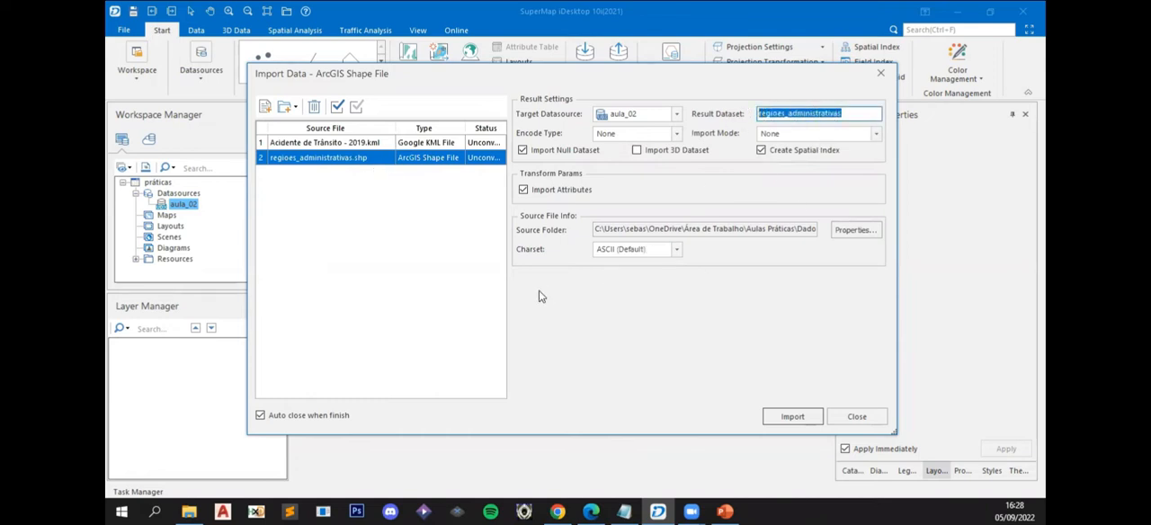
{"action": "left_click", "coordinate": [783, 420]}
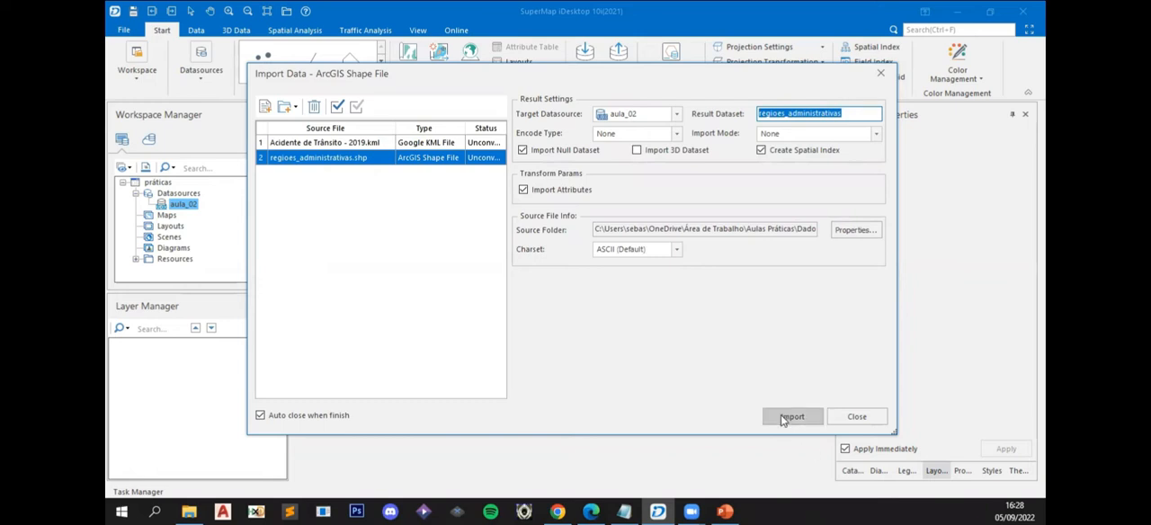
{"action": "left_click", "coordinate": [783, 418]}
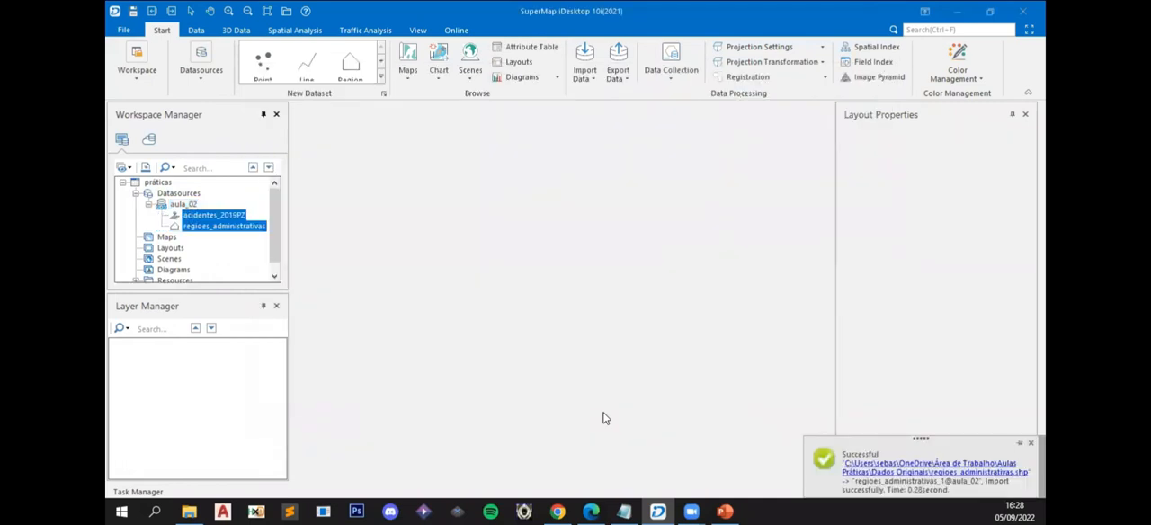
- Convert the acidentes_2019PZ dataset from 3D points to 2D points in aula_02, naming the result dataset acidentes_2019
{"action": "left_click", "coordinate": [199, 221]}
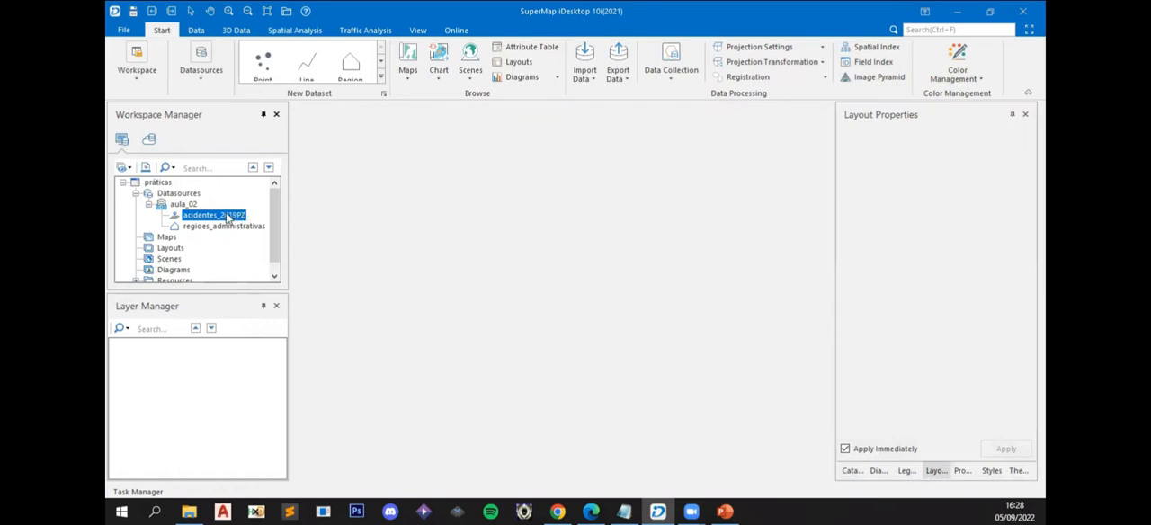
{"action": "left_click", "coordinate": [194, 32]}
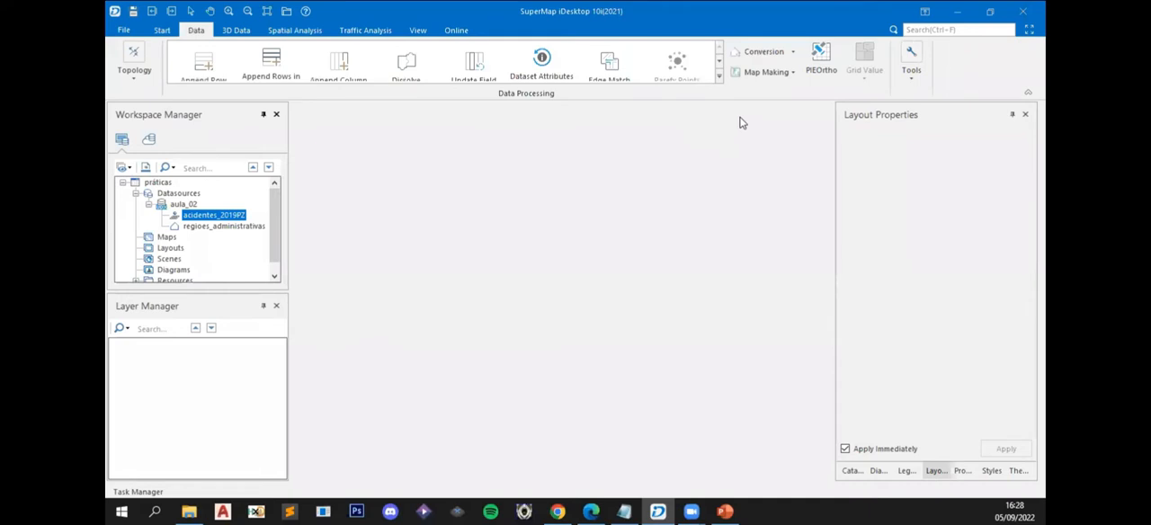
{"action": "left_click", "coordinate": [767, 56]}
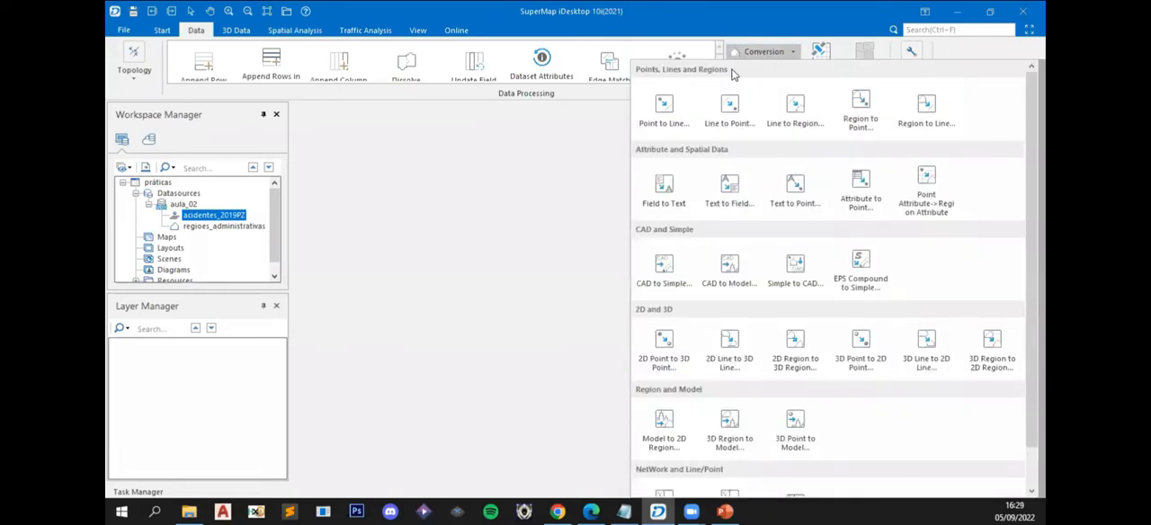
{"action": "scroll", "coordinate": [795, 421], "scroll_direction": "down", "scroll_amount": 1}
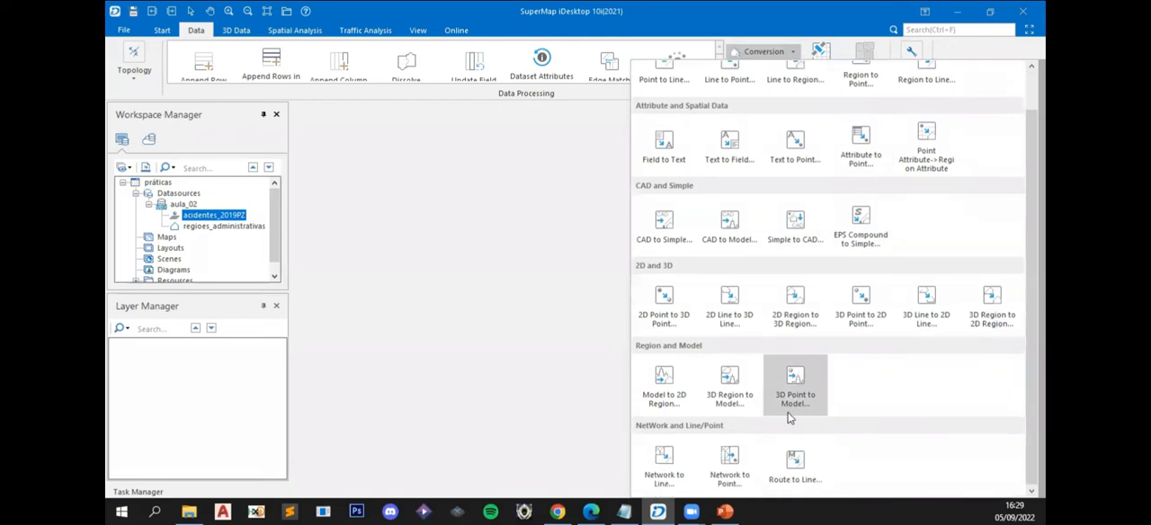
{"action": "scroll", "coordinate": [845, 431], "scroll_direction": "up", "scroll_amount": 1}
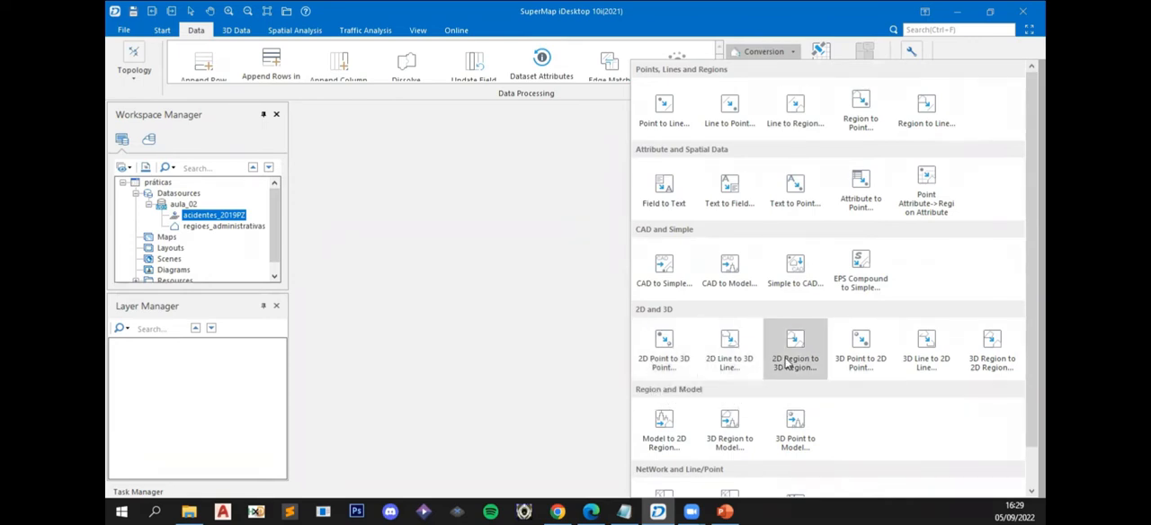
{"action": "left_click", "coordinate": [859, 351]}
{"action": "left_click", "coordinate": [443, 177]}
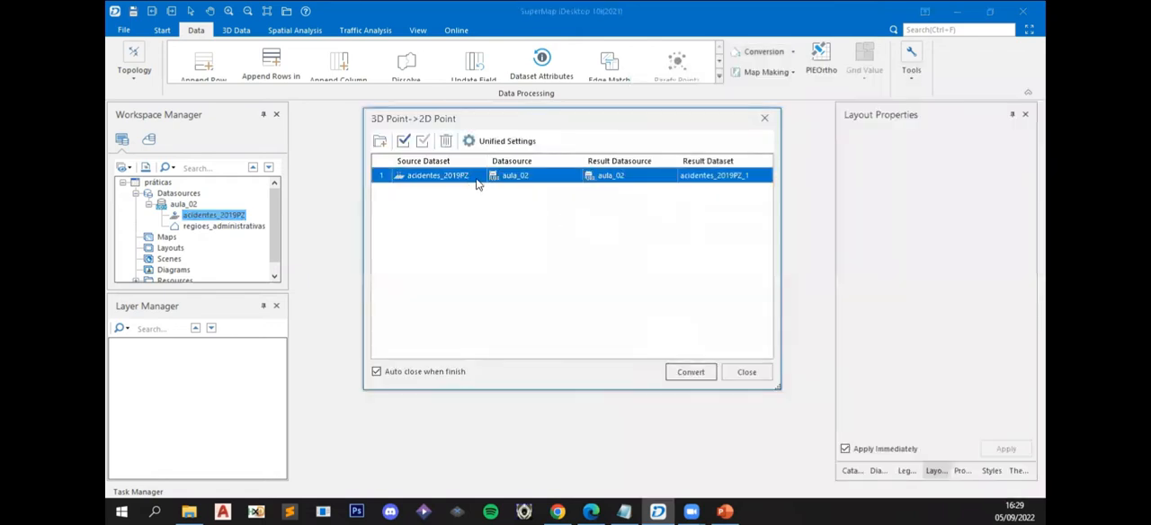
{"action": "left_click", "coordinate": [751, 175]}
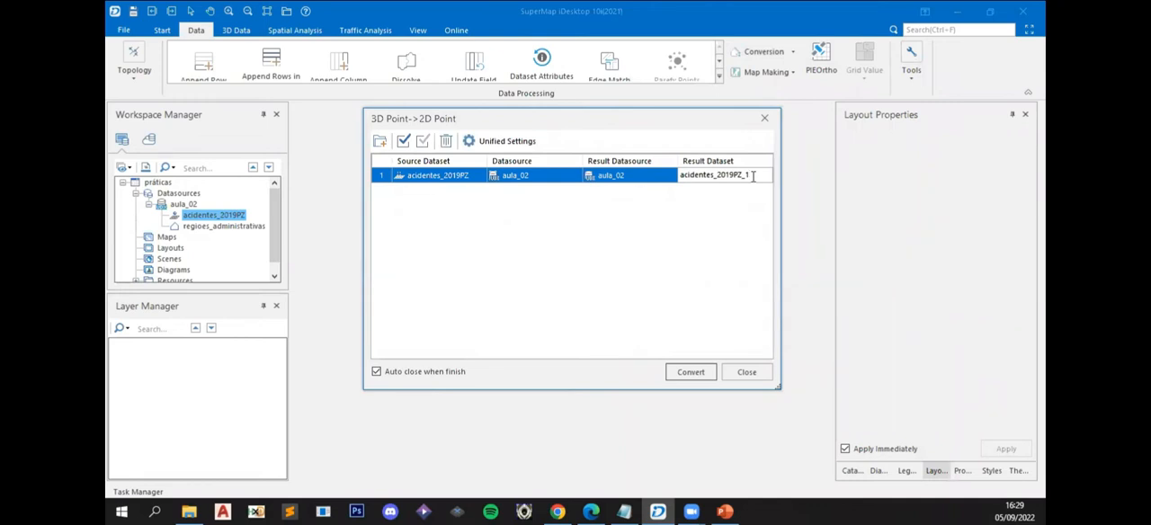
{"action": "key", "text": "BackSpace"}
{"action": "key", "text": "BackSpace"}
{"action": "key", "text": "BackSpace"}
{"action": "key", "text": "BackSpace"}
{"action": "left_click", "coordinate": [694, 372]}
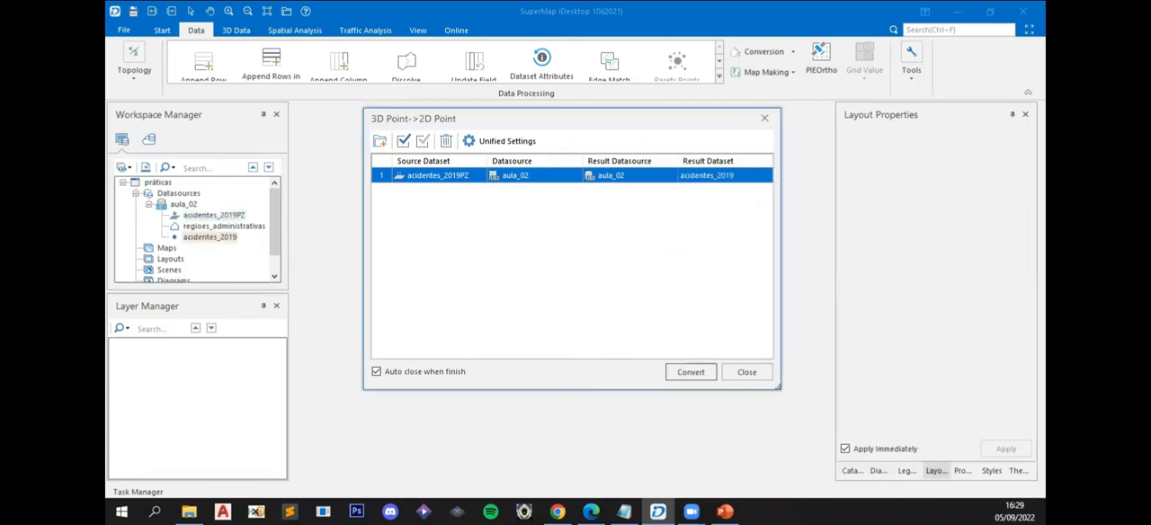
- Open the attribute table of the regioes_administrativas dataset
{"action": "left_click", "coordinate": [178, 215]}
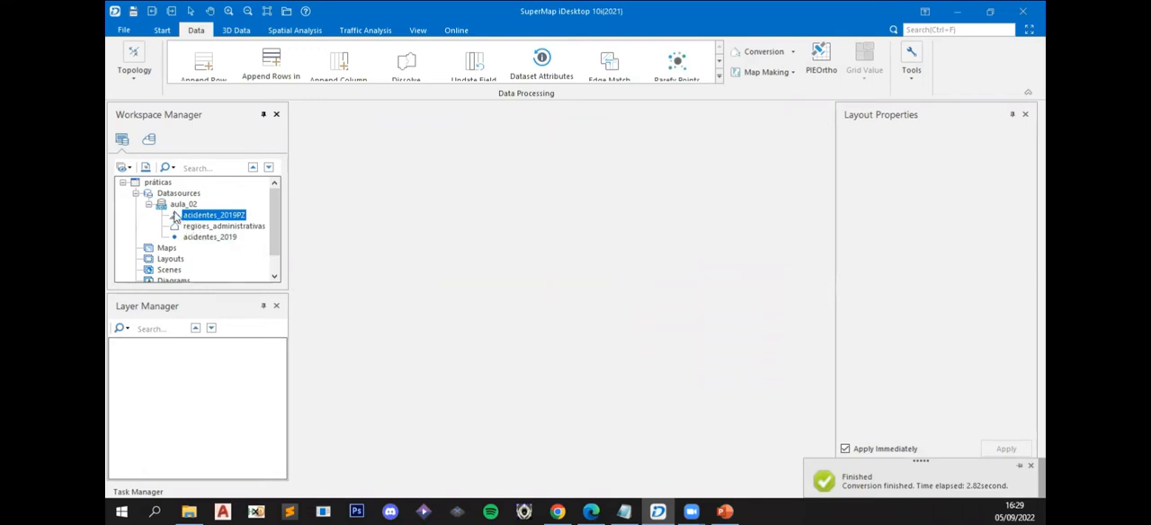
{"action": "left_click", "coordinate": [200, 239]}
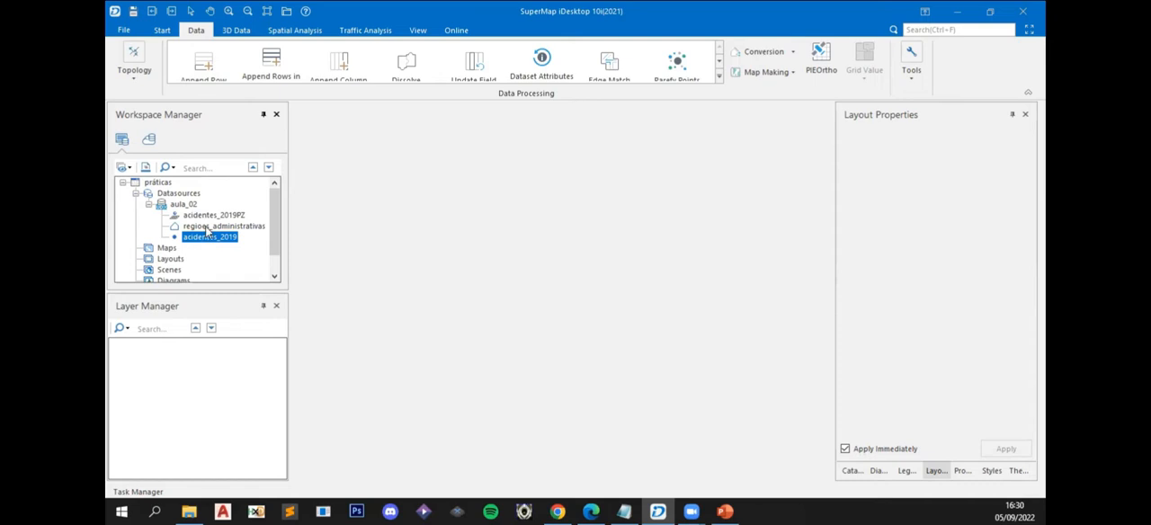
{"action": "left_click", "coordinate": [207, 227]}
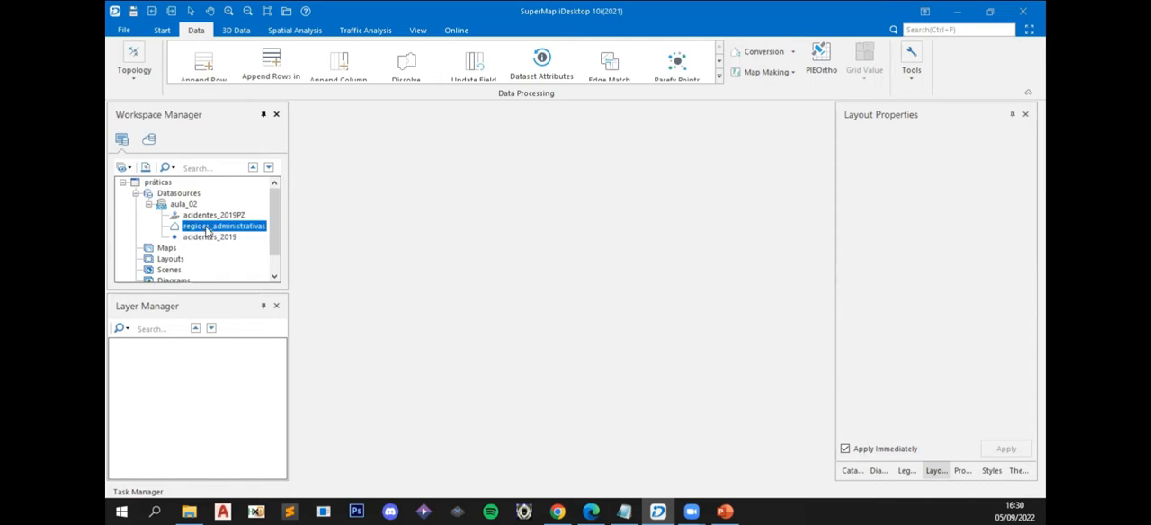
{"action": "left_click", "coordinate": [206, 238]}
{"action": "left_click", "coordinate": [201, 229]}
{"action": "right_click", "coordinate": [200, 232]}
{"action": "left_click", "coordinate": [239, 127]}
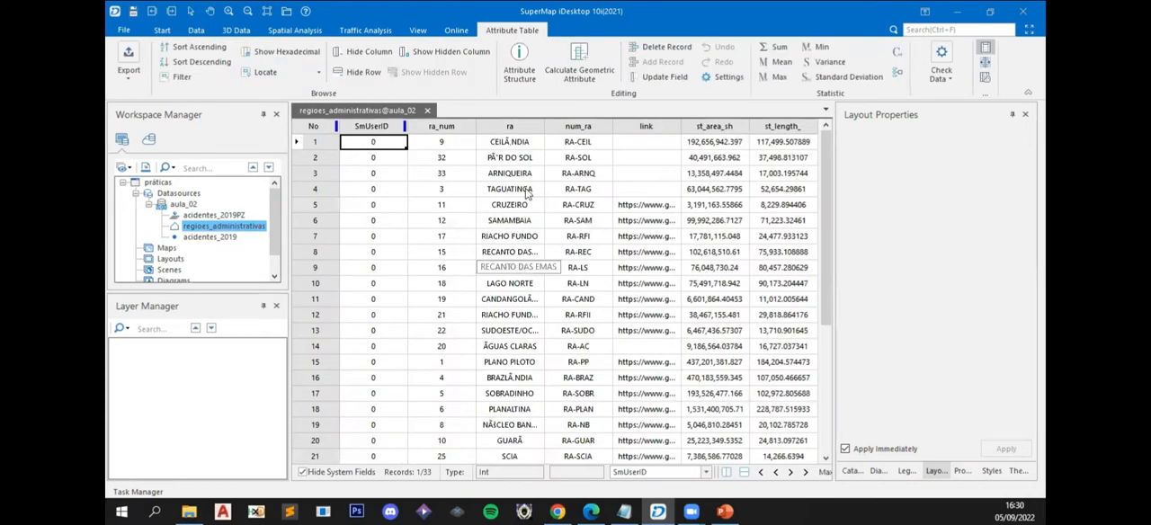
- Widen the ra column to show full names and examine how the accented region names read throughout the table
{"action": "double_click", "coordinate": [544, 129]}
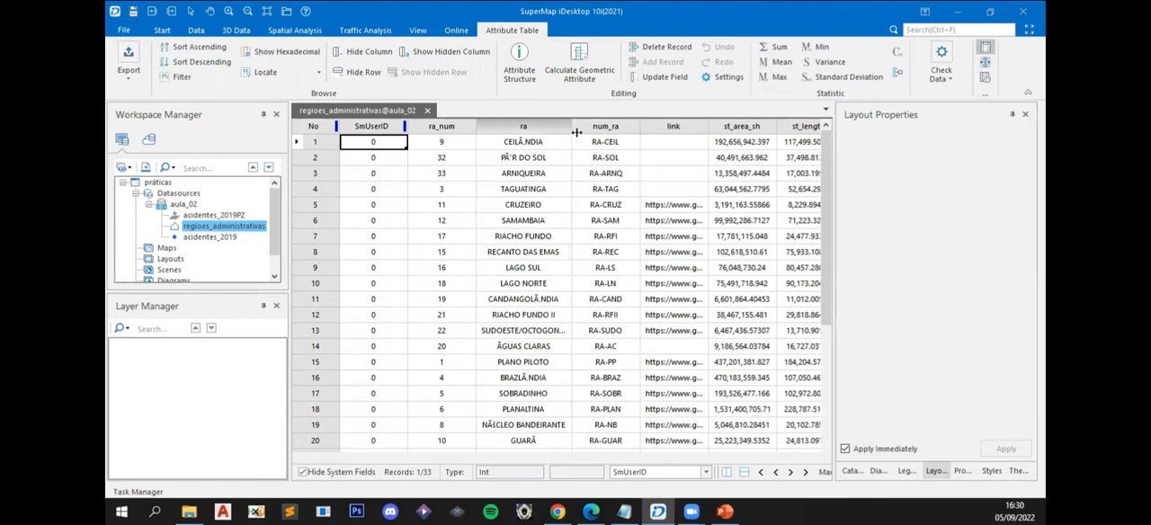
{"action": "scroll", "coordinate": [586, 228], "scroll_direction": "down", "scroll_amount": 5}
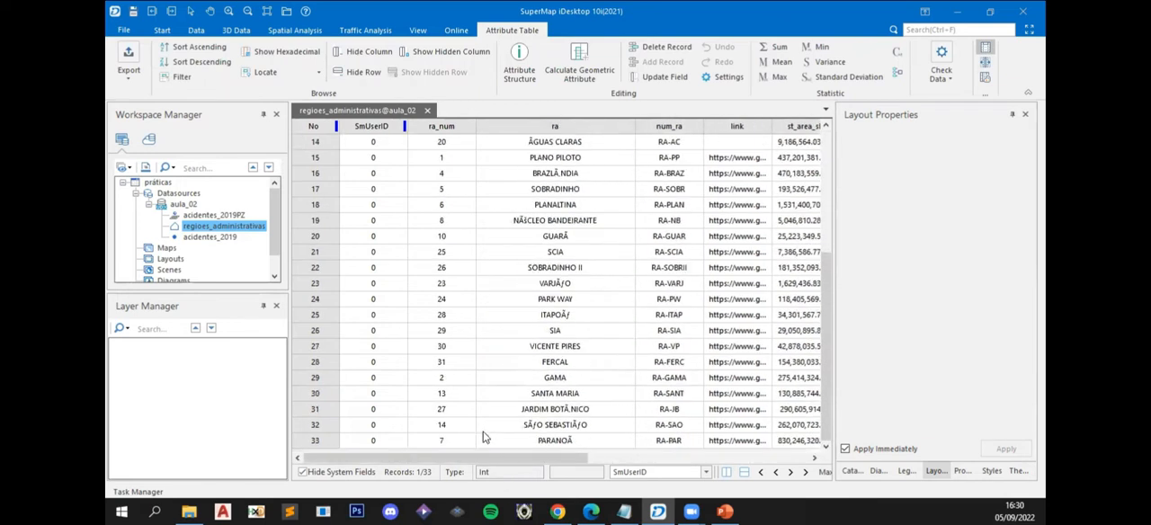
{"action": "scroll", "coordinate": [487, 432], "scroll_direction": "up", "scroll_amount": 4}
{"action": "scroll", "coordinate": [486, 432], "scroll_direction": "up", "scroll_amount": 1}
{"action": "left_click_drag", "start_coordinate": [476, 457], "coordinate": [567, 459]}
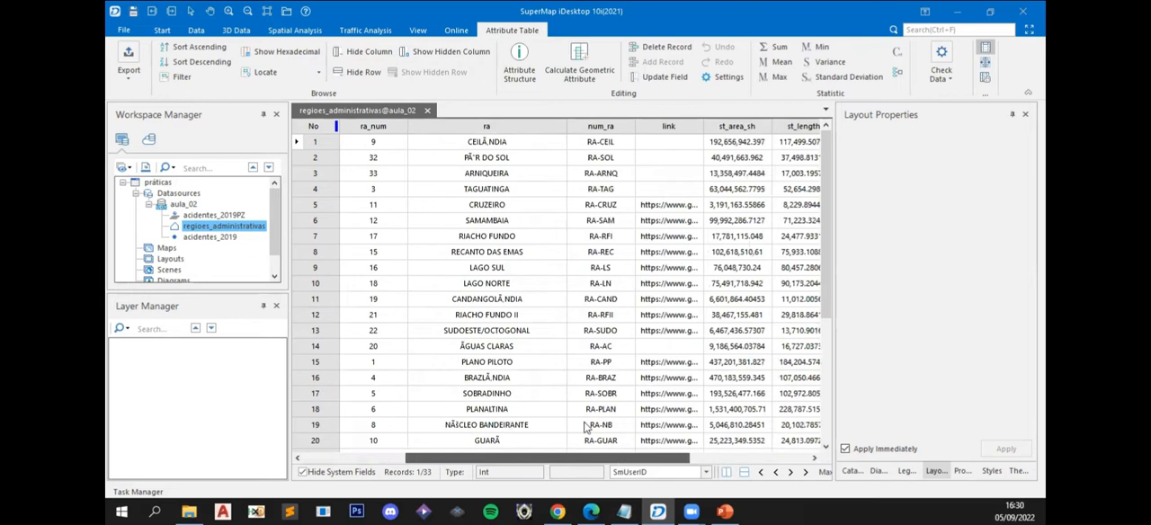
{"action": "left_click", "coordinate": [487, 142]}
{"action": "left_click", "coordinate": [497, 162]}
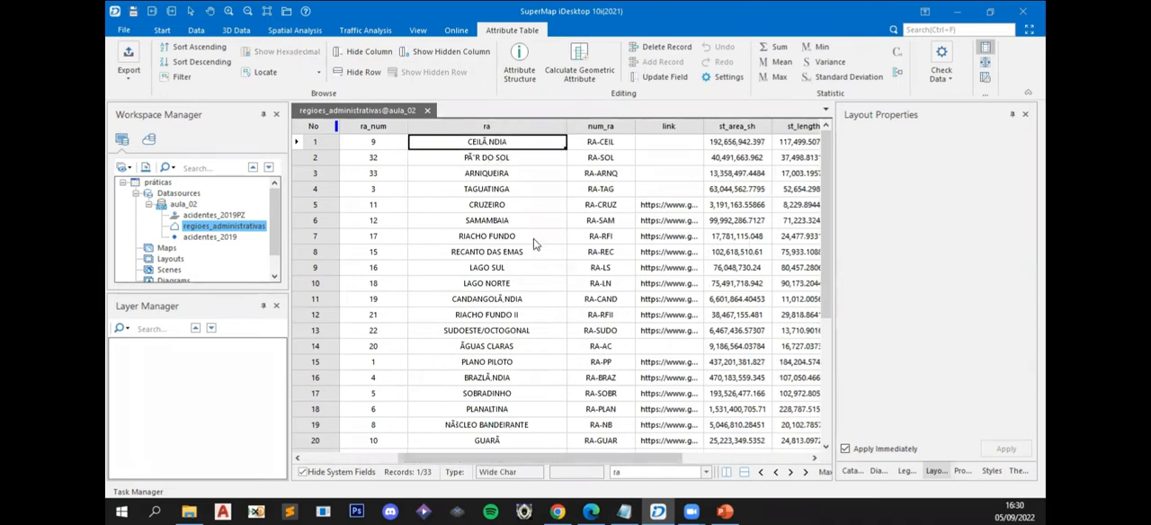
- Review the remaining region names, close the regioes_administrativas attribute table, and delete that dataset from aula_02
{"action": "scroll", "coordinate": [518, 308], "scroll_direction": "down", "scroll_amount": 5}
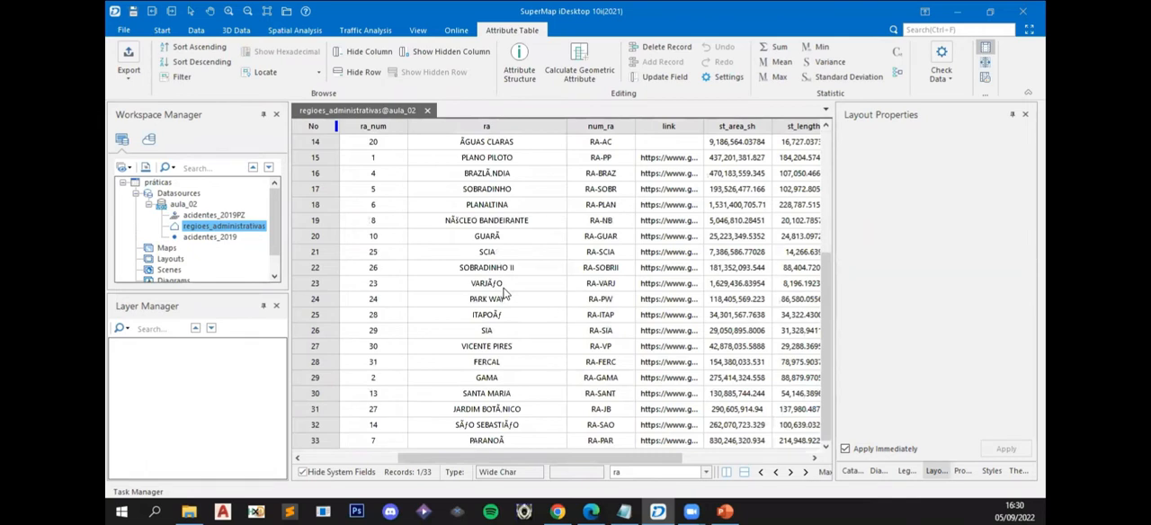
{"action": "scroll", "coordinate": [476, 274], "scroll_direction": "up", "scroll_amount": 3}
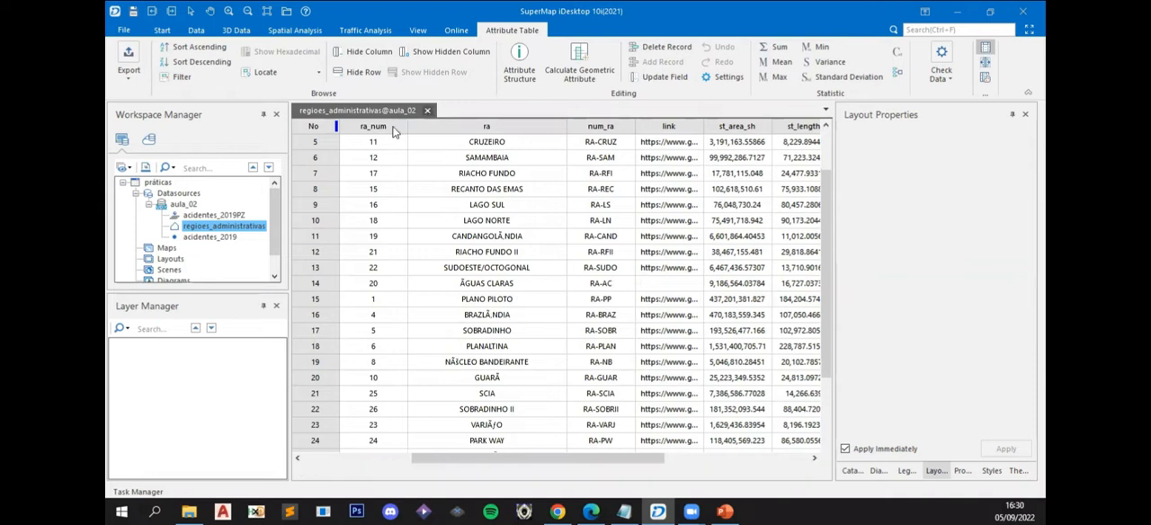
{"action": "left_click", "coordinate": [428, 111]}
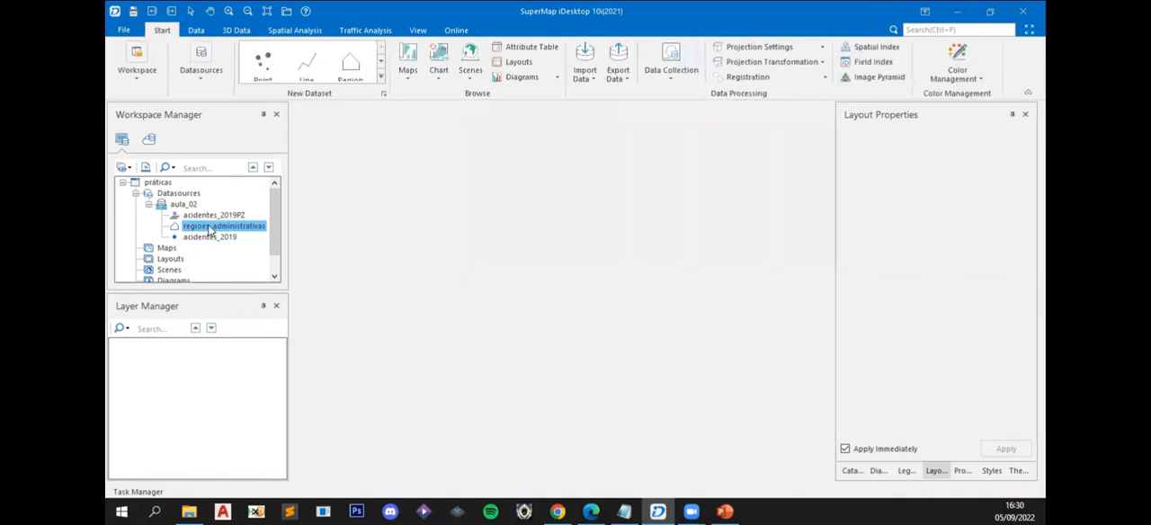
{"action": "right_click", "coordinate": [194, 229]}
{"action": "left_click", "coordinate": [191, 230]}
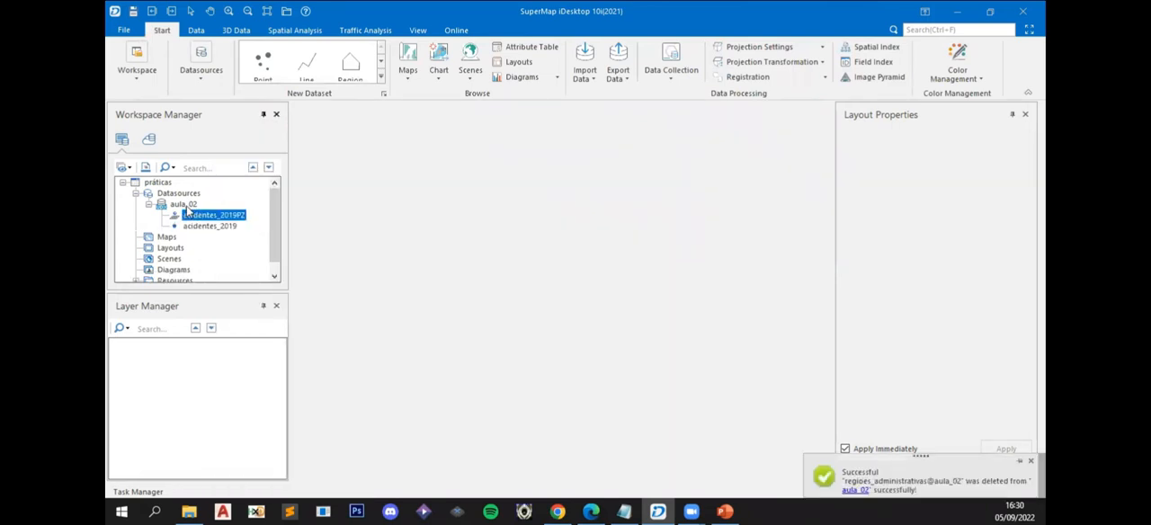
- Set up an import of regioes_administrativas.shp into aula_02 with its charset set to UTF-8
{"action": "right_click", "coordinate": [189, 209]}
{"action": "left_click", "coordinate": [229, 181]}
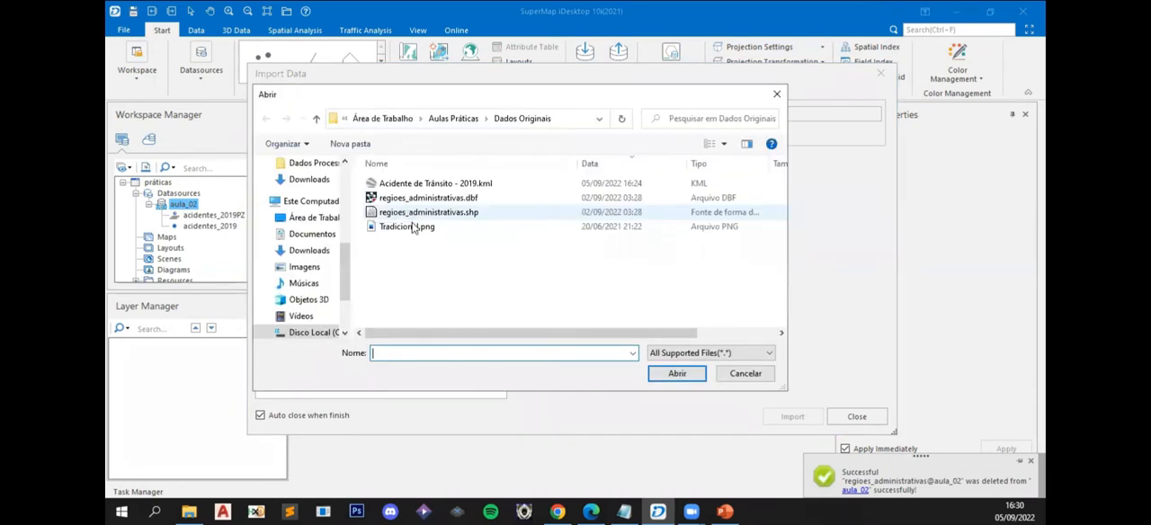
{"action": "double_click", "coordinate": [412, 213]}
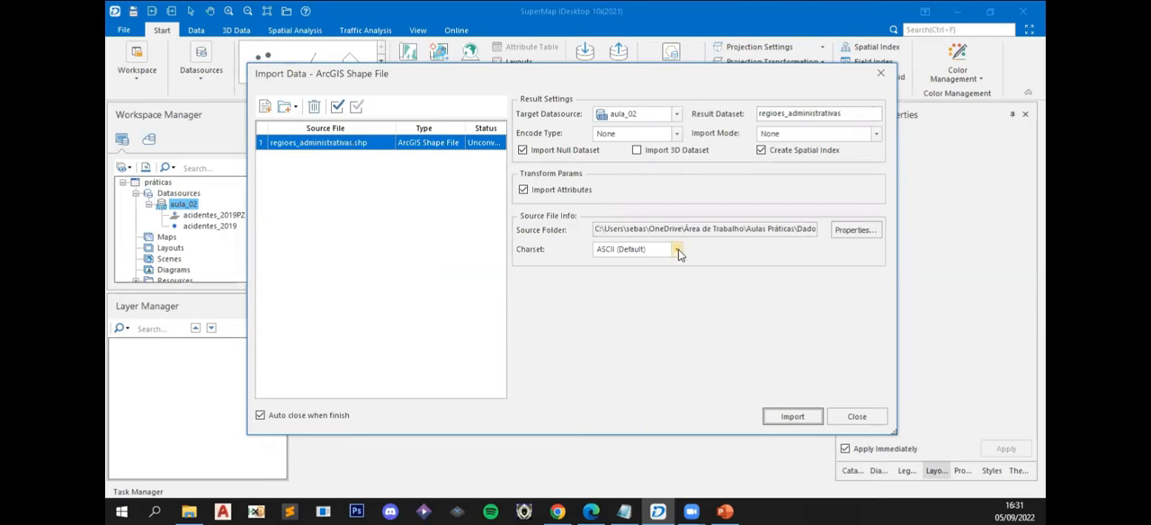
{"action": "left_click", "coordinate": [678, 250]}
{"action": "scroll", "coordinate": [630, 396], "scroll_direction": "down", "scroll_amount": 5}
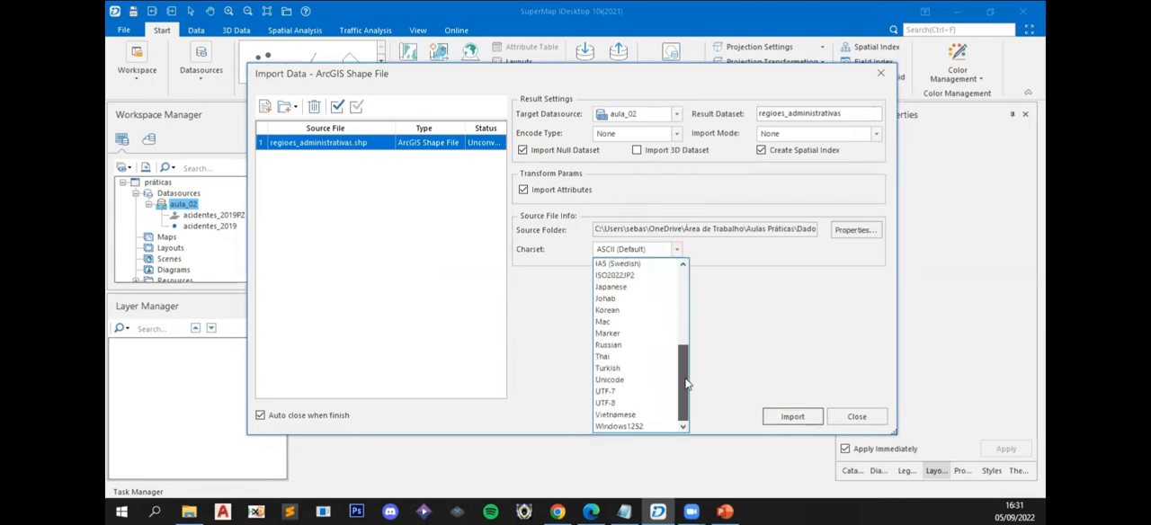
{"action": "left_click", "coordinate": [629, 410]}
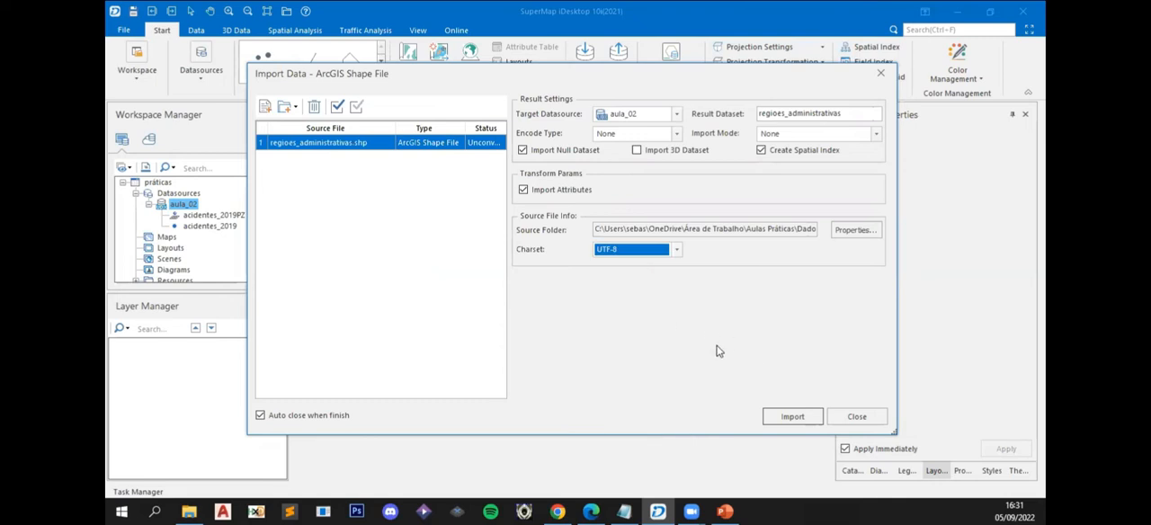
- Add Acidente de Trânsito - 2019.kml to the import list to check its charset, and remove it from the list
{"action": "left_click", "coordinate": [314, 144]}
{"action": "double_click", "coordinate": [416, 229]}
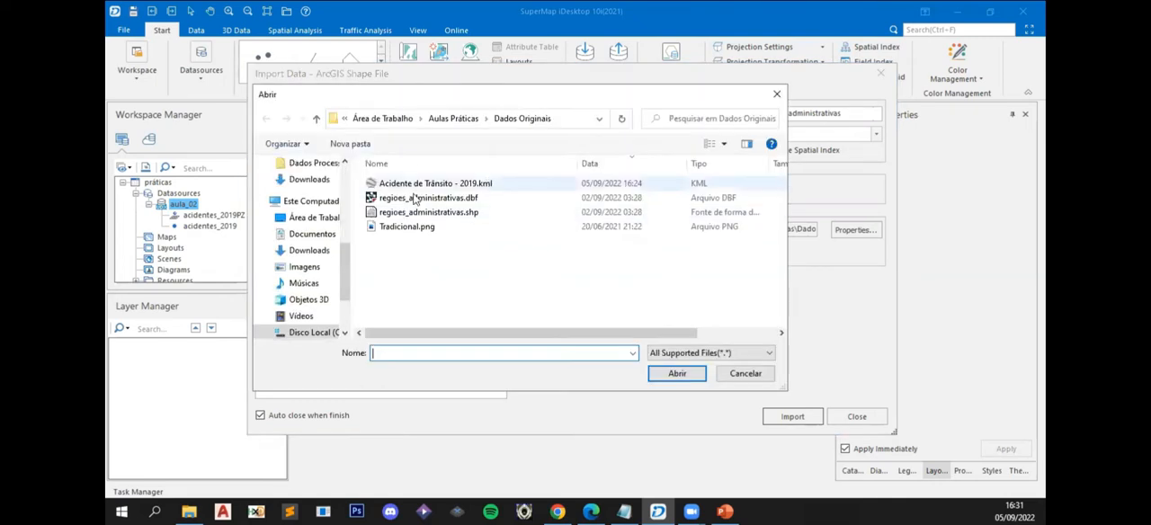
{"action": "double_click", "coordinate": [417, 186]}
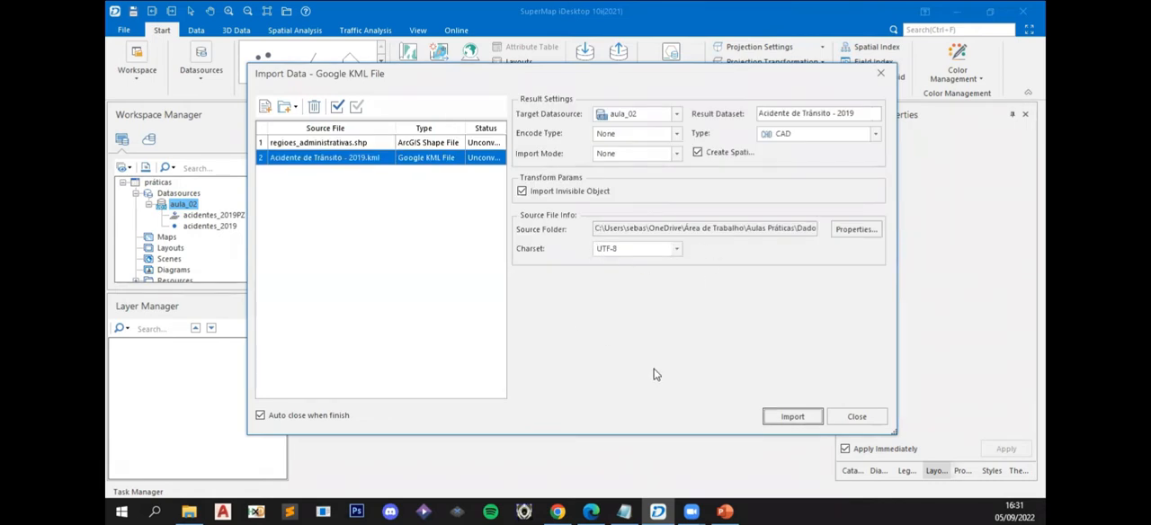
{"action": "left_click", "coordinate": [312, 113]}
{"action": "left_click", "coordinate": [309, 146]}
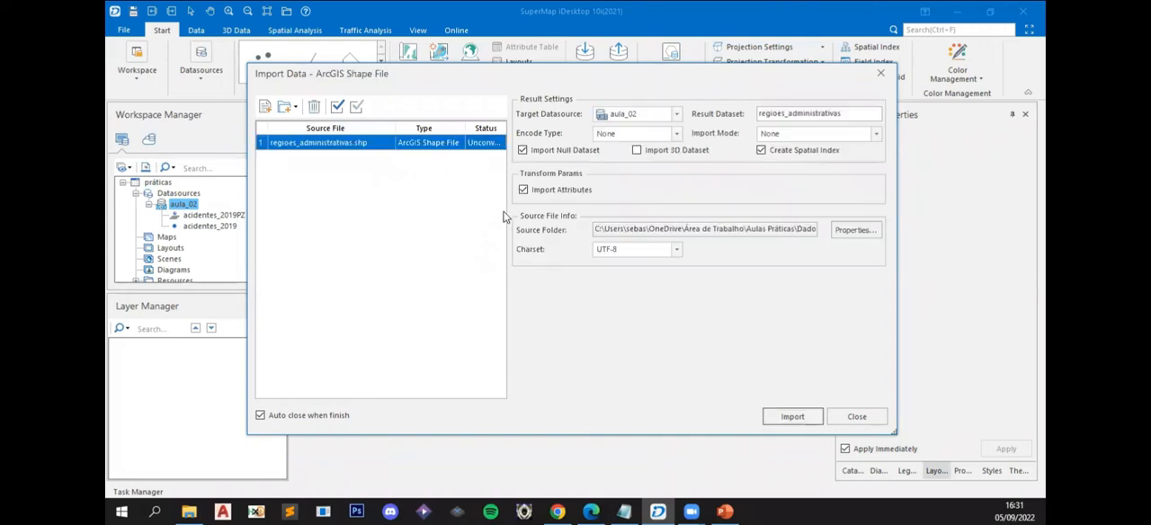
- Import the administrative regions shapefile and open the attribute tables of acidentes_2019 and regioes_administrativas
{"action": "left_click", "coordinate": [794, 418]}
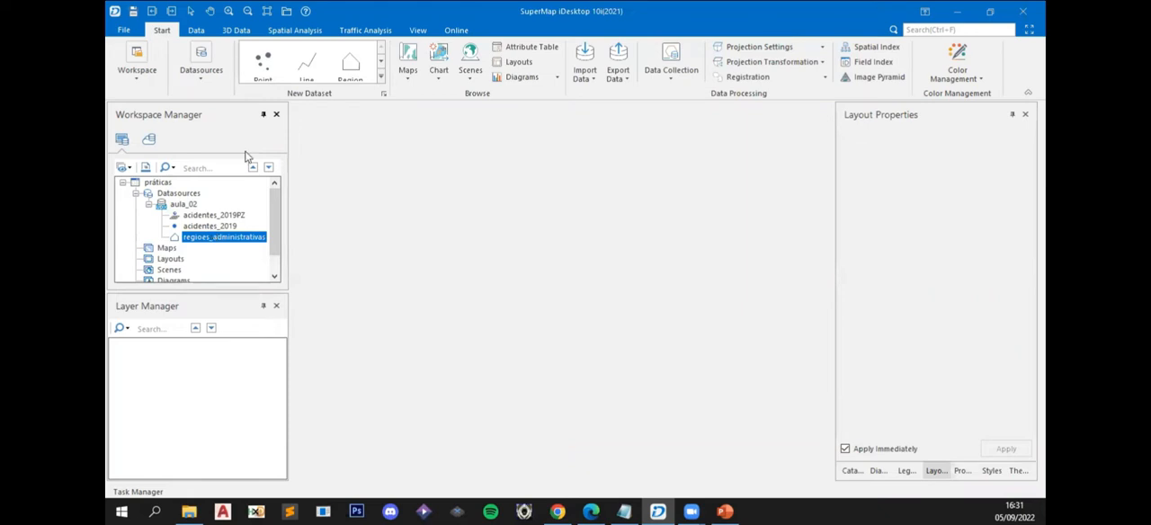
{"action": "double_click", "coordinate": [223, 225]}
{"action": "right_click", "coordinate": [234, 237]}
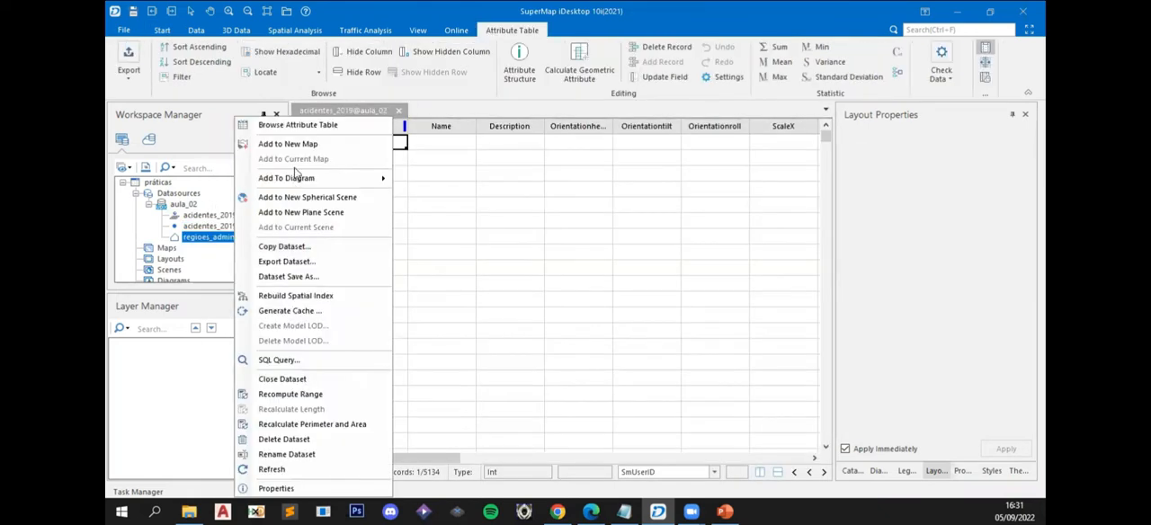
{"action": "left_click", "coordinate": [288, 121]}
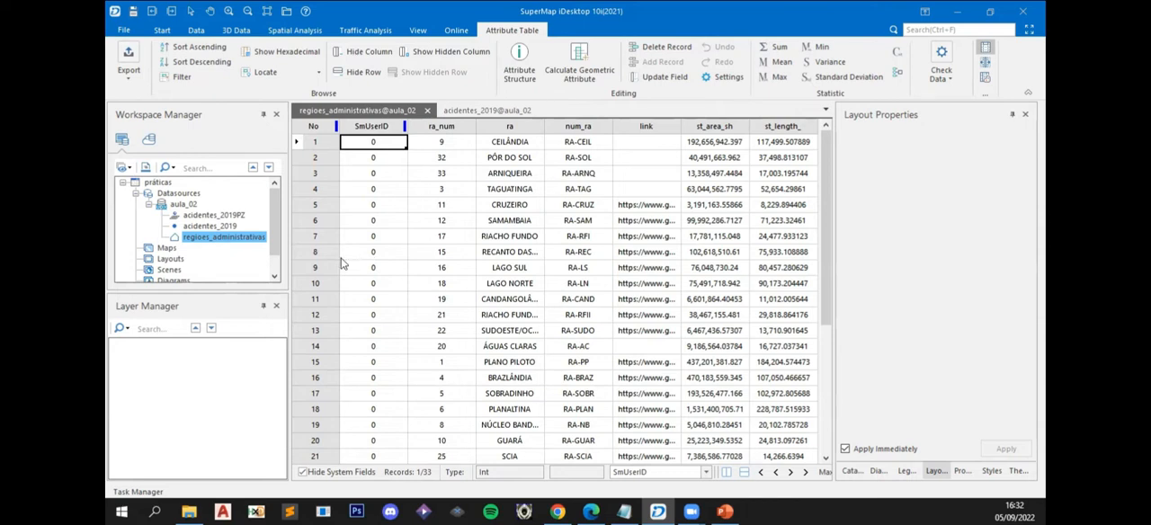
- Compare the two attribute tables and examine the field structure of regioes_administrativas in its properties
{"action": "left_click", "coordinate": [315, 205]}
{"action": "left_click", "coordinate": [462, 110]}
{"action": "left_click", "coordinate": [391, 110]}
{"action": "left_click", "coordinate": [962, 471]}
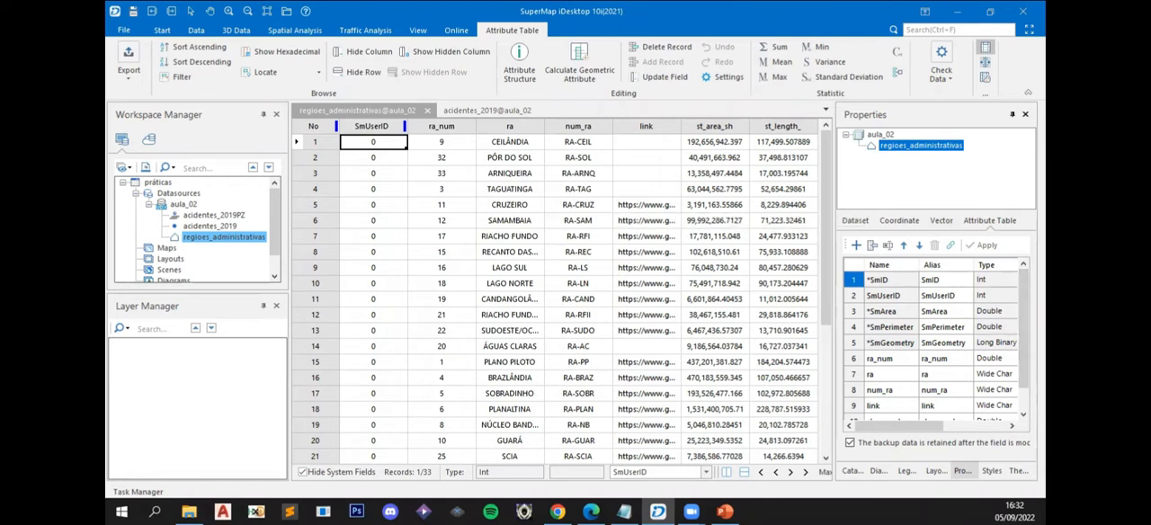
{"action": "mouse_move", "coordinate": [1024, 327]}
{"action": "left_mouse_down"}
{"action": "mouse_move", "coordinate": [1023, 351]}
{"action": "mouse_move", "coordinate": [1024, 326]}
{"action": "left_mouse_up"}
{"action": "left_click", "coordinate": [865, 346]}
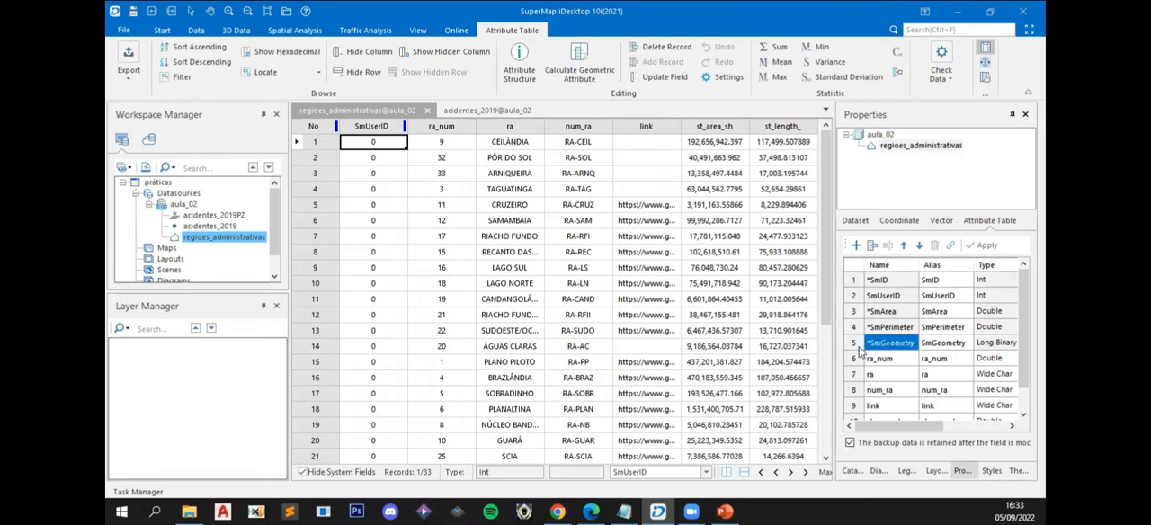
{"action": "scroll", "coordinate": [968, 358], "scroll_direction": "down", "scroll_amount": 1}
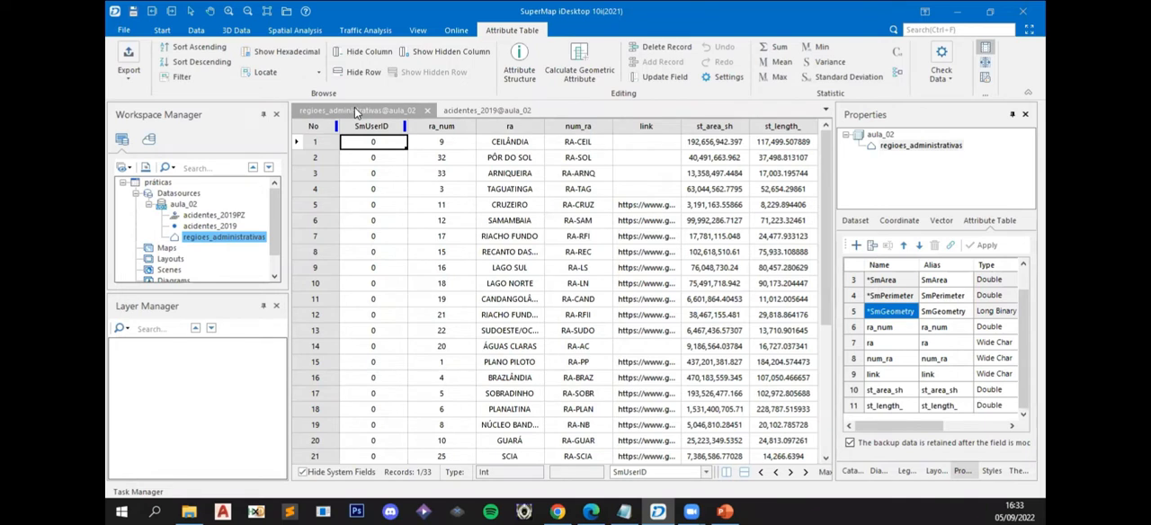
{"action": "left_click", "coordinate": [356, 111]}
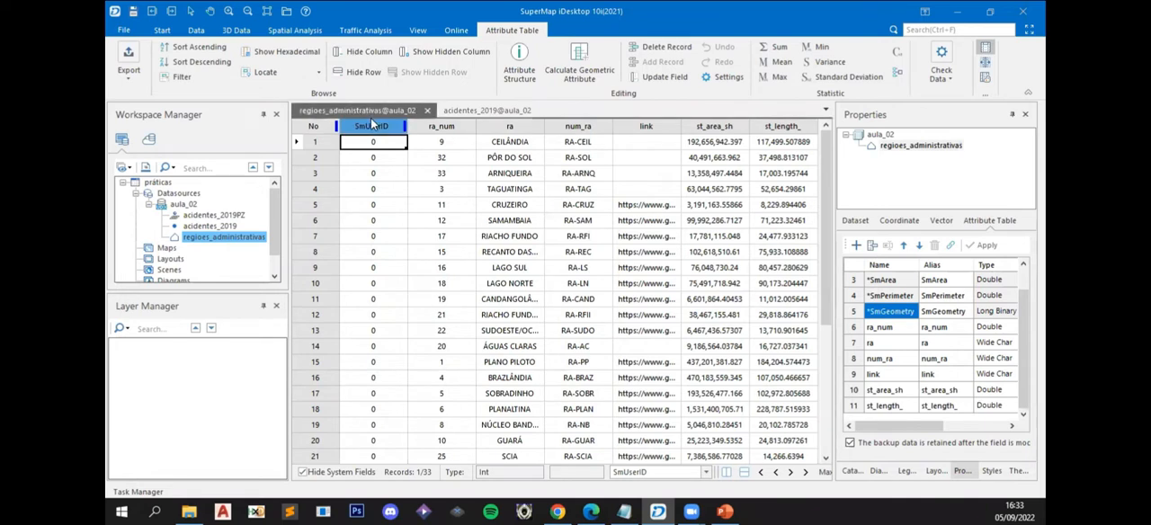
{"action": "left_click", "coordinate": [855, 328]}
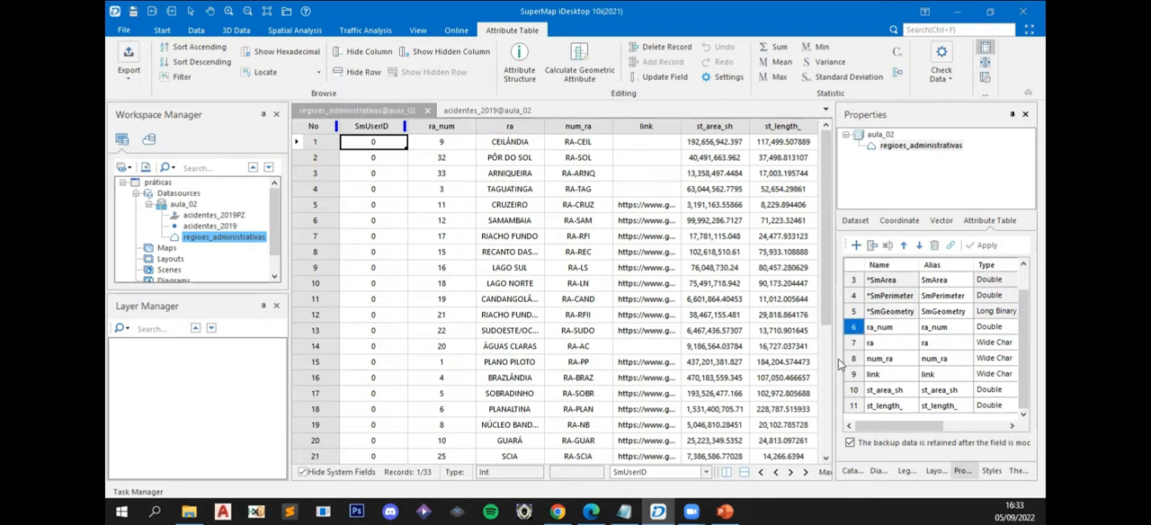
{"action": "left_click", "coordinate": [857, 359], "text": "ctrl"}
{"action": "left_click", "coordinate": [854, 376], "text": "ctrl"}
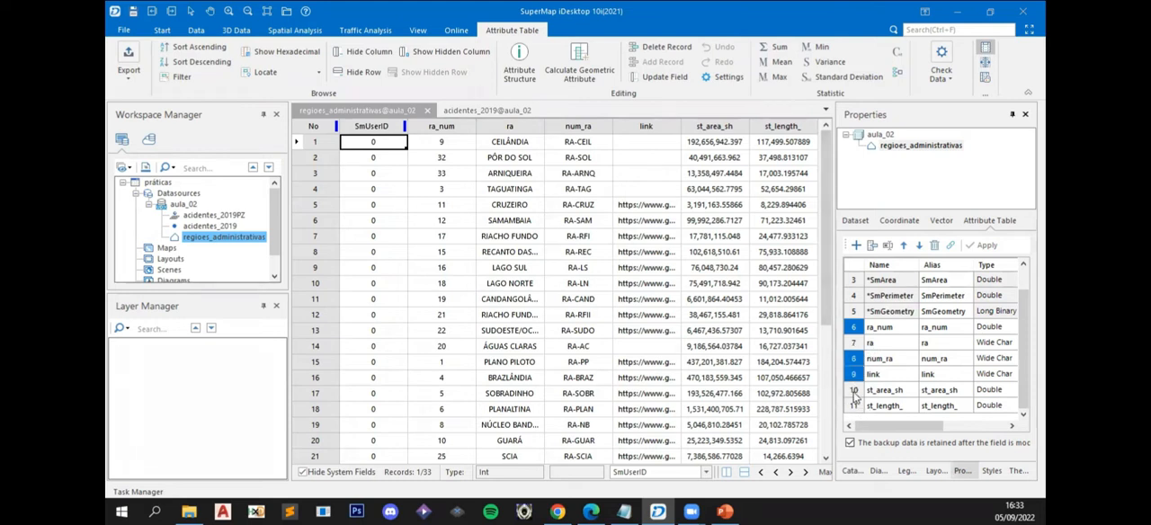
{"action": "left_click", "coordinate": [855, 392], "text": "ctrl"}
{"action": "left_click", "coordinate": [856, 407], "text": "ctrl"}
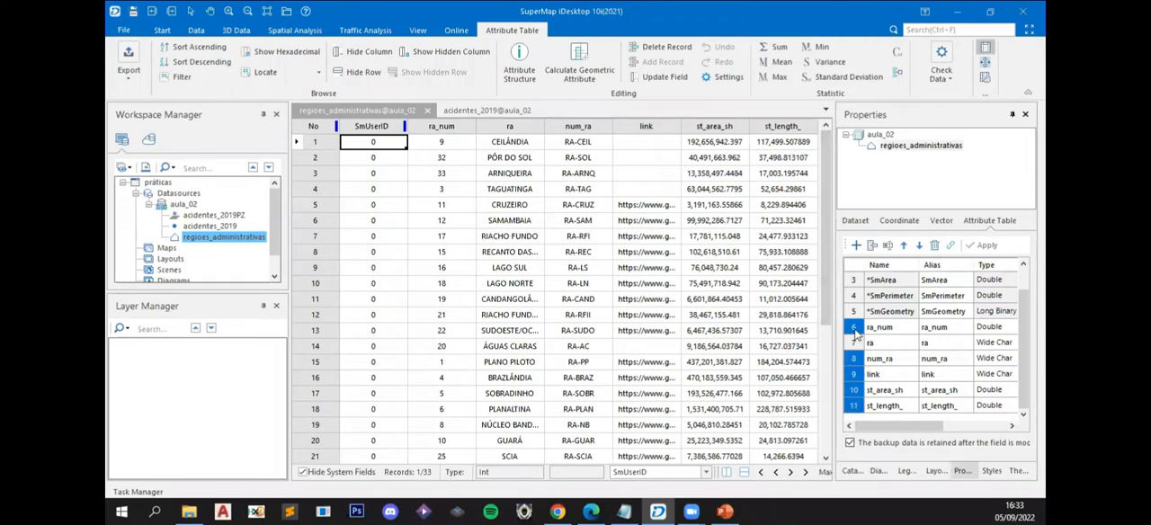
- Delete the ra_num, num_ra, link, st_area_sh and st_length_ fields from regioes_administrativas, and widen the ra column to show full names
{"action": "left_click", "coordinate": [856, 331]}
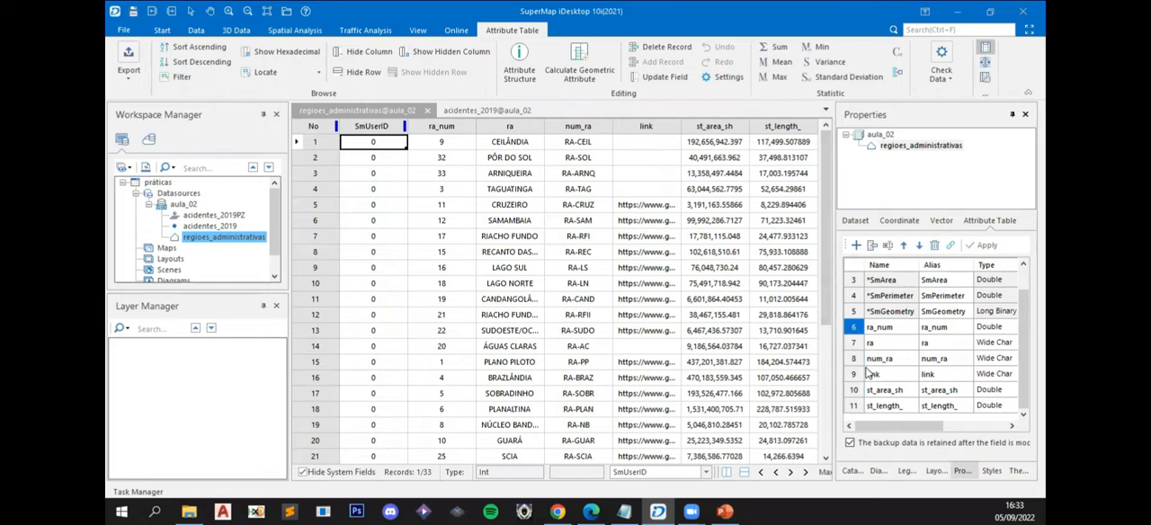
{"action": "left_click", "coordinate": [855, 359], "text": "ctrl"}
{"action": "left_click", "coordinate": [856, 374], "text": "ctrl"}
{"action": "left_click", "coordinate": [854, 390], "text": "ctrl"}
{"action": "left_click", "coordinate": [854, 405], "text": "ctrl"}
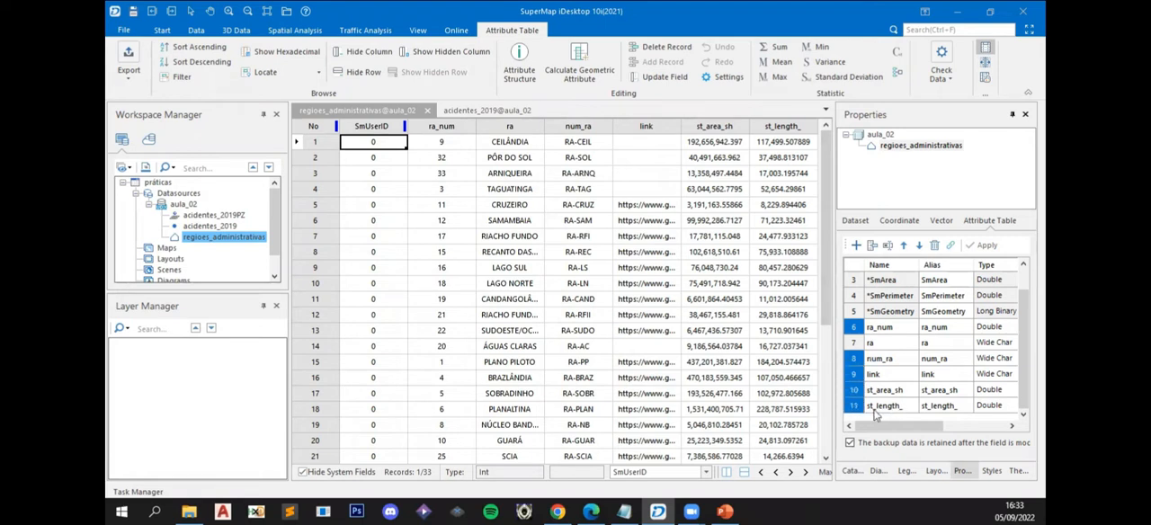
{"action": "left_click", "coordinate": [934, 246]}
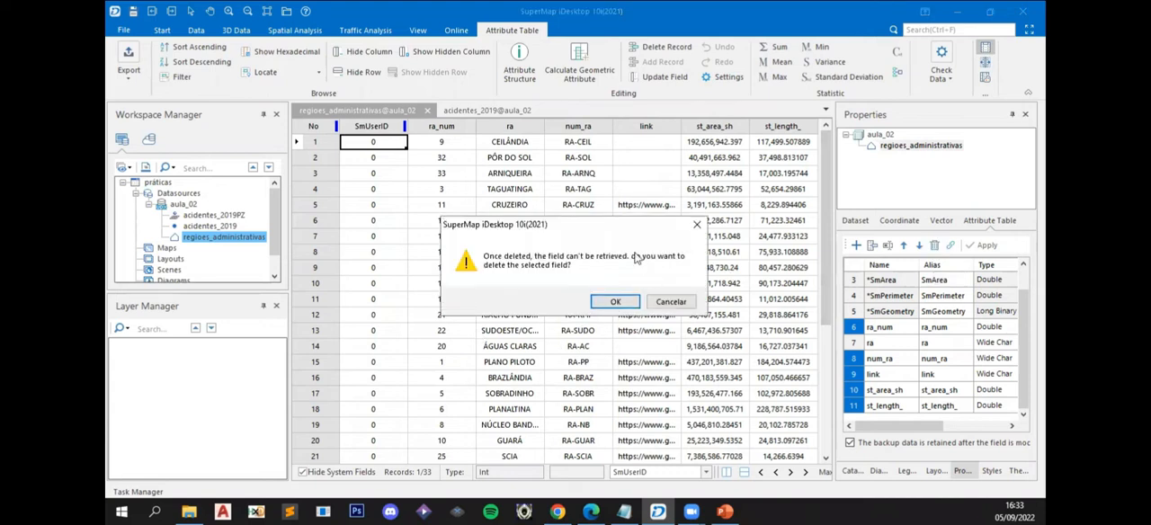
{"action": "left_click", "coordinate": [615, 303]}
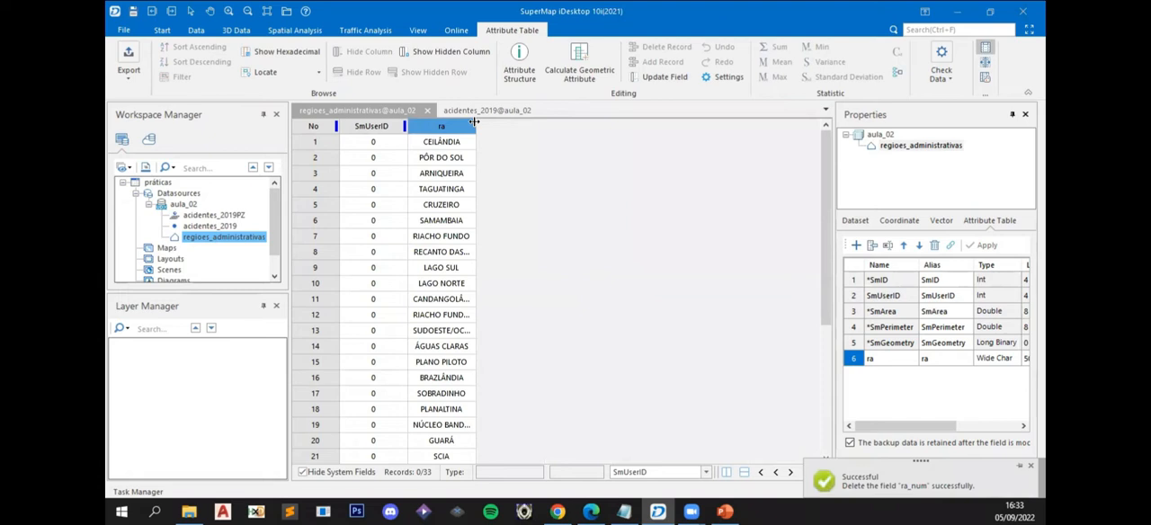
{"action": "left_click_drag", "start_coordinate": [474, 123], "coordinate": [591, 126]}
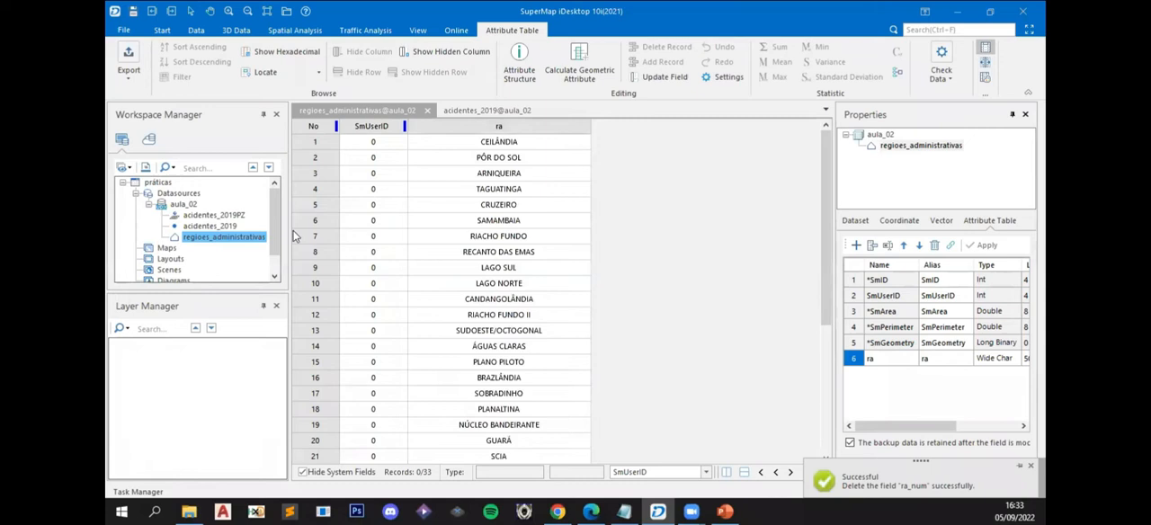
- Open the attribute structure of acidentes_2019 and delete its Name, Description, three Orientation and ScaleX fields
{"action": "left_click", "coordinate": [459, 110]}
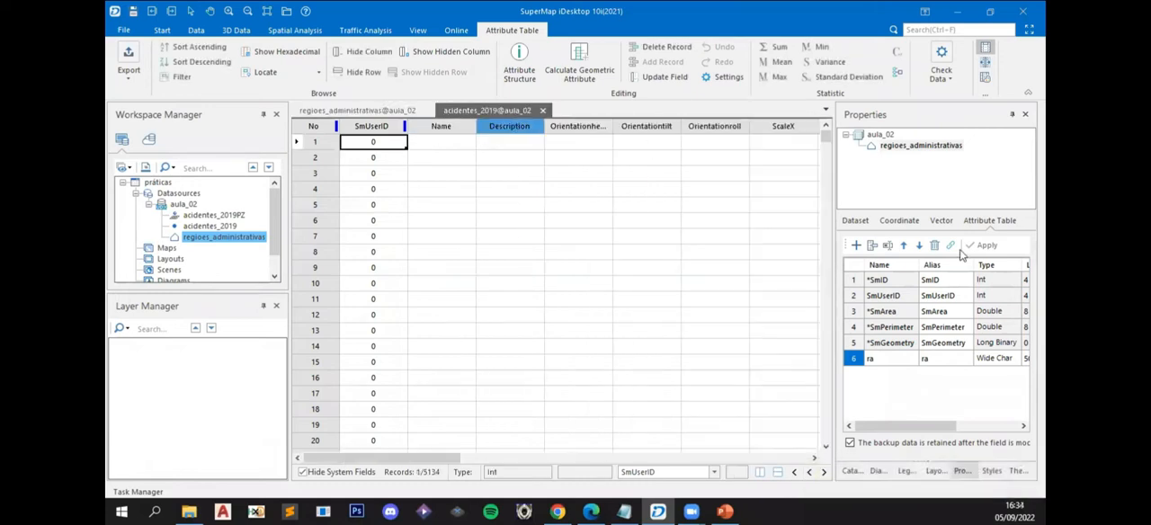
{"action": "left_click", "coordinate": [514, 65]}
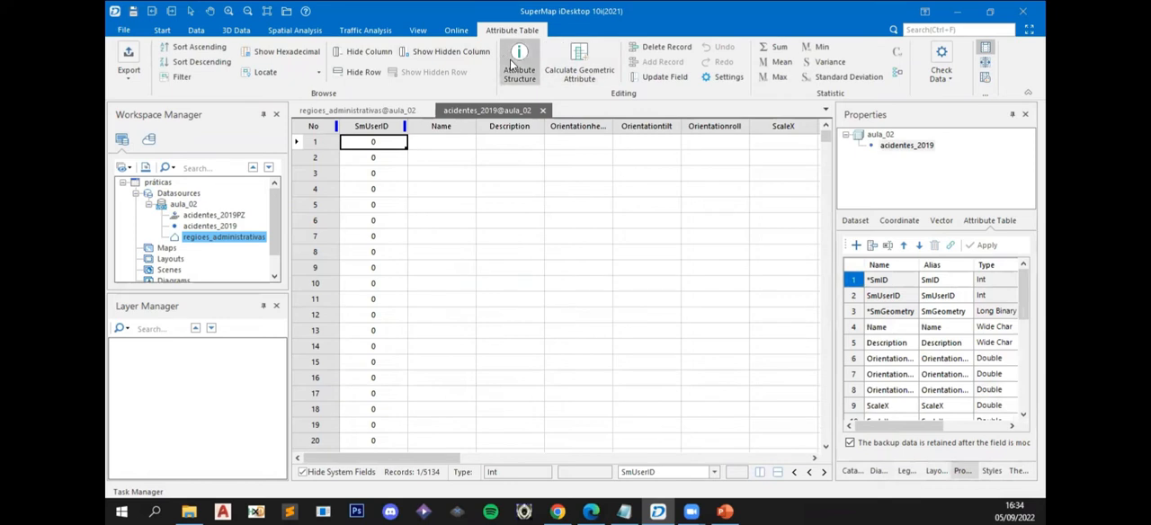
{"action": "mouse_move", "coordinate": [1023, 295]}
{"action": "left_mouse_down"}
{"action": "mouse_move", "coordinate": [1024, 370]}
{"action": "mouse_move", "coordinate": [1024, 295]}
{"action": "left_mouse_up"}
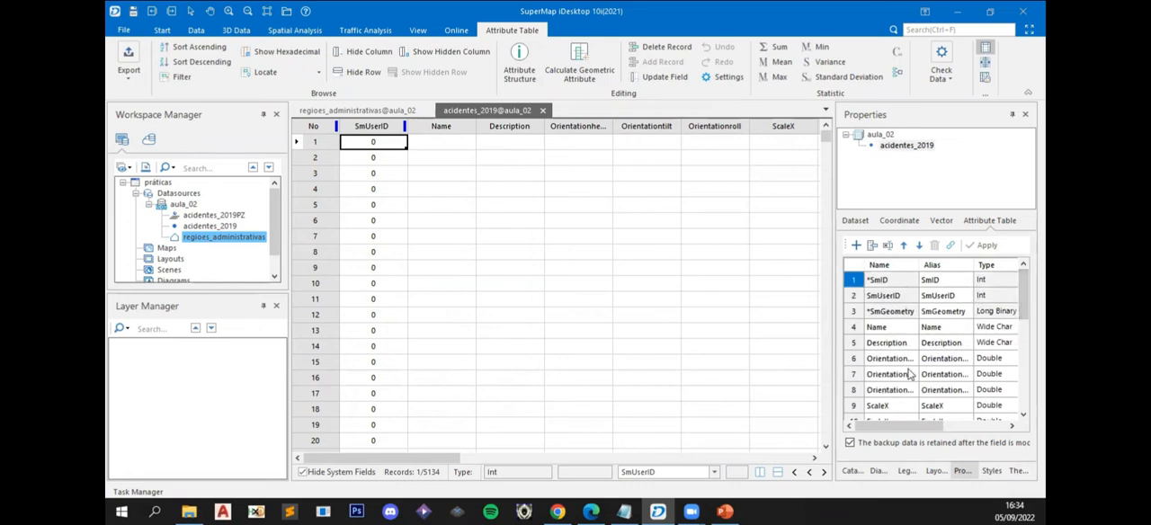
{"action": "left_click", "coordinate": [855, 328]}
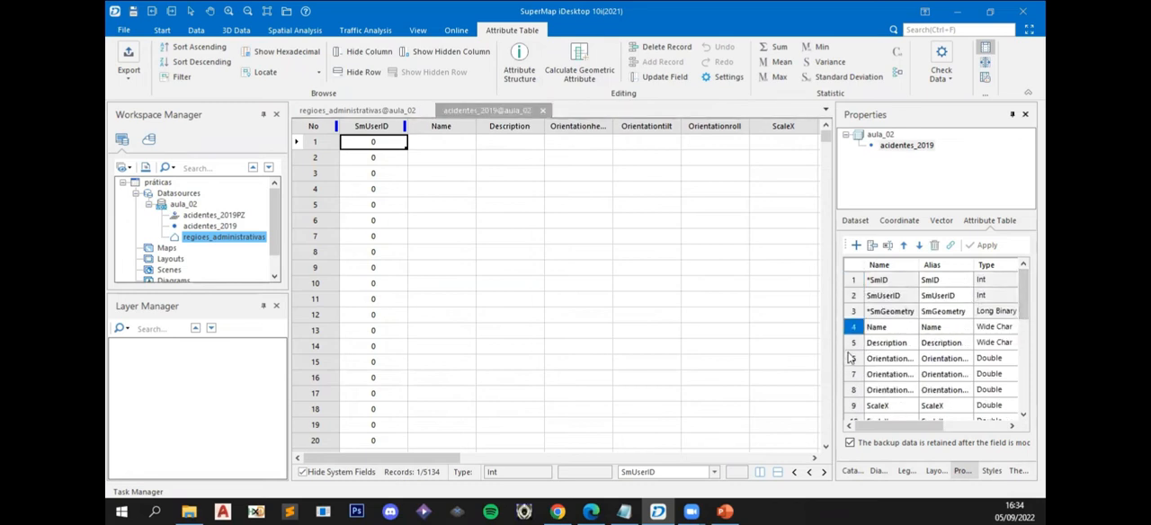
{"action": "left_click", "coordinate": [854, 343], "text": "shift"}
{"action": "left_click", "coordinate": [854, 359], "text": "shift"}
{"action": "left_click", "coordinate": [855, 374], "text": "shift"}
{"action": "left_click", "coordinate": [856, 390], "text": "shift"}
{"action": "left_click", "coordinate": [855, 406], "text": "shift"}
{"action": "left_click", "coordinate": [615, 301]}
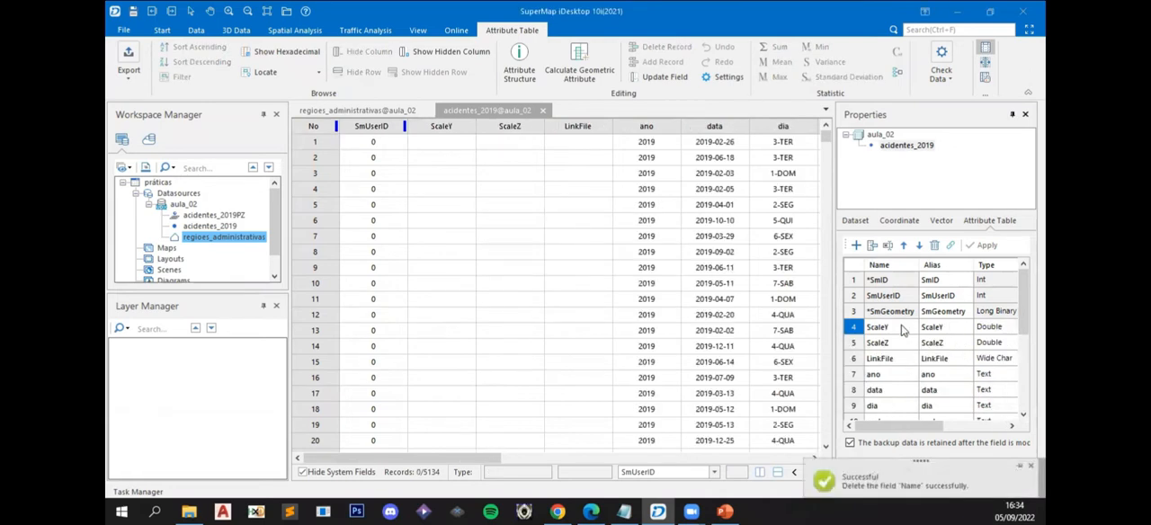
- Delete the ScaleY, ScaleZ, LinkFile, ano and data fields from acidentes_2019
{"action": "left_click", "coordinate": [855, 344], "text": "shift"}
{"action": "left_click", "coordinate": [856, 359], "text": "shift"}
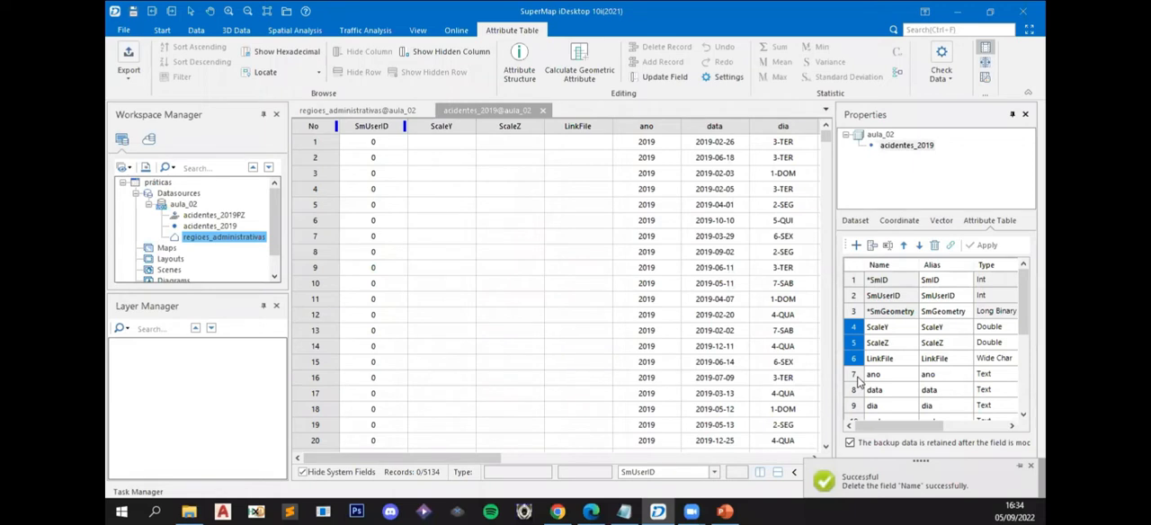
{"action": "left_click", "coordinate": [855, 376], "text": "shift"}
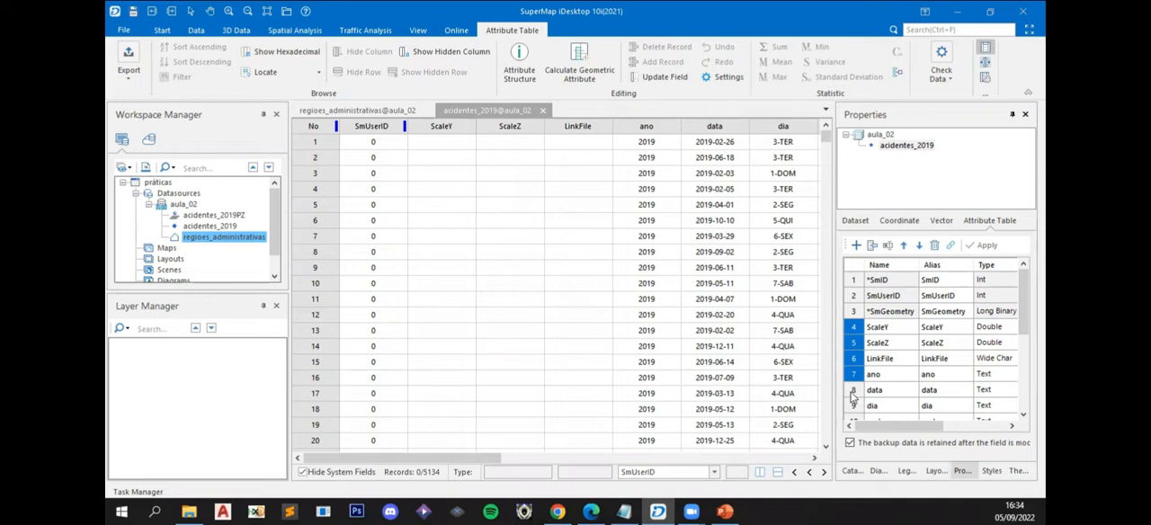
{"action": "left_click", "coordinate": [852, 393], "text": "shift"}
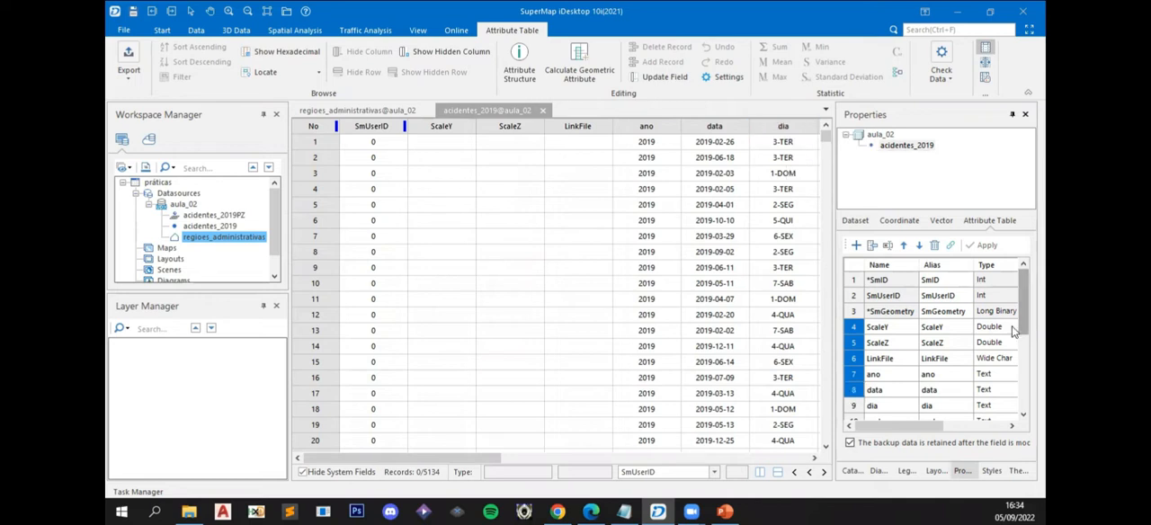
{"action": "left_click", "coordinate": [934, 245]}
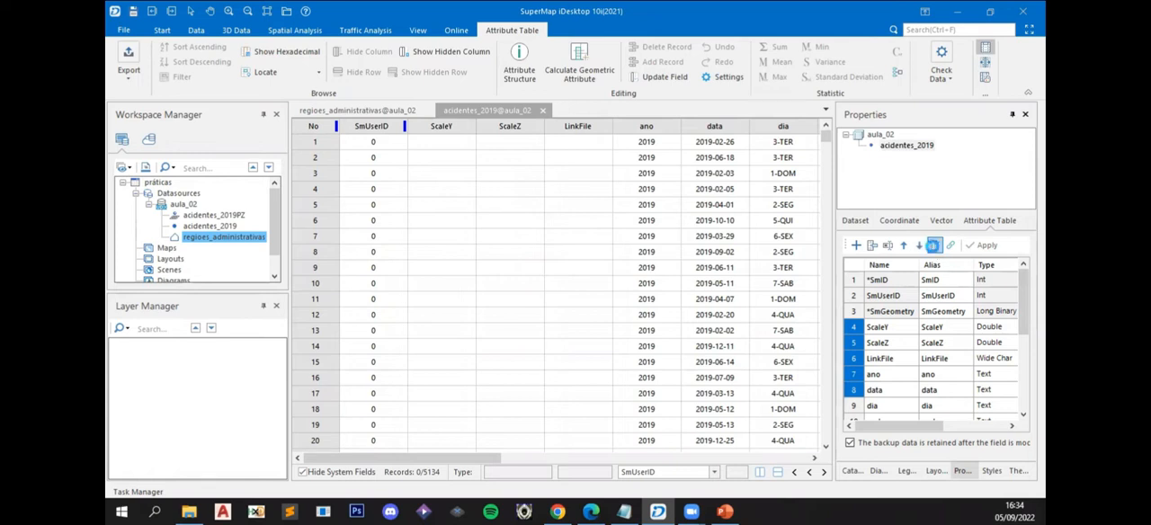
{"action": "left_click", "coordinate": [615, 302]}
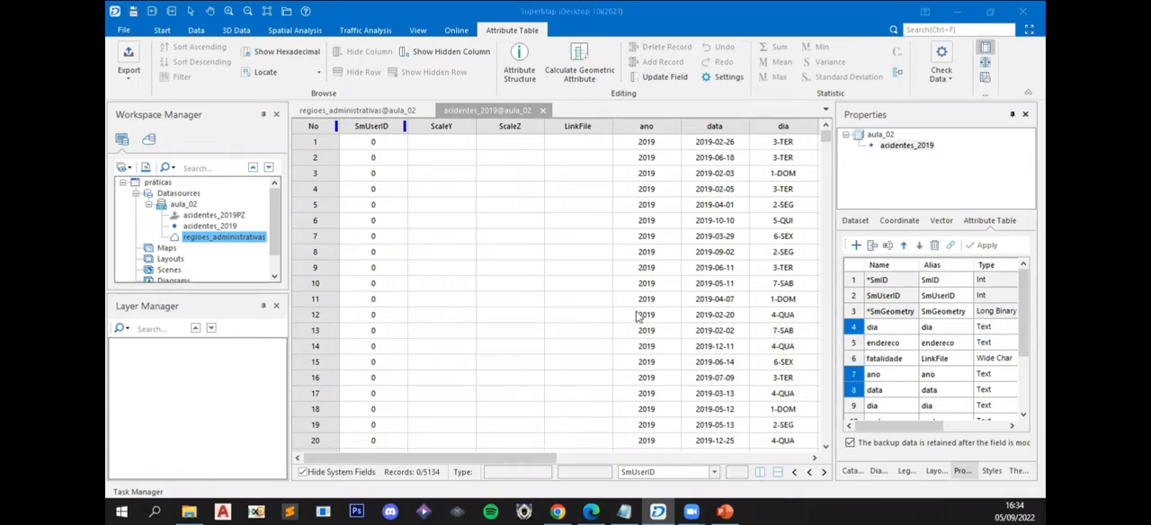
- Delete the endereco, fatalidade, id and jurisdicao fields from acidentes_2019, and widen the natureza column to show its full text
{"action": "left_click", "coordinate": [856, 346]}
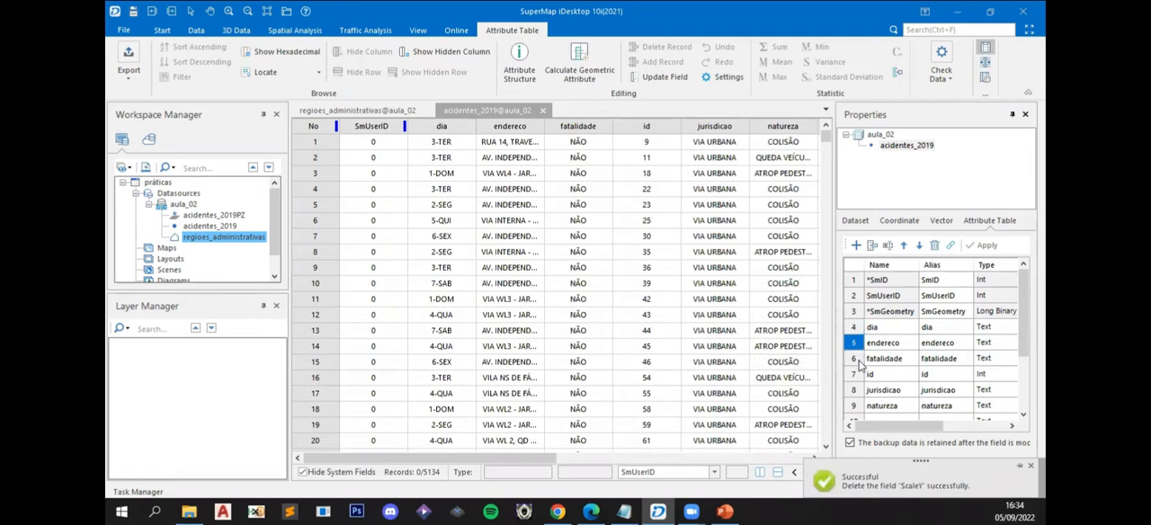
{"action": "left_click", "coordinate": [854, 360], "text": "shift"}
{"action": "left_click", "coordinate": [854, 389], "text": "shift"}
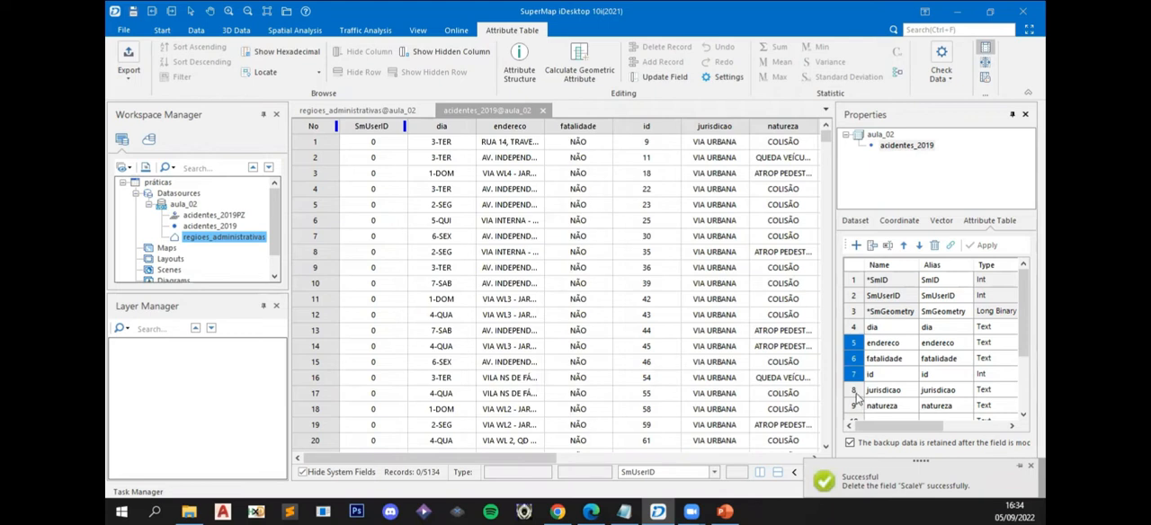
{"action": "left_click", "coordinate": [934, 245]}
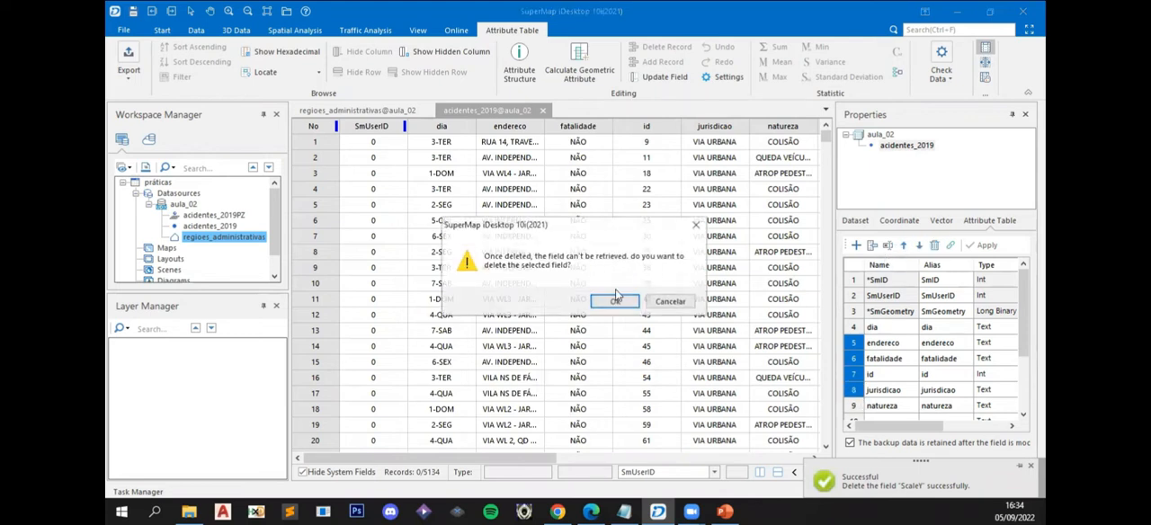
{"action": "left_click", "coordinate": [615, 302]}
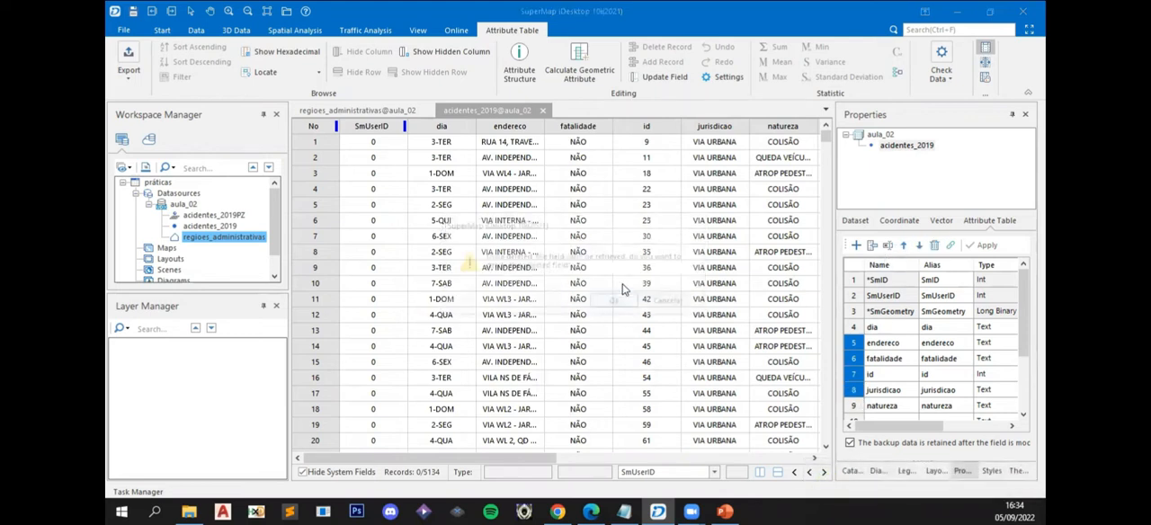
{"action": "double_click", "coordinate": [540, 126]}
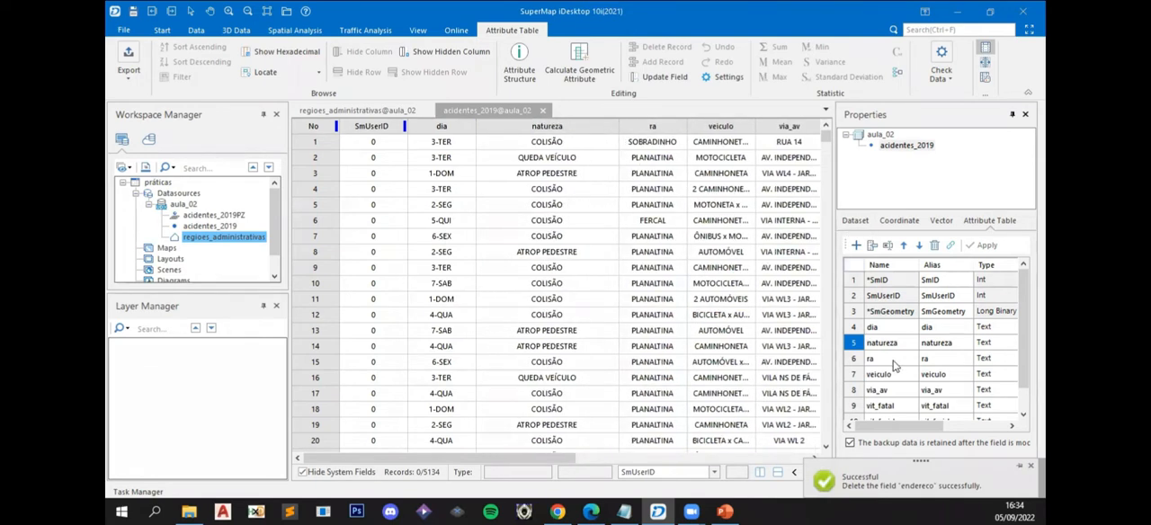
- Delete the veiculo, via_av, vit_fatal, vit_ferido and Z fields from acidentes_2019
{"action": "scroll", "coordinate": [855, 306], "scroll_direction": "down", "scroll_amount": 1}
{"action": "left_click", "coordinate": [854, 330]}
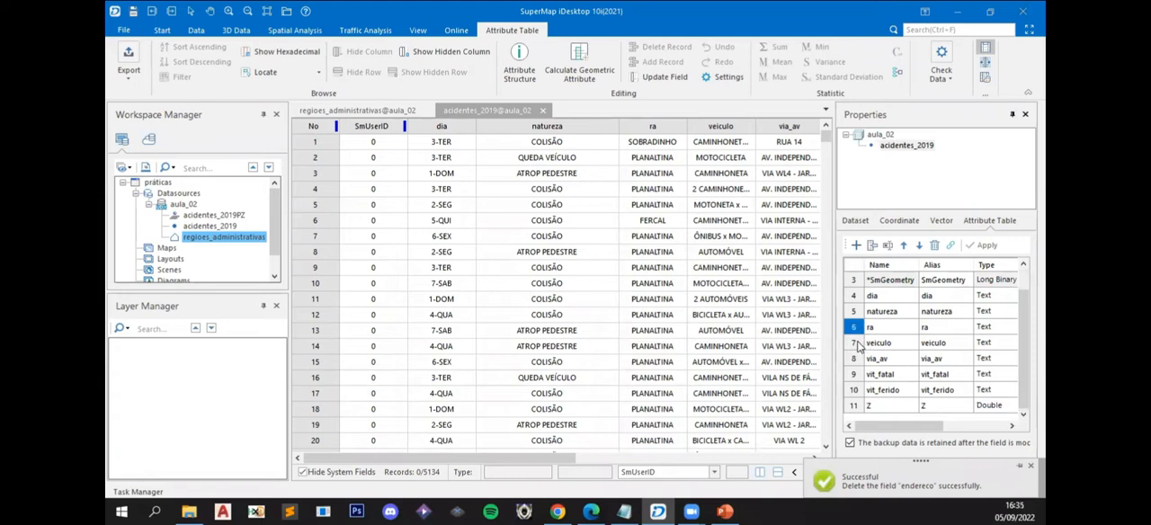
{"action": "left_click", "coordinate": [855, 345]}
{"action": "left_click", "coordinate": [858, 363], "text": "shift"}
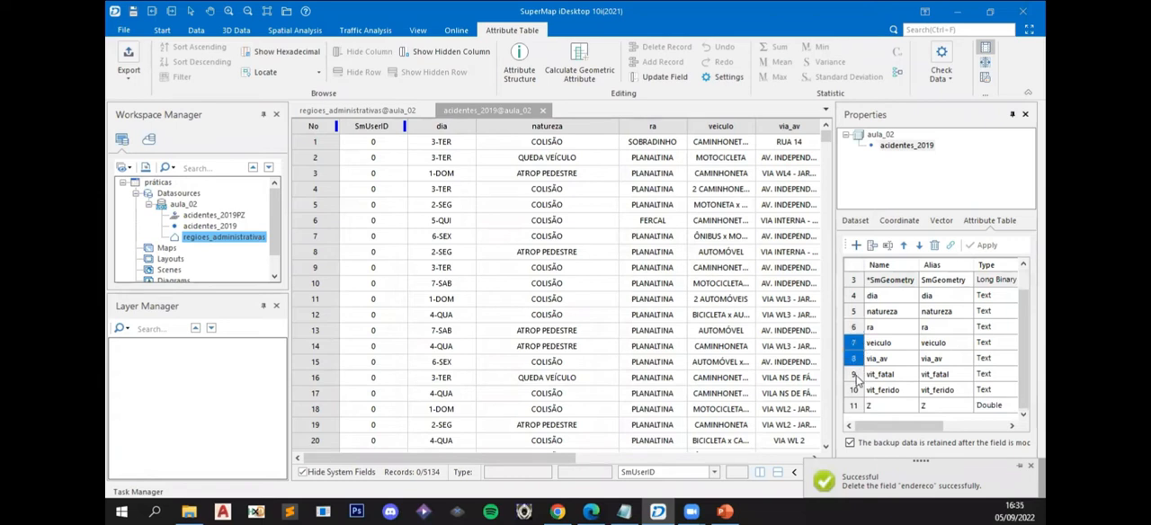
{"action": "left_click", "coordinate": [858, 377], "text": "shift"}
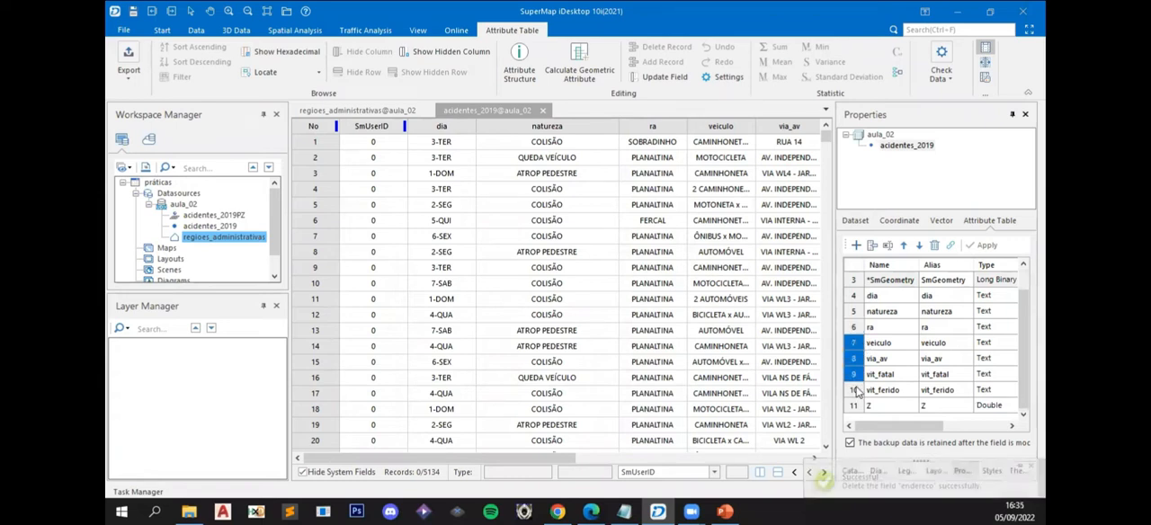
{"action": "left_click", "coordinate": [857, 391], "text": "shift"}
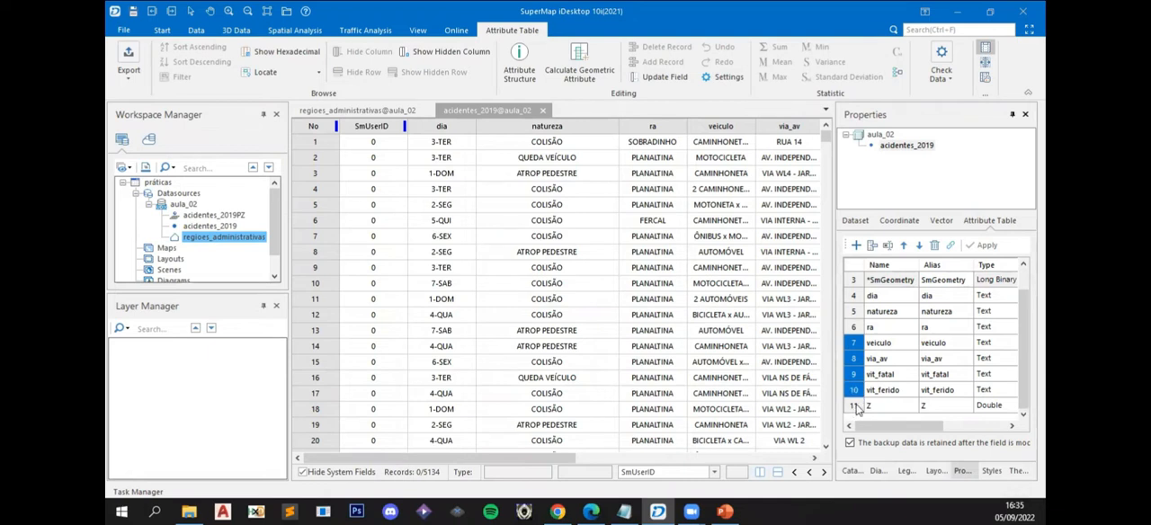
{"action": "left_click", "coordinate": [934, 245]}
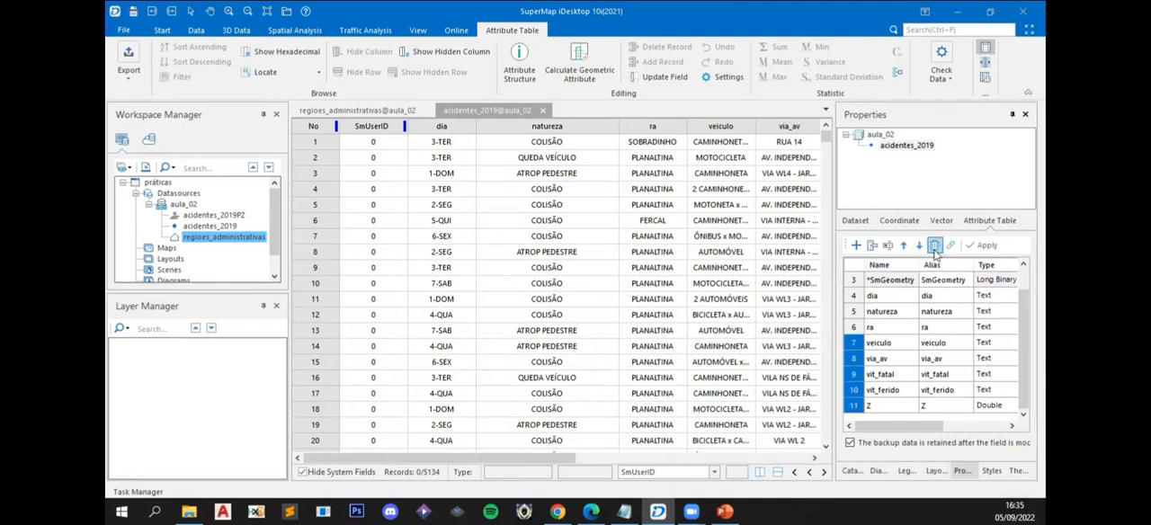
{"action": "left_click", "coordinate": [617, 302]}
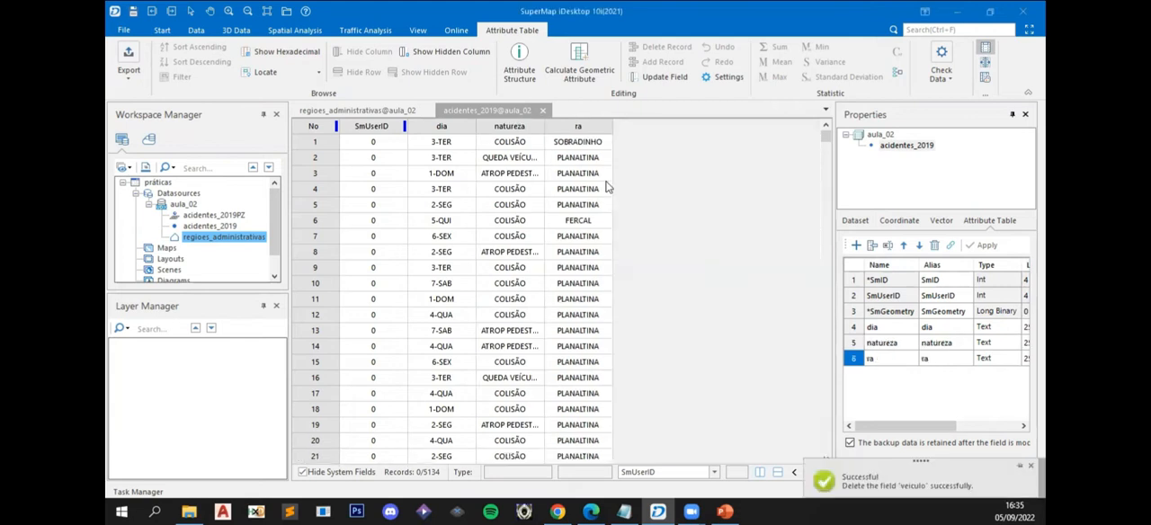
- Widen the ra column of acidentes_2019 and compare its region names with the ra column of regioes_administrativas
{"action": "left_click_drag", "start_coordinate": [611, 126], "coordinate": [704, 126]}
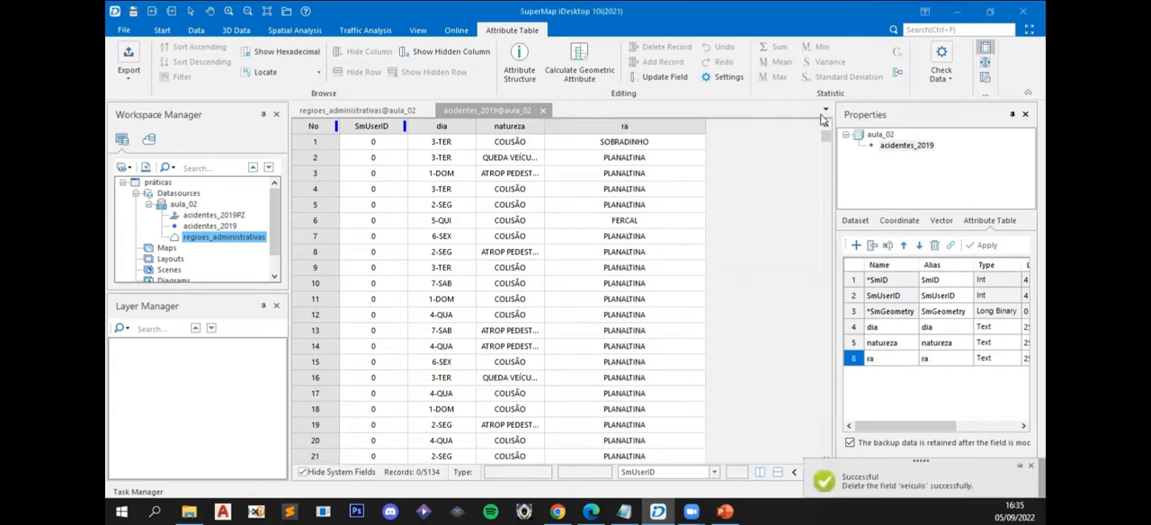
{"action": "left_click_drag", "start_coordinate": [826, 138], "coordinate": [829, 457]}
{"action": "left_click_drag", "start_coordinate": [827, 377], "coordinate": [824, 117]}
{"action": "left_click", "coordinate": [593, 131]}
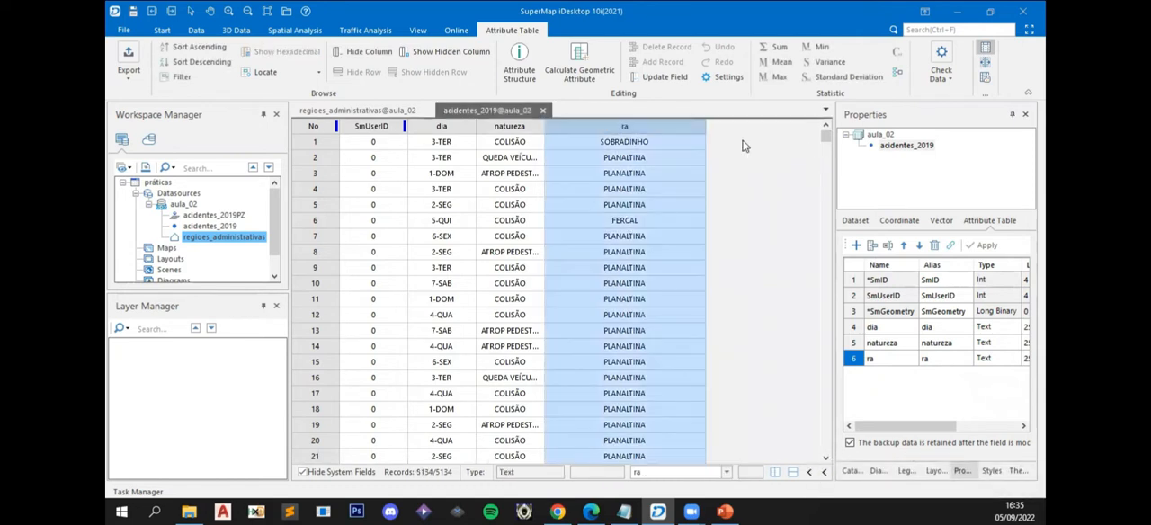
{"action": "left_click", "coordinate": [340, 112]}
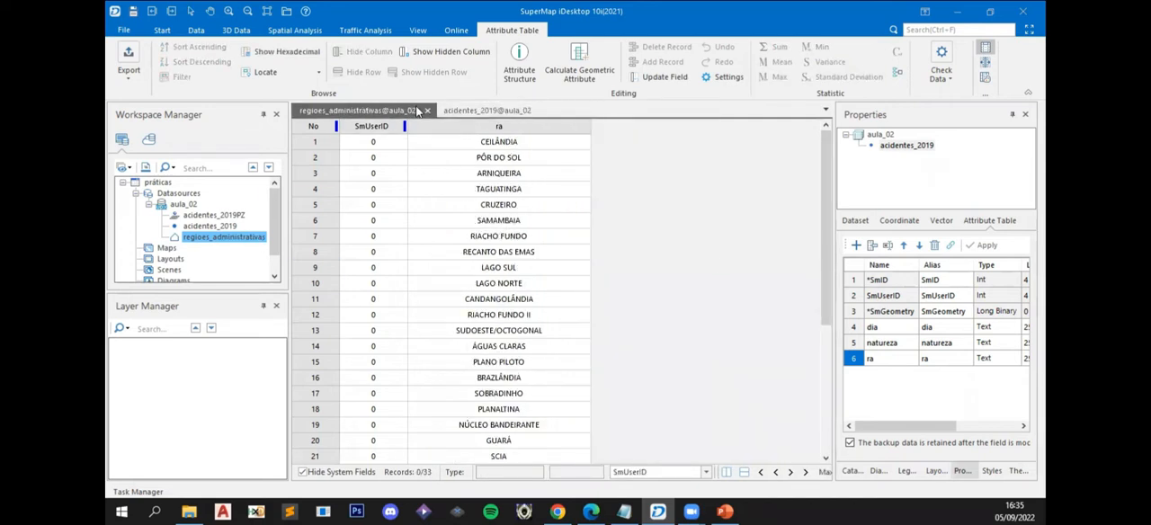
{"action": "left_click", "coordinate": [453, 108]}
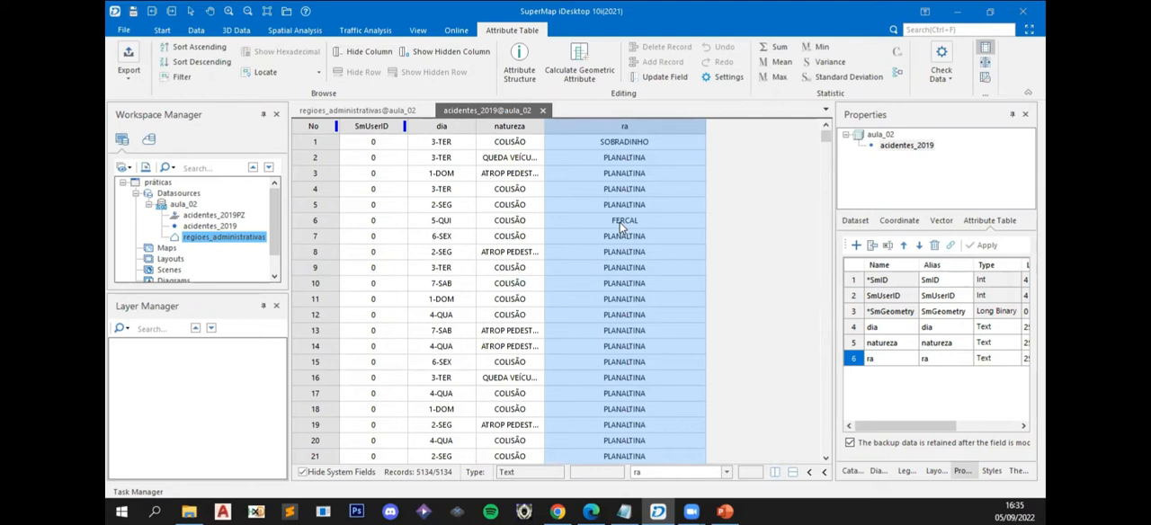
{"action": "left_click", "coordinate": [620, 228]}
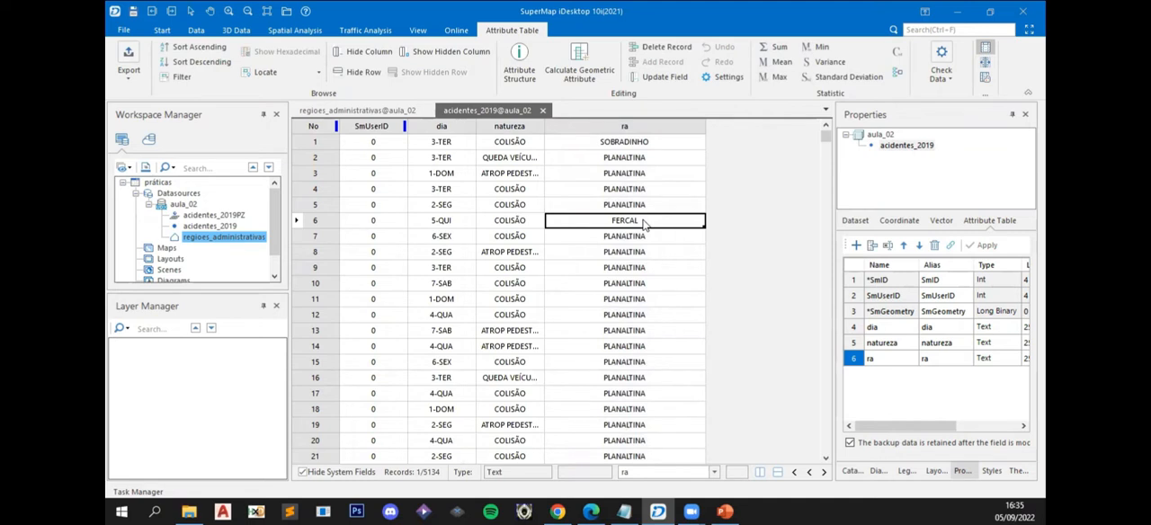
{"action": "left_click_drag", "start_coordinate": [826, 137], "coordinate": [832, 116]}
- Delete the ra field from acidentes_2019 and widen the natureza column to show its full text
{"action": "left_click", "coordinate": [854, 359]}
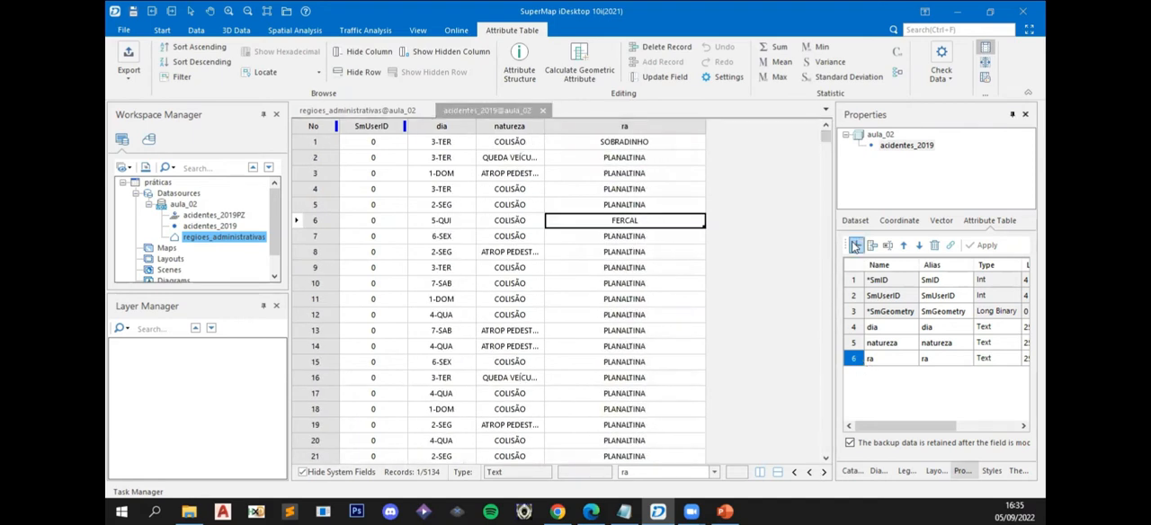
{"action": "left_click", "coordinate": [936, 247]}
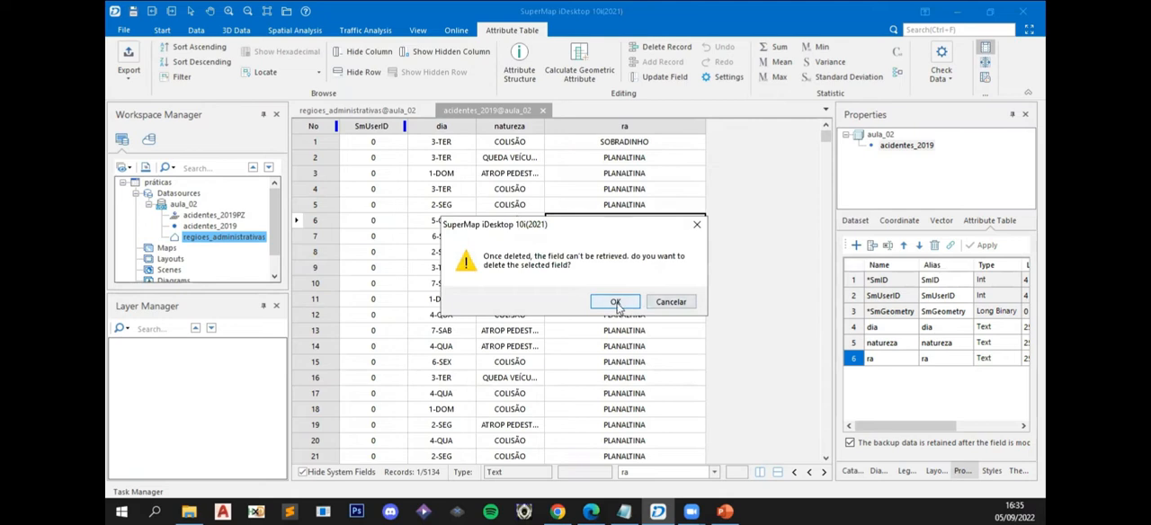
{"action": "left_click", "coordinate": [615, 303]}
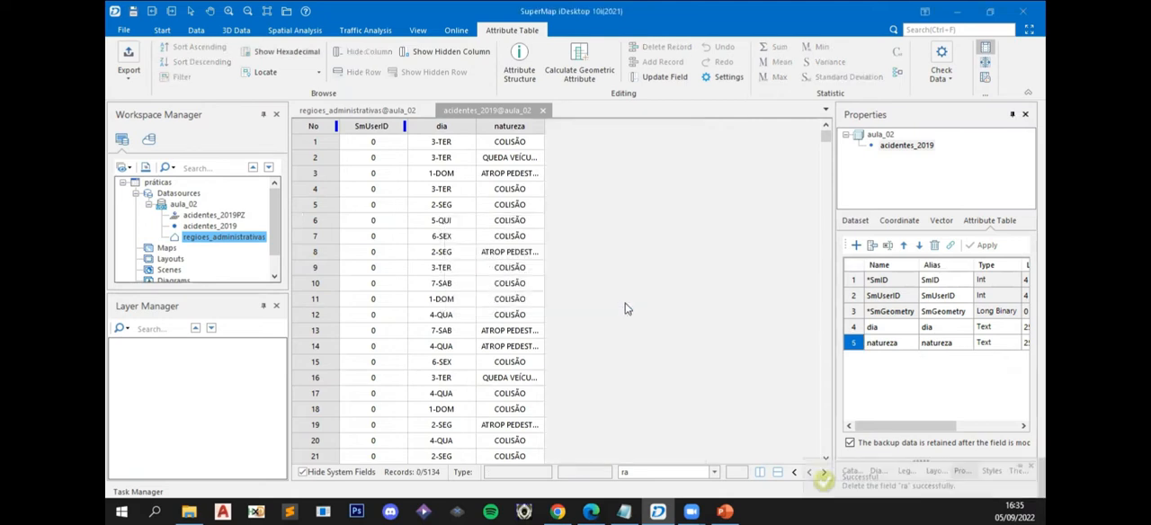
{"action": "double_click", "coordinate": [545, 127]}
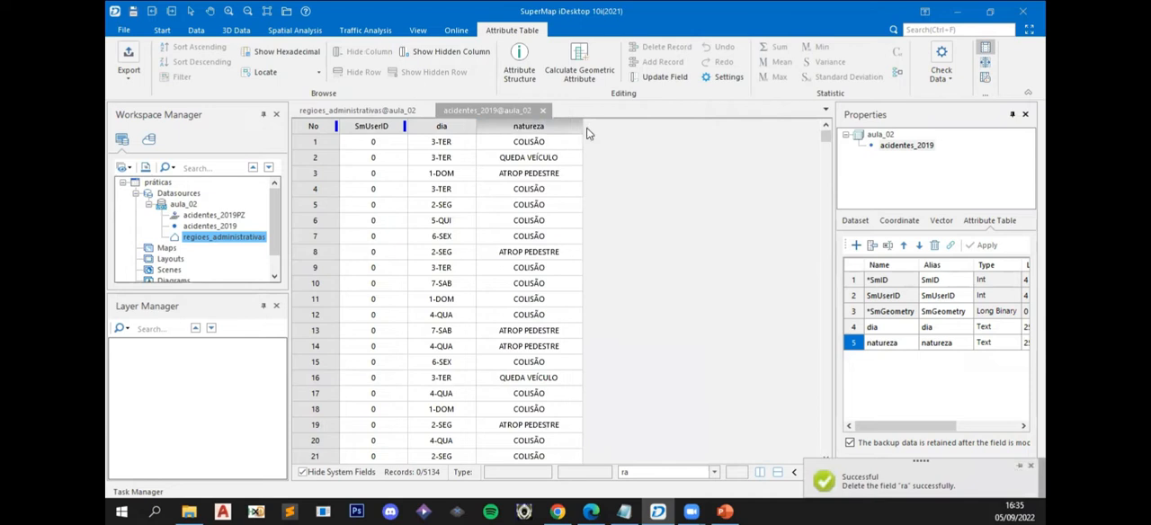
{"action": "left_click", "coordinate": [212, 227]}
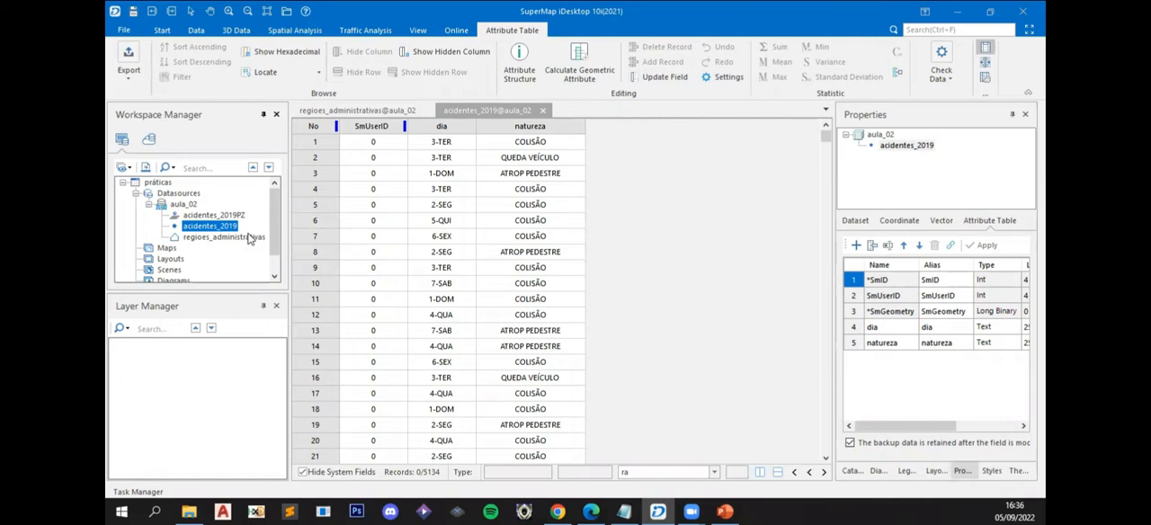
{"action": "left_click", "coordinate": [210, 237]}
{"action": "left_click", "coordinate": [211, 227]}
{"action": "left_click", "coordinate": [218, 238]}
{"action": "left_click", "coordinate": [213, 228]}
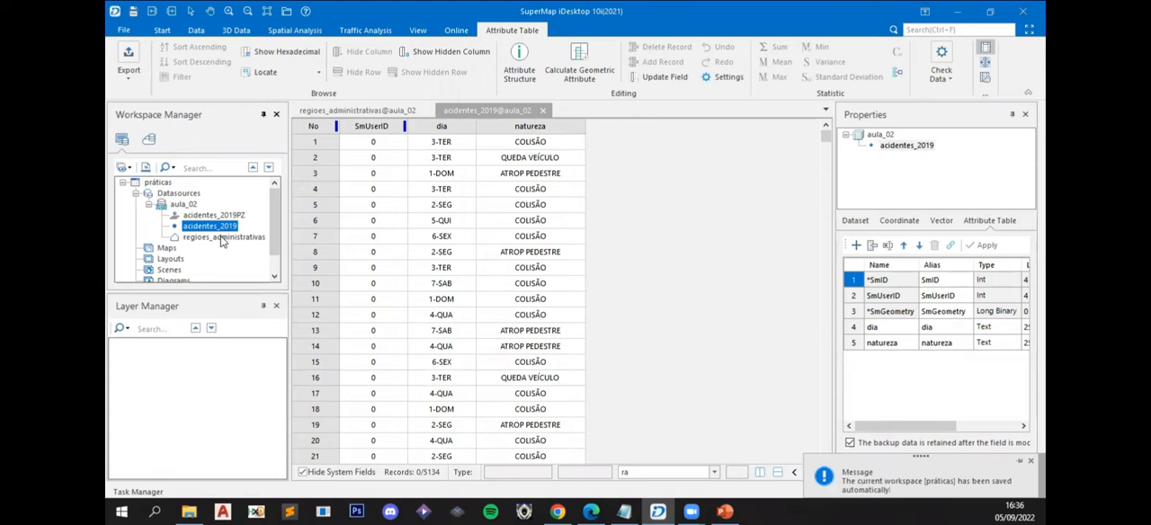
- Close the open attribute tables of acidentes_2019 and regioes_administrativas
{"action": "left_click", "coordinate": [222, 239], "text": "ctrl"}
{"action": "right_click", "coordinate": [223, 238]}
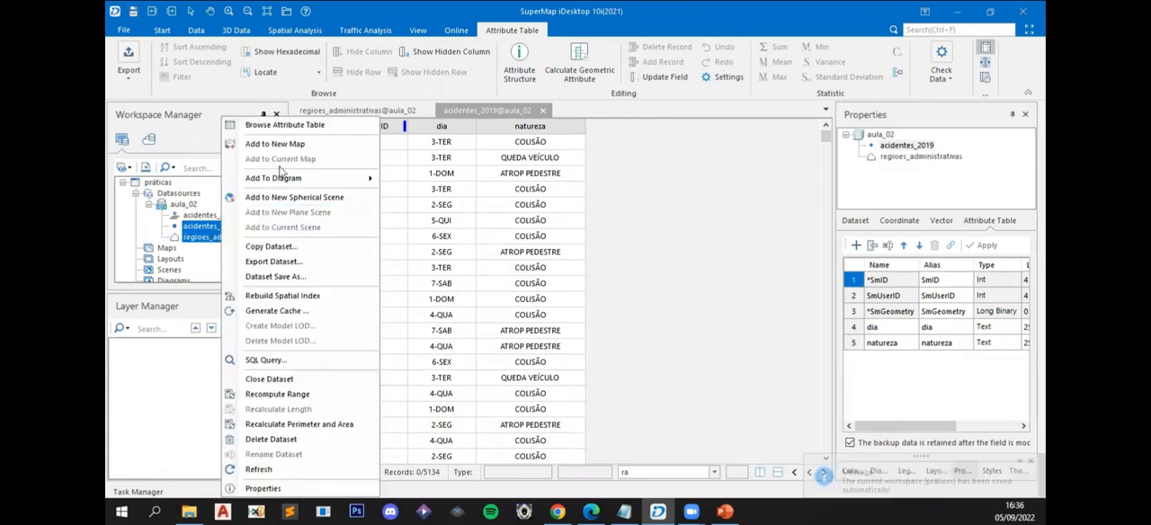
{"action": "left_click", "coordinate": [542, 109]}
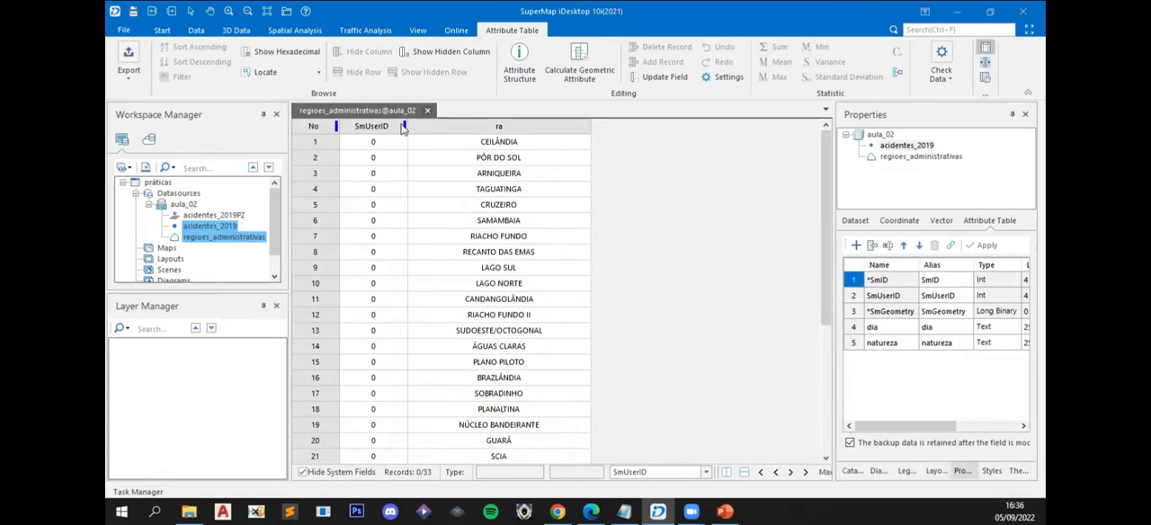
{"action": "left_click", "coordinate": [428, 111]}
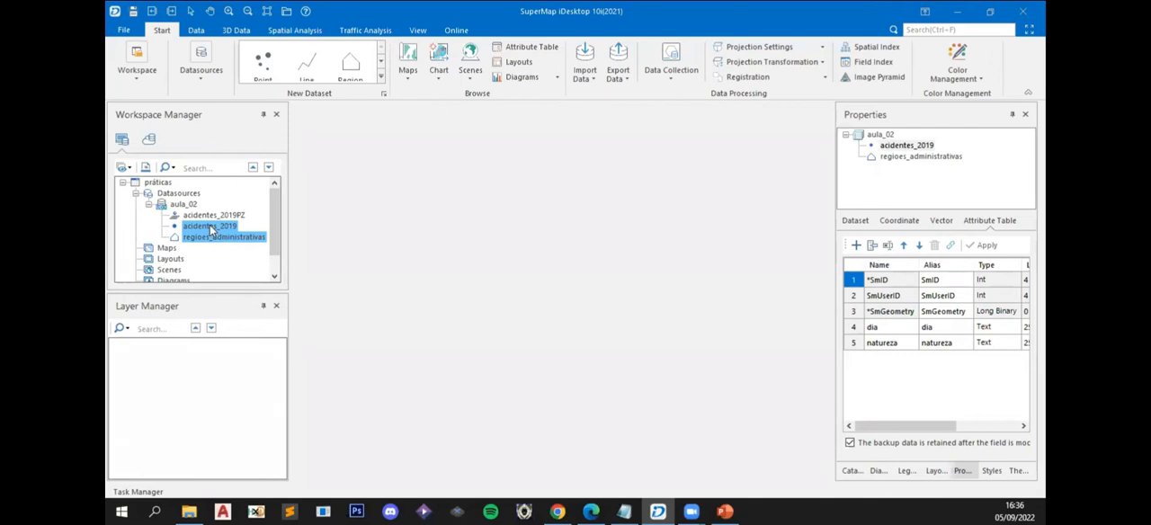
- Add regioes_administrativas and acidentes_2019 to a new map, creating a spatial index for the accidents and enabling dynamic projection
{"action": "right_click", "coordinate": [212, 229]}
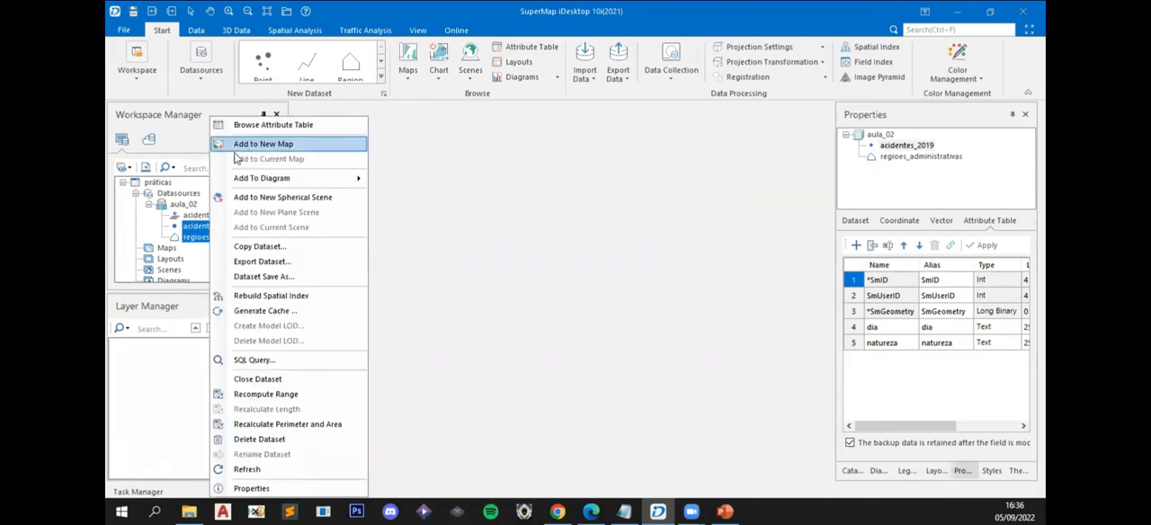
{"action": "right_click", "coordinate": [190, 232]}
{"action": "left_click", "coordinate": [199, 235]}
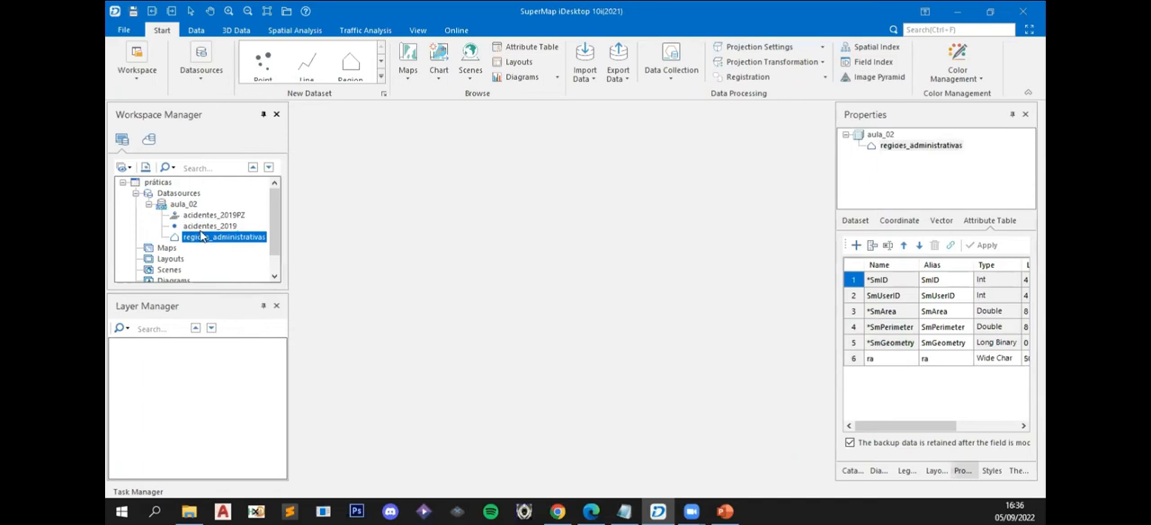
{"action": "left_click", "coordinate": [196, 227], "text": "ctrl"}
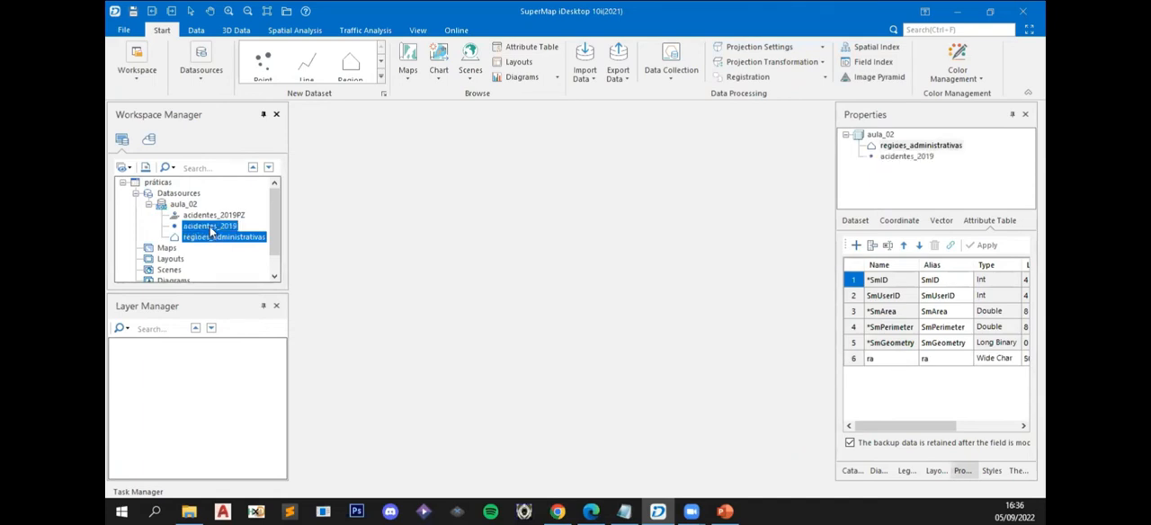
{"action": "right_click", "coordinate": [217, 232]}
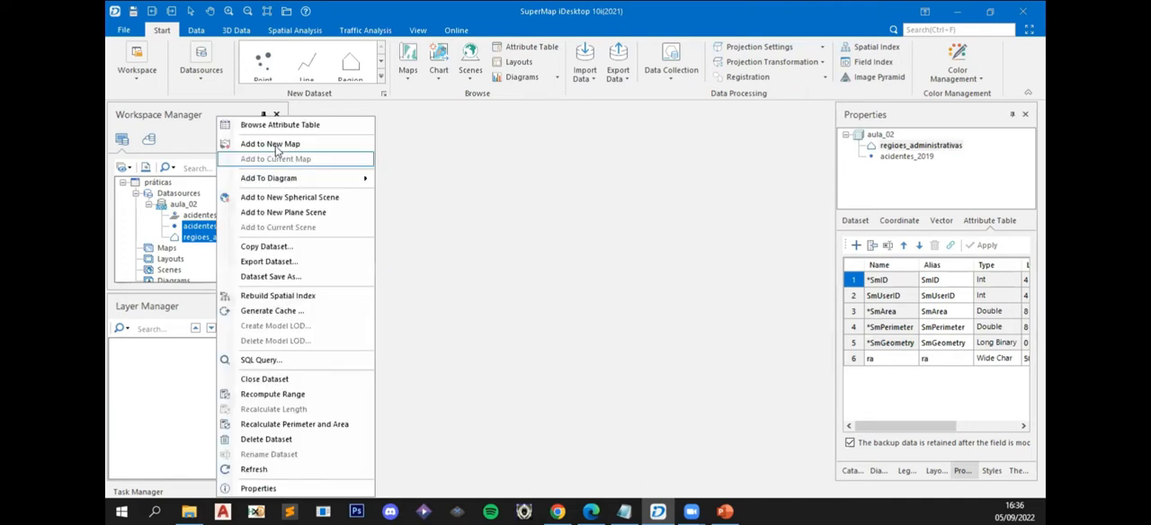
{"action": "left_click", "coordinate": [277, 150]}
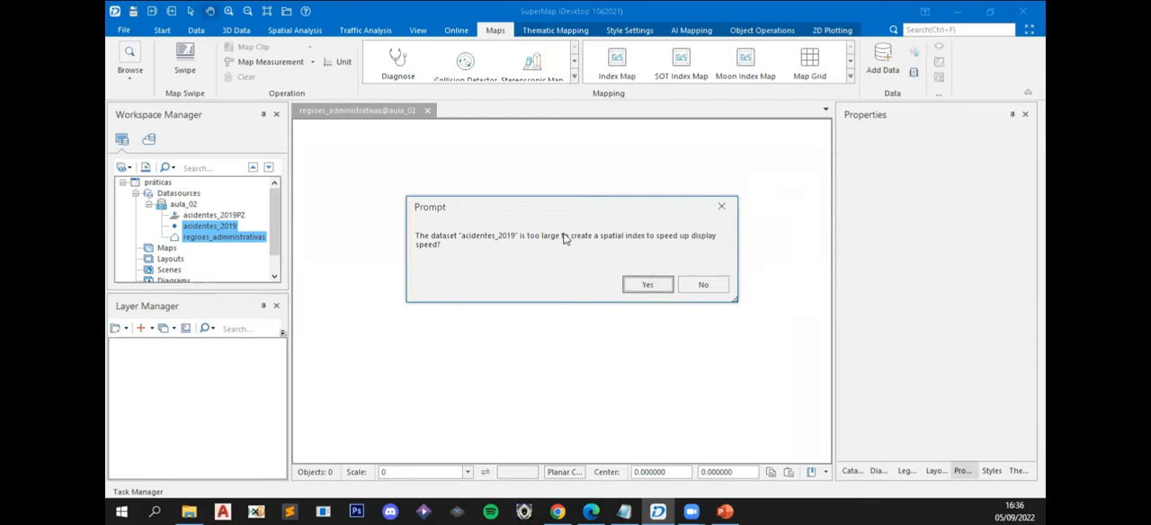
{"action": "left_click", "coordinate": [644, 285]}
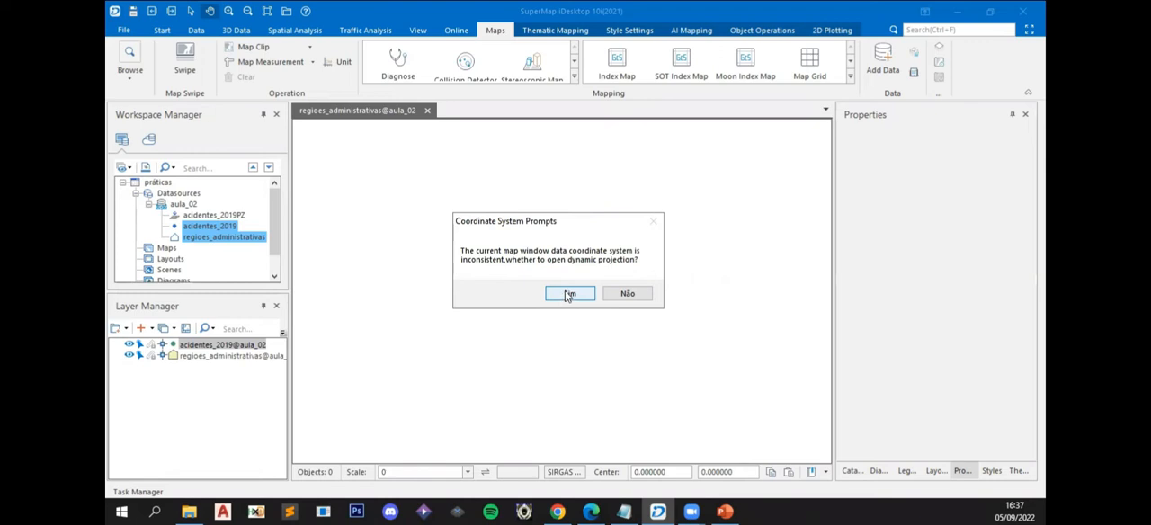
{"action": "left_click", "coordinate": [564, 297]}
{"action": "left_click_drag", "start_coordinate": [511, 284], "coordinate": [506, 249]}
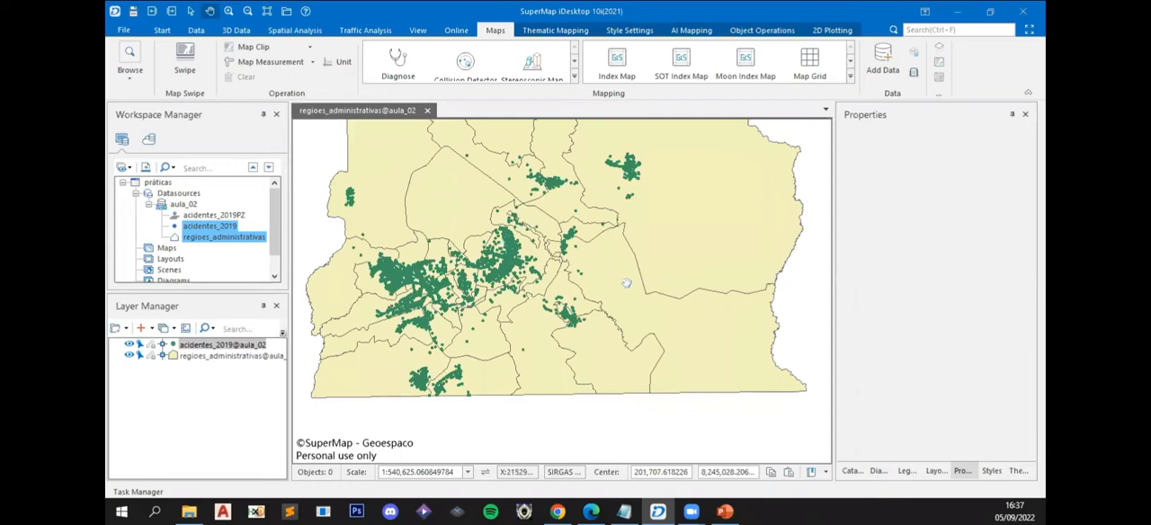
{"action": "scroll", "coordinate": [475, 279], "scroll_direction": "up", "scroll_amount": 2}
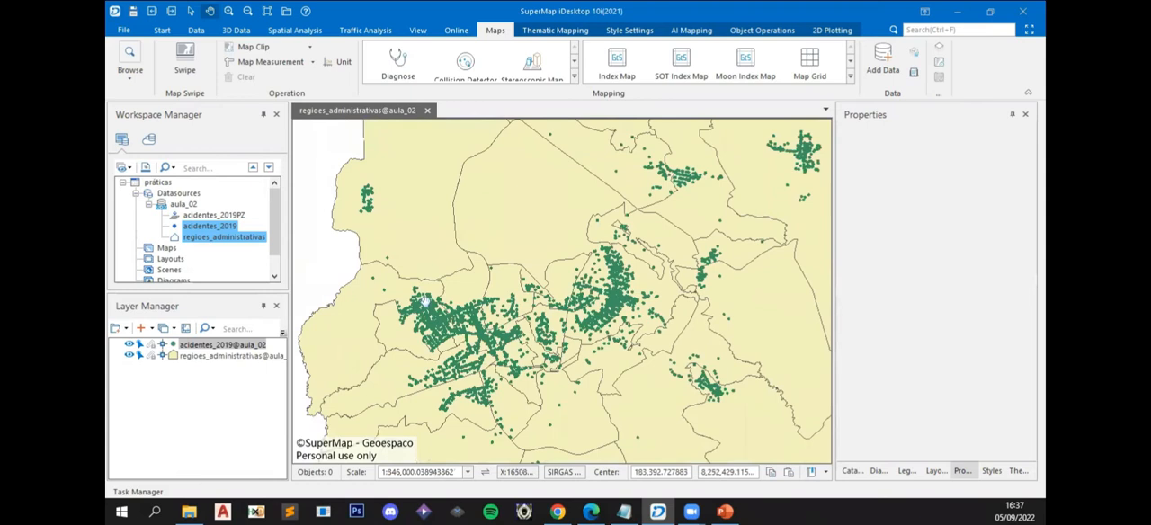
{"action": "scroll", "coordinate": [428, 301], "scroll_direction": "down", "scroll_amount": 3}
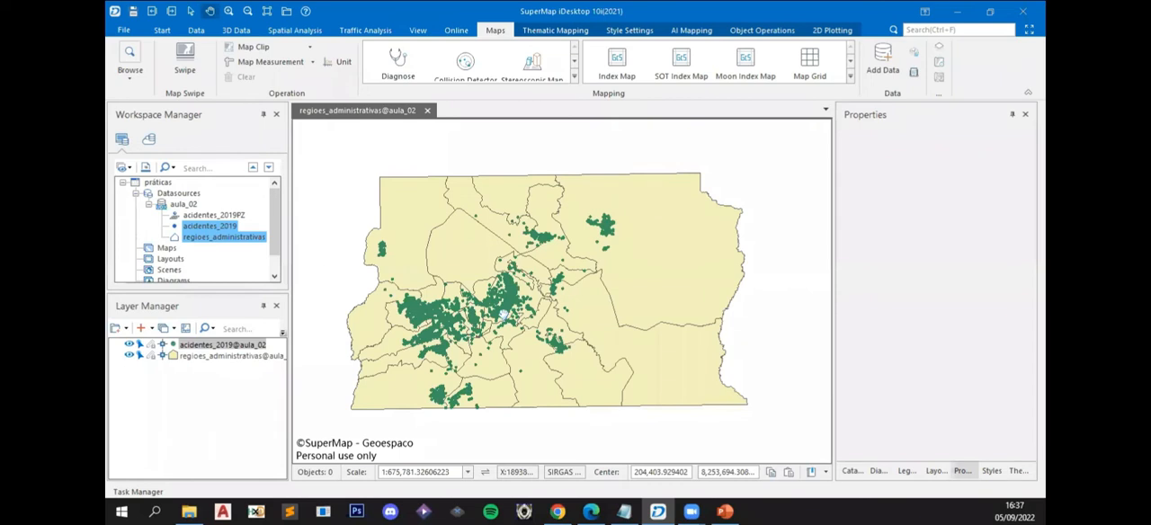
- Compare the coordinate systems of the regioes_administrativas and acidentes_2019 datasets
{"action": "left_click", "coordinate": [213, 225]}
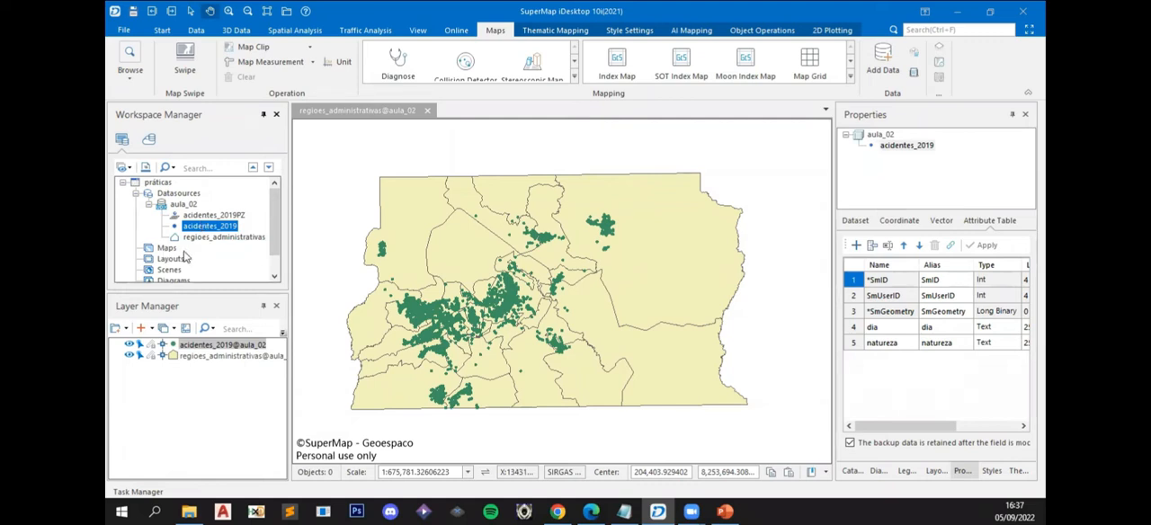
{"action": "left_click", "coordinate": [207, 238]}
{"action": "left_click", "coordinate": [208, 227]}
{"action": "left_click", "coordinate": [219, 237]}
{"action": "left_click", "coordinate": [209, 226]}
{"action": "left_click", "coordinate": [219, 238]}
{"action": "left_click", "coordinate": [211, 227]}
{"action": "left_click", "coordinate": [214, 236]}
{"action": "left_click", "coordinate": [214, 229]}
{"action": "left_click", "coordinate": [219, 237]}
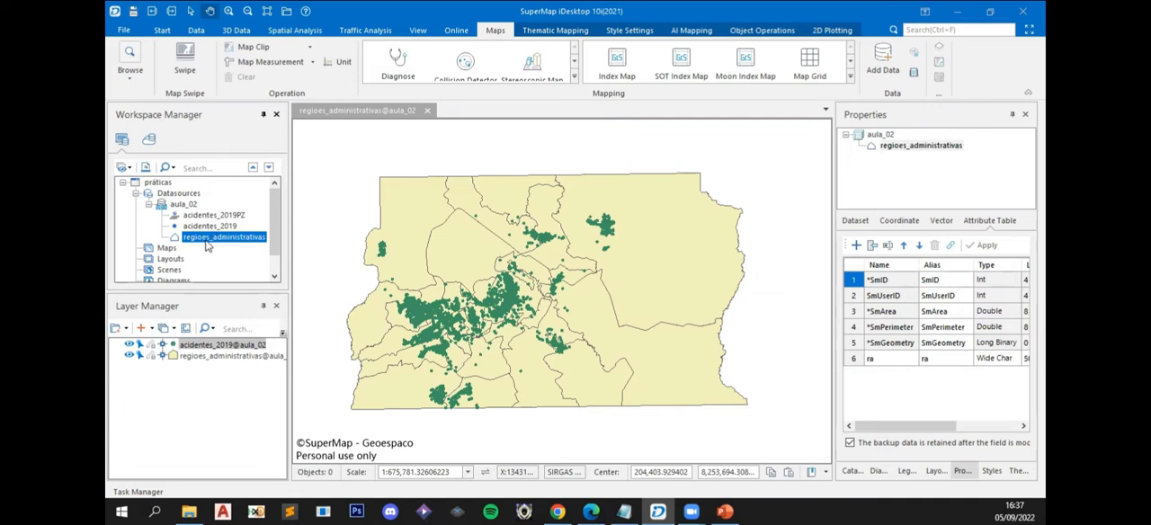
{"action": "left_click", "coordinate": [899, 221]}
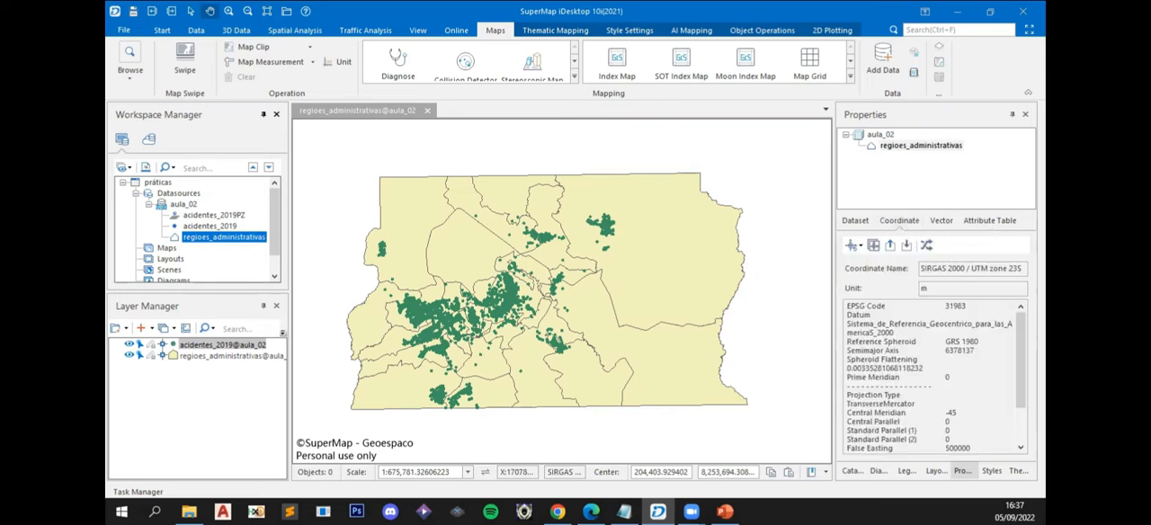
{"action": "left_click_drag", "start_coordinate": [1020, 353], "coordinate": [991, 288]}
{"action": "left_click", "coordinate": [218, 227]}
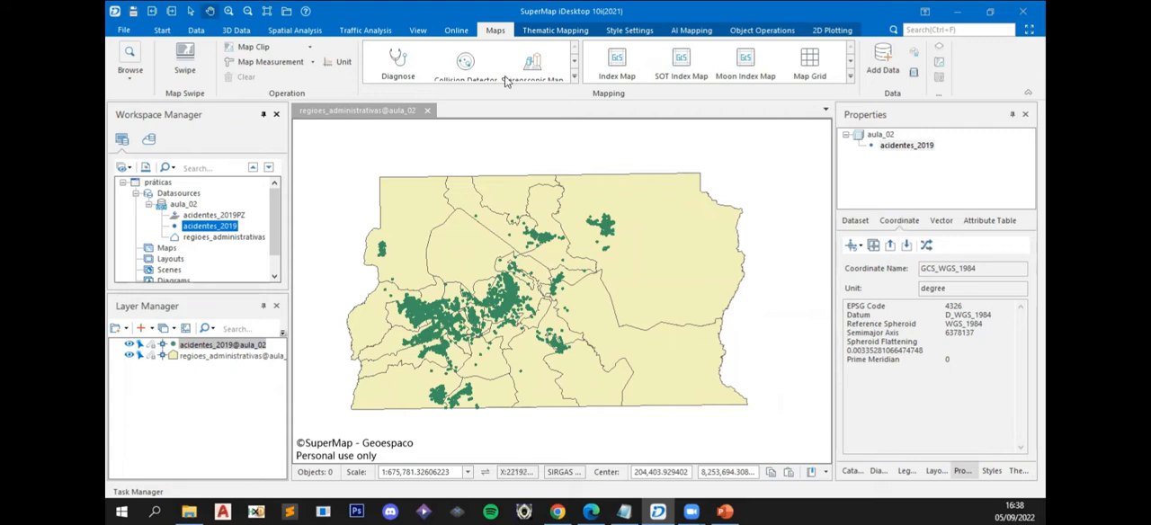
{"action": "left_click", "coordinate": [197, 31]}
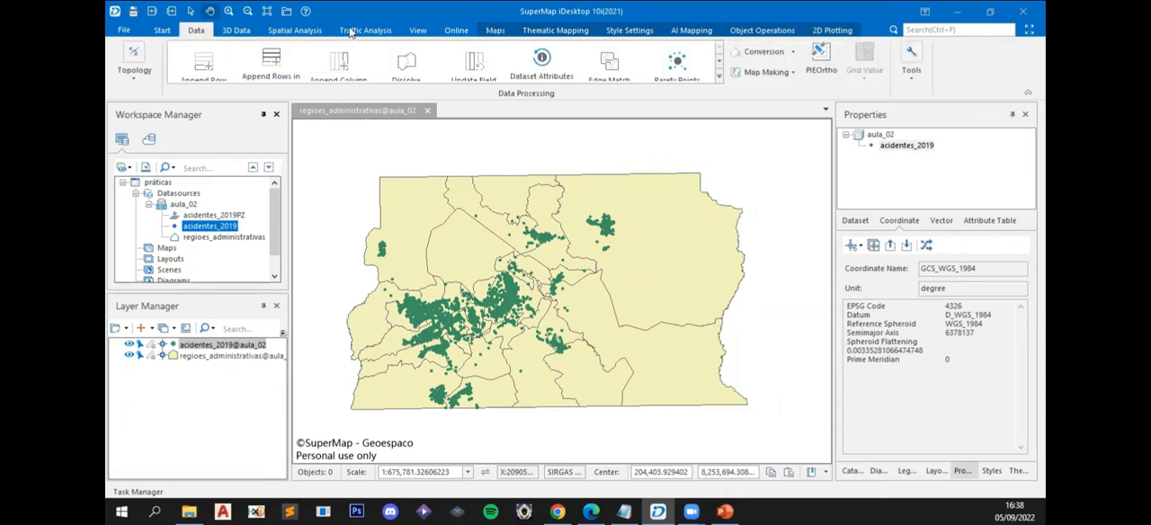
{"action": "left_click", "coordinate": [163, 30]}
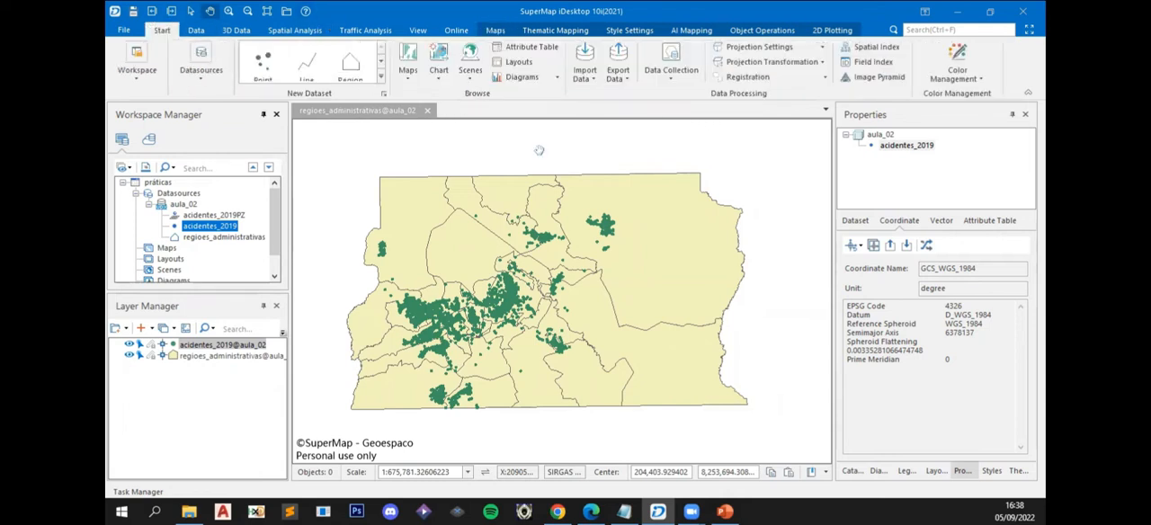
{"action": "left_click", "coordinate": [792, 63]}
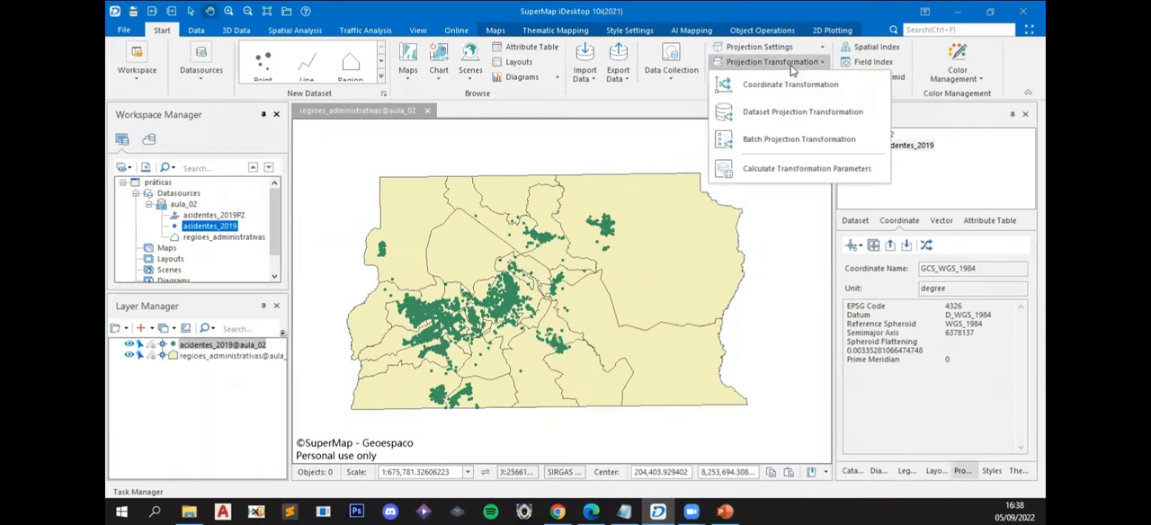
{"action": "left_click", "coordinate": [790, 123]}
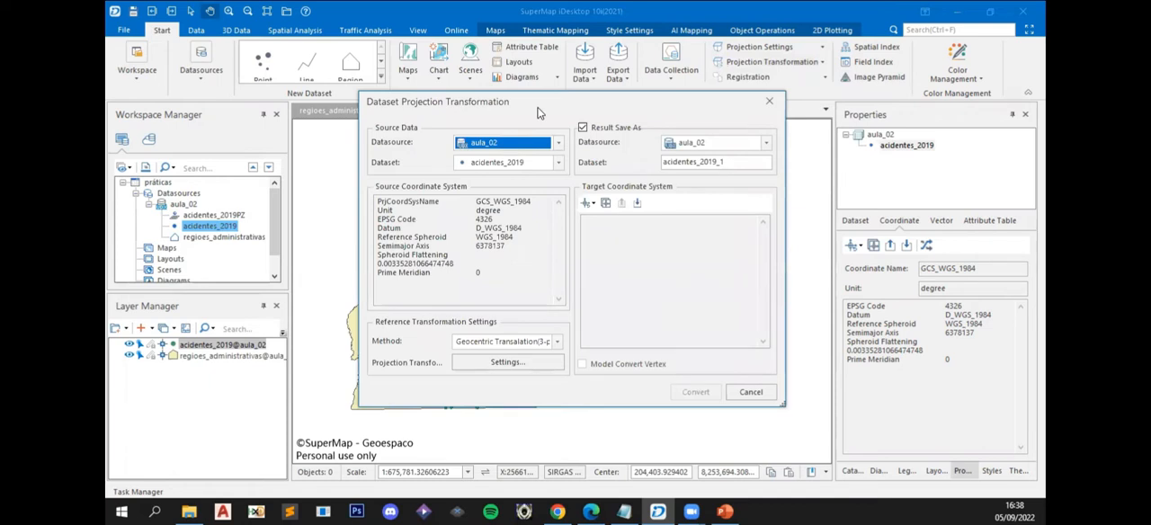
{"action": "left_click", "coordinate": [770, 104]}
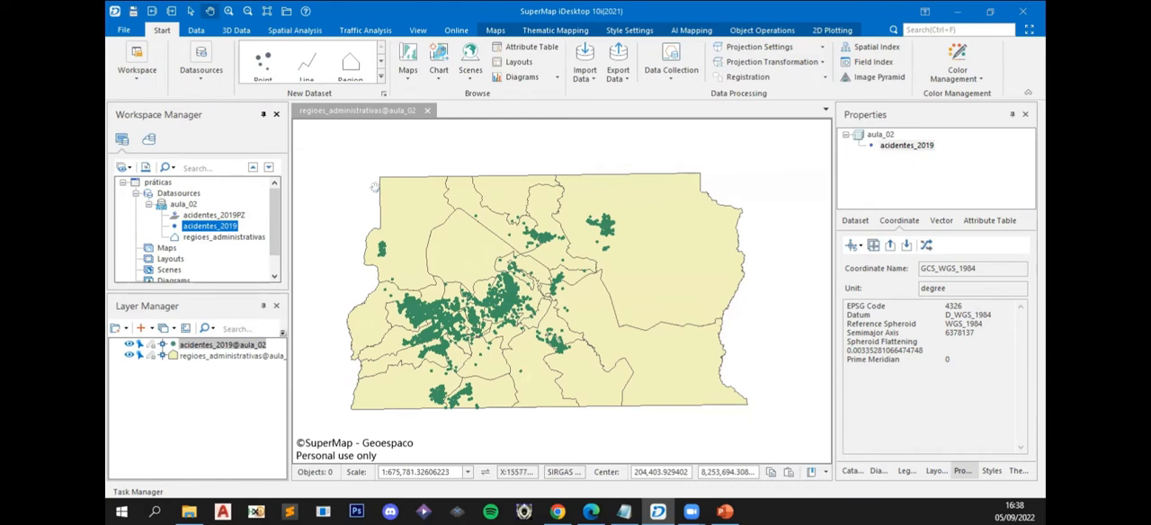
- Start a dataset projection transformation for acidentes_2019 and review its source coordinate system
{"action": "left_click", "coordinate": [925, 247]}
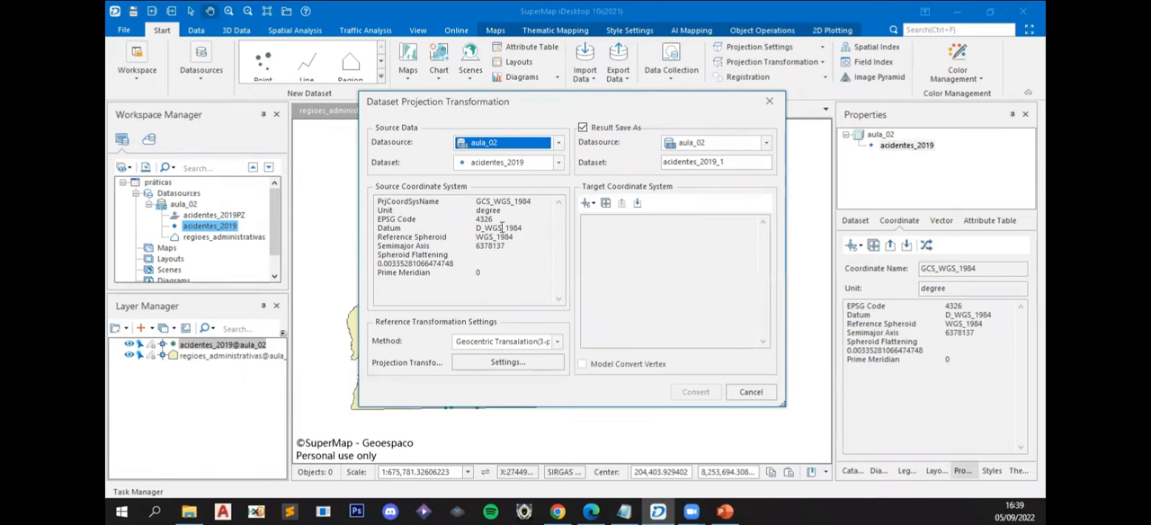
{"action": "left_click_drag", "start_coordinate": [491, 274], "coordinate": [367, 202]}
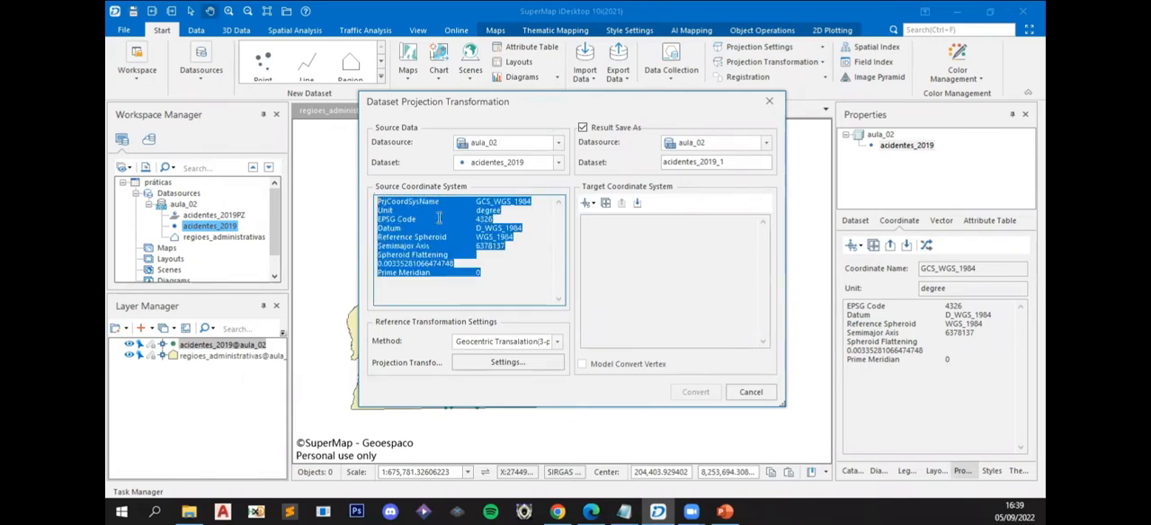
{"action": "left_click", "coordinate": [490, 215]}
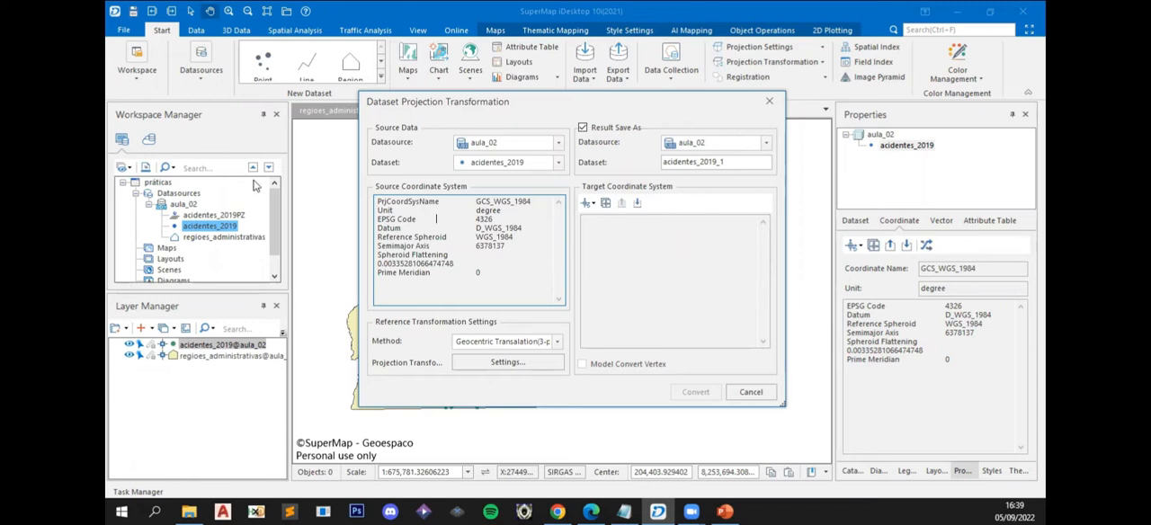
- Examine the projected and custom coordinate systems offered for the transformation target
{"action": "left_click", "coordinate": [591, 204]}
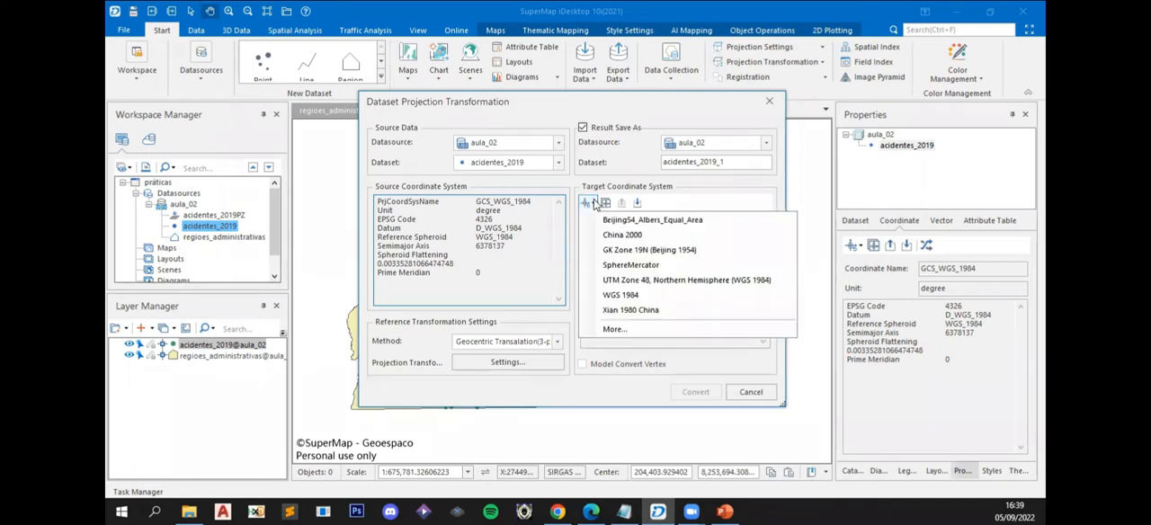
{"action": "left_click", "coordinate": [647, 332]}
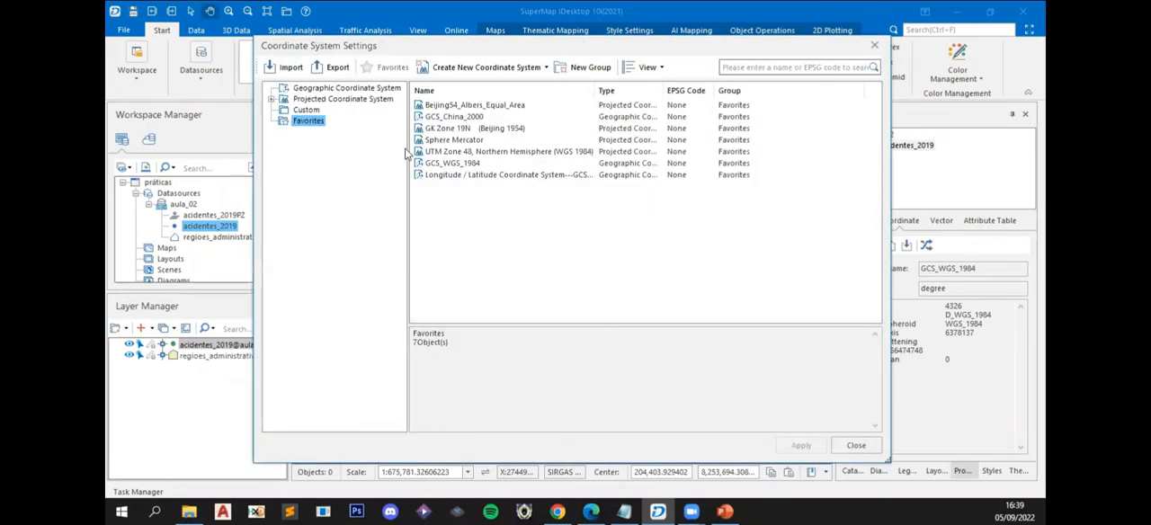
{"action": "left_click", "coordinate": [339, 100]}
{"action": "mouse_move", "coordinate": [876, 122]}
{"action": "left_mouse_down"}
{"action": "mouse_move", "coordinate": [872, 310]}
{"action": "mouse_move", "coordinate": [869, 117]}
{"action": "left_mouse_up"}
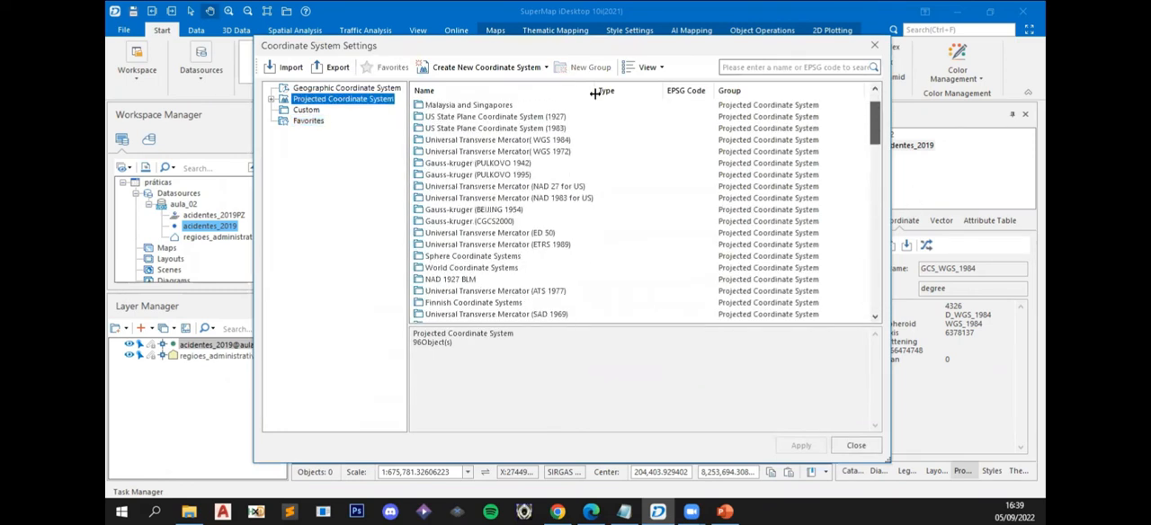
{"action": "left_click", "coordinate": [304, 110]}
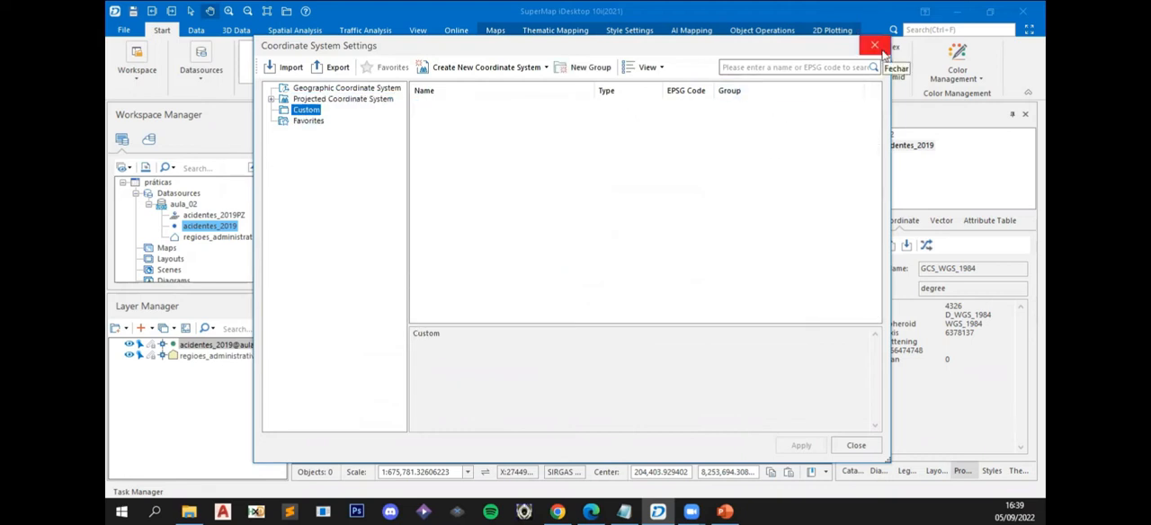
{"action": "left_click", "coordinate": [319, 101]}
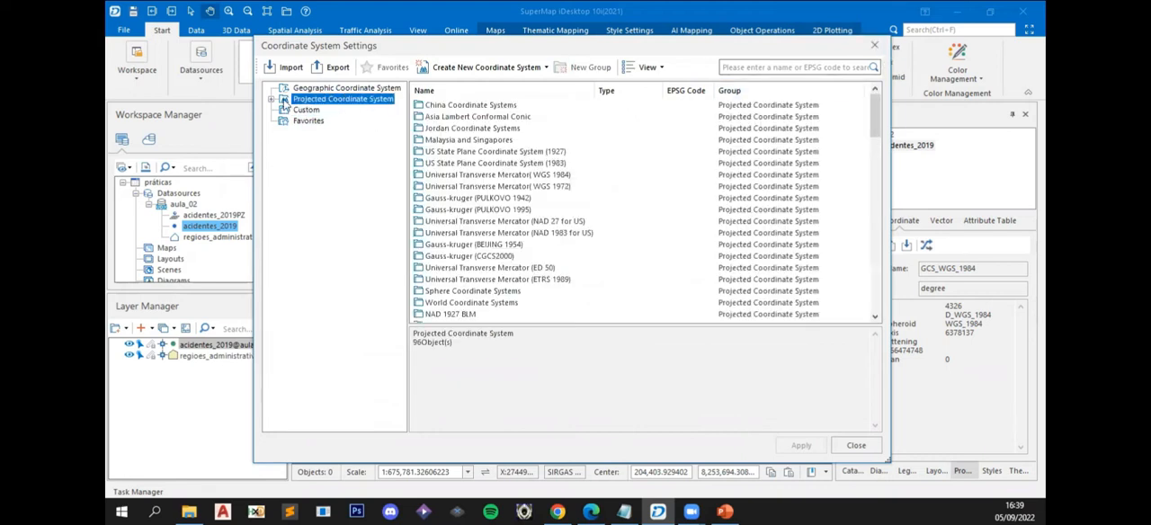
{"action": "left_click_drag", "start_coordinate": [880, 130], "coordinate": [884, 313]}
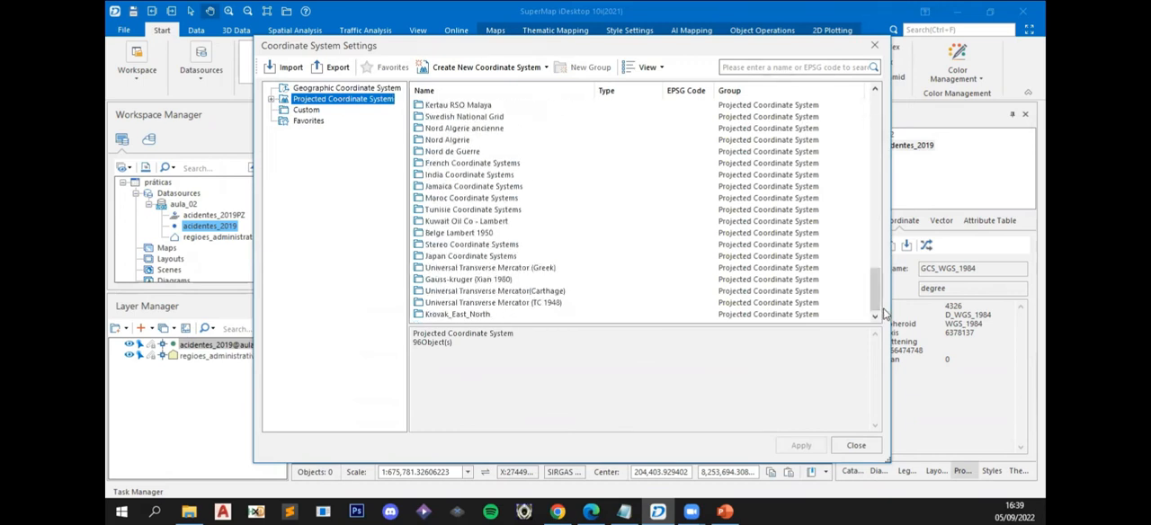
{"action": "left_click", "coordinate": [874, 48]}
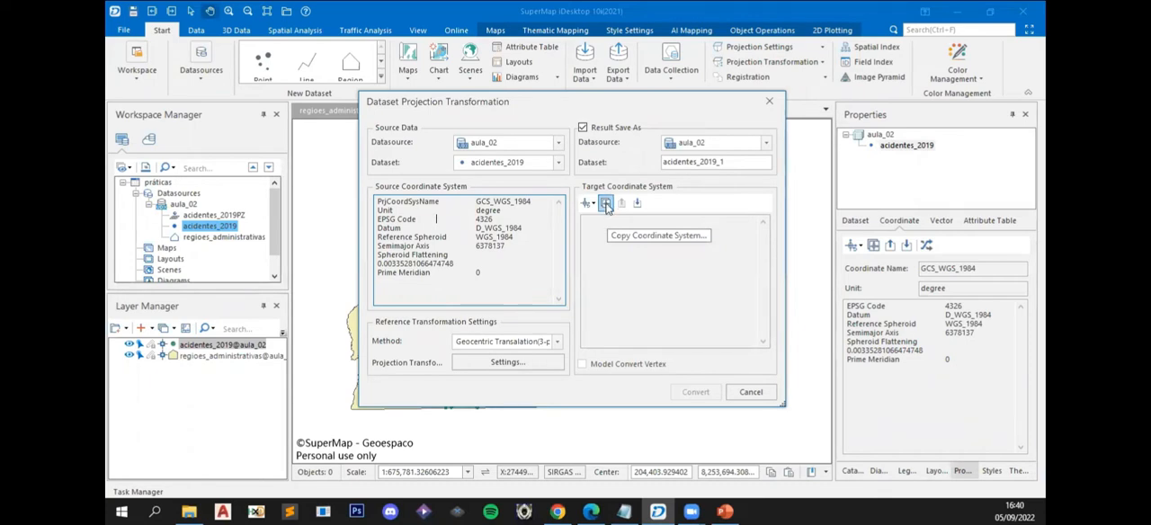
- Copy the coordinate system of the regioes_administrativas dataset in aula_02 as the transformation's target coordinate system
{"action": "left_click", "coordinate": [606, 205]}
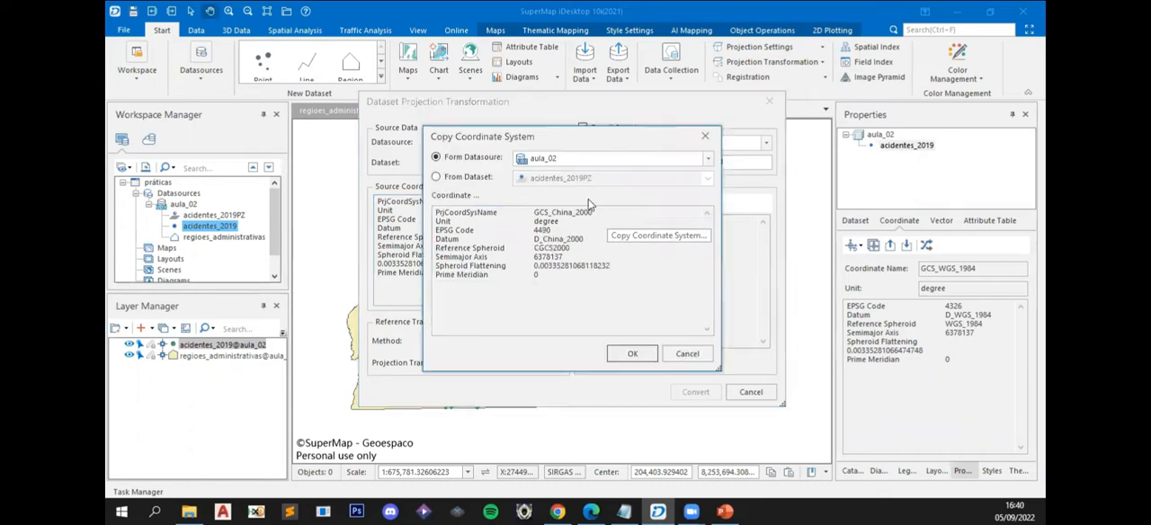
{"action": "left_click", "coordinate": [437, 177]}
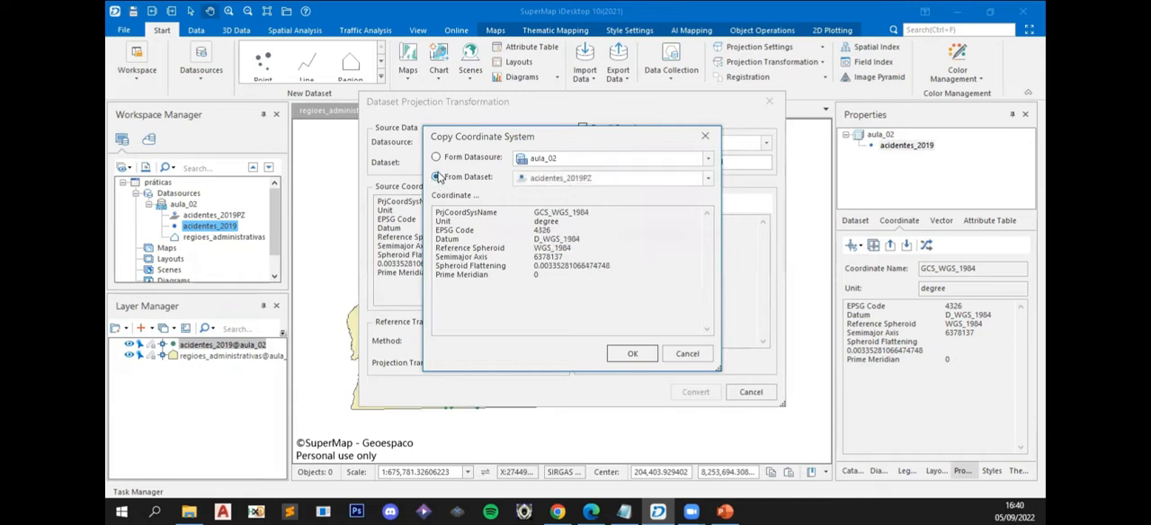
{"action": "left_click", "coordinate": [709, 161]}
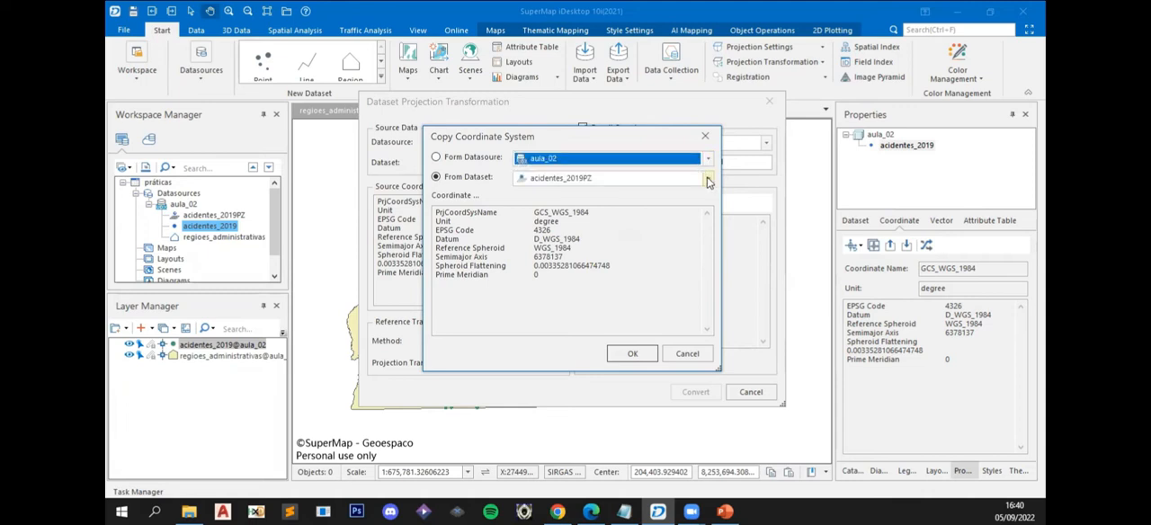
{"action": "left_click", "coordinate": [708, 180]}
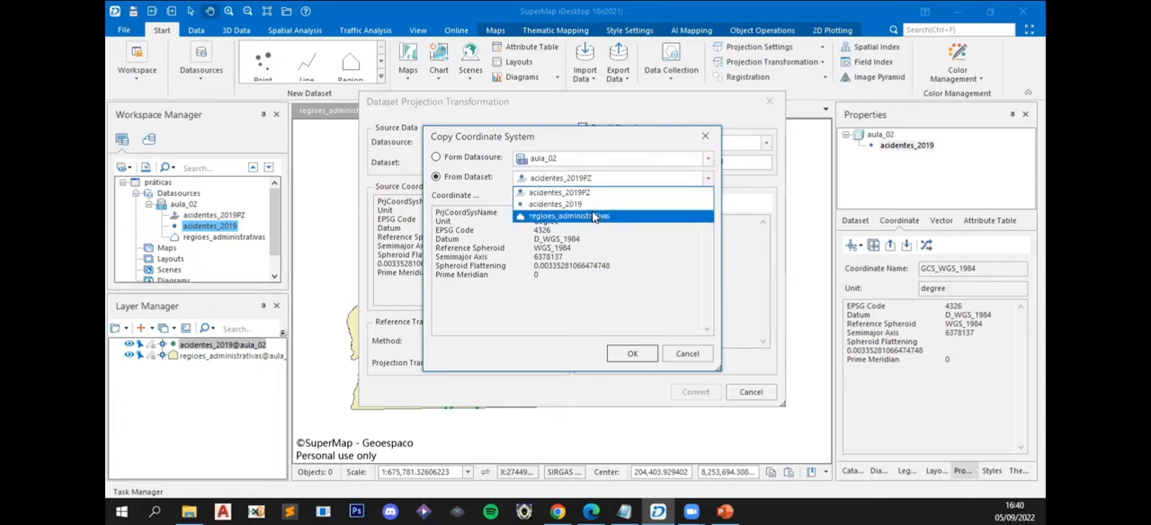
{"action": "left_click", "coordinate": [473, 185]}
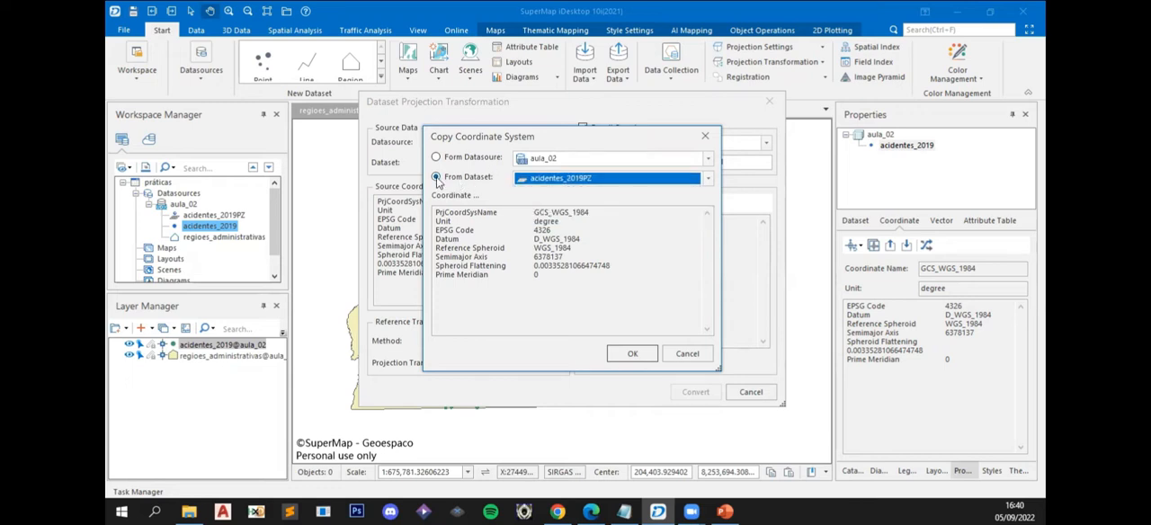
{"action": "left_click", "coordinate": [707, 180]}
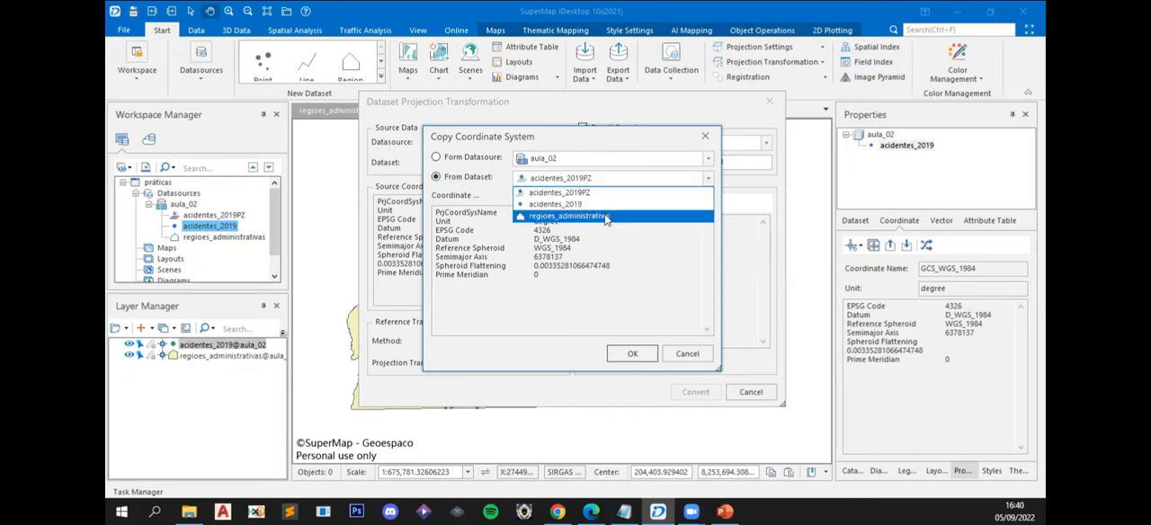
{"action": "left_click", "coordinate": [545, 218]}
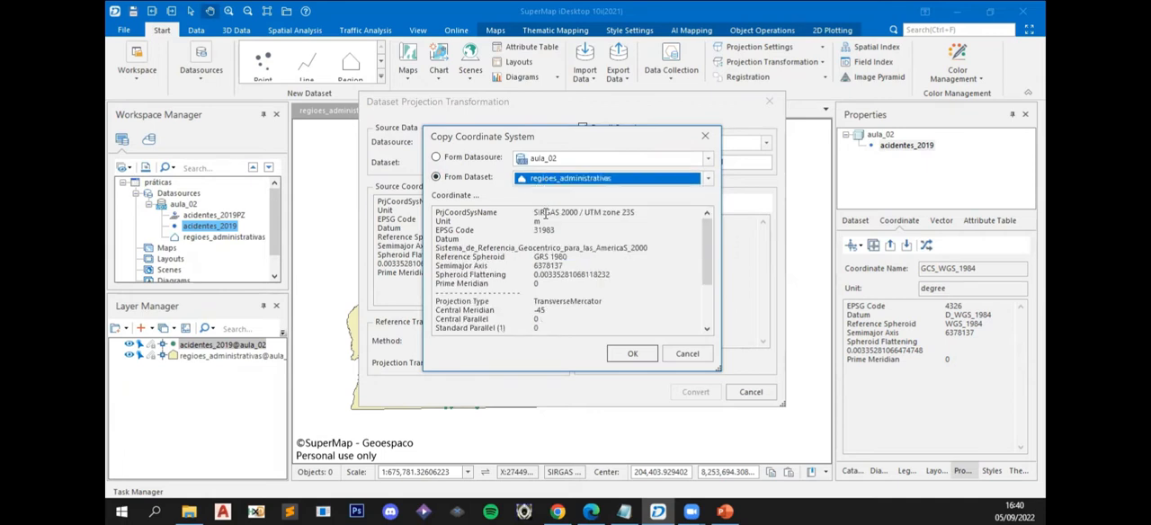
{"action": "scroll", "coordinate": [705, 259], "scroll_direction": "down", "scroll_amount": 3}
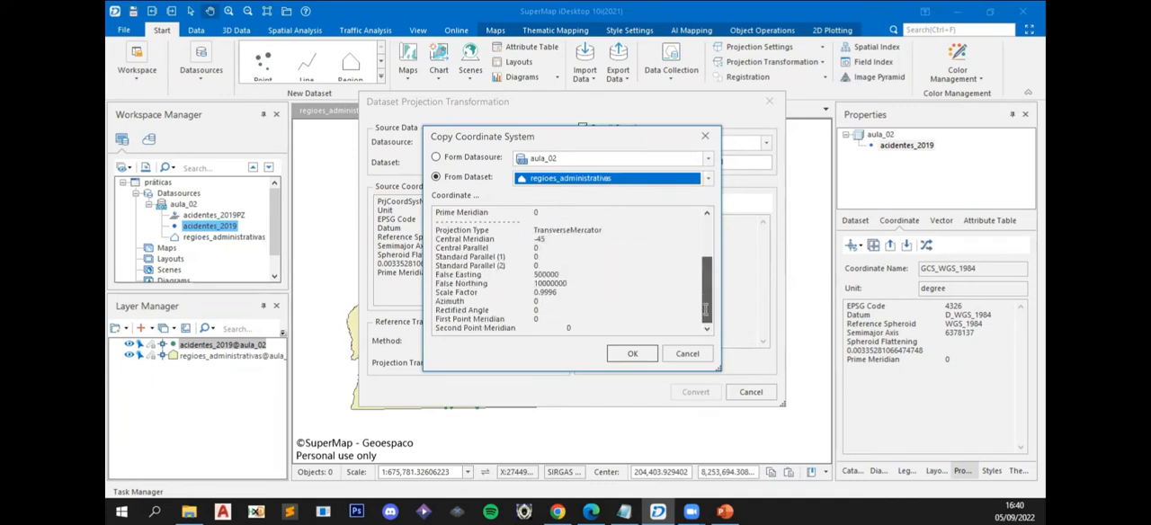
{"action": "left_click", "coordinate": [626, 354]}
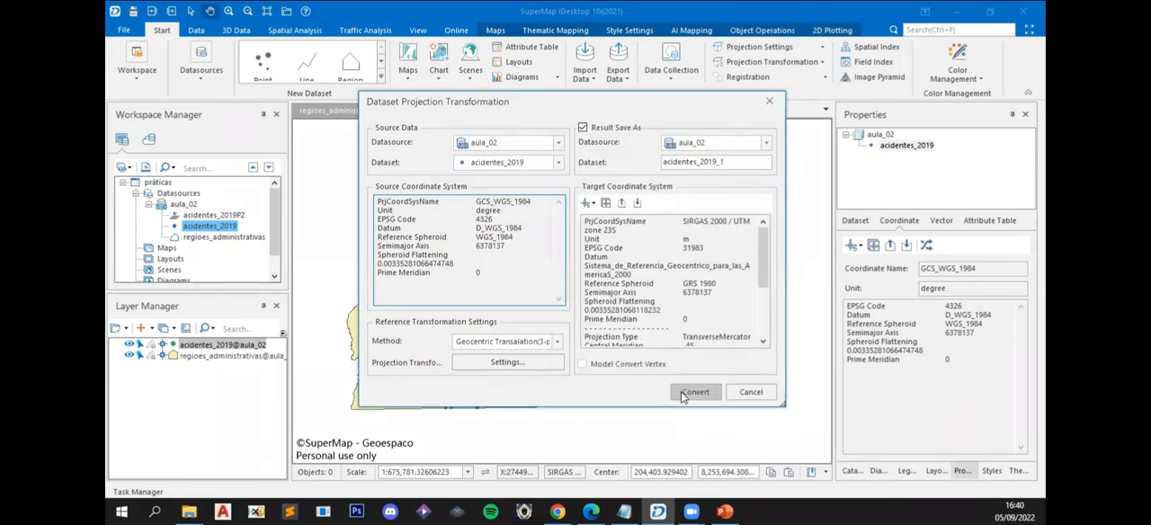
- Name the result dataset acidentes_2019_sirgas and run the projection conversion
{"action": "left_click", "coordinate": [744, 163]}
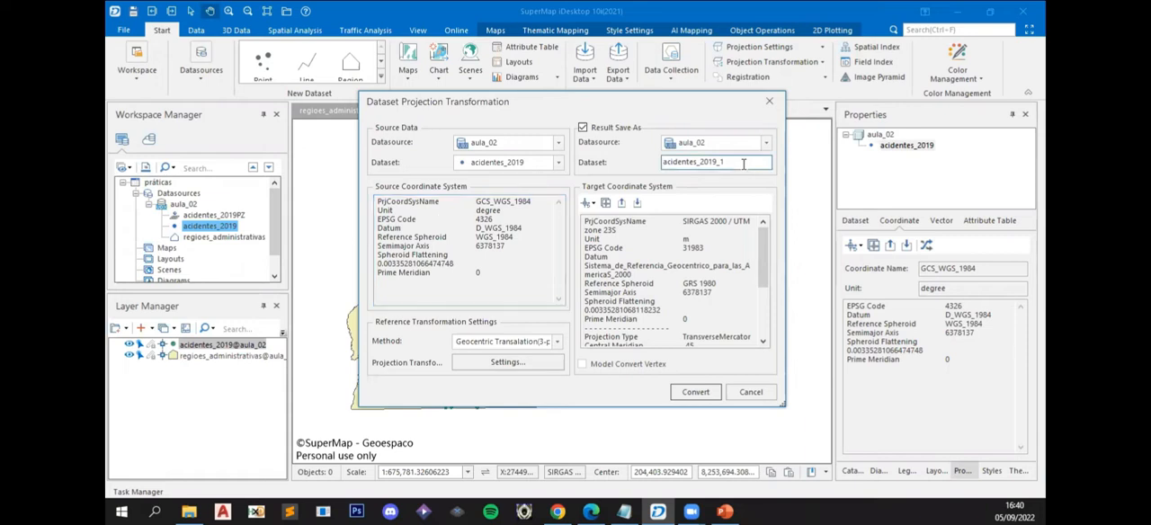
{"action": "type", "text": "sirgas"}
{"action": "left_click", "coordinate": [693, 392]}
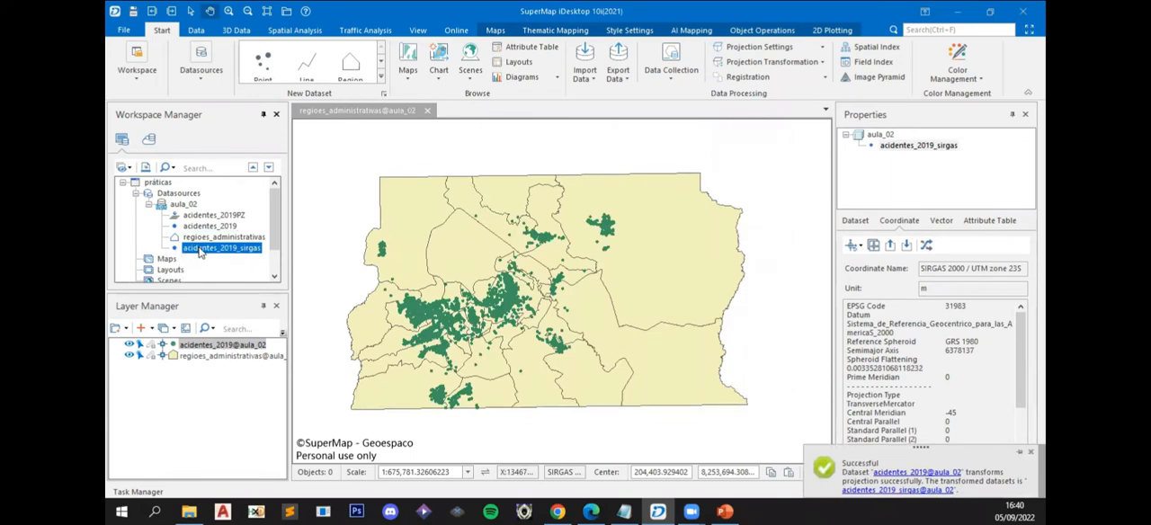
- Add acidentes_2019_sirgas to the open map, creating its spatial index, and close the map without saving
{"action": "left_click_drag", "start_coordinate": [202, 248], "coordinate": [456, 266]}
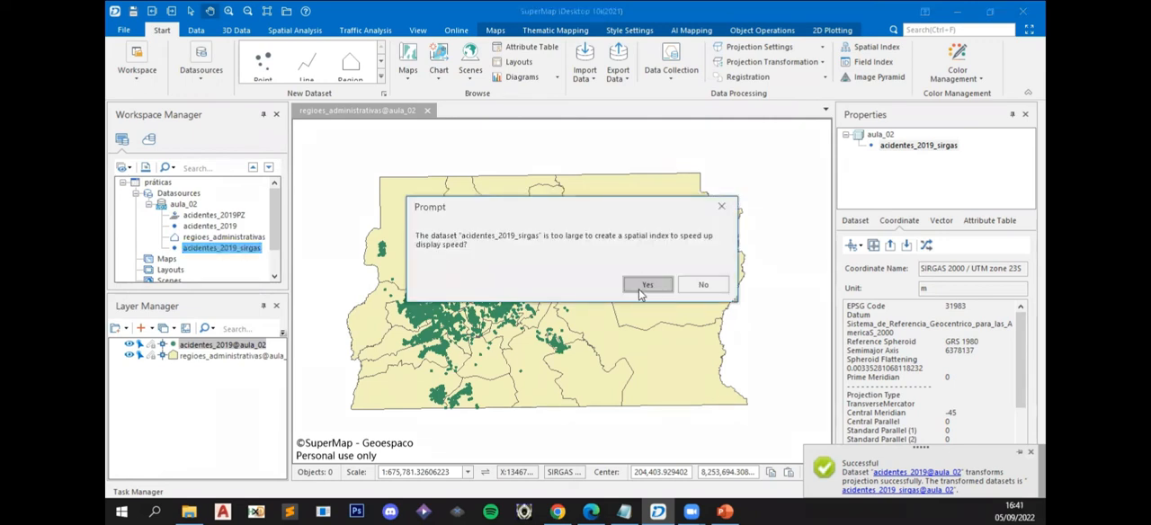
{"action": "left_click", "coordinate": [647, 286]}
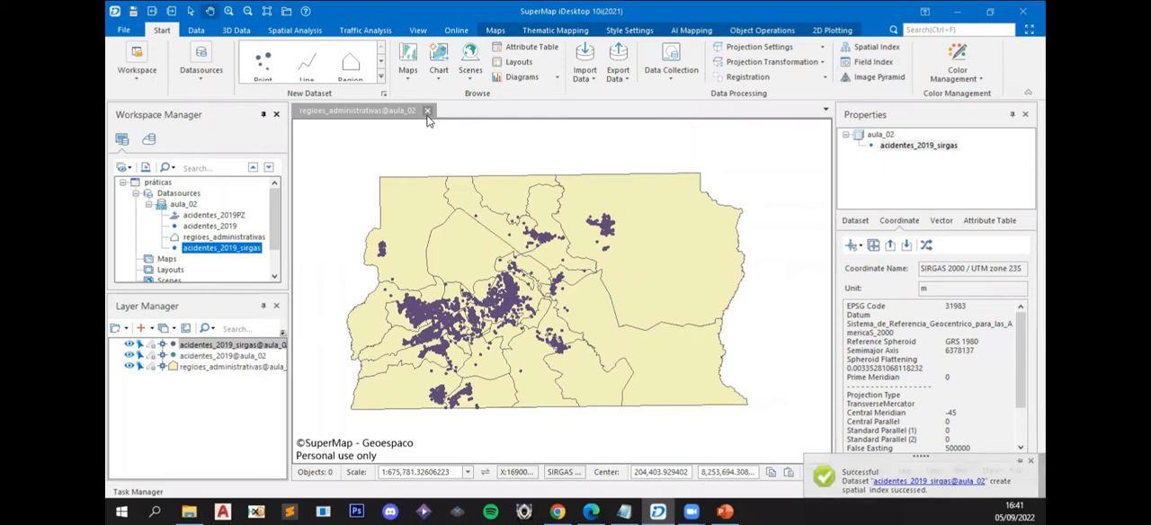
{"action": "left_click", "coordinate": [427, 111]}
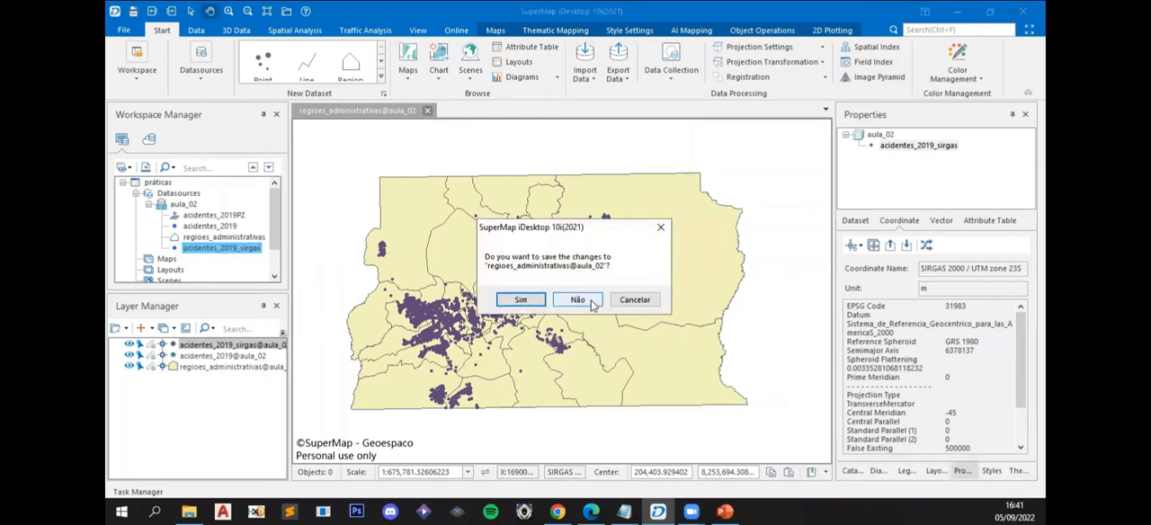
{"action": "left_click", "coordinate": [577, 301]}
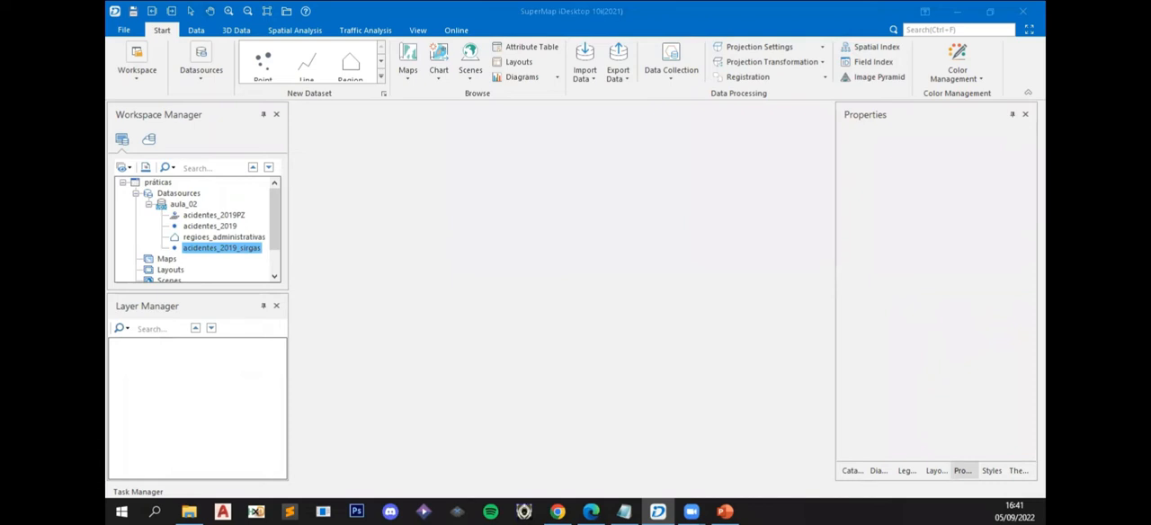
- Create a new map from acidentes_2019_sirgas and add regioes_administrativas to it, placed beneath the accident points layer
{"action": "right_click", "coordinate": [239, 252]}
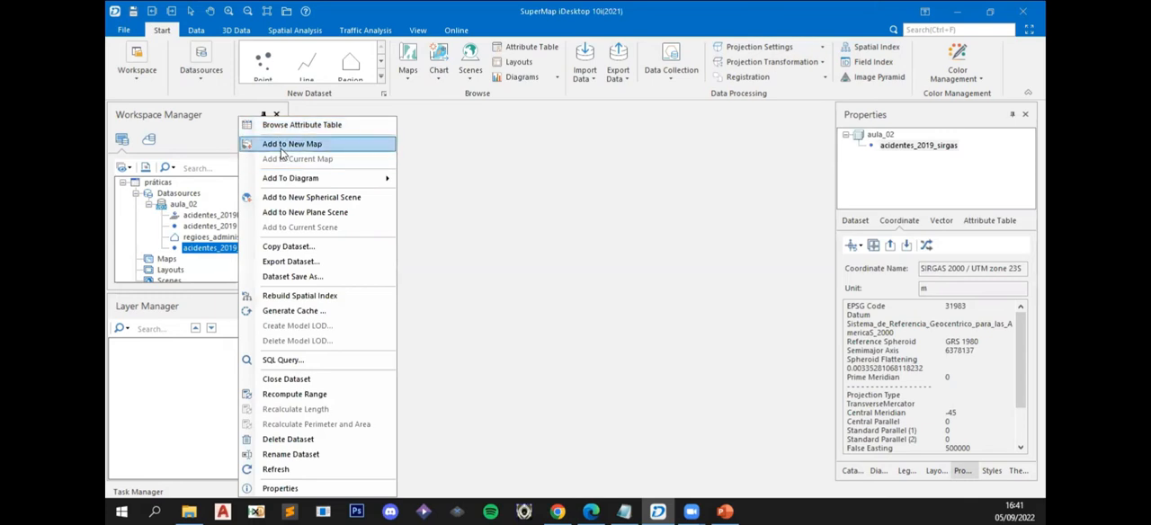
{"action": "left_click", "coordinate": [292, 144]}
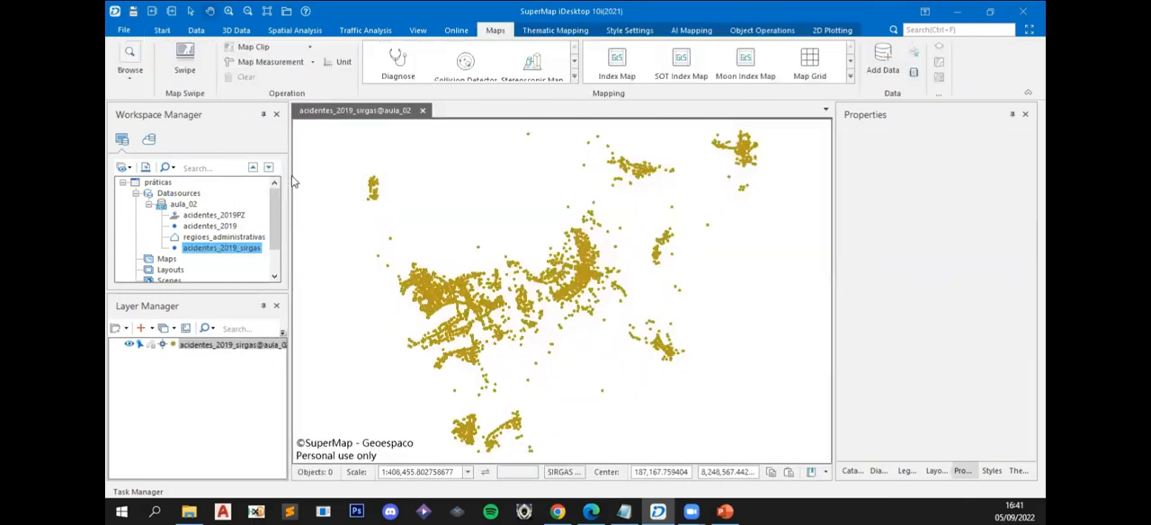
{"action": "right_click", "coordinate": [224, 238]}
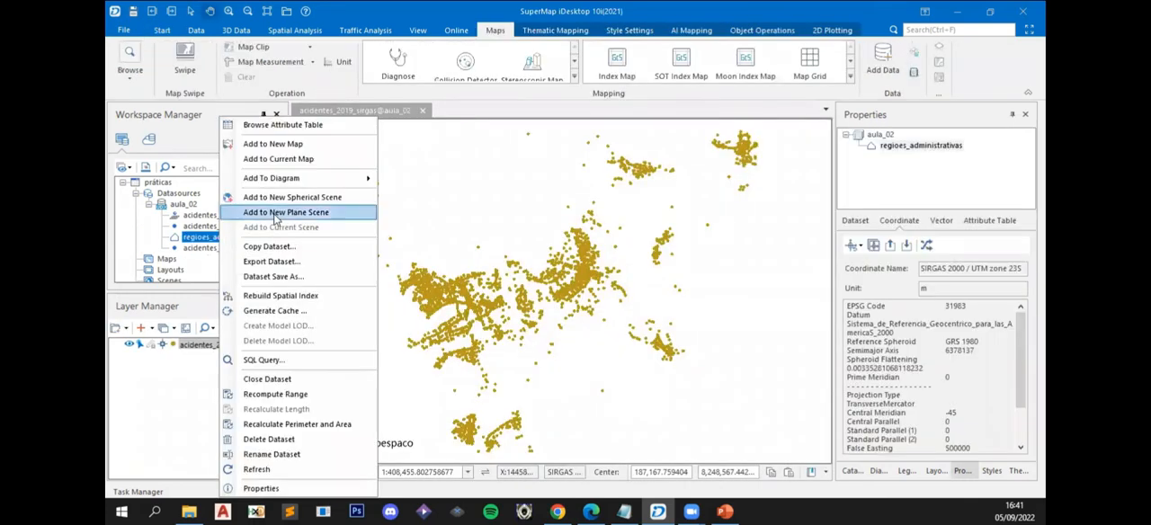
{"action": "left_click", "coordinate": [286, 162]}
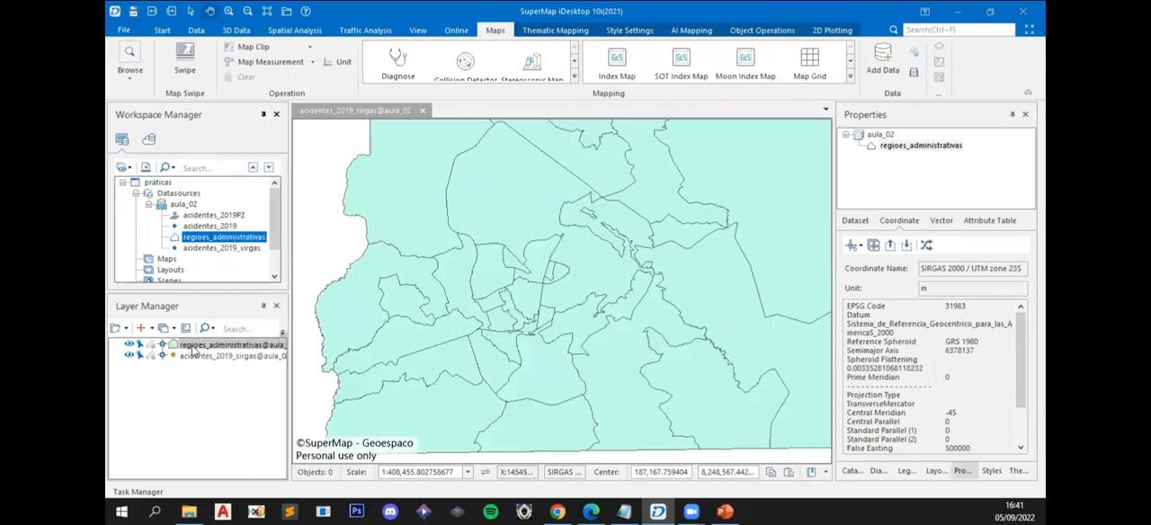
{"action": "left_click", "coordinate": [194, 358]}
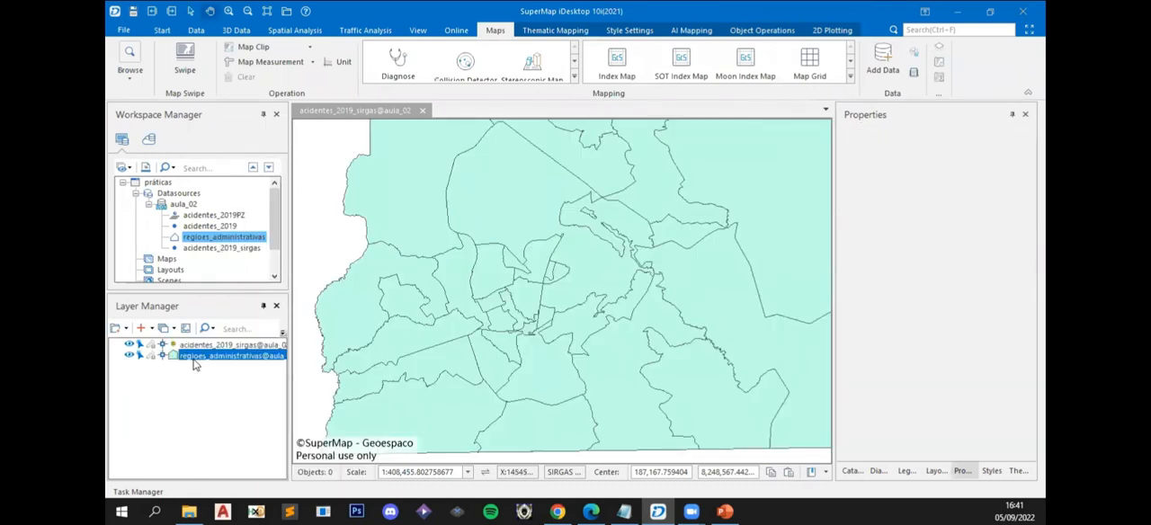
{"action": "scroll", "coordinate": [476, 299], "scroll_direction": "down", "scroll_amount": 4}
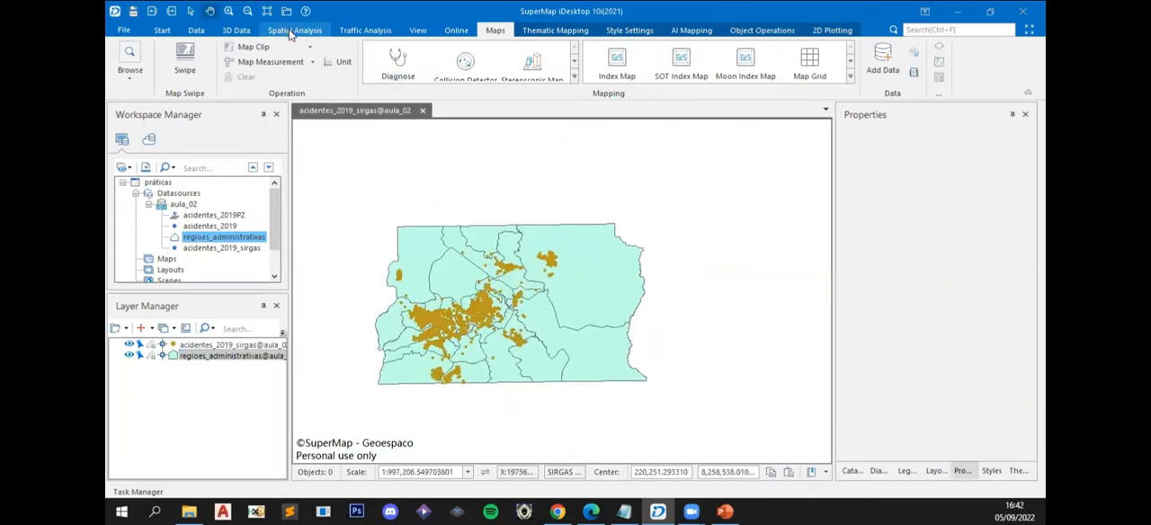
- Set up an Intersect overlay analysis with acidentes_2019_sirgas as source dataset and regioes_administrativas as overlay dataset
{"action": "left_click", "coordinate": [291, 32]}
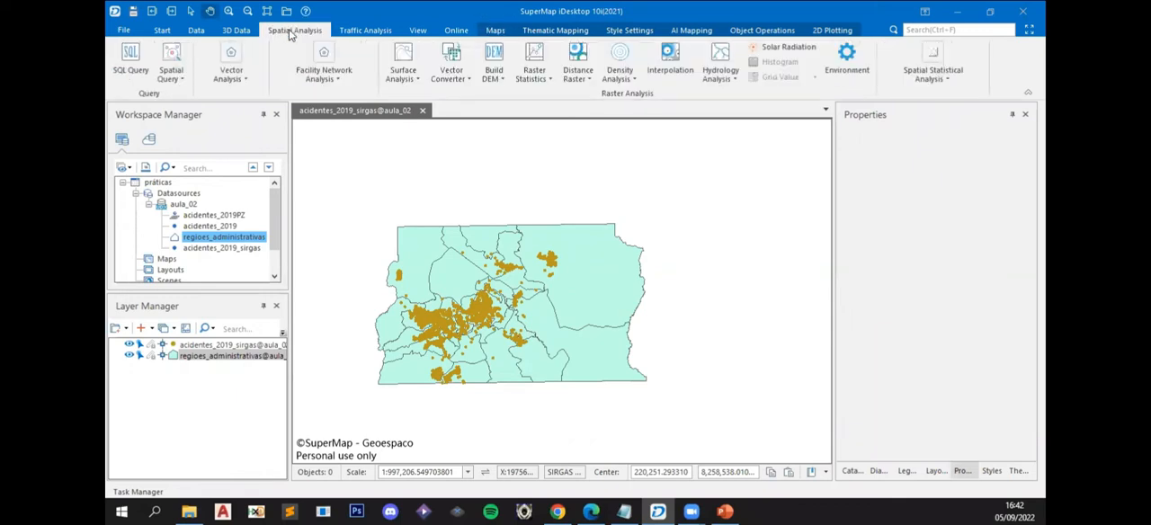
{"action": "left_click", "coordinate": [227, 75]}
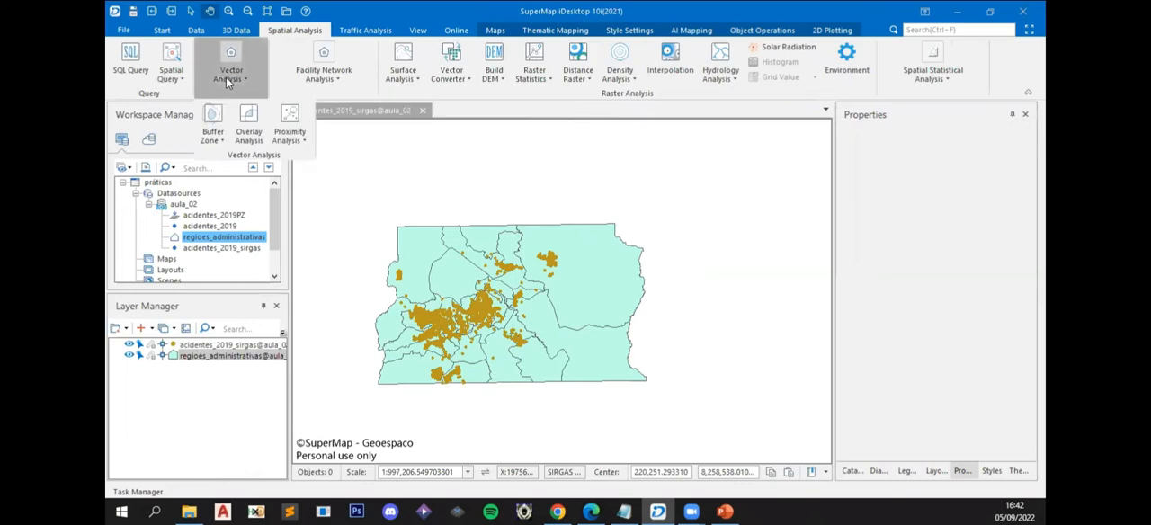
{"action": "left_click", "coordinate": [250, 126]}
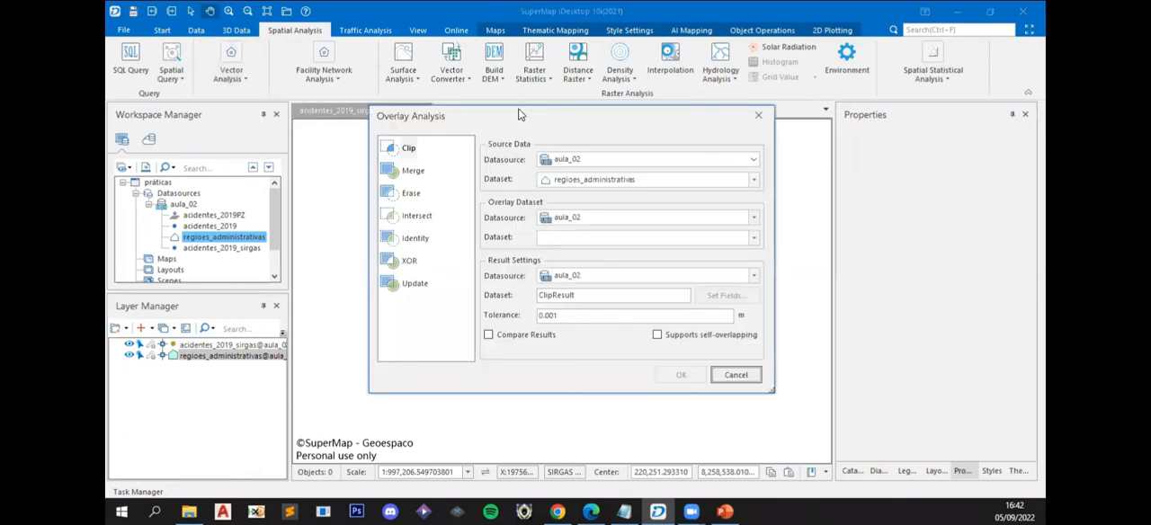
{"action": "left_click_drag", "start_coordinate": [527, 118], "coordinate": [556, 119]}
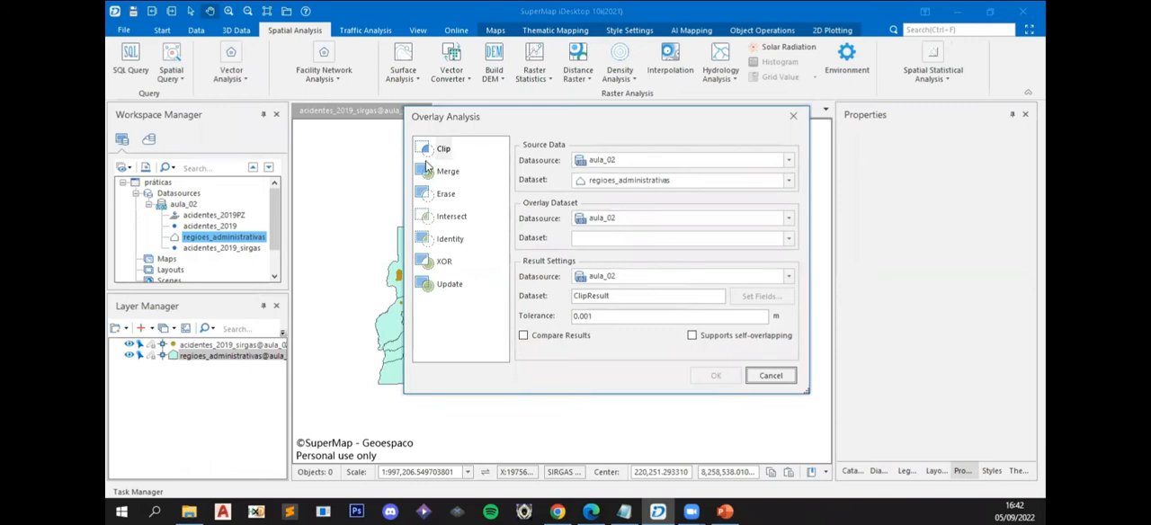
{"action": "left_click_drag", "start_coordinate": [517, 125], "coordinate": [636, 114]}
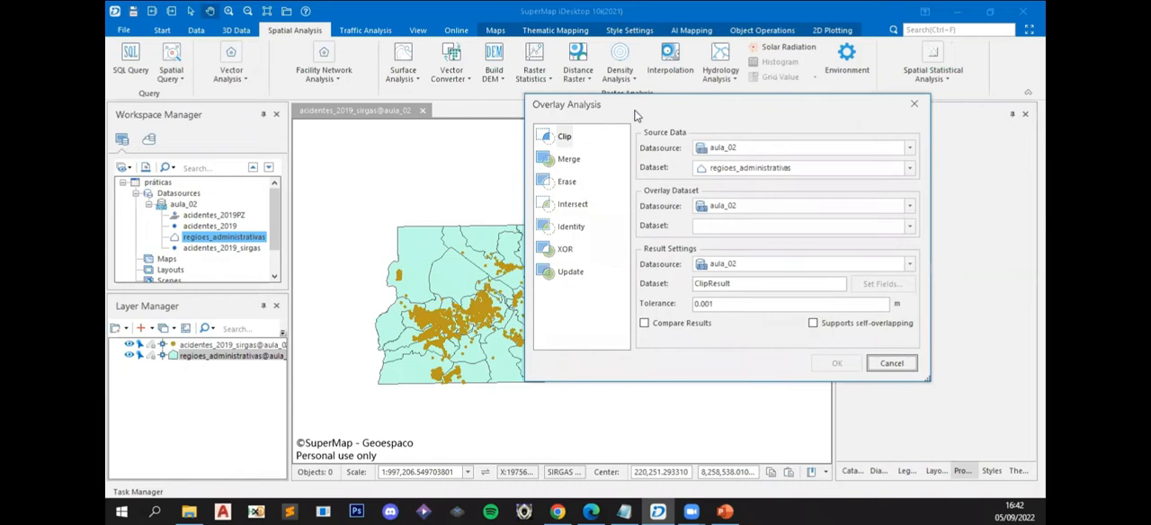
{"action": "left_click", "coordinate": [758, 170]}
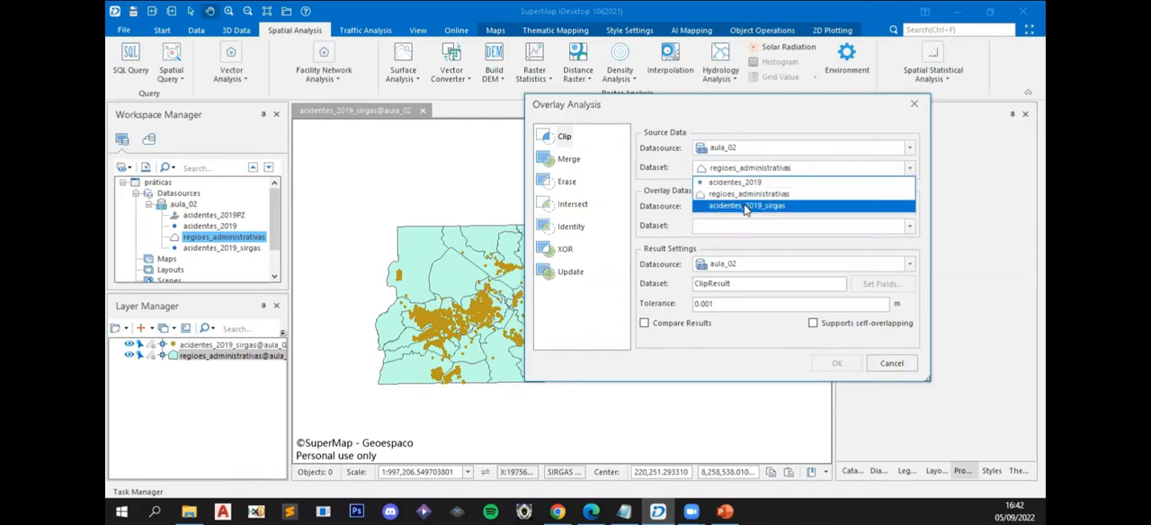
{"action": "left_click", "coordinate": [745, 206]}
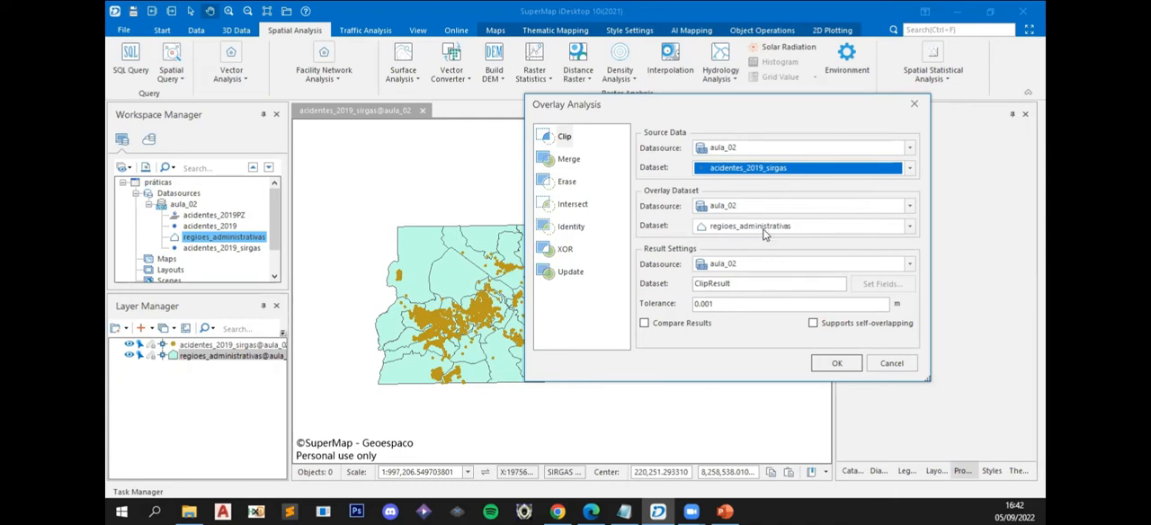
{"action": "left_click", "coordinate": [578, 207]}
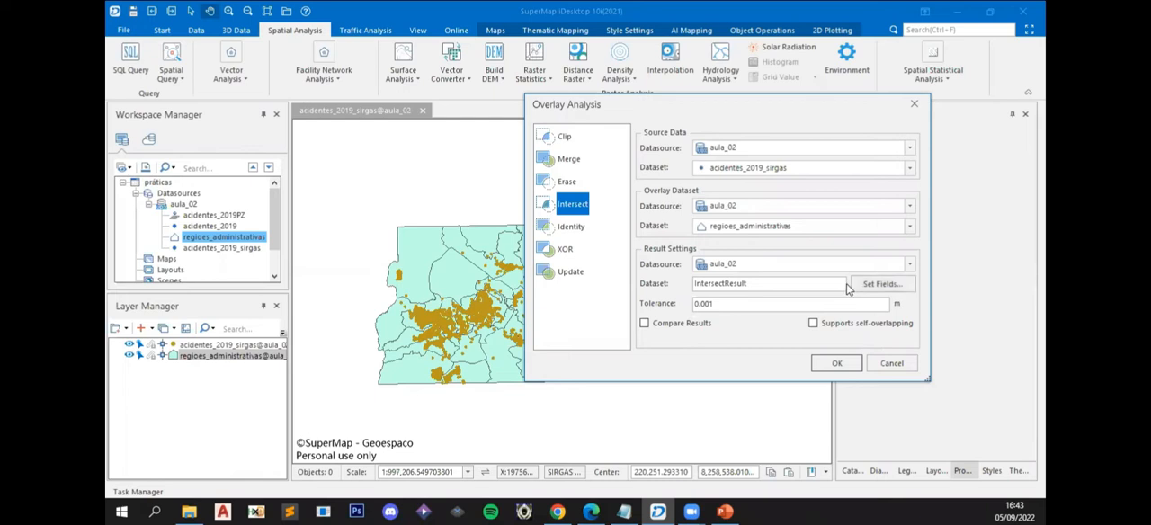
- Keep the fields dia and natureza from the accident dataset and ra from the regions dataset in the Intersect result
{"action": "left_click", "coordinate": [866, 286]}
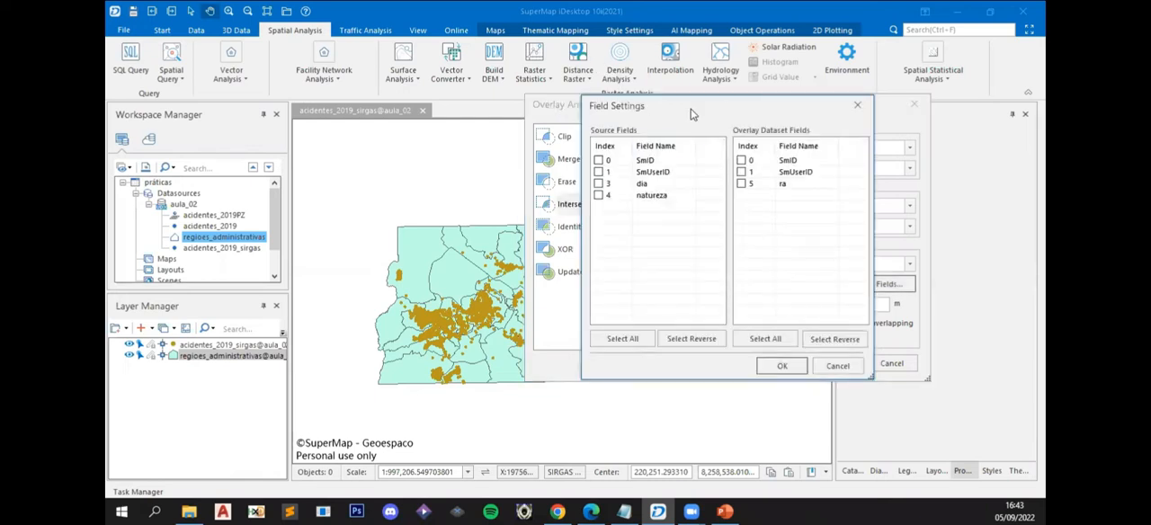
{"action": "left_click_drag", "start_coordinate": [676, 115], "coordinate": [354, 106]}
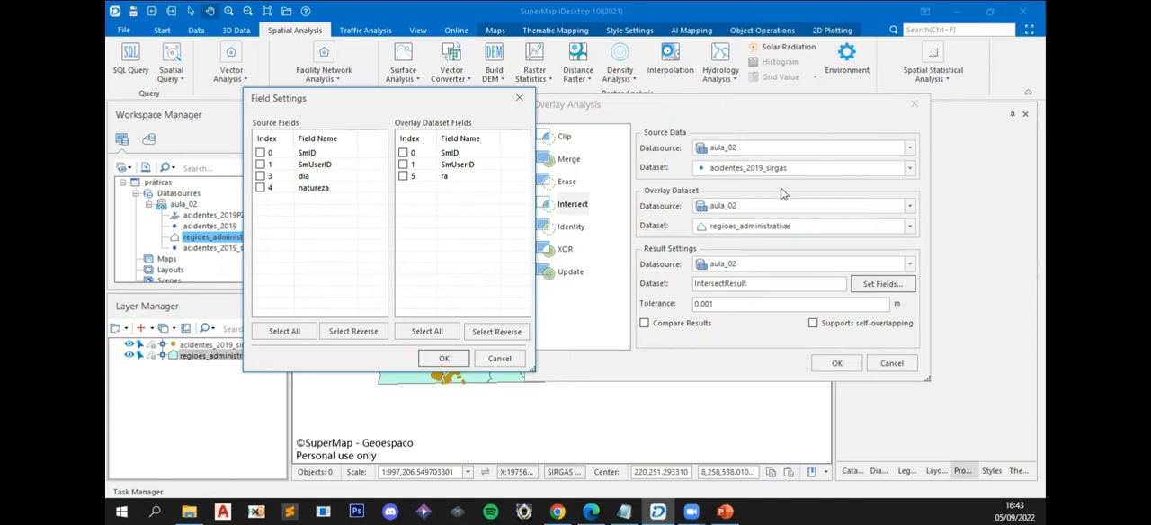
{"action": "left_click", "coordinate": [261, 177]}
{"action": "left_click", "coordinate": [260, 189]}
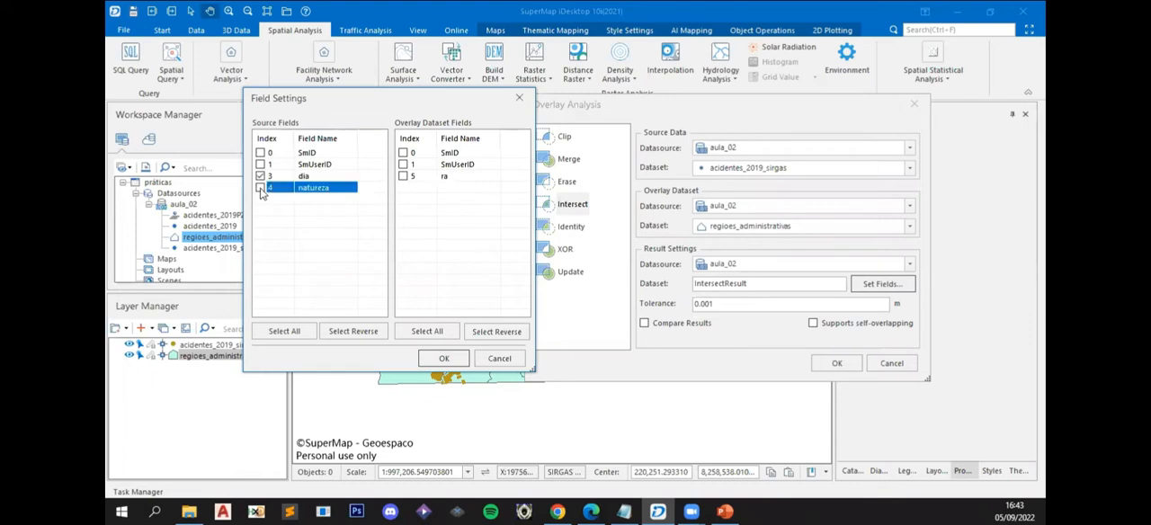
{"action": "left_click", "coordinate": [261, 189]}
{"action": "left_click", "coordinate": [403, 177]}
{"action": "left_click", "coordinate": [454, 359]}
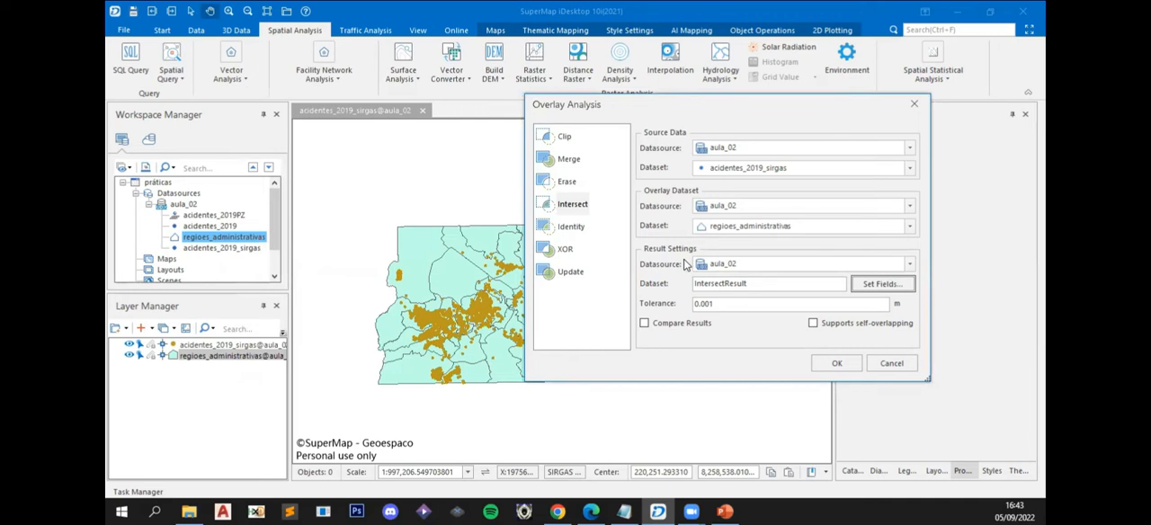
- Name the result dataset acidentes_2019_ra and run the Intersect analysis
{"action": "double_click", "coordinate": [723, 283]}
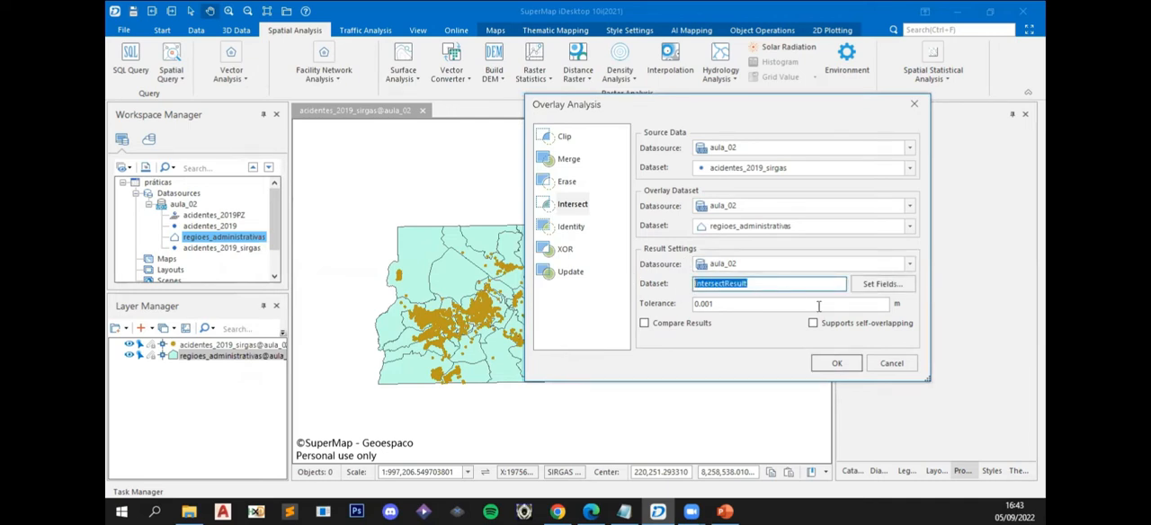
{"action": "type", "text": "acidentes_2019"}
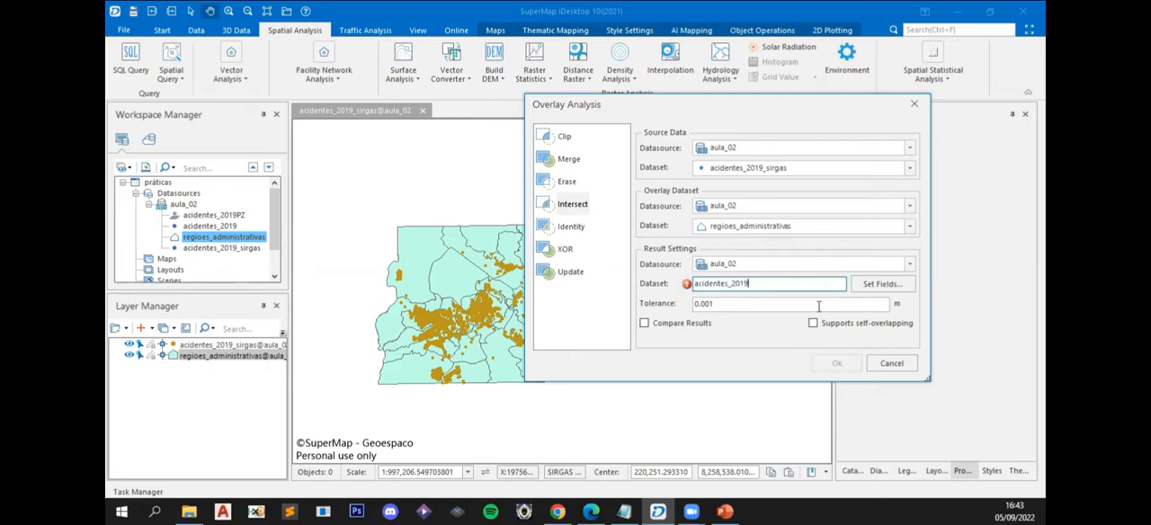
{"action": "type", "text": "_ia"}
{"action": "left_click", "coordinate": [838, 364]}
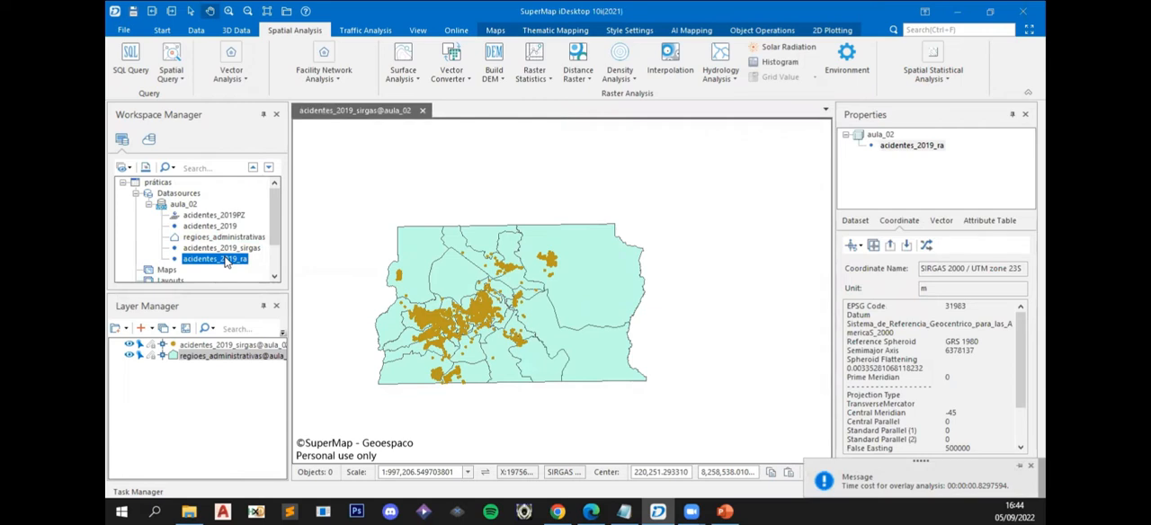
- Browse the attribute table of acidentes_2019_ra, check its ra column, and close the table
{"action": "right_click", "coordinate": [225, 259]}
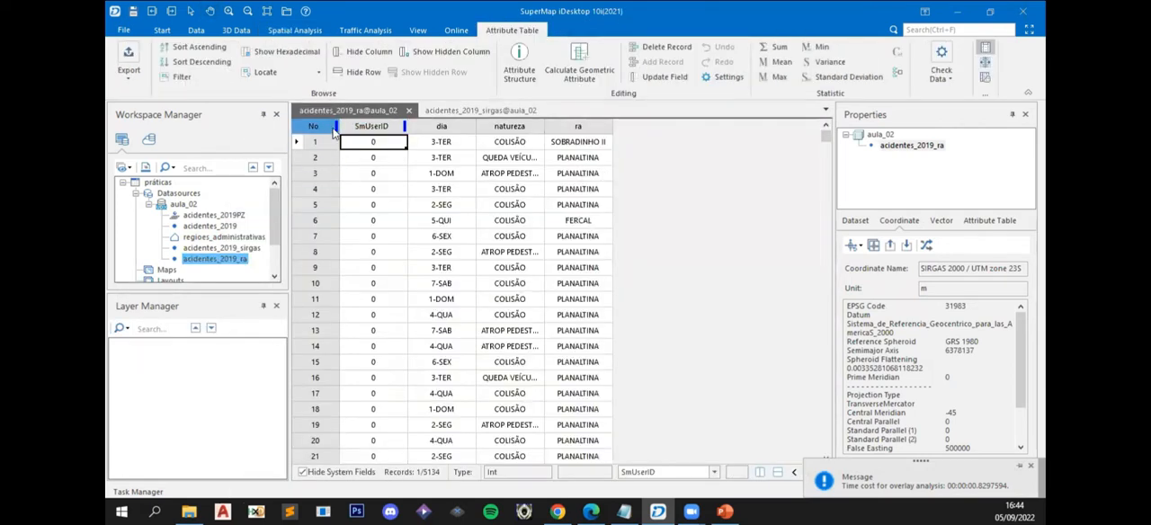
{"action": "scroll", "coordinate": [506, 305], "scroll_direction": "down", "scroll_amount": 3}
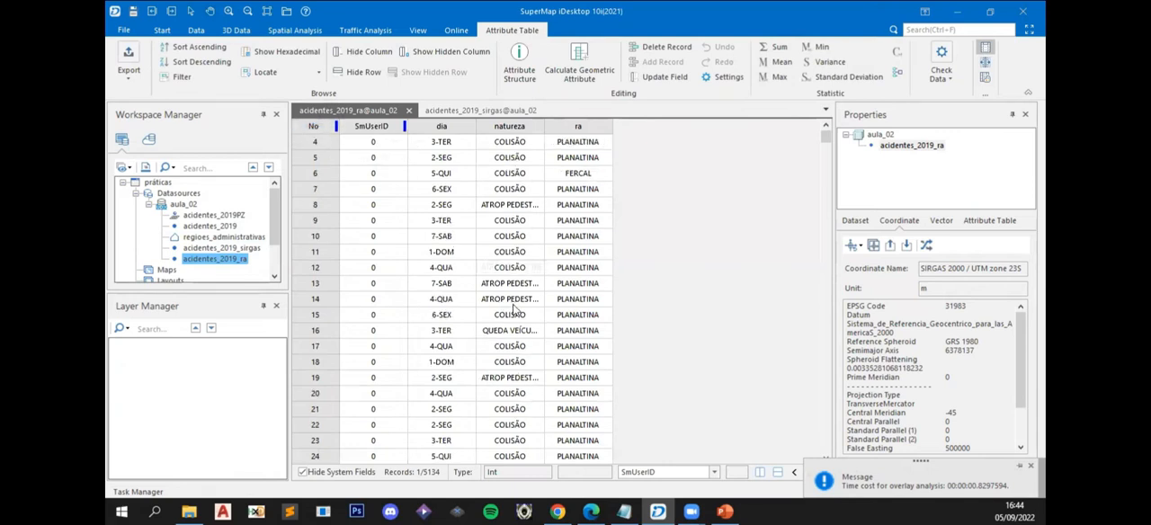
{"action": "scroll", "coordinate": [573, 237], "scroll_direction": "up", "scroll_amount": 3}
{"action": "left_click", "coordinate": [577, 132]}
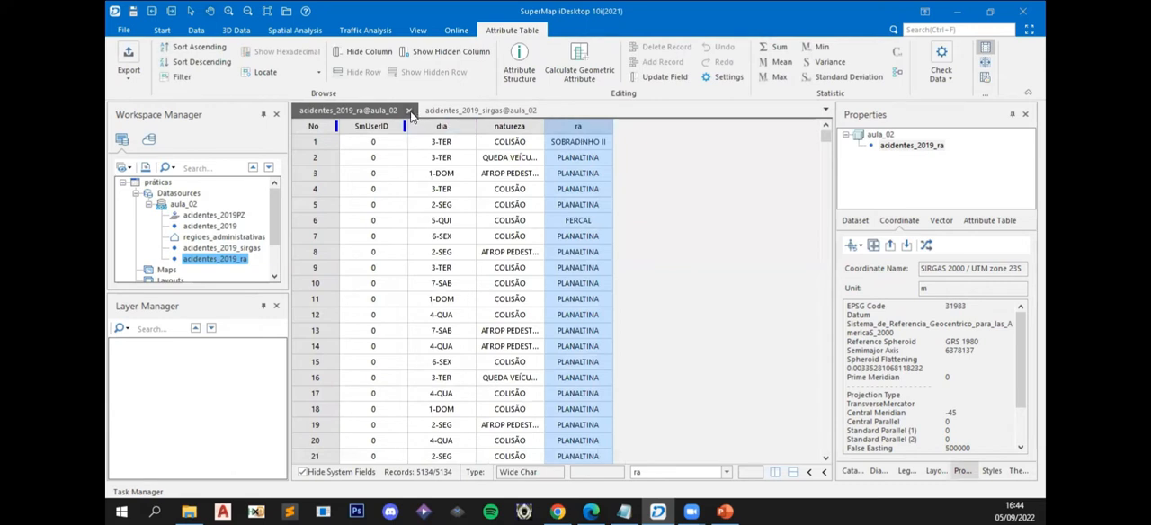
{"action": "left_click", "coordinate": [409, 110]}
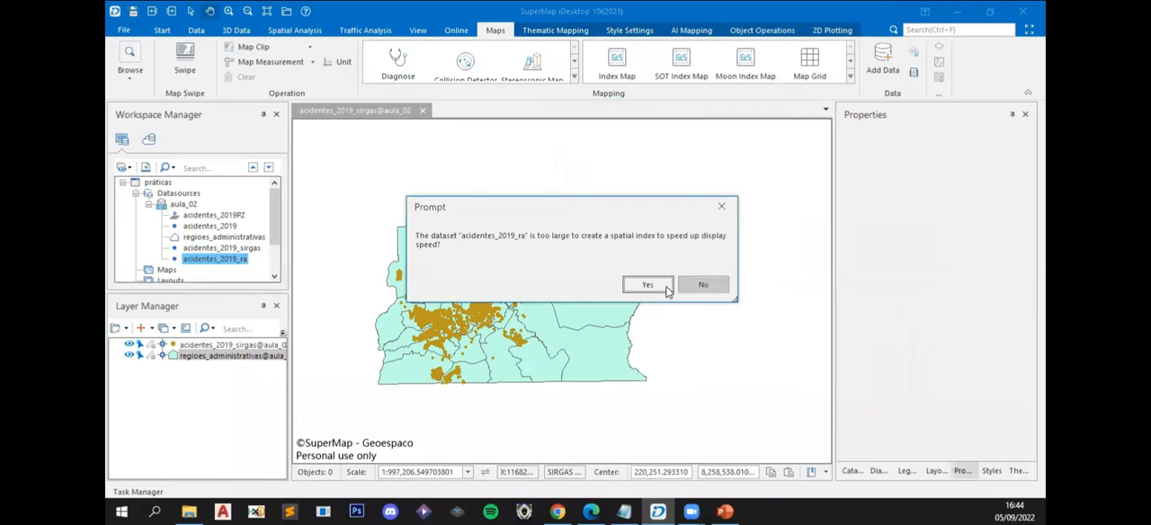
- Add acidentes_2019_ra to the current map with a spatial index, and inspect the attributes of an isolated northeastern point and its surrounding region
{"action": "left_click", "coordinate": [659, 289]}
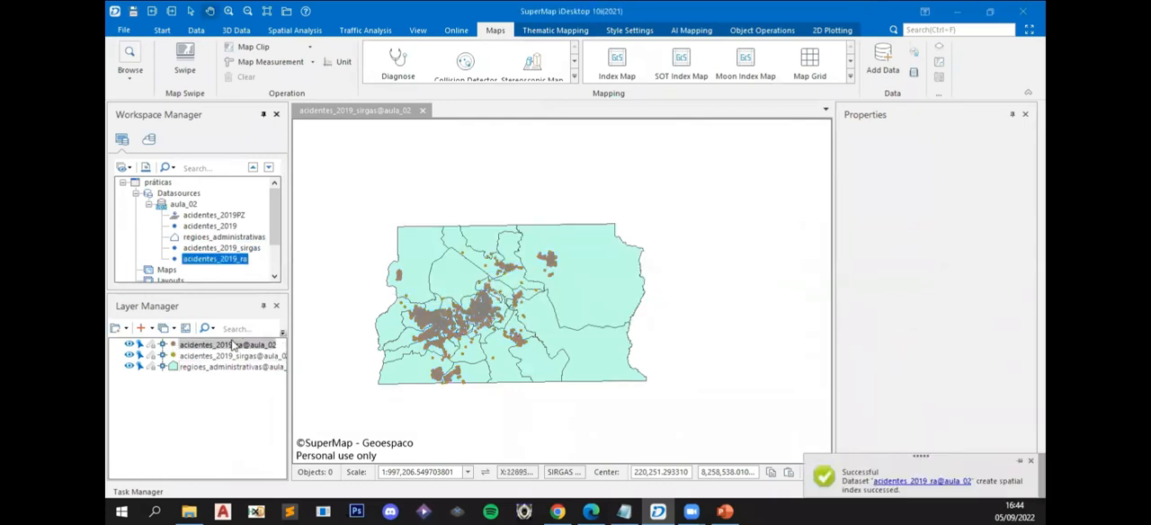
{"action": "scroll", "coordinate": [624, 291], "scroll_direction": "up", "scroll_amount": 5}
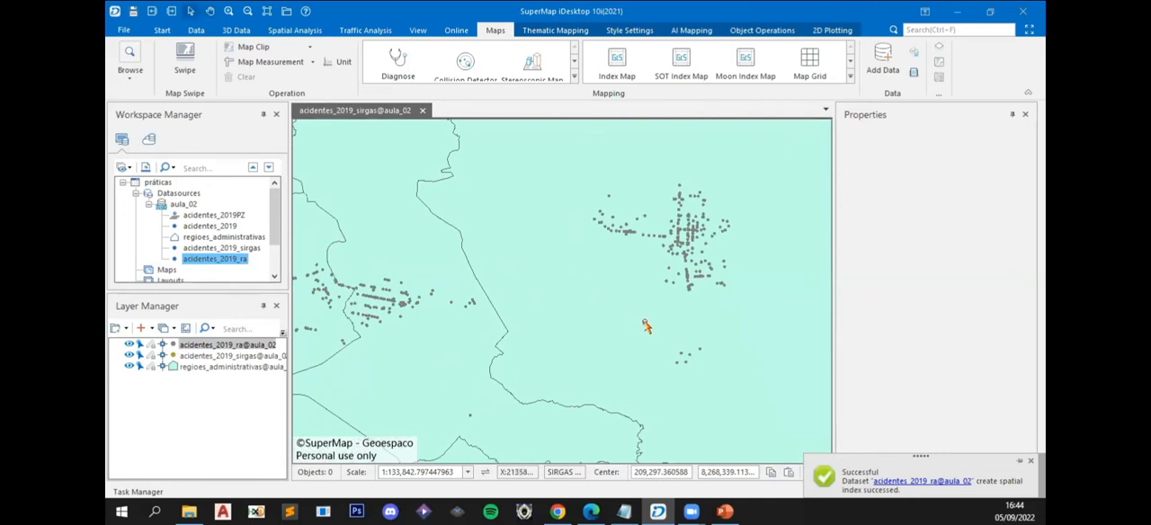
{"action": "left_click", "coordinate": [644, 324]}
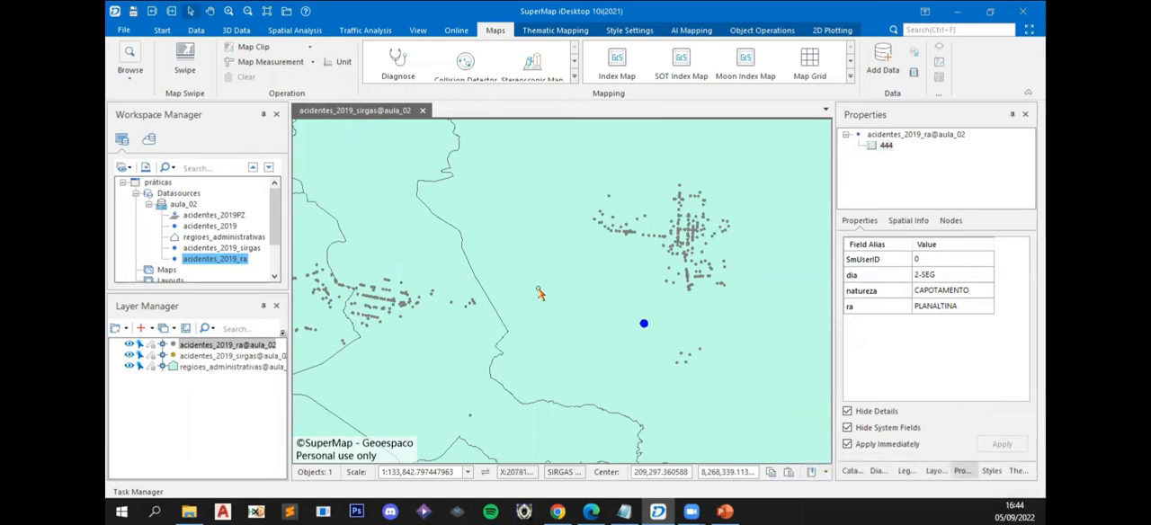
{"action": "left_click", "coordinate": [540, 294]}
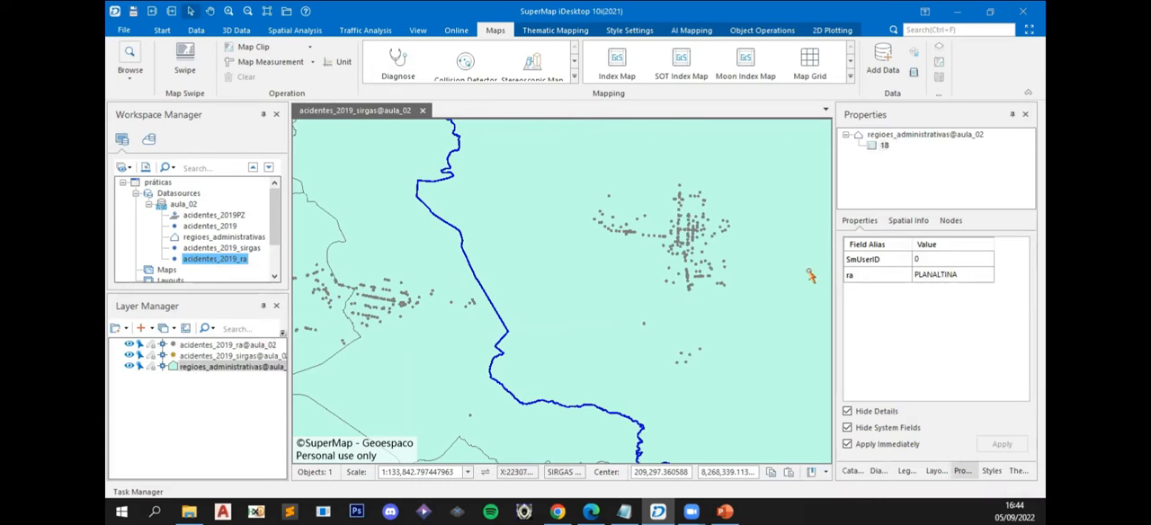
- Inspect the attributes of the administrative region bordering Planaltina to the west and its location among the accident points
{"action": "scroll", "coordinate": [701, 277], "scroll_direction": "down", "scroll_amount": 2}
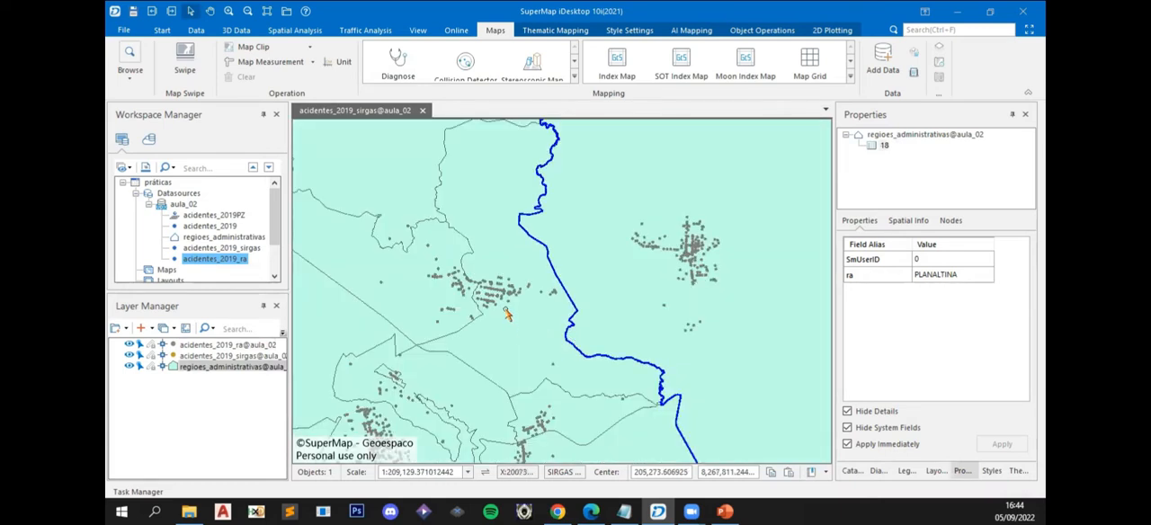
{"action": "left_click", "coordinate": [509, 303]}
{"action": "left_click", "coordinate": [516, 359]}
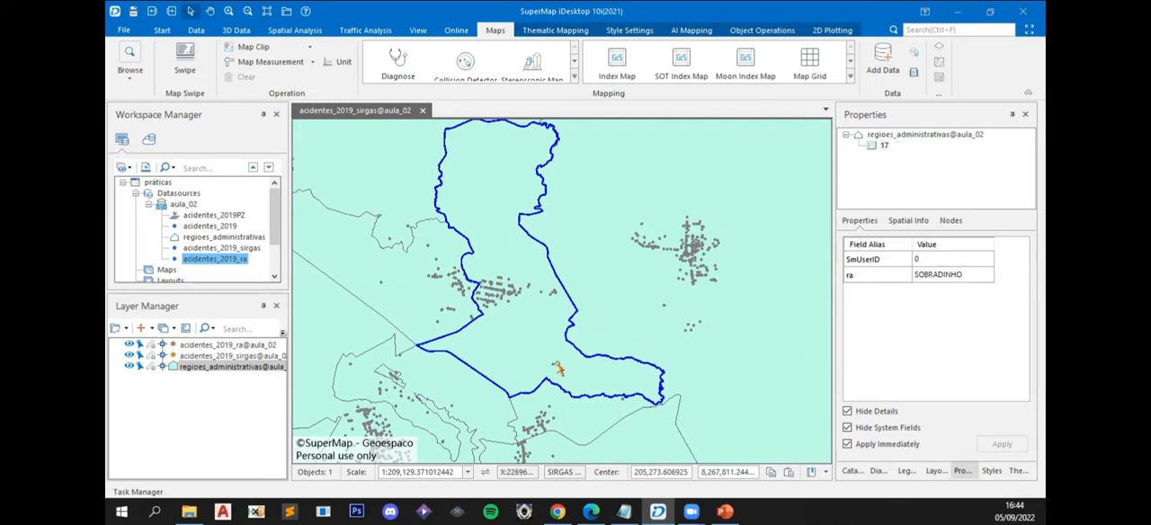
{"action": "scroll", "coordinate": [558, 367], "scroll_direction": "down", "scroll_amount": 2}
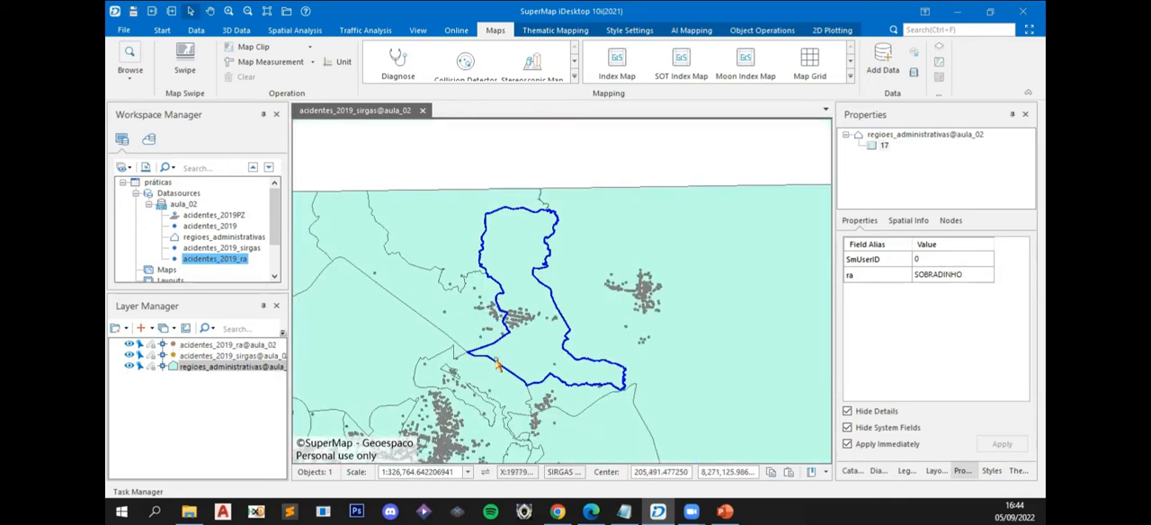
{"action": "left_click_drag", "start_coordinate": [500, 362], "coordinate": [567, 339]}
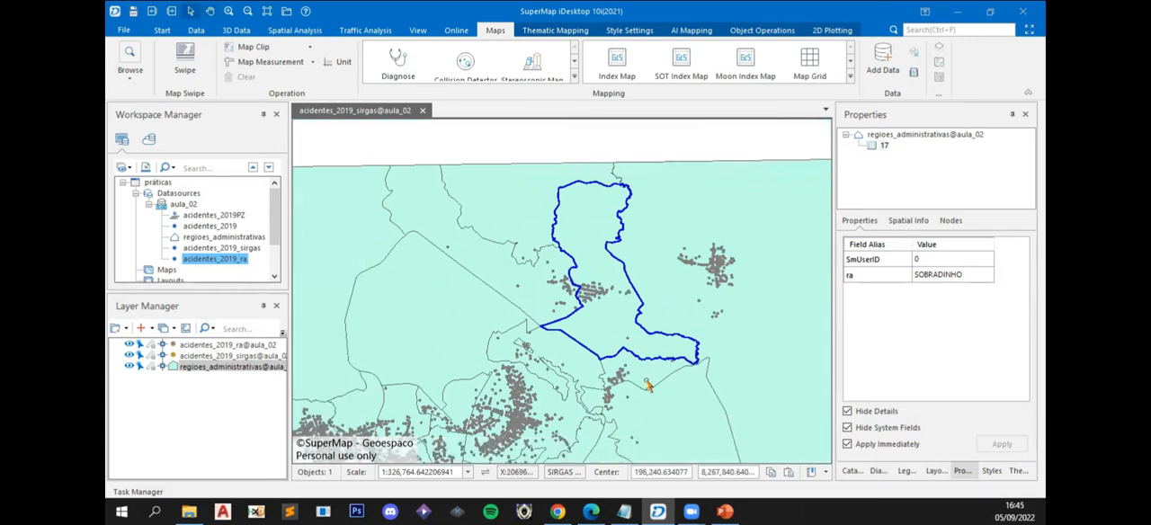
{"action": "scroll", "coordinate": [648, 385], "scroll_direction": "down", "scroll_amount": 3}
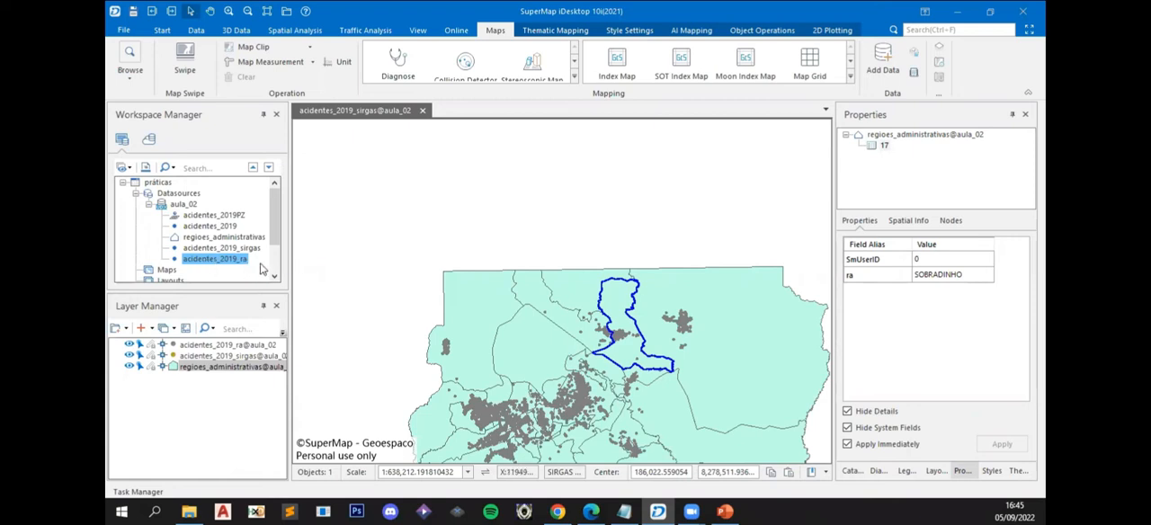
- Open the attribute table of acidentes_2019_ra, widen the ra column, and set up a Summarize Field operation grouped by ra
{"action": "right_click", "coordinate": [207, 259]}
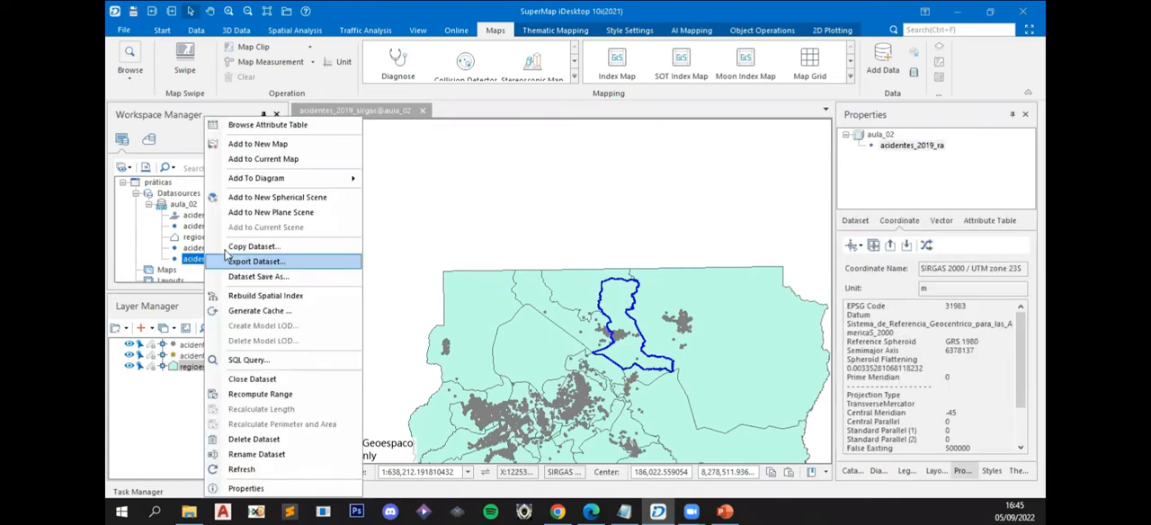
{"action": "left_click", "coordinate": [244, 133]}
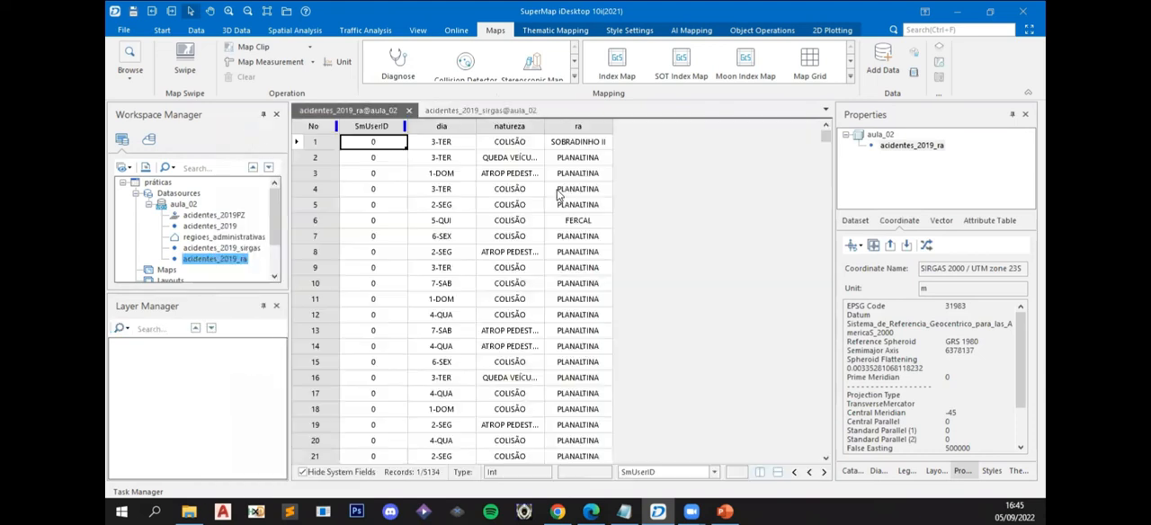
{"action": "left_click_drag", "start_coordinate": [612, 126], "coordinate": [644, 126]}
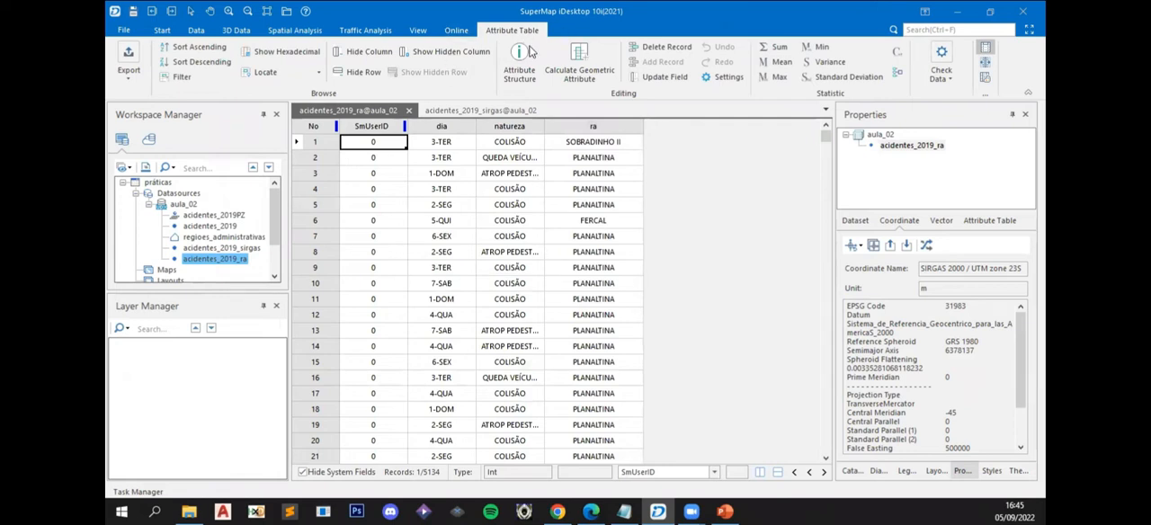
{"action": "left_click", "coordinate": [900, 77]}
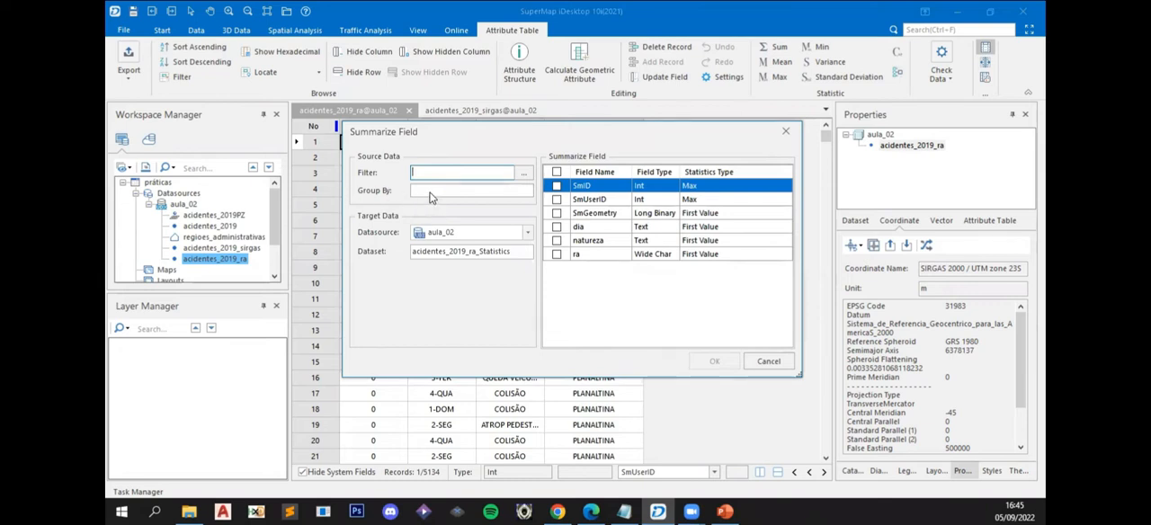
{"action": "left_click", "coordinate": [430, 192]}
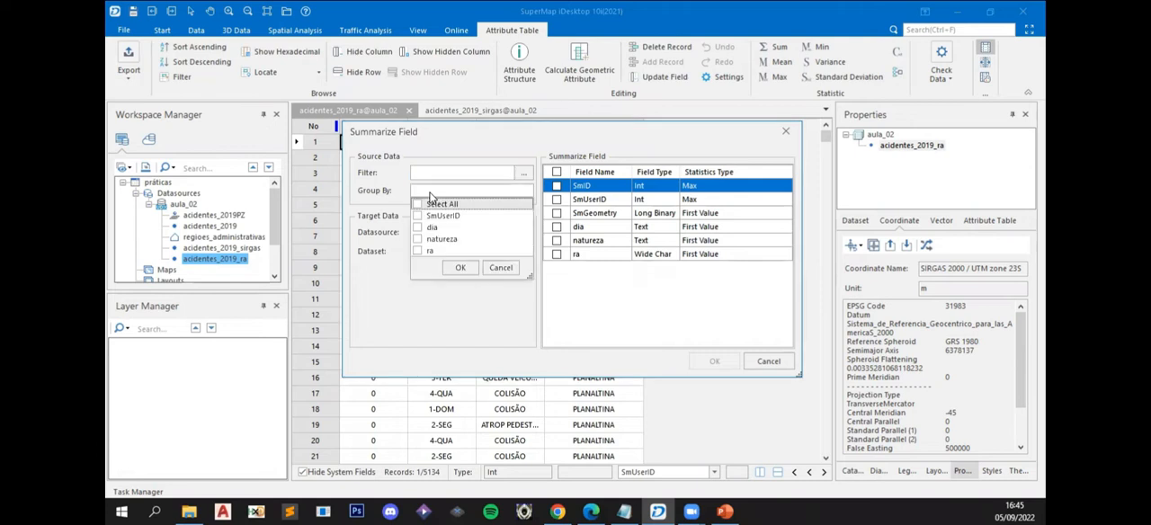
{"action": "left_click", "coordinate": [417, 252]}
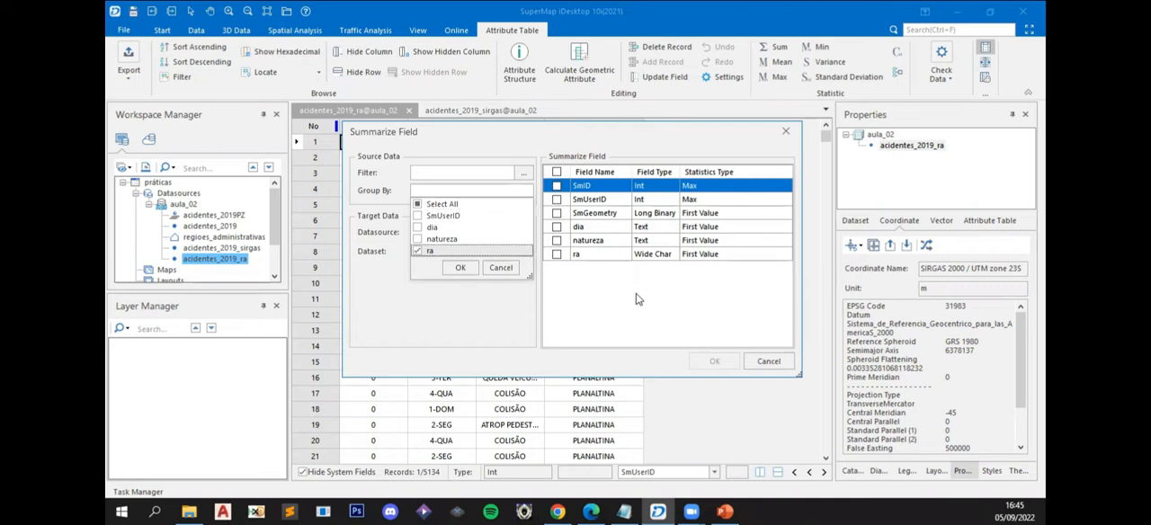
{"action": "left_click", "coordinate": [636, 298]}
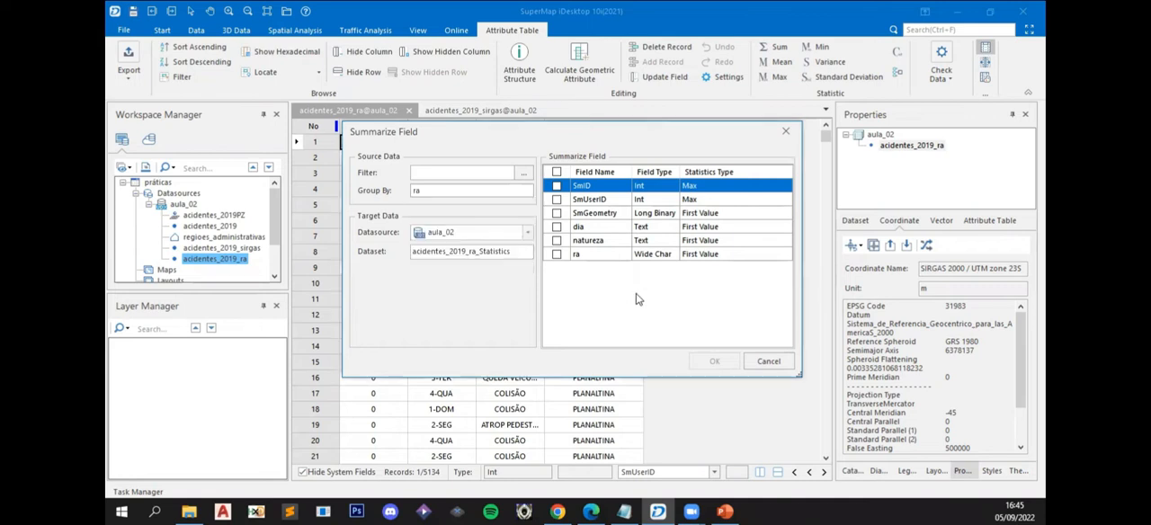
- Include SmUserID as the summarized field and clear its Max statistic so no statistics type is selected
{"action": "left_click", "coordinate": [591, 199]}
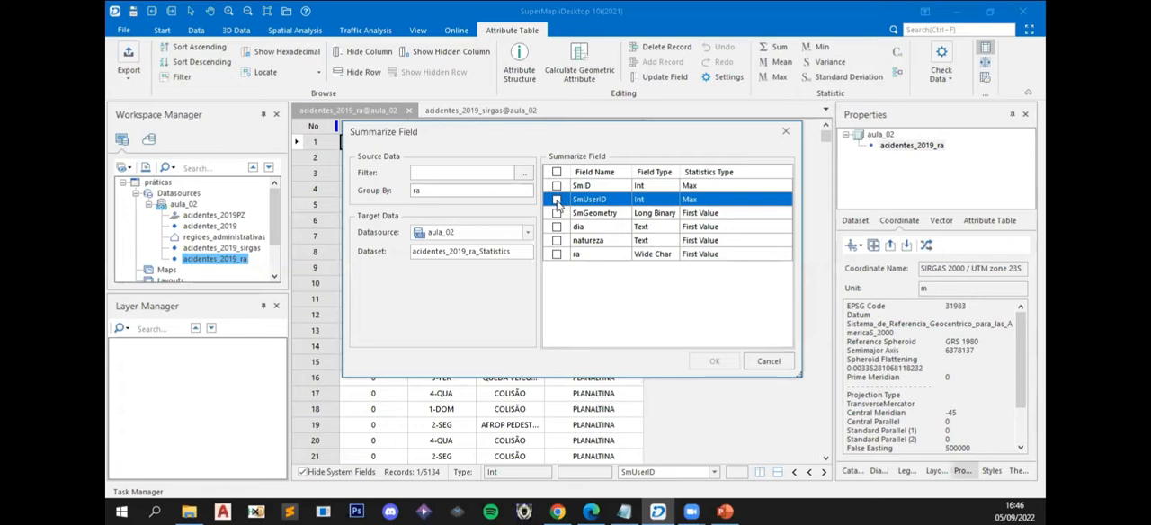
{"action": "left_click", "coordinate": [557, 199]}
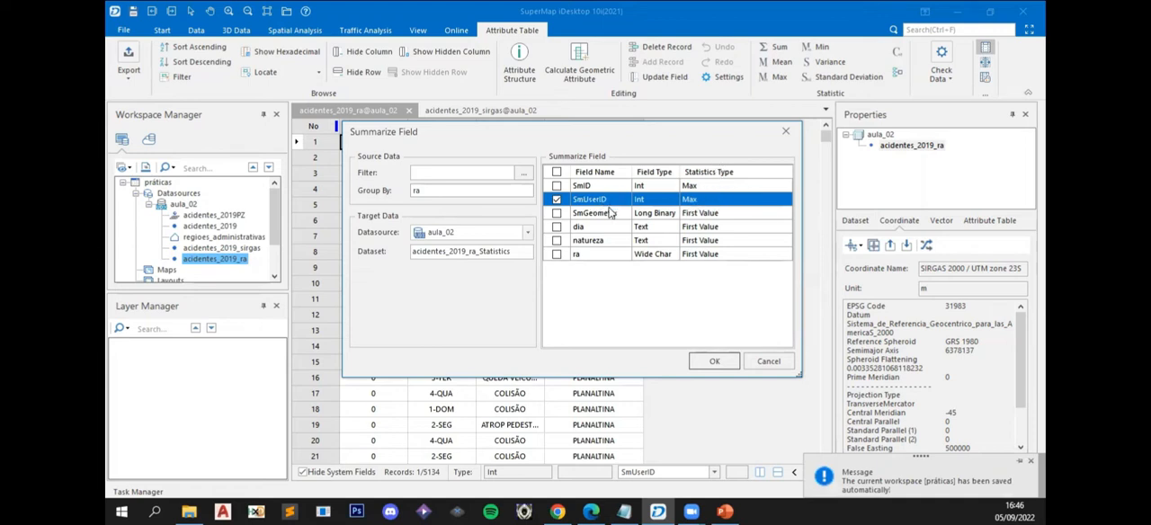
{"action": "left_click", "coordinate": [695, 202]}
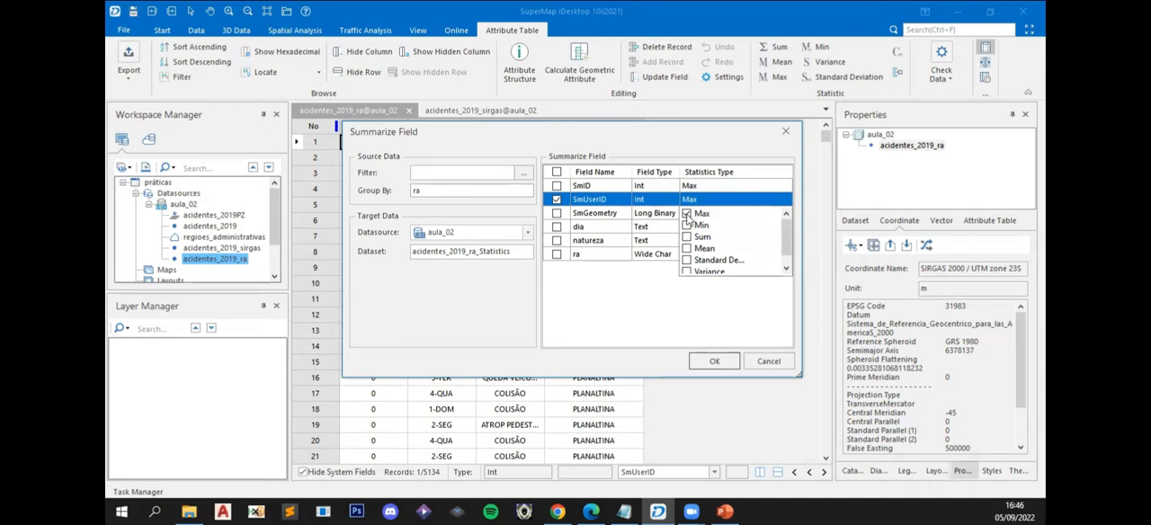
{"action": "left_click", "coordinate": [687, 214]}
{"action": "left_click", "coordinate": [603, 299]}
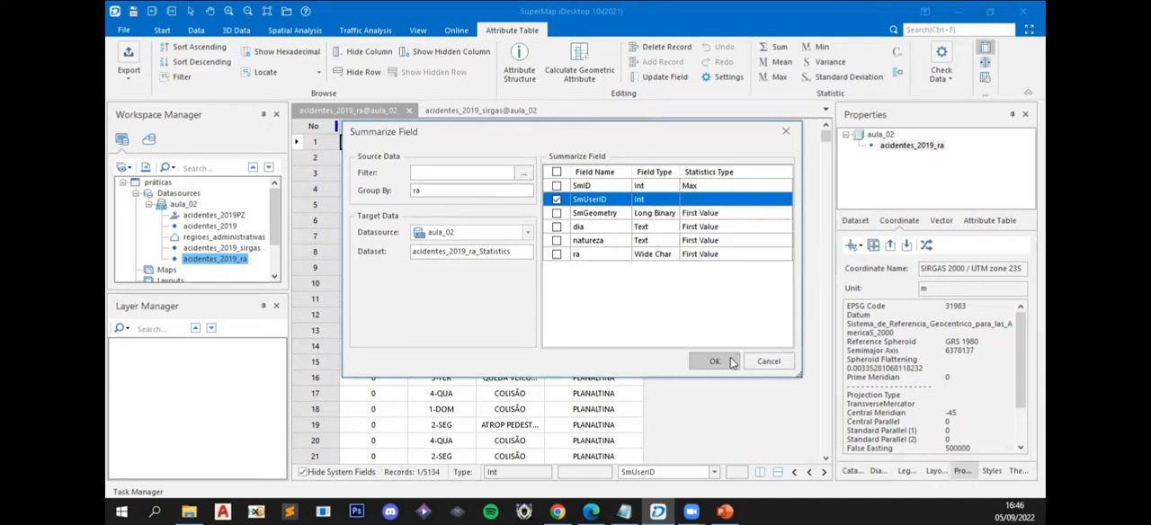
- Name the summary result dataset acidentes_2019_ra_total and run the field summary
{"action": "left_click", "coordinate": [479, 250]}
{"action": "left_click_drag", "start_coordinate": [480, 251], "coordinate": [608, 255]}
{"action": "type", "text": "tot"}
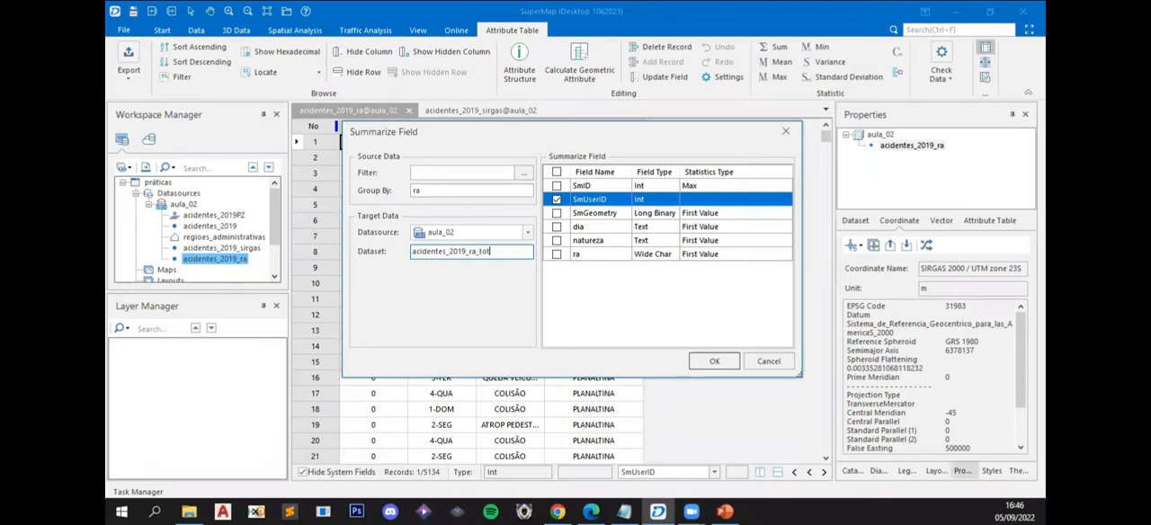
{"action": "type", "text": "al"}
{"action": "left_click", "coordinate": [706, 364]}
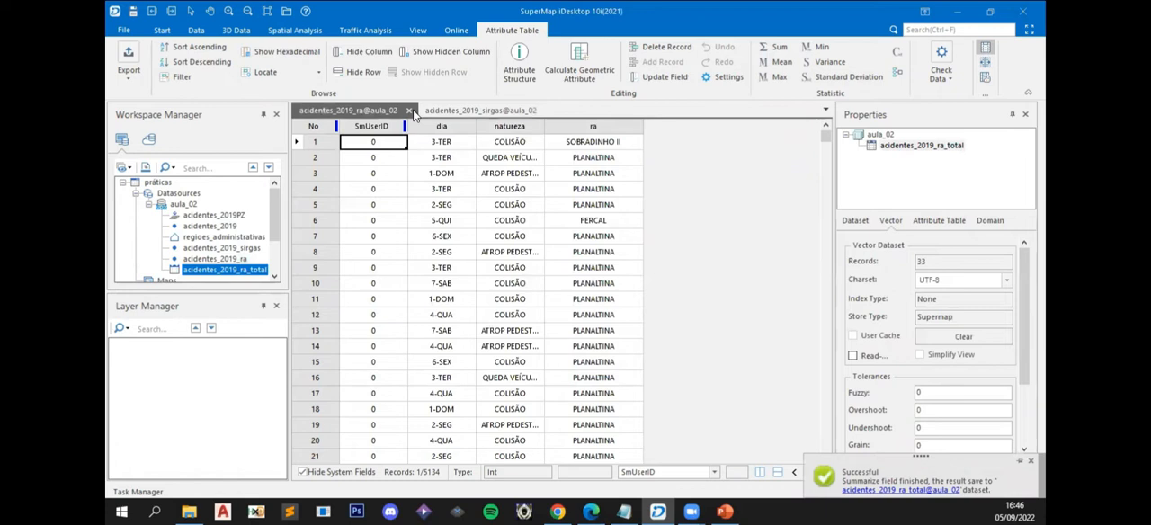
- Close the acidentes_2019_ra table and open the attribute table of acidentes_2019_ra_total
{"action": "left_click", "coordinate": [410, 111]}
{"action": "right_click", "coordinate": [209, 269]}
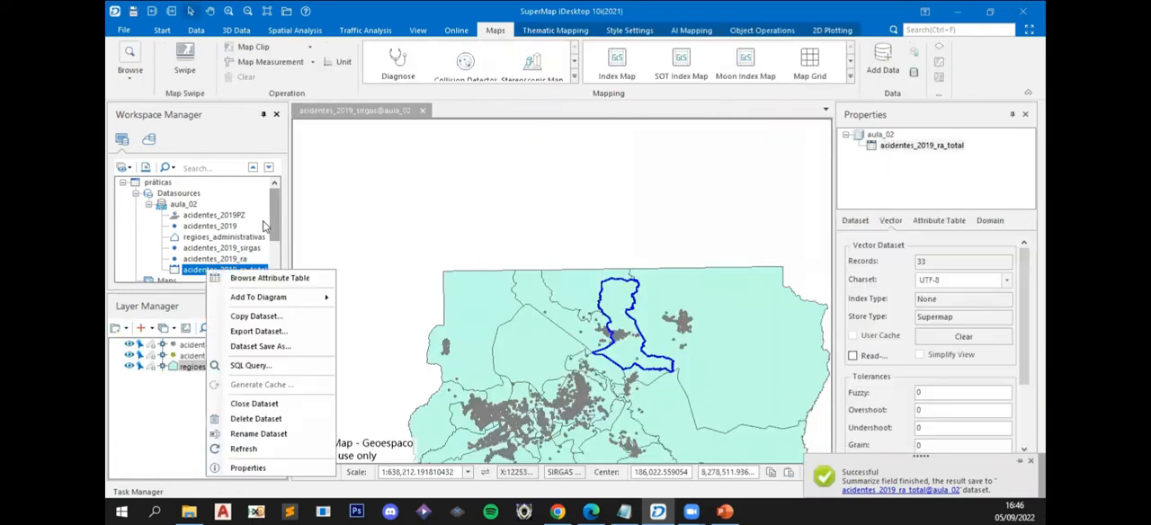
{"action": "left_click", "coordinate": [266, 278]}
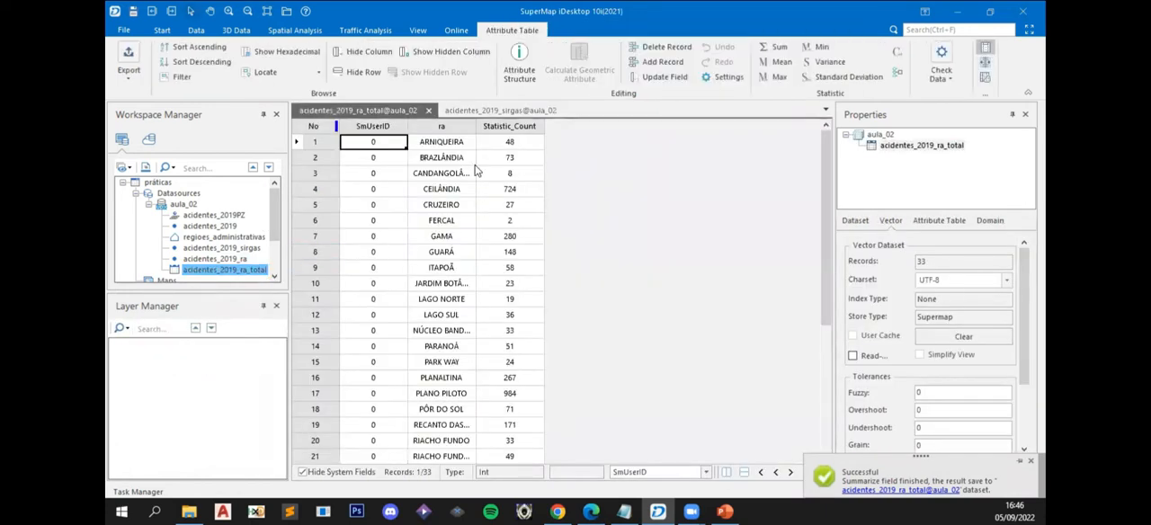
- Sort the acidentes_2019_ra_total table by Statistic_Count in descending order and select the first three records
{"action": "mouse_move", "coordinate": [828, 178]}
{"action": "left_mouse_down"}
{"action": "mouse_move", "coordinate": [815, 232]}
{"action": "mouse_move", "coordinate": [815, 169]}
{"action": "left_mouse_up"}
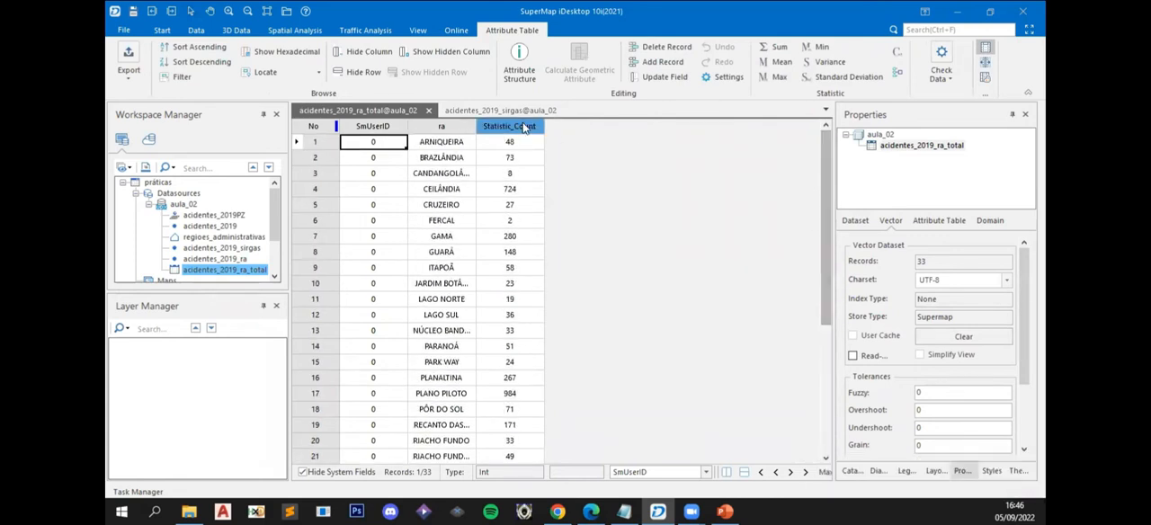
{"action": "right_click", "coordinate": [522, 126]}
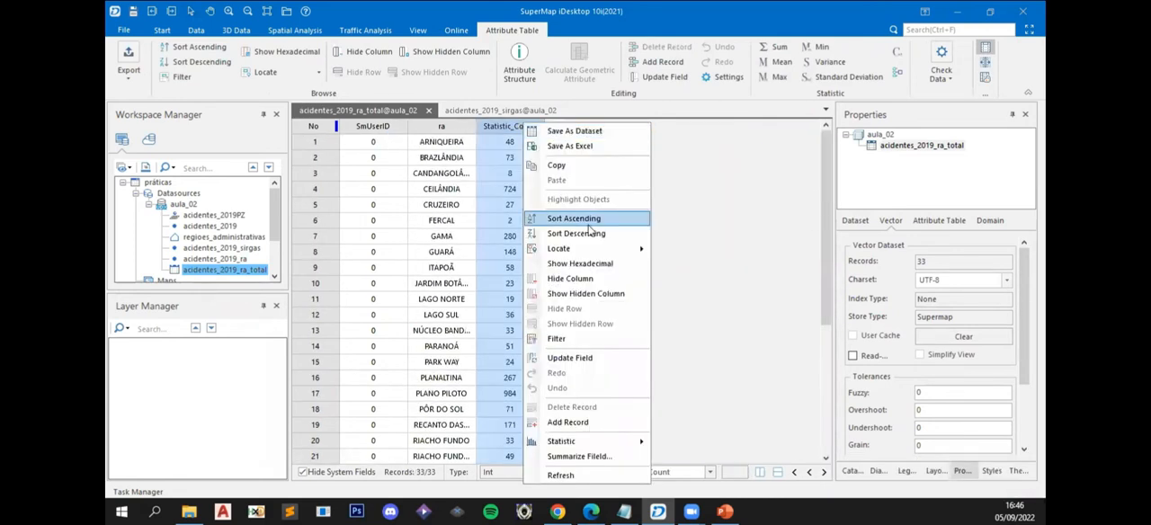
{"action": "left_click", "coordinate": [450, 128]}
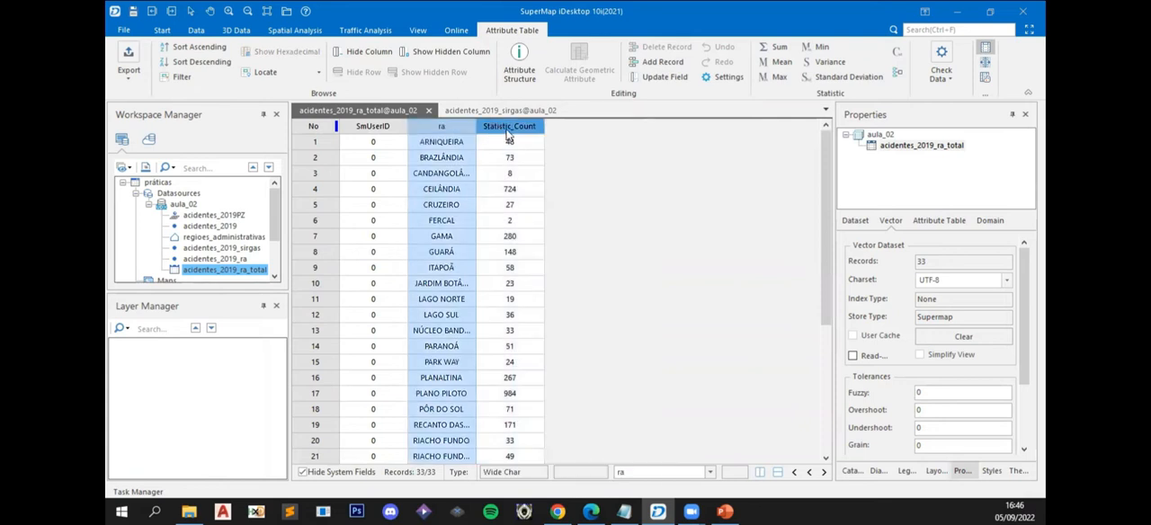
{"action": "left_click", "coordinate": [510, 127]}
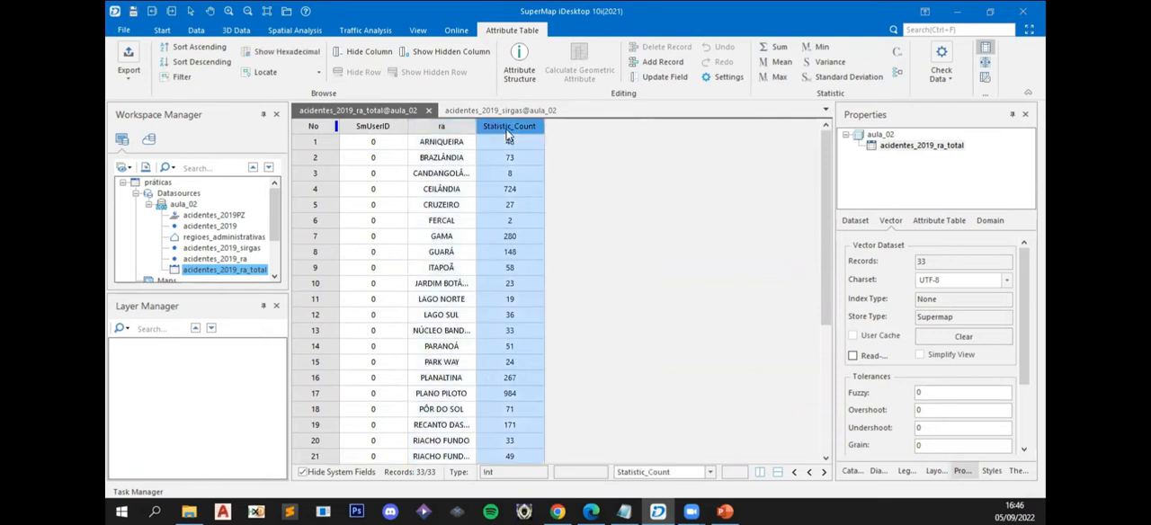
{"action": "right_click", "coordinate": [506, 130]}
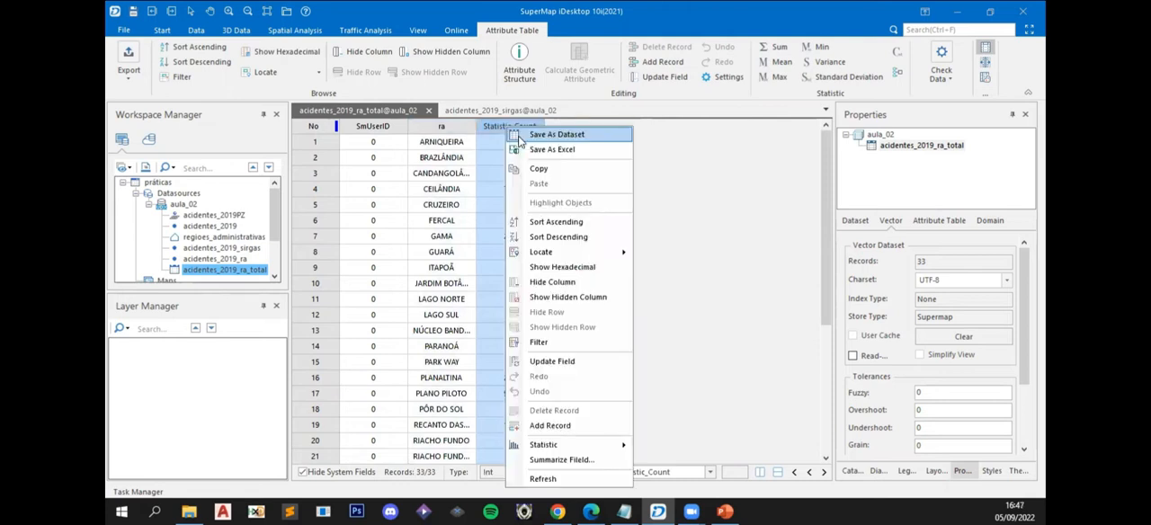
{"action": "left_click", "coordinate": [573, 239]}
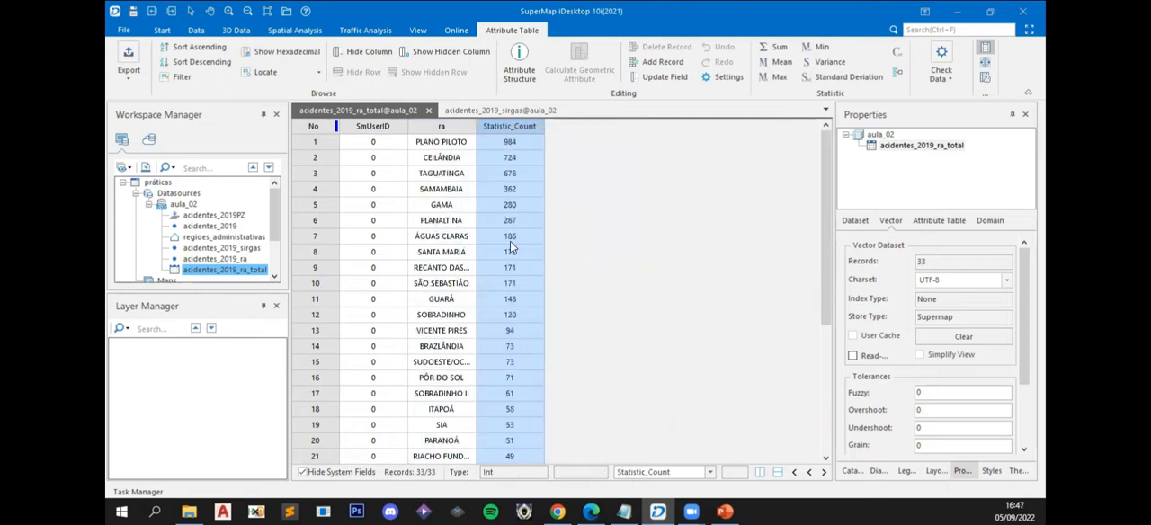
{"action": "right_click", "coordinate": [513, 125]}
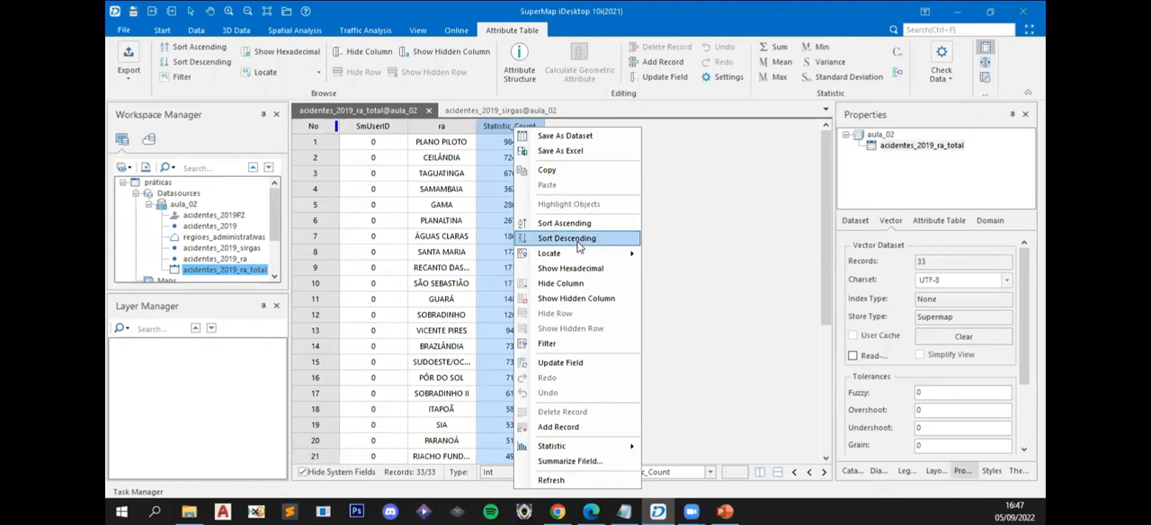
{"action": "left_click", "coordinate": [579, 239]}
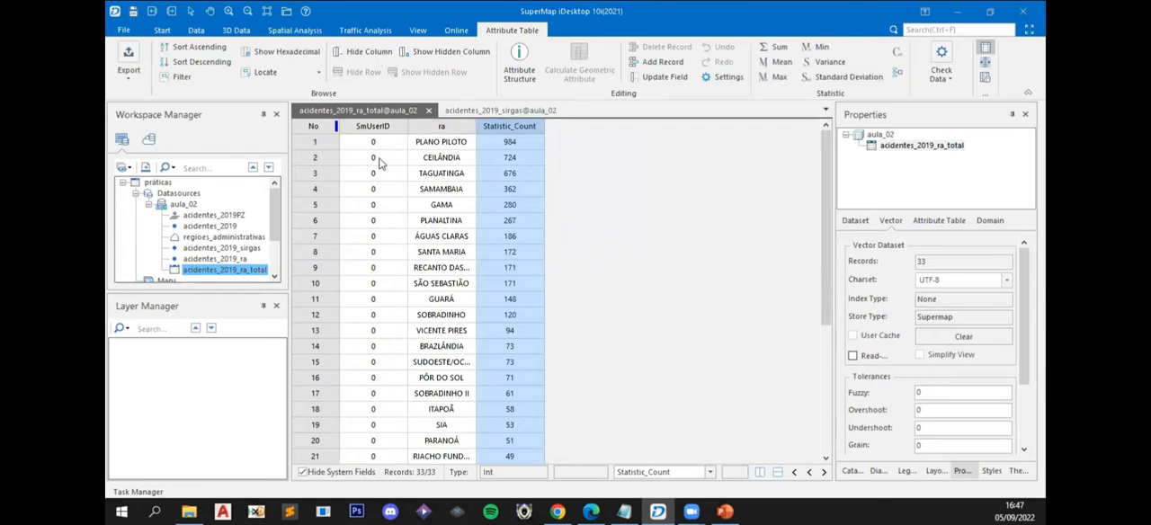
{"action": "left_click_drag", "start_coordinate": [313, 145], "coordinate": [389, 177]}
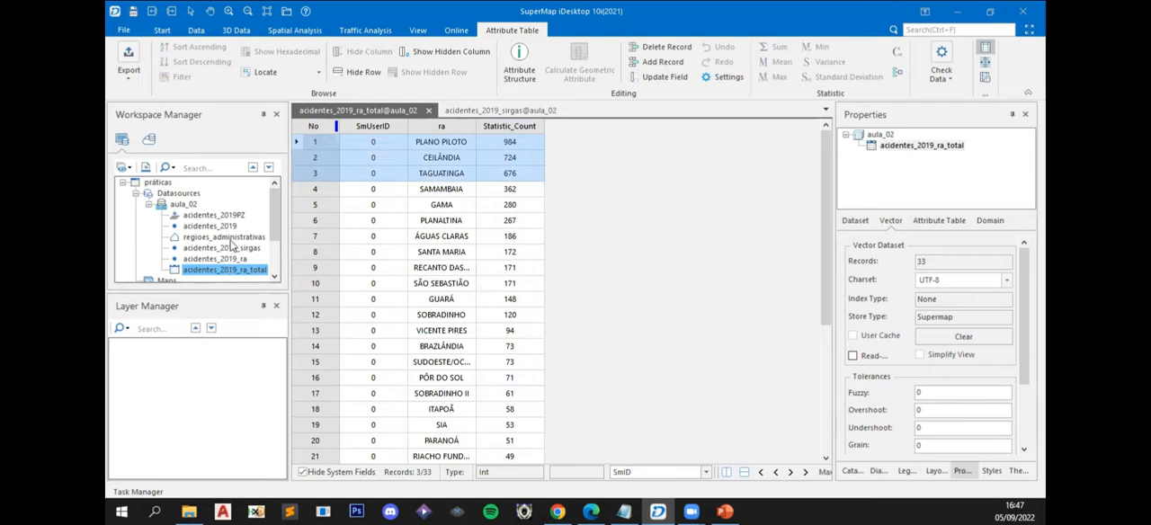
- Set up an Append Column operation with regioes_administrativas as the target dataset and acidentes_2019_ra_total as the source dataset
{"action": "left_click", "coordinate": [190, 238]}
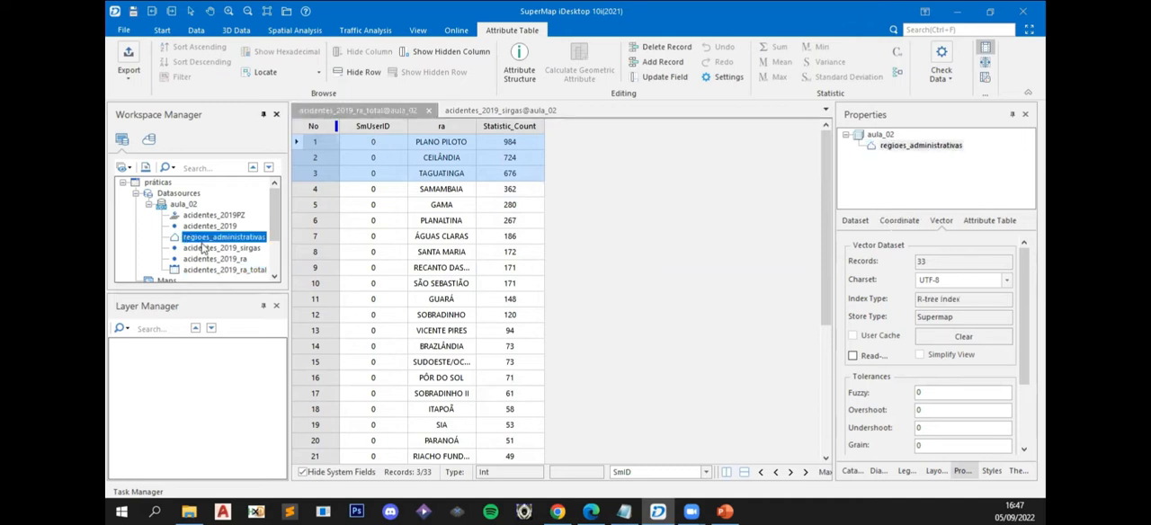
{"action": "left_click", "coordinate": [216, 273]}
{"action": "left_click", "coordinate": [206, 237]}
{"action": "left_click", "coordinate": [197, 31]}
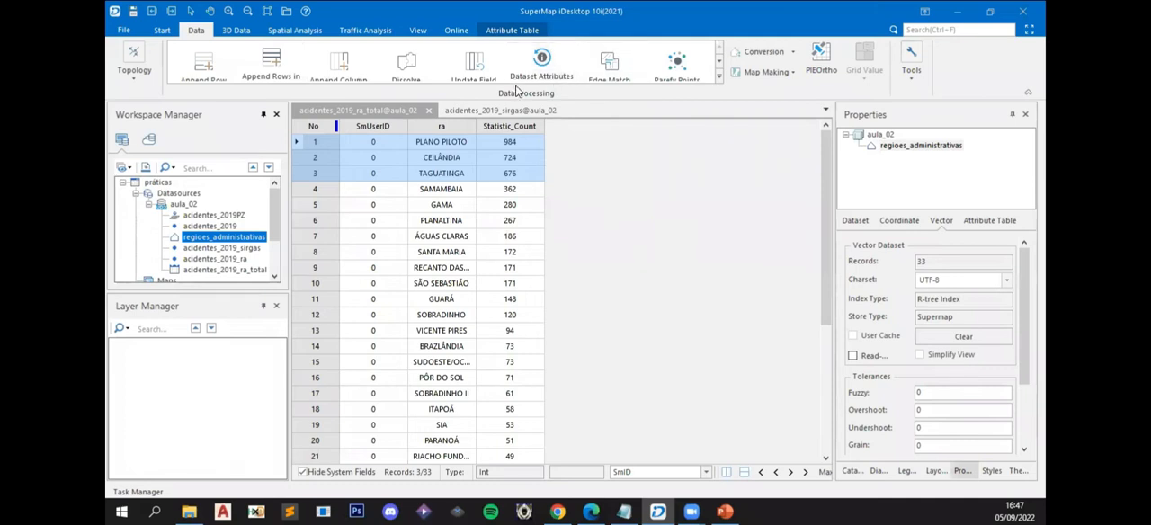
{"action": "left_click", "coordinate": [720, 79]}
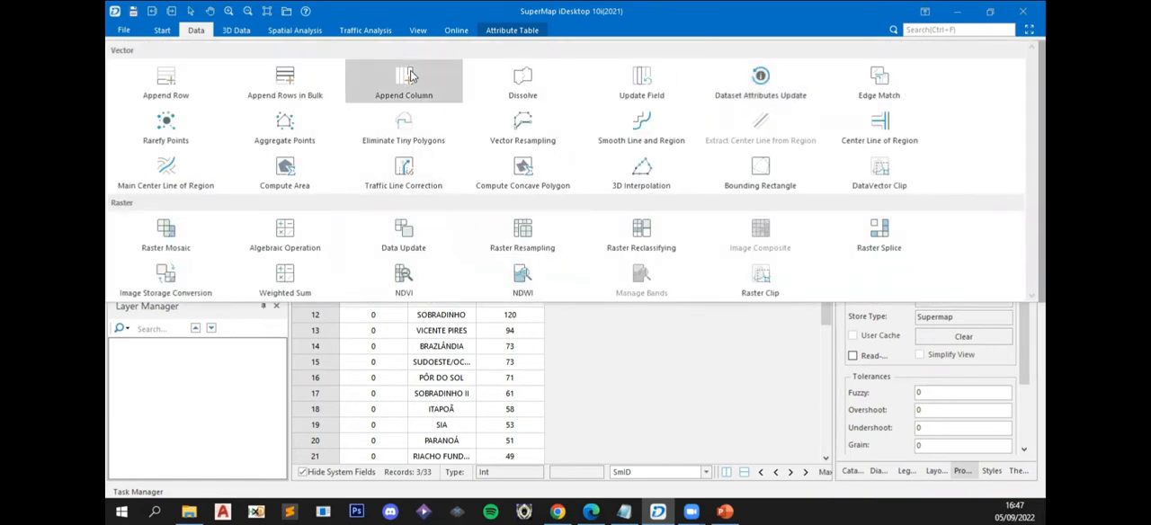
{"action": "left_click", "coordinate": [411, 75]}
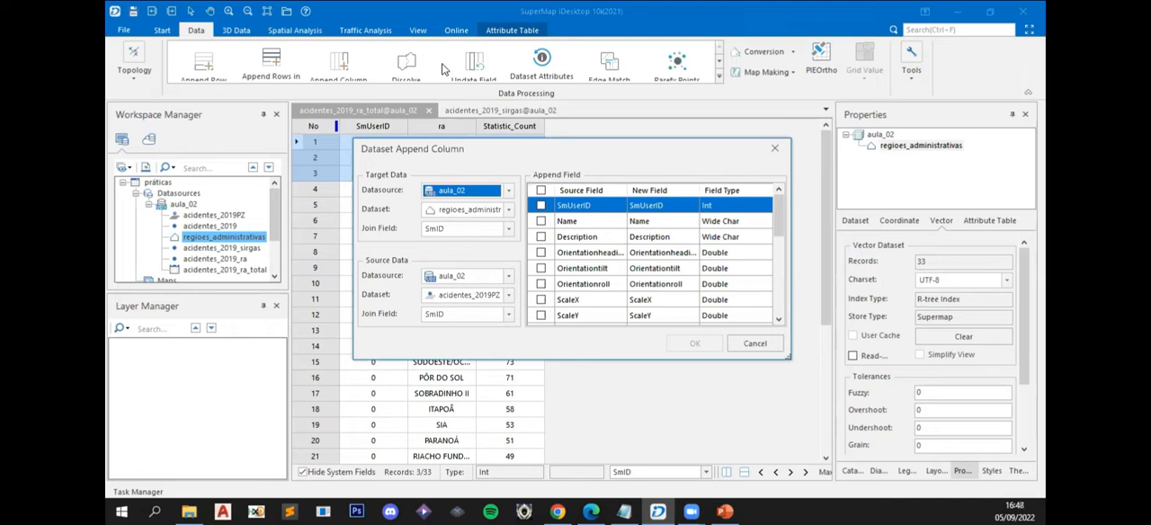
{"action": "left_click", "coordinate": [509, 210]}
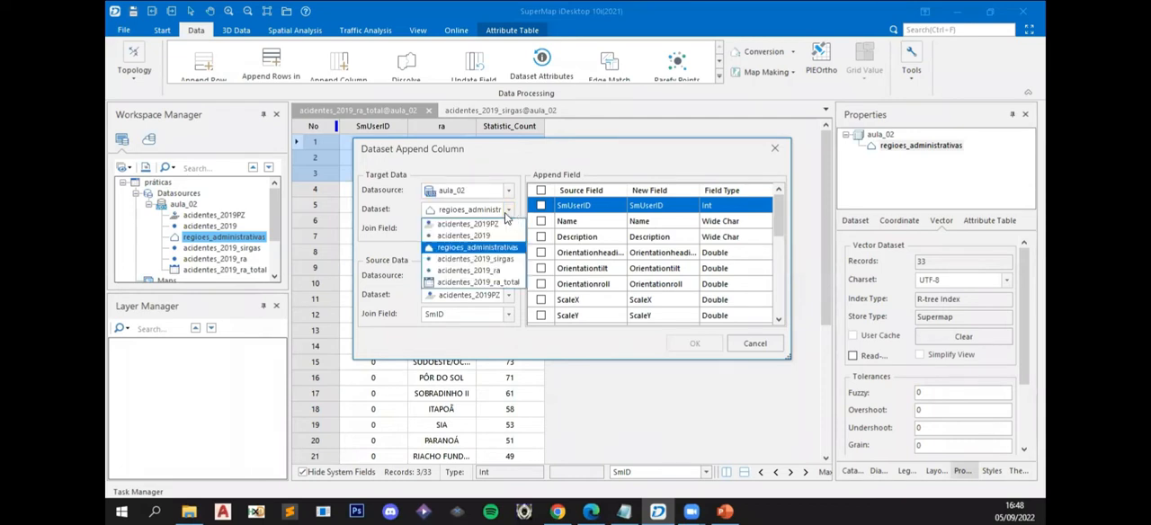
{"action": "left_click", "coordinate": [507, 214]}
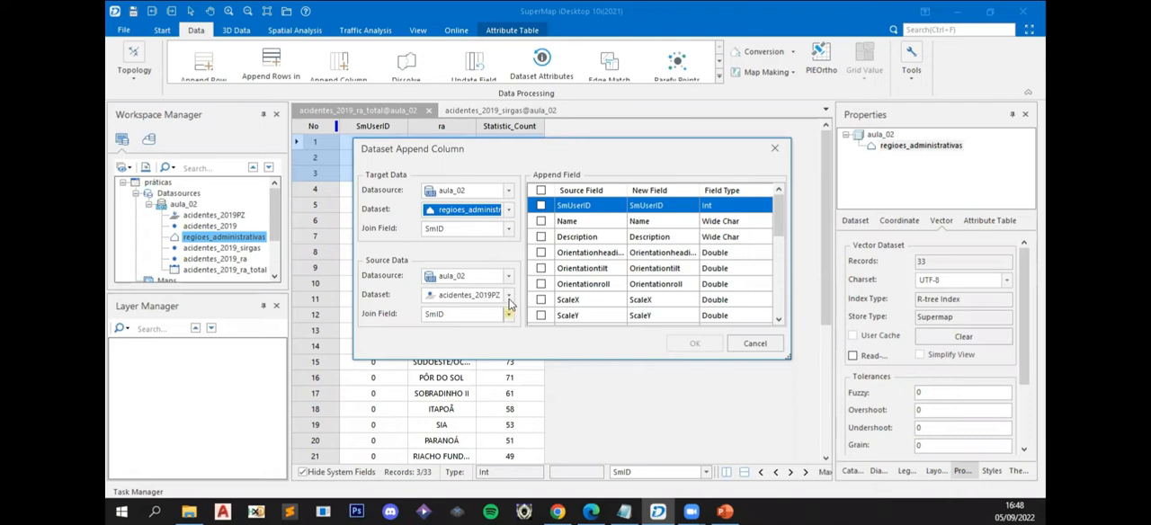
{"action": "left_click", "coordinate": [508, 300]}
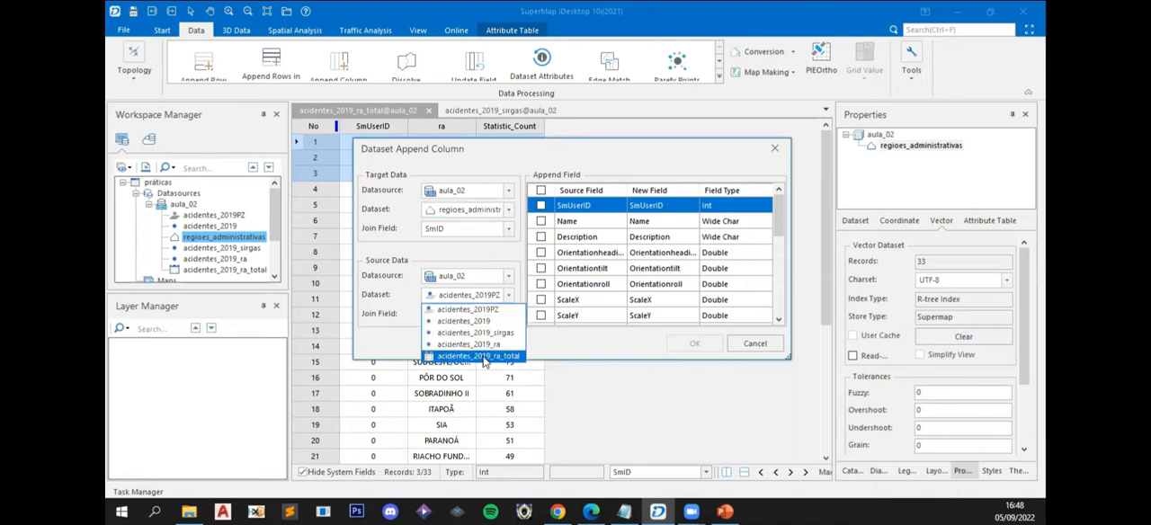
{"action": "left_click", "coordinate": [483, 357]}
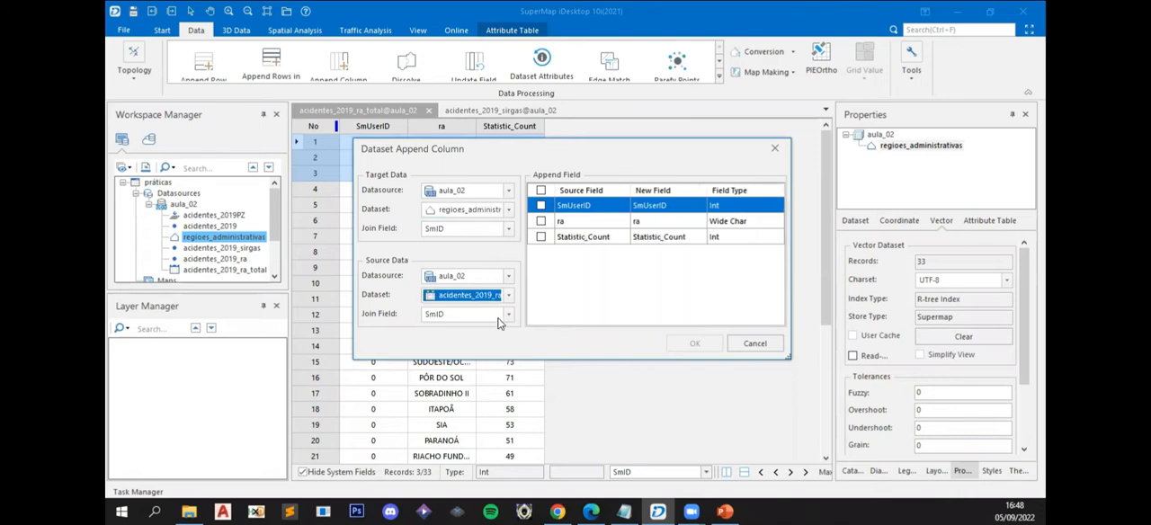
- Join the datasets on the ra field and append the Statistic_Count column to regioes_administrativas
{"action": "left_click", "coordinate": [444, 232]}
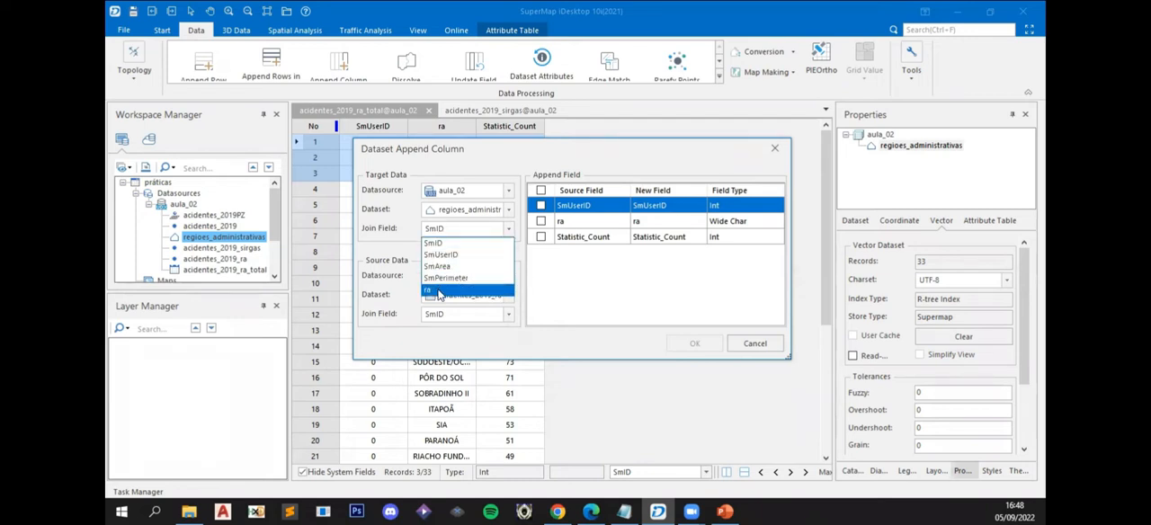
{"action": "left_click", "coordinate": [439, 291]}
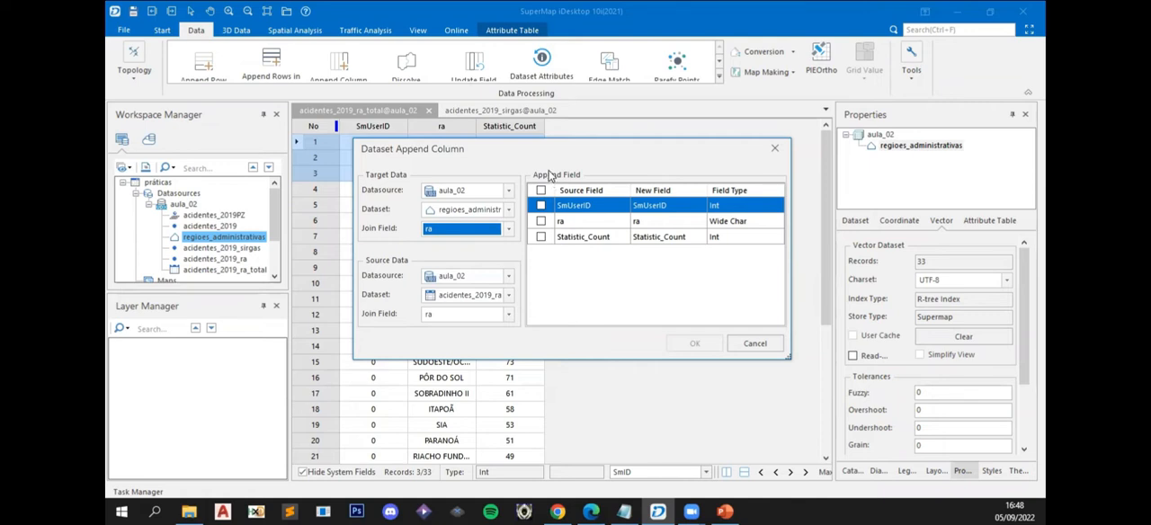
{"action": "left_click", "coordinate": [541, 238]}
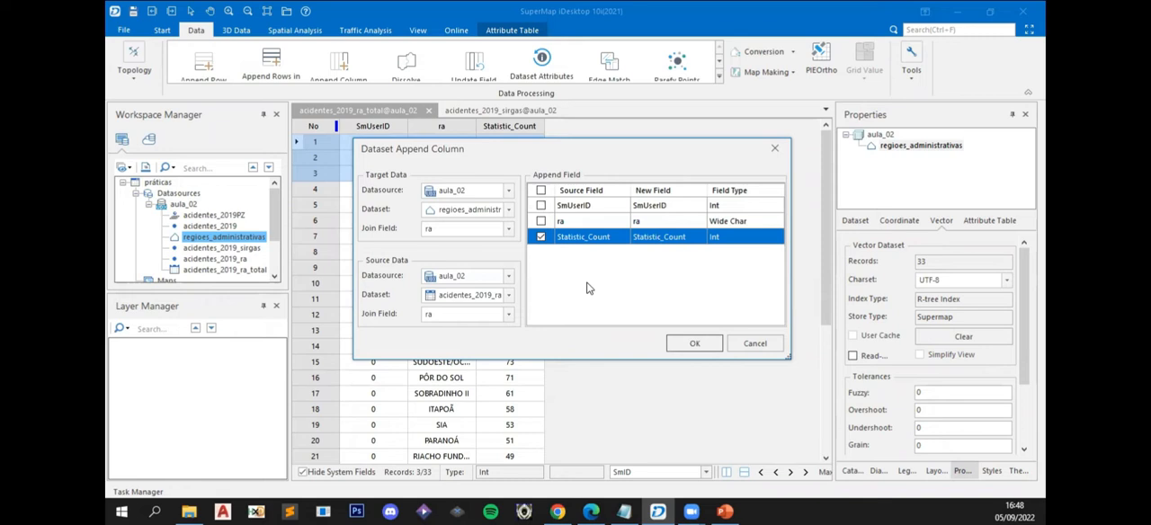
{"action": "left_click", "coordinate": [694, 347]}
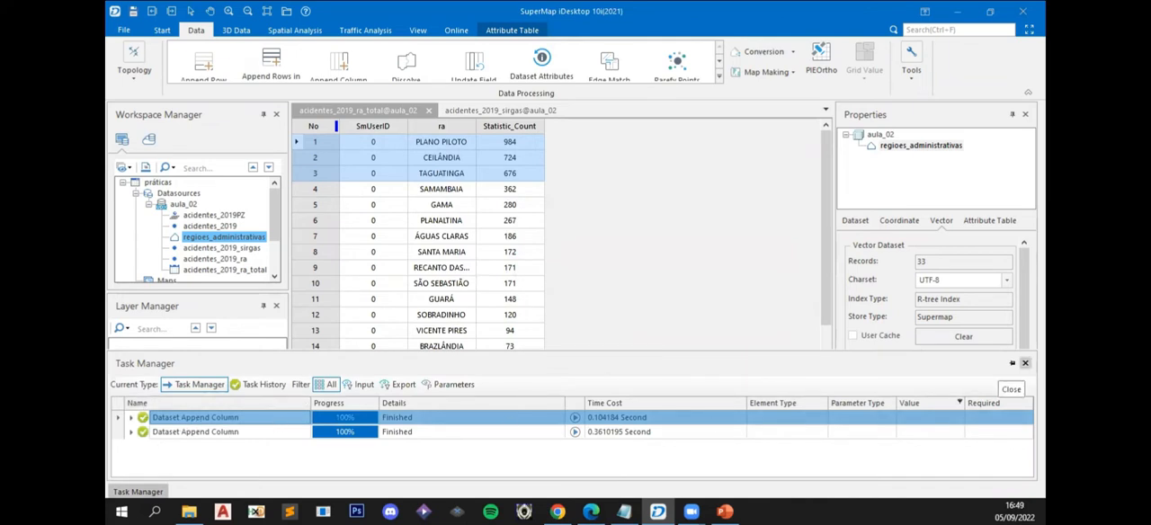
{"action": "left_click", "coordinate": [1024, 363]}
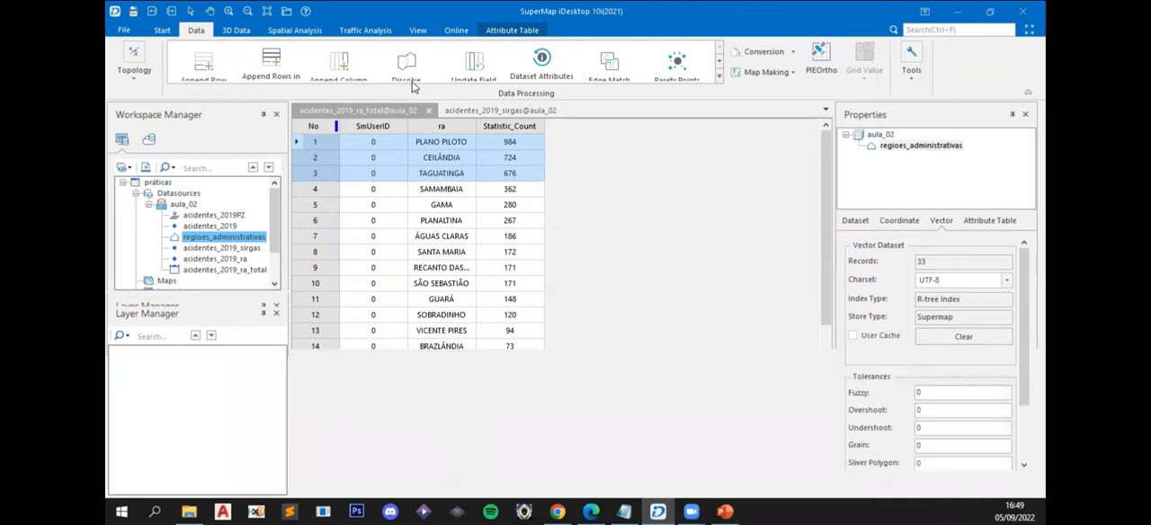
- Examine the Statistic_Count attribute of several administrative regions on the acidentes_2019_sirgas map, including Brazlândia and Plano Piloto
{"action": "left_click", "coordinate": [486, 109]}
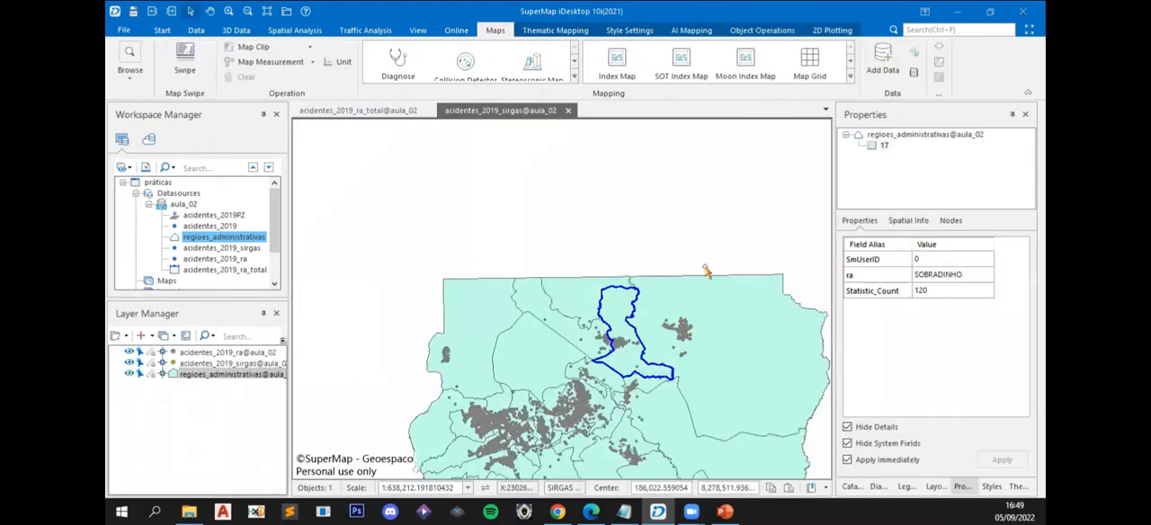
{"action": "left_click", "coordinate": [715, 304]}
{"action": "left_click", "coordinate": [623, 316]}
{"action": "left_click", "coordinate": [531, 349]}
{"action": "left_click", "coordinate": [467, 312]}
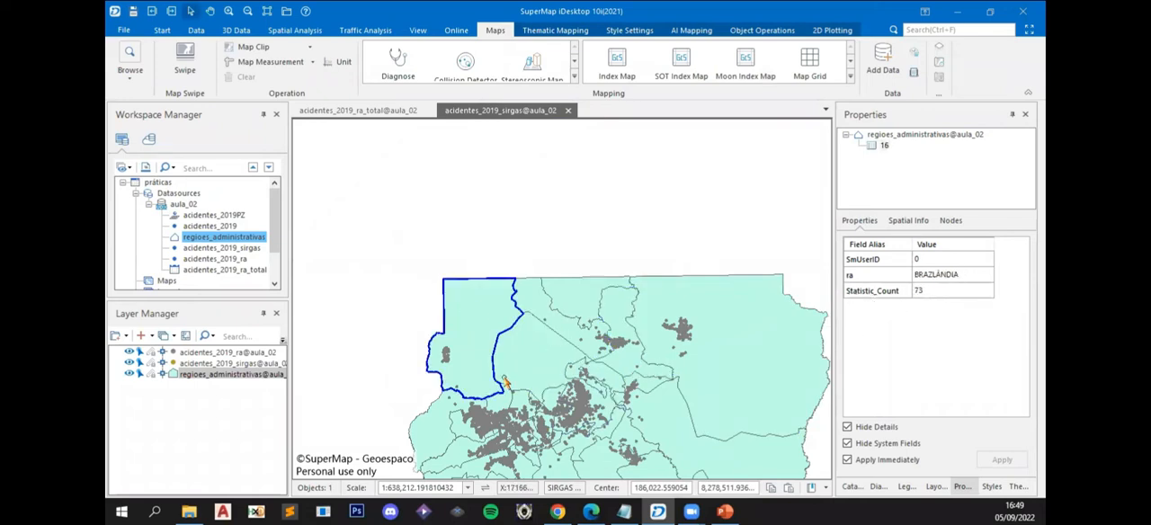
{"action": "left_click_drag", "start_coordinate": [508, 381], "coordinate": [469, 247]}
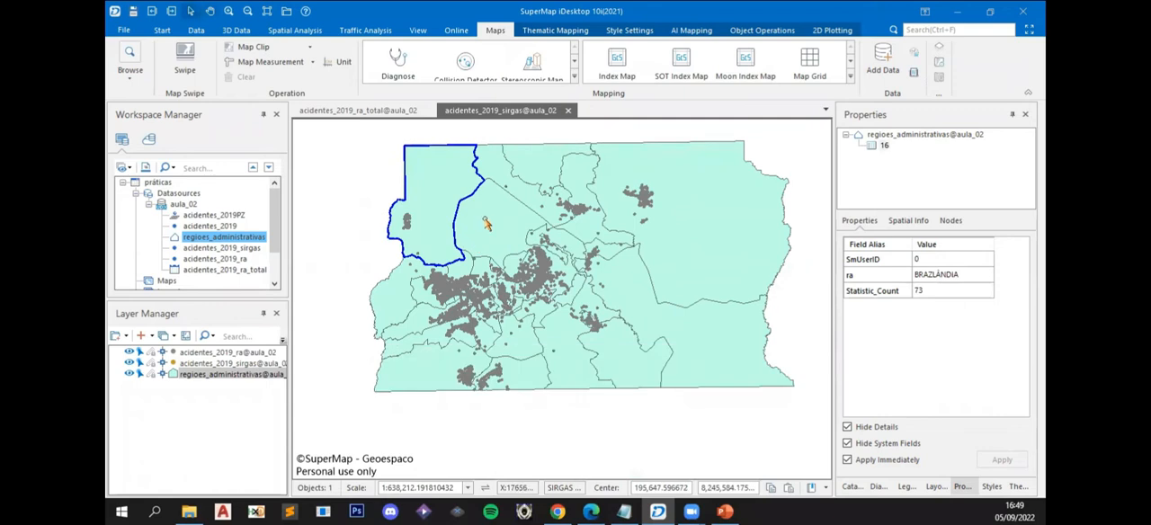
{"action": "left_click", "coordinate": [487, 223]}
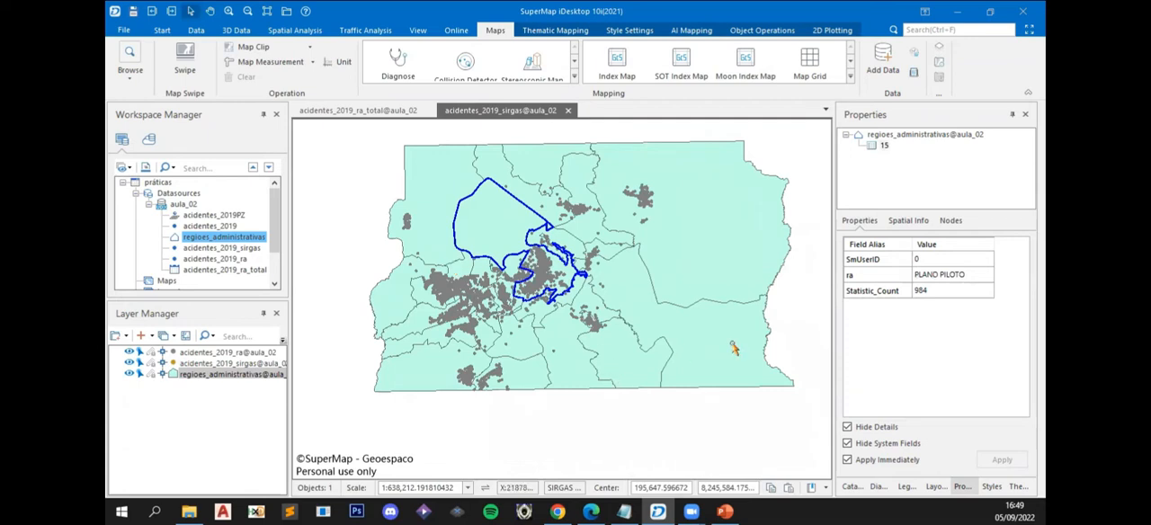
{"action": "left_click", "coordinate": [358, 236]}
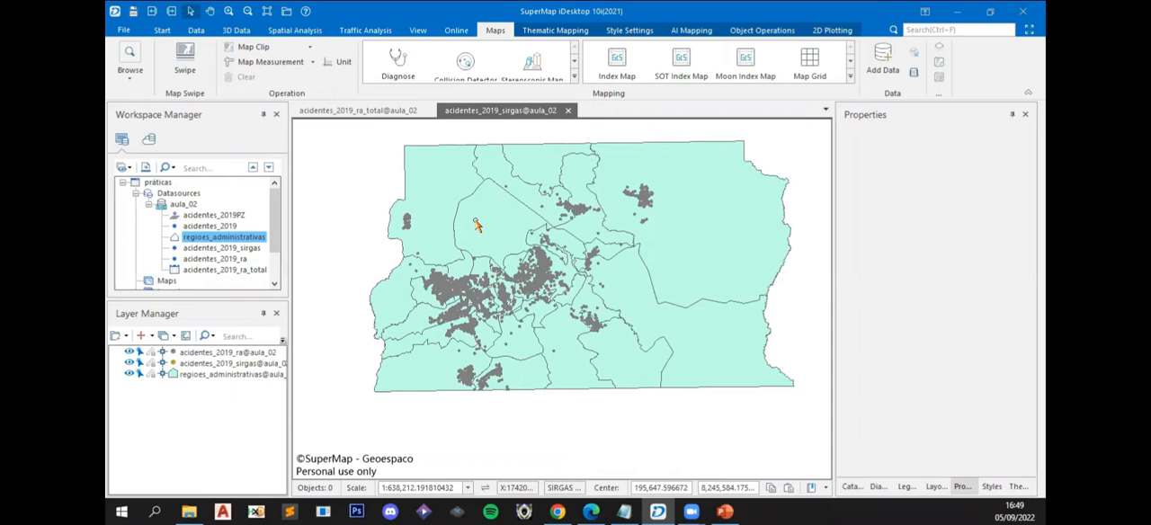
- Close the acidentes_2019_ra_total table and remove the acidentes_2019_ra and acidentes_2019_sirgas layers from the map
{"action": "left_click", "coordinate": [429, 111]}
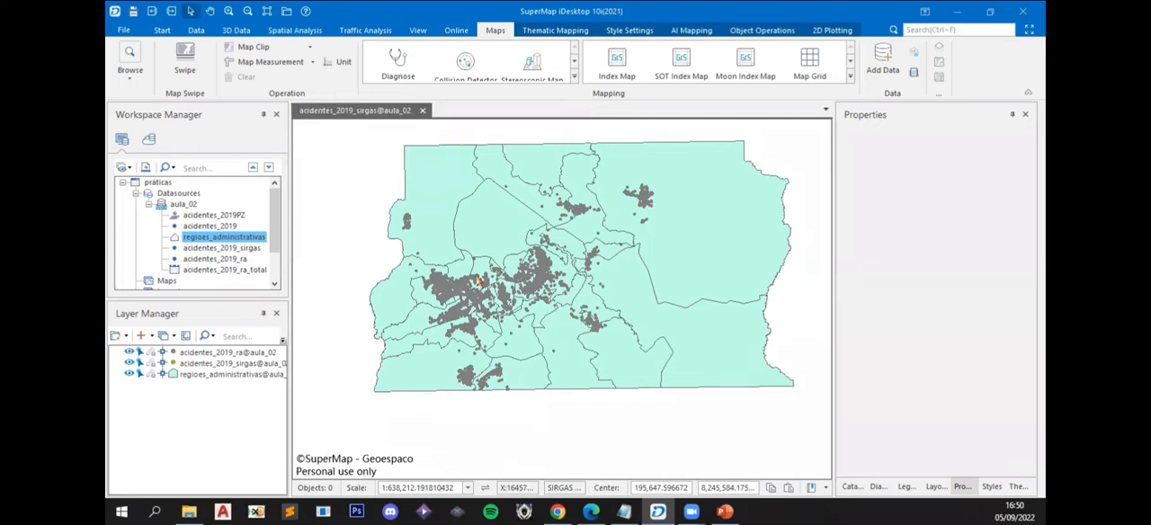
{"action": "left_click", "coordinate": [202, 371]}
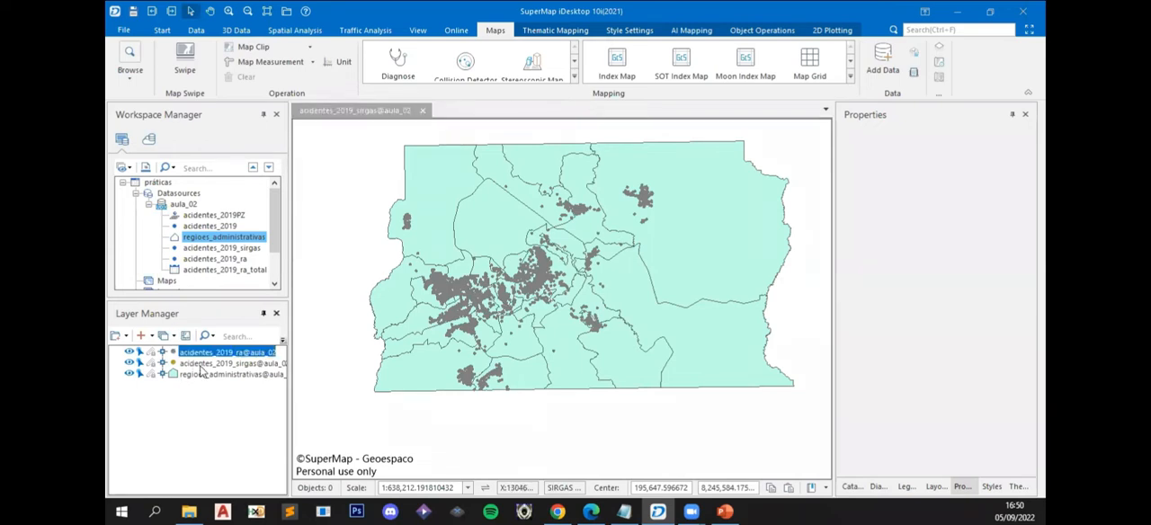
{"action": "left_click", "coordinate": [195, 364], "text": "shift"}
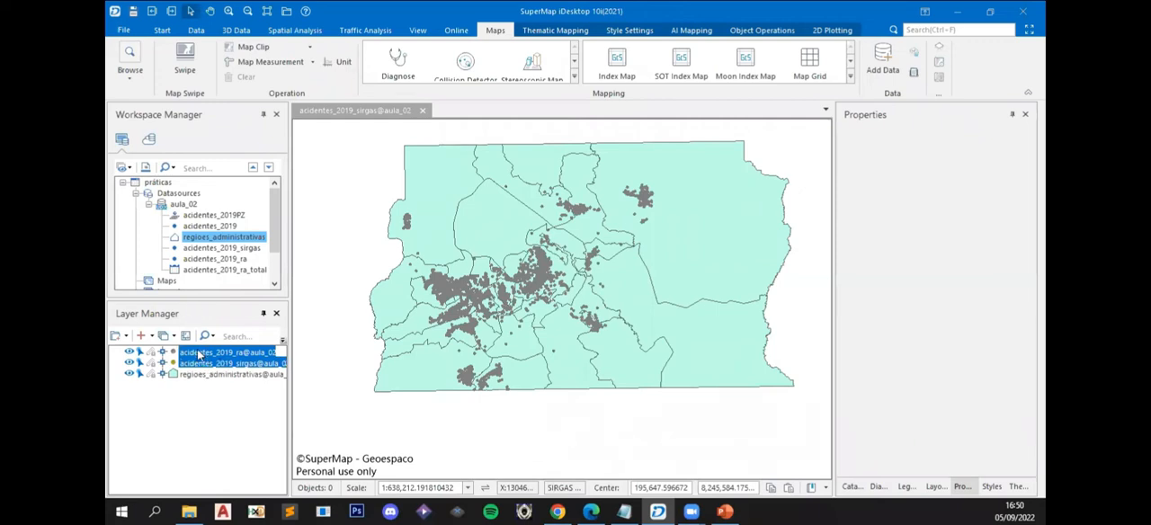
{"action": "right_click", "coordinate": [199, 355]}
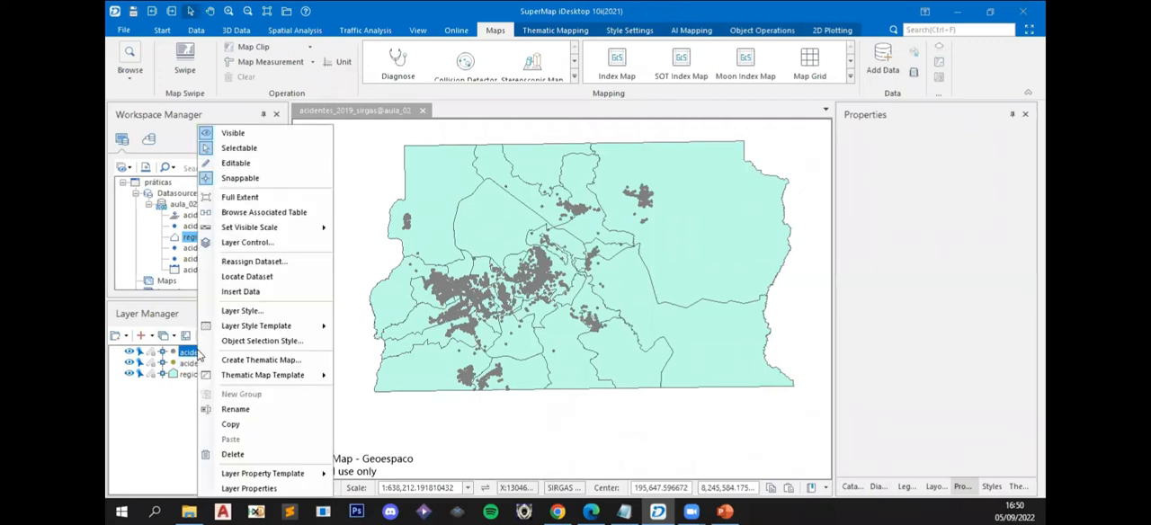
{"action": "left_click", "coordinate": [260, 455]}
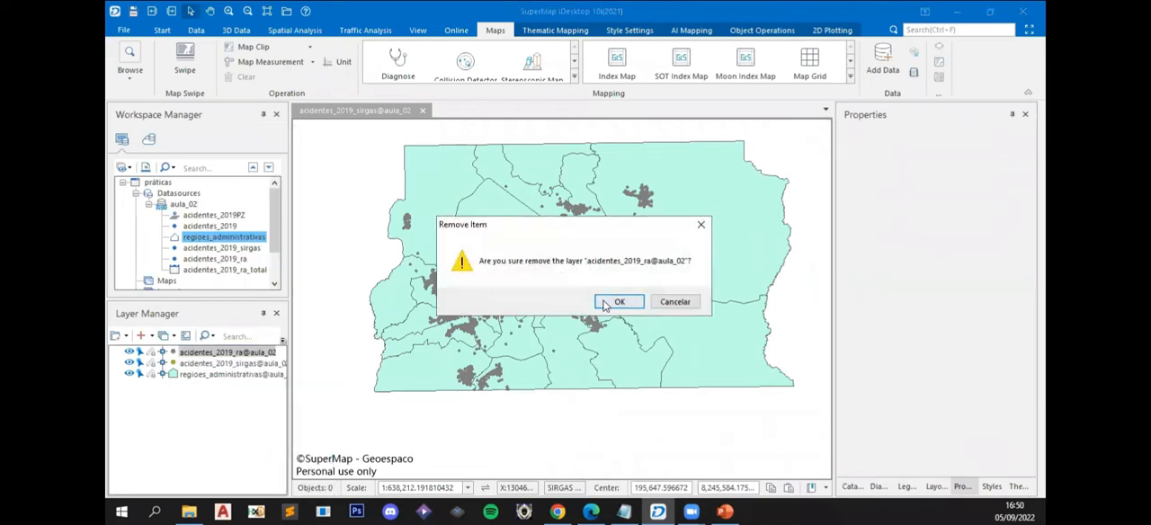
{"action": "left_click", "coordinate": [617, 302]}
{"action": "right_click", "coordinate": [221, 355]}
{"action": "left_click", "coordinate": [274, 455]}
{"action": "left_click", "coordinate": [573, 301]}
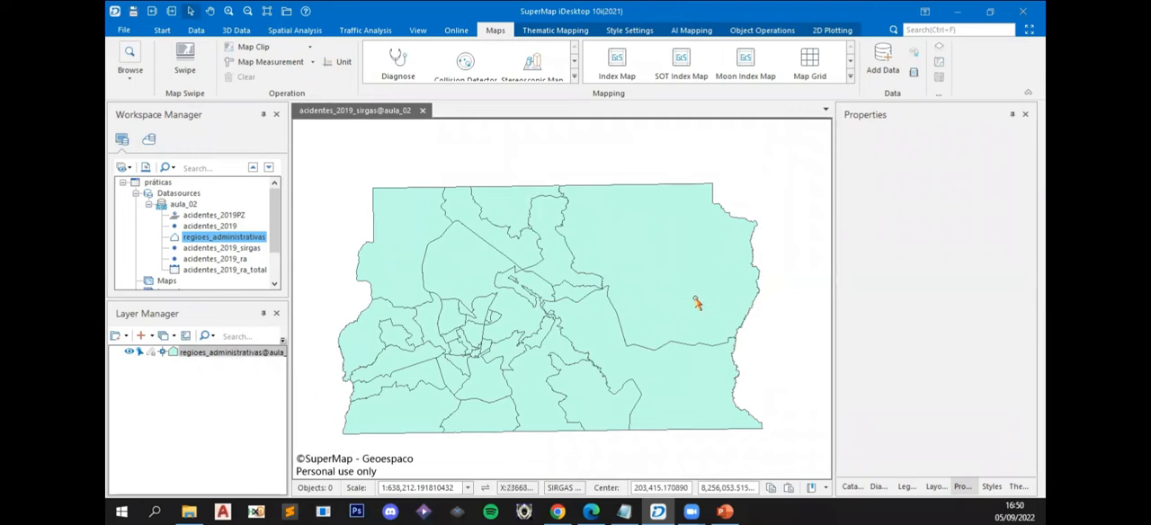
{"action": "left_click", "coordinate": [697, 306]}
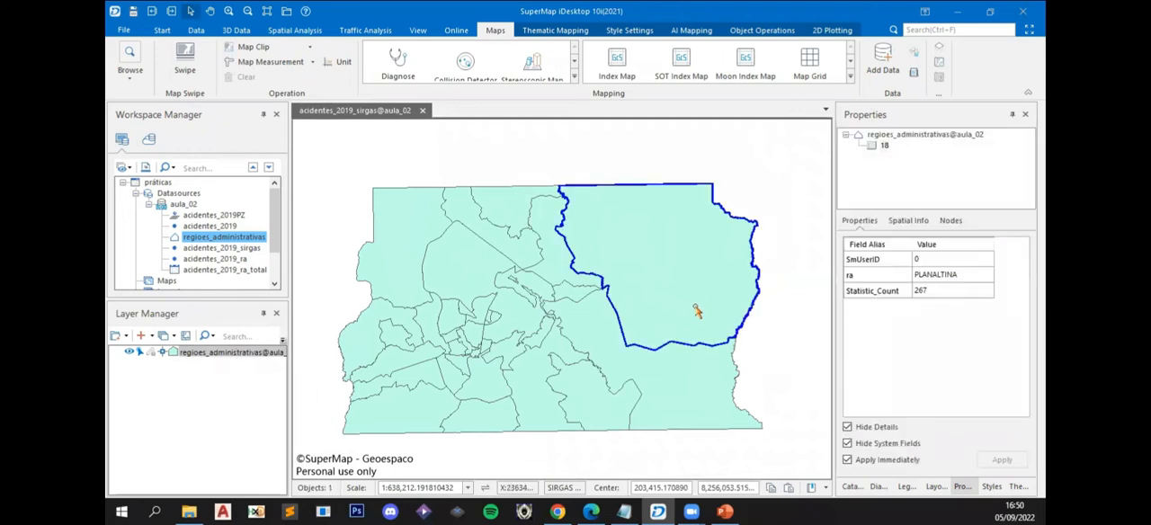
- Deselect the Planaltina region and rename the regioes_administrativas layer to Região
{"action": "left_click", "coordinate": [739, 185]}
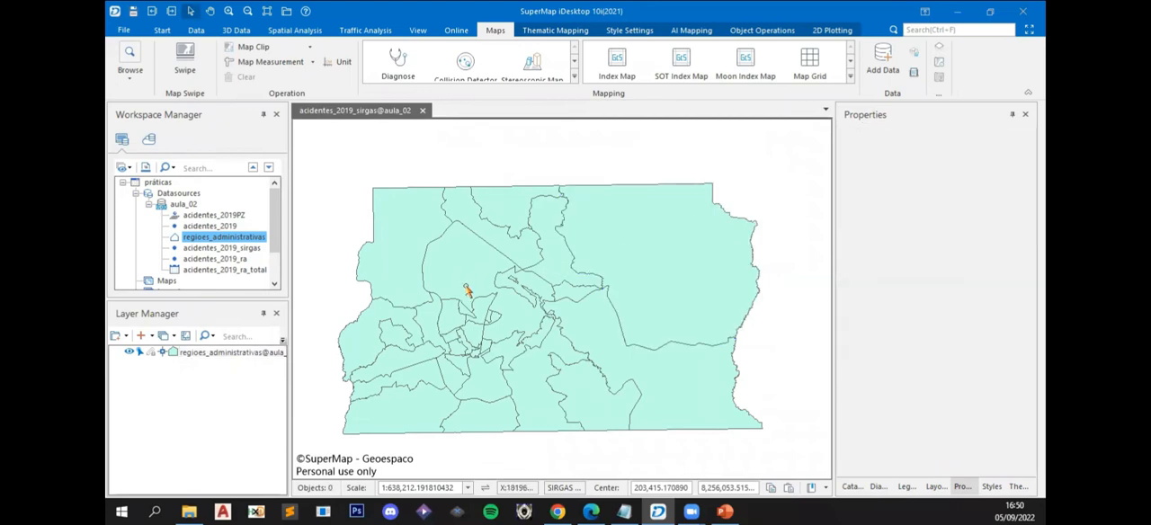
{"action": "right_click", "coordinate": [191, 355]}
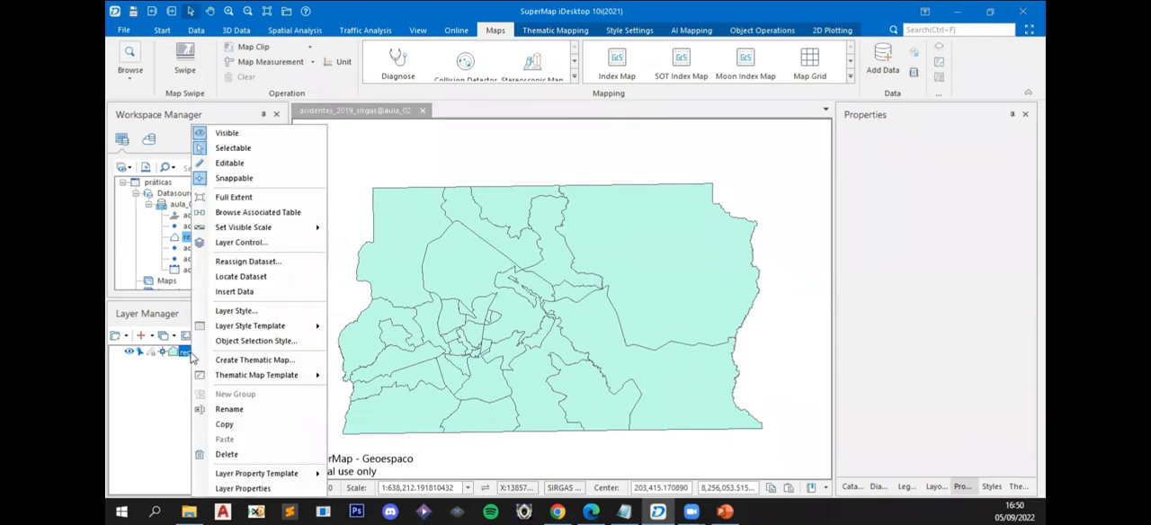
{"action": "left_click", "coordinate": [232, 409]}
{"action": "type", "text": "R"}
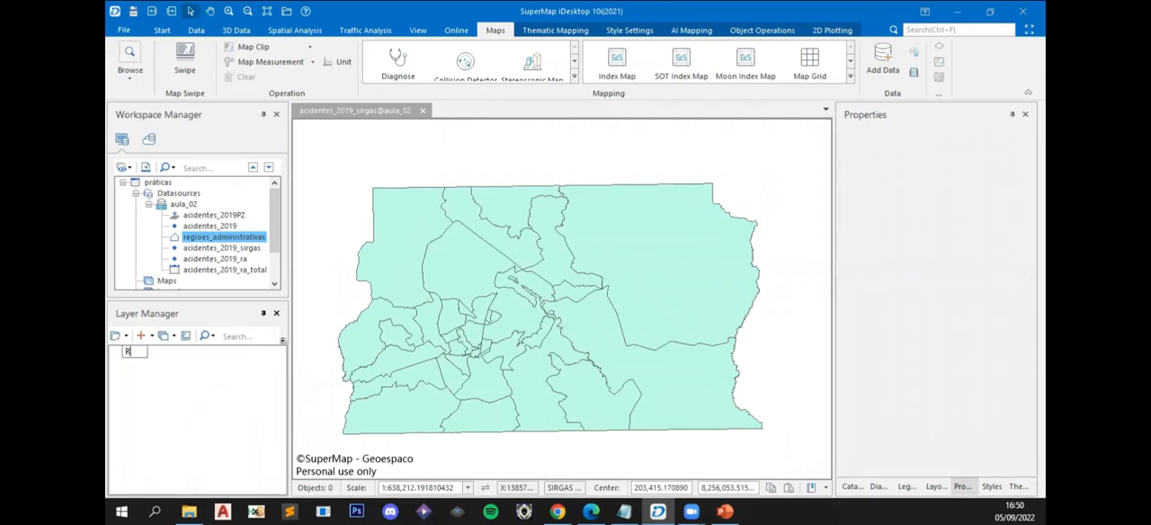
{"action": "type", "text": "egião"}
{"action": "key", "text": "Return"}
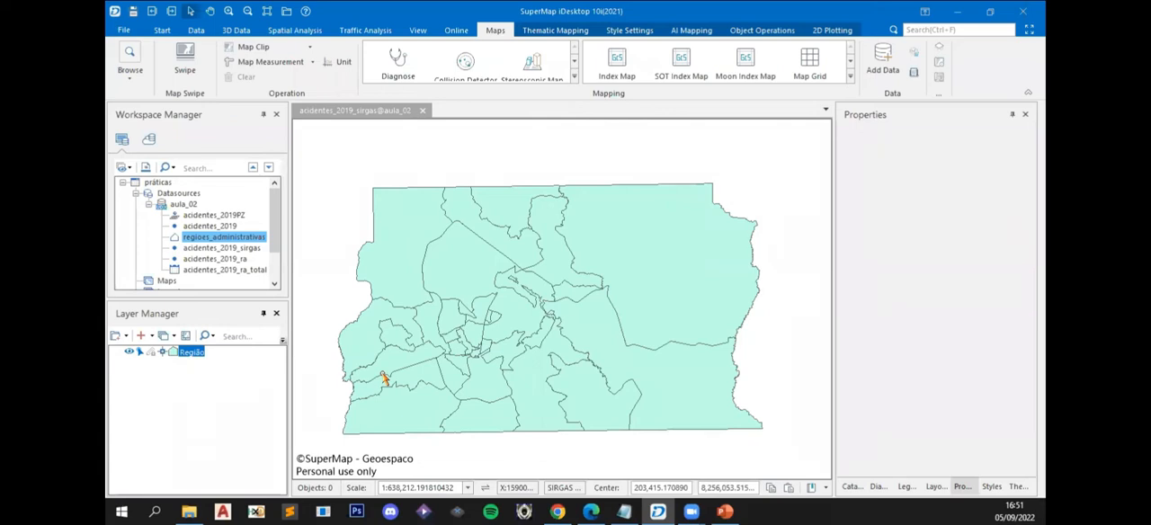
- Style the Região layer with the empty System 1 (NULL) fill and a black outline
{"action": "right_click", "coordinate": [191, 354]}
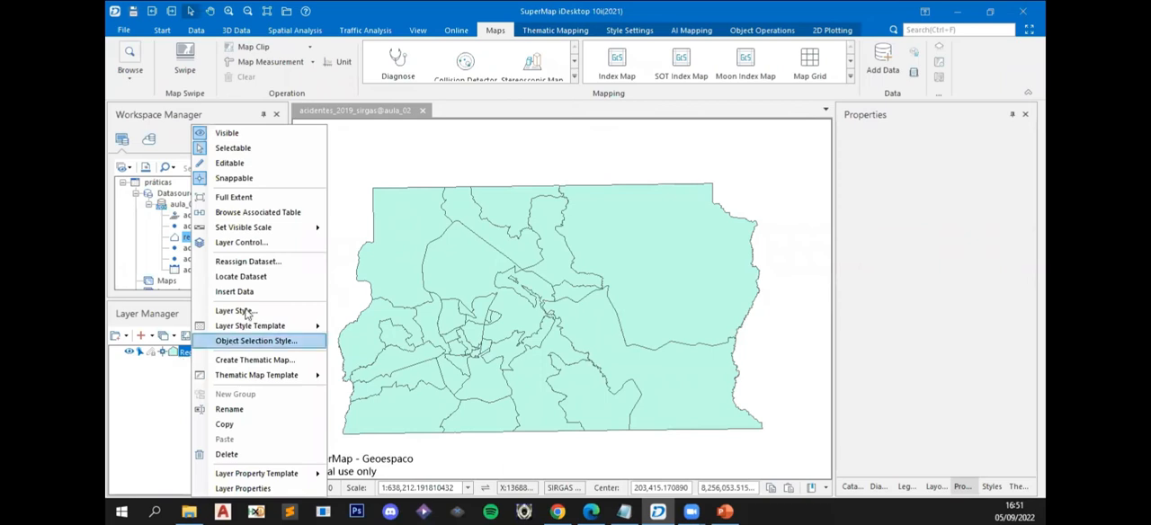
{"action": "left_click", "coordinate": [235, 310]}
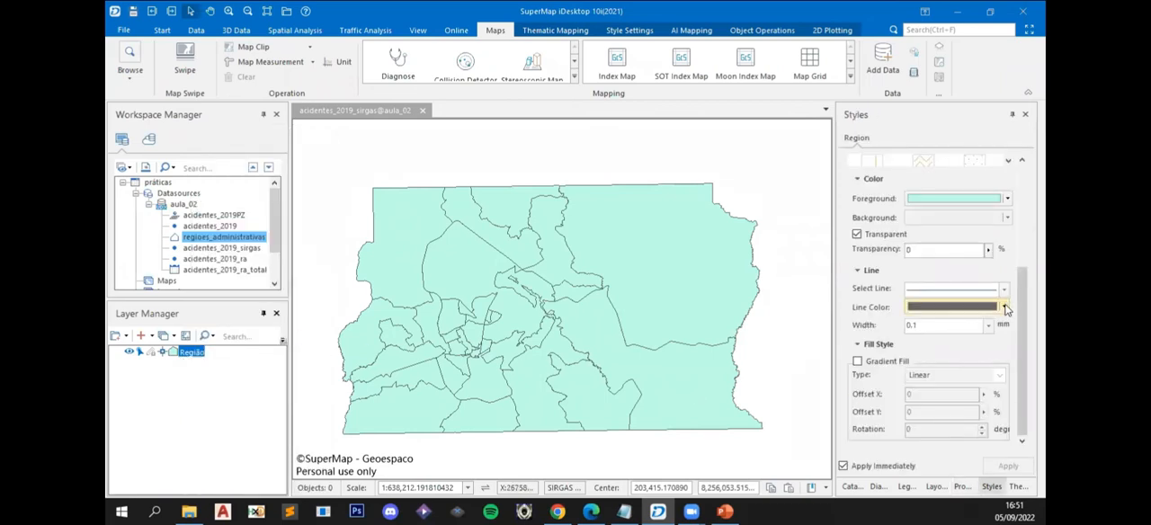
{"action": "scroll", "coordinate": [1008, 306], "scroll_direction": "up", "scroll_amount": 5}
{"action": "scroll", "coordinate": [935, 269], "scroll_direction": "up", "scroll_amount": 3}
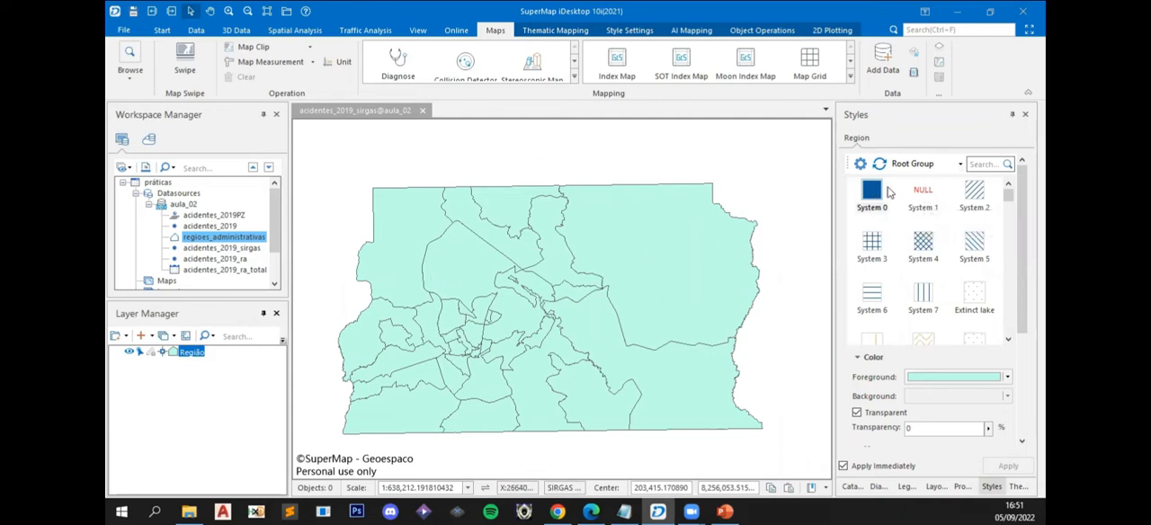
{"action": "left_click", "coordinate": [922, 192]}
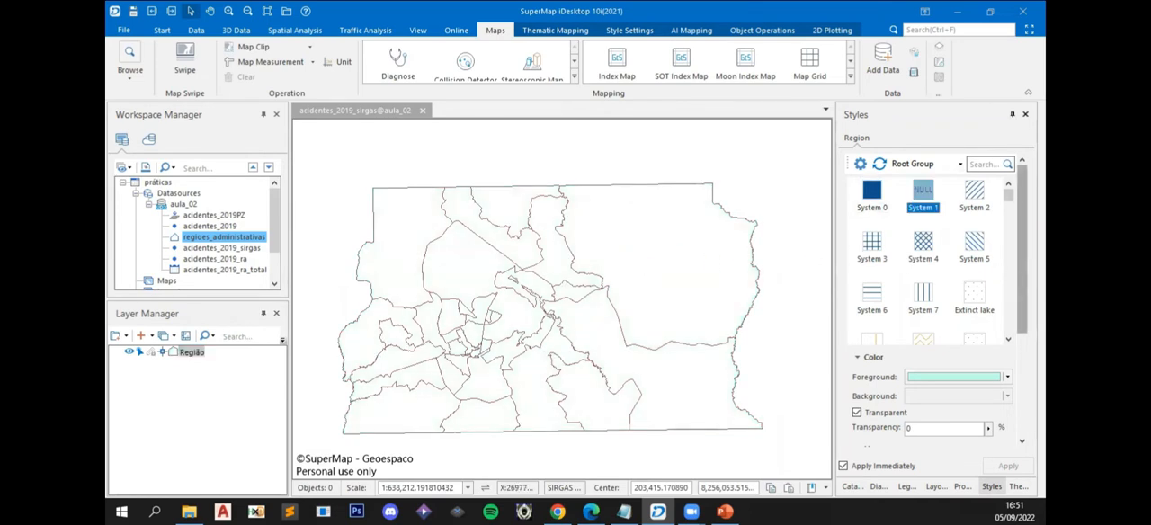
{"action": "scroll", "coordinate": [935, 297], "scroll_direction": "down", "scroll_amount": 5}
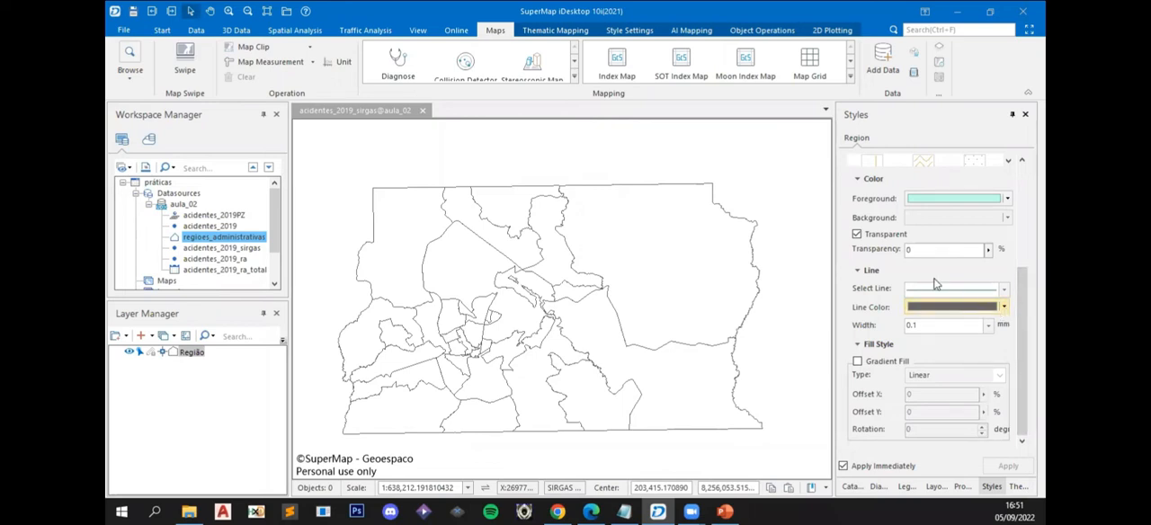
{"action": "left_click", "coordinate": [1004, 308]}
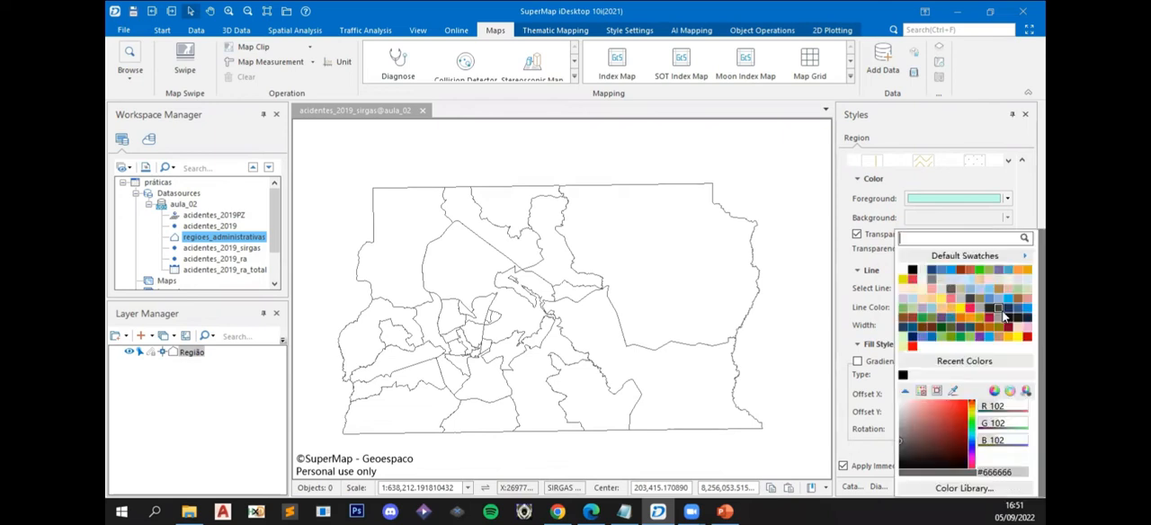
{"action": "left_click", "coordinate": [913, 271]}
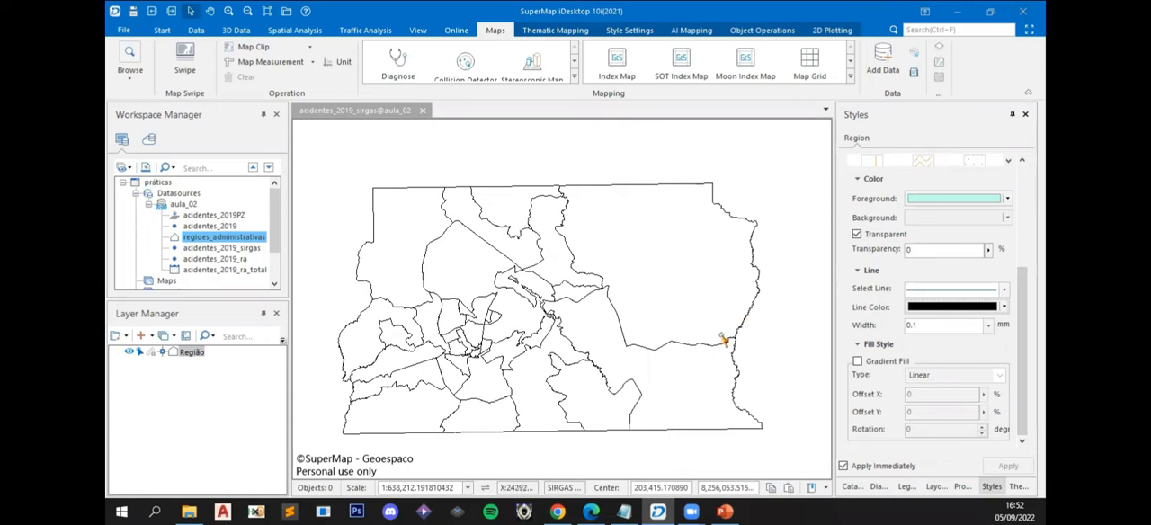
- Create a thematic map from the Região layer using the Default template of the Ranges Map type
{"action": "left_click", "coordinate": [188, 354]}
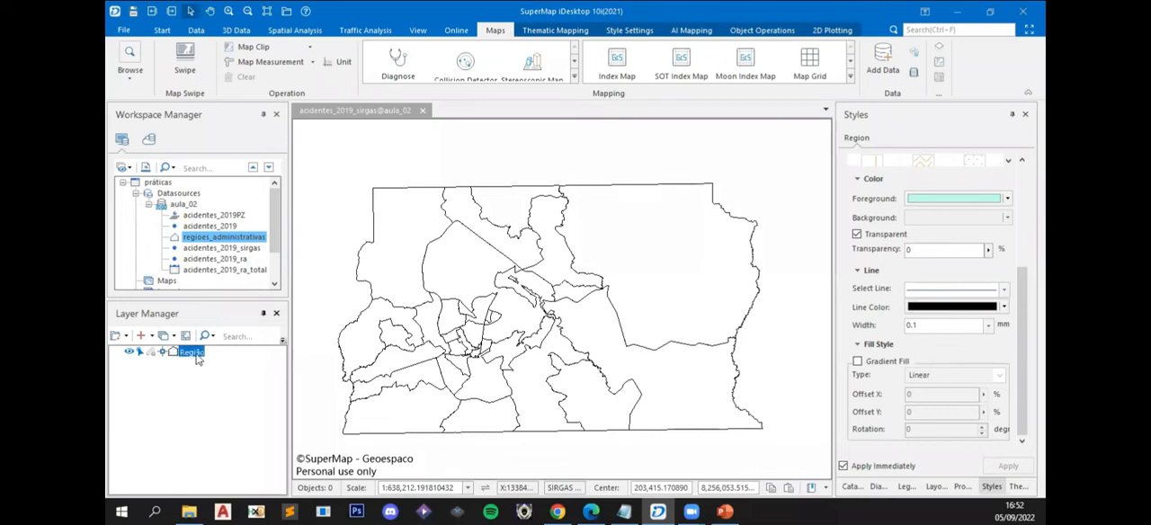
{"action": "right_click", "coordinate": [197, 357]}
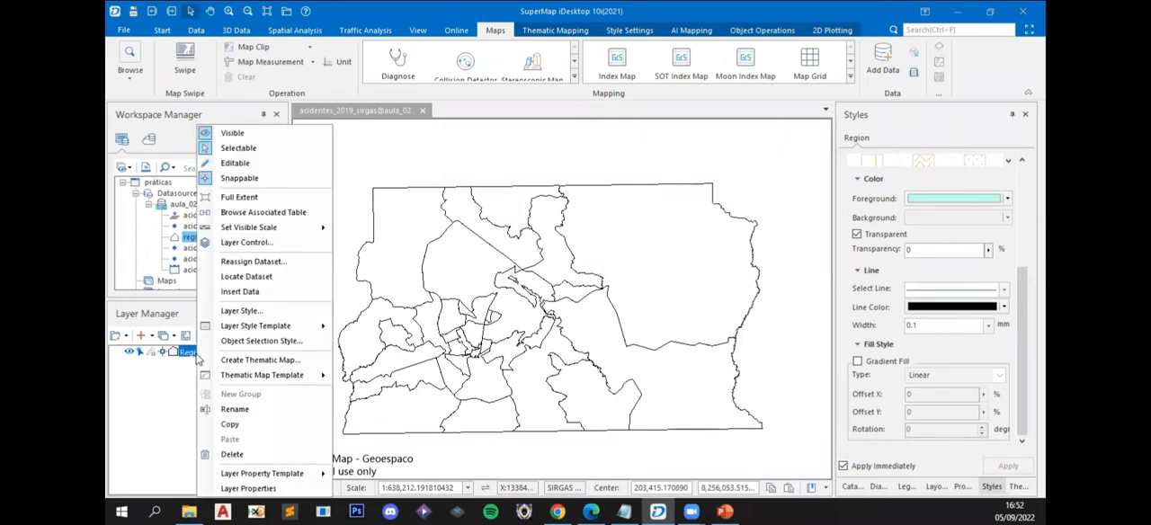
{"action": "left_click", "coordinate": [230, 361]}
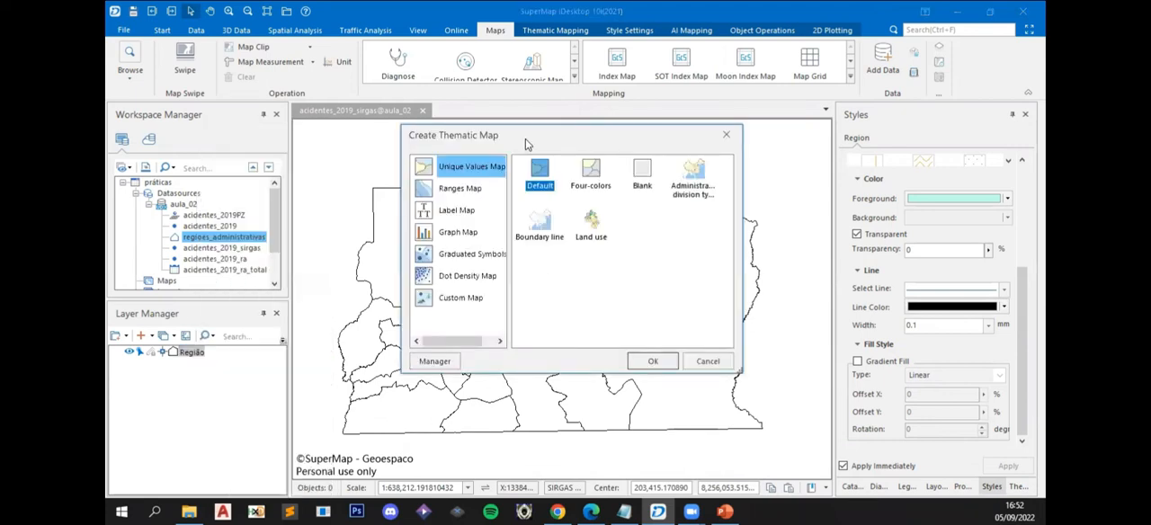
{"action": "left_click_drag", "start_coordinate": [531, 144], "coordinate": [570, 160]}
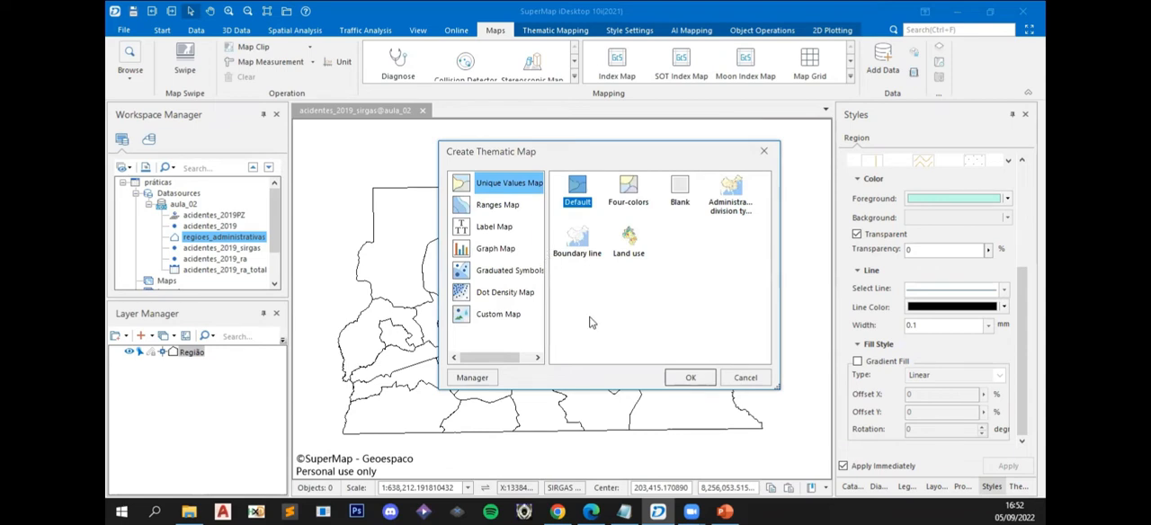
{"action": "left_click", "coordinate": [493, 214]}
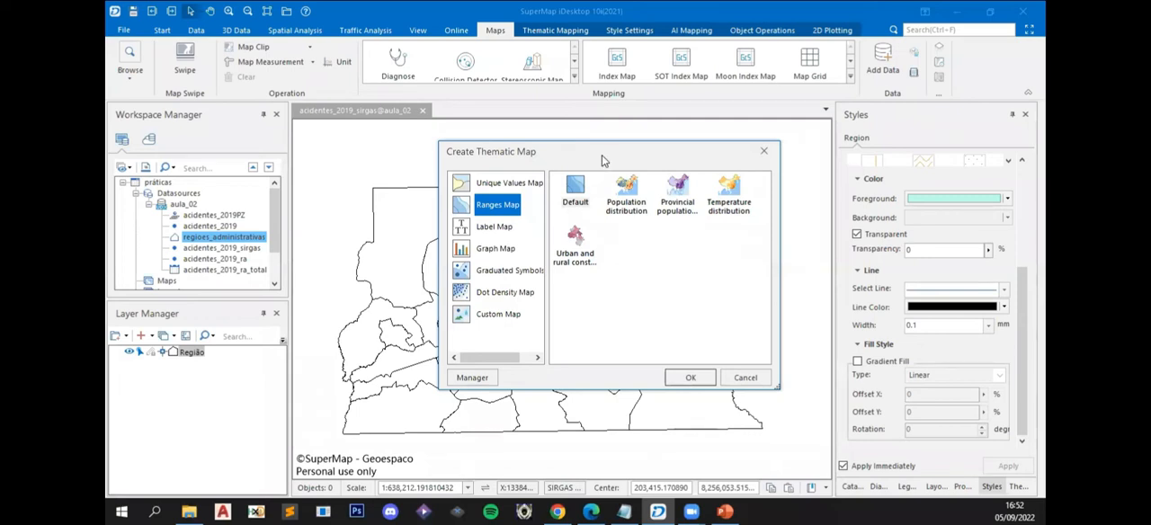
{"action": "left_click_drag", "start_coordinate": [604, 160], "coordinate": [626, 184]}
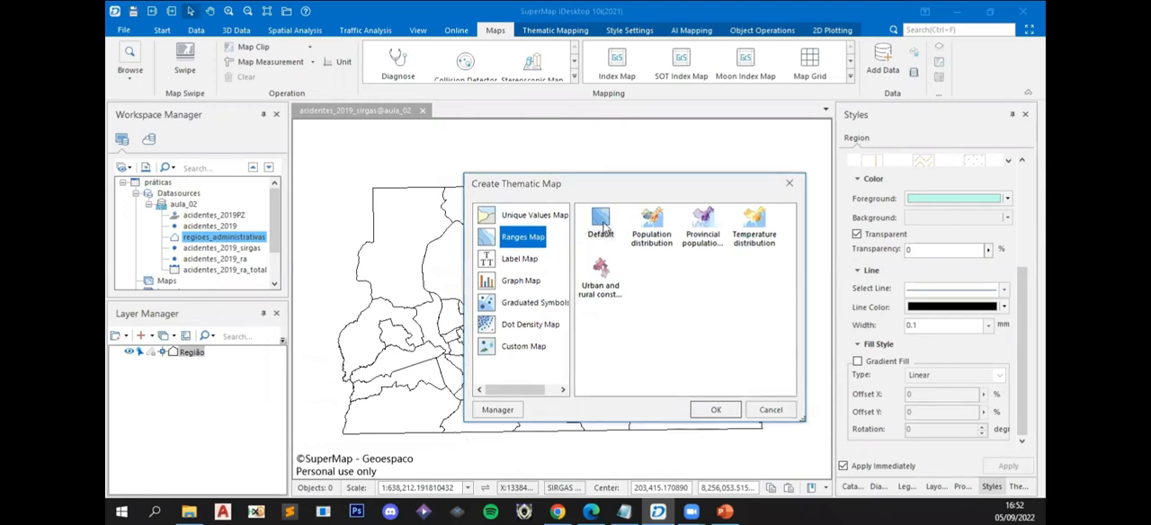
{"action": "left_click", "coordinate": [602, 225]}
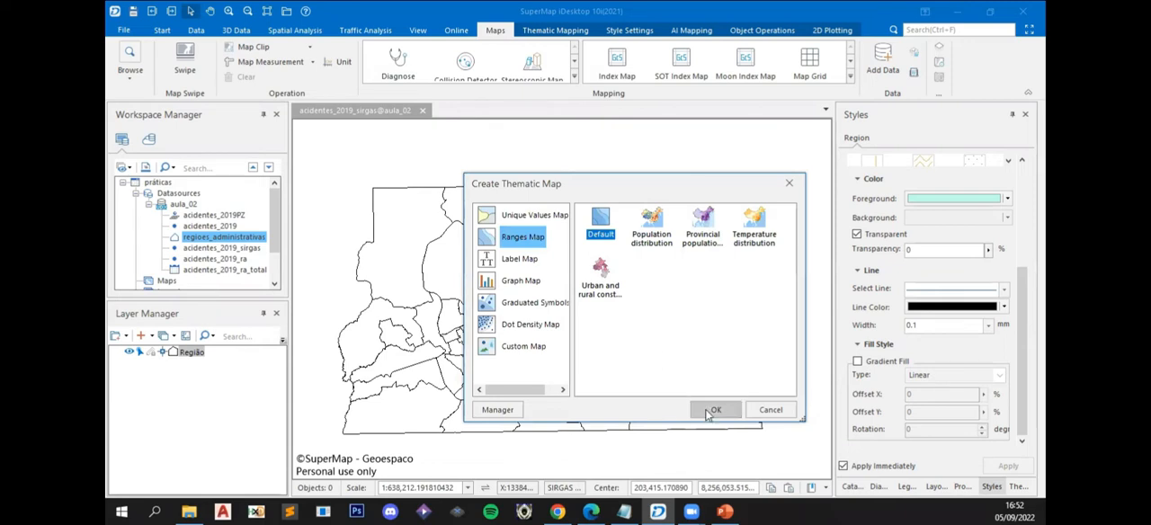
{"action": "left_click", "coordinate": [711, 411]}
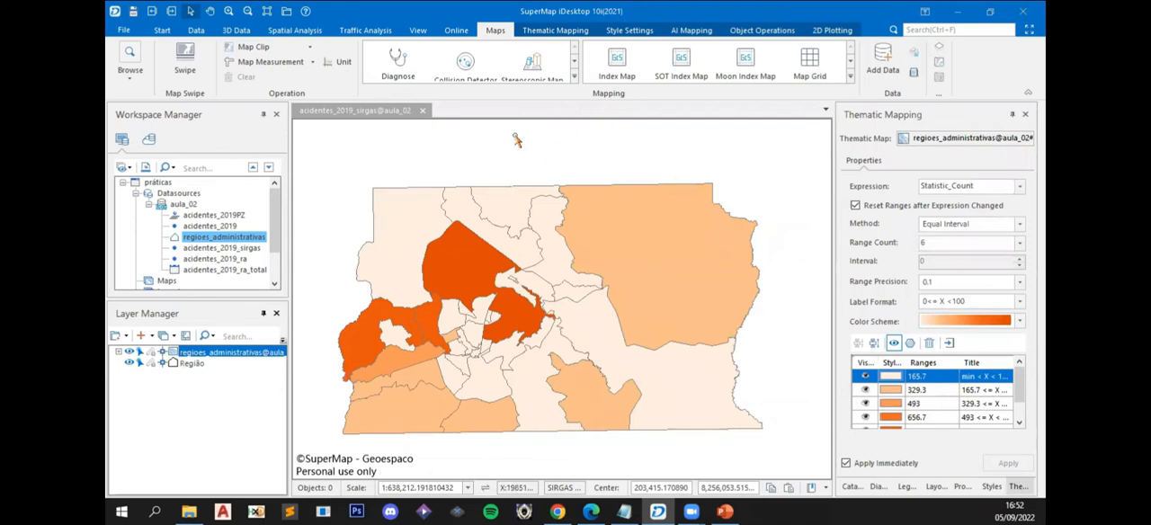
- Reorder the layers so the ranges thematic layer lies beneath the Região outline layer
{"action": "left_click_drag", "start_coordinate": [495, 159], "coordinate": [504, 150]}
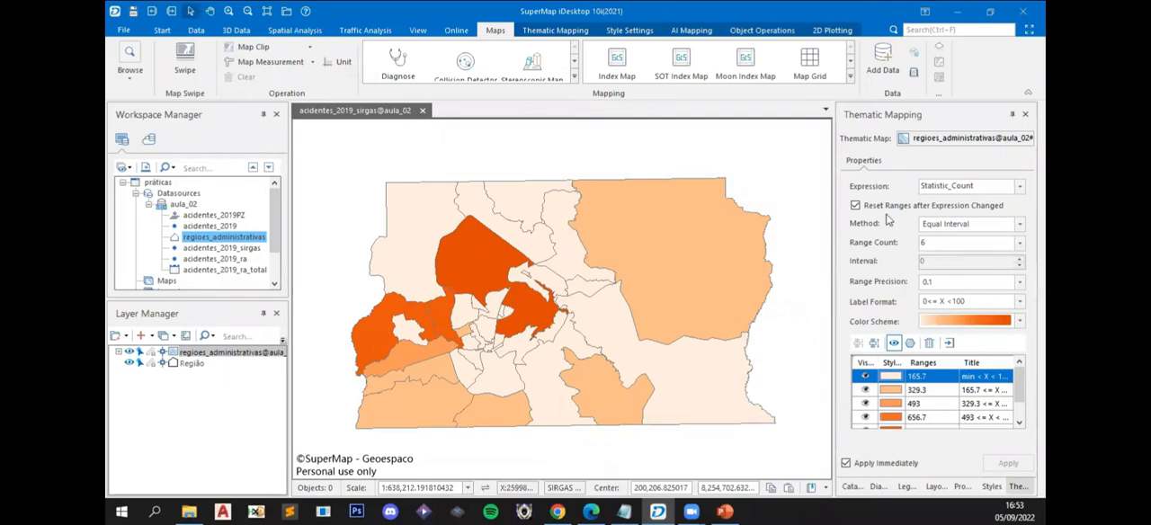
{"action": "left_click", "coordinate": [214, 354]}
{"action": "left_click_drag", "start_coordinate": [214, 358], "coordinate": [216, 373]}
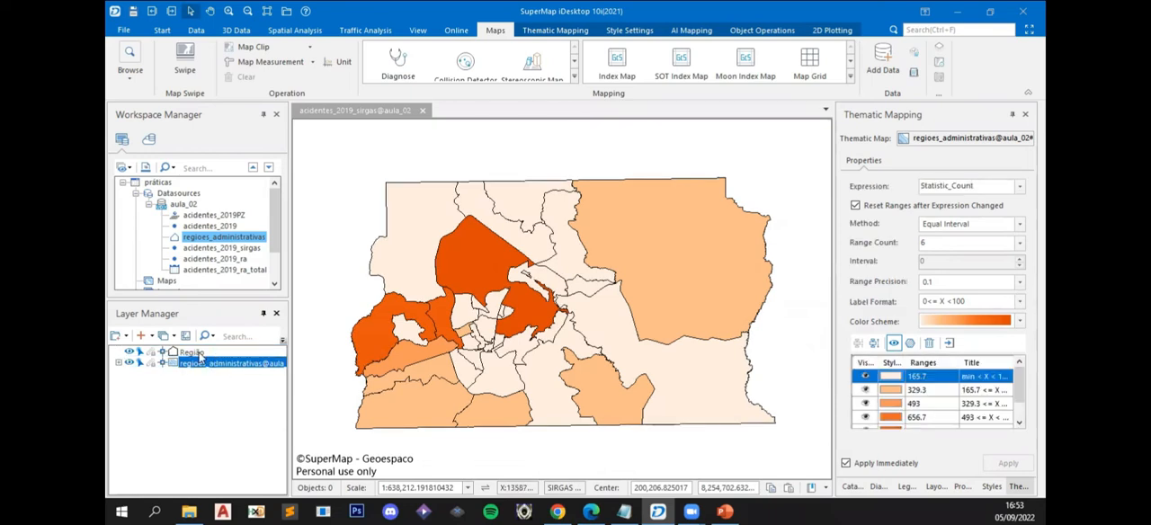
{"action": "left_click", "coordinate": [198, 353]}
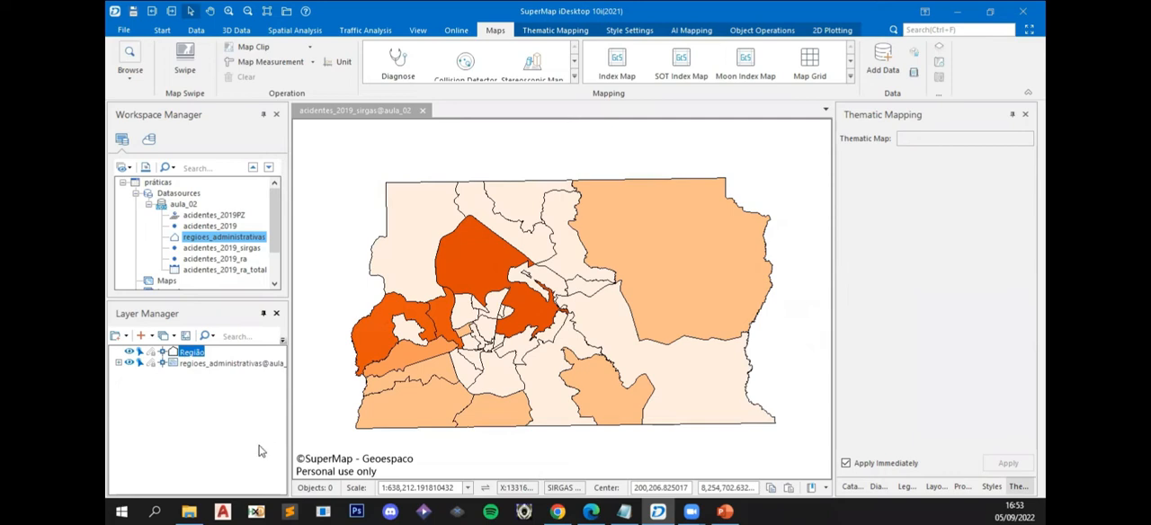
- Rename the regioes_administrativas ranges thematic layer to mapa_tematico
{"action": "right_click", "coordinate": [188, 365]}
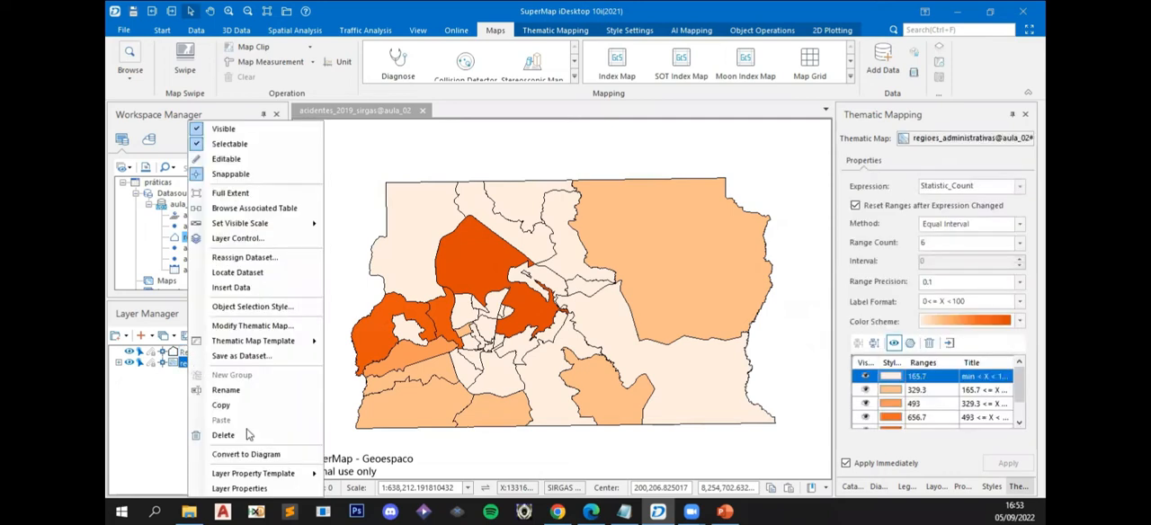
{"action": "left_click", "coordinate": [226, 390]}
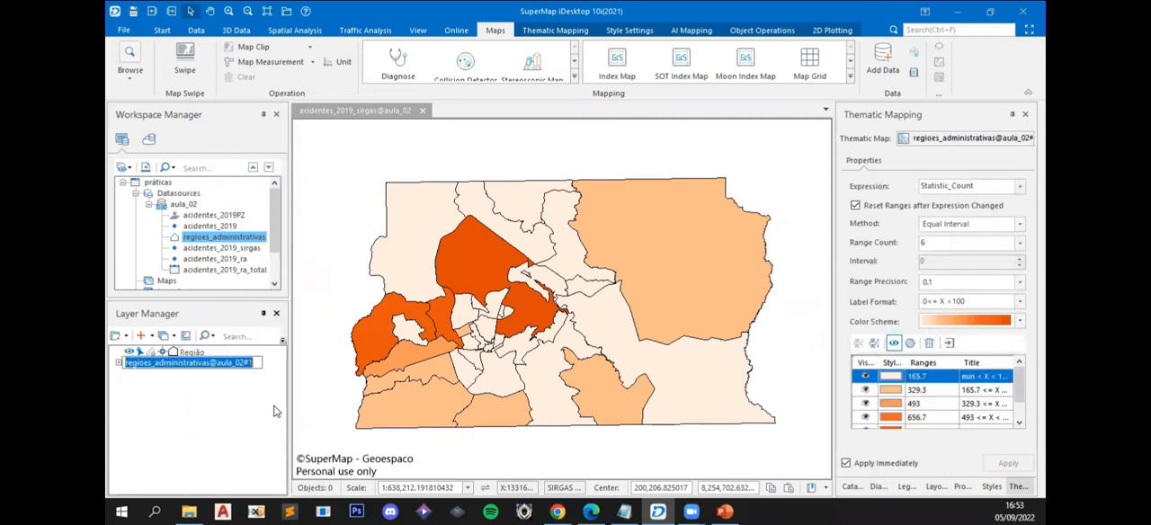
{"action": "type", "text": "mapa"}
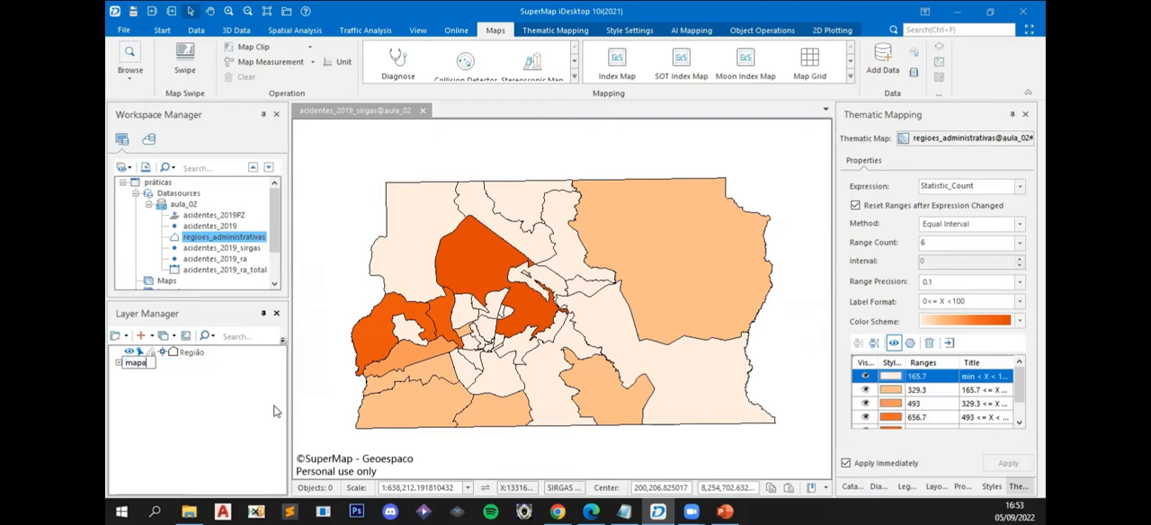
{"action": "type", "text": "_tematico"}
{"action": "key", "text": "Return"}
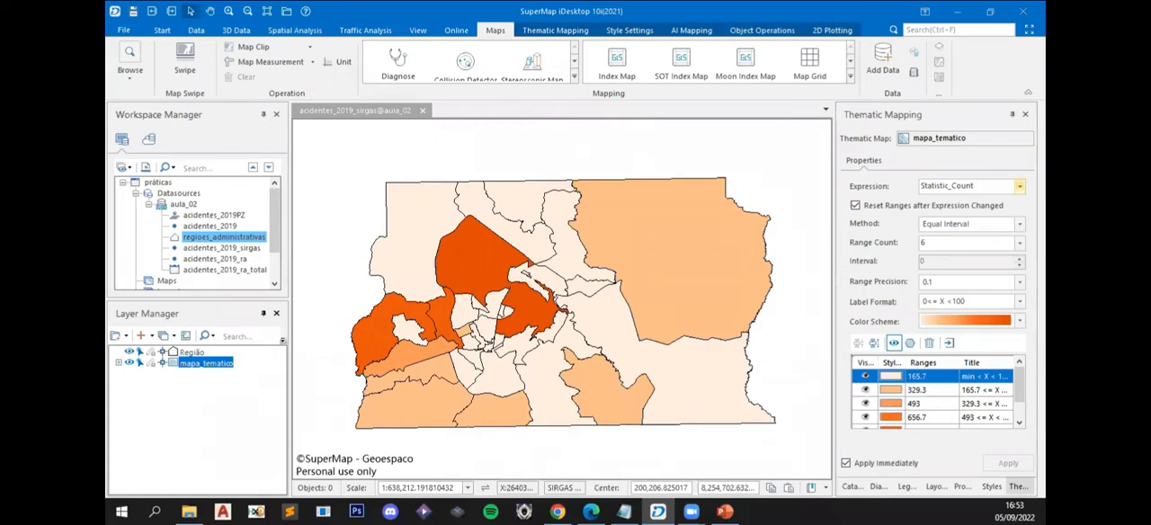
- Display the available expression fields for the mapa_tematico thematic layer
{"action": "left_click", "coordinate": [1020, 185]}
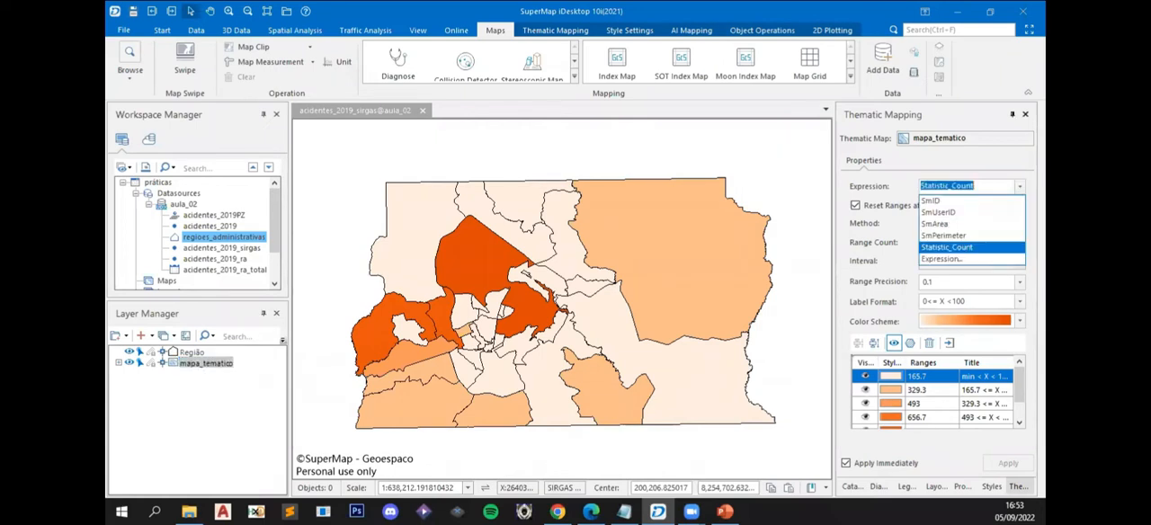
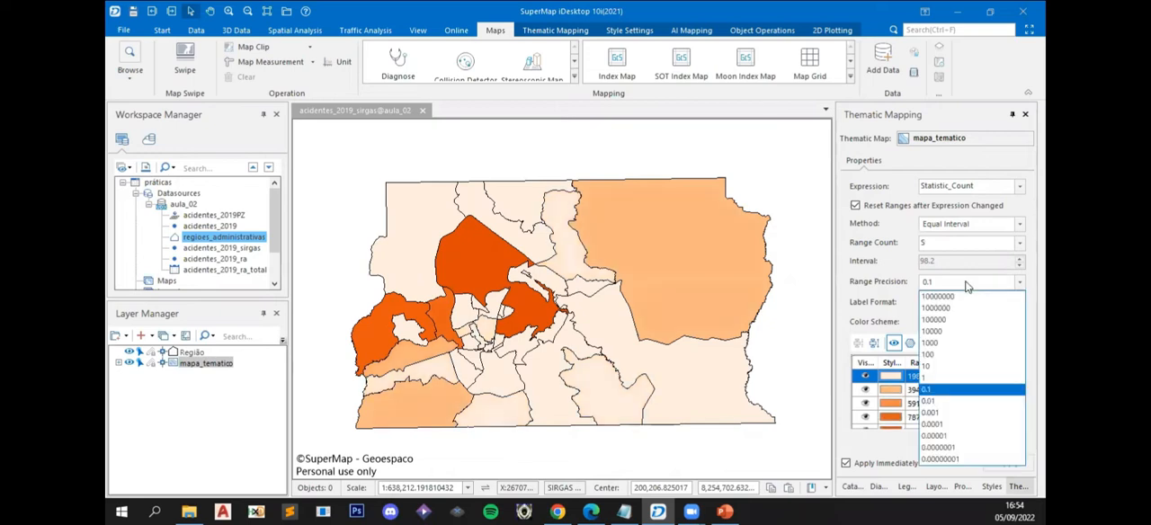
- Set the mapa_tematico range precision to 1, using the Equal Interval method with 5 ranges
{"action": "left_click", "coordinate": [935, 378]}
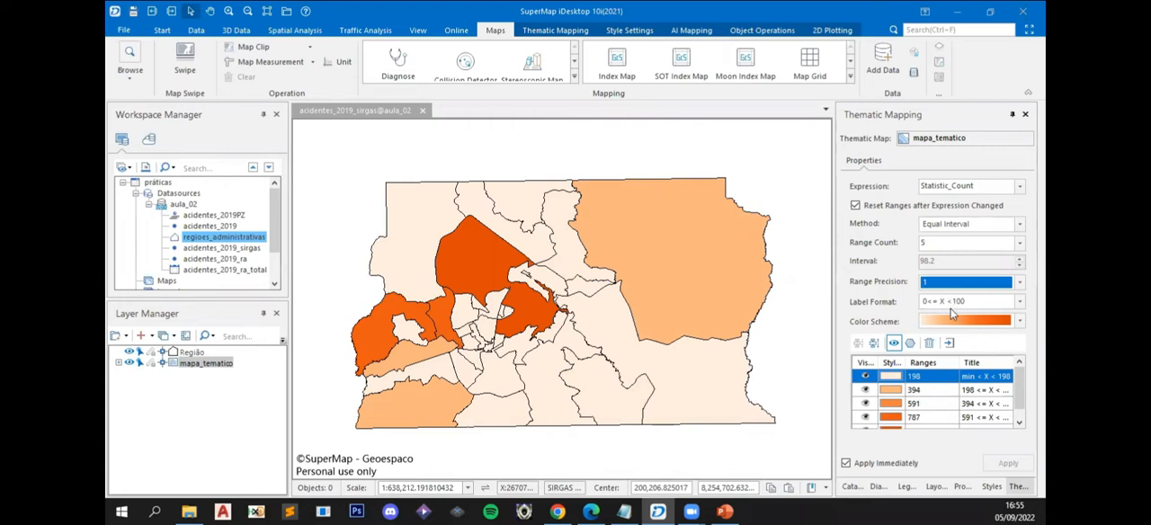
{"action": "left_click", "coordinate": [1019, 223]}
{"action": "left_click", "coordinate": [952, 299]}
{"action": "left_click", "coordinate": [1019, 223]}
{"action": "left_click", "coordinate": [940, 242]}
{"action": "left_click", "coordinate": [942, 239]}
{"action": "type", "text": "5"}
- Apply the ZB_Reds color scheme to the mapa_tematico ranges
{"action": "left_click", "coordinate": [932, 285]}
{"action": "left_click", "coordinate": [1020, 321]}
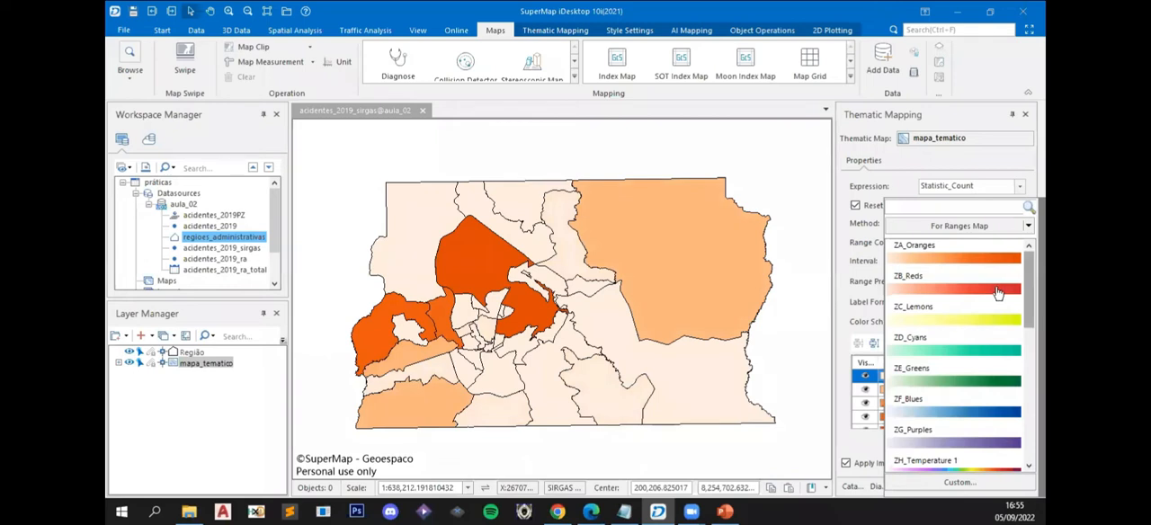
{"action": "left_click", "coordinate": [996, 289]}
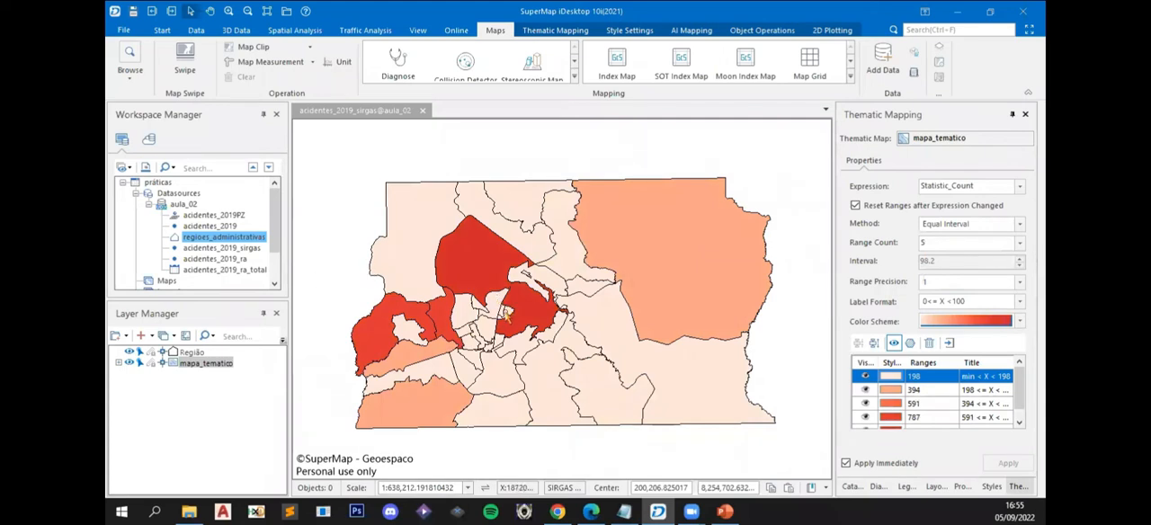
- Select the darkest red regions on the map one after another to compare them
{"action": "left_click", "coordinate": [461, 265]}
{"action": "left_click", "coordinate": [442, 328]}
{"action": "left_click", "coordinate": [389, 315]}
{"action": "left_click", "coordinate": [436, 310]}
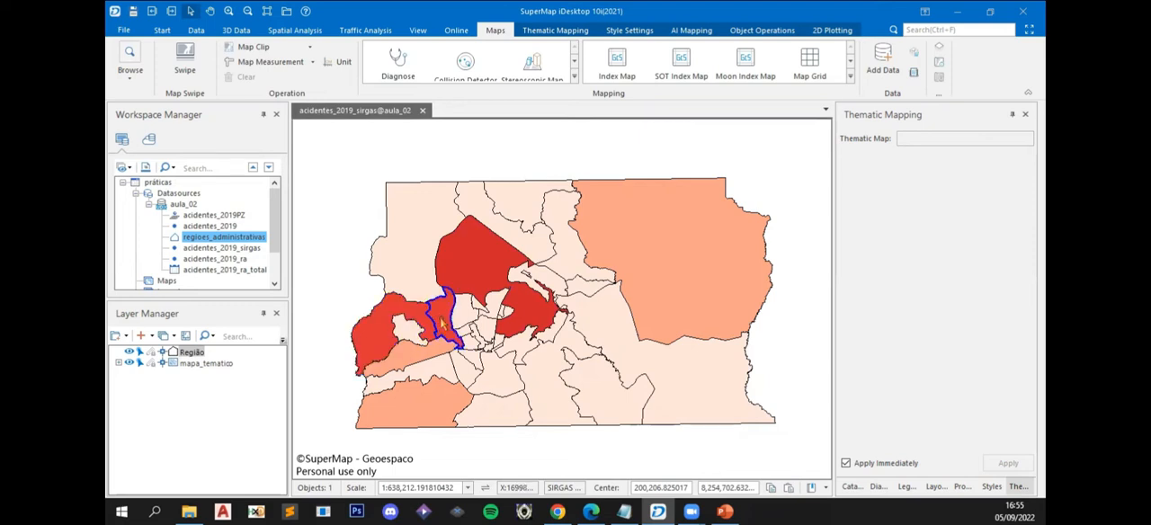
{"action": "left_click", "coordinate": [463, 258]}
{"action": "left_click", "coordinate": [382, 340]}
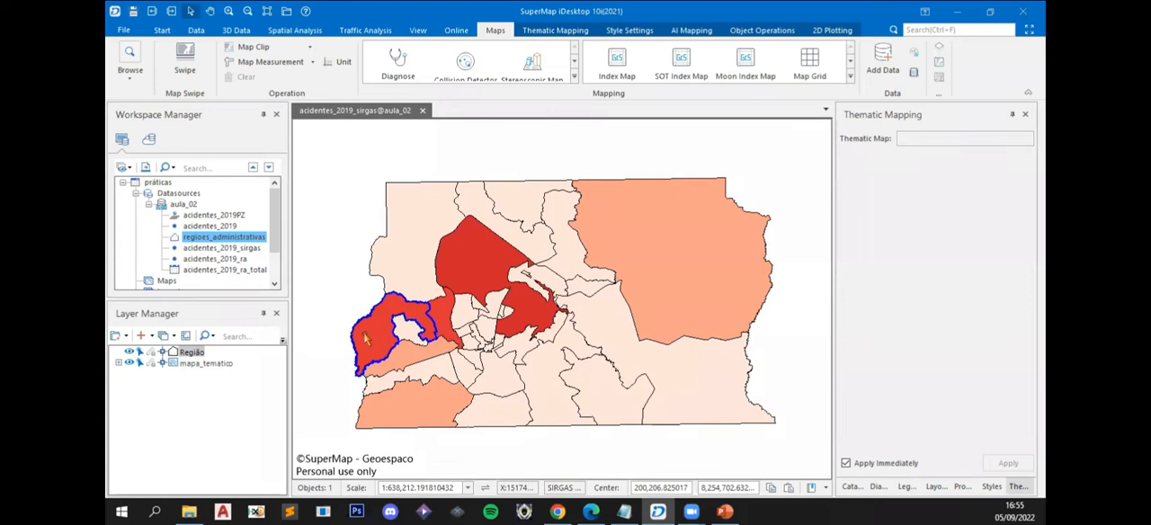
{"action": "left_click", "coordinate": [461, 258]}
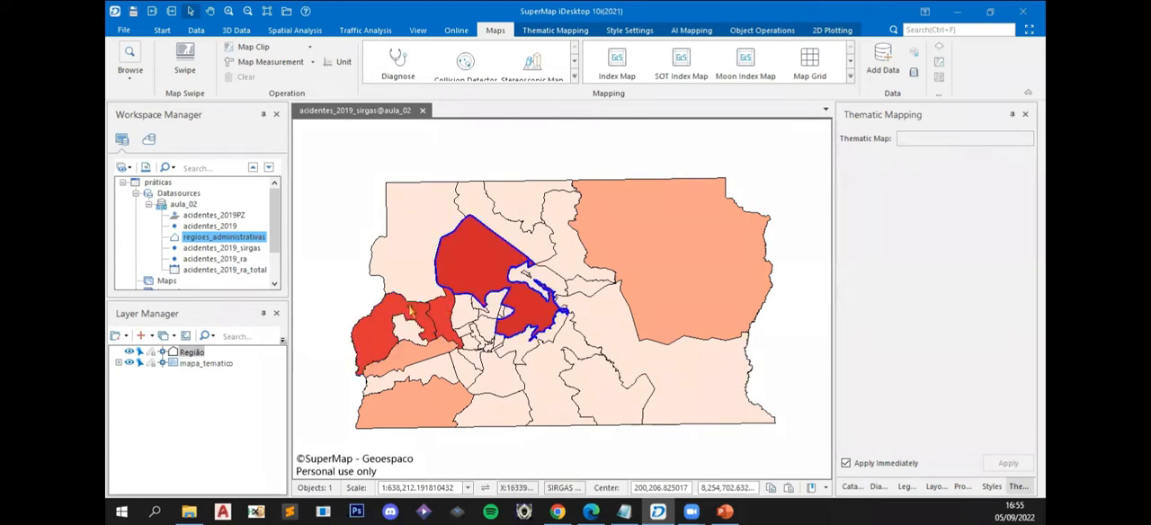
{"action": "left_click", "coordinate": [443, 316]}
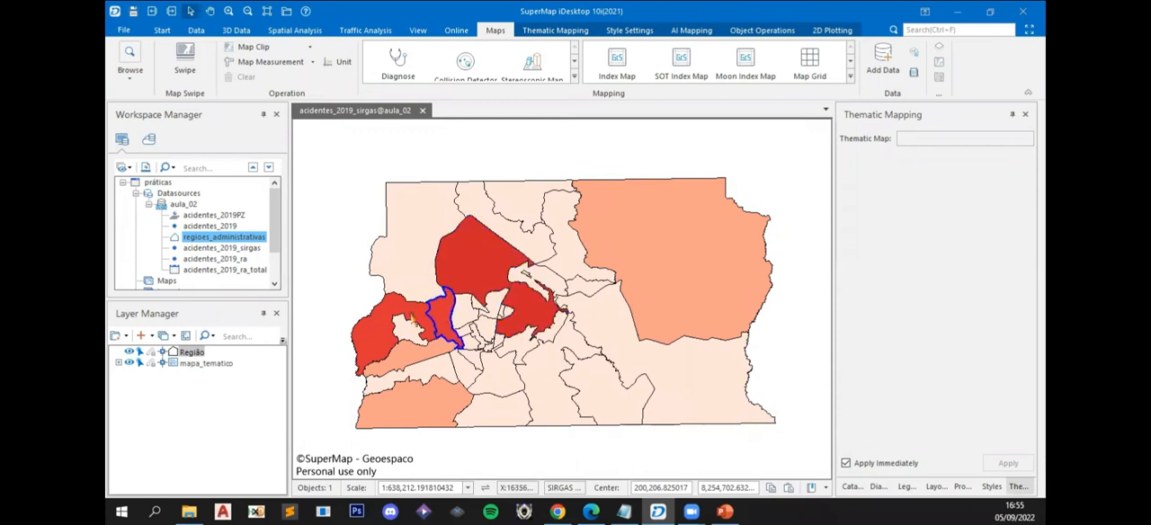
{"action": "left_click", "coordinate": [470, 265]}
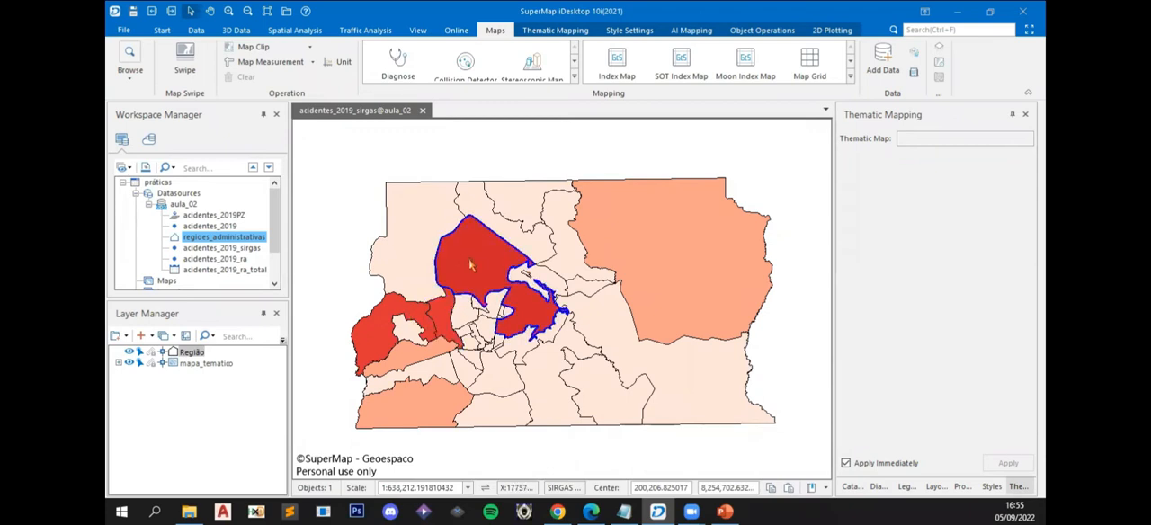
- Return to the mapa_tematico thematic settings and set the first two range limits to 200 and 400
{"action": "left_click", "coordinate": [199, 363]}
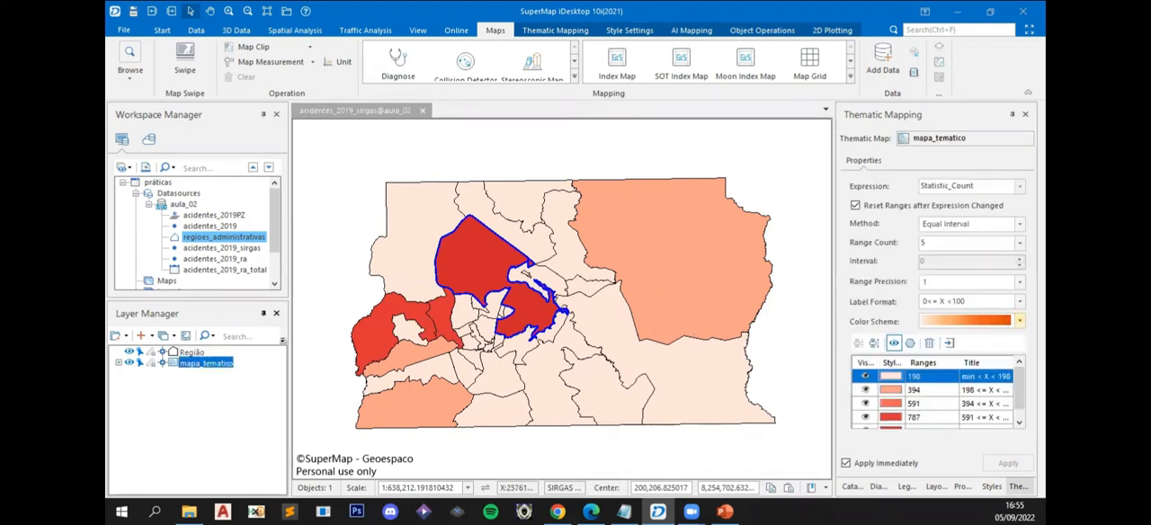
{"action": "left_click", "coordinate": [1004, 322]}
{"action": "left_click", "coordinate": [761, 334]}
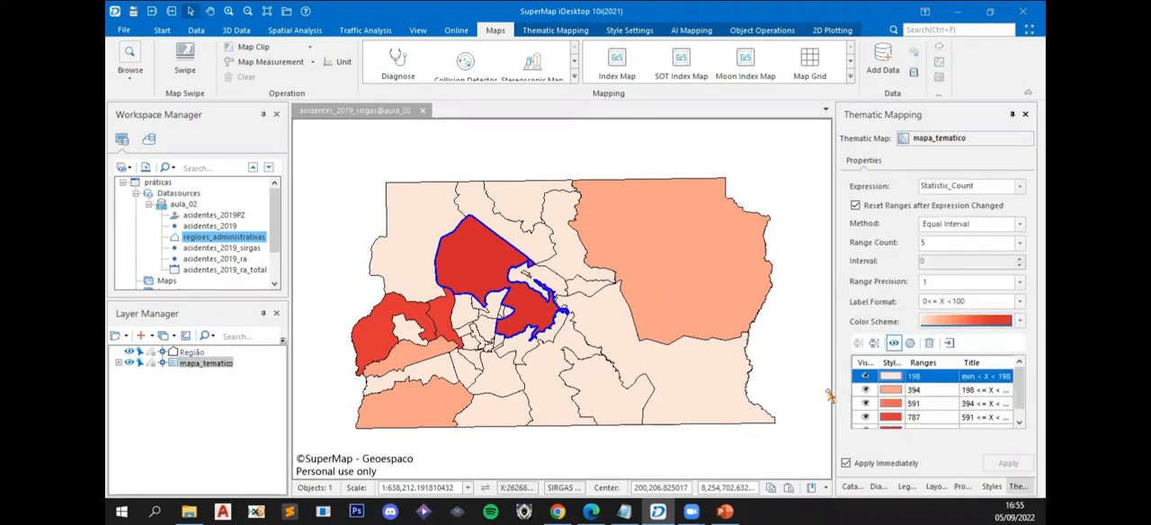
{"action": "left_click", "coordinate": [927, 376]}
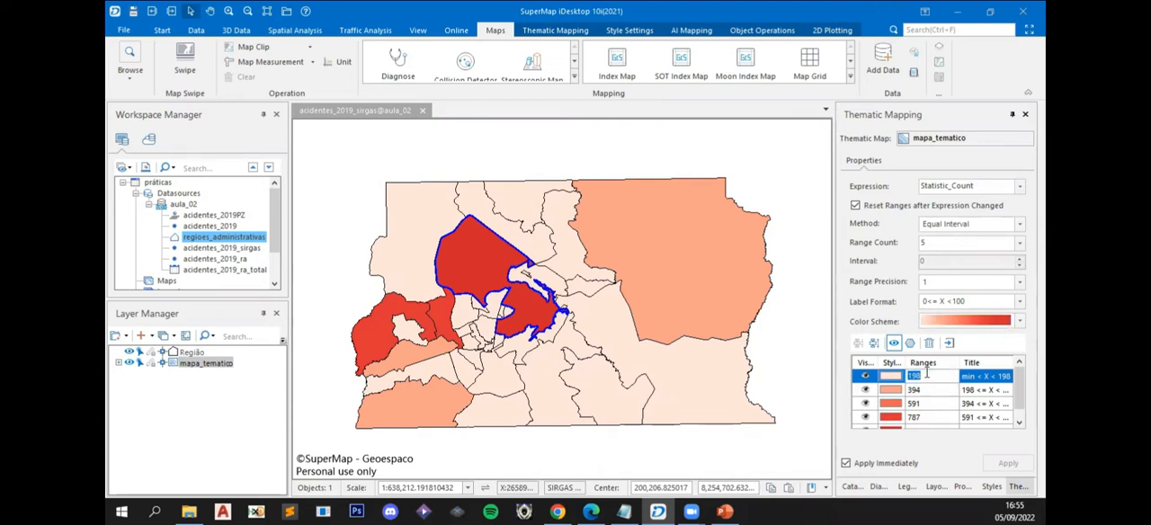
{"action": "type", "text": "200"}
{"action": "left_click", "coordinate": [926, 391]}
{"action": "type", "text": "400"}
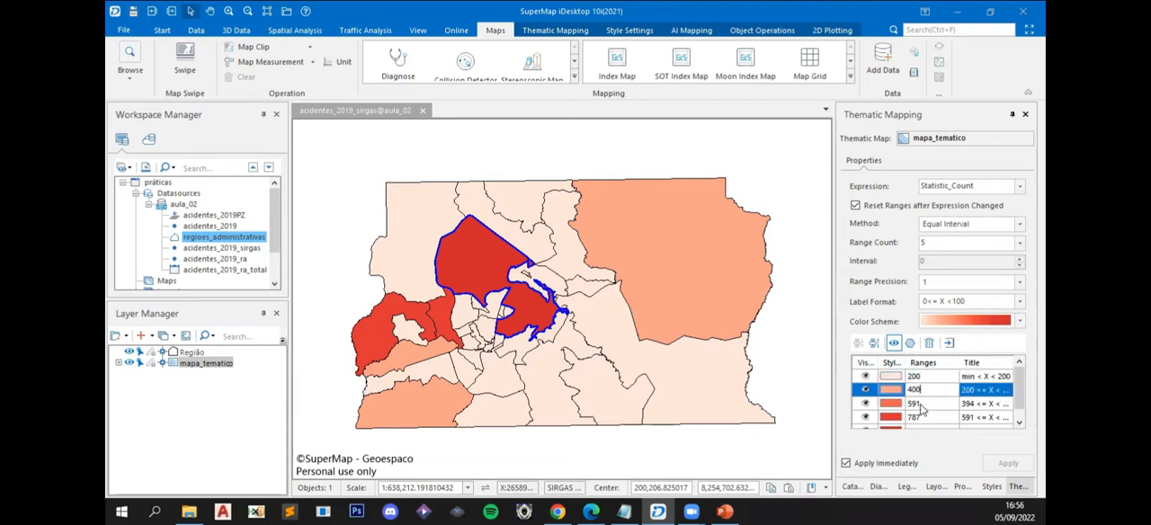
- Set the third and fourth range limits of mapa_tematico to 600 and 800
{"action": "left_click", "coordinate": [921, 405]}
{"action": "type", "text": "600"}
{"action": "left_click", "coordinate": [919, 418]}
{"action": "type", "text": "6"}
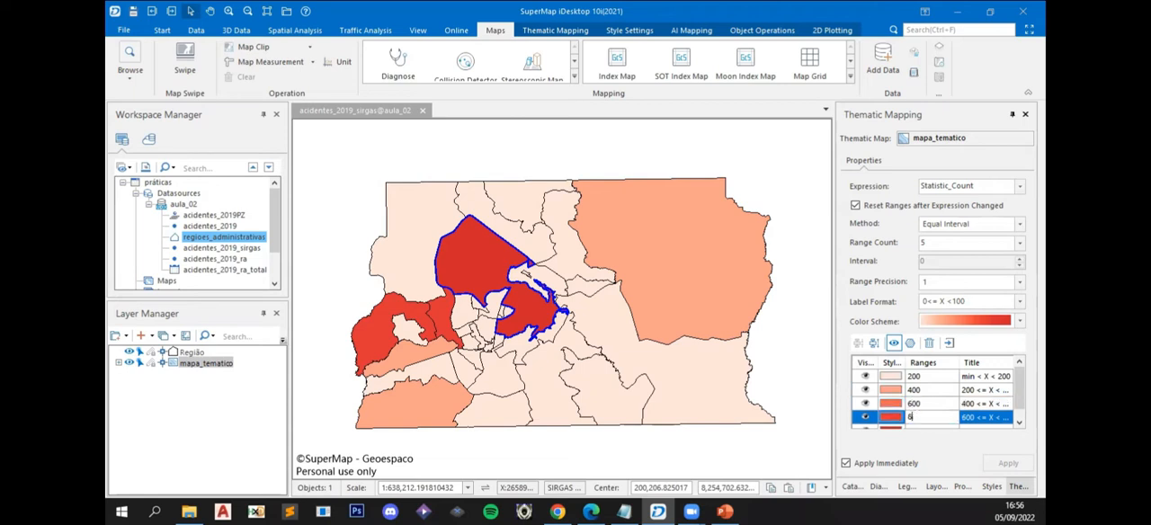
{"action": "type", "text": "00"}
{"action": "left_click", "coordinate": [910, 405]}
{"action": "scroll", "coordinate": [914, 406], "scroll_direction": "down", "scroll_amount": 1}
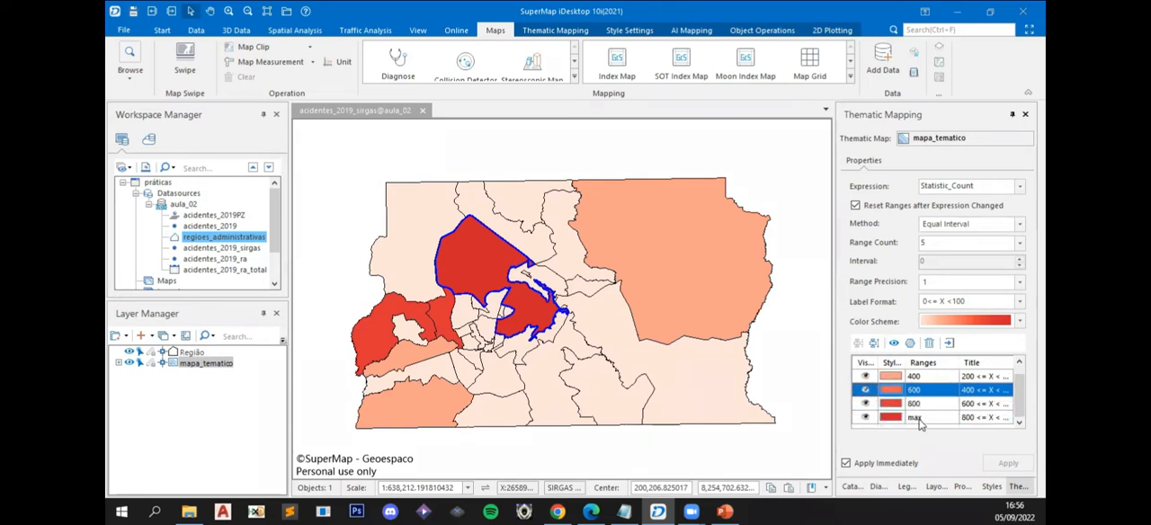
{"action": "left_click", "coordinate": [923, 419]}
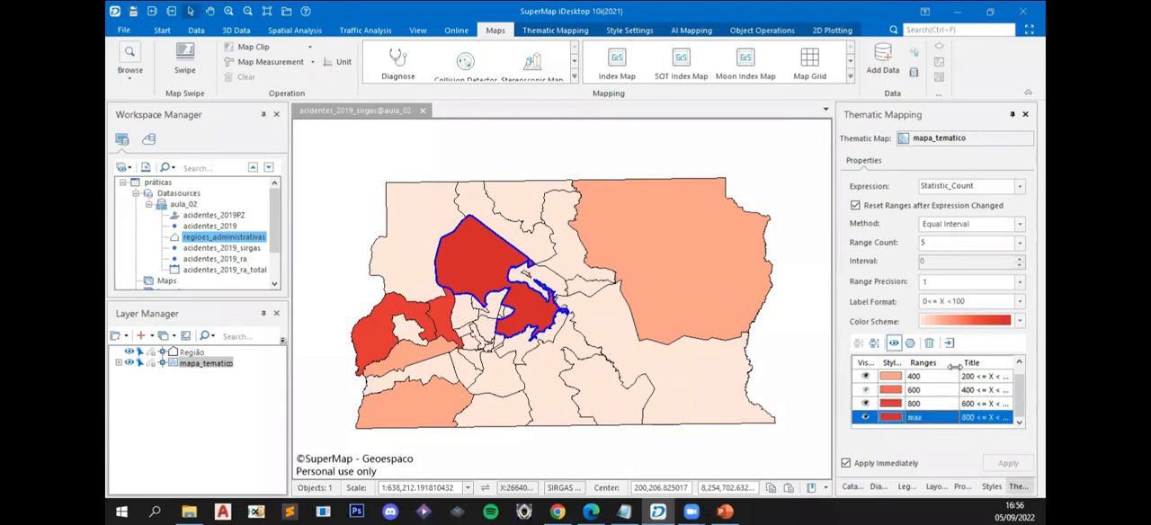
- Widen the Title column of the range table and retitle the first range as Total < 200
{"action": "left_click_drag", "start_coordinate": [941, 364], "coordinate": [941, 365]}
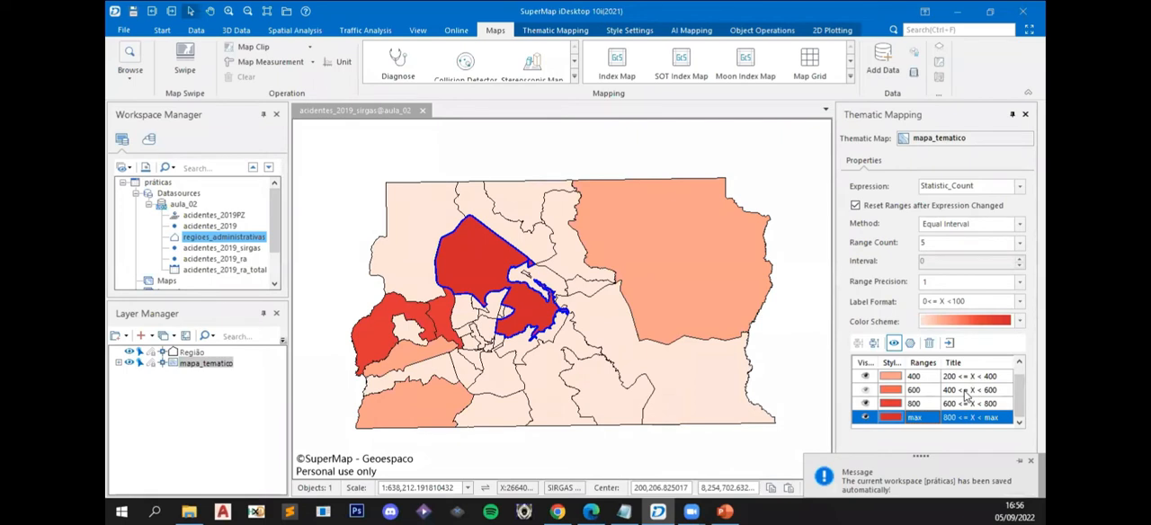
{"action": "scroll", "coordinate": [967, 394], "scroll_direction": "up", "scroll_amount": 1}
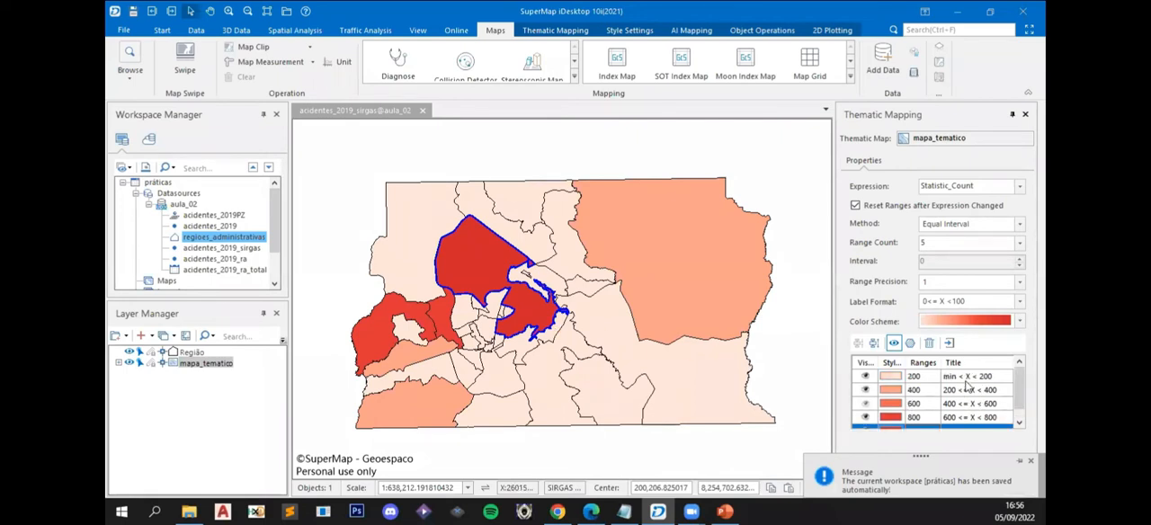
{"action": "left_click", "coordinate": [969, 378]}
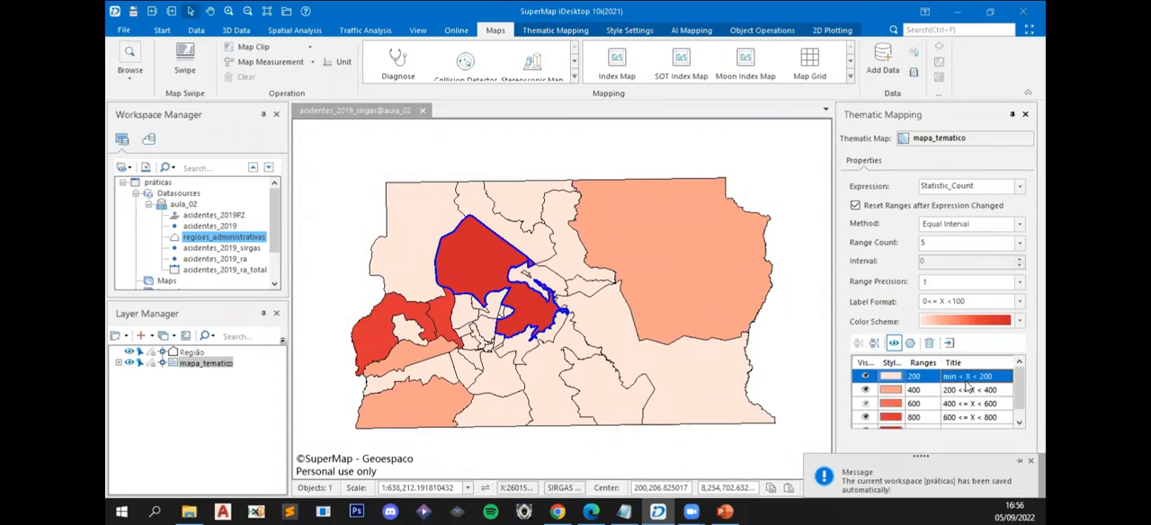
{"action": "double_click", "coordinate": [977, 376]}
{"action": "left_click", "coordinate": [976, 376]}
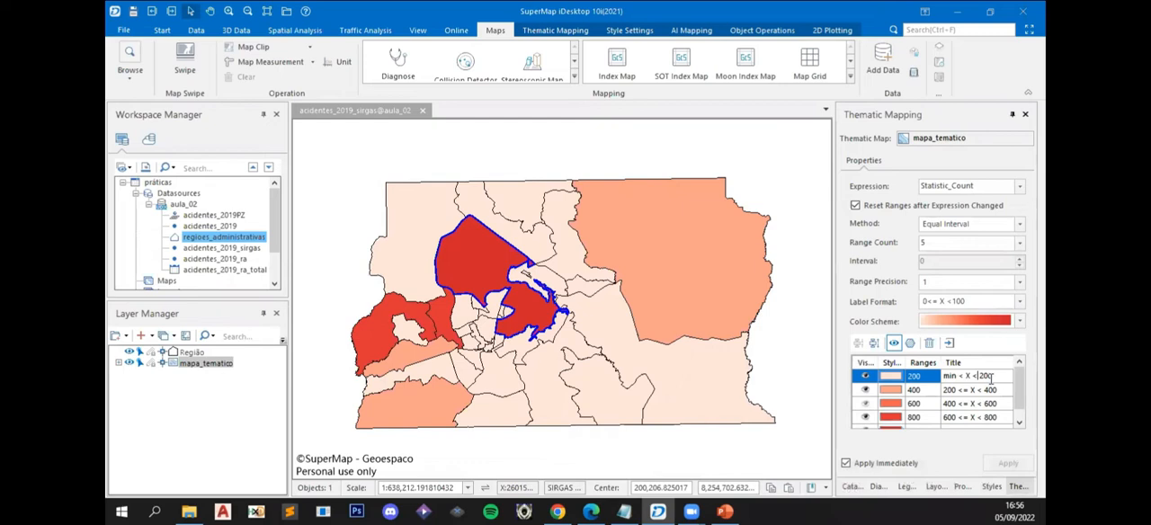
{"action": "left_click_drag", "start_coordinate": [972, 376], "coordinate": [886, 381]}
{"action": "type", "text": "1"}
{"action": "type", "text": "otal"}
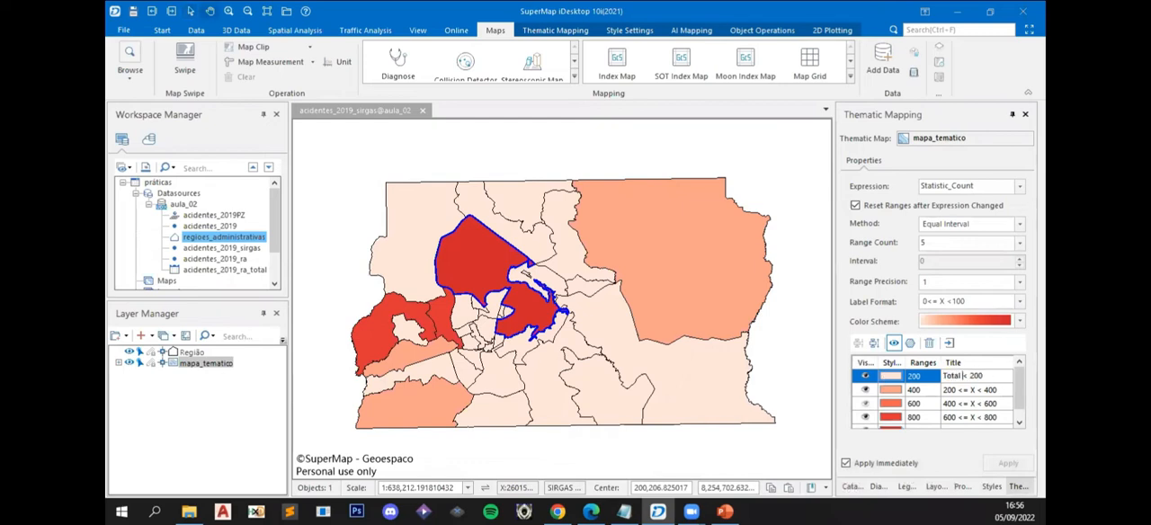
- Retitle the second and third ranges as 200 <= Total < 400 and 400 <= Total < 600
{"action": "left_click", "coordinate": [975, 390]}
{"action": "left_click", "coordinate": [973, 390]}
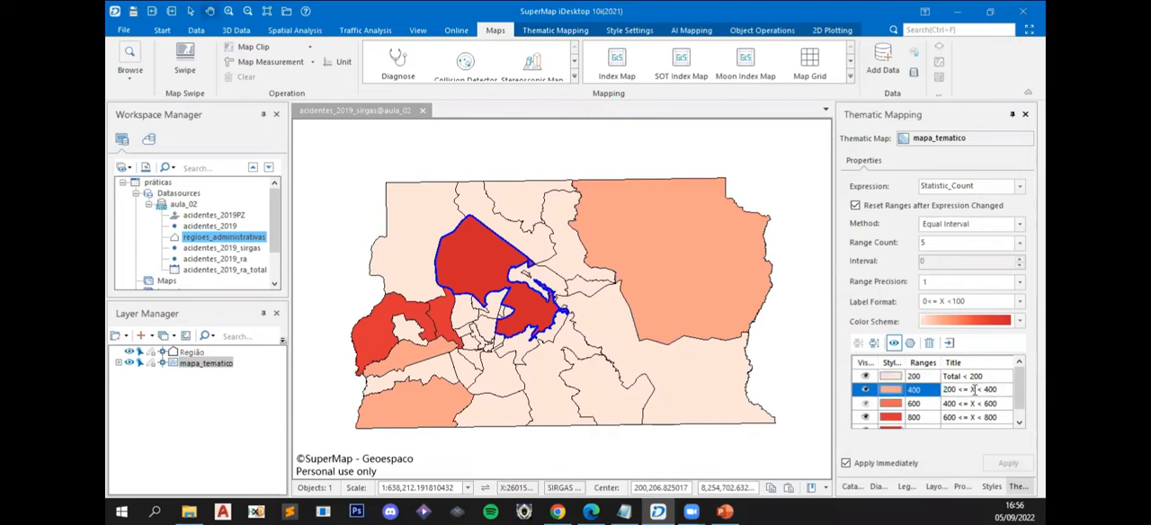
{"action": "type", "text": "Total"}
{"action": "double_click", "coordinate": [972, 408]}
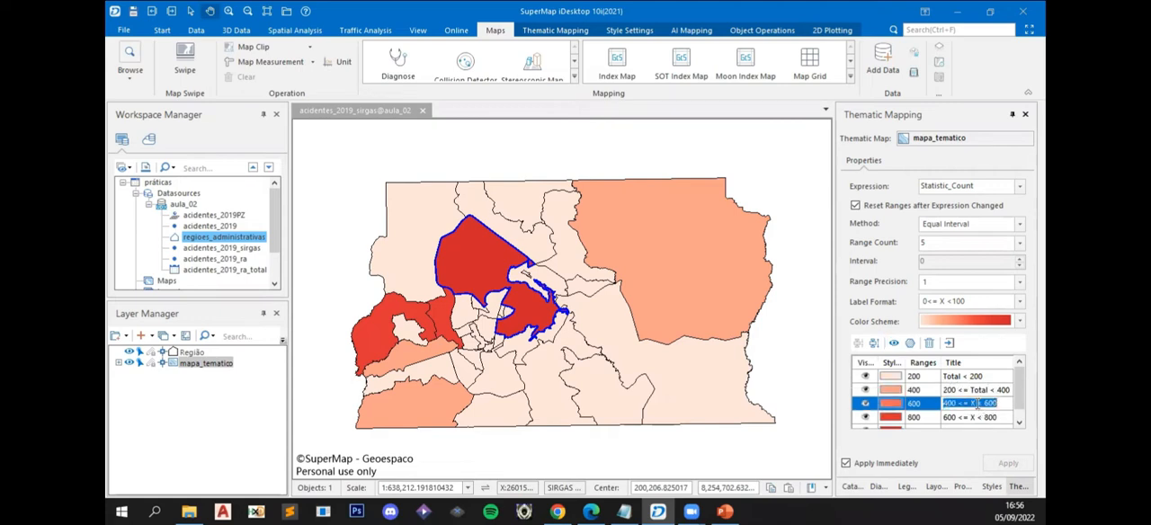
{"action": "left_click", "coordinate": [976, 404]}
{"action": "key", "text": "BackSpace"}
{"action": "type", "text": "Total"}
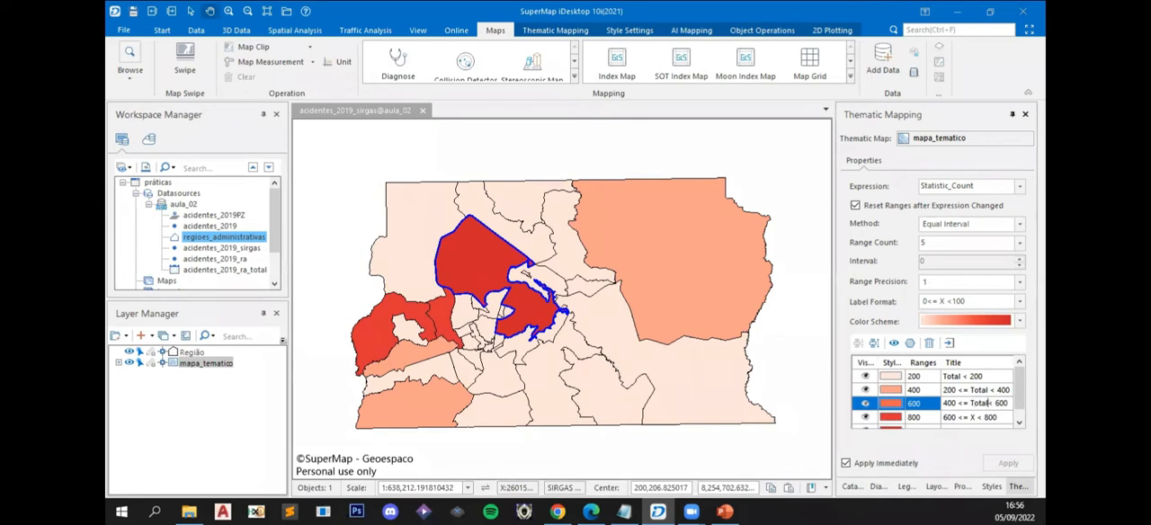
- Retitle the fourth range as 600 <= Total < 800
{"action": "double_click", "coordinate": [974, 417]}
{"action": "left_click", "coordinate": [975, 418]}
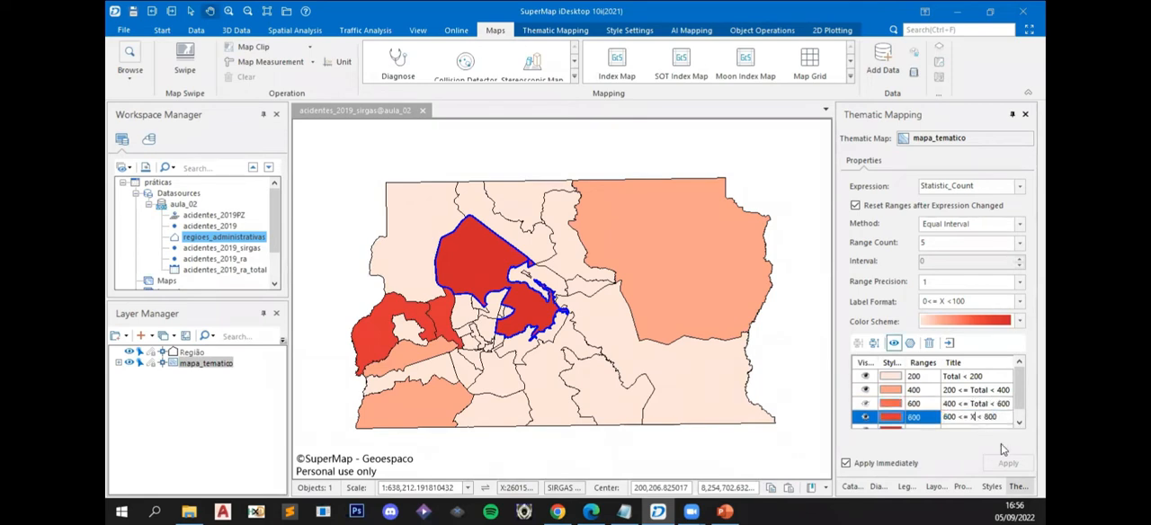
{"action": "key", "text": "BackSpace"}
{"action": "type", "text": "Total"}
{"action": "left_click", "coordinate": [974, 404]}
- Retitle the last range, which extends to the maximum, as 800 <= Total
{"action": "scroll", "coordinate": [978, 408], "scroll_direction": "down", "scroll_amount": 1}
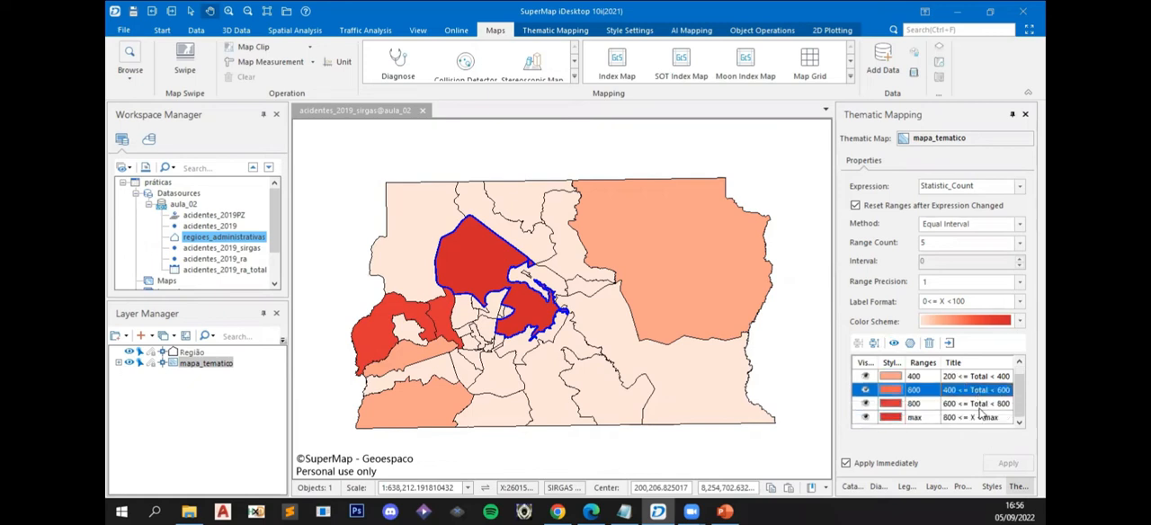
{"action": "left_click", "coordinate": [977, 407]}
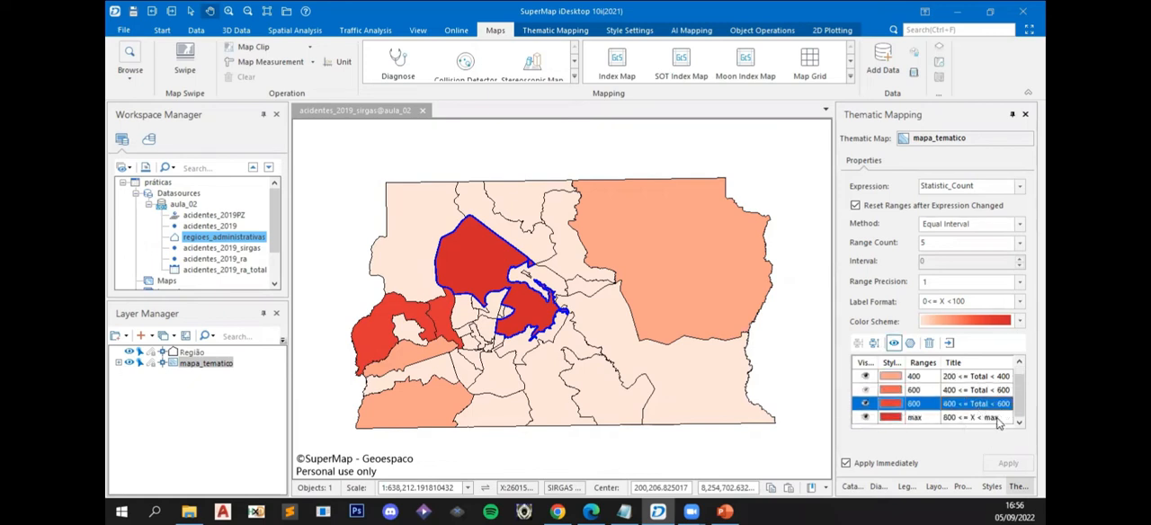
{"action": "left_click", "coordinate": [1001, 418]}
{"action": "left_click", "coordinate": [985, 417]}
{"action": "left_click_drag", "start_coordinate": [1000, 417], "coordinate": [968, 416]}
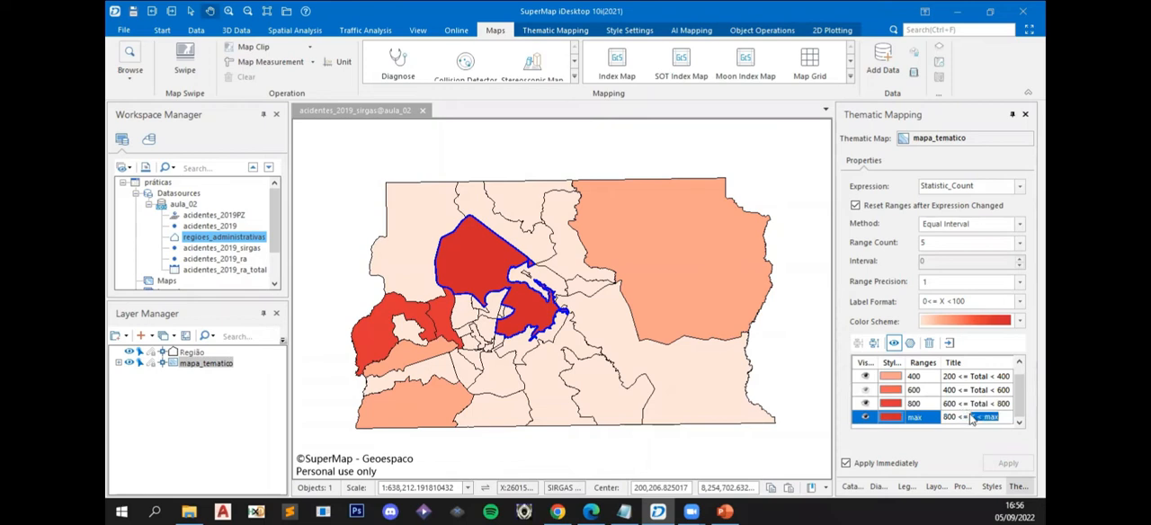
{"action": "type", "text": "Total"}
{"action": "left_click", "coordinate": [945, 405]}
{"action": "left_click", "coordinate": [947, 419]}
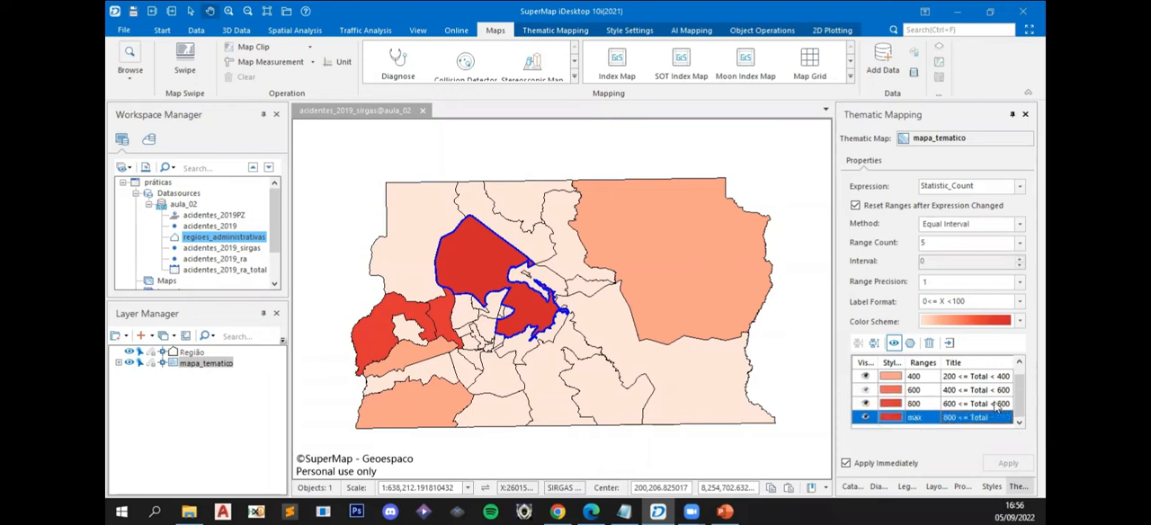
{"action": "scroll", "coordinate": [998, 407], "scroll_direction": "up", "scroll_amount": 1}
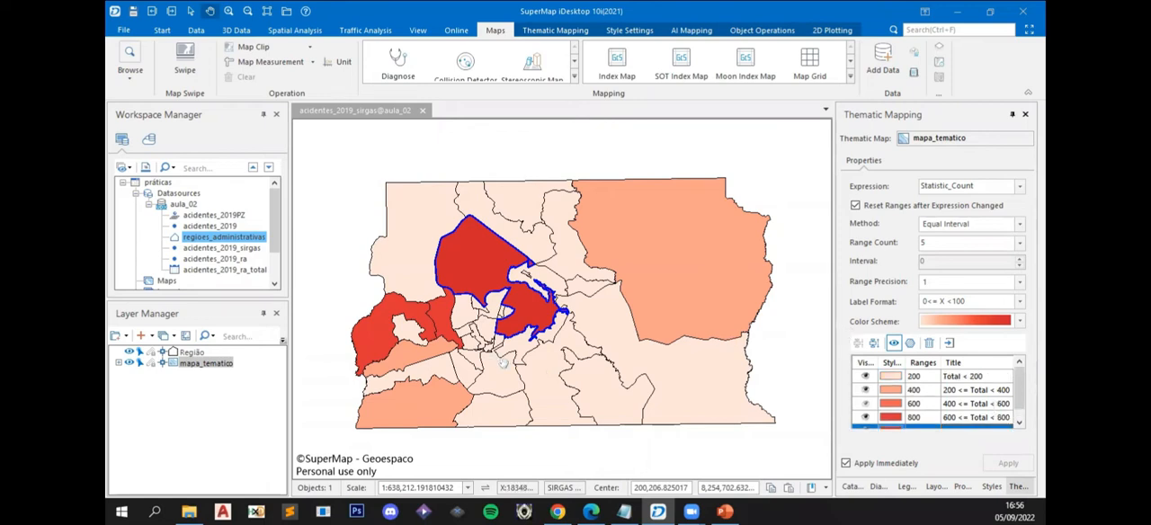
- Set the map scale to 1:500,000
{"action": "scroll", "coordinate": [564, 386], "scroll_direction": "up", "scroll_amount": 1}
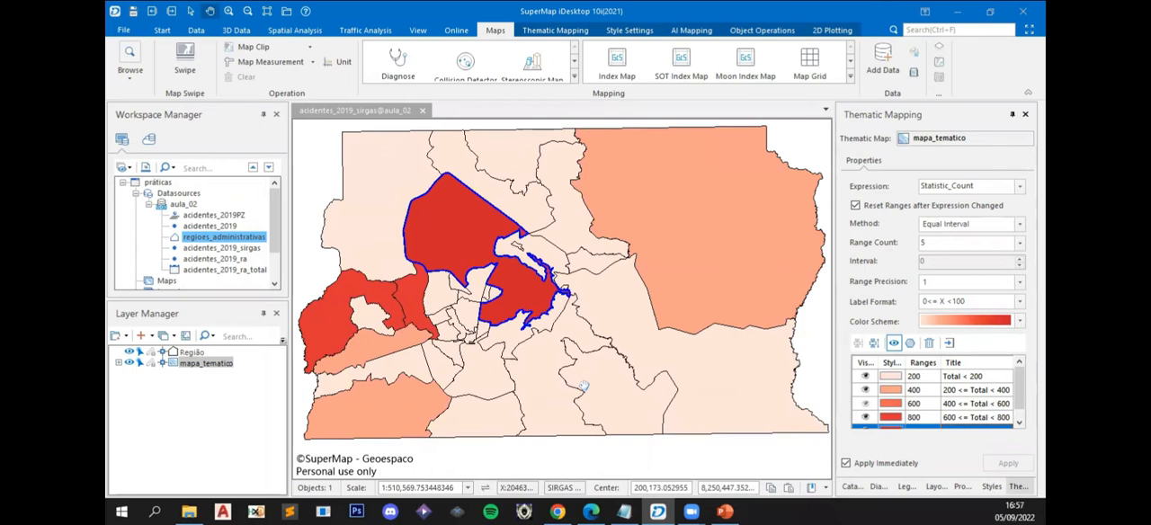
{"action": "scroll", "coordinate": [583, 387], "scroll_direction": "down", "scroll_amount": 1}
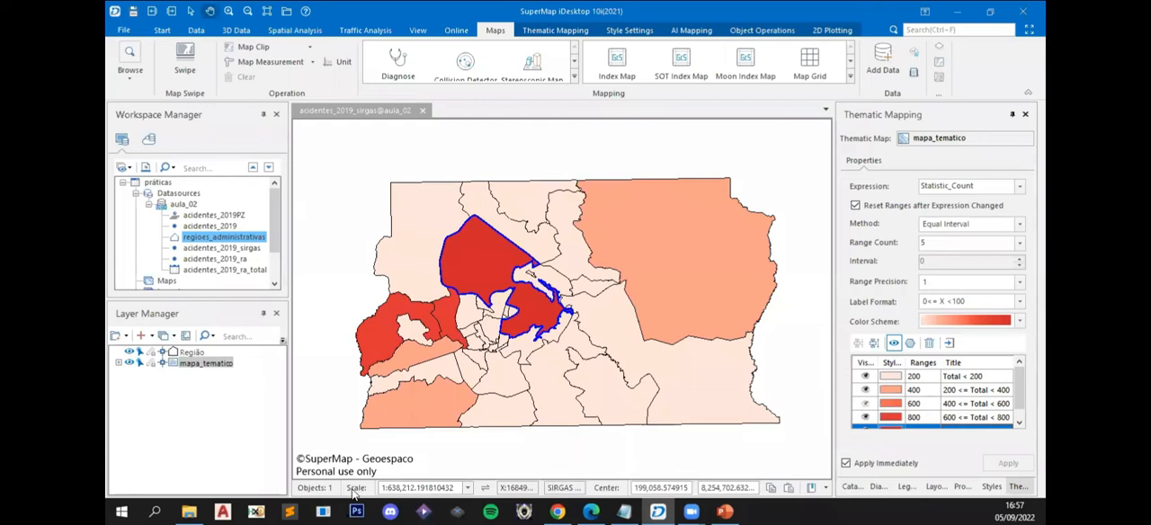
{"action": "left_click", "coordinate": [423, 490]}
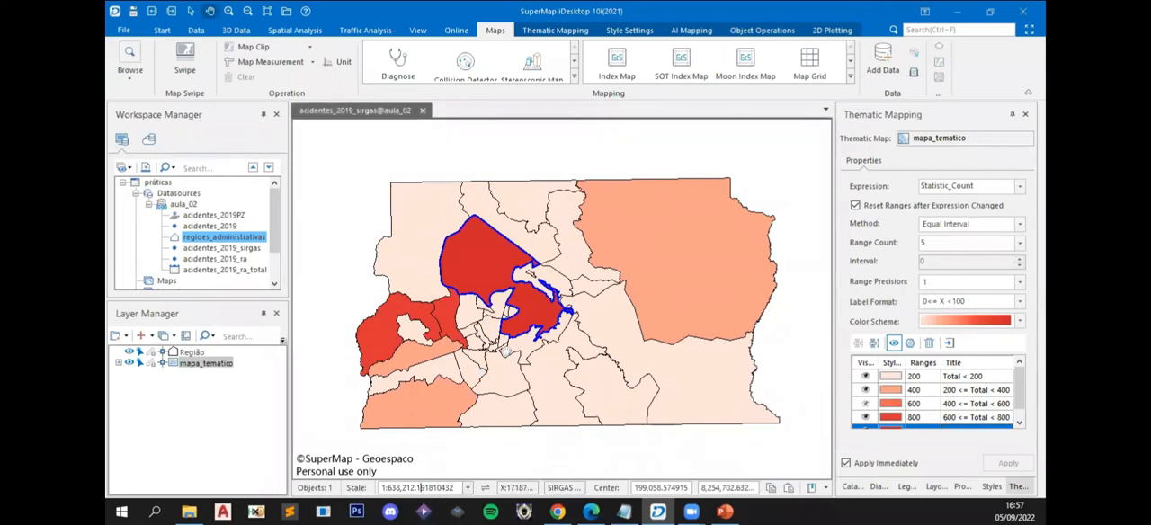
{"action": "scroll", "coordinate": [519, 347], "scroll_direction": "up", "scroll_amount": 2}
{"action": "scroll", "coordinate": [519, 346], "scroll_direction": "down", "scroll_amount": 2}
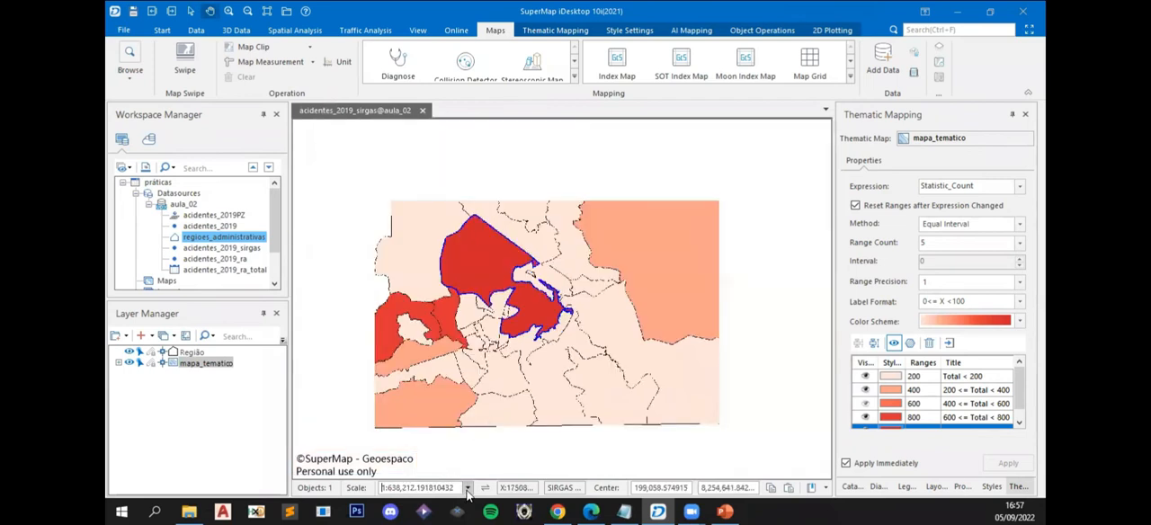
{"action": "left_click", "coordinate": [467, 487]}
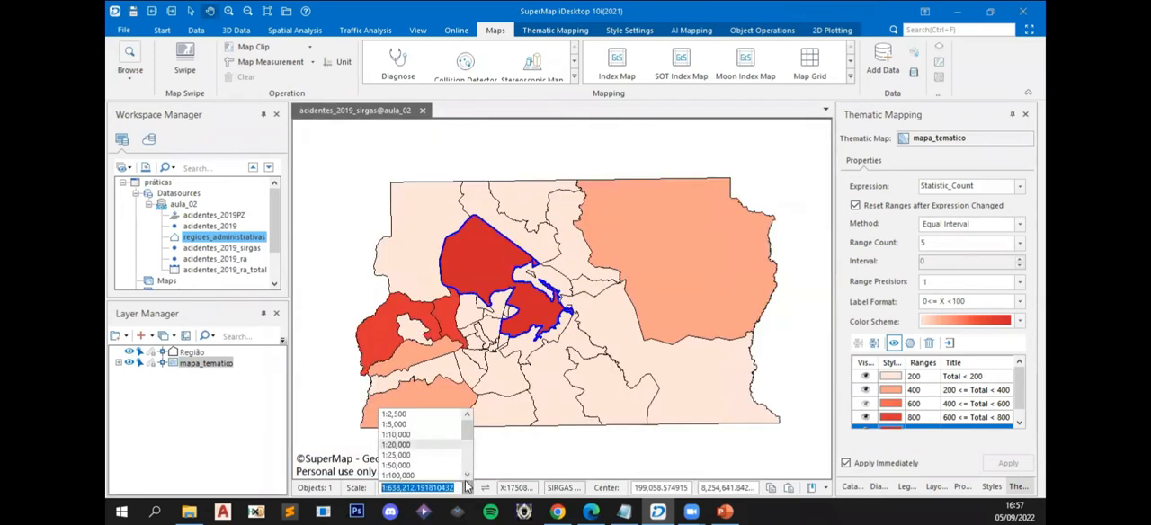
{"action": "scroll", "coordinate": [465, 475], "scroll_direction": "down", "scroll_amount": 1}
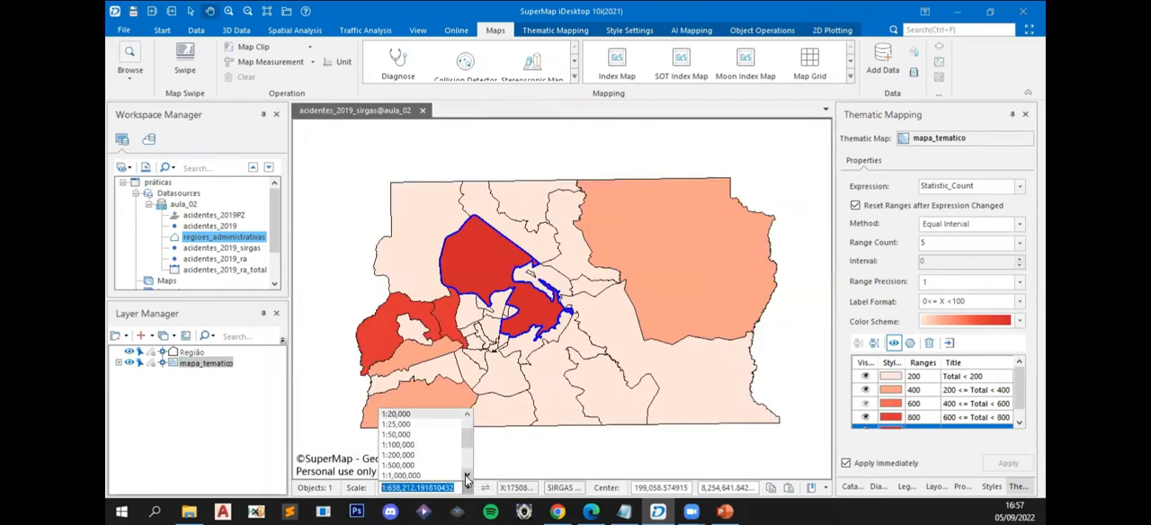
{"action": "left_click", "coordinate": [417, 466]}
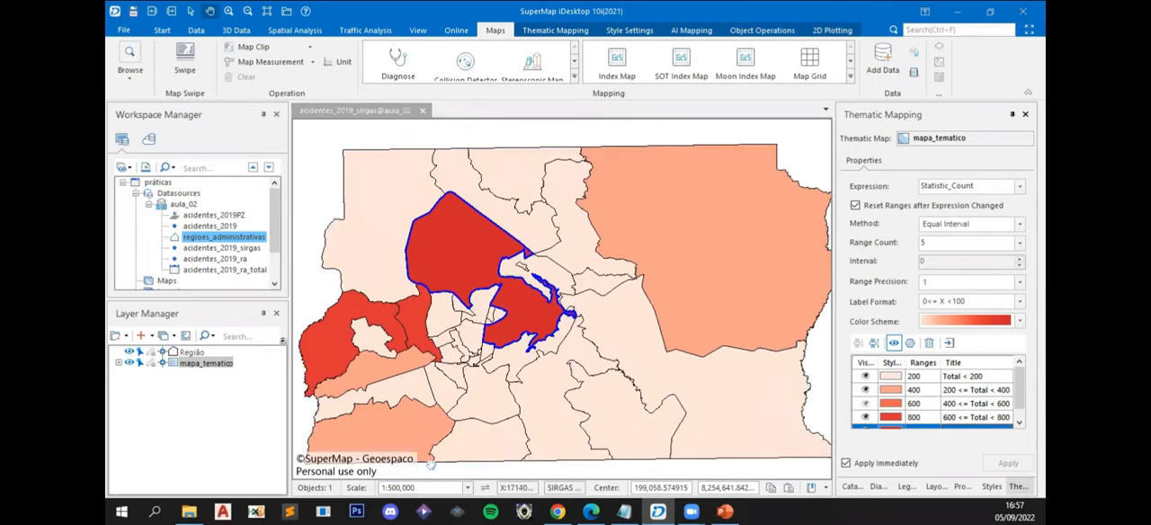
- Recentre the map, set its scale to 1:525,000 and clear the current object selection
{"action": "left_click_drag", "start_coordinate": [676, 330], "coordinate": [669, 327]}
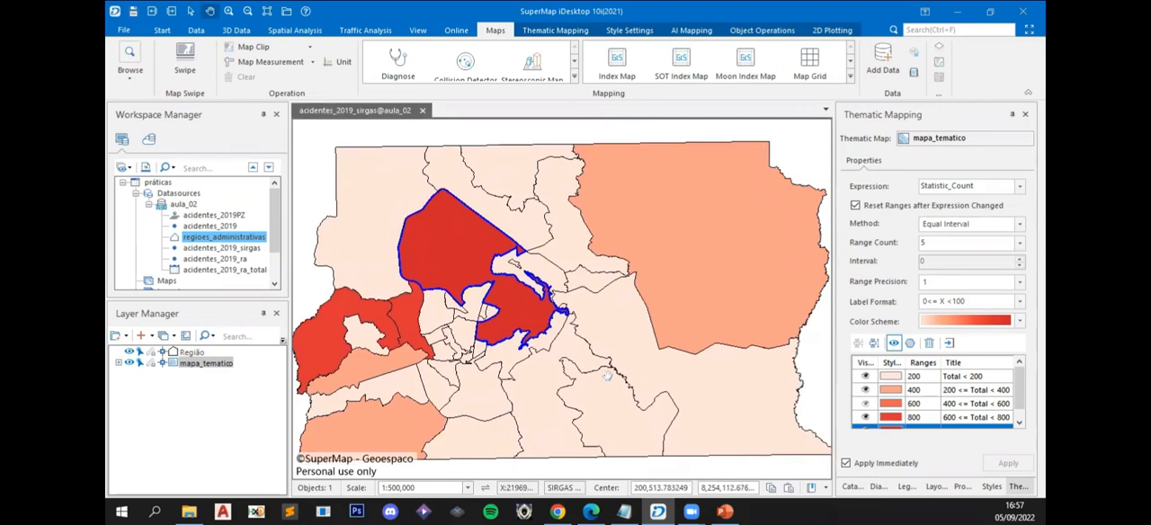
{"action": "left_click", "coordinate": [411, 488]}
{"action": "left_click", "coordinate": [397, 488]}
{"action": "key", "text": "BackSpace"}
{"action": "type", "text": "25"}
{"action": "key", "text": "Return"}
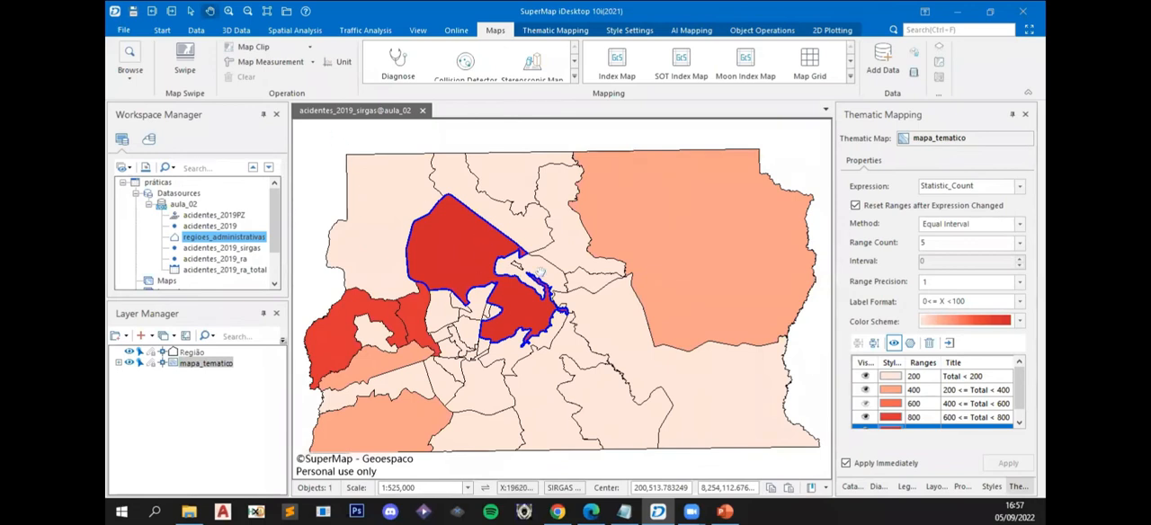
{"action": "right_click", "coordinate": [799, 348]}
{"action": "left_click", "coordinate": [800, 352]}
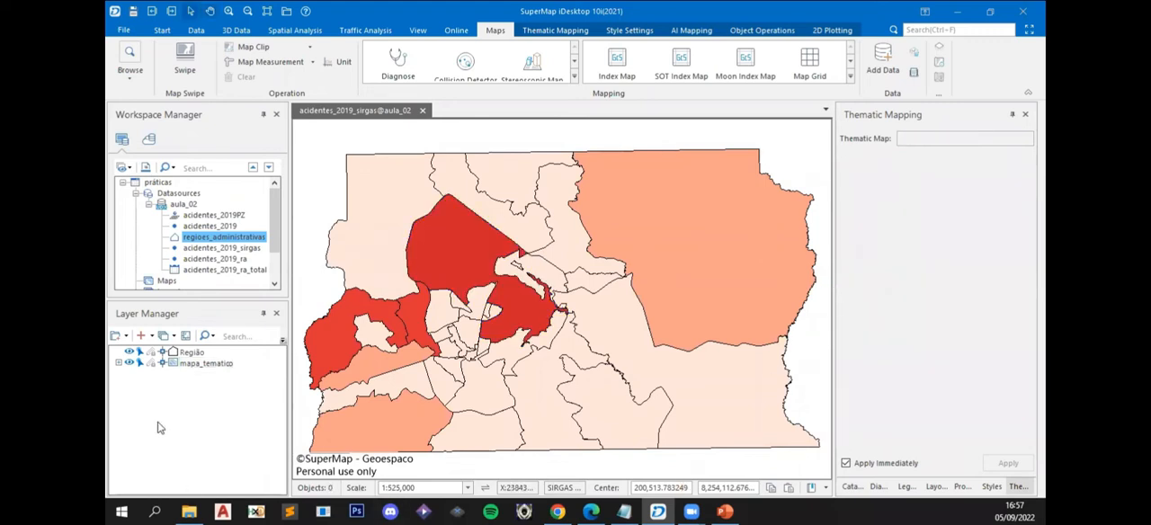
- Create a label thematic map from the Região layer with the "Uniform label for administrative region" template
{"action": "left_click", "coordinate": [192, 354]}
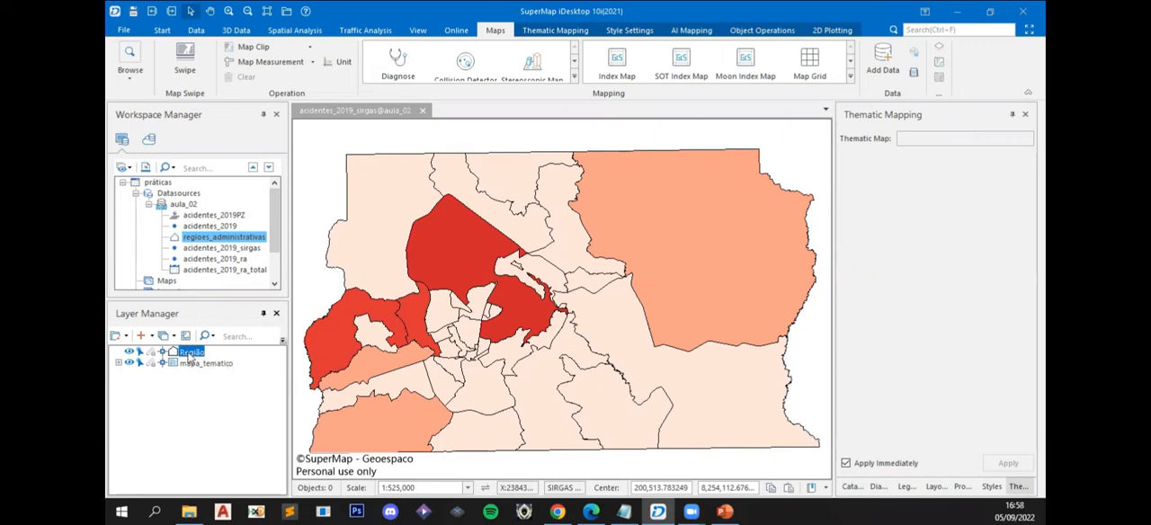
{"action": "right_click", "coordinate": [191, 360]}
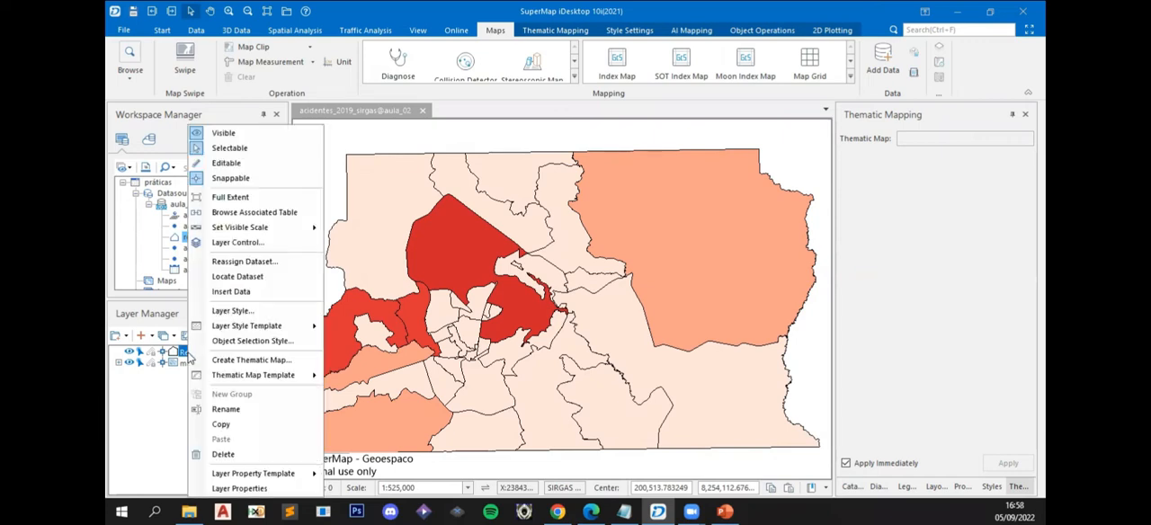
{"action": "left_click", "coordinate": [252, 359]}
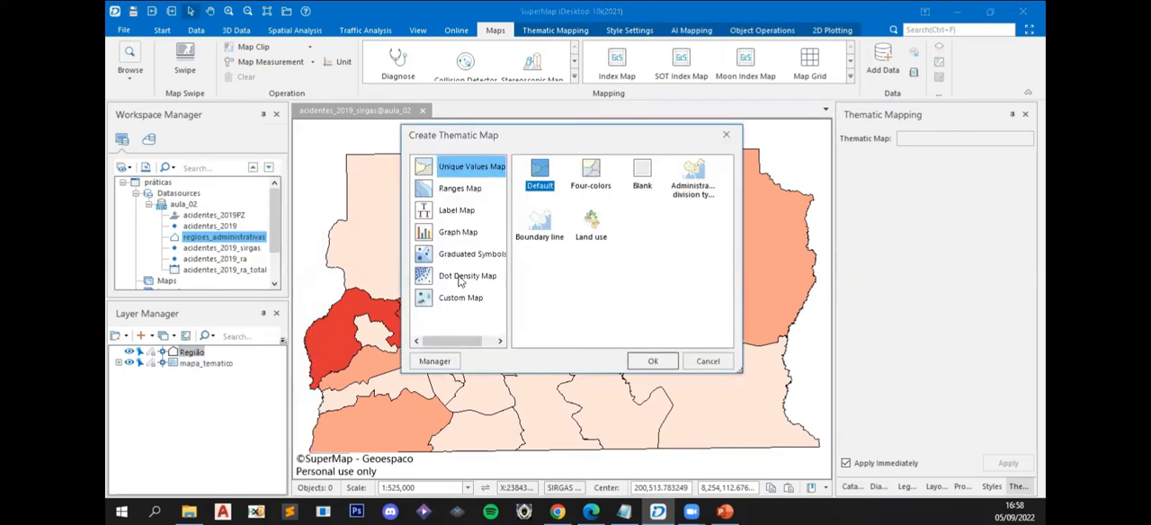
{"action": "left_click", "coordinate": [459, 214]}
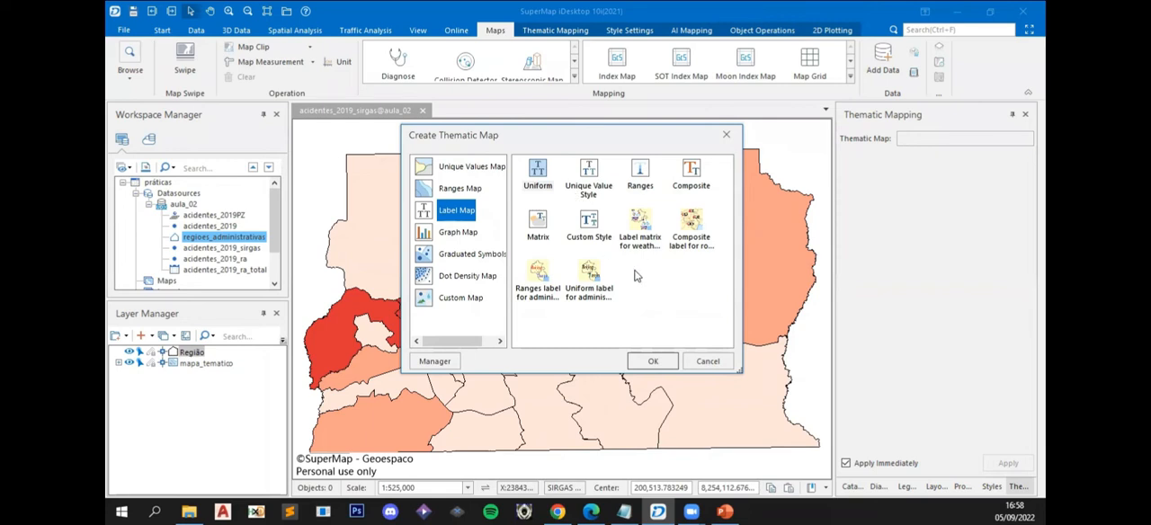
{"action": "left_click", "coordinate": [594, 308]}
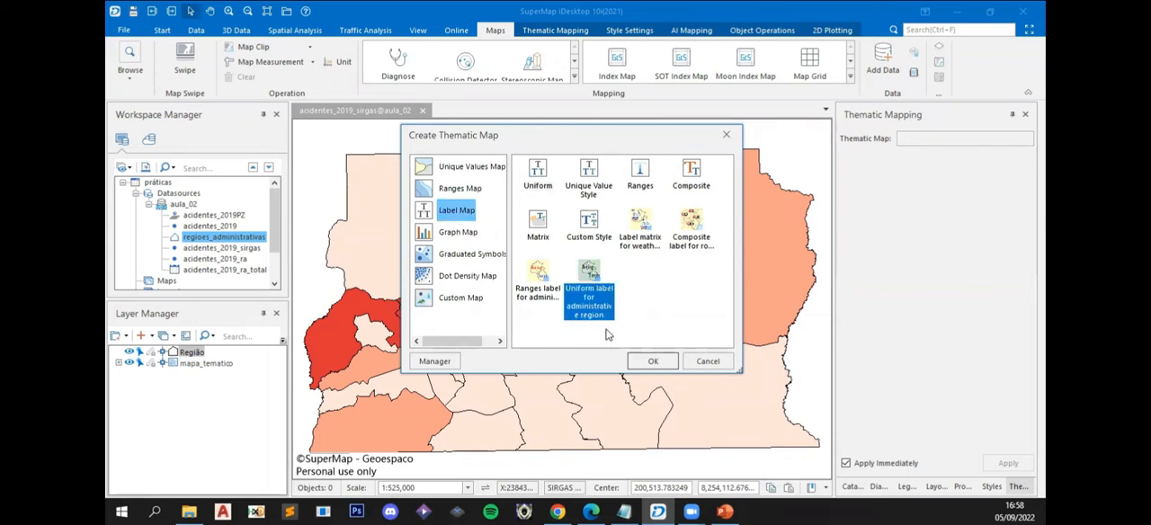
{"action": "left_click", "coordinate": [653, 361]}
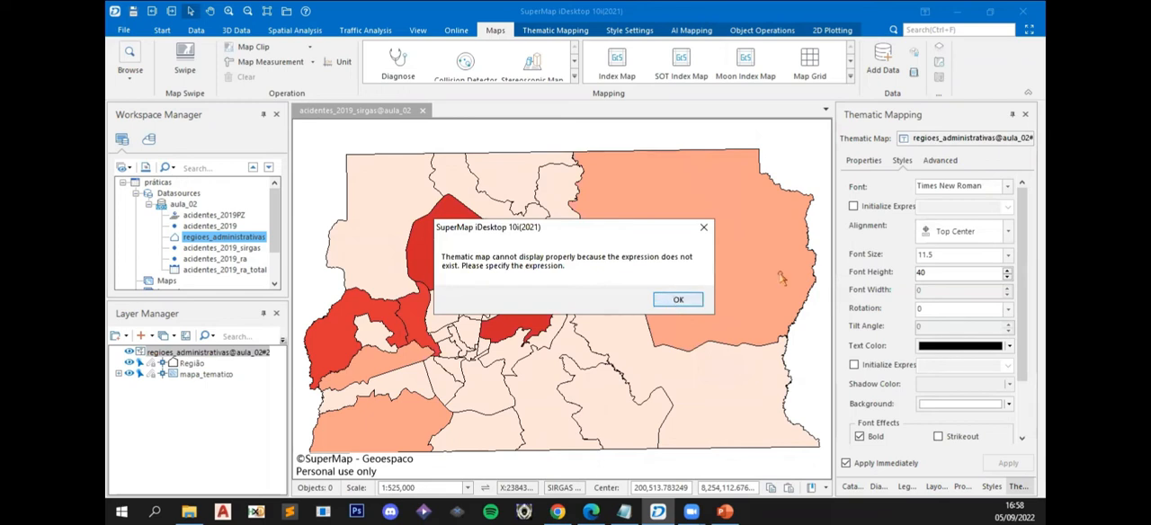
{"action": "left_click", "coordinate": [670, 303]}
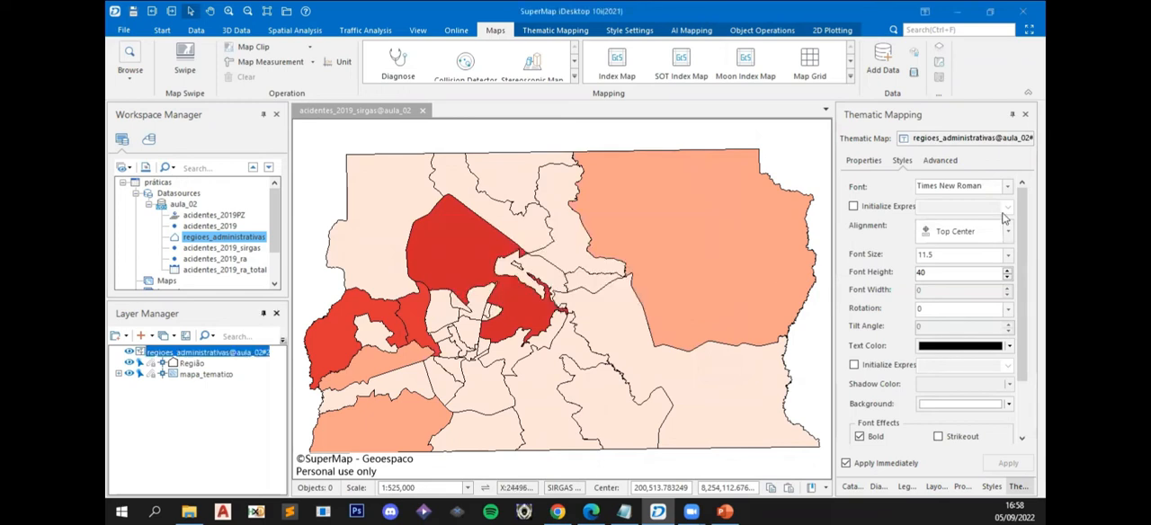
- Set the label expression to the ra field
{"action": "left_click", "coordinate": [864, 160]}
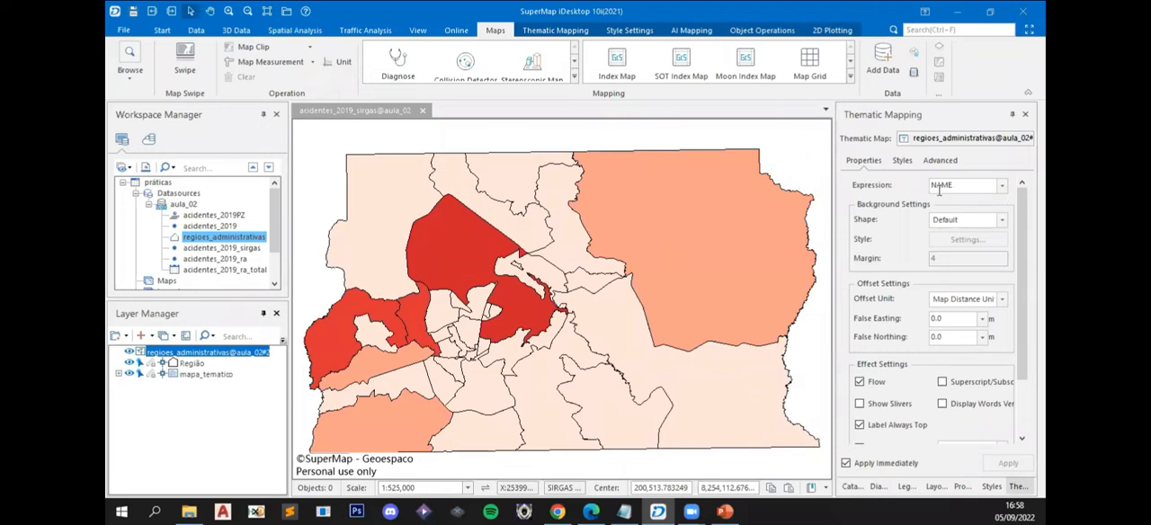
{"action": "left_click", "coordinate": [1002, 188]}
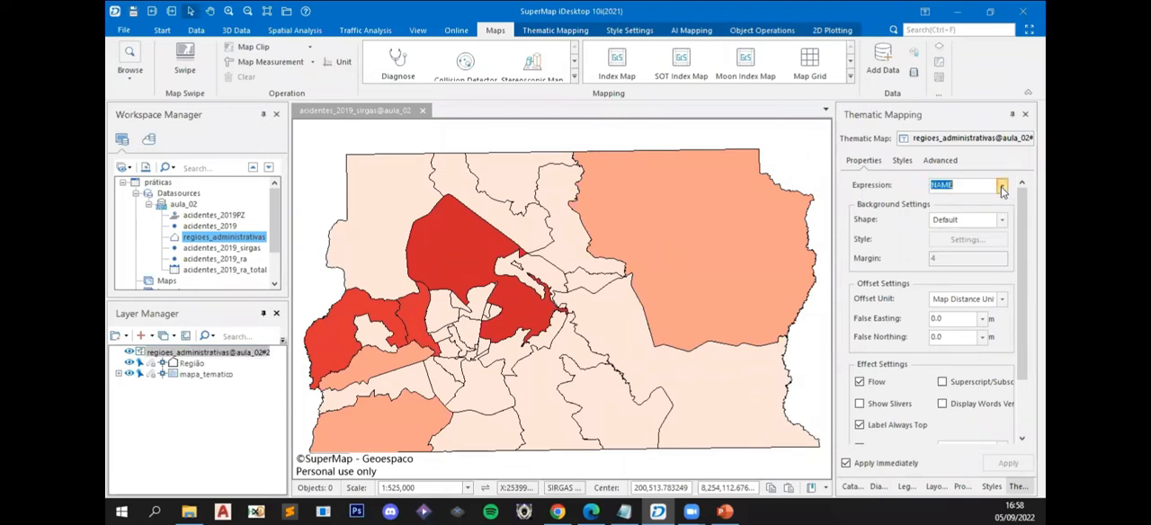
{"action": "left_click", "coordinate": [1002, 188]}
{"action": "left_click", "coordinate": [960, 247]}
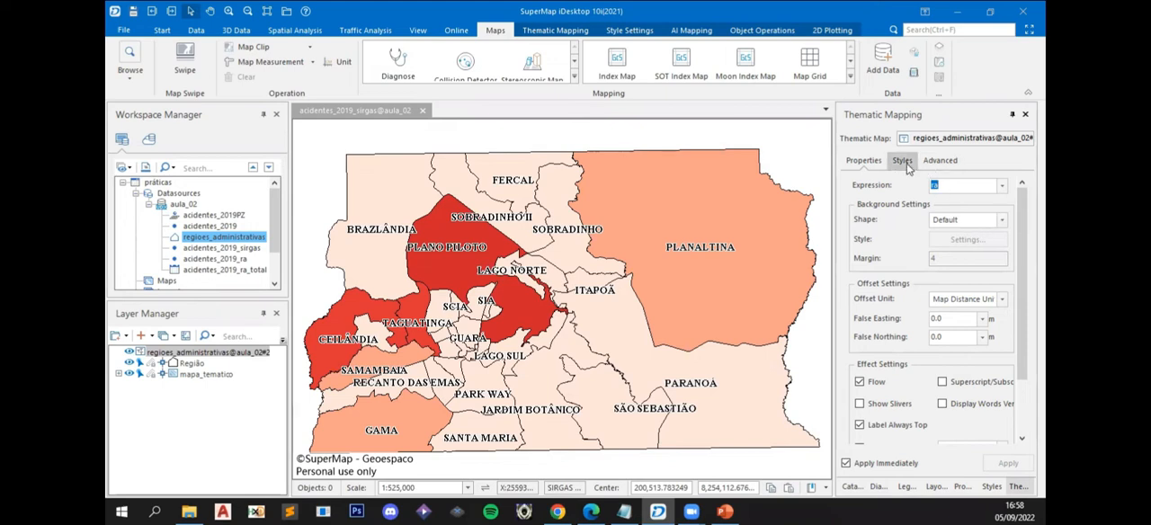
- Set the region labels' alignment to Center and their font height to 40.5
{"action": "left_click", "coordinate": [902, 162]}
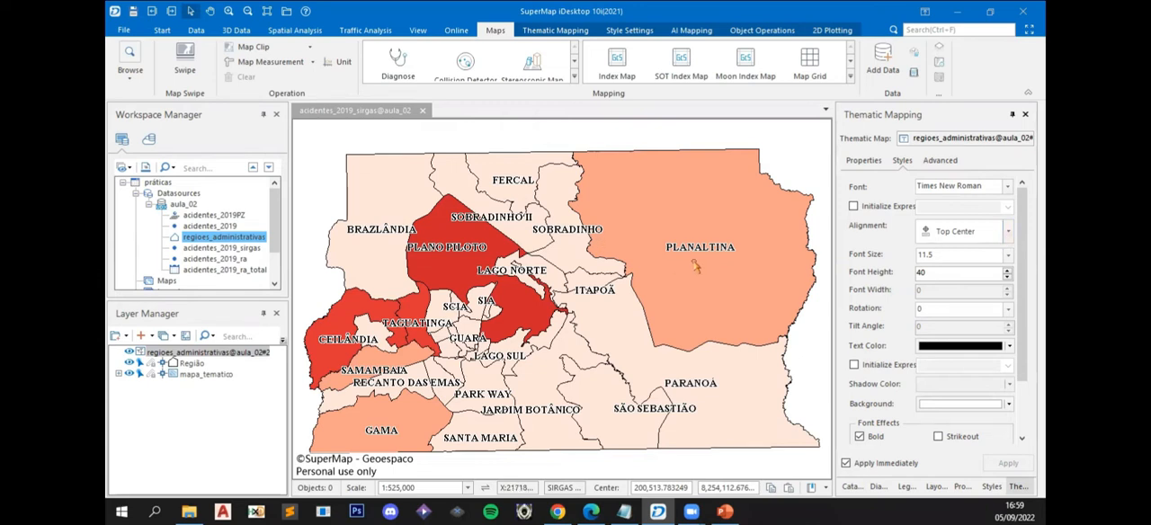
{"action": "left_click", "coordinate": [1008, 234]}
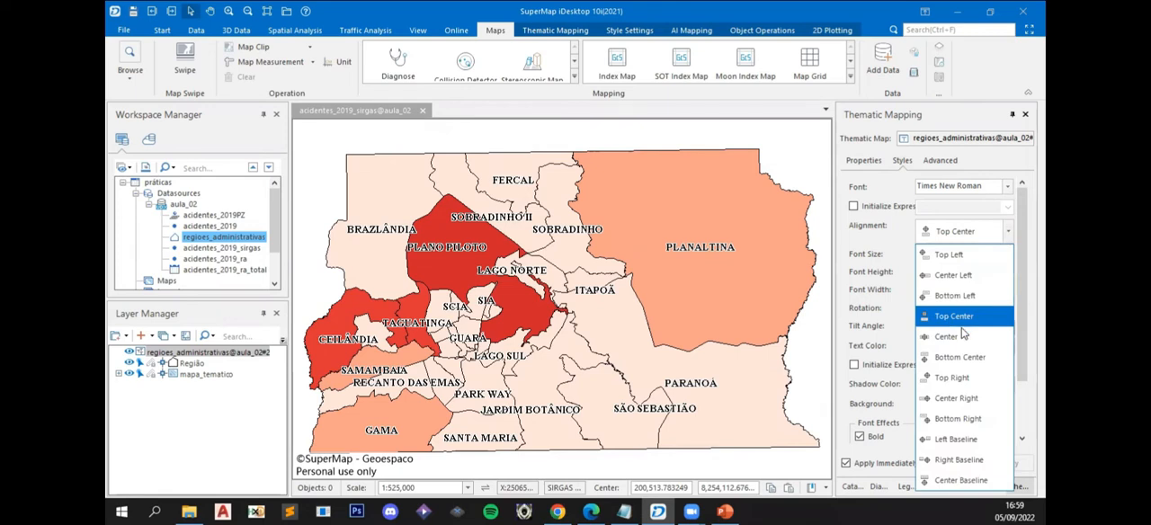
{"action": "left_click", "coordinate": [961, 346]}
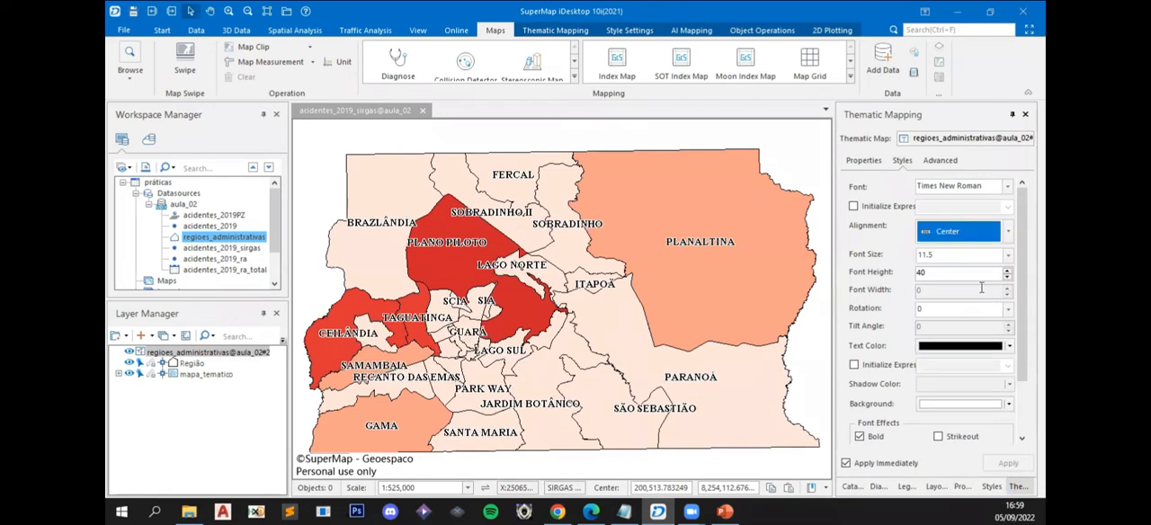
{"action": "double_click", "coordinate": [948, 259]}
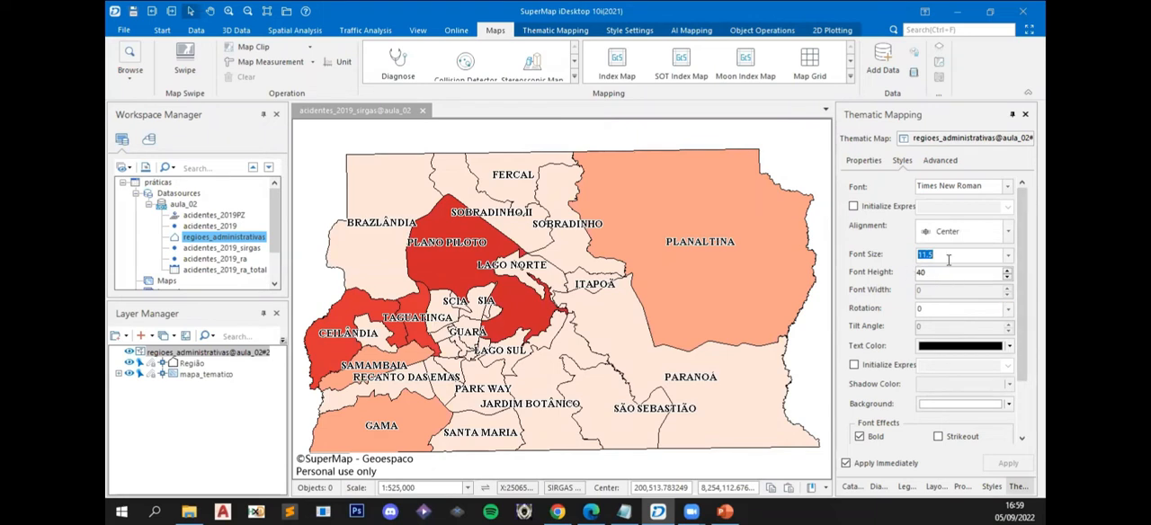
{"action": "left_click", "coordinate": [1008, 189]}
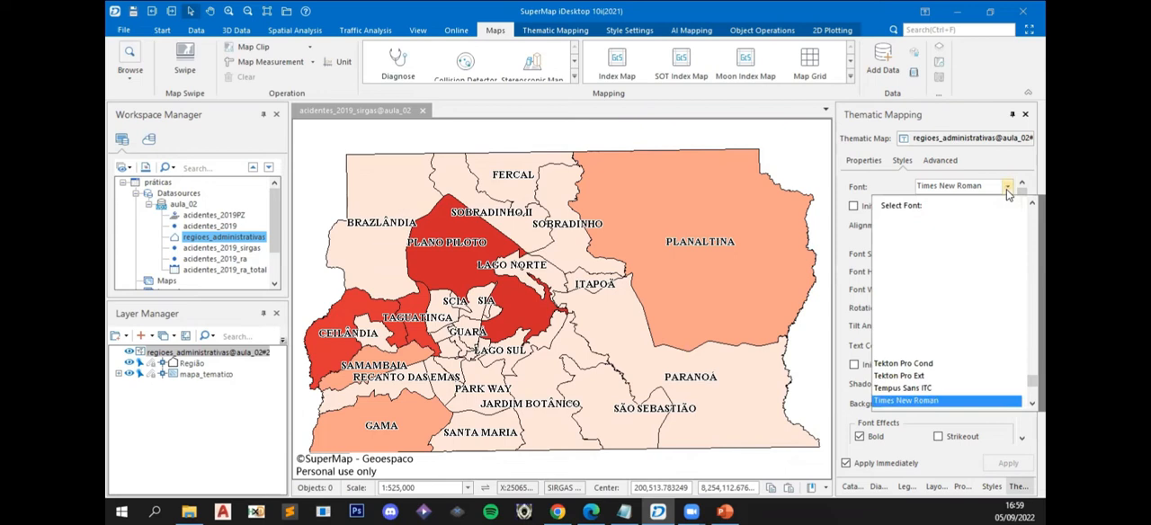
{"action": "left_click", "coordinate": [1009, 189]}
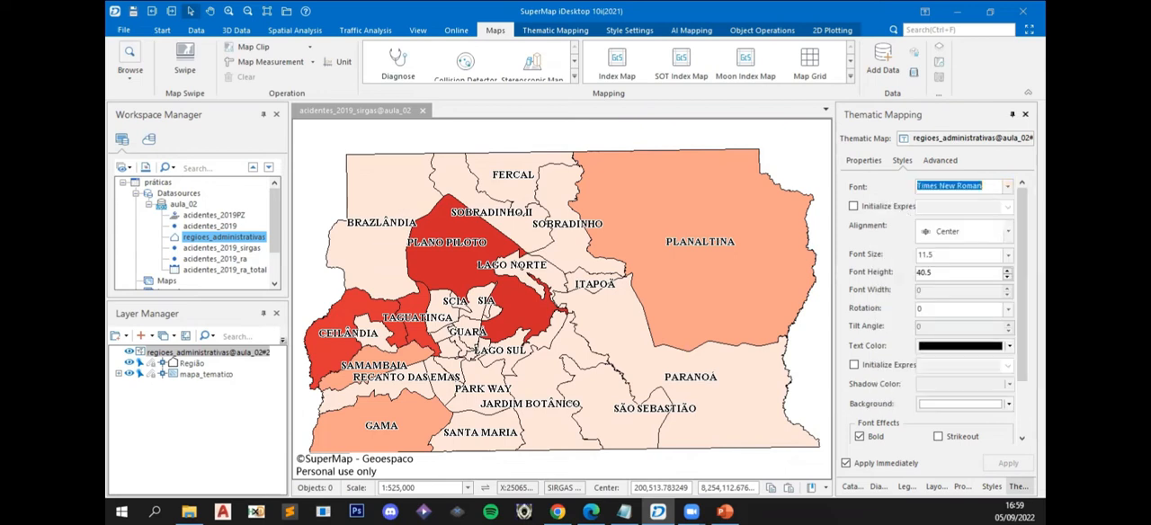
{"action": "scroll", "coordinate": [935, 306], "scroll_direction": "down", "scroll_amount": 2}
{"action": "scroll", "coordinate": [935, 305], "scroll_direction": "up", "scroll_amount": 2}
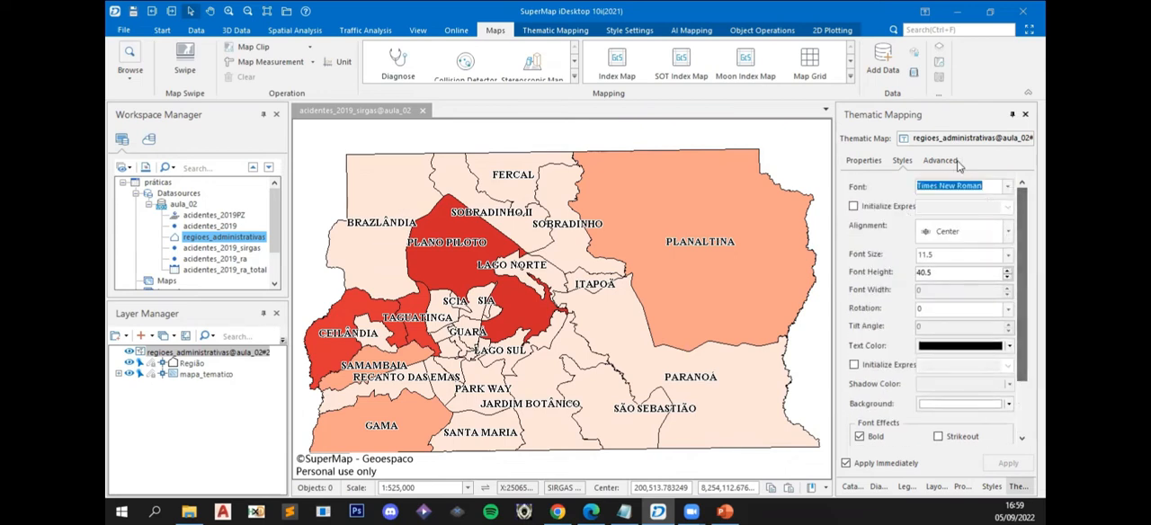
- Give the region labels a Rectangle background shape
{"action": "left_click", "coordinate": [845, 160]}
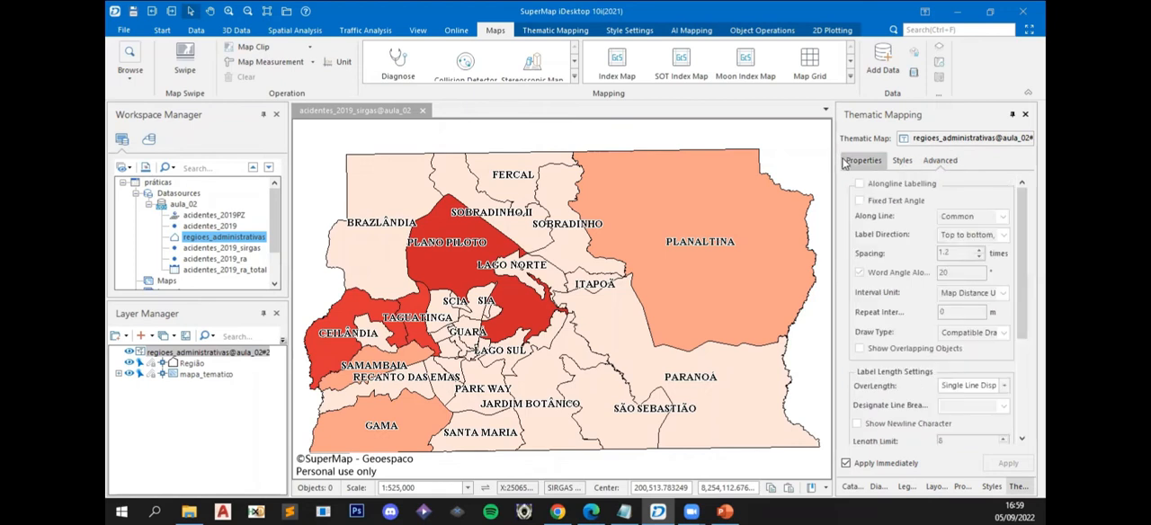
{"action": "scroll", "coordinate": [944, 256], "scroll_direction": "up", "scroll_amount": 5}
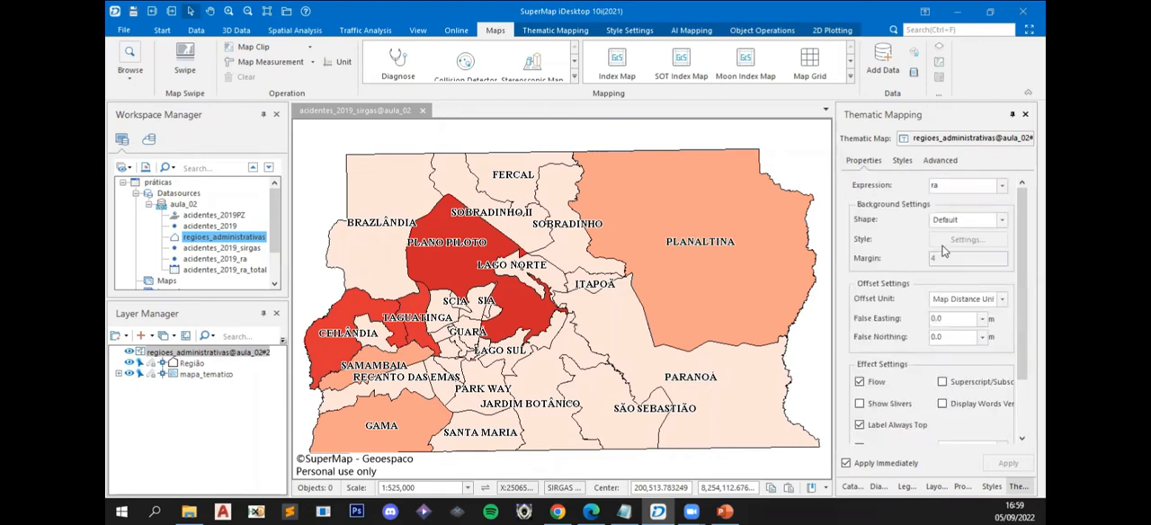
{"action": "left_click", "coordinate": [1001, 220]}
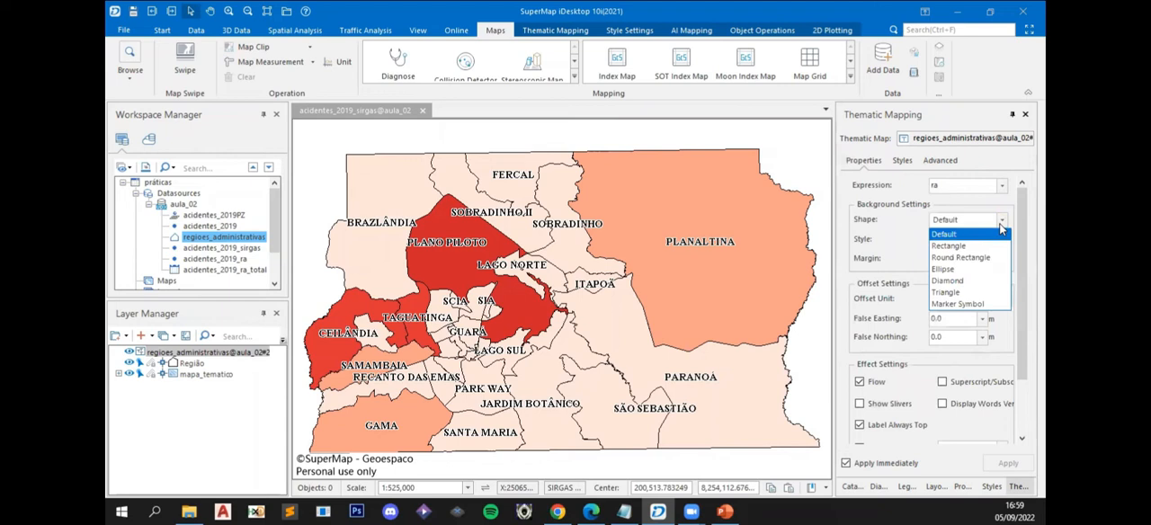
{"action": "left_click", "coordinate": [1001, 230]}
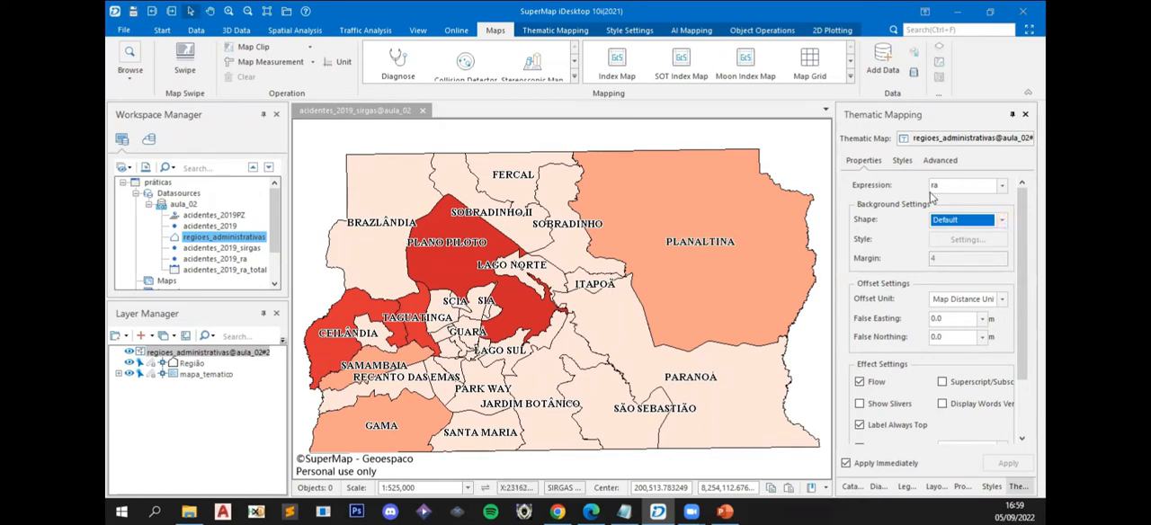
{"action": "left_click", "coordinate": [1001, 221]}
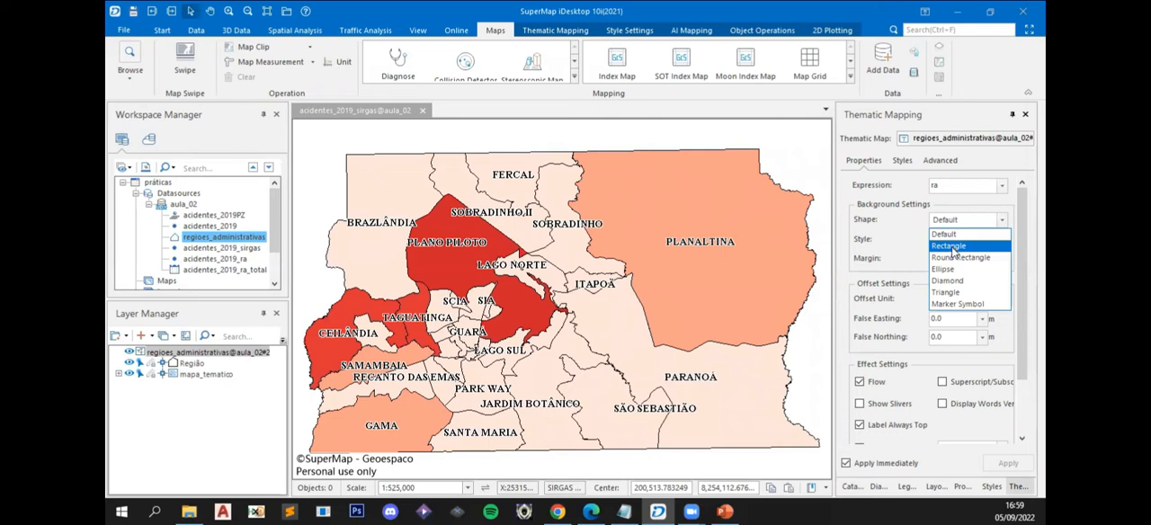
{"action": "left_click", "coordinate": [953, 247]}
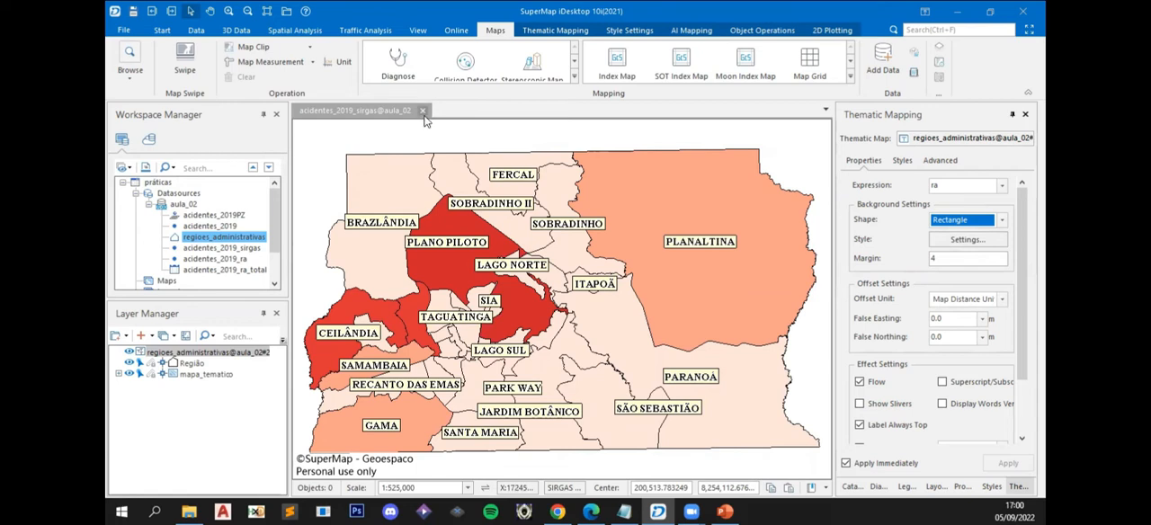
- Close the thematic map and save its changes as a map named acidentes_2019
{"action": "left_click", "coordinate": [423, 110]}
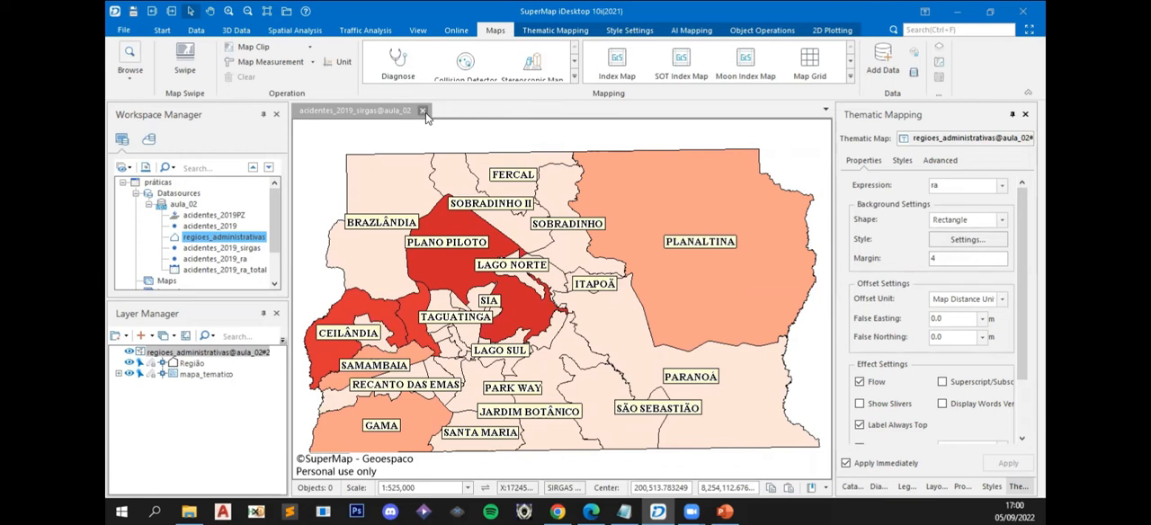
{"action": "left_click_drag", "start_coordinate": [525, 230], "coordinate": [516, 226]}
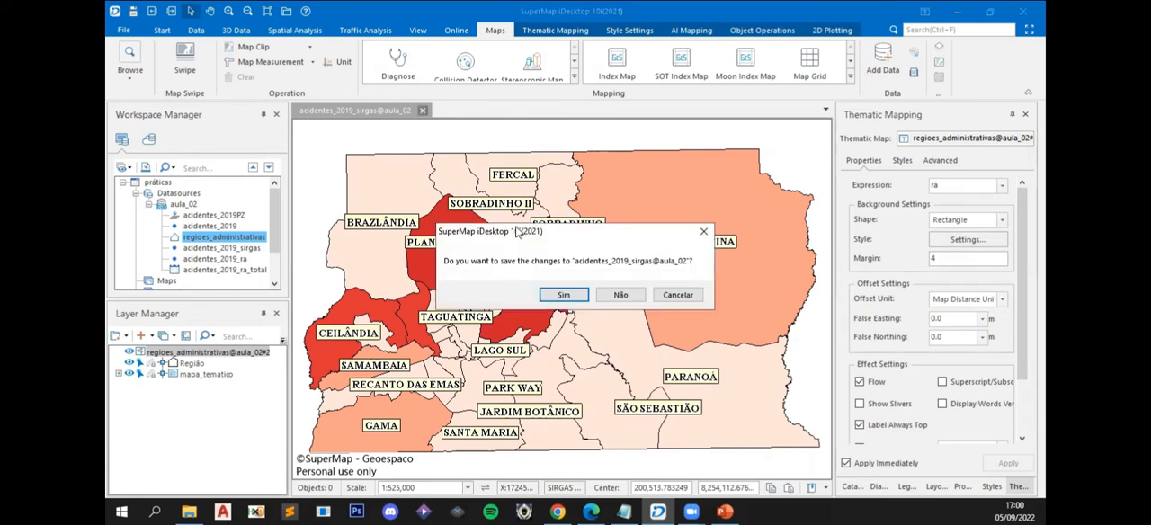
{"action": "left_click", "coordinate": [553, 293]}
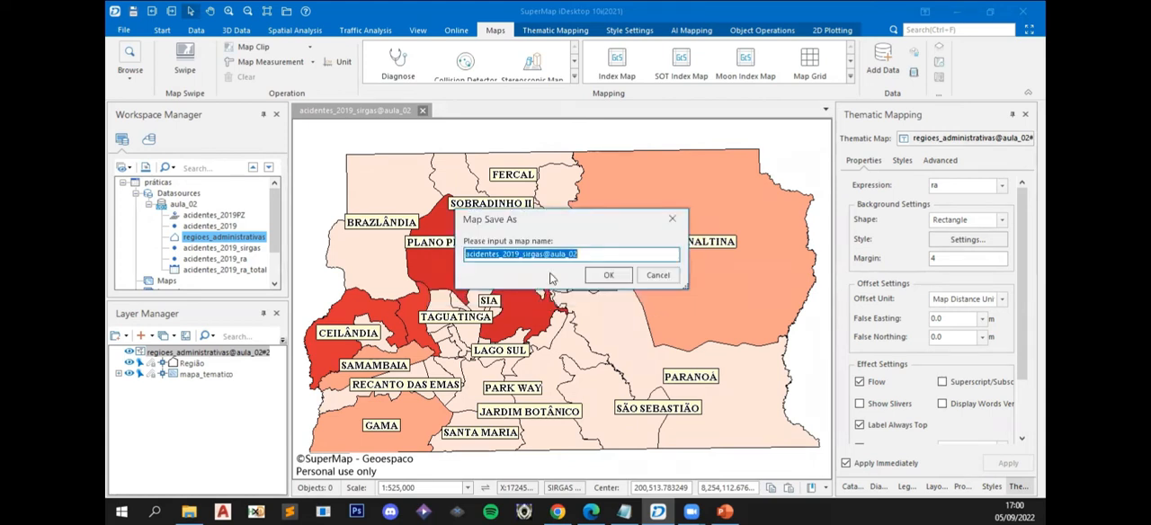
{"action": "type", "text": "m"}
{"action": "key", "text": "BackSpace"}
{"action": "type", "text": "acidentes"}
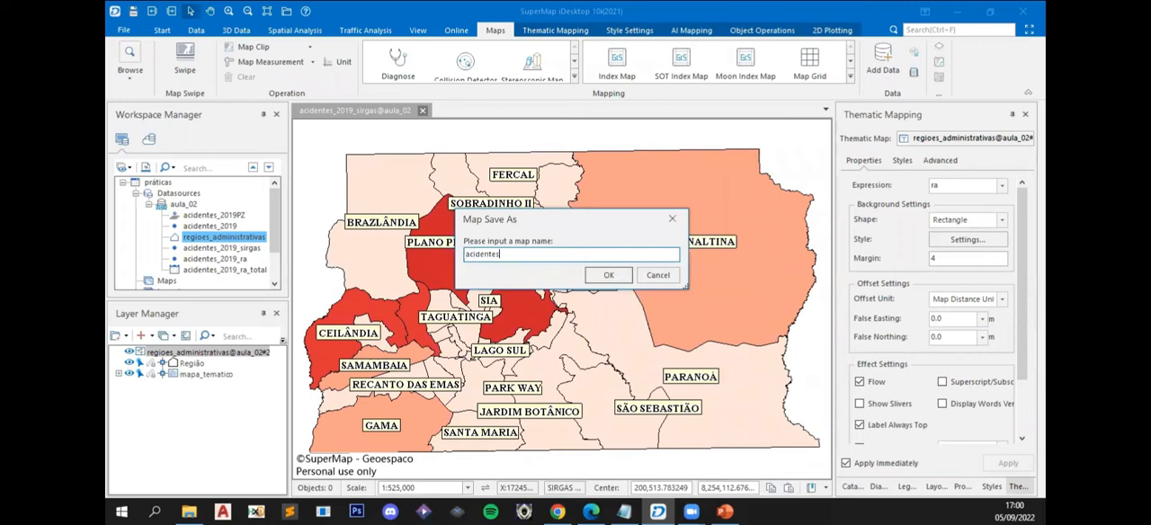
{"action": "type", "text": "_2019"}
{"action": "left_click", "coordinate": [619, 275]}
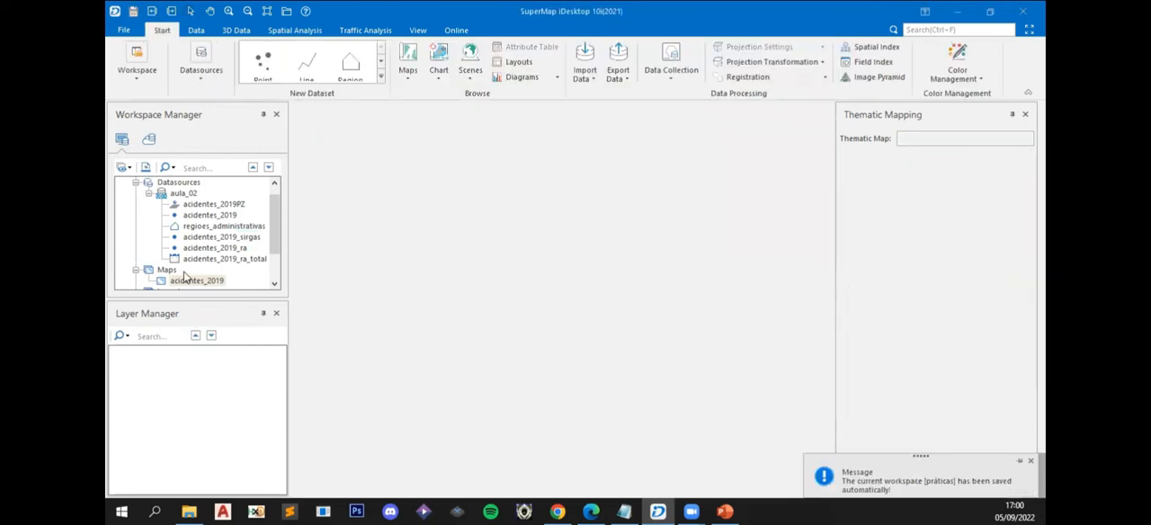
- Create a bar diagram in the workspace from the acidentes_2019_sirgas dataset
{"action": "left_click", "coordinate": [169, 280]}
{"action": "scroll", "coordinate": [276, 234], "scroll_direction": "down", "scroll_amount": 2}
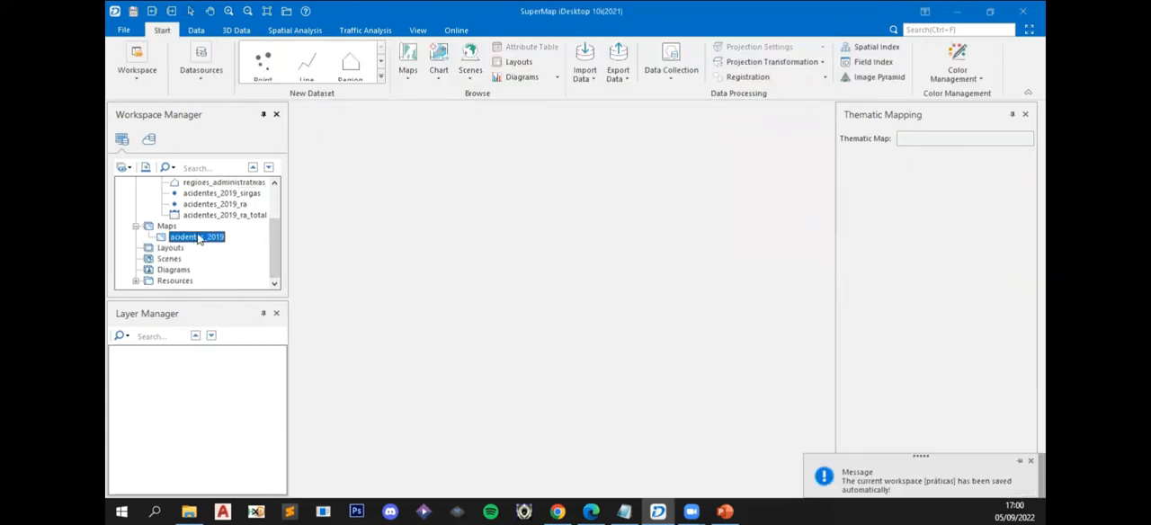
{"action": "left_click", "coordinate": [174, 270]}
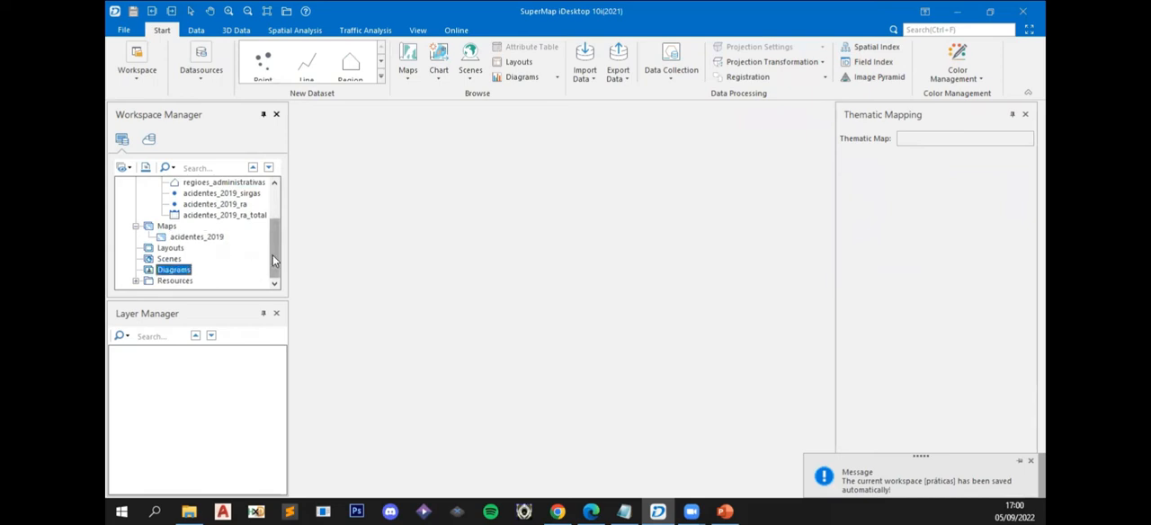
{"action": "left_click_drag", "start_coordinate": [272, 255], "coordinate": [270, 222]}
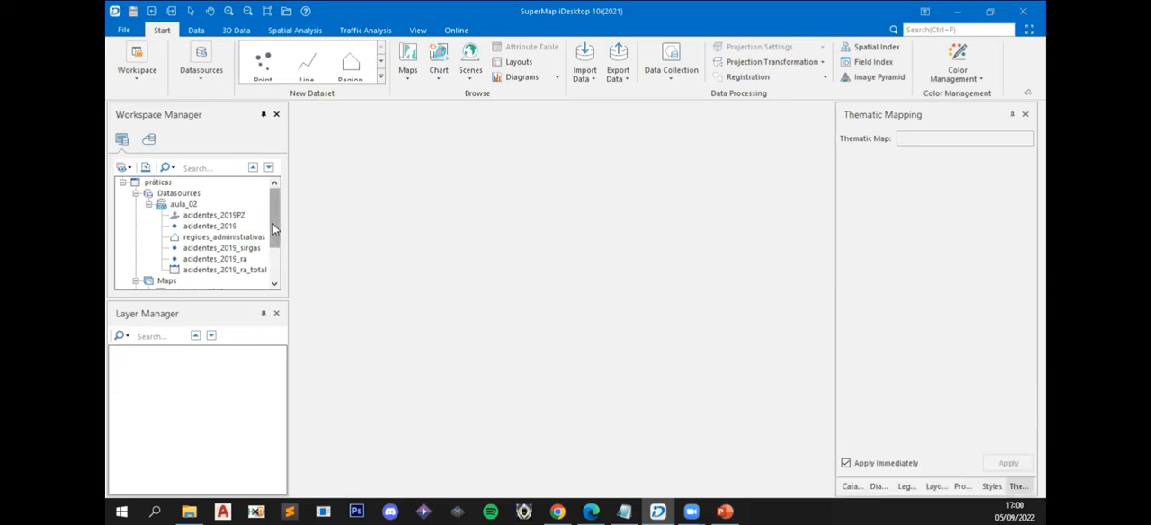
{"action": "left_click_drag", "start_coordinate": [274, 229], "coordinate": [280, 279]}
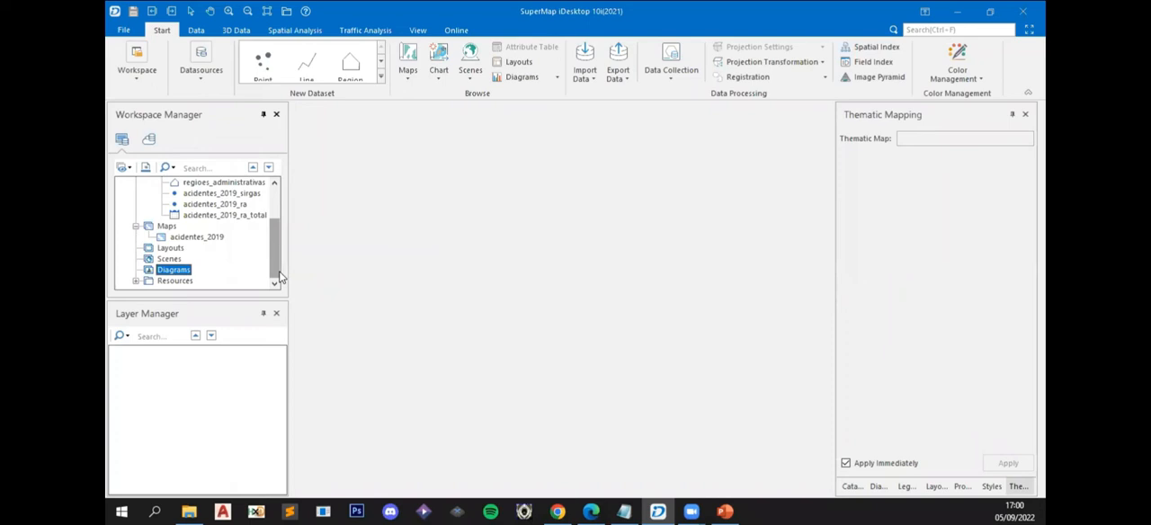
{"action": "right_click", "coordinate": [171, 275]}
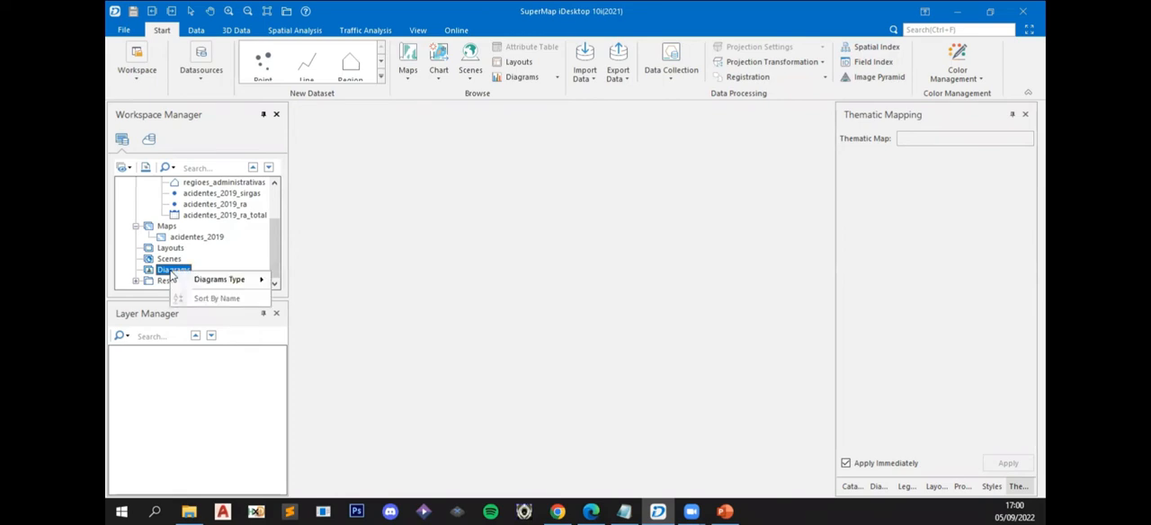
{"action": "mouse_move", "coordinate": [203, 286]}
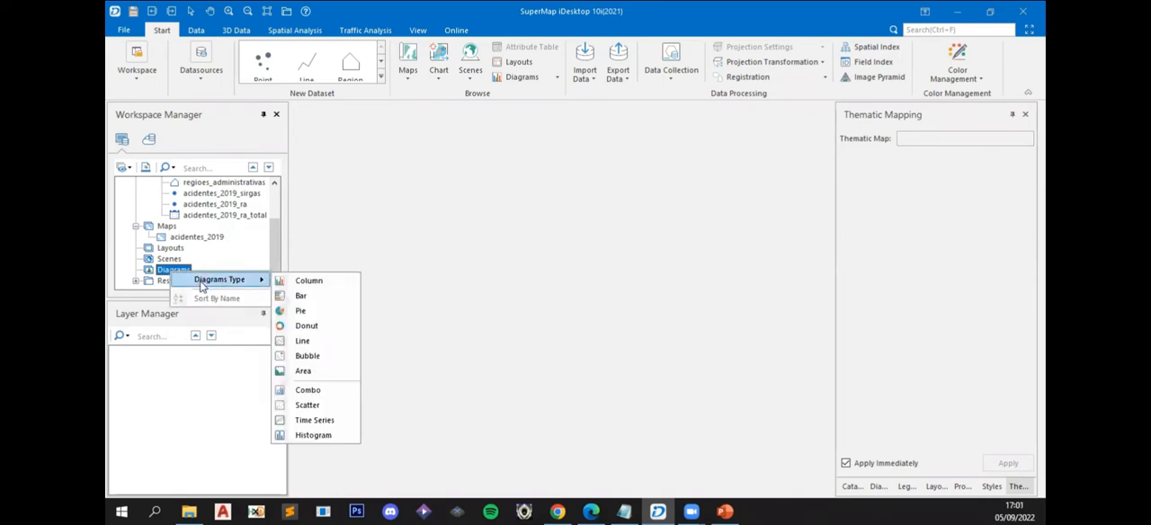
{"action": "left_click", "coordinate": [304, 296]}
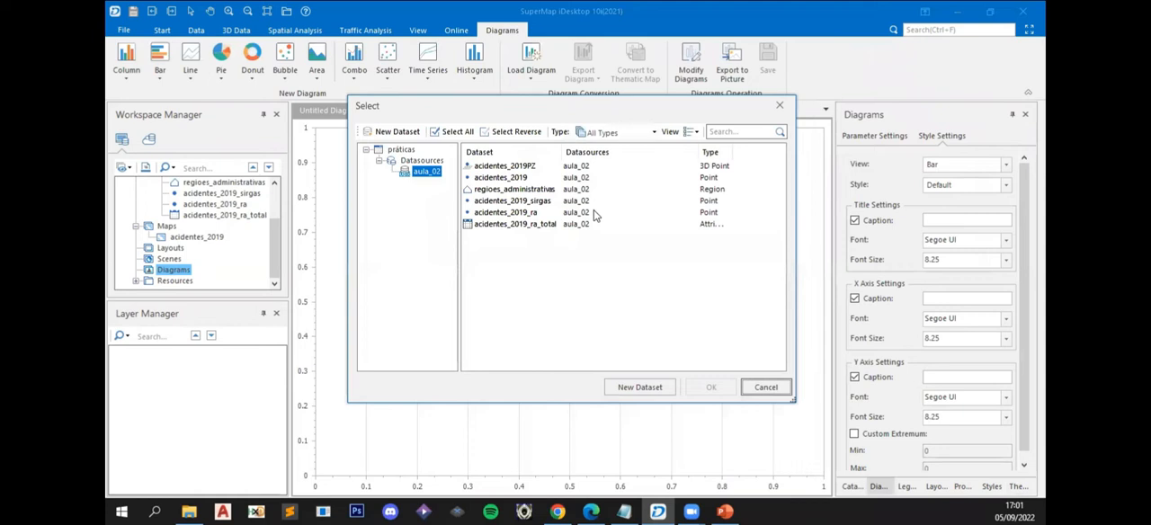
{"action": "left_click", "coordinate": [543, 202]}
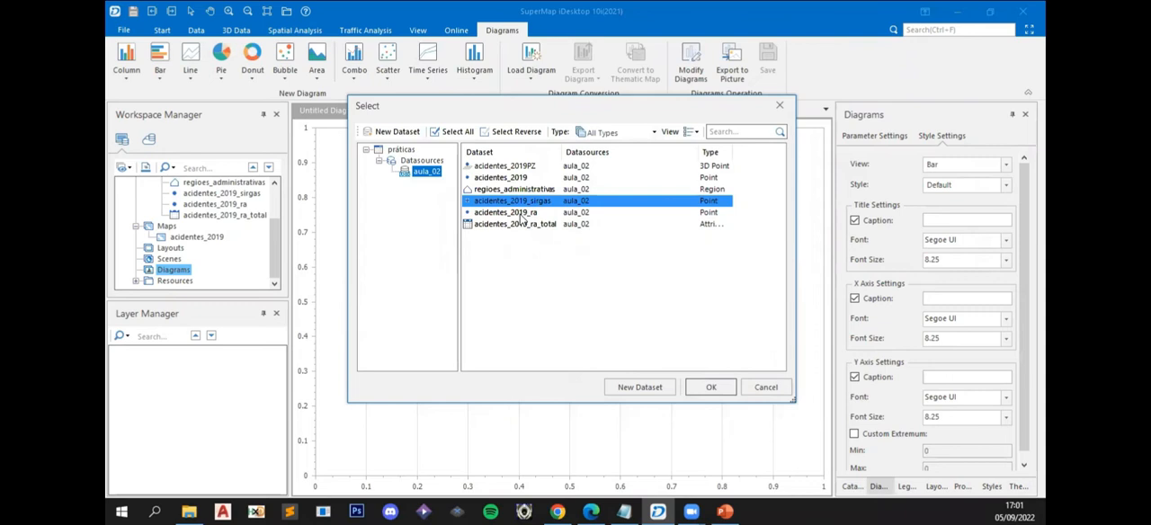
{"action": "left_click", "coordinate": [711, 392]}
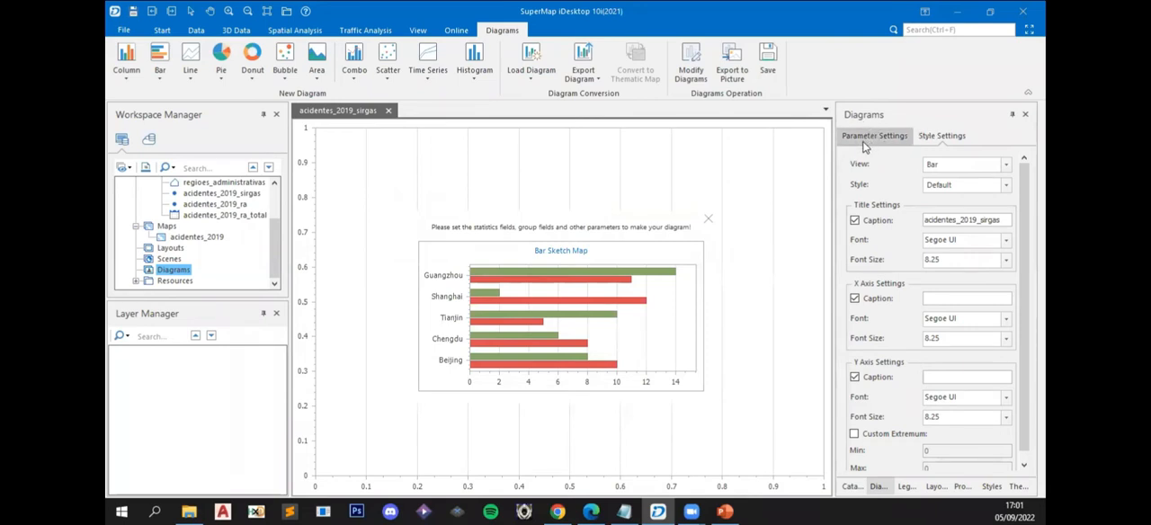
- Group the bar diagram by accident type, using natureza as its first group field
{"action": "scroll", "coordinate": [931, 306], "scroll_direction": "down", "scroll_amount": 5}
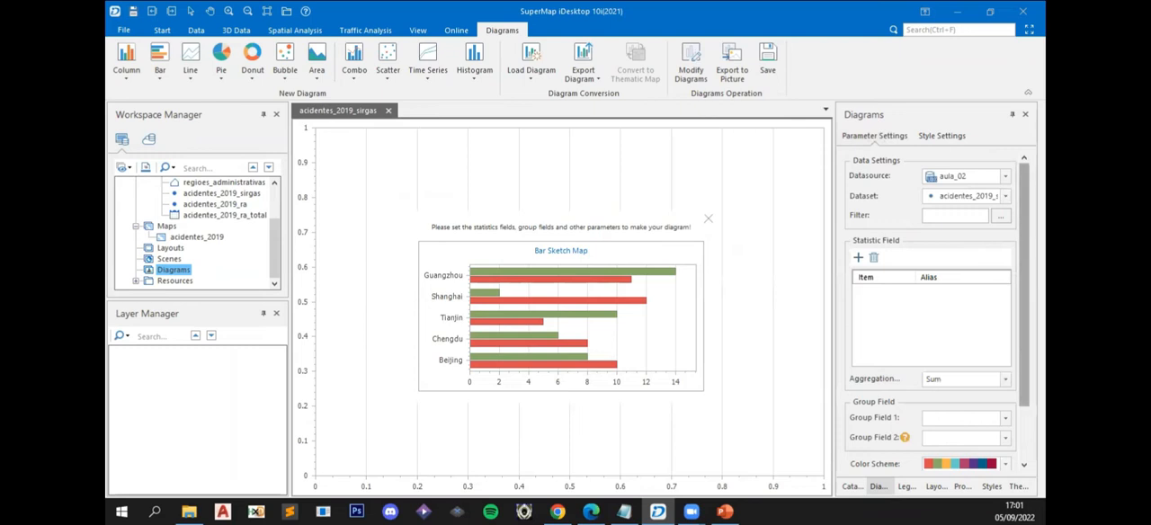
{"action": "scroll", "coordinate": [931, 306], "scroll_direction": "down", "scroll_amount": 2}
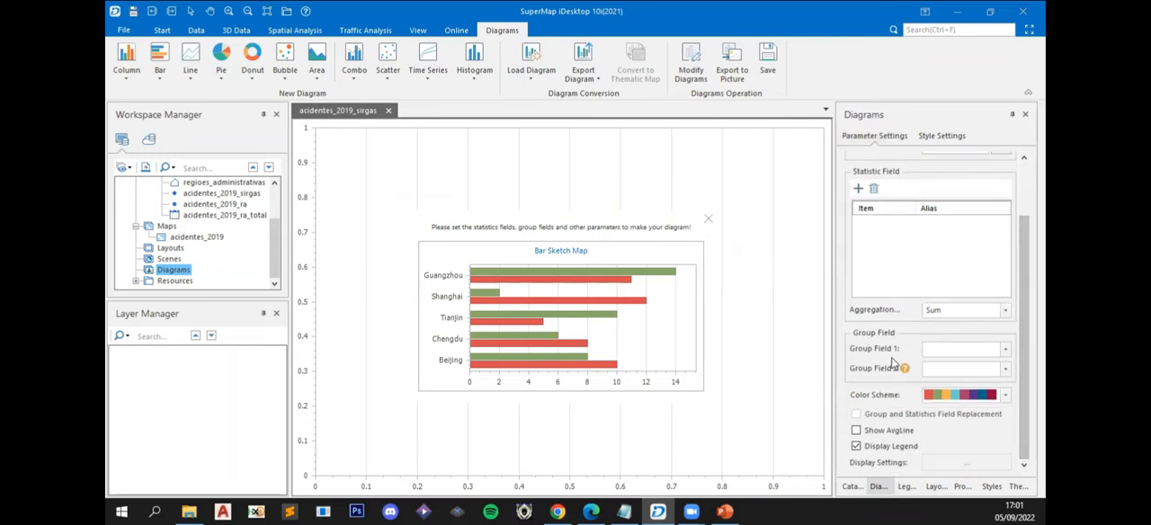
{"action": "left_click", "coordinate": [1005, 353]}
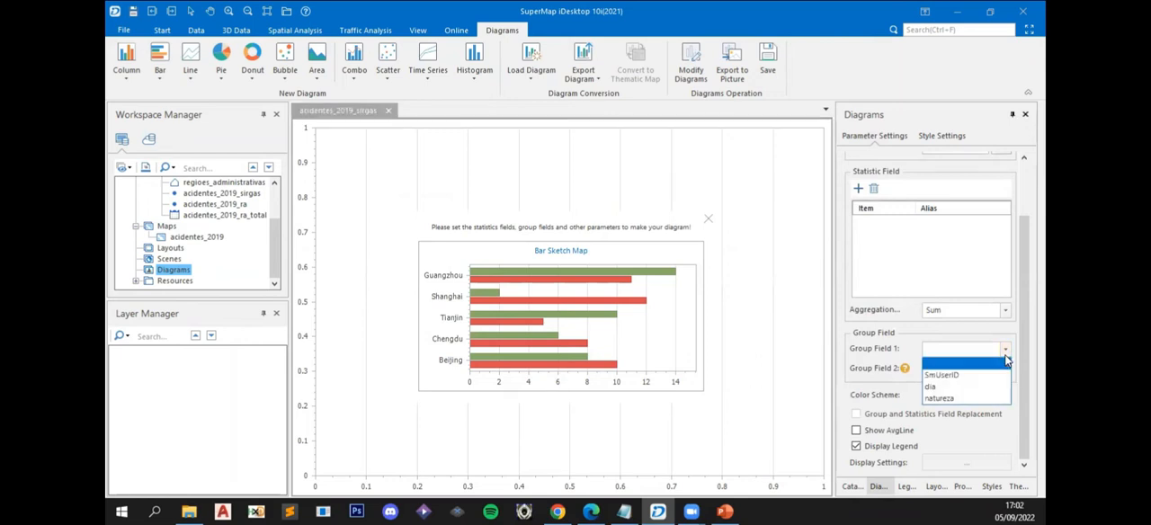
{"action": "left_click", "coordinate": [944, 399]}
{"action": "mouse_move", "coordinate": [670, 292]}
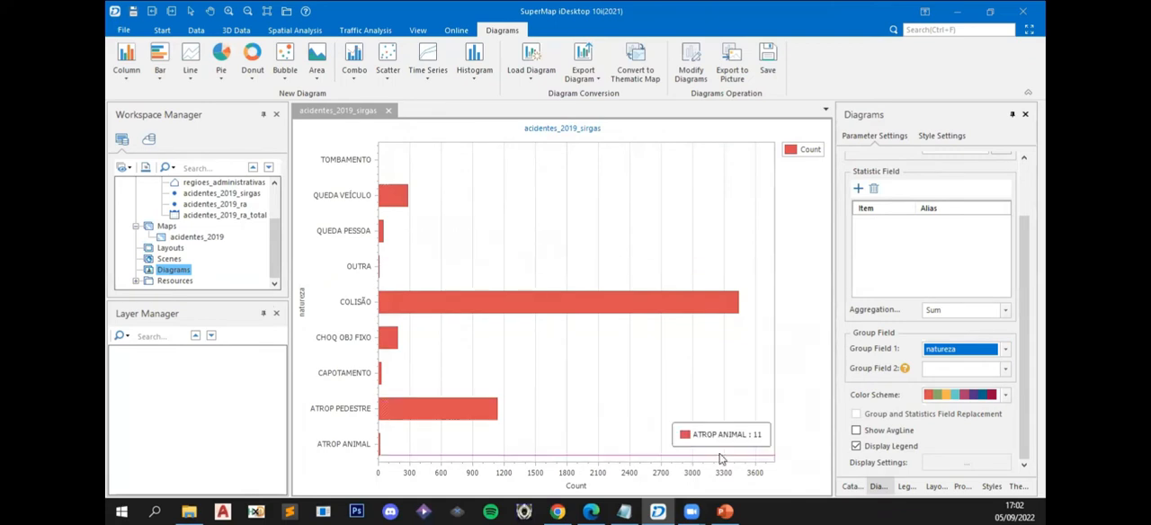
{"action": "mouse_move", "coordinate": [654, 311]}
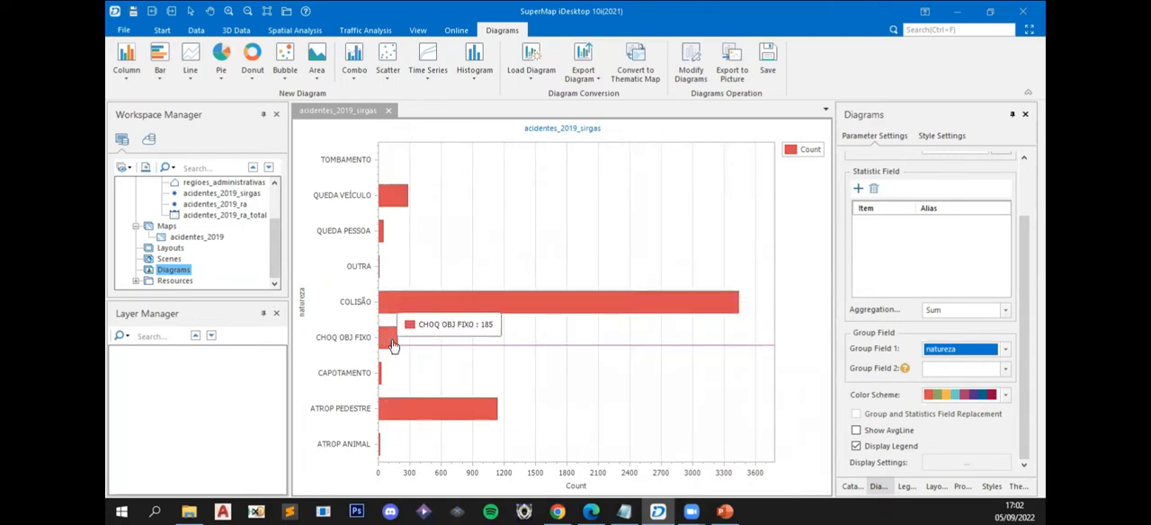
{"action": "mouse_move", "coordinate": [528, 364]}
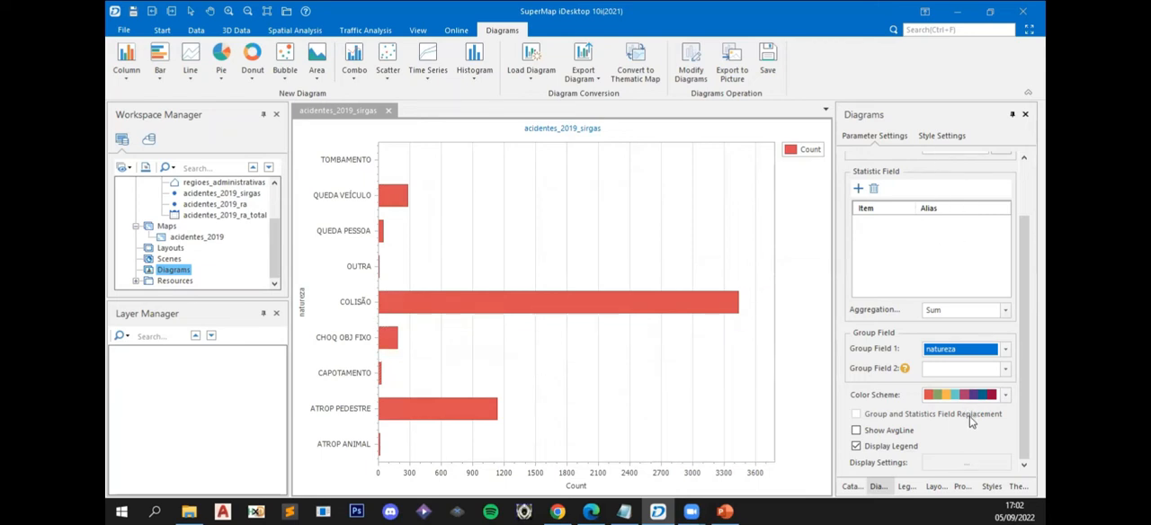
{"action": "left_click", "coordinate": [1007, 396]}
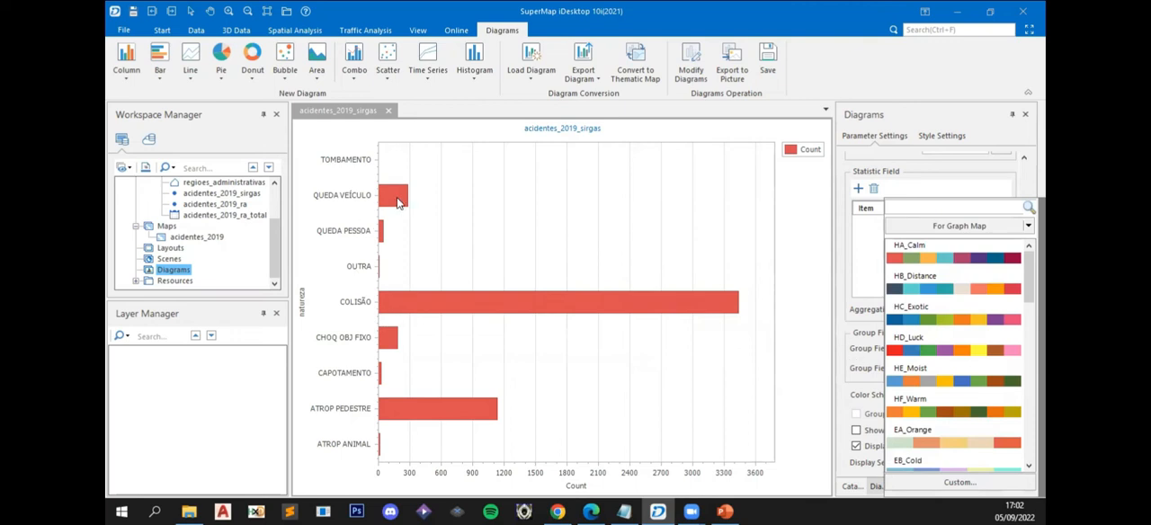
{"action": "left_click", "coordinate": [795, 349]}
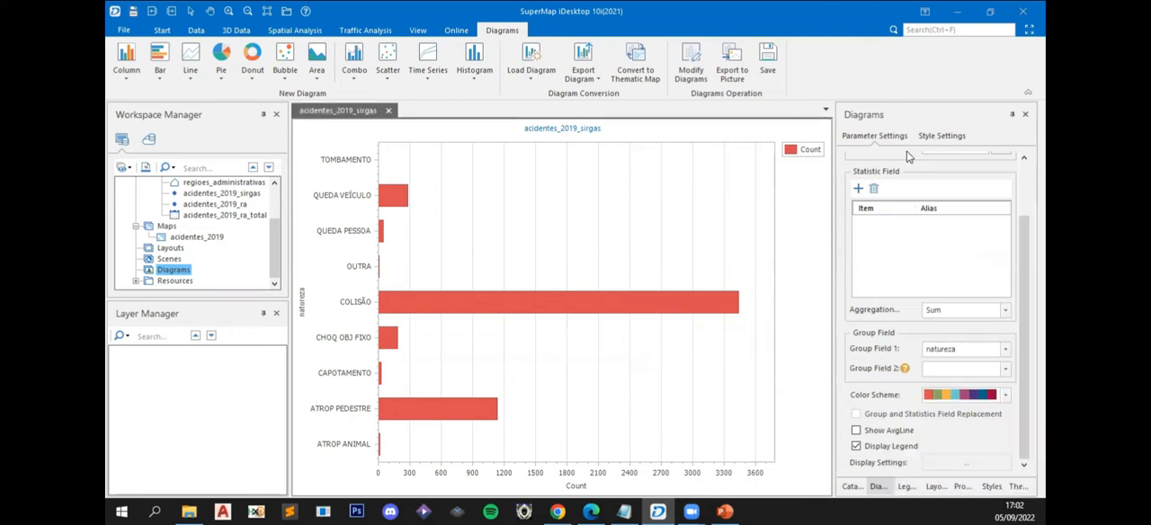
- Try the Pastel Kit, In A Fog and Terracotta Pie diagram styles, and settle on Chameleon
{"action": "left_click", "coordinate": [932, 139]}
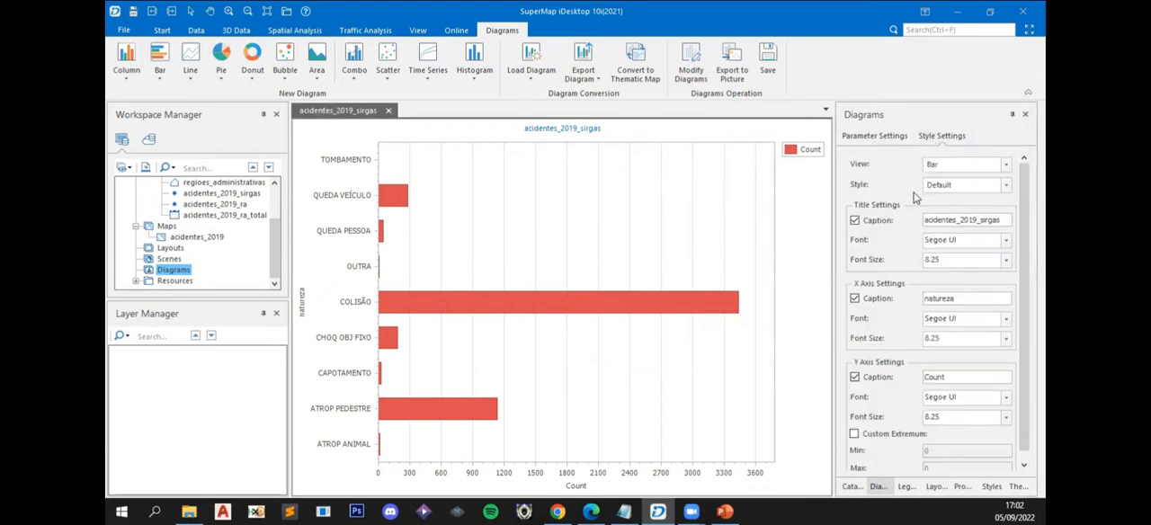
{"action": "left_click", "coordinate": [1006, 186]}
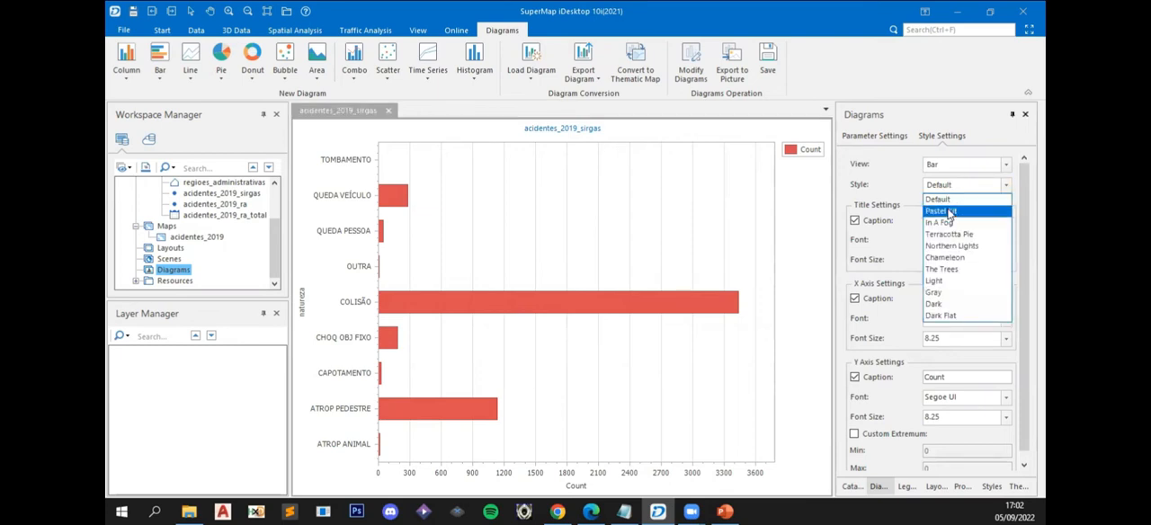
{"action": "left_click", "coordinate": [949, 213]}
{"action": "left_click", "coordinate": [967, 185]}
{"action": "left_click", "coordinate": [972, 220]}
{"action": "left_click", "coordinate": [1006, 186]}
{"action": "left_click", "coordinate": [959, 236]}
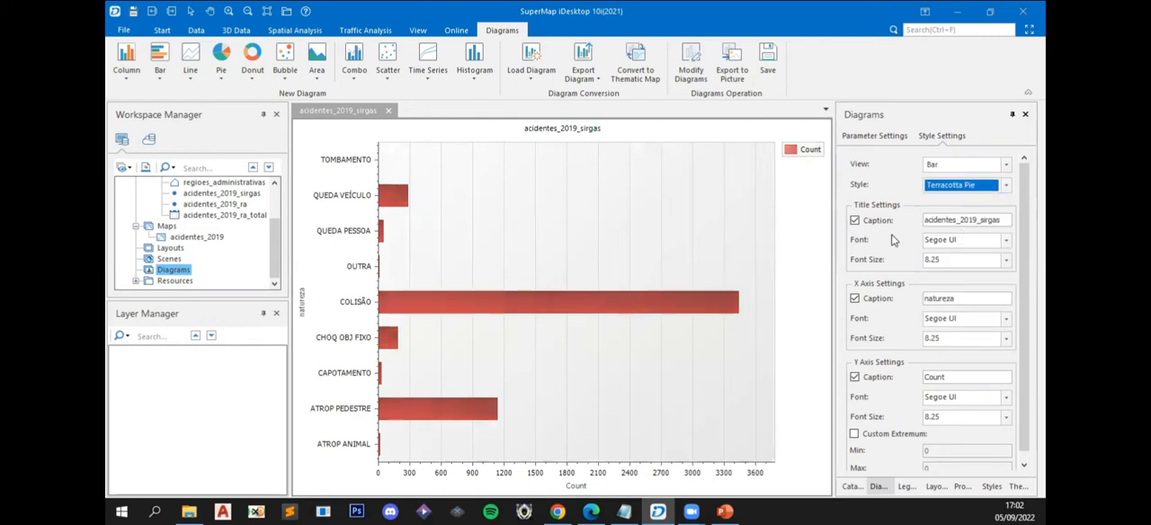
{"action": "left_click", "coordinate": [1004, 187]}
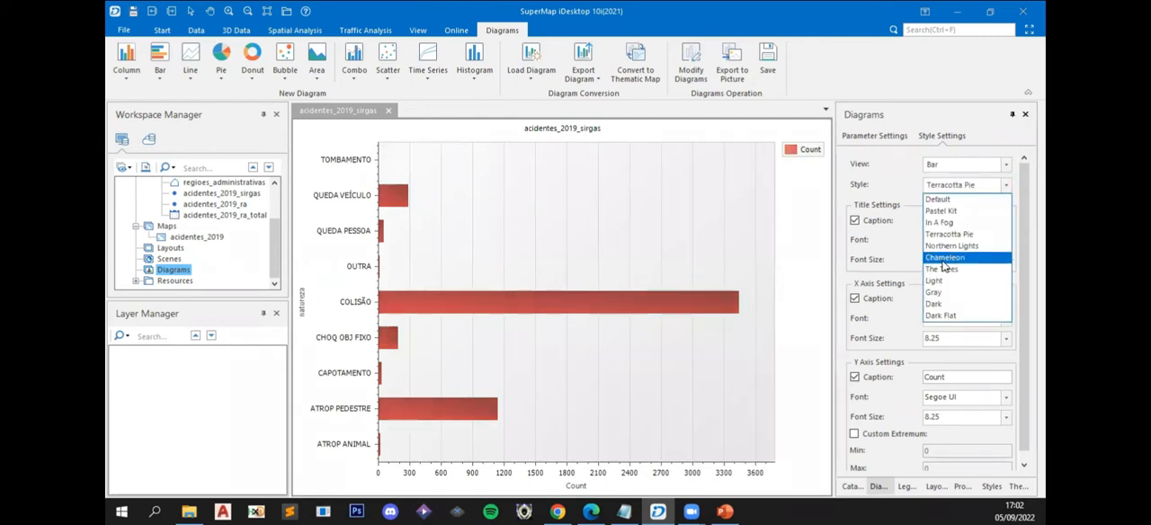
{"action": "left_click", "coordinate": [943, 260]}
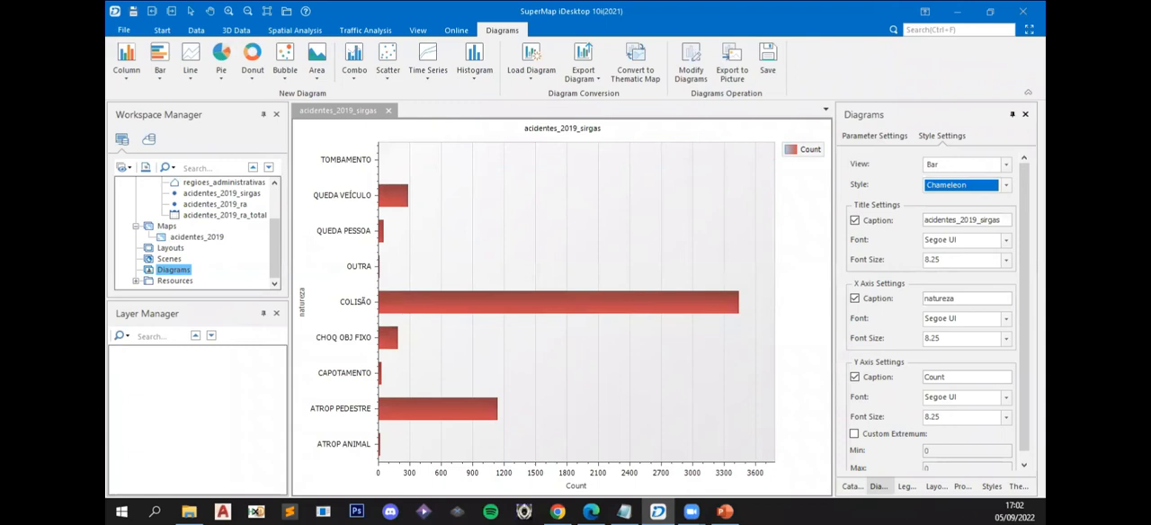
- Change the diagram's title caption to "TIPOS DE ACIDENTE"
{"action": "left_click", "coordinate": [1000, 220]}
{"action": "left_click", "coordinate": [994, 219]}
{"action": "left_click_drag", "start_coordinate": [994, 219], "coordinate": [838, 224]}
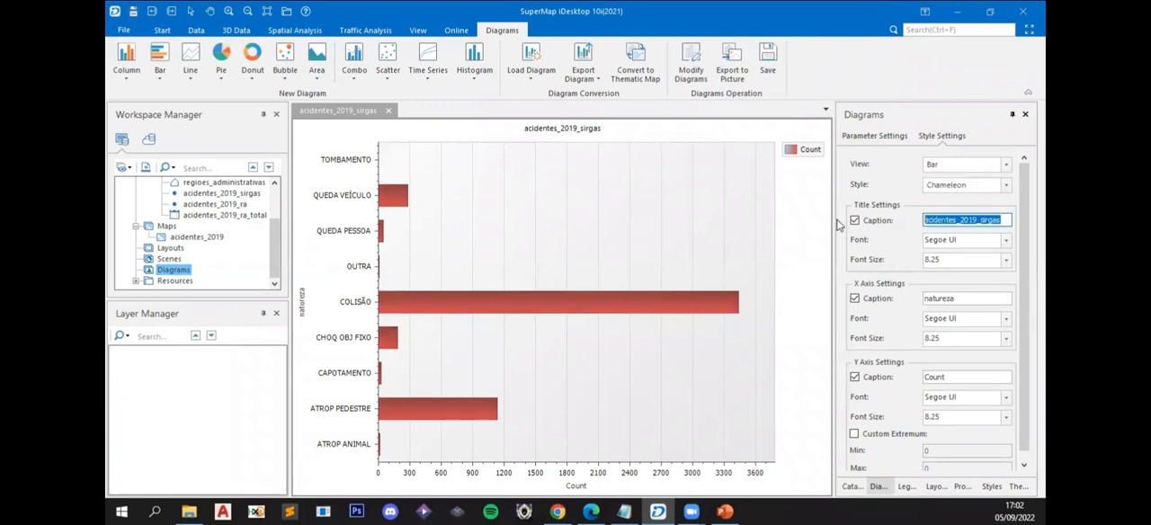
{"action": "type", "text": "T"}
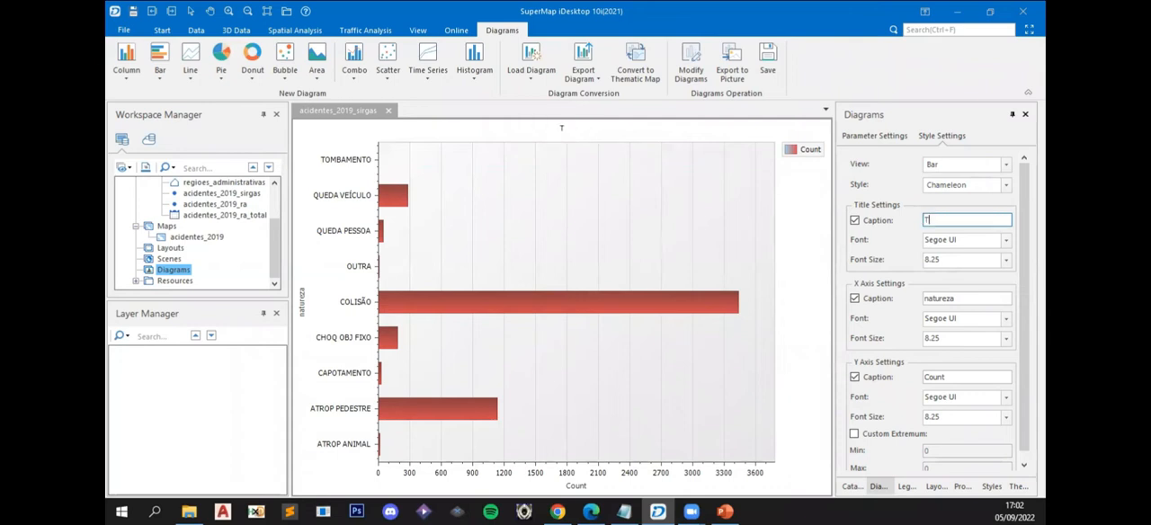
{"action": "type", "text": "IPOS DE ACIDENTE"}
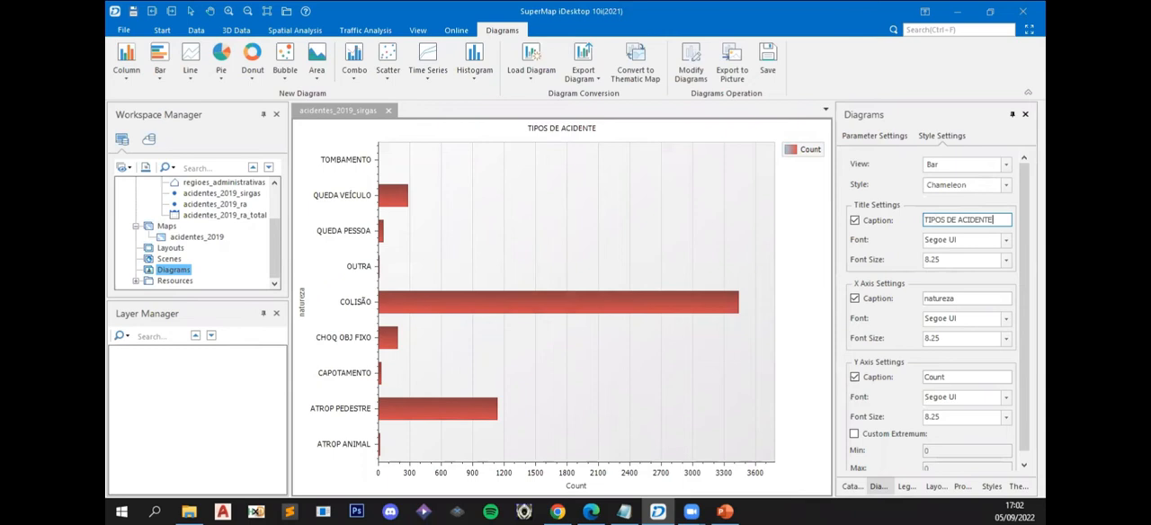
- Replace the diagram's title caption with "TOTAL DE ACIDENTES POR TIPO"
{"action": "left_click_drag", "start_coordinate": [1001, 221], "coordinate": [846, 214]}
{"action": "type", "text": "T"}
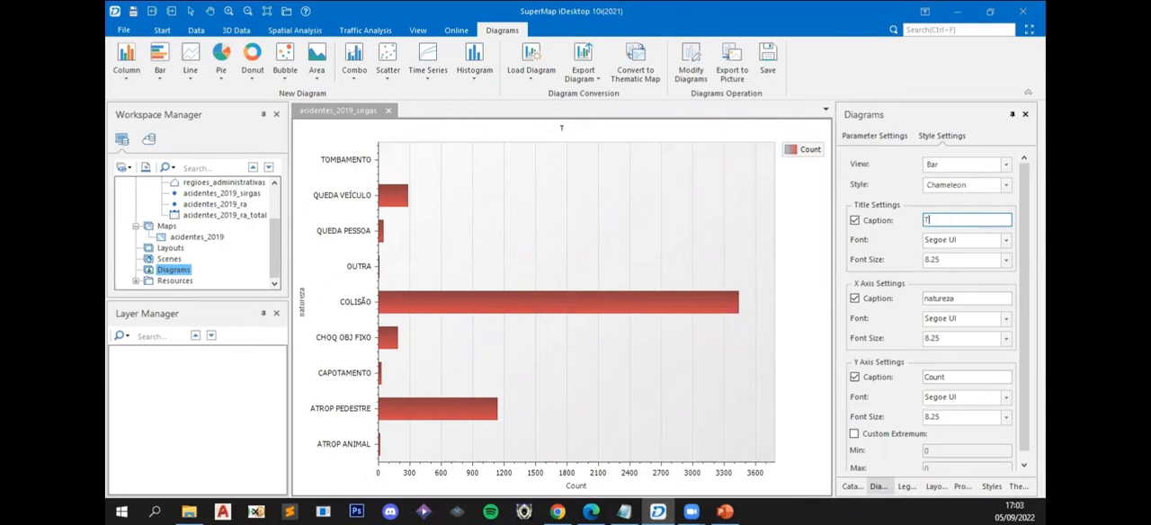
{"action": "type", "text": "OTAL DE ACIDENTES POR TIP"}
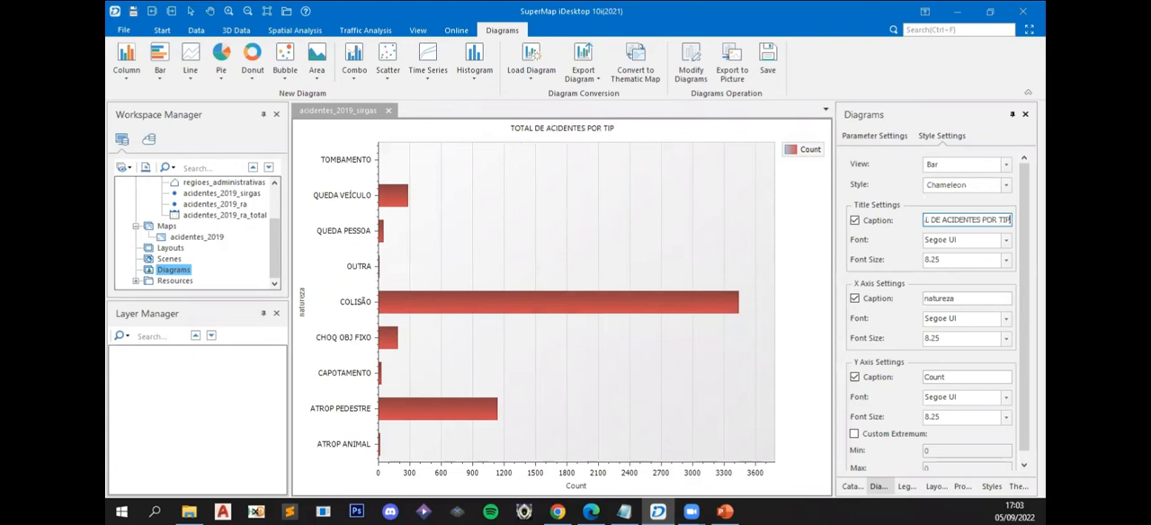
{"action": "type", "text": "O"}
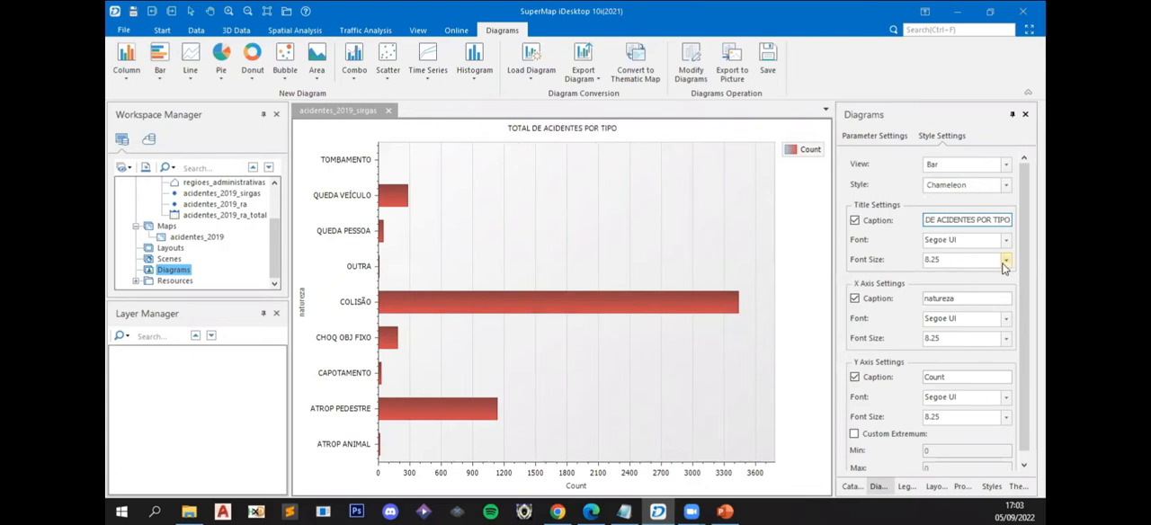
- Set the diagram title's font size to 22
{"action": "left_click", "coordinate": [1005, 260]}
{"action": "left_click_drag", "start_coordinate": [1005, 307], "coordinate": [1005, 345]}
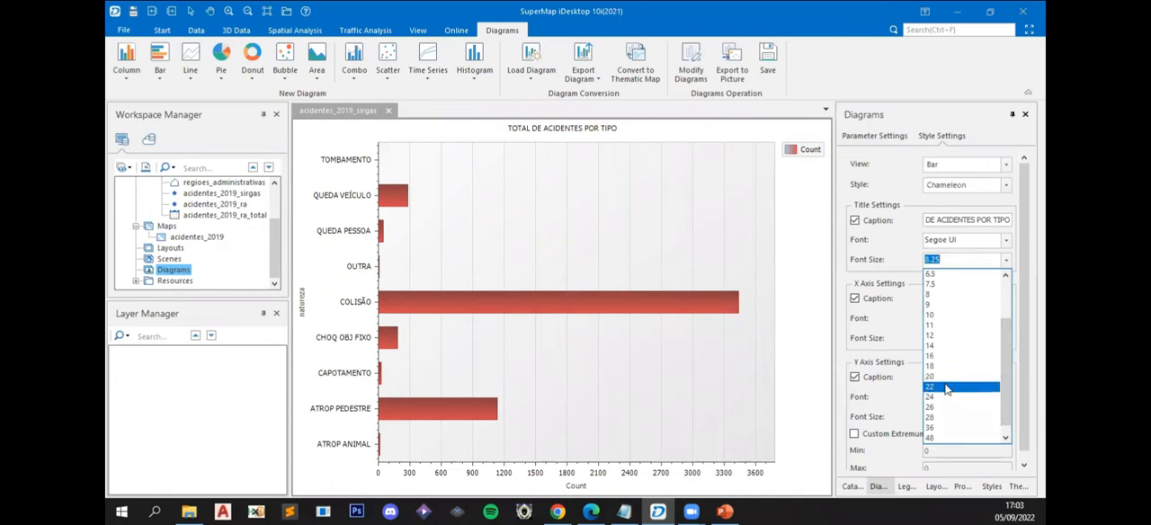
{"action": "left_click", "coordinate": [946, 388]}
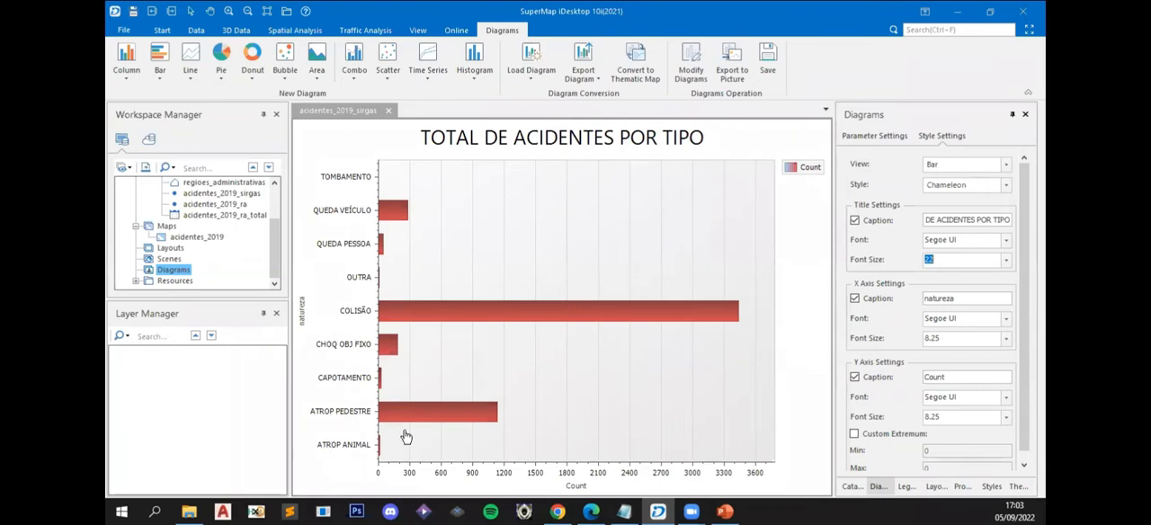
- Change the X axis caption to "TIPO" and set its font size to 18
{"action": "double_click", "coordinate": [964, 300]}
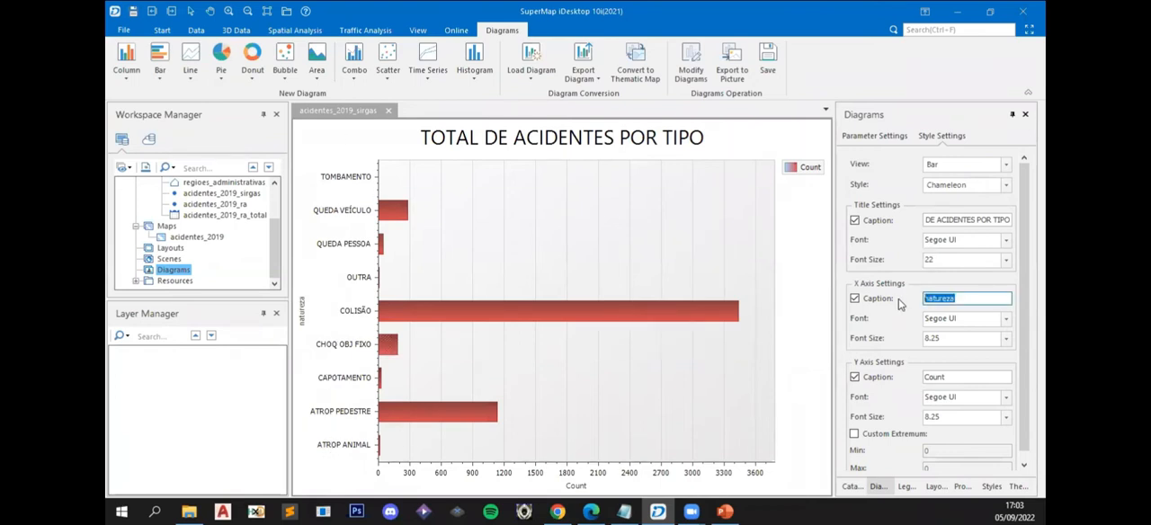
{"action": "type", "text": "TIPO"}
{"action": "left_click", "coordinate": [1008, 344]}
{"action": "left_click", "coordinate": [959, 486]}
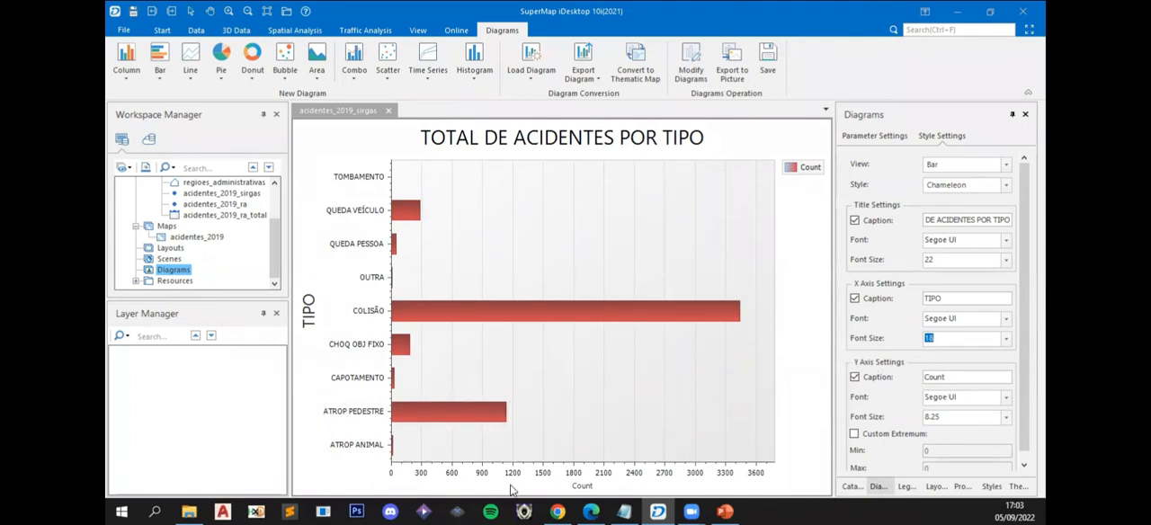
- Change the Y axis caption to "TOTAL" and set its font size to 18
{"action": "double_click", "coordinate": [978, 375]}
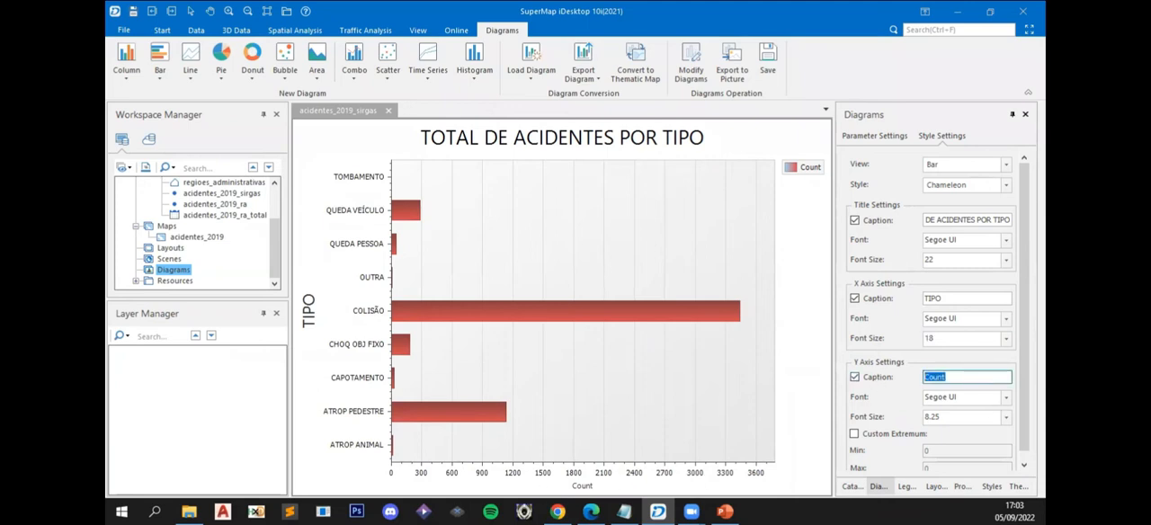
{"action": "type", "text": "TOTAL"}
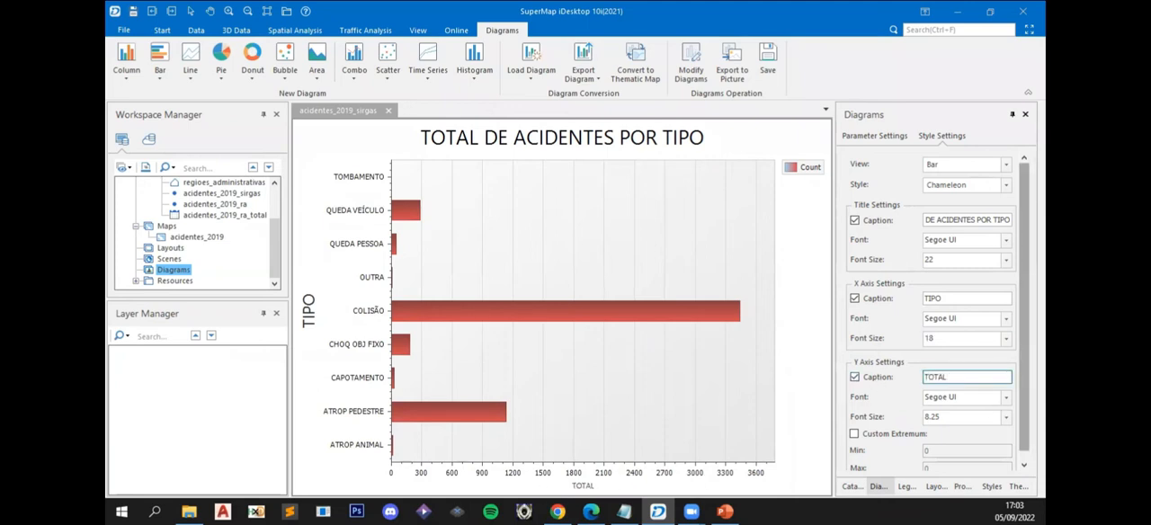
{"action": "left_click", "coordinate": [1006, 418]}
{"action": "left_click_drag", "start_coordinate": [1007, 334], "coordinate": [1006, 379]}
{"action": "left_click", "coordinate": [926, 319]}
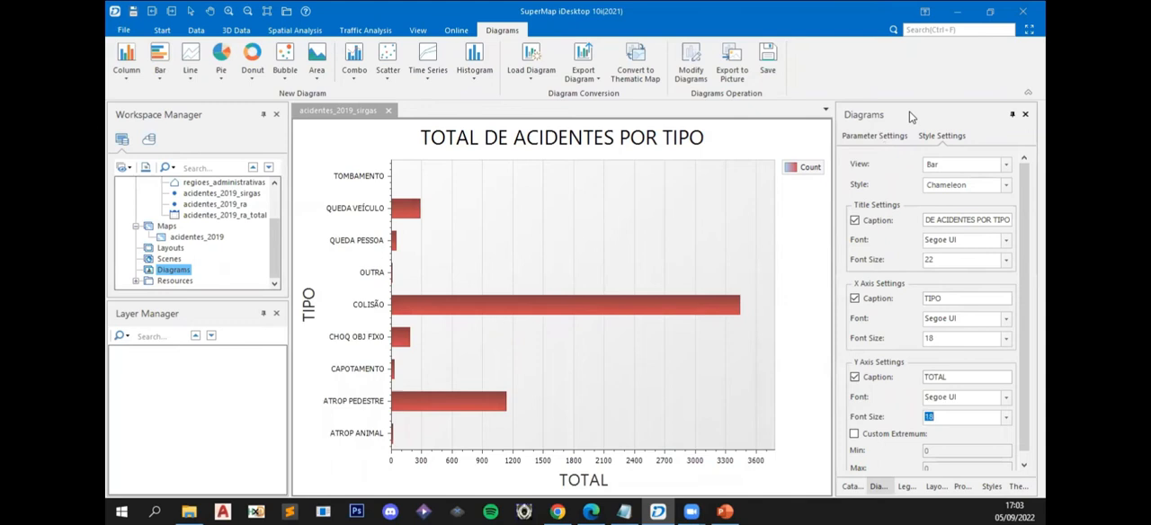
- Hide the bar diagram's legend
{"action": "left_click", "coordinate": [886, 143]}
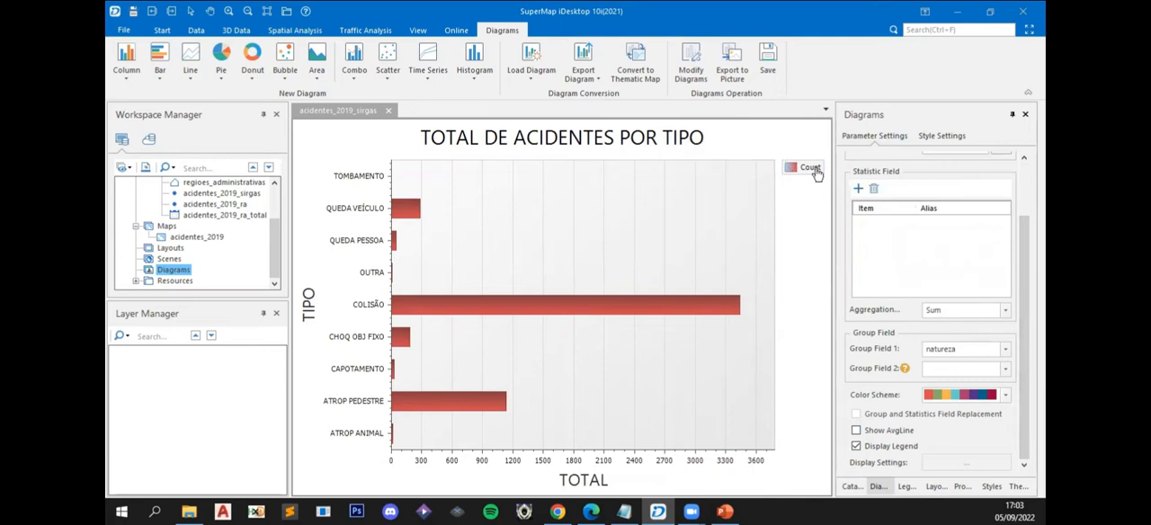
{"action": "left_click", "coordinate": [856, 447]}
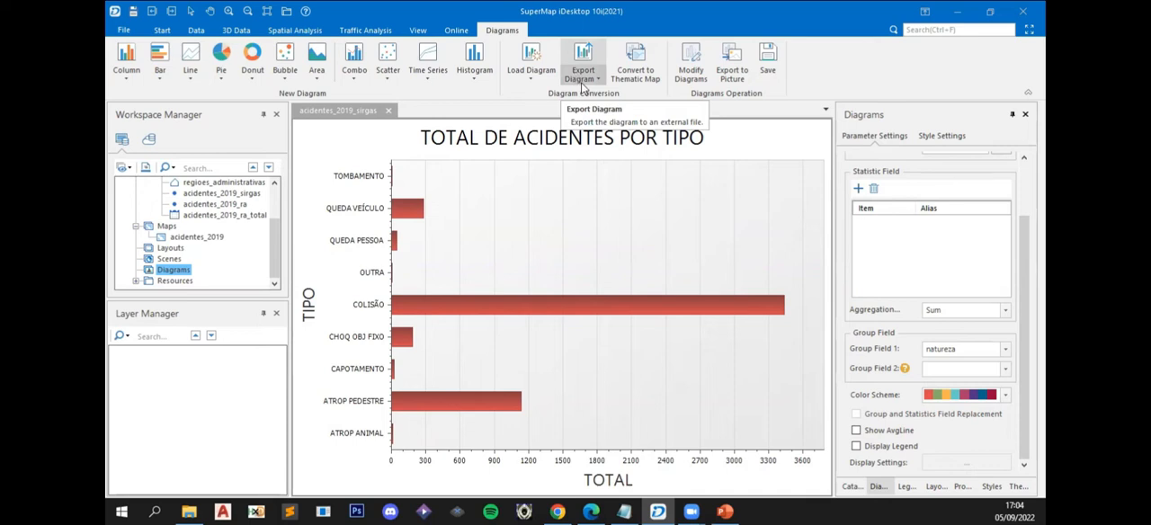
- Start exporting the diagram as a picture and set the image width to 1000 with the aspect ratio locked
{"action": "left_click", "coordinate": [737, 60]}
{"action": "double_click", "coordinate": [548, 239]}
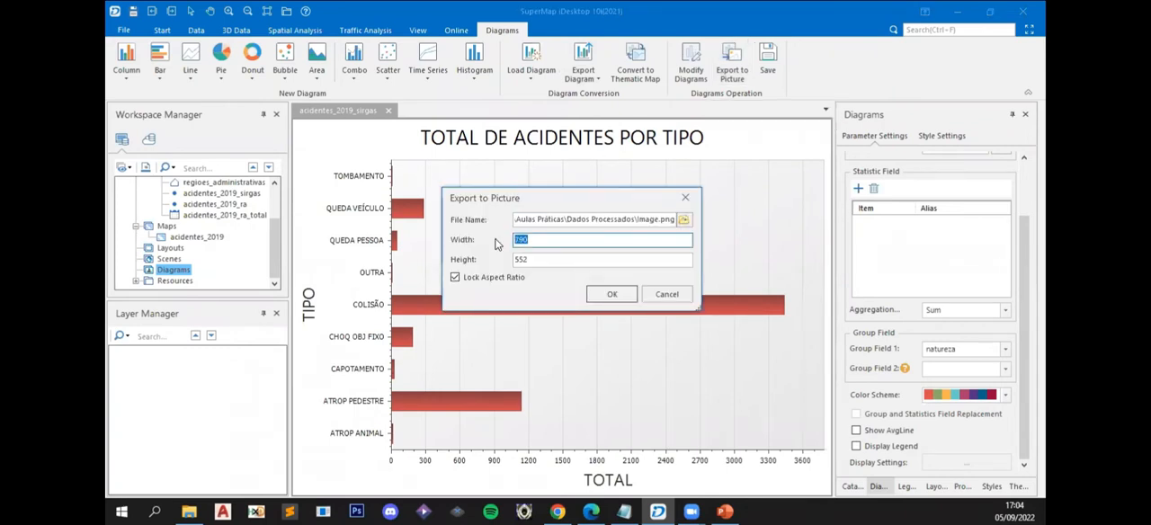
{"action": "type", "text": "1000"}
{"action": "double_click", "coordinate": [511, 259]}
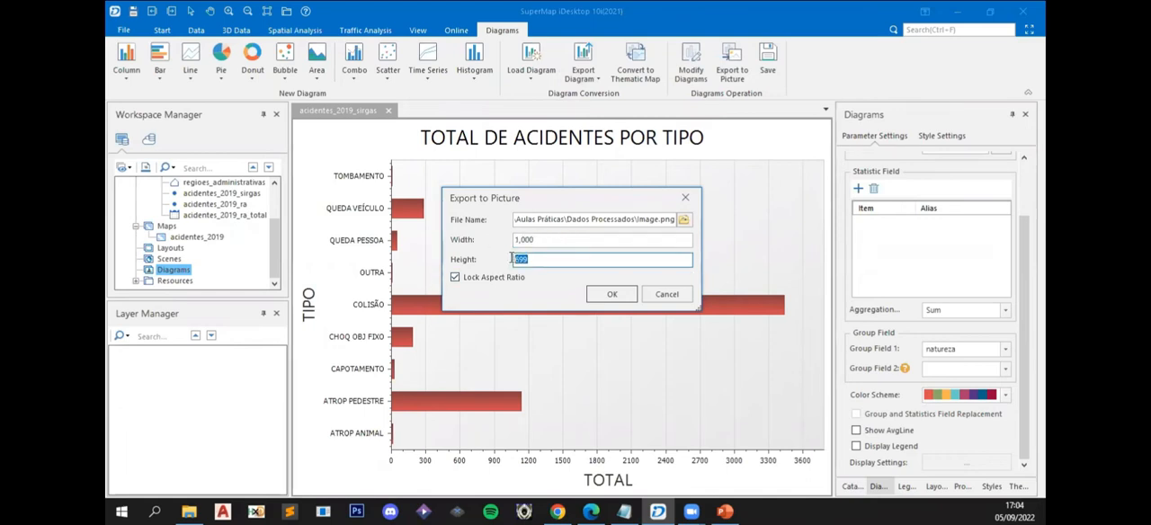
{"action": "double_click", "coordinate": [536, 235]}
{"action": "double_click", "coordinate": [543, 261]}
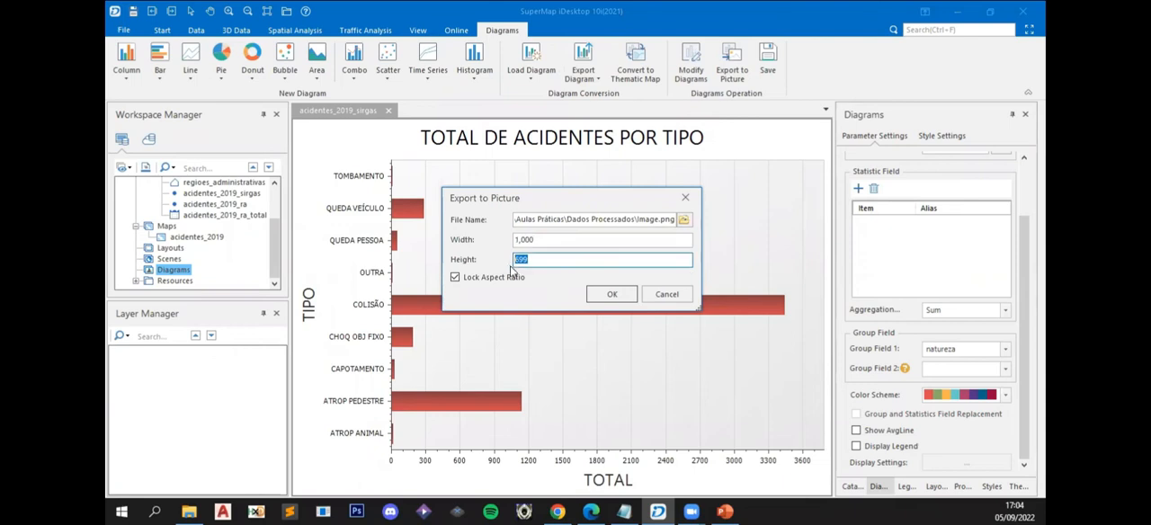
- Name the output PNG acidentes_tipo in the Dados Processados folder and export the picture
{"action": "left_click", "coordinate": [684, 221]}
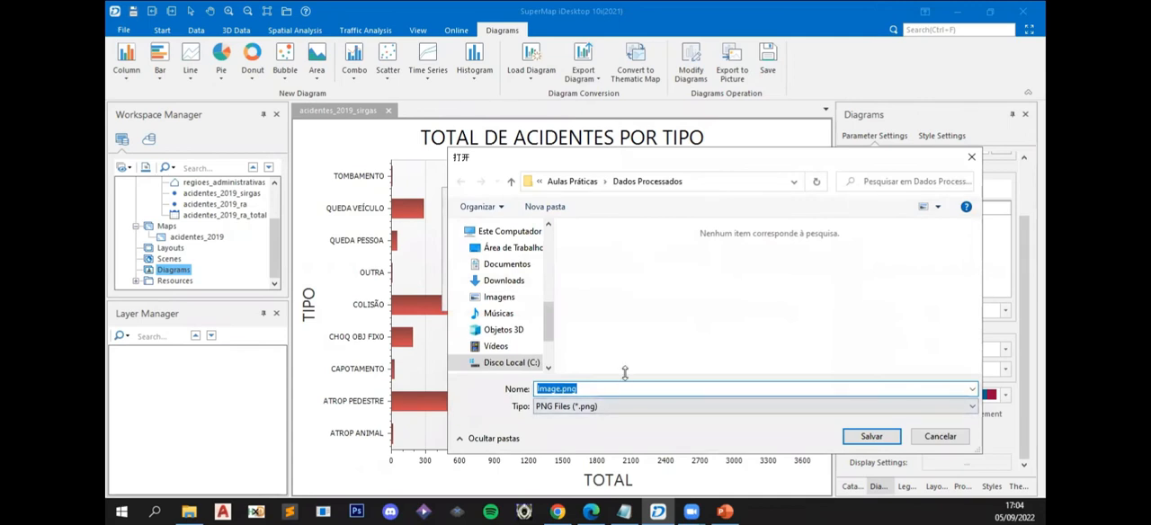
{"action": "type", "text": "DIAG"}
{"action": "key", "text": "ctrl+a"}
{"action": "type", "text": "acident"}
{"action": "left_click", "coordinate": [868, 436]}
{"action": "left_click", "coordinate": [602, 295]}
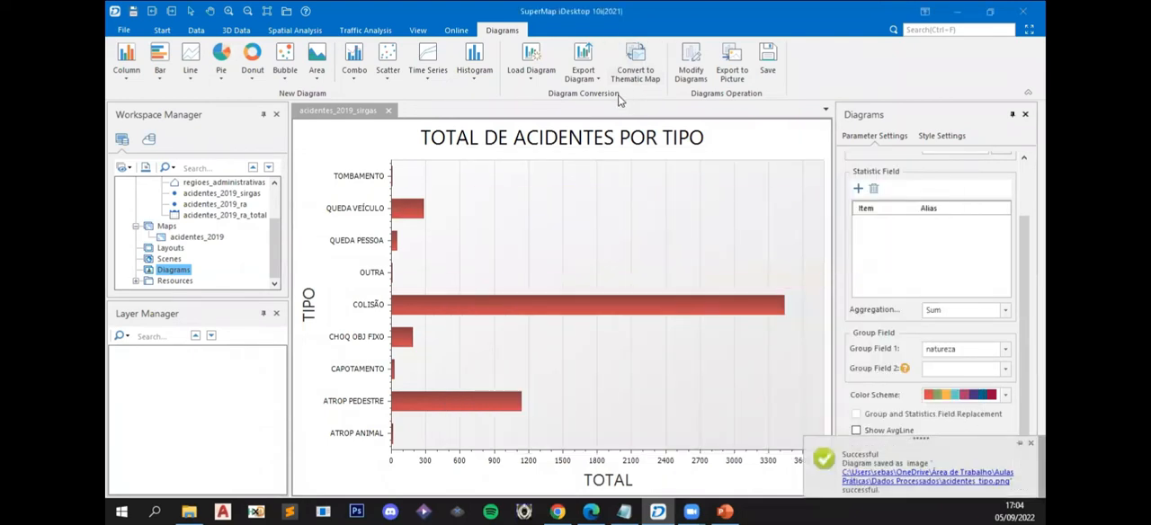
- Save the diagram in the workspace as "TOTAL DE ACIDENTES POR TIPO" and close its window
{"action": "left_click", "coordinate": [769, 70]}
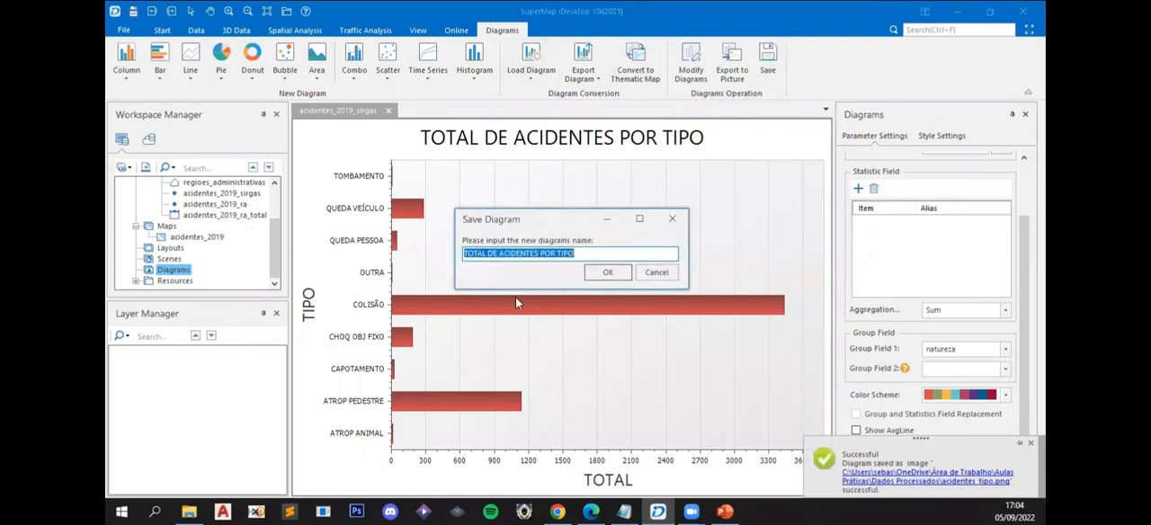
{"action": "left_click", "coordinate": [602, 274]}
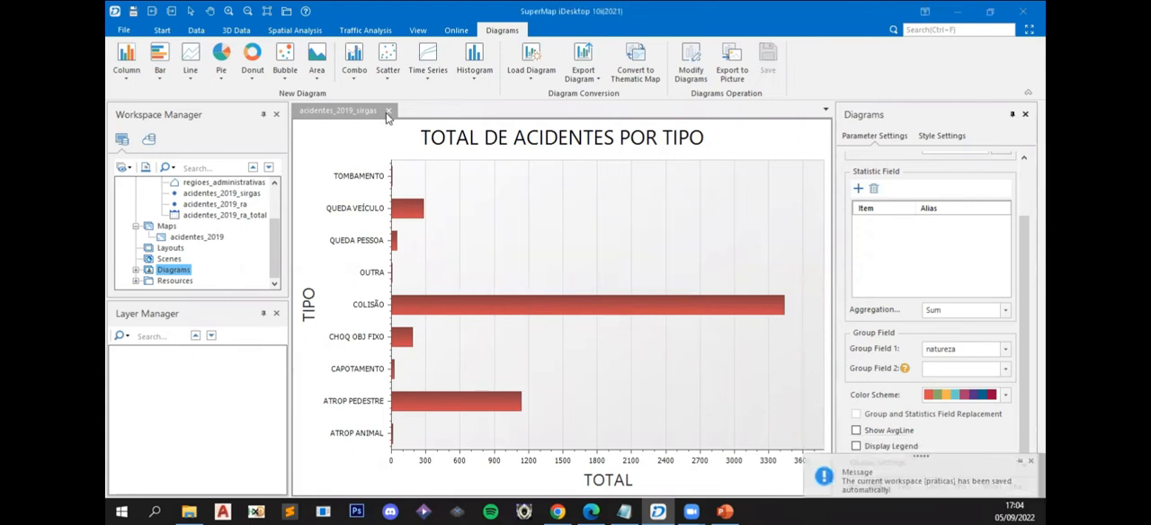
{"action": "left_click", "coordinate": [136, 270]}
{"action": "left_click", "coordinate": [388, 111]}
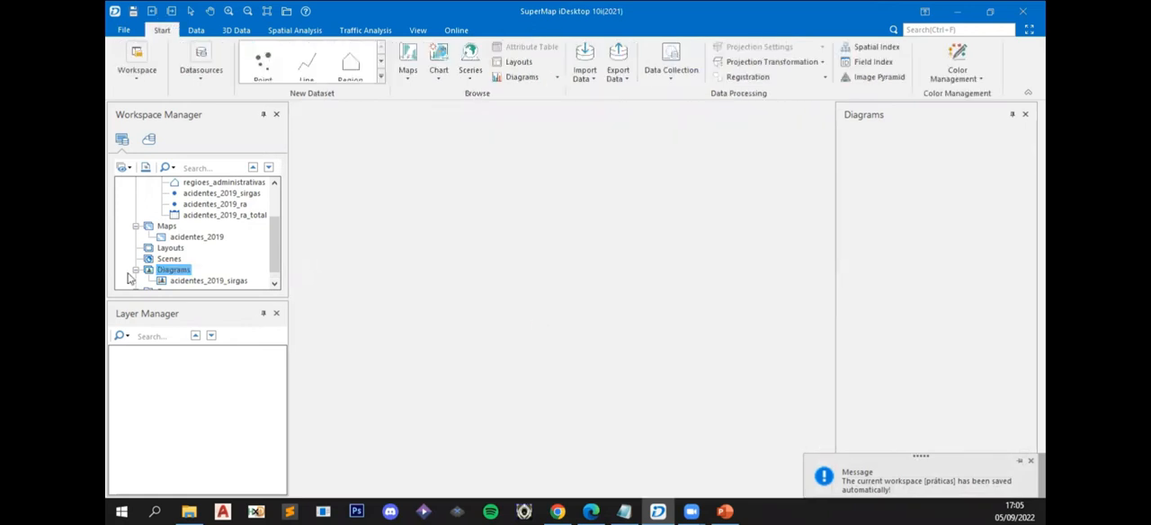
- Rename the saved diagram in the workspace to acidentes_tipo
{"action": "right_click", "coordinate": [177, 281]}
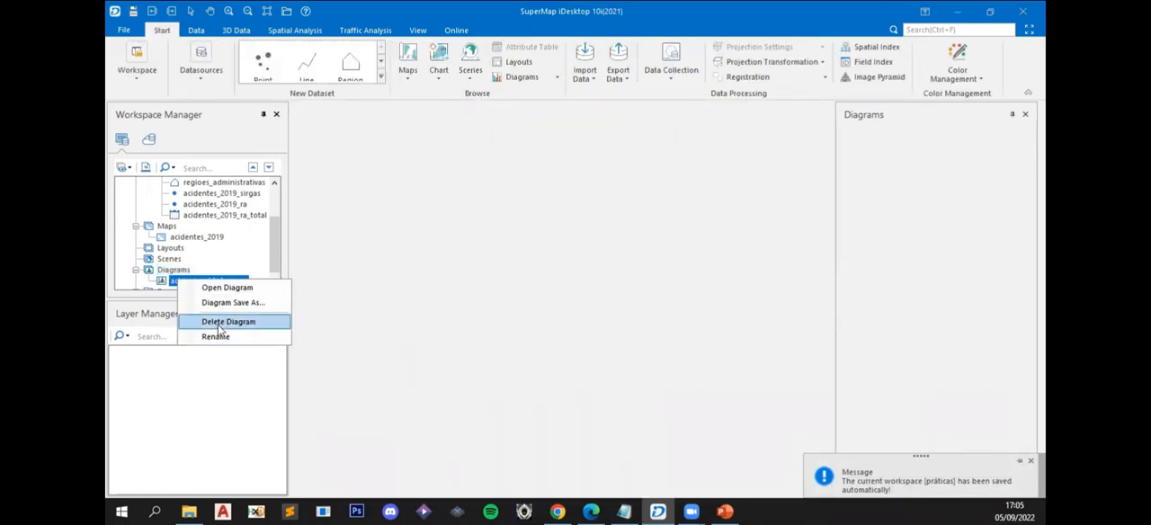
{"action": "left_click", "coordinate": [221, 335]}
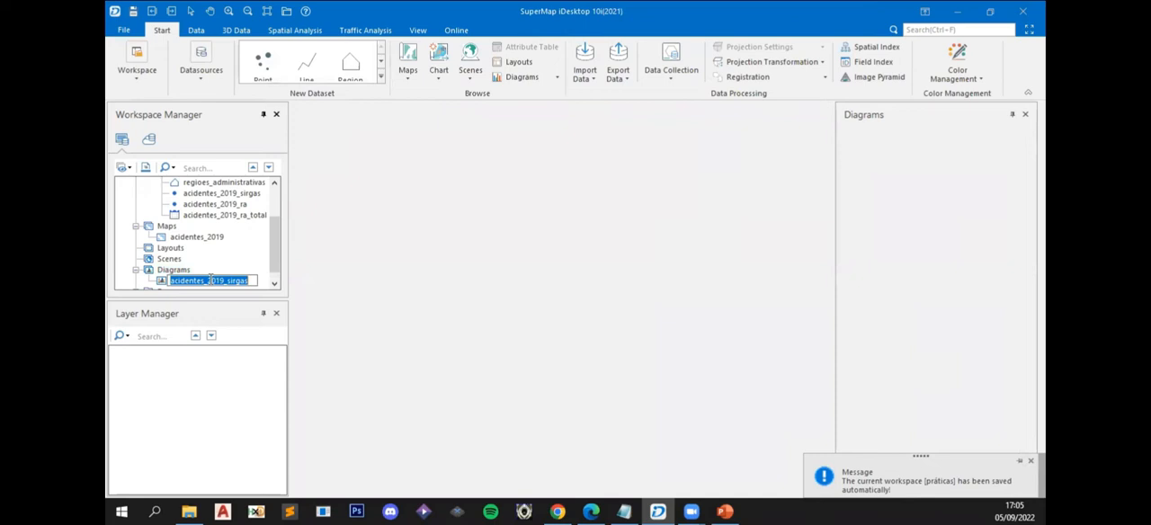
{"action": "left_click_drag", "start_coordinate": [209, 281], "coordinate": [304, 286]}
{"action": "type", "text": "tipo"}
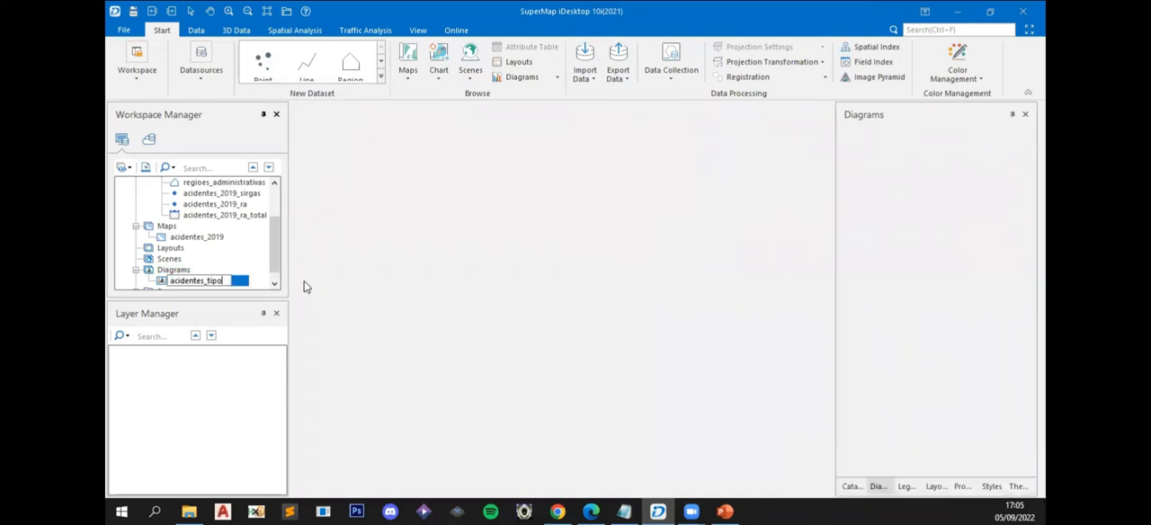
{"action": "key", "text": "Return"}
- Create a new column diagram from the acidentes_2019_sirgas point dataset in aula_02
{"action": "left_click", "coordinate": [177, 273]}
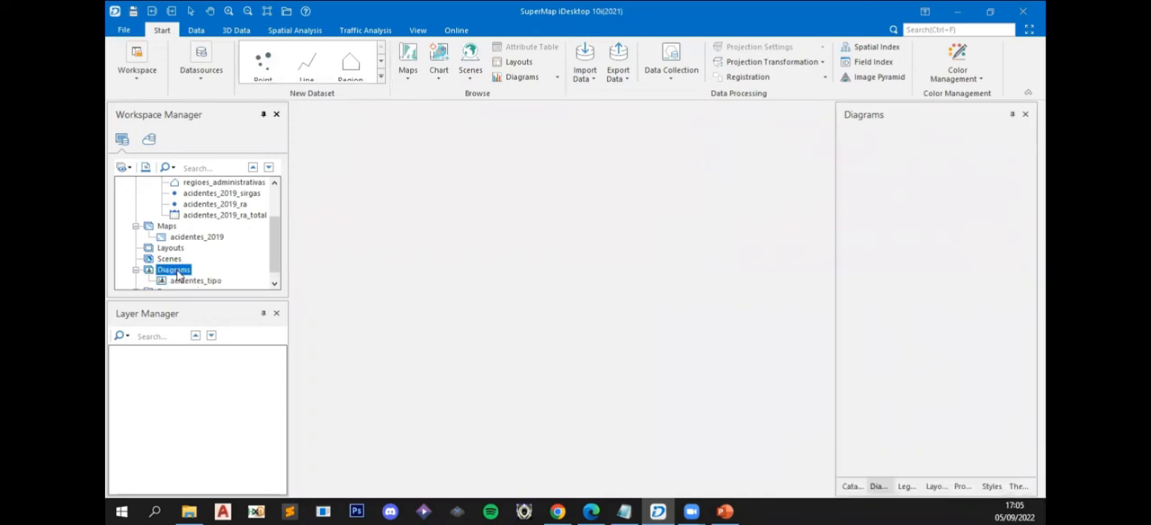
{"action": "right_click", "coordinate": [178, 276]}
{"action": "mouse_move", "coordinate": [247, 279]}
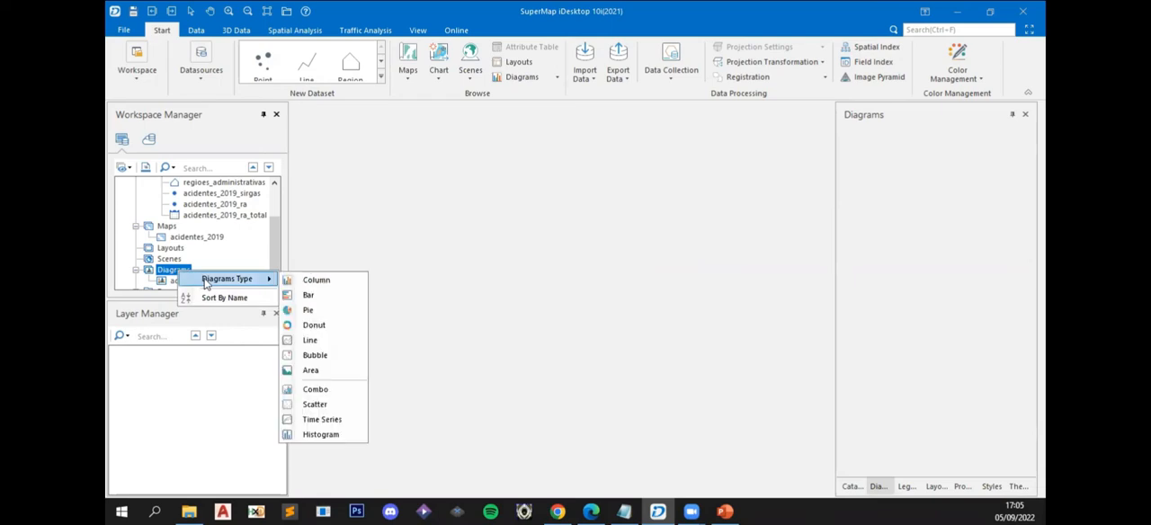
{"action": "left_click", "coordinate": [320, 281]}
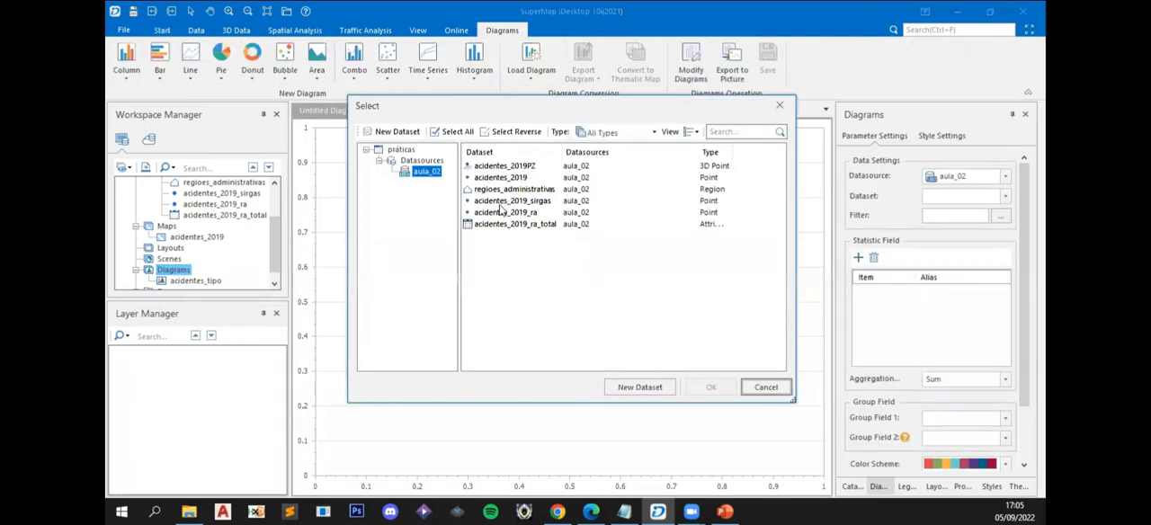
{"action": "left_click", "coordinate": [495, 203]}
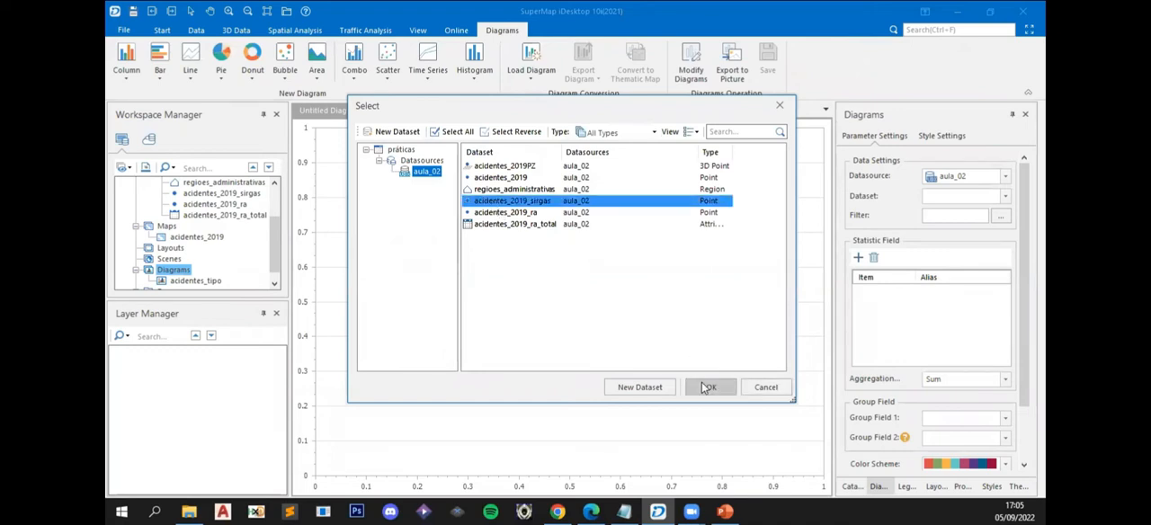
{"action": "left_click", "coordinate": [708, 386]}
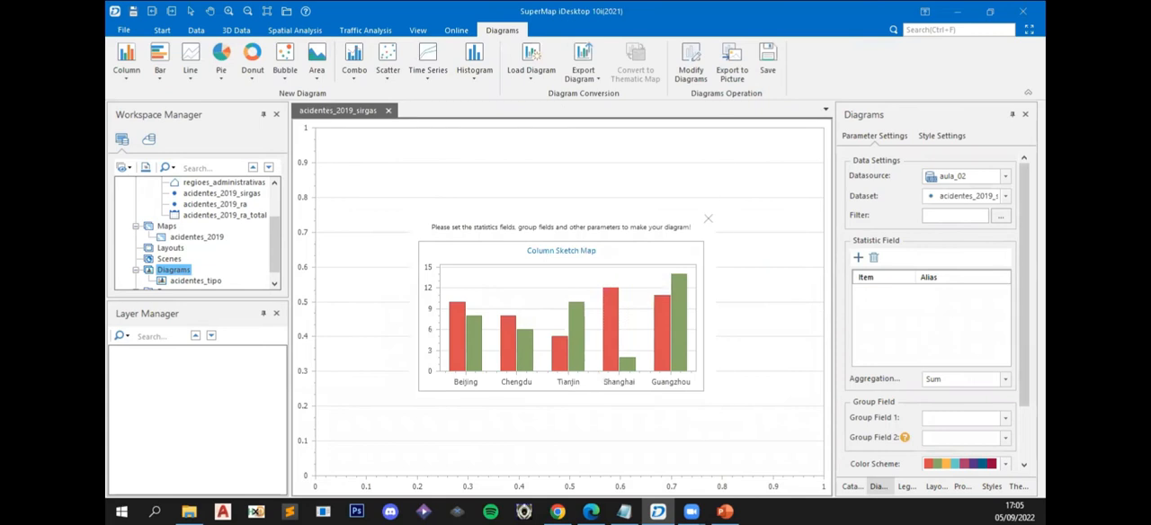
- Group the column diagram by the dia field and hide its legend
{"action": "scroll", "coordinate": [984, 360], "scroll_direction": "down", "scroll_amount": 2}
{"action": "left_click", "coordinate": [1005, 358]}
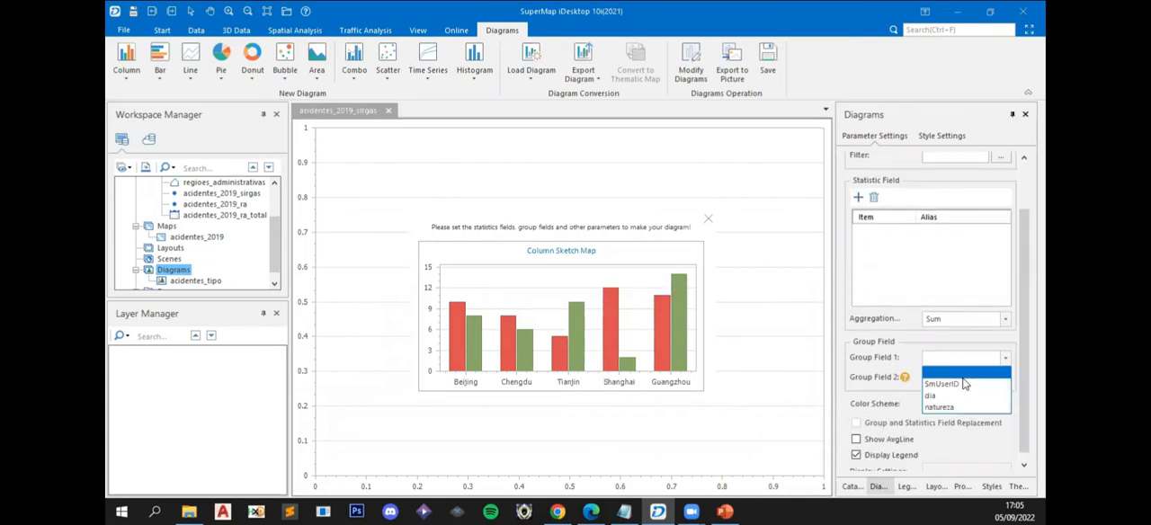
{"action": "left_click", "coordinate": [955, 399]}
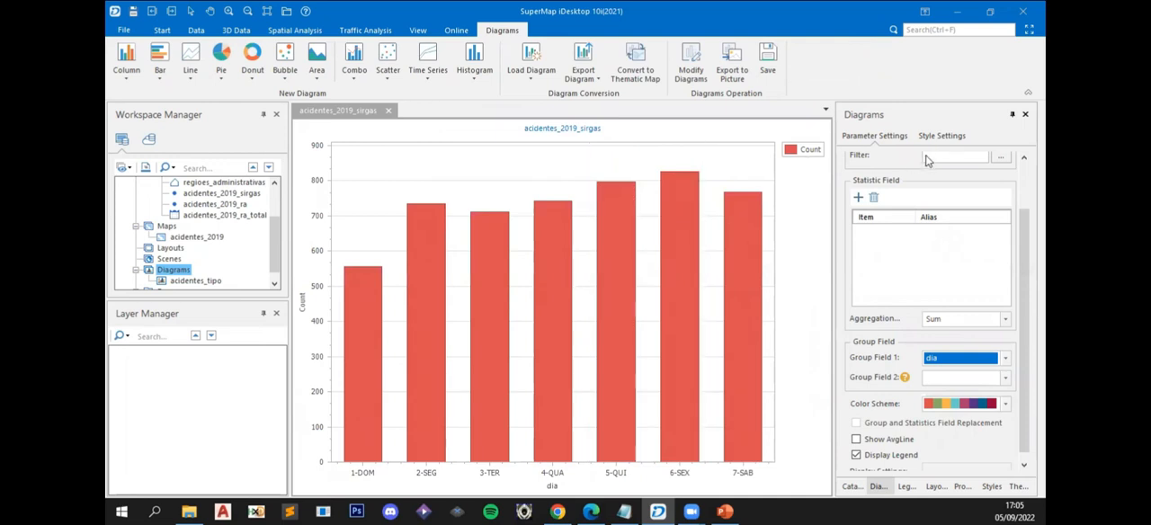
{"action": "left_click", "coordinate": [857, 456]}
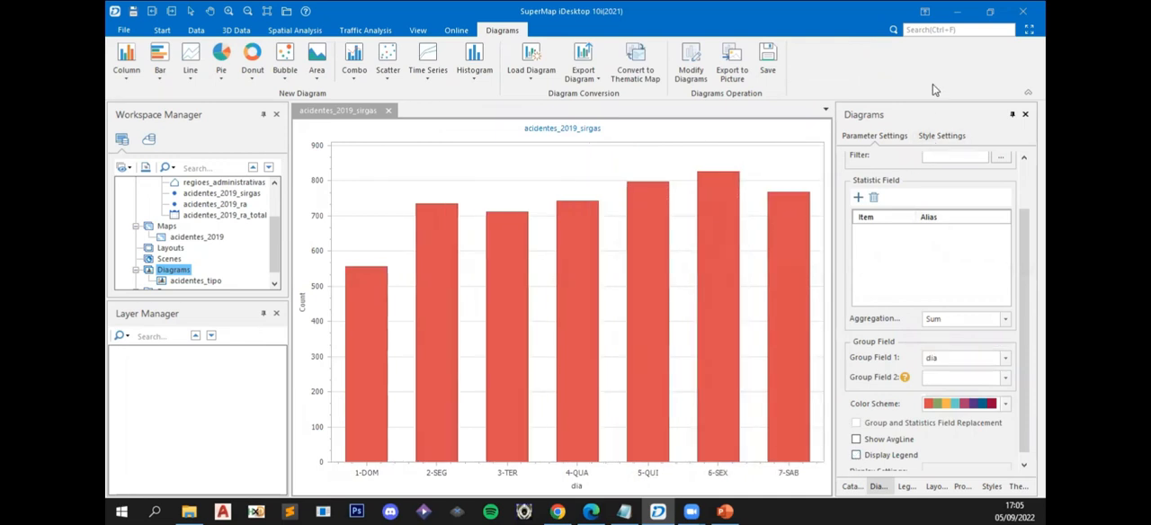
- Apply the Chameleon style to the column diagram
{"action": "left_click", "coordinate": [939, 139]}
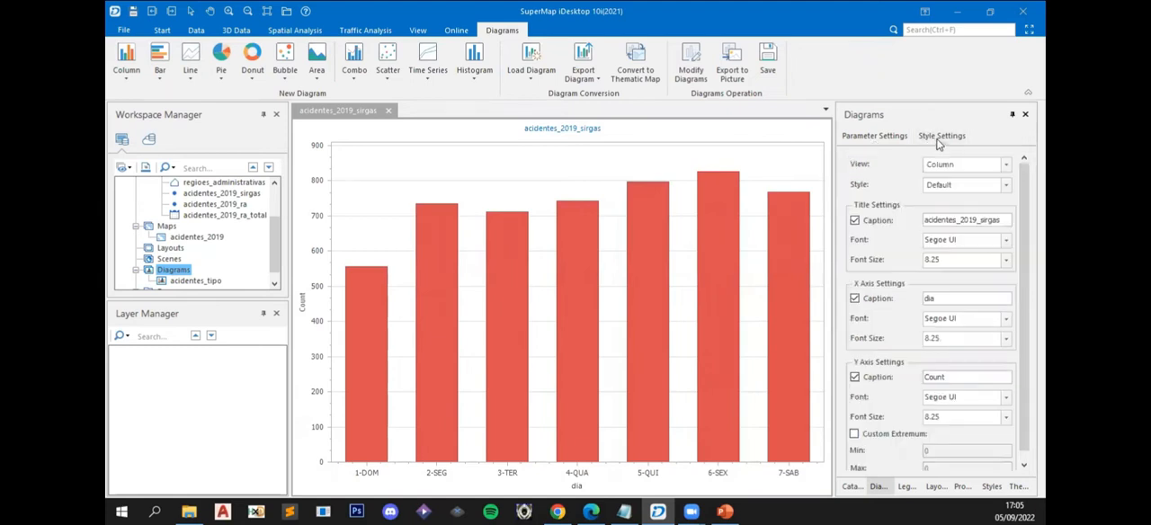
{"action": "left_click", "coordinate": [1007, 186]}
{"action": "left_click", "coordinate": [962, 258]}
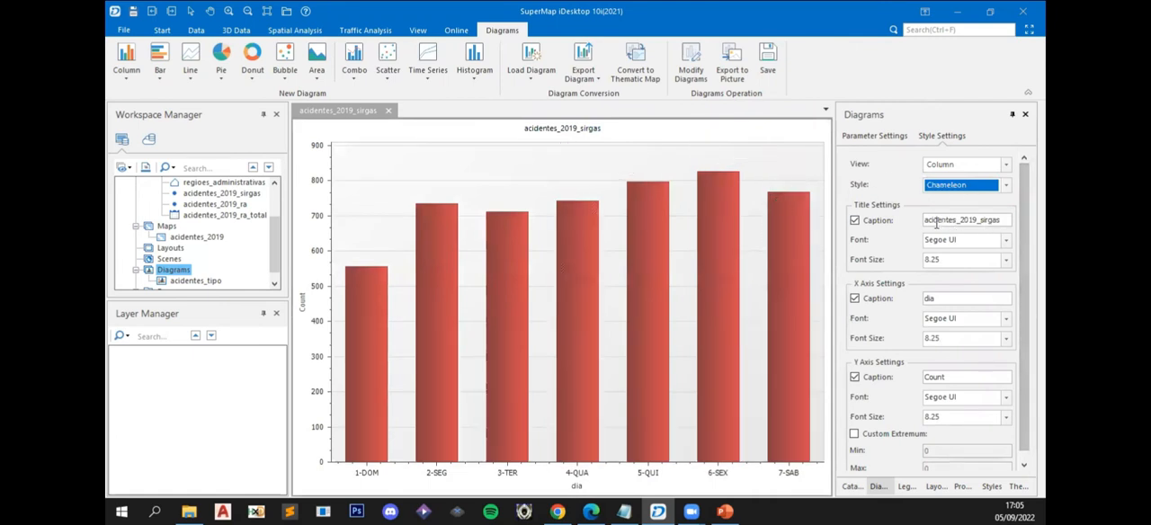
- Replace the column diagram's title caption with "TOTAL DE ACIDENTES POR DIA DA SEMANA"
{"action": "double_click", "coordinate": [936, 222]}
{"action": "key", "text": "BackSpace"}
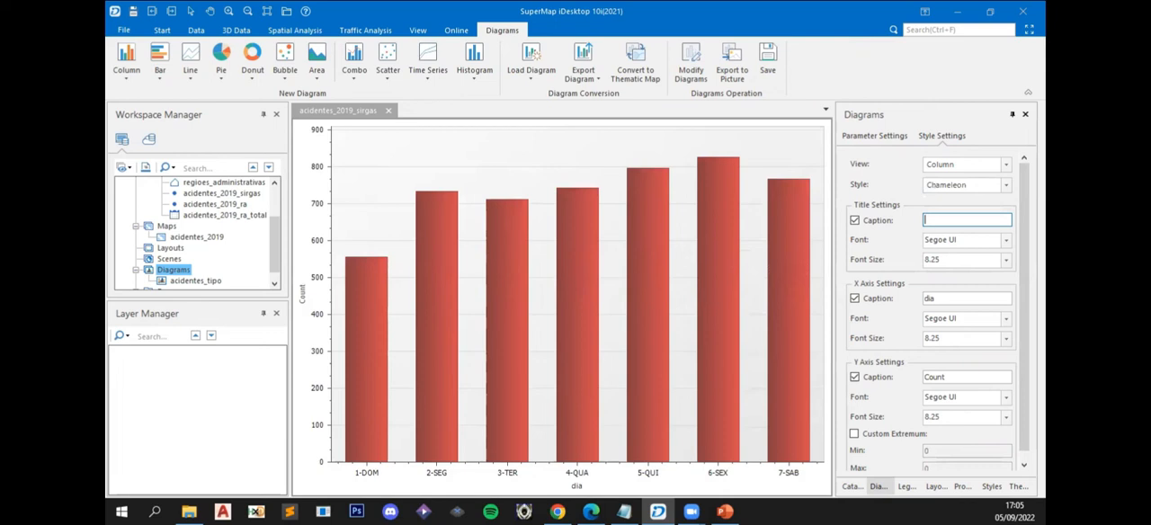
{"action": "type", "text": "T"}
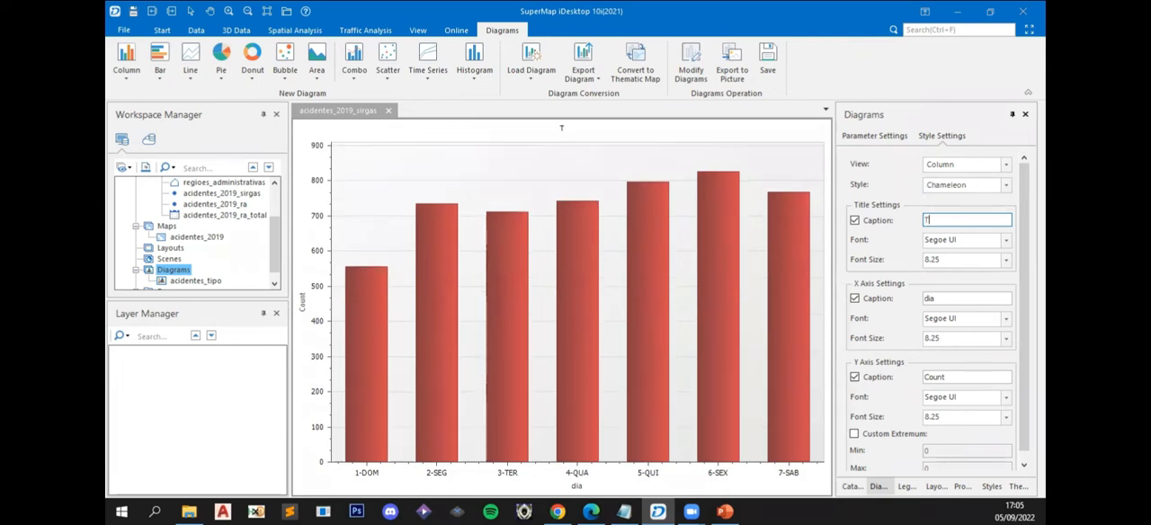
{"action": "type", "text": "OTAL DE ACIDEN"}
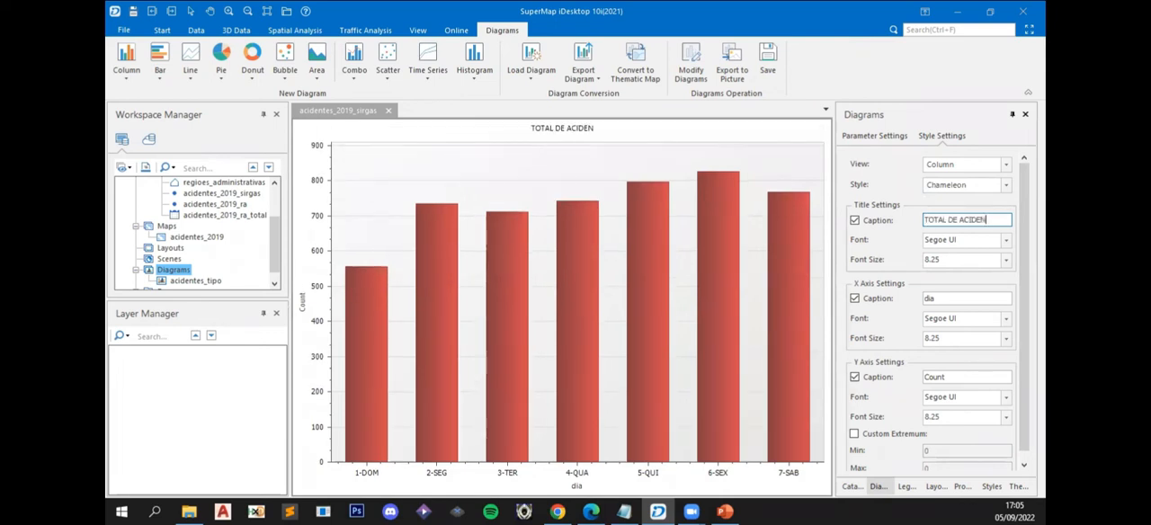
{"action": "type", "text": "TES PO"}
{"action": "key", "text": "BackSpace"}
{"action": "type", "text": "R"}
{"action": "key", "text": "BackSpace"}
{"action": "type", "text": "OR DIA DA SEMANA"}
- Set the column diagram's title font size to 22
{"action": "left_click", "coordinate": [1005, 260]}
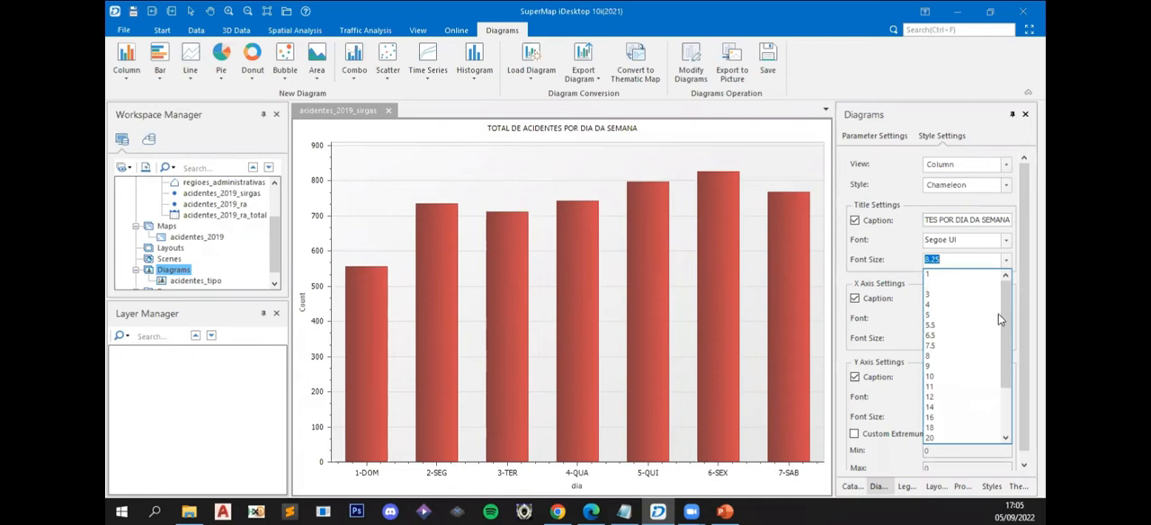
{"action": "scroll", "coordinate": [949, 421], "scroll_direction": "down", "scroll_amount": 3}
{"action": "left_click", "coordinate": [944, 419]}
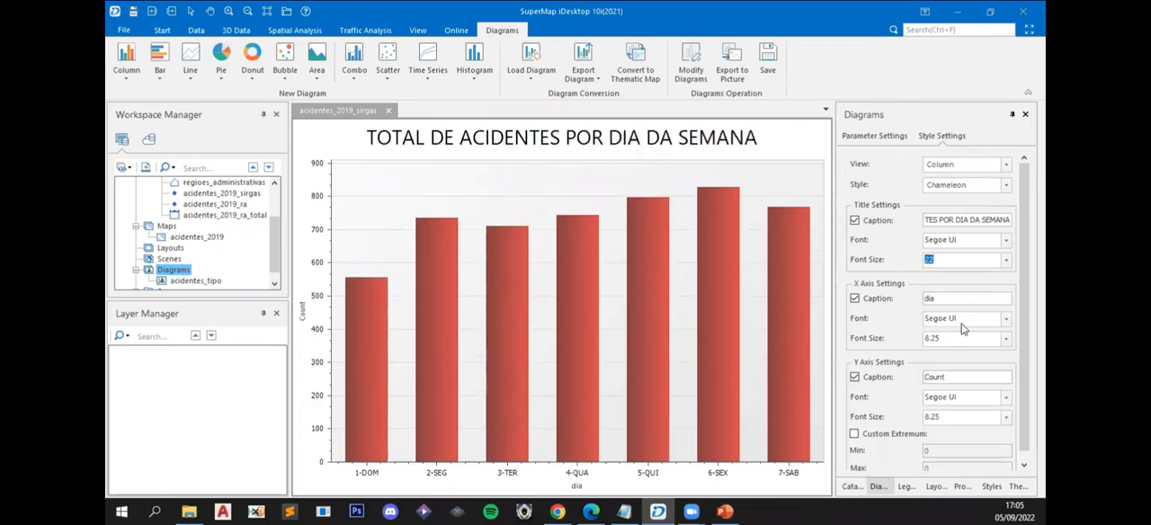
- Set the column diagram's X axis caption to "DIA DA SEMANA" with font size 18
{"action": "left_click", "coordinate": [955, 298]}
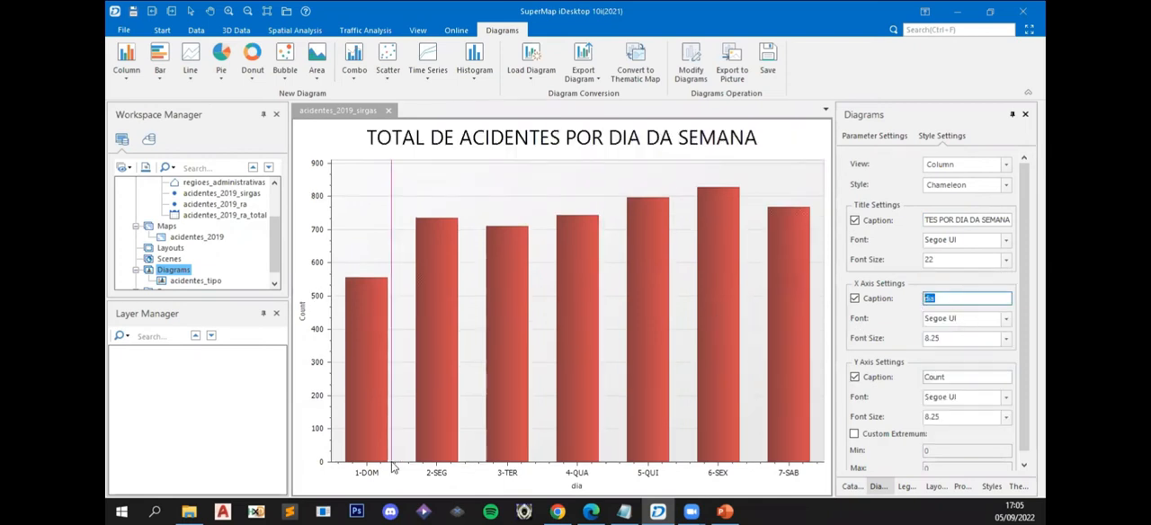
{"action": "mouse_move", "coordinate": [729, 511]}
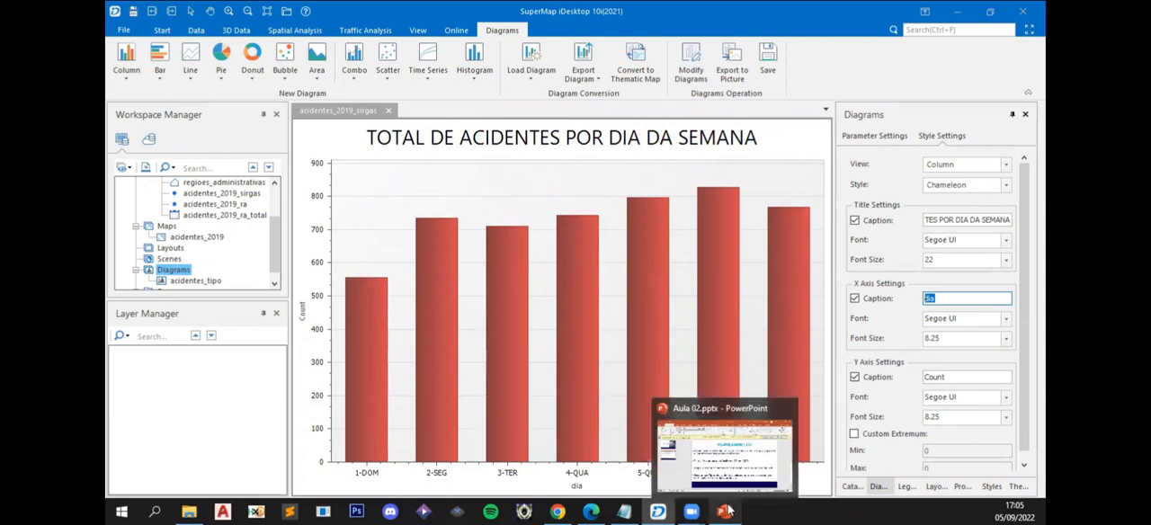
{"action": "type", "text": "DIA "}
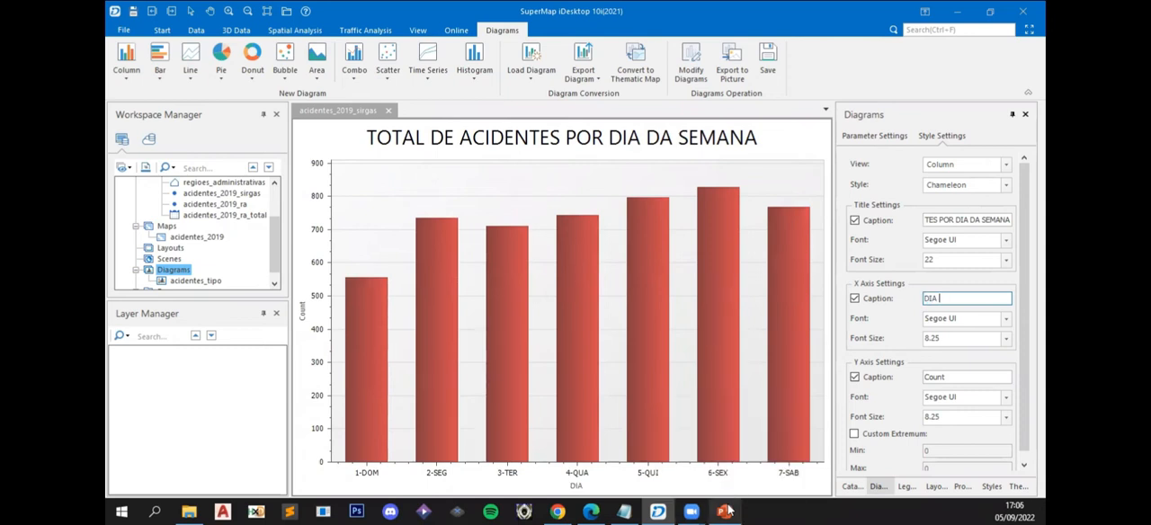
{"action": "type", "text": "DA SEMANA"}
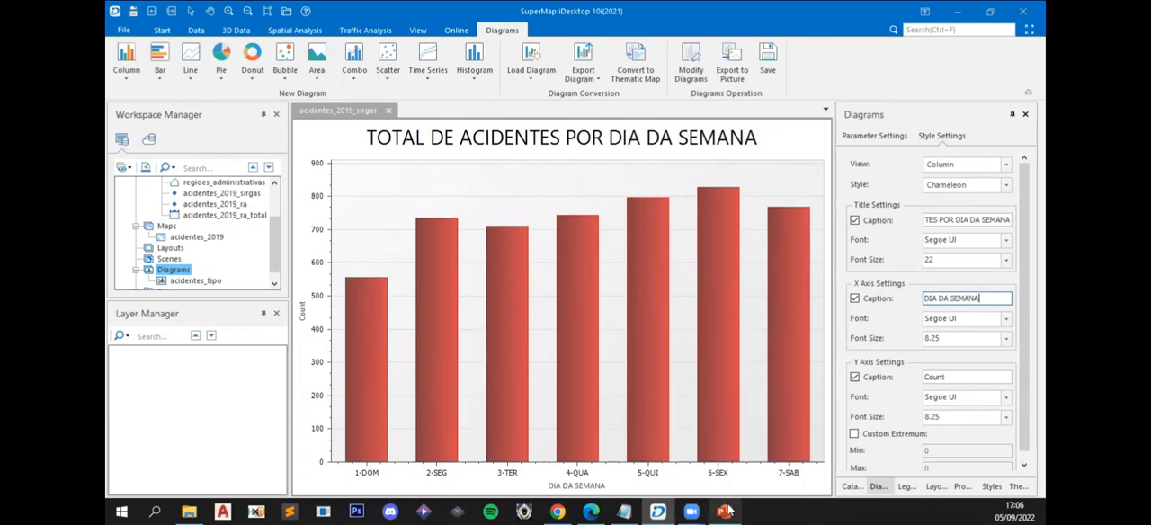
{"action": "left_click", "coordinate": [1007, 340]}
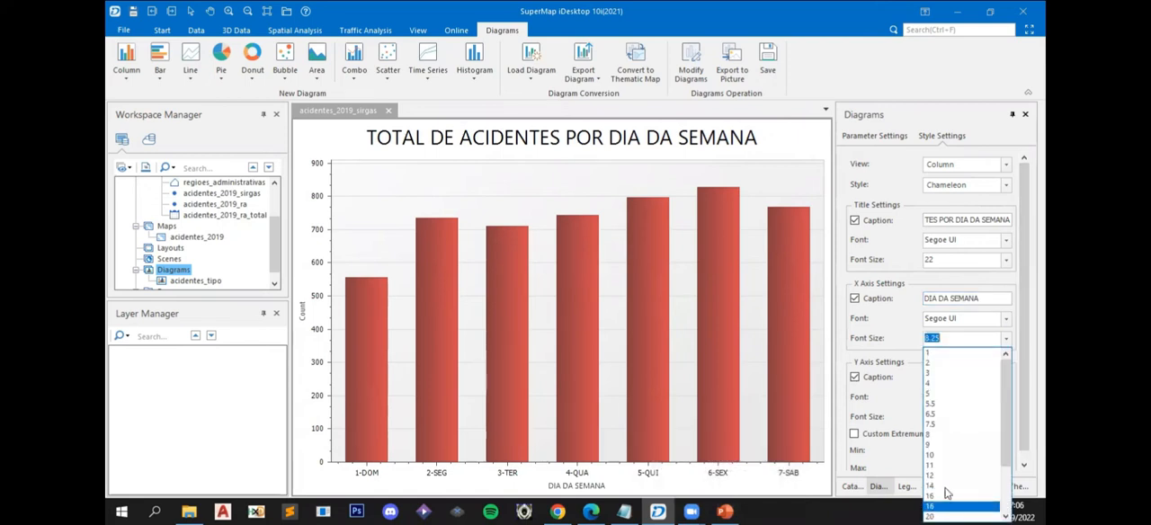
{"action": "left_click", "coordinate": [945, 488]}
- Set the column diagram's Y axis caption to "TOTAL" with font size 18
{"action": "double_click", "coordinate": [970, 376]}
{"action": "type", "text": "T"}
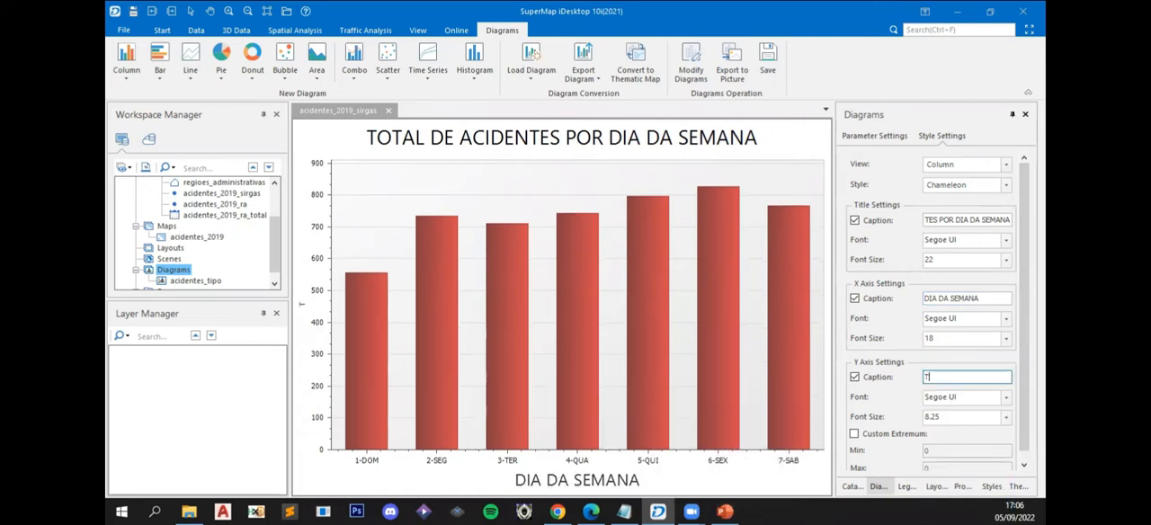
{"action": "type", "text": "OTAL"}
{"action": "left_click", "coordinate": [1006, 418]}
{"action": "left_click", "coordinate": [932, 393]}
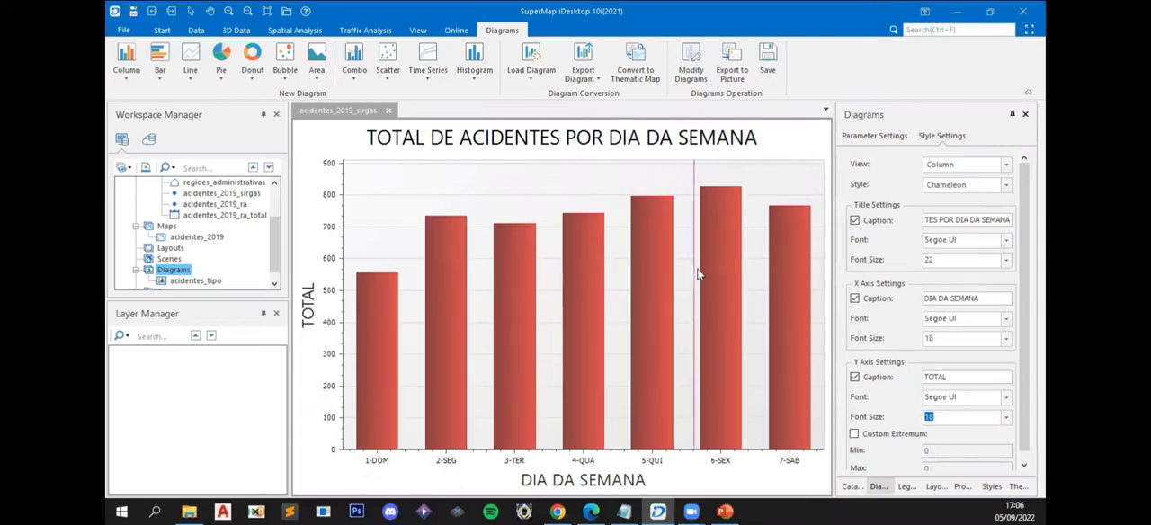
- Start exporting the column diagram to a picture and set its width to 1000 with the aspect ratio locked
{"action": "left_click", "coordinate": [769, 46]}
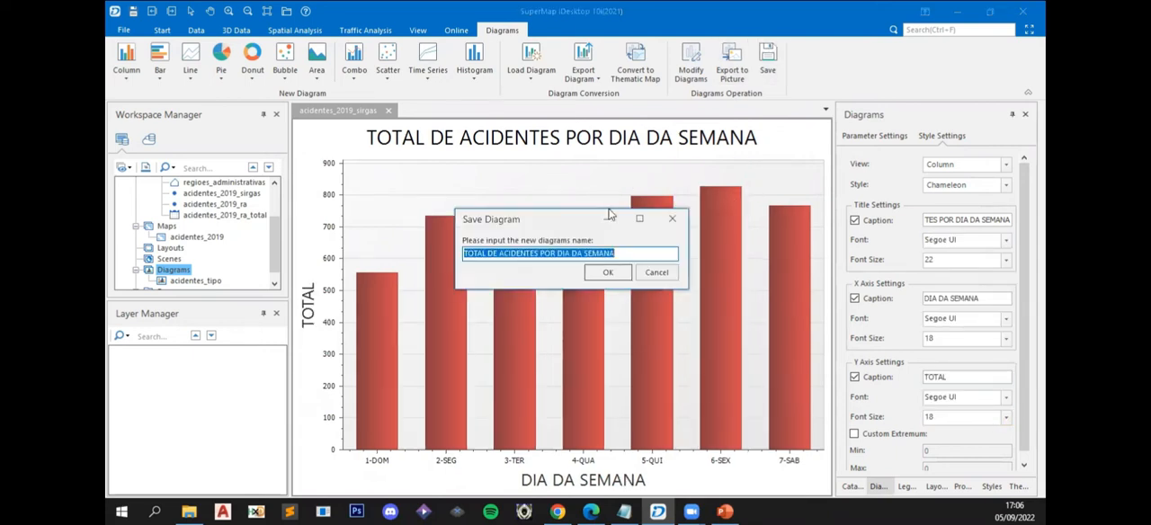
{"action": "left_click", "coordinate": [674, 270]}
{"action": "left_click", "coordinate": [732, 63]}
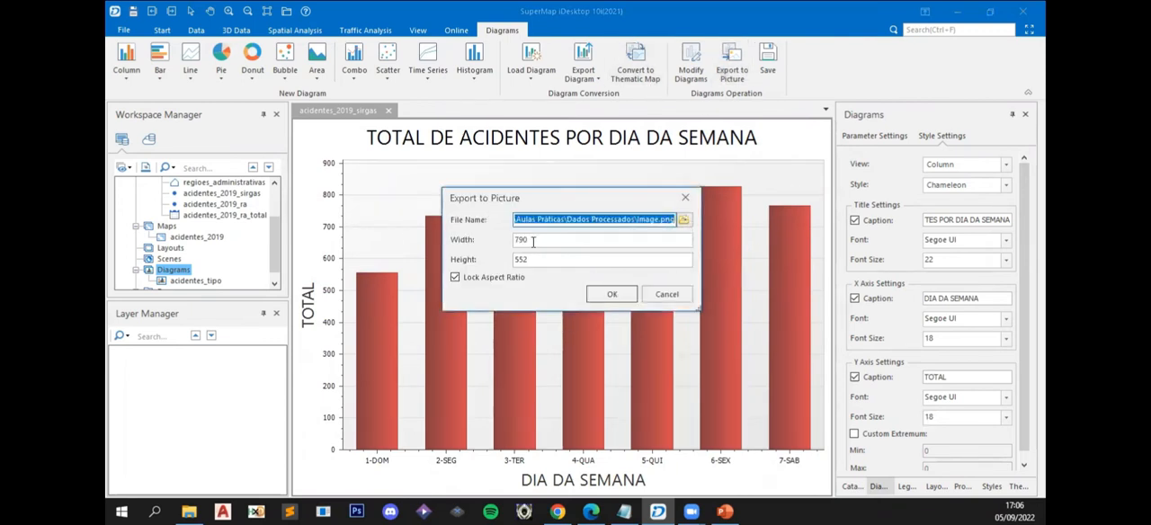
{"action": "key", "text": "Tab"}
{"action": "type", "text": "1000"}
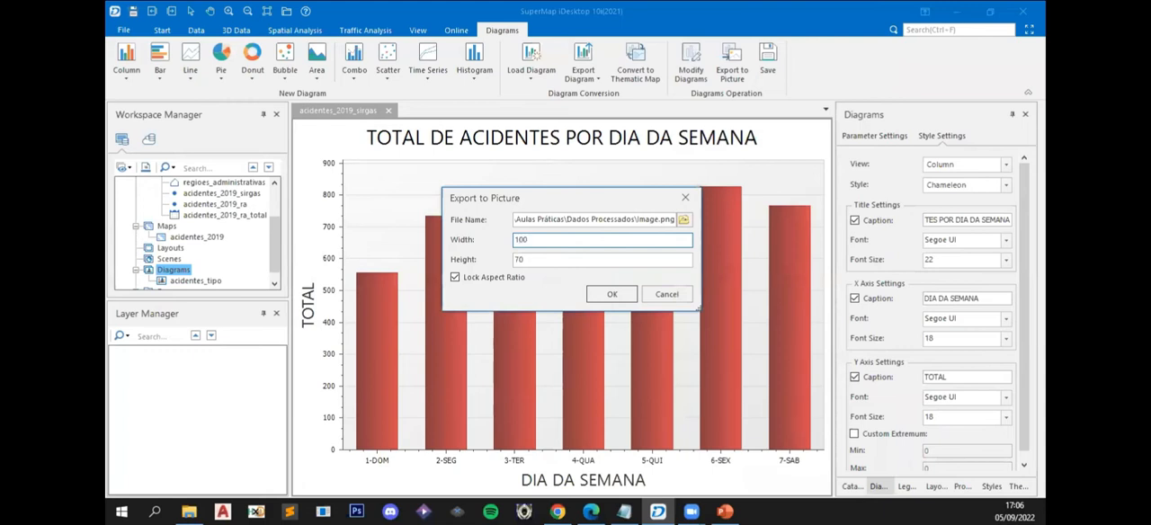
- Name the picture acidentes_dia in the Dados Processados folder as a PNG file and complete the export
{"action": "left_click", "coordinate": [682, 221]}
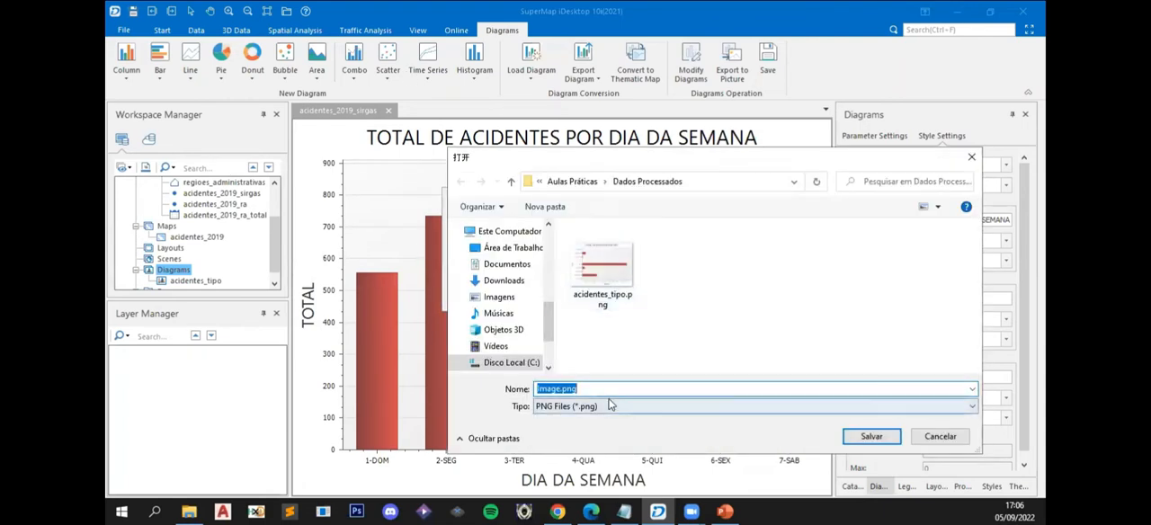
{"action": "type", "text": "DI"}
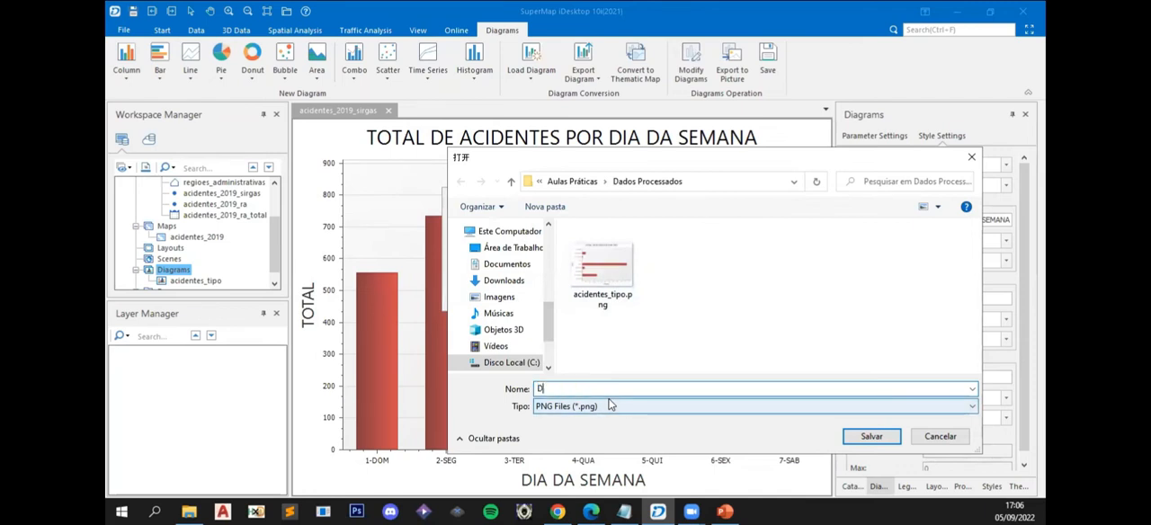
{"action": "key", "text": "BackSpace"}
{"action": "key", "text": "BackSpace"}
{"action": "type", "text": "diagr"}
{"action": "key", "text": "BackSpace"}
{"action": "key", "text": "BackSpace"}
{"action": "key", "text": "BackSpace"}
{"action": "key", "text": "BackSpace"}
{"action": "key", "text": "BackSpace"}
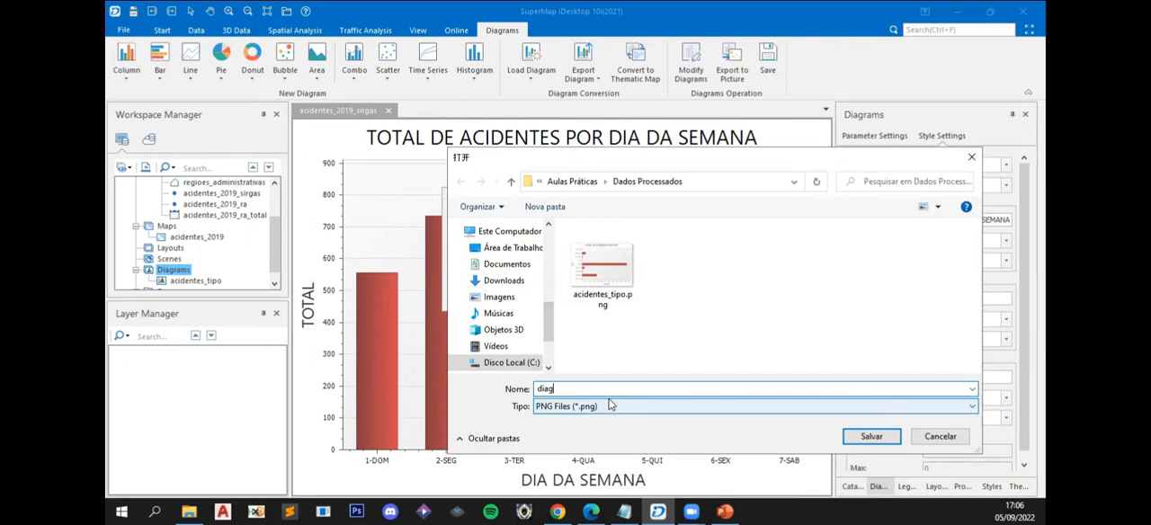
{"action": "type", "text": "acidentes_dia"}
{"action": "left_click", "coordinate": [866, 436]}
{"action": "left_click", "coordinate": [612, 292]}
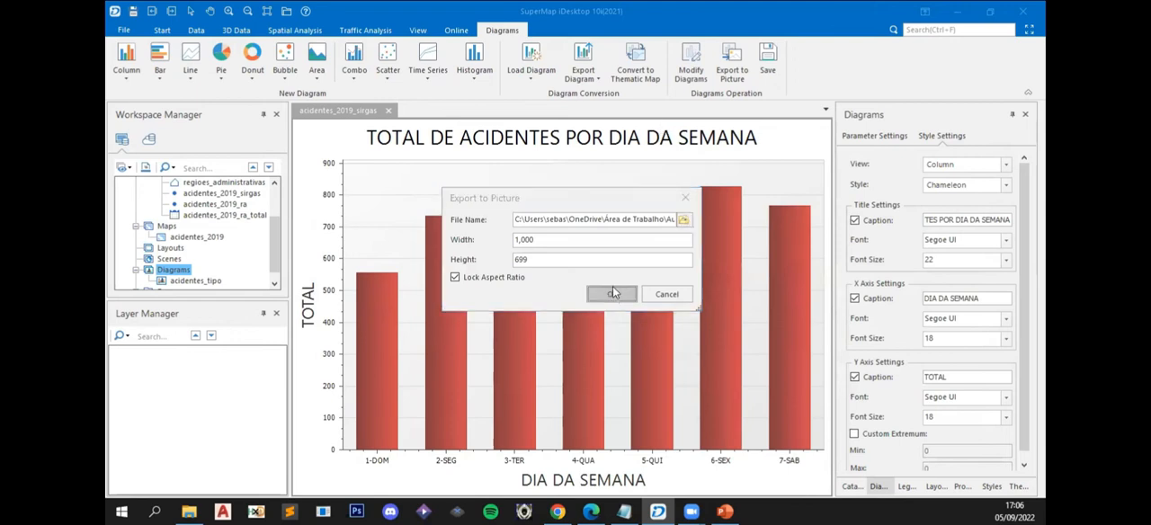
- Save the column diagram to the workspace with the suggested name and close its window
{"action": "left_click", "coordinate": [767, 59]}
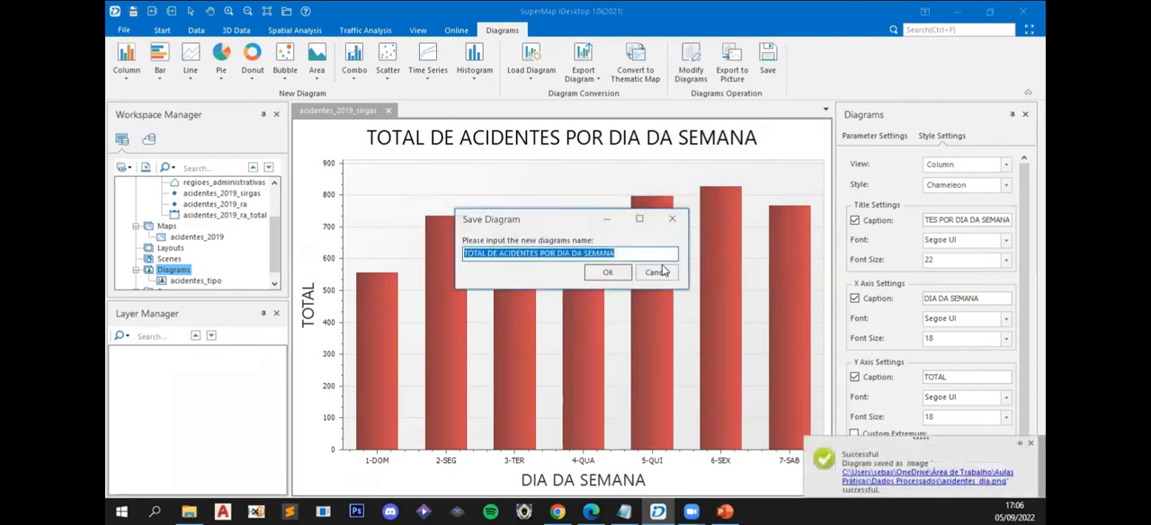
{"action": "left_click", "coordinate": [600, 275]}
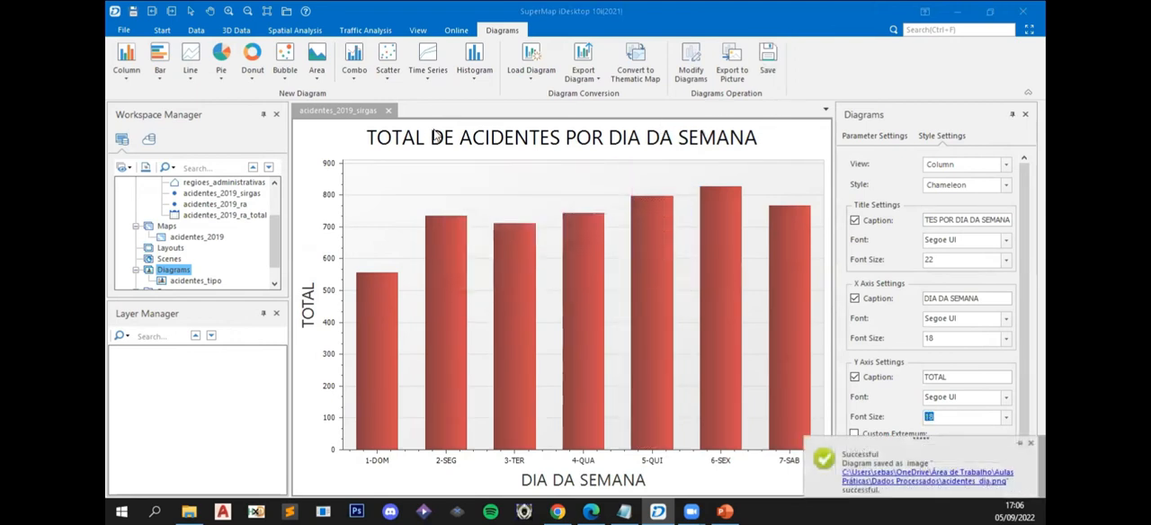
{"action": "left_click", "coordinate": [388, 111]}
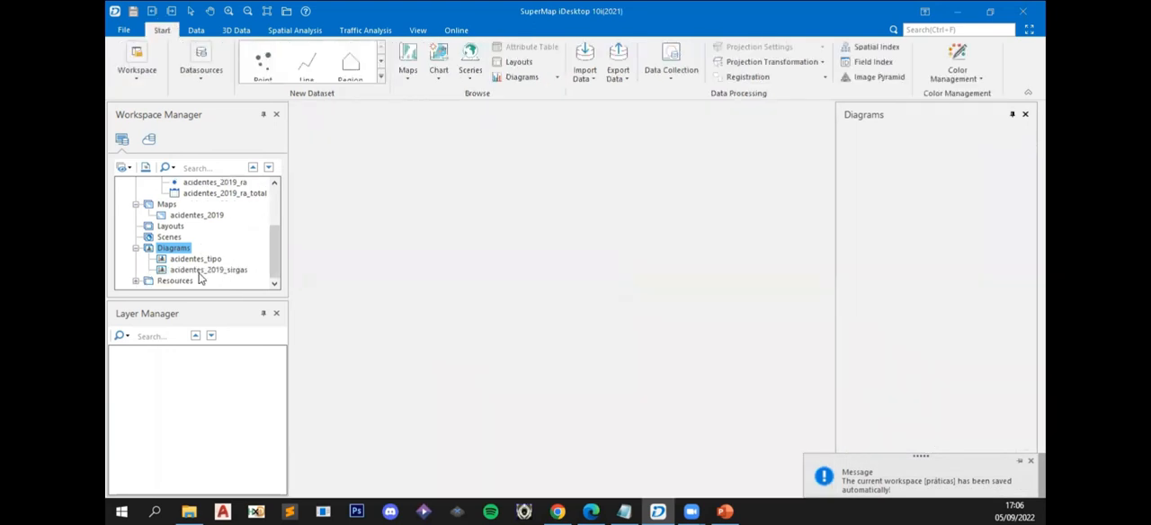
- Rename the saved diagram acidentes_2019_sirgas in the workspace as acidentes_dia
{"action": "right_click", "coordinate": [206, 270]}
{"action": "left_click", "coordinate": [237, 329]}
{"action": "left_click_drag", "start_coordinate": [206, 270], "coordinate": [278, 274]}
{"action": "type", "text": "dia"}
{"action": "key", "text": "Return"}
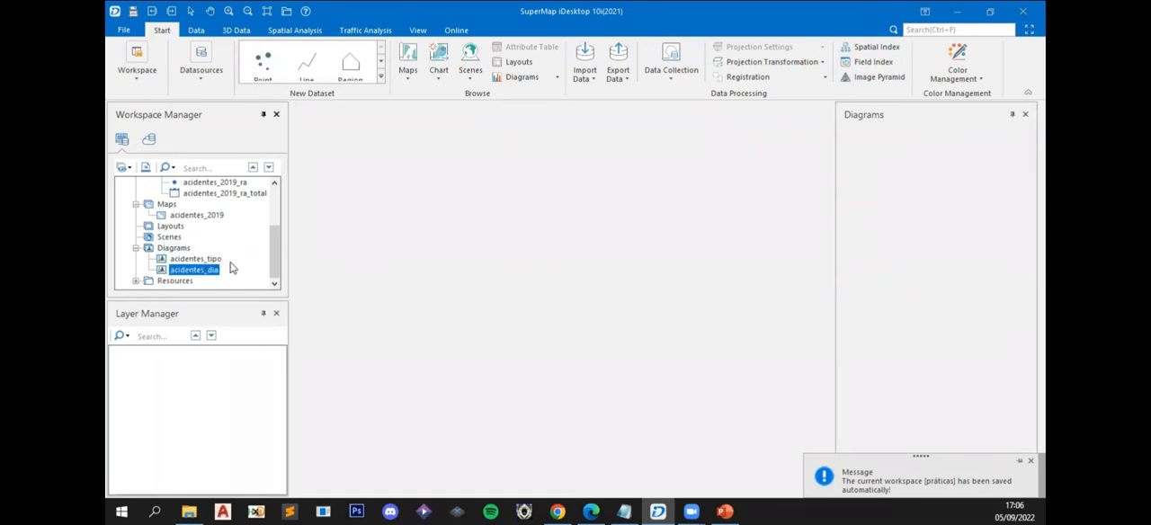
{"action": "left_click", "coordinate": [218, 261]}
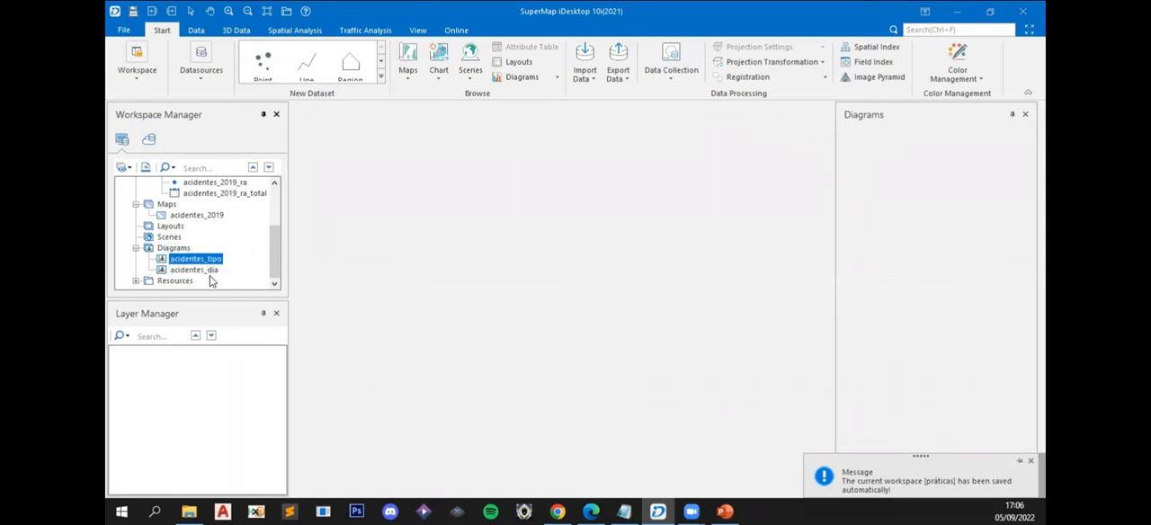
{"action": "left_click", "coordinate": [209, 280]}
{"action": "left_click", "coordinate": [203, 272]}
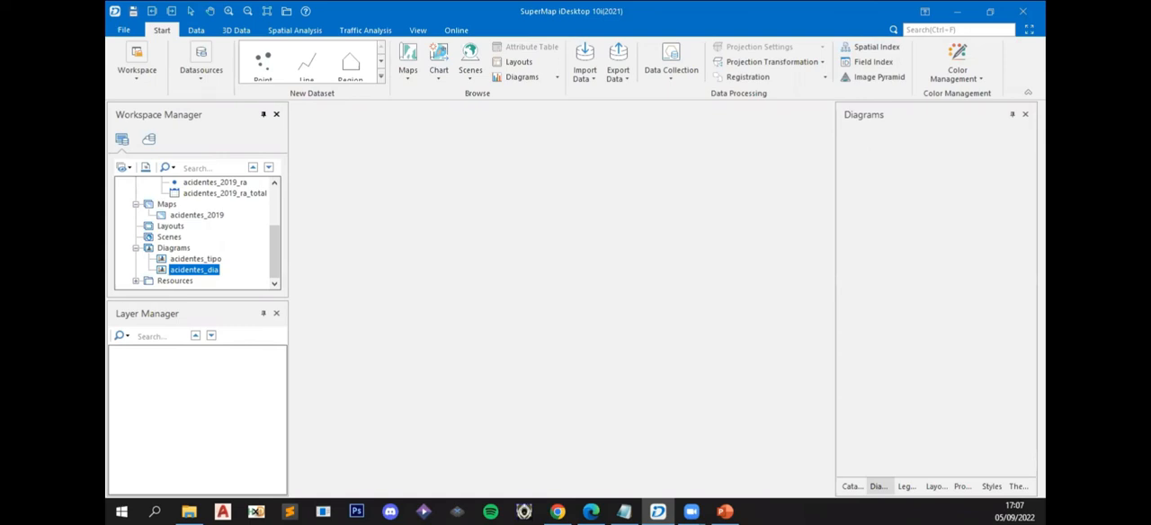
- Create a new layout from the Blank Template
{"action": "left_click", "coordinate": [169, 227]}
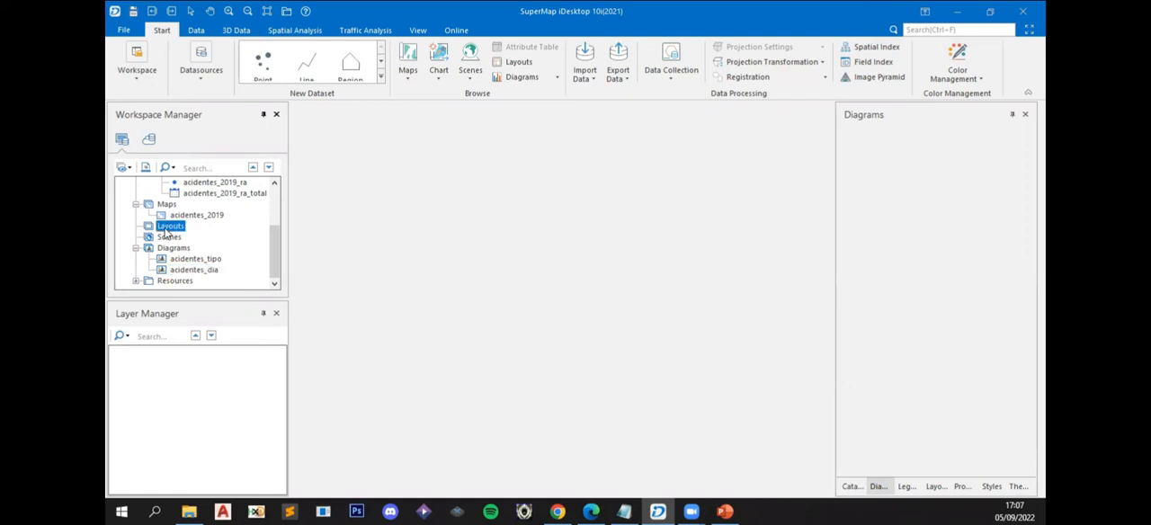
{"action": "right_click", "coordinate": [168, 233]}
{"action": "left_click", "coordinate": [210, 236]}
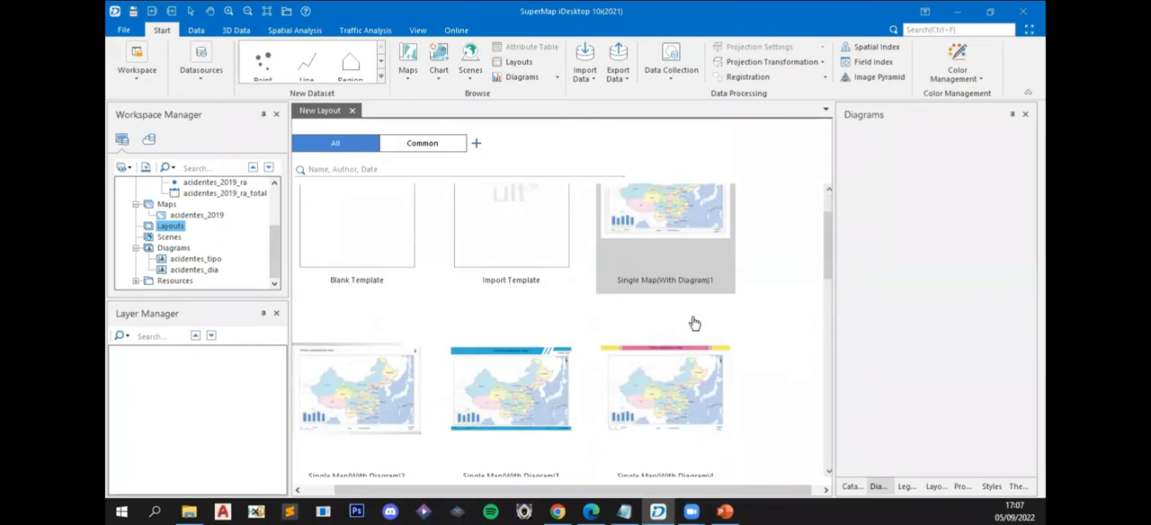
{"action": "scroll", "coordinate": [691, 326], "scroll_direction": "down", "scroll_amount": 3}
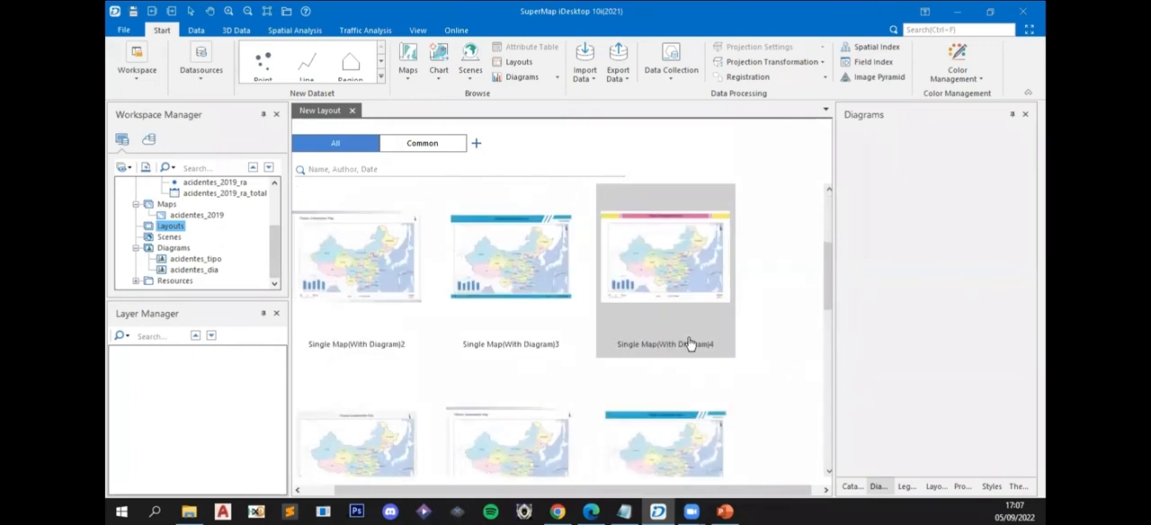
{"action": "scroll", "coordinate": [706, 335], "scroll_direction": "down", "scroll_amount": 3}
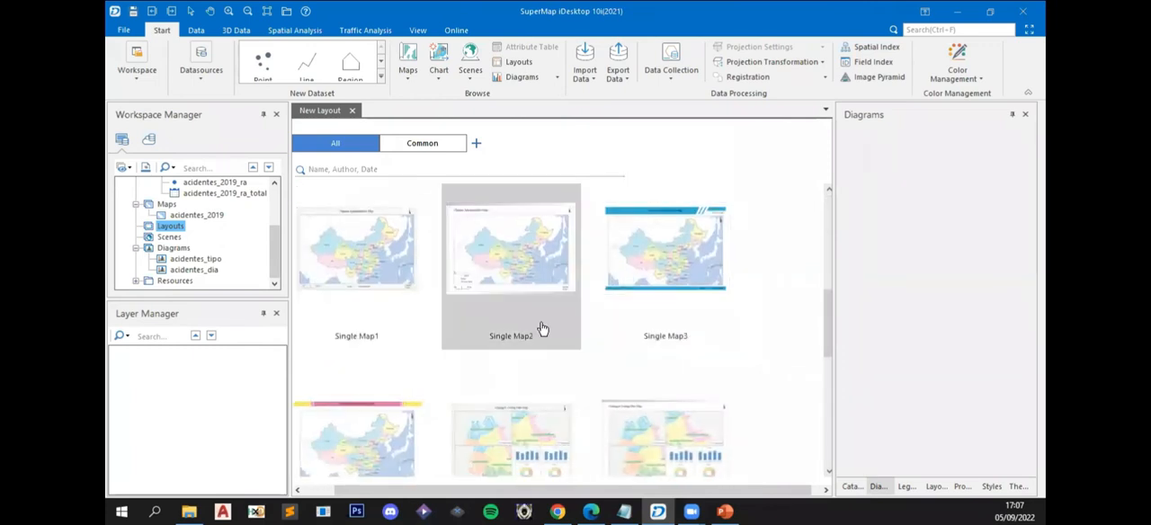
{"action": "scroll", "coordinate": [540, 326], "scroll_direction": "down", "scroll_amount": 3}
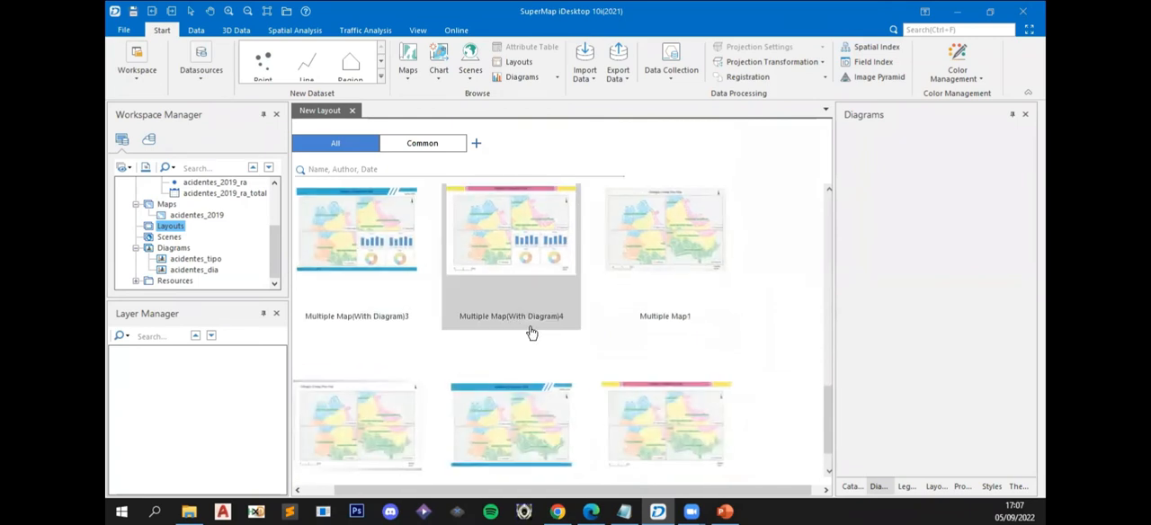
{"action": "scroll", "coordinate": [532, 334], "scroll_direction": "down", "scroll_amount": 1}
{"action": "scroll", "coordinate": [531, 334], "scroll_direction": "up", "scroll_amount": 10}
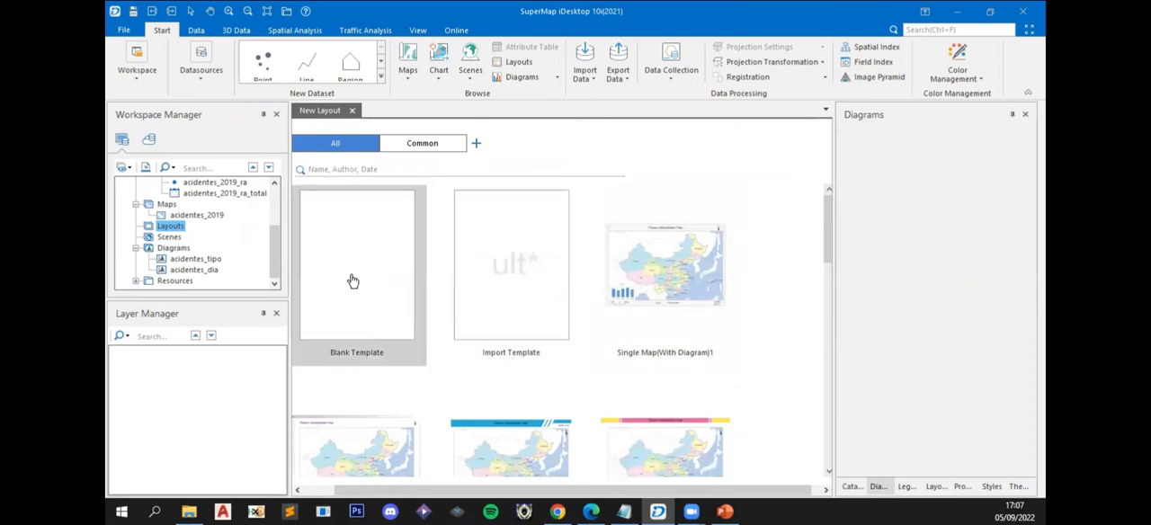
{"action": "double_click", "coordinate": [352, 282]}
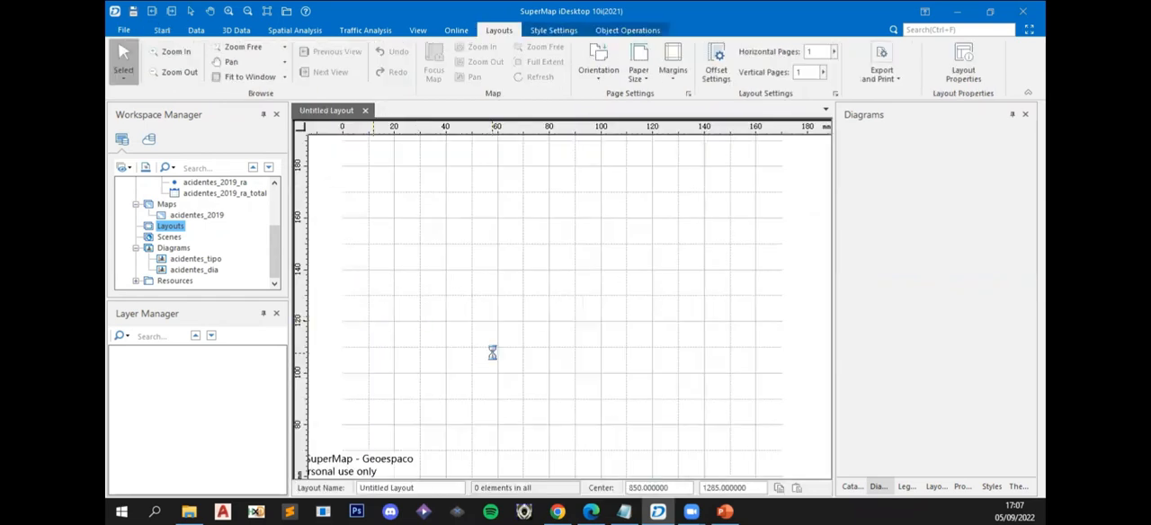
{"action": "scroll", "coordinate": [490, 355], "scroll_direction": "down", "scroll_amount": 3}
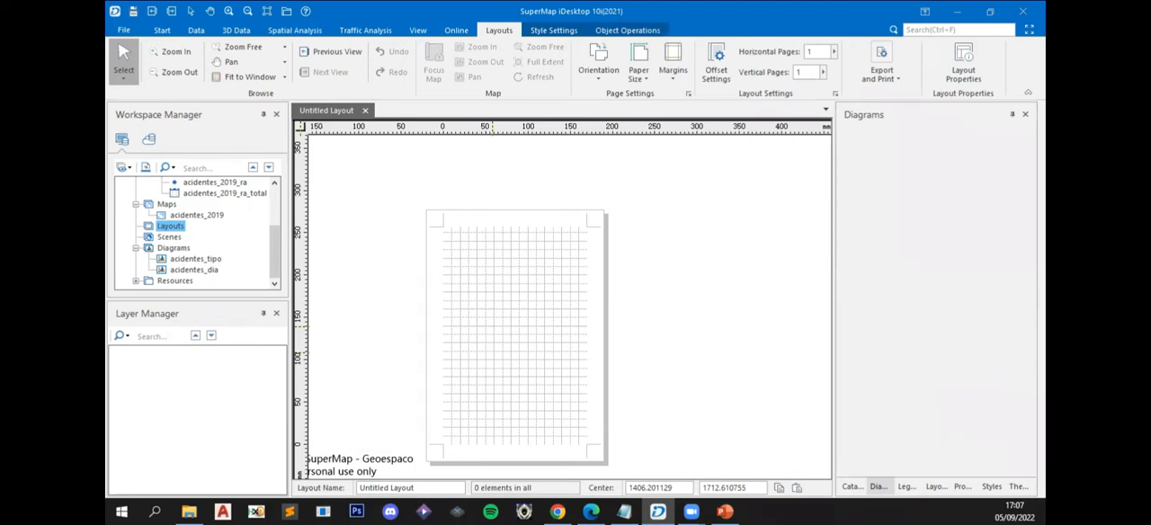
- Browse the templates for another new layout and preview Single Map(With Diagram)1 without creating it
{"action": "right_click", "coordinate": [169, 231]}
{"action": "left_click", "coordinate": [209, 239]}
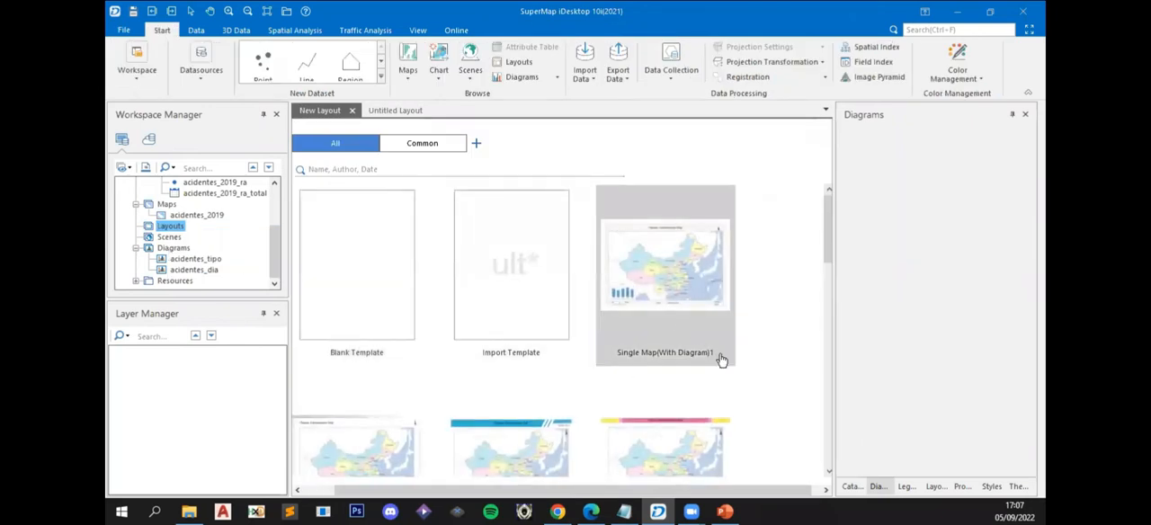
{"action": "left_click_drag", "start_coordinate": [831, 223], "coordinate": [685, 284]}
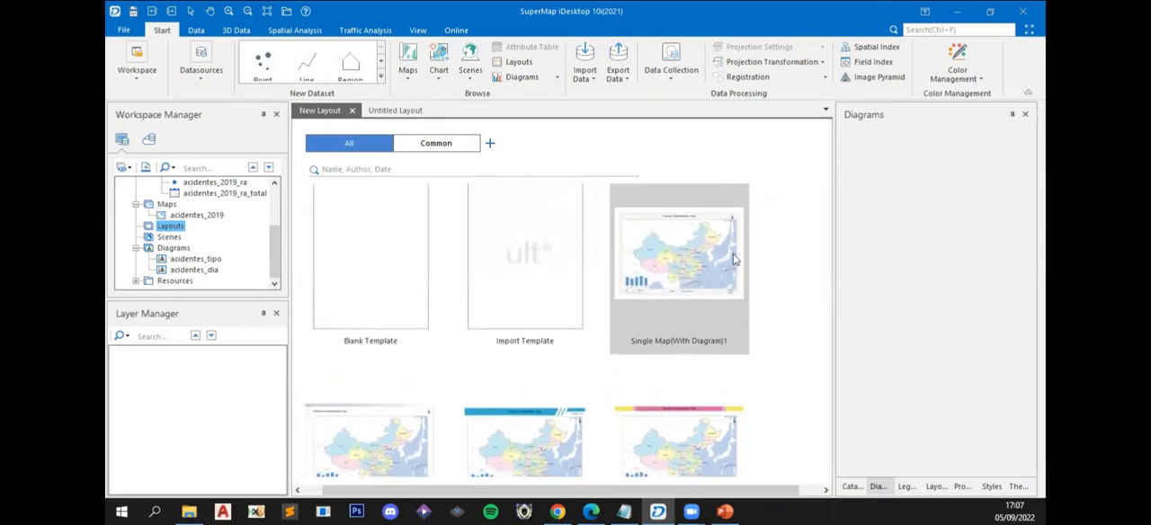
{"action": "left_click", "coordinate": [682, 290]}
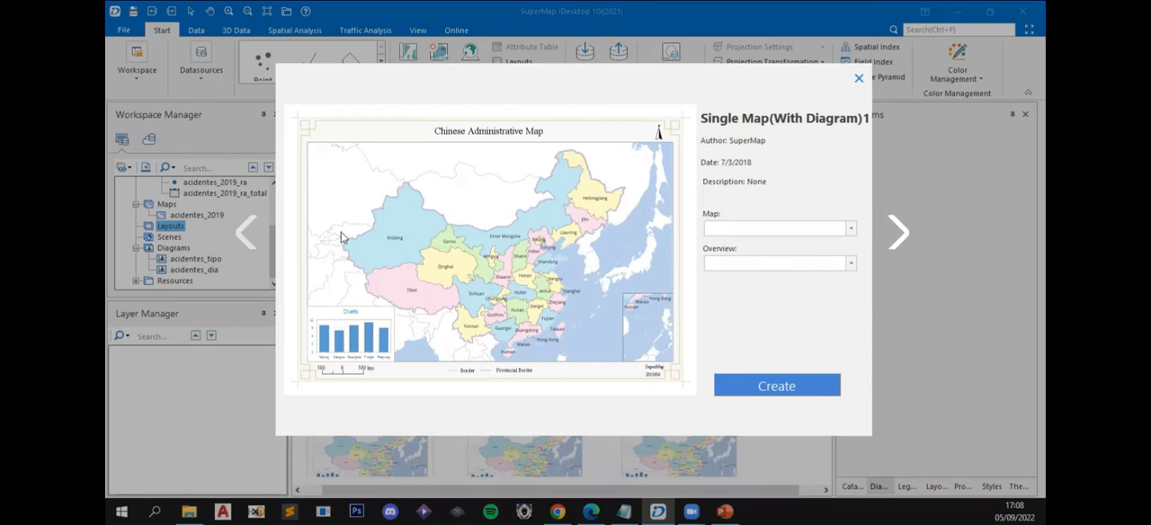
{"action": "left_click", "coordinate": [858, 79]}
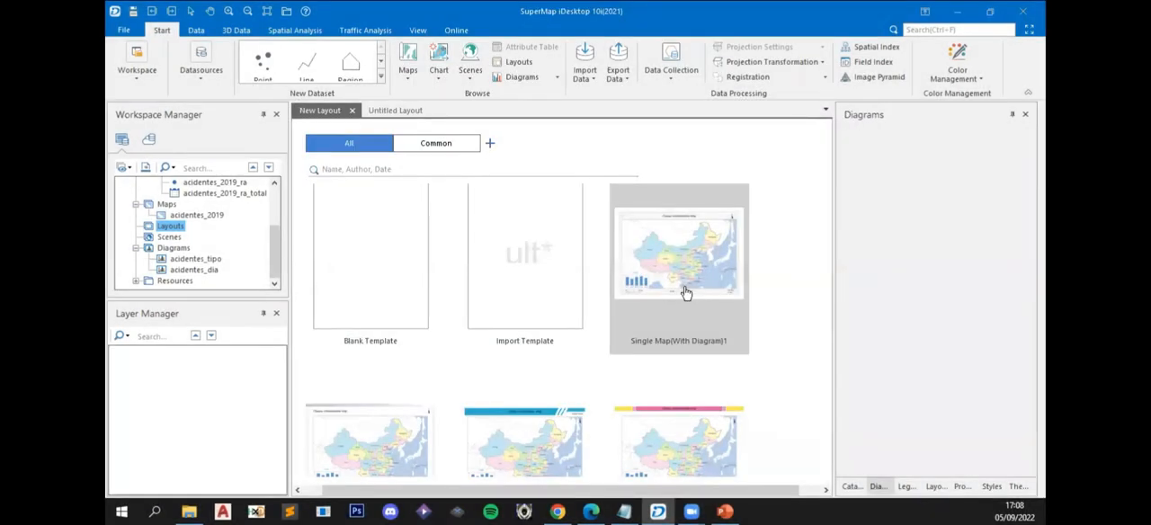
{"action": "scroll", "coordinate": [533, 388], "scroll_direction": "down", "scroll_amount": 3}
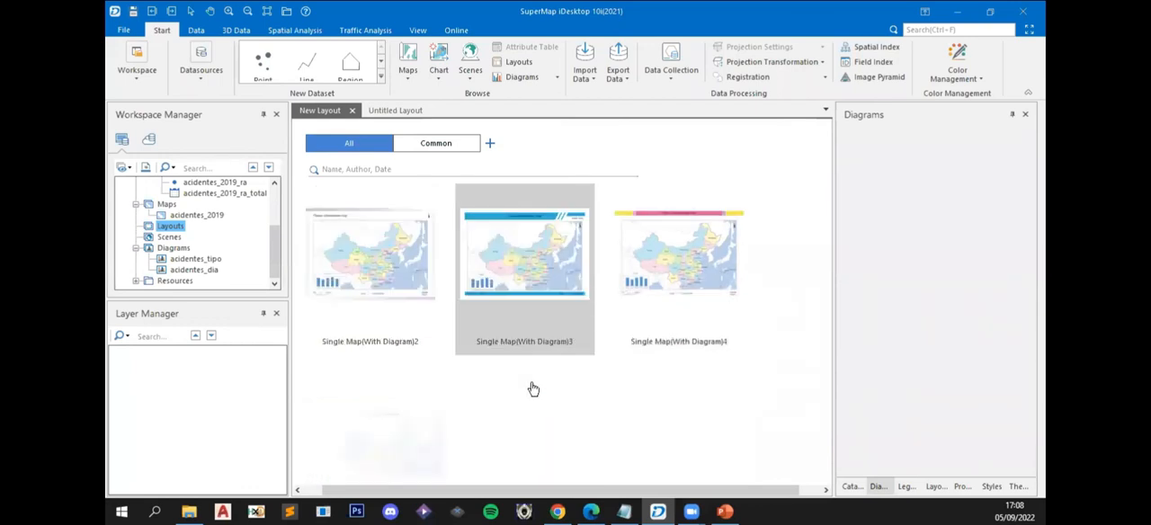
{"action": "scroll", "coordinate": [533, 388], "scroll_direction": "up", "scroll_amount": 3}
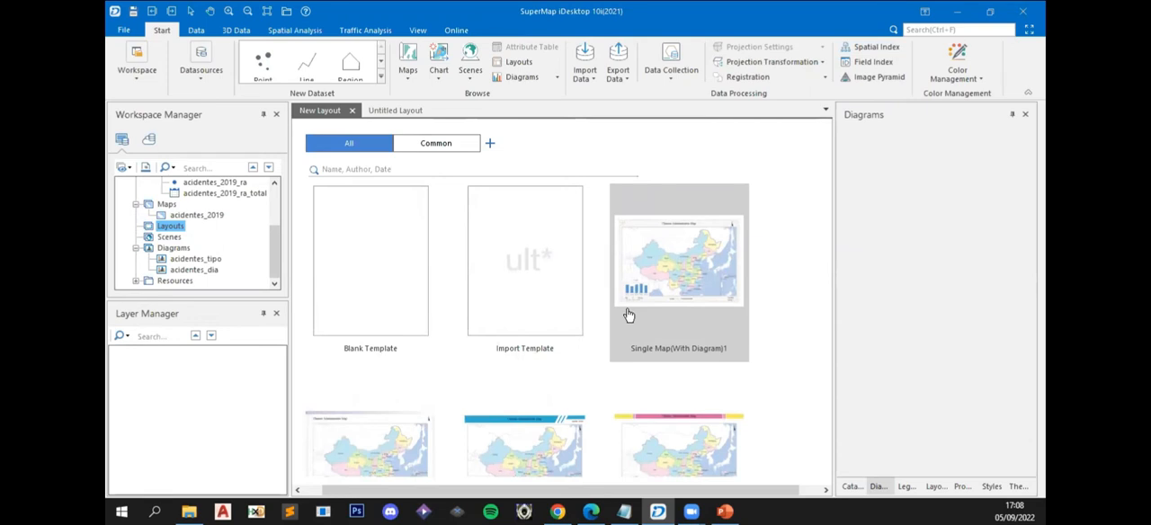
{"action": "scroll", "coordinate": [594, 306], "scroll_direction": "down", "scroll_amount": 3}
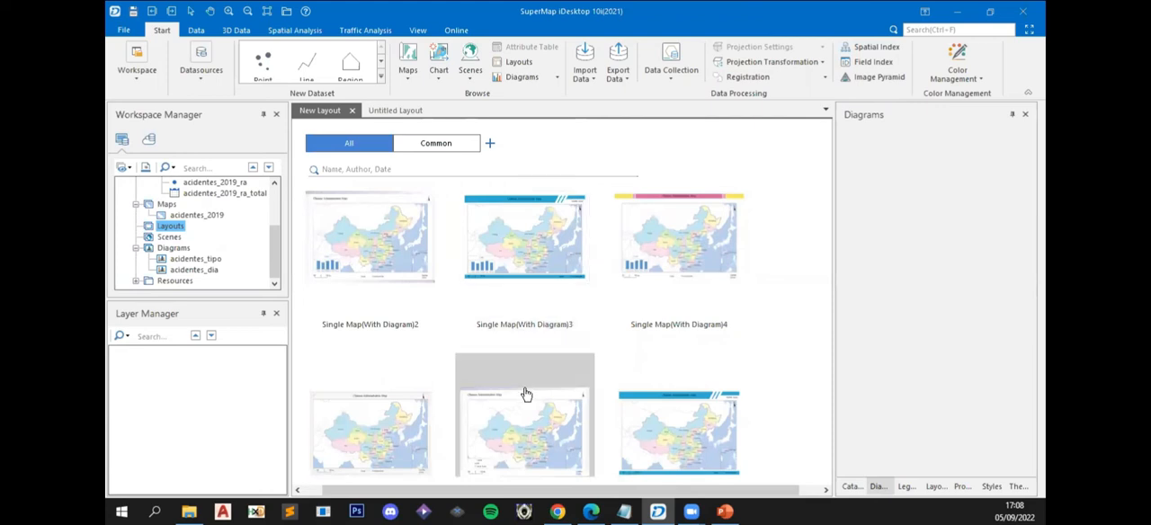
- Look through the available single-map and multiple-map layout templates, with and without diagrams
{"action": "scroll", "coordinate": [526, 395], "scroll_direction": "down", "scroll_amount": 3}
{"action": "scroll", "coordinate": [526, 395], "scroll_direction": "down", "scroll_amount": 3}
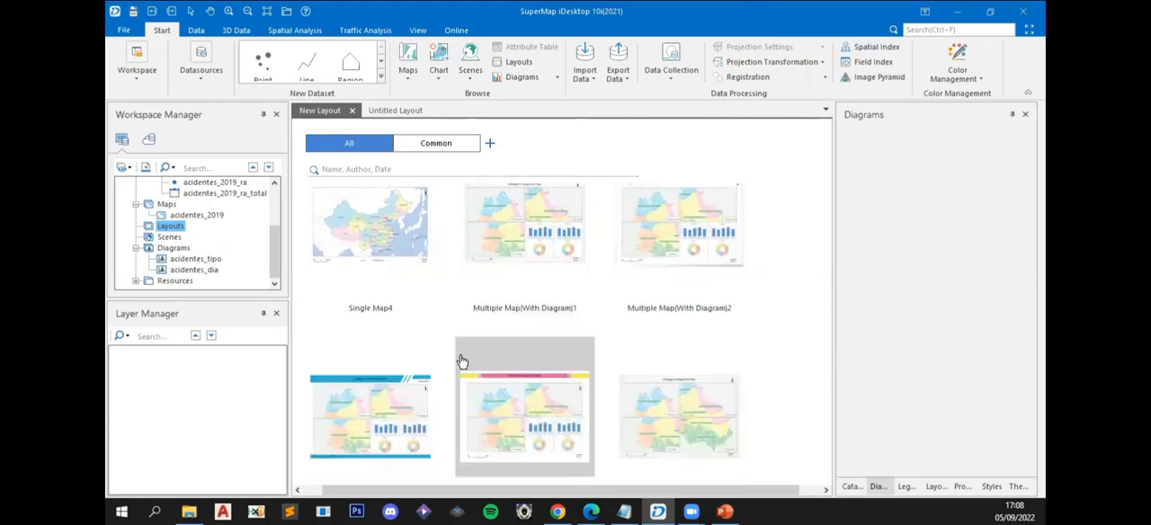
{"action": "scroll", "coordinate": [461, 361], "scroll_direction": "down", "scroll_amount": 3}
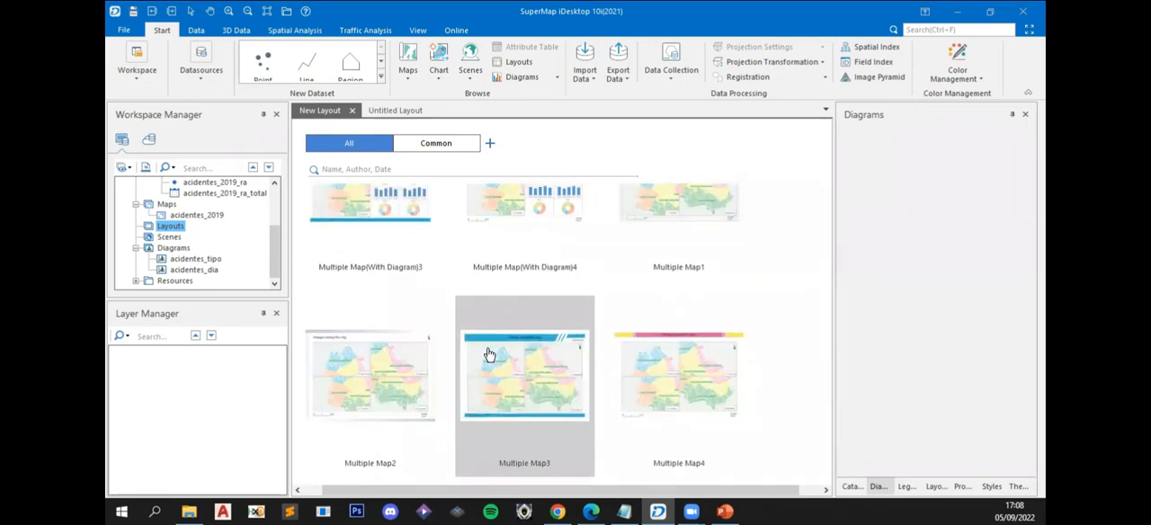
{"action": "scroll", "coordinate": [490, 355], "scroll_direction": "up", "scroll_amount": 5}
{"action": "scroll", "coordinate": [489, 355], "scroll_direction": "down", "scroll_amount": 3}
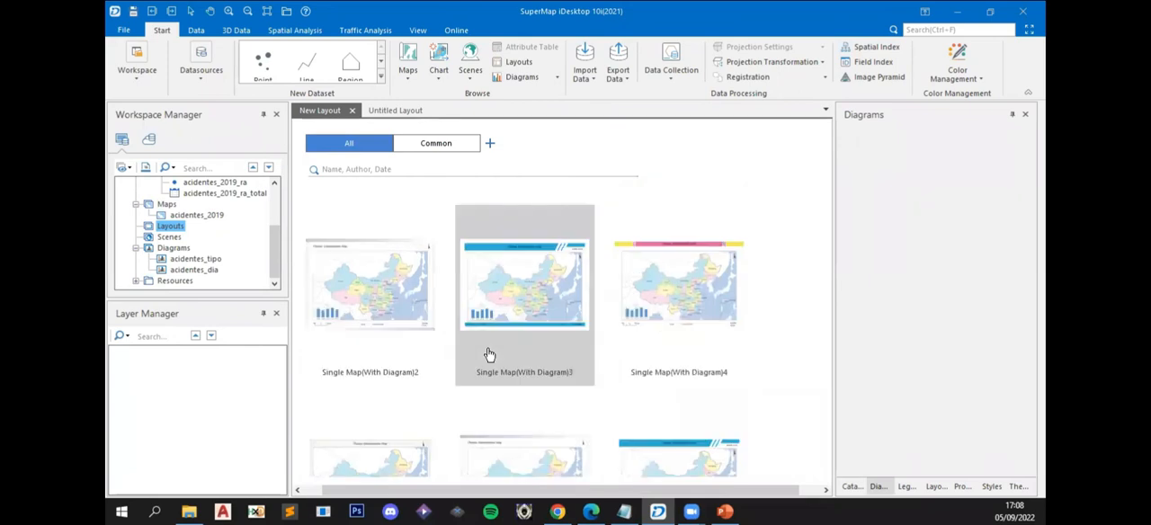
{"action": "scroll", "coordinate": [489, 355], "scroll_direction": "up", "scroll_amount": 3}
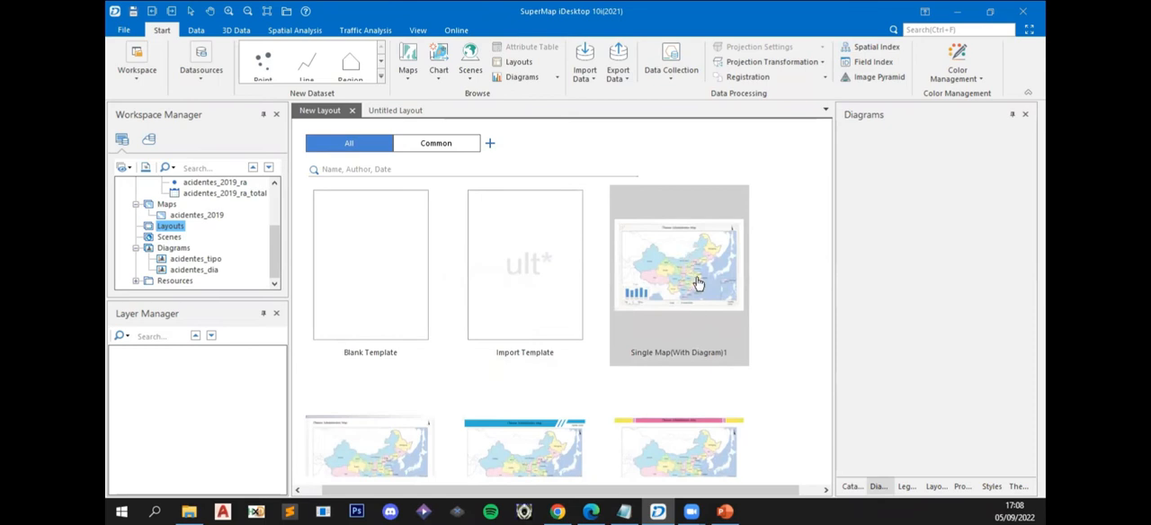
- Create a layout from the Single Map(With Diagram)3 template with acidentes_2019 as its map and no overview map
{"action": "scroll", "coordinate": [645, 301], "scroll_direction": "down", "scroll_amount": 3}
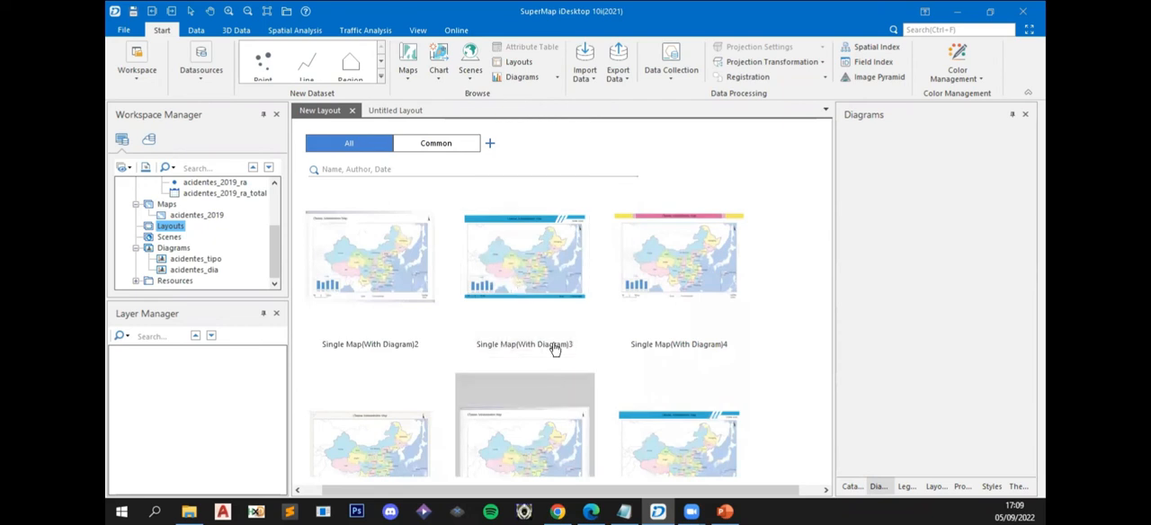
{"action": "left_click", "coordinate": [511, 311]}
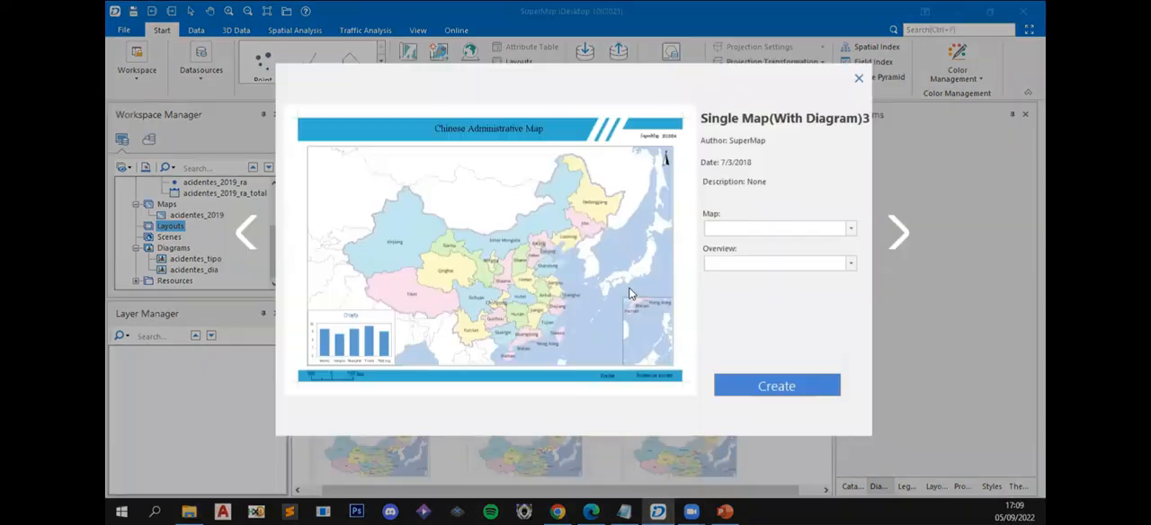
{"action": "left_click", "coordinate": [819, 230]}
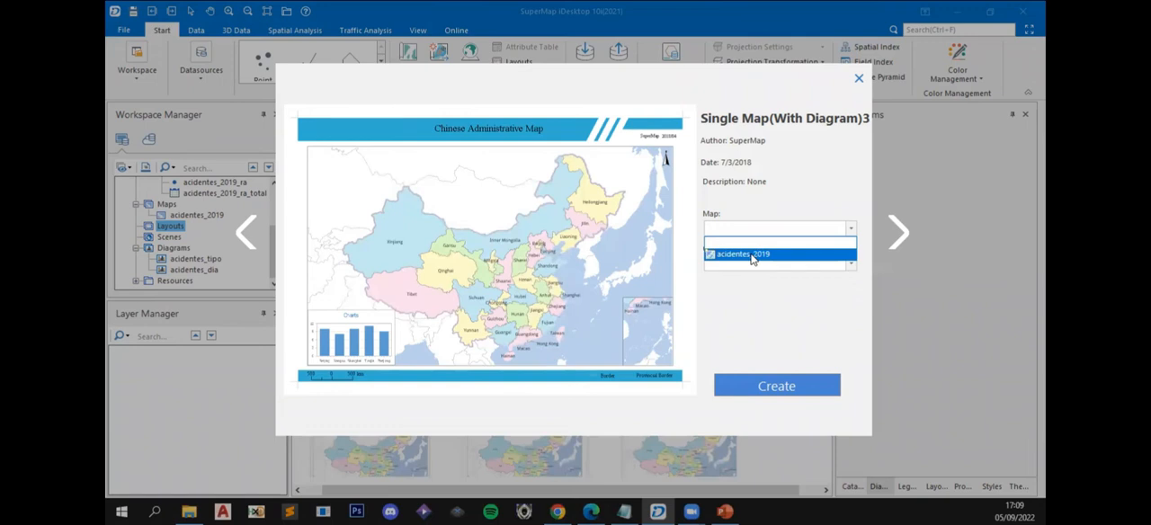
{"action": "left_click", "coordinate": [753, 256]}
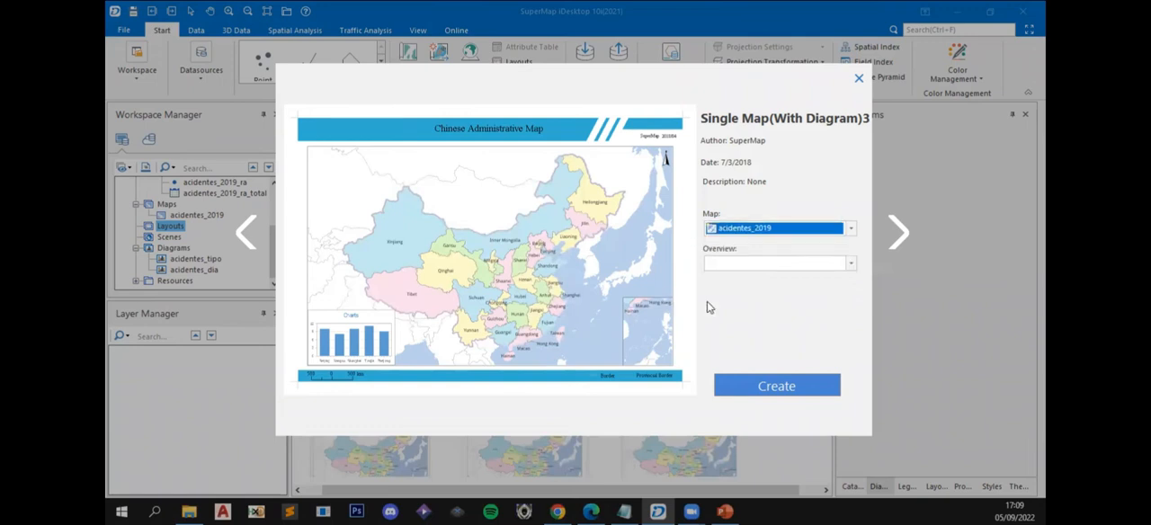
{"action": "left_click", "coordinate": [771, 264]}
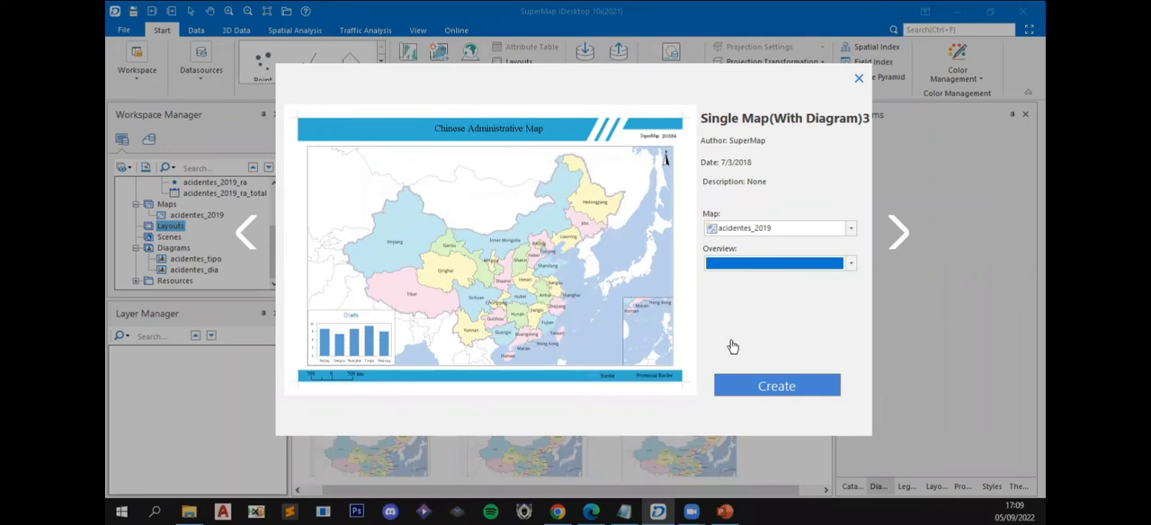
{"action": "left_click", "coordinate": [771, 393]}
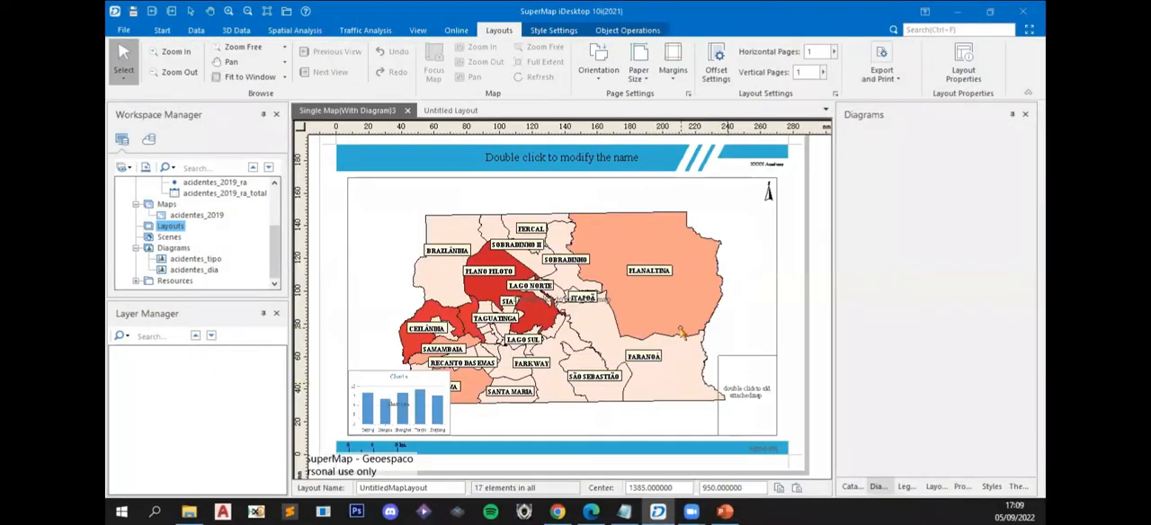
- Select the placeholder title text in the blue header of the new layout
{"action": "scroll", "coordinate": [684, 333], "scroll_direction": "down", "scroll_amount": 2}
{"action": "key", "text": "Escape"}
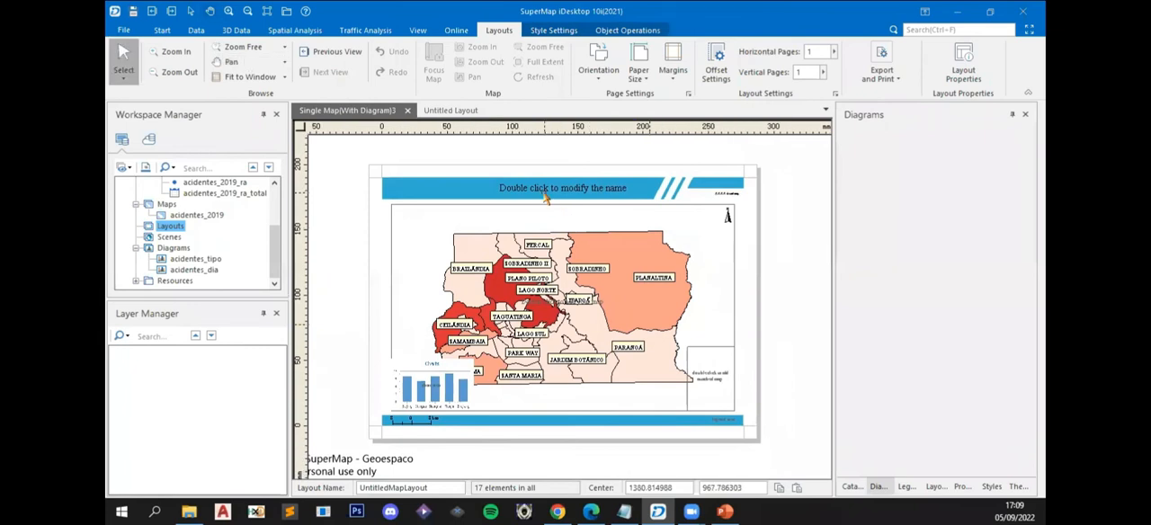
{"action": "left_click", "coordinate": [548, 192]}
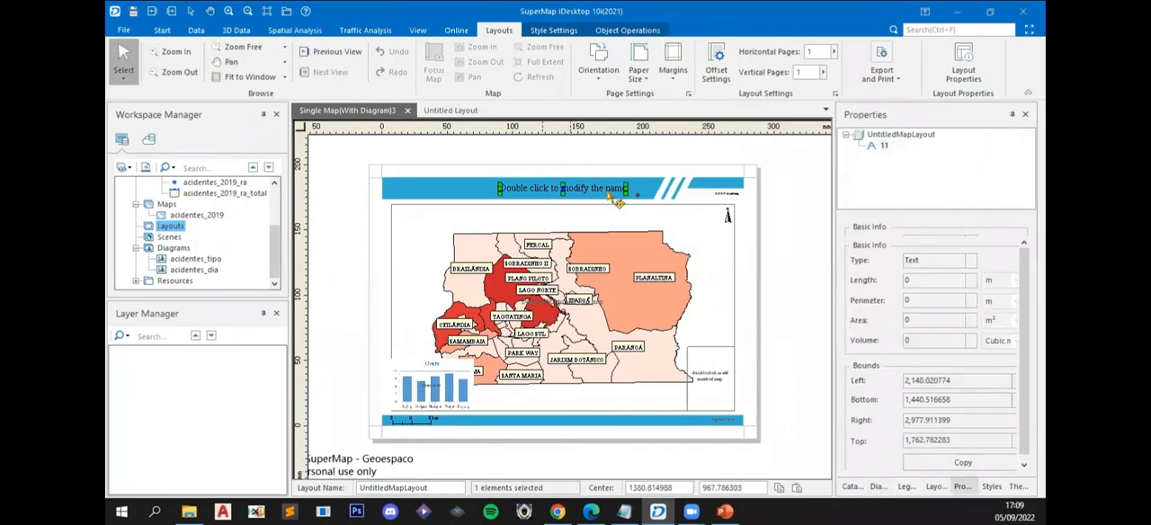
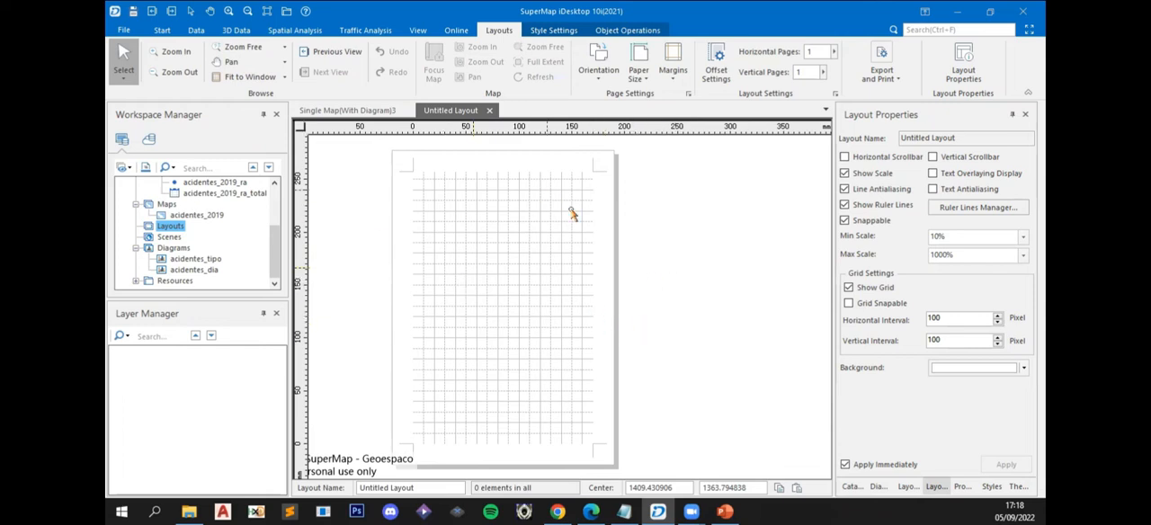
- Set custom page margins of 0 cm on the left, right, top and bottom of the untitled layout
{"action": "left_click", "coordinate": [674, 78]}
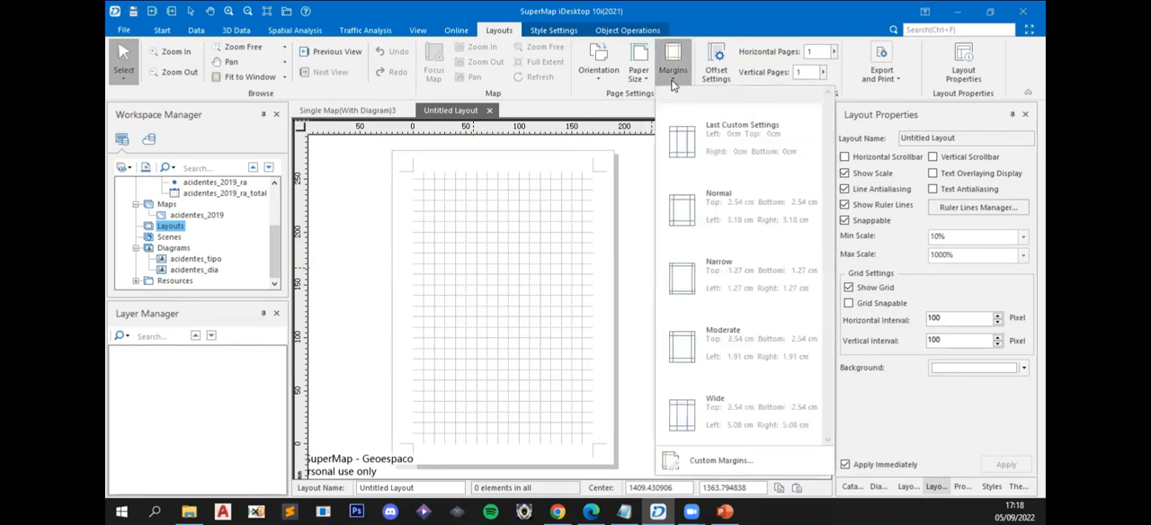
{"action": "left_click", "coordinate": [744, 462]}
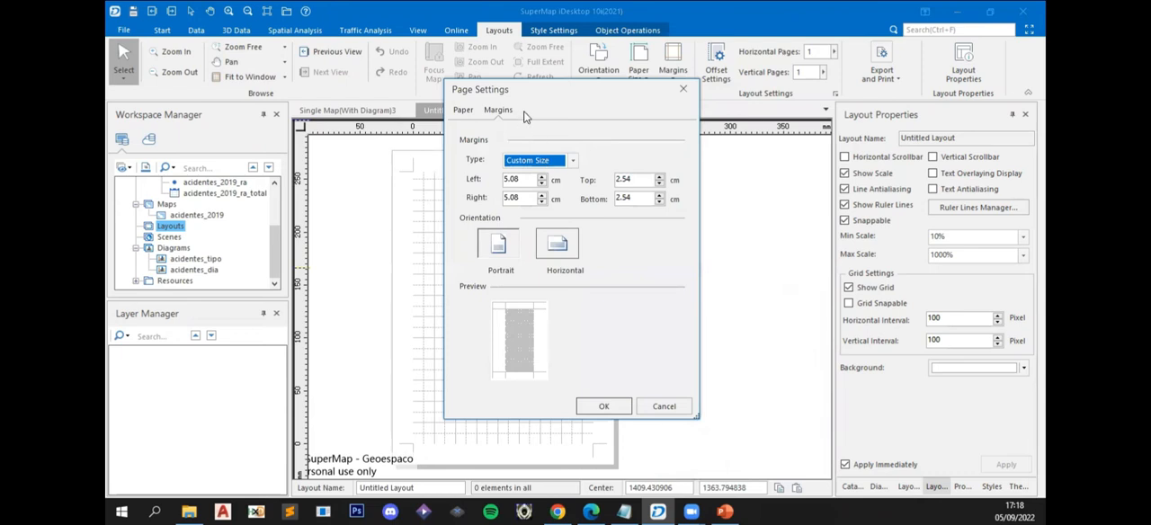
{"action": "double_click", "coordinate": [530, 179]}
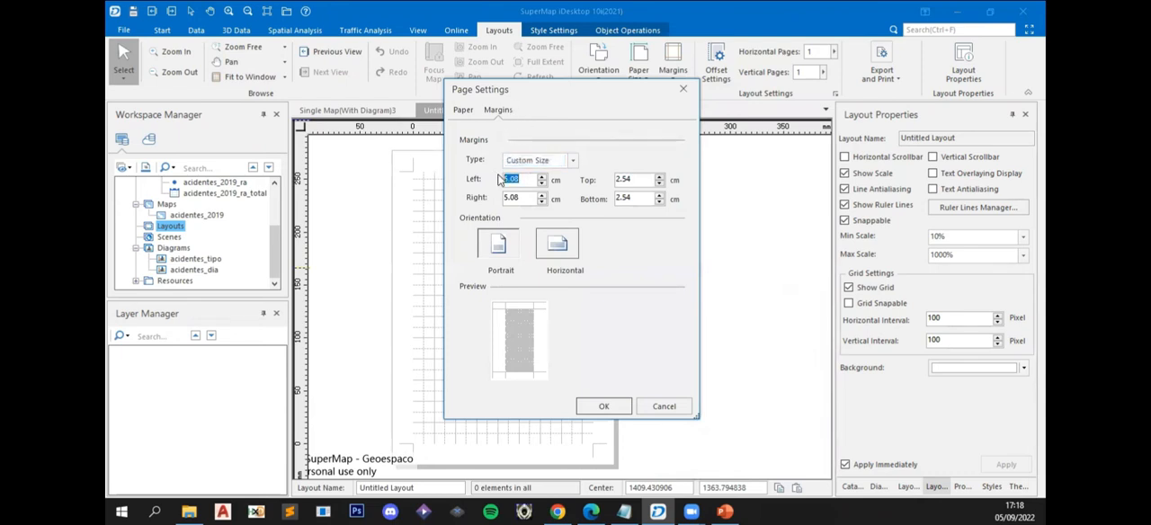
{"action": "type", "text": "0"}
{"action": "double_click", "coordinate": [524, 197]}
{"action": "type", "text": "0."}
{"action": "double_click", "coordinate": [619, 179]}
{"action": "type", "text": "0"}
{"action": "double_click", "coordinate": [625, 198]}
{"action": "type", "text": "0"}
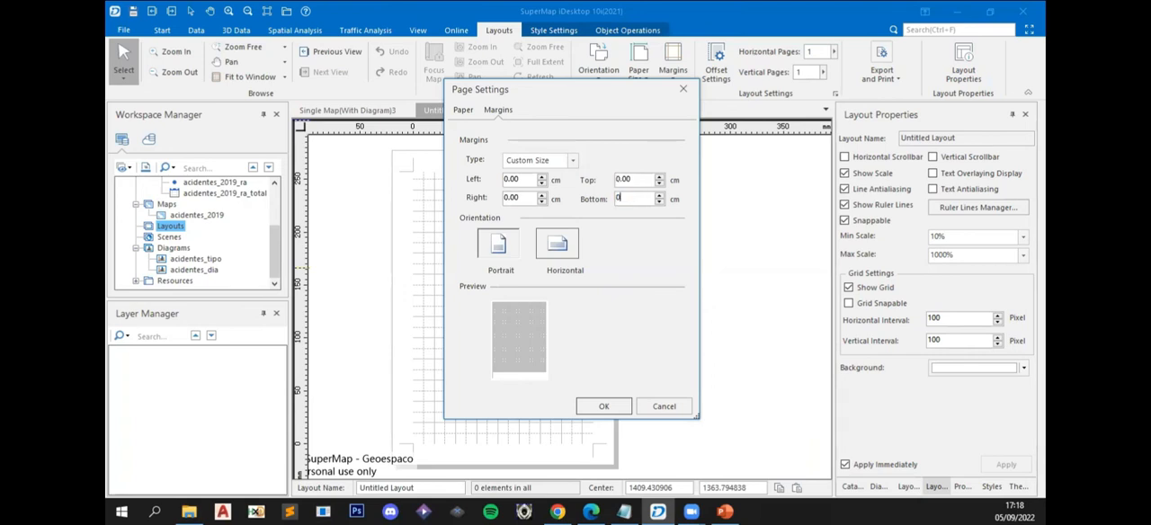
- Look through the available paper size types for the page, keeping A4
{"action": "left_click", "coordinate": [462, 111]}
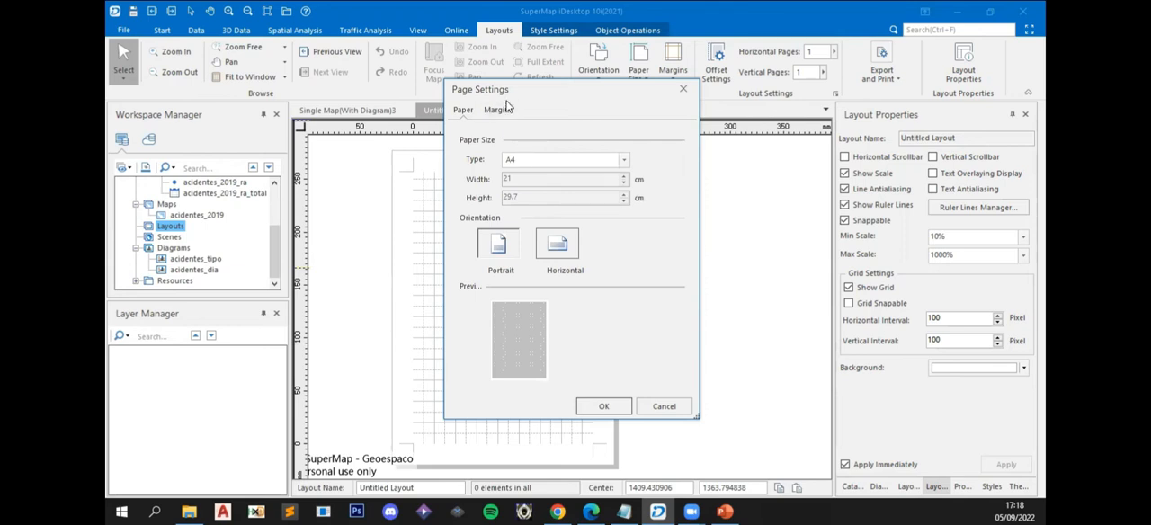
{"action": "left_click", "coordinate": [531, 160]}
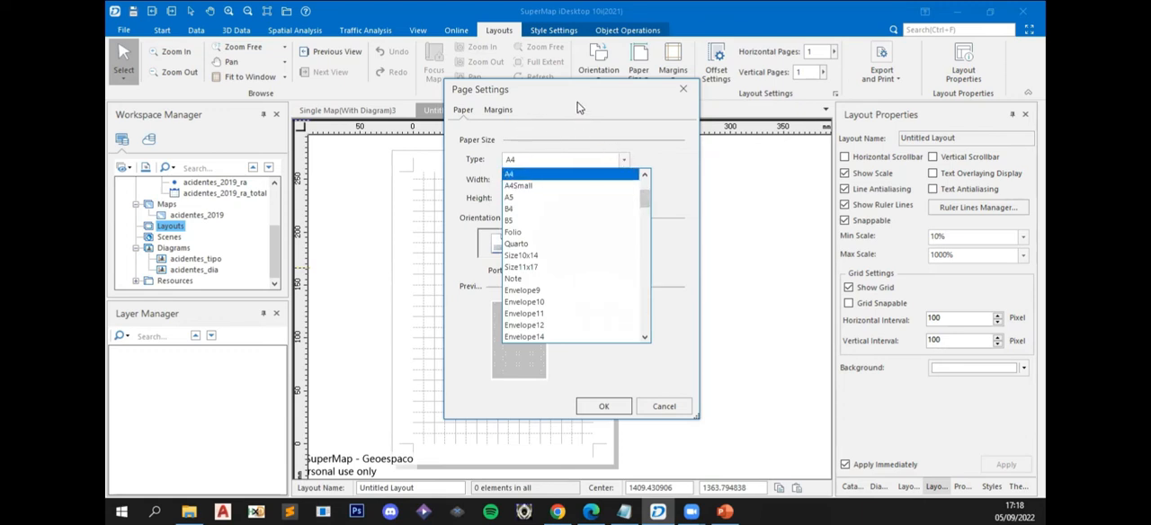
{"action": "left_click_drag", "start_coordinate": [644, 203], "coordinate": [633, 293]}
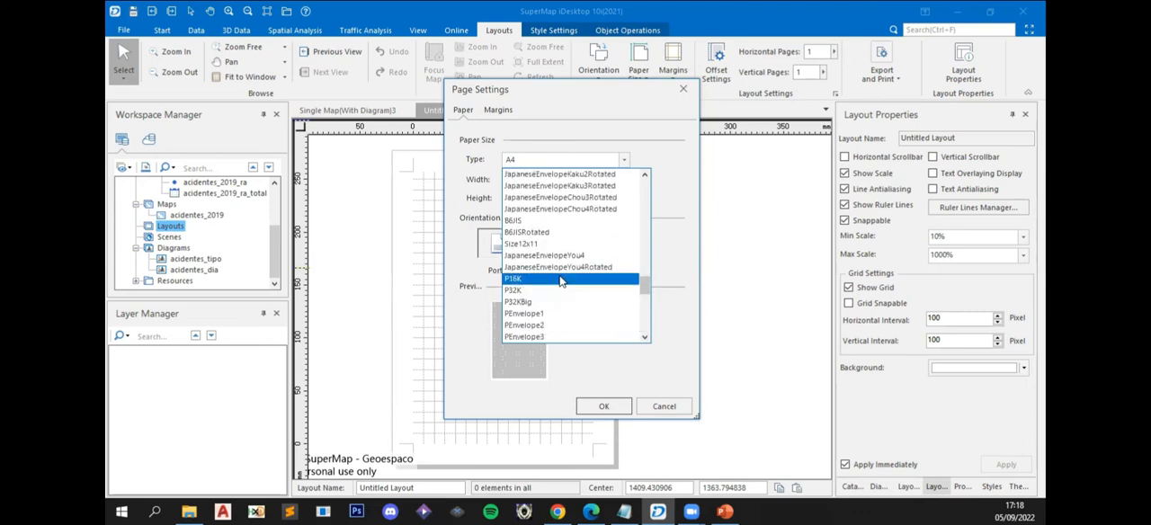
{"action": "scroll", "coordinate": [567, 266], "scroll_direction": "up", "scroll_amount": 2}
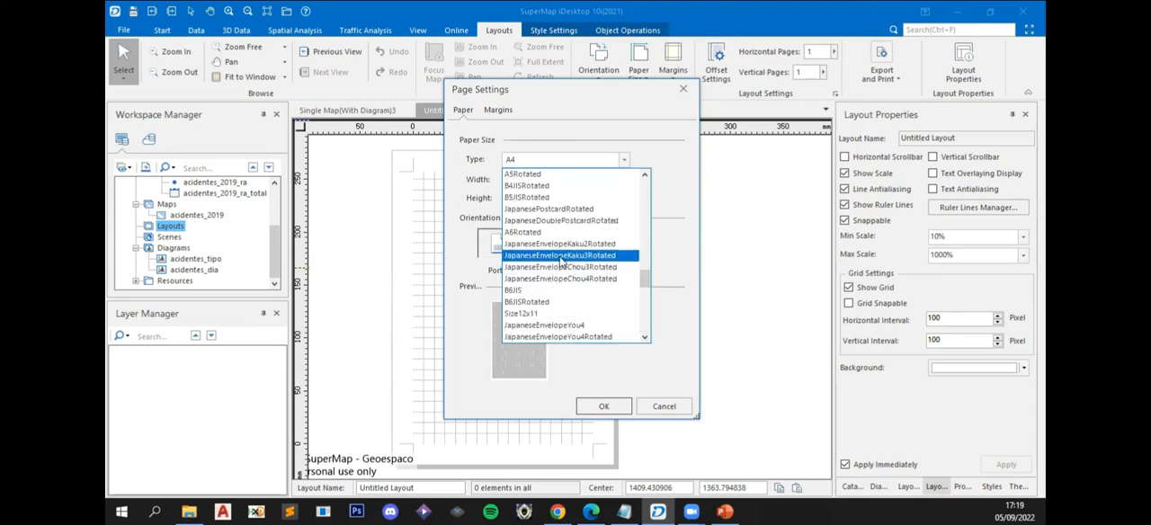
{"action": "scroll", "coordinate": [562, 262], "scroll_direction": "up", "scroll_amount": 5}
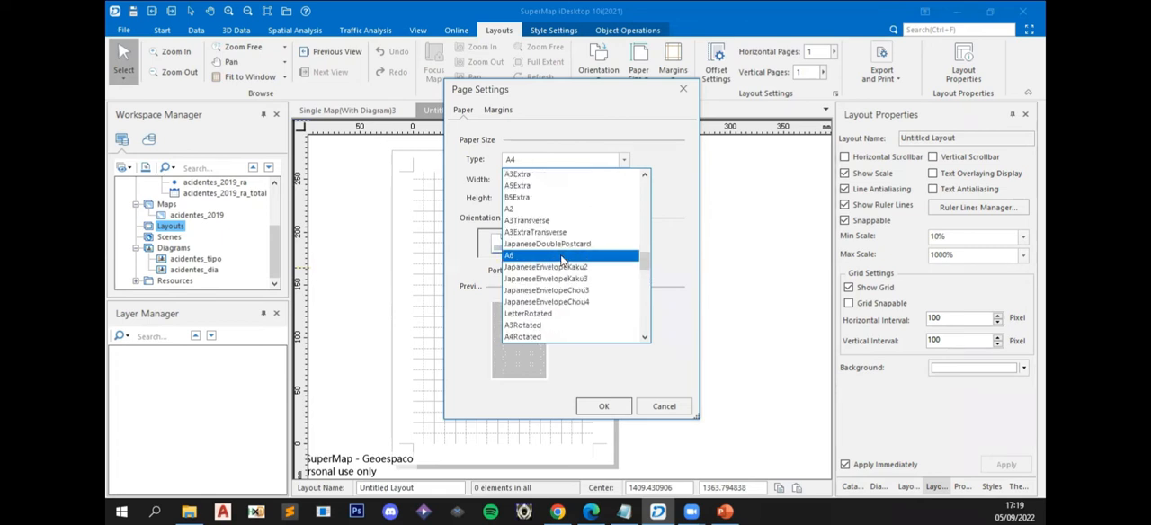
{"action": "left_click", "coordinate": [621, 127]}
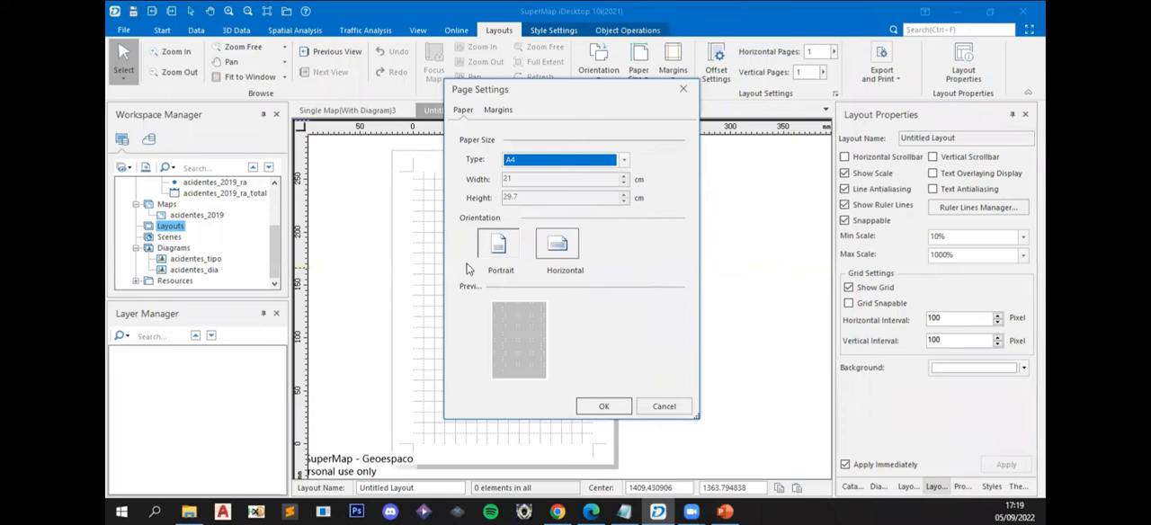
- Switch the A4 page to horizontal orientation and review the page margins
{"action": "left_click", "coordinate": [553, 253]}
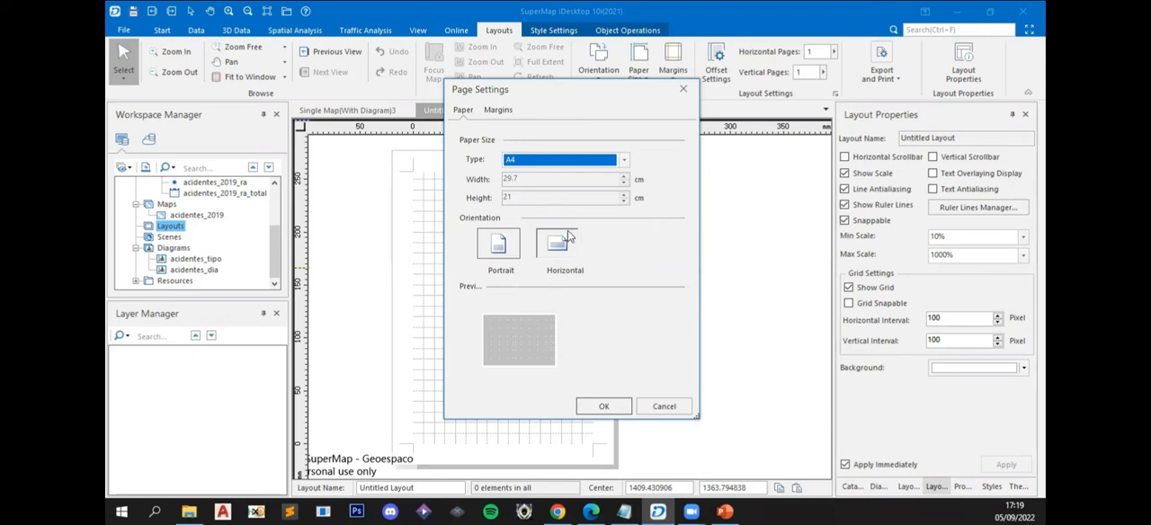
{"action": "left_click", "coordinate": [496, 113]}
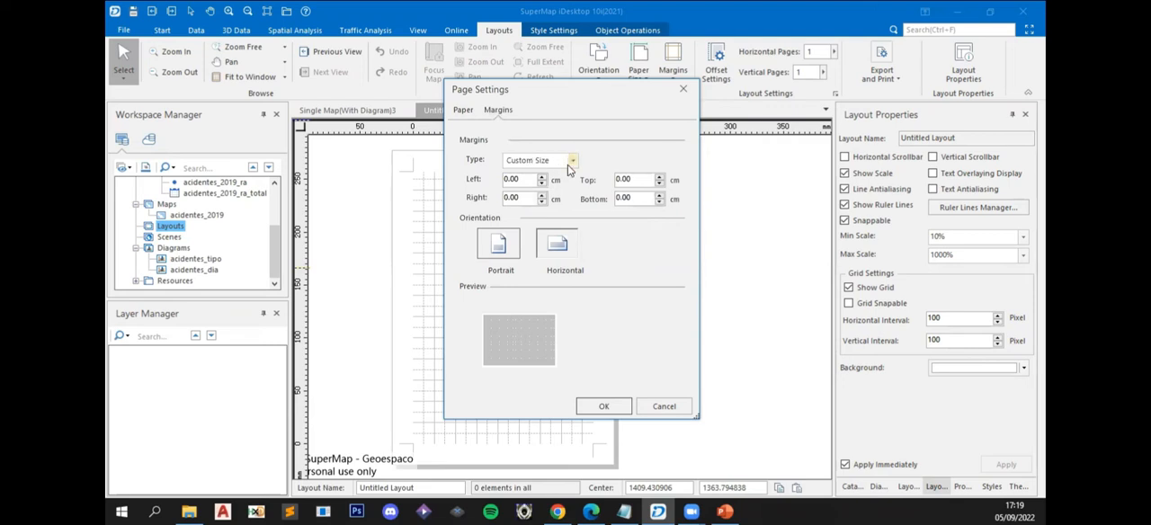
{"action": "left_click", "coordinate": [568, 166]}
{"action": "left_click", "coordinate": [483, 118]}
{"action": "left_click", "coordinate": [470, 112]}
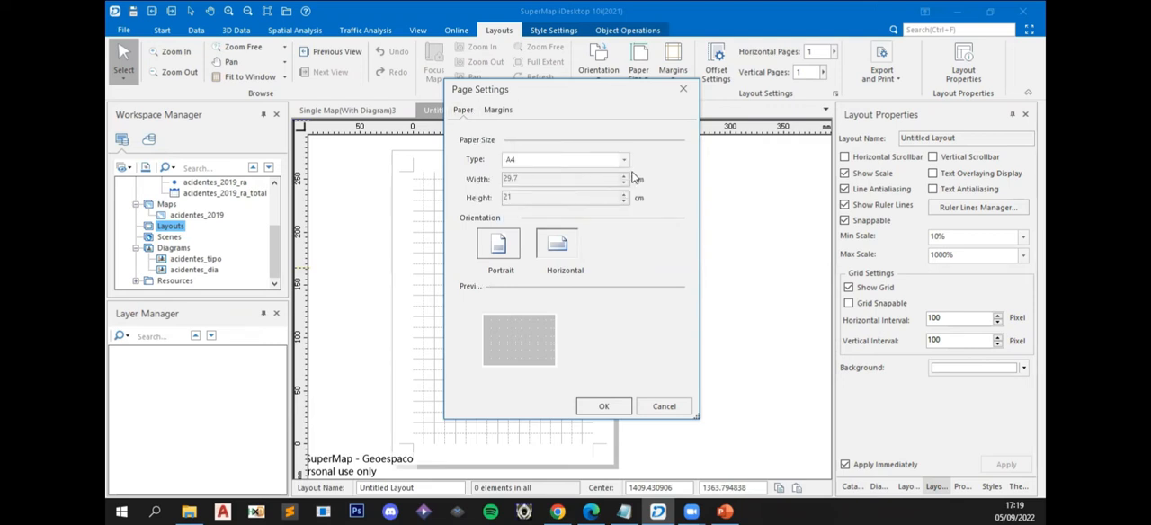
- Try the Custom Size paper type and return the paper type to A4
{"action": "left_click", "coordinate": [624, 160]}
{"action": "left_click_drag", "start_coordinate": [645, 189], "coordinate": [649, 342]}
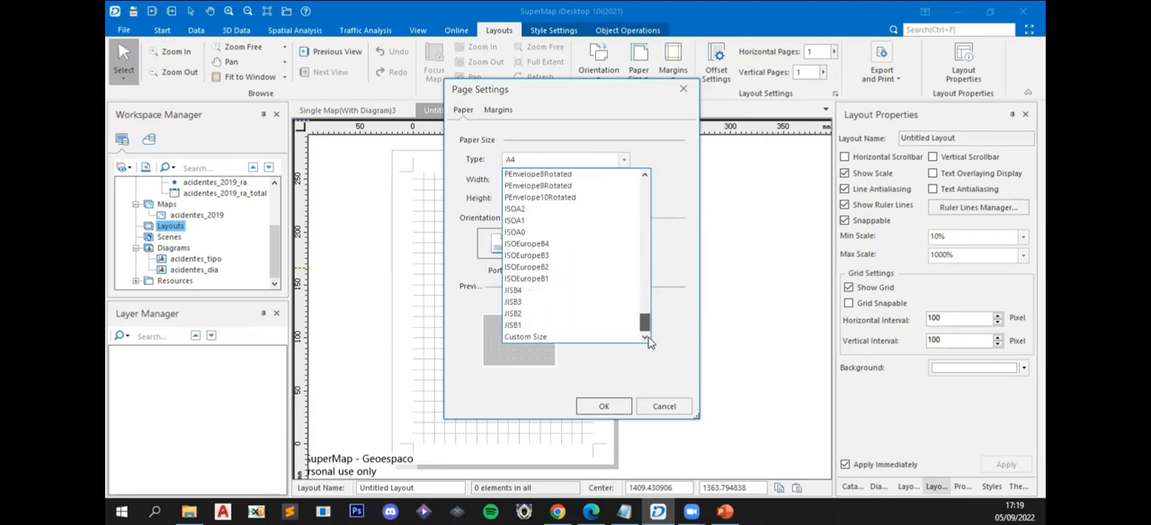
{"action": "left_click", "coordinate": [543, 342]}
{"action": "key", "text": "Tab"}
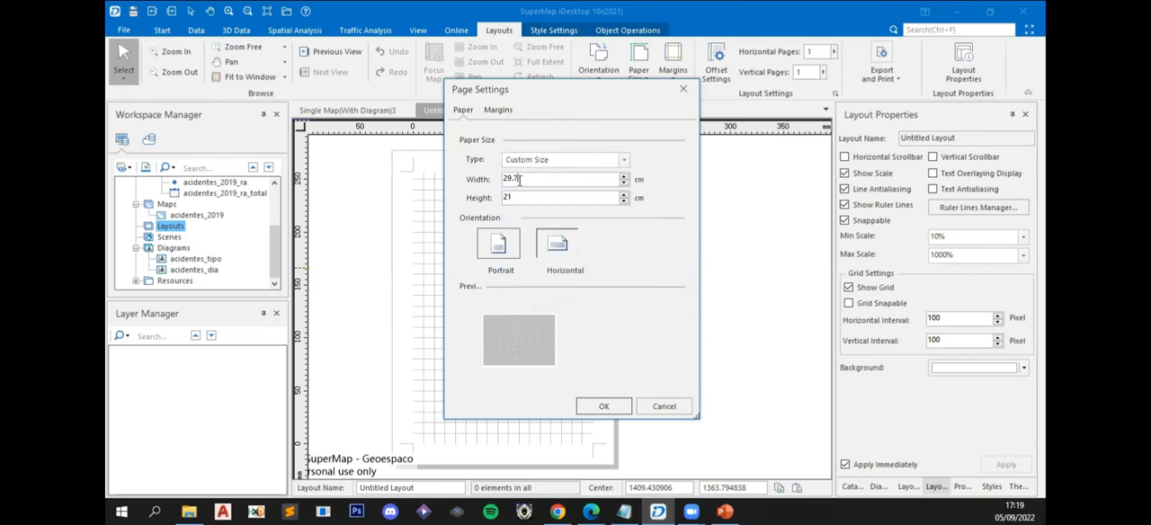
{"action": "left_click", "coordinate": [627, 169]}
{"action": "left_click_drag", "start_coordinate": [647, 262], "coordinate": [646, 189]}
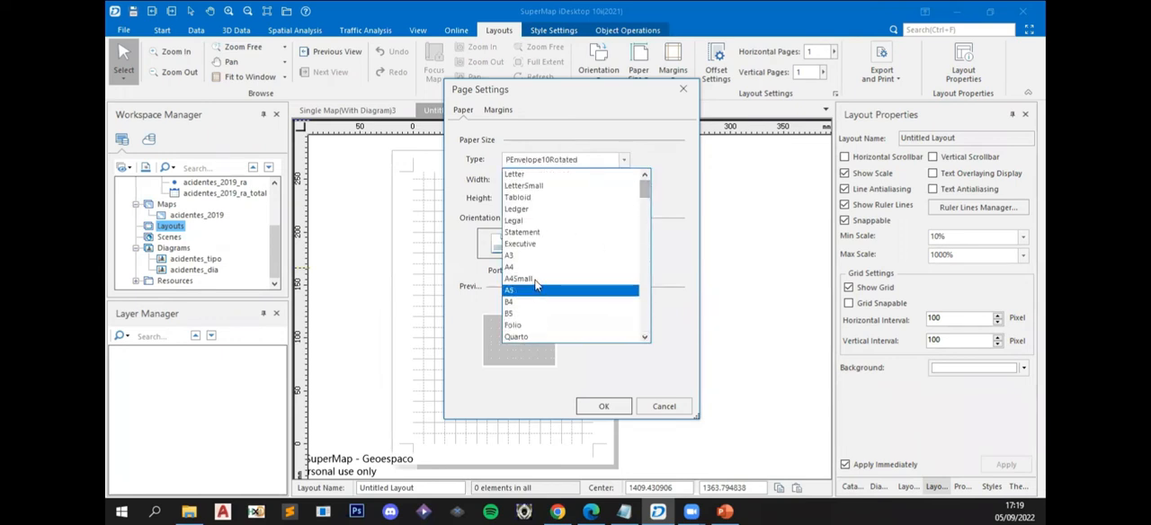
{"action": "left_click", "coordinate": [565, 267]}
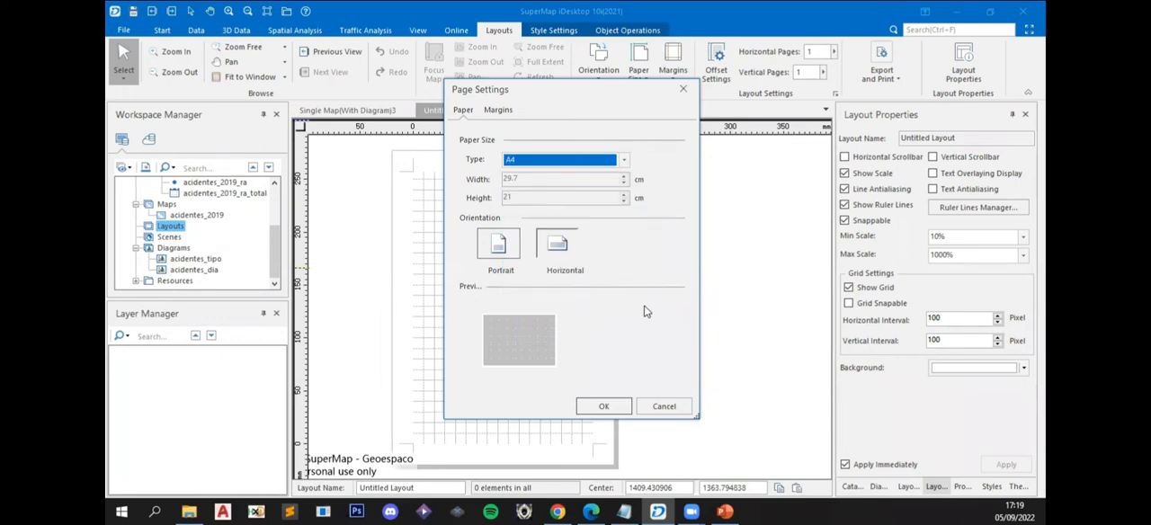
- Apply the page settings to the layout and view the page orientation options
{"action": "left_click", "coordinate": [598, 402]}
{"action": "left_click_drag", "start_coordinate": [614, 322], "coordinate": [578, 282]}
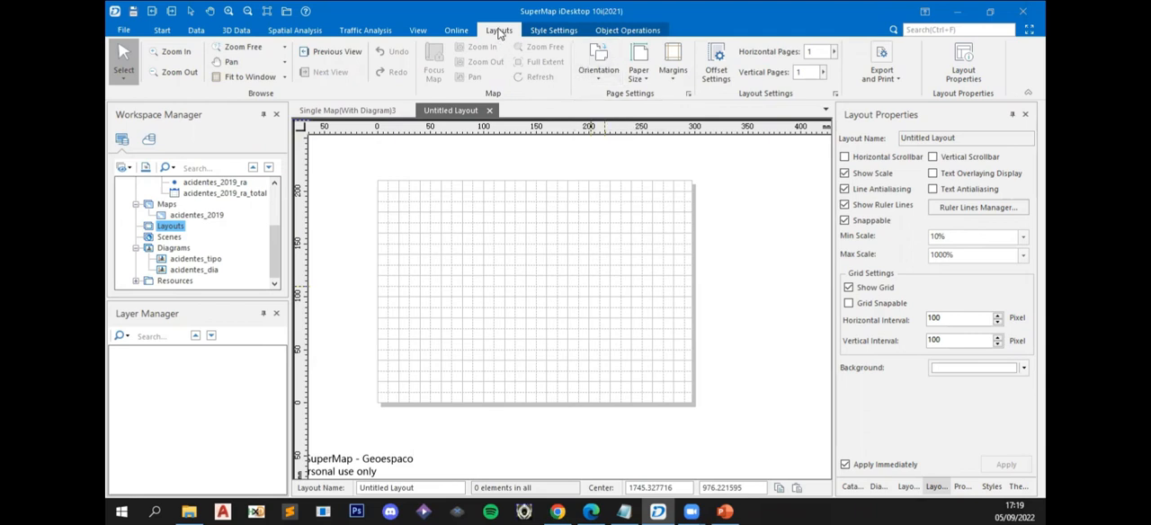
{"action": "left_click", "coordinate": [601, 70]}
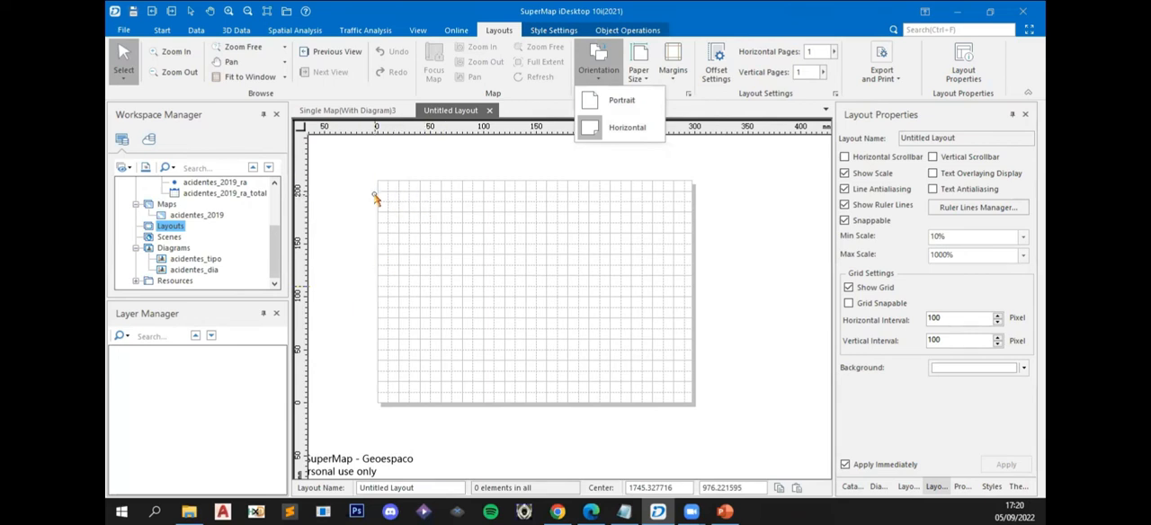
{"action": "left_click", "coordinate": [452, 160]}
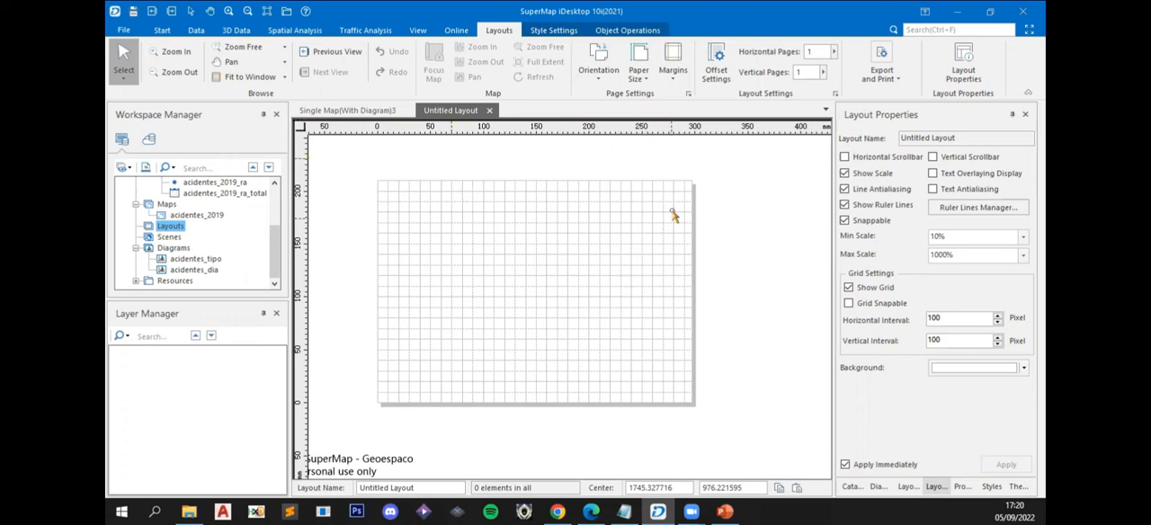
- Draw a rectangular map frame about 205 by 140 mm in the page's upper-left area and fill it with acidentes_2019
{"action": "left_click", "coordinate": [617, 33]}
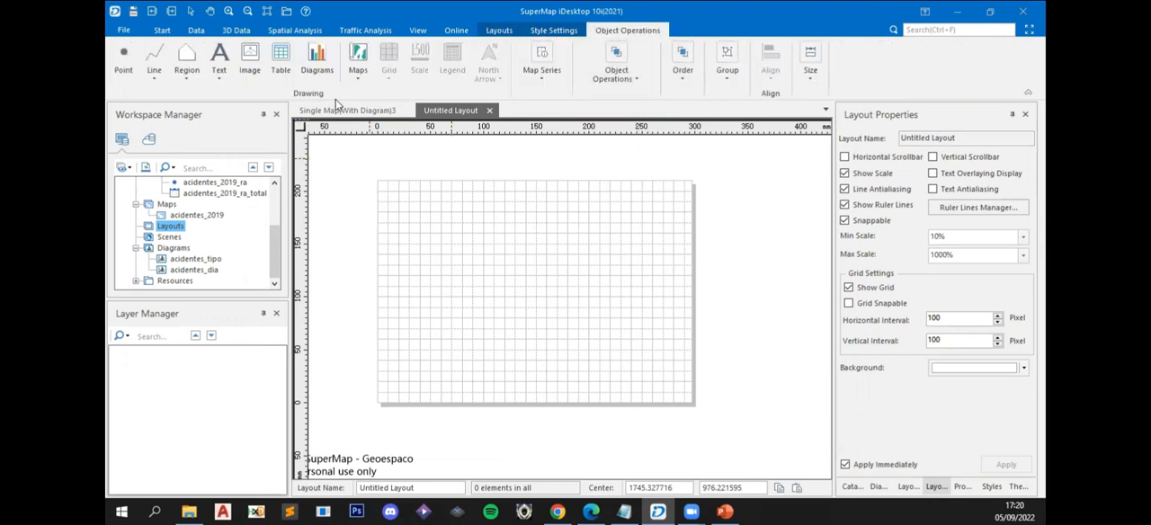
{"action": "left_click", "coordinate": [358, 78]}
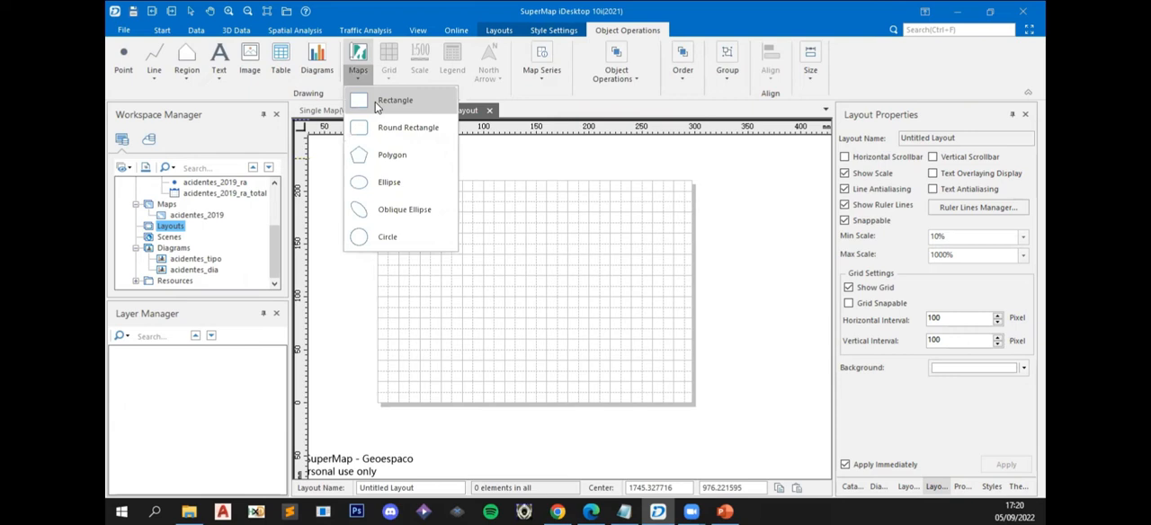
{"action": "left_click", "coordinate": [392, 114]}
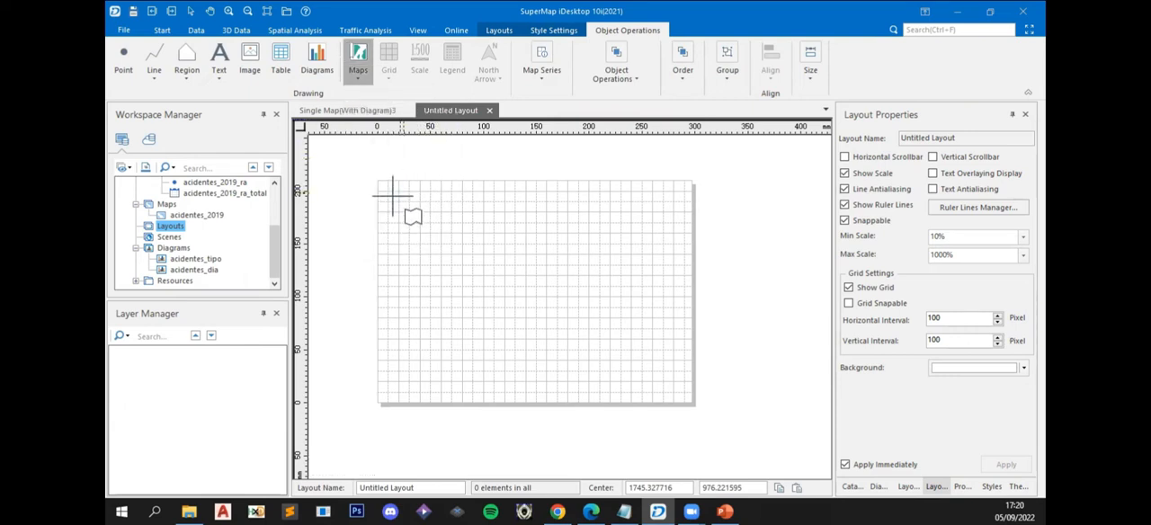
{"action": "left_click_drag", "start_coordinate": [379, 202], "coordinate": [595, 349]}
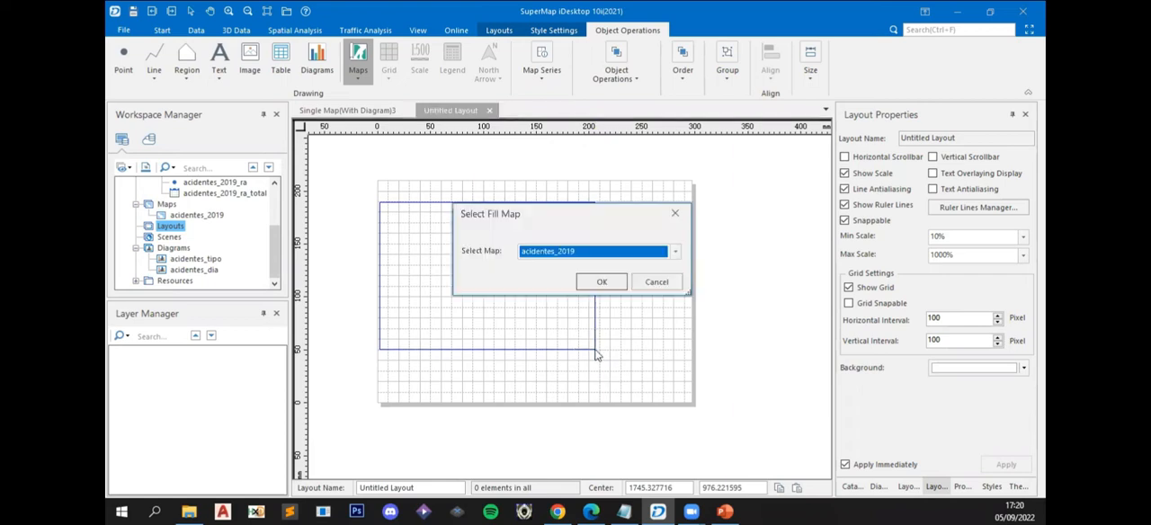
{"action": "left_click", "coordinate": [602, 282]}
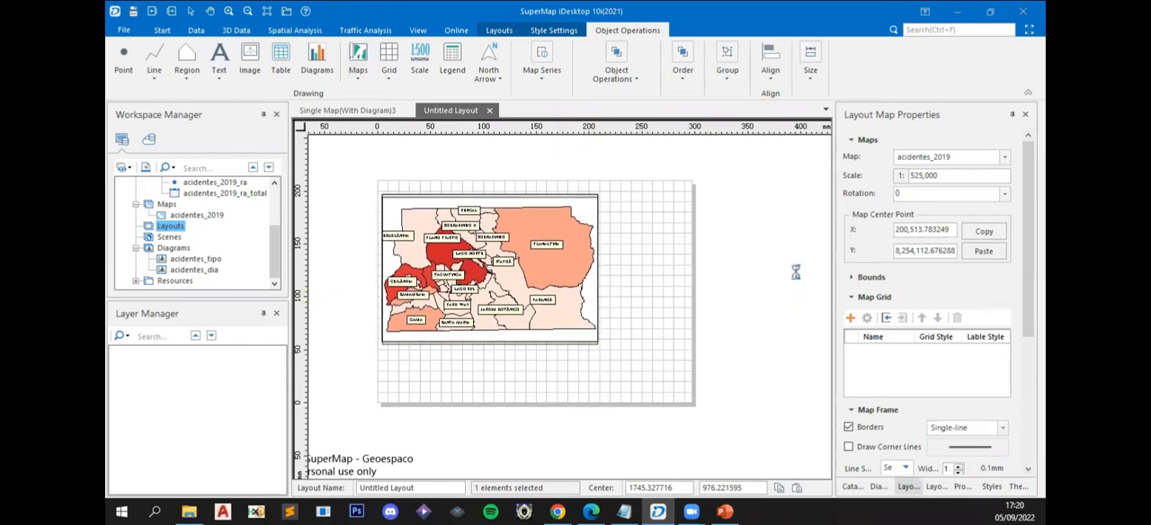
{"action": "left_click", "coordinate": [439, 401]}
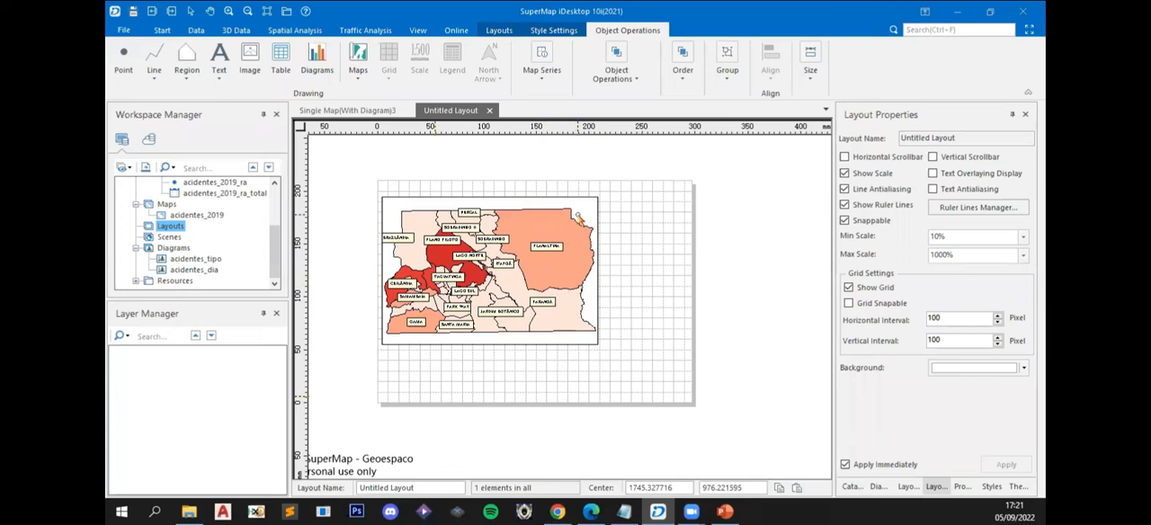
- Widen the map frame to about 210 mm by moving its right edge outward
{"action": "left_click", "coordinate": [597, 274]}
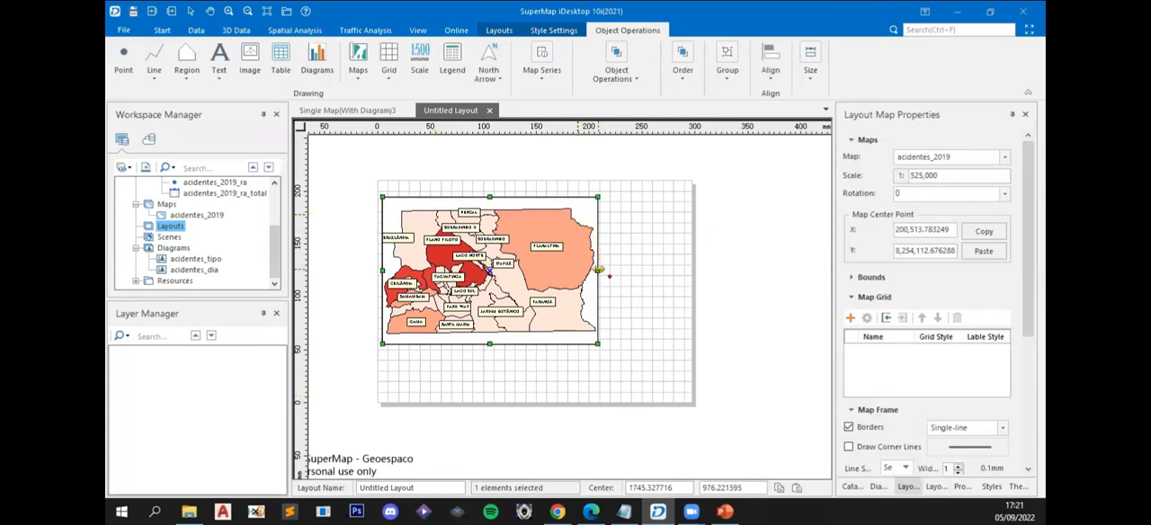
{"action": "left_click_drag", "start_coordinate": [598, 270], "coordinate": [605, 271]}
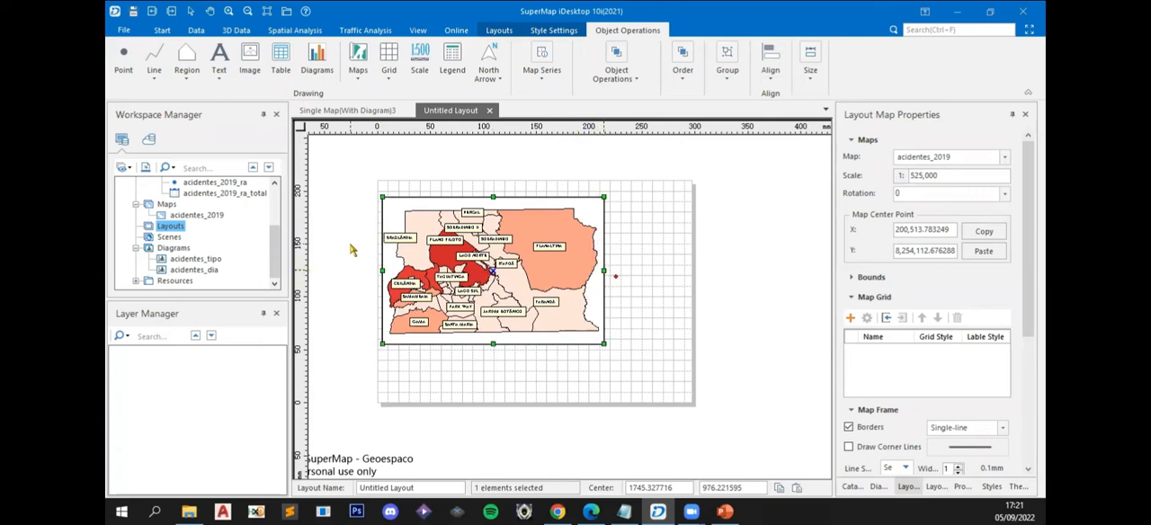
{"action": "left_click", "coordinate": [736, 274]}
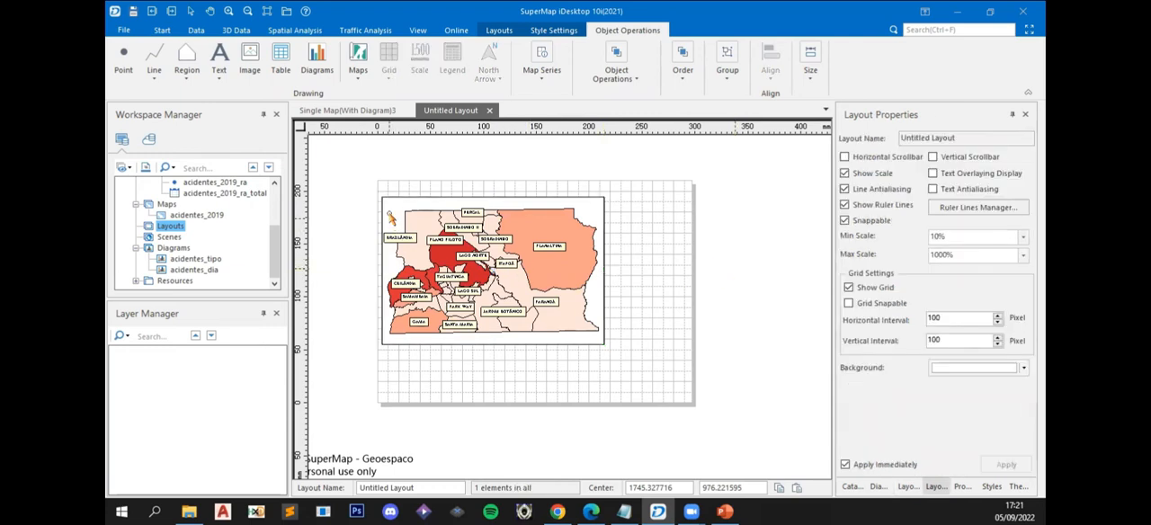
- Examine the placed map up close, select its frame and open its scale value for editing
{"action": "scroll", "coordinate": [457, 327], "scroll_direction": "up", "scroll_amount": 4}
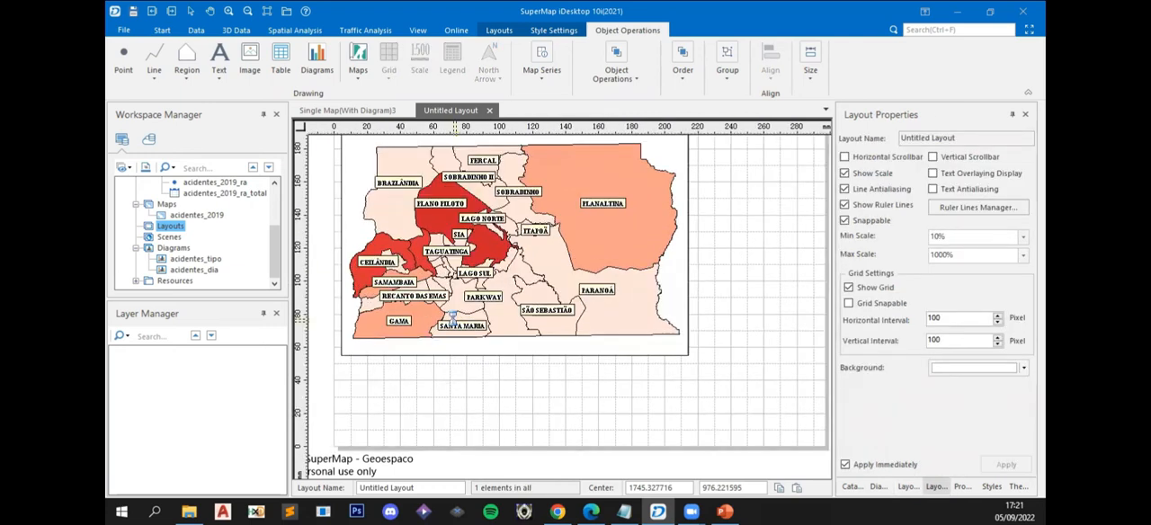
{"action": "scroll", "coordinate": [457, 329], "scroll_direction": "down", "scroll_amount": 2}
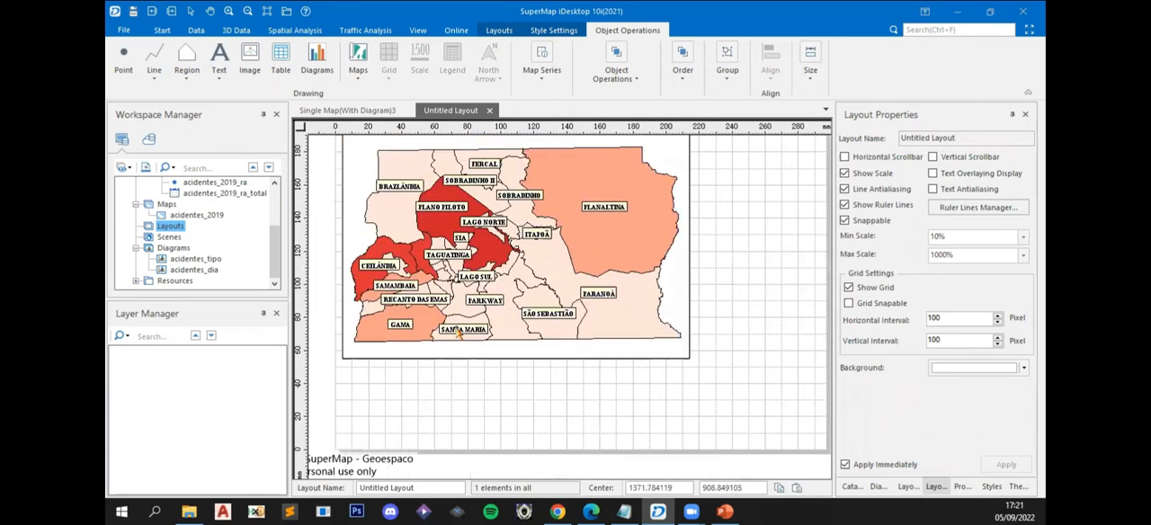
{"action": "scroll", "coordinate": [456, 331], "scroll_direction": "down", "scroll_amount": 1}
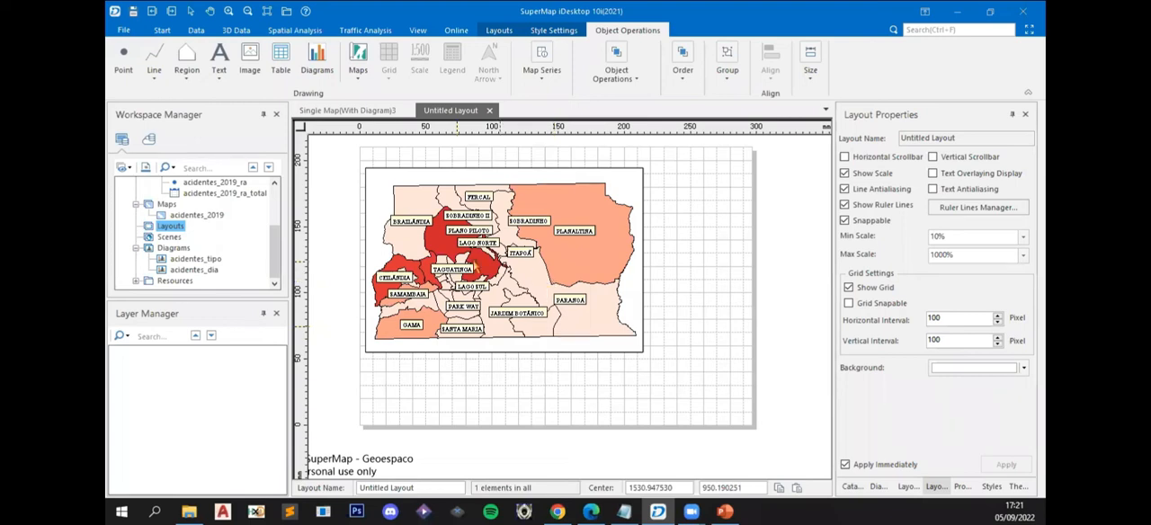
{"action": "left_click", "coordinate": [630, 315]}
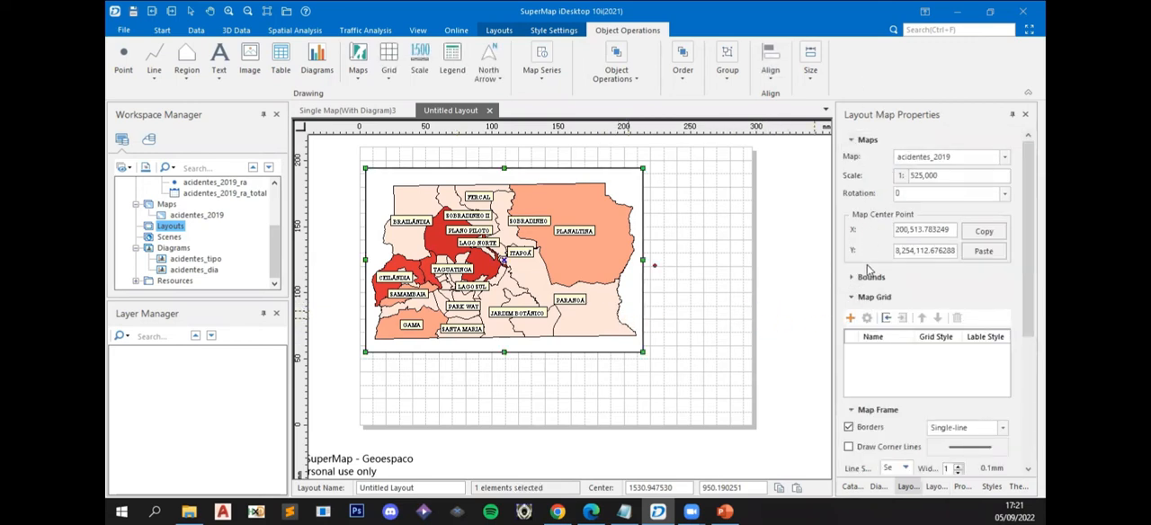
{"action": "left_click_drag", "start_coordinate": [961, 176], "coordinate": [910, 176]}
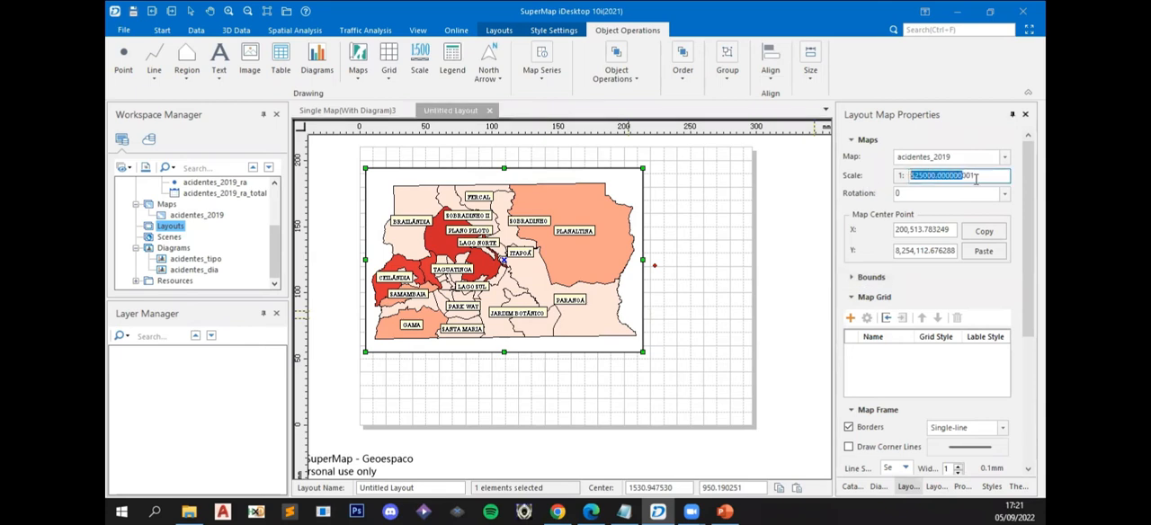
{"action": "left_click", "coordinate": [967, 175]}
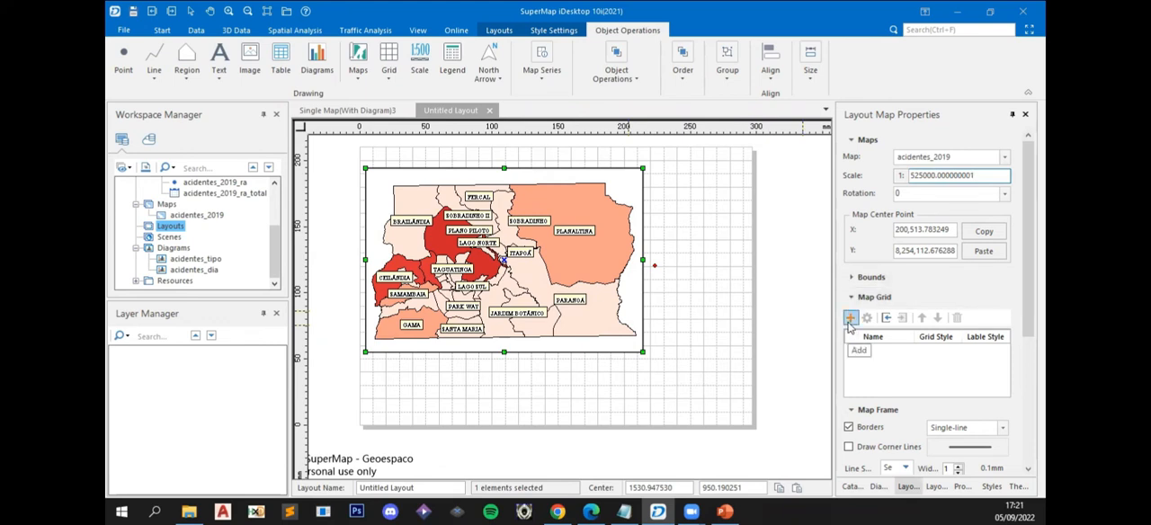
- Add a BlackVerticalLabel graticule with 4 rows and 5 columns to the map frame
{"action": "left_click", "coordinate": [850, 318]}
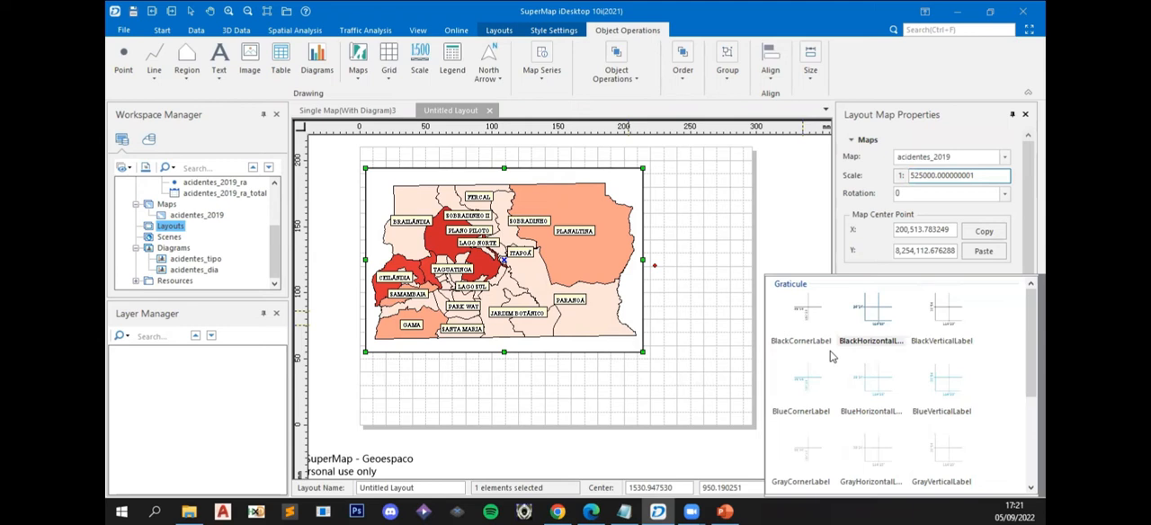
{"action": "left_click", "coordinate": [943, 317]}
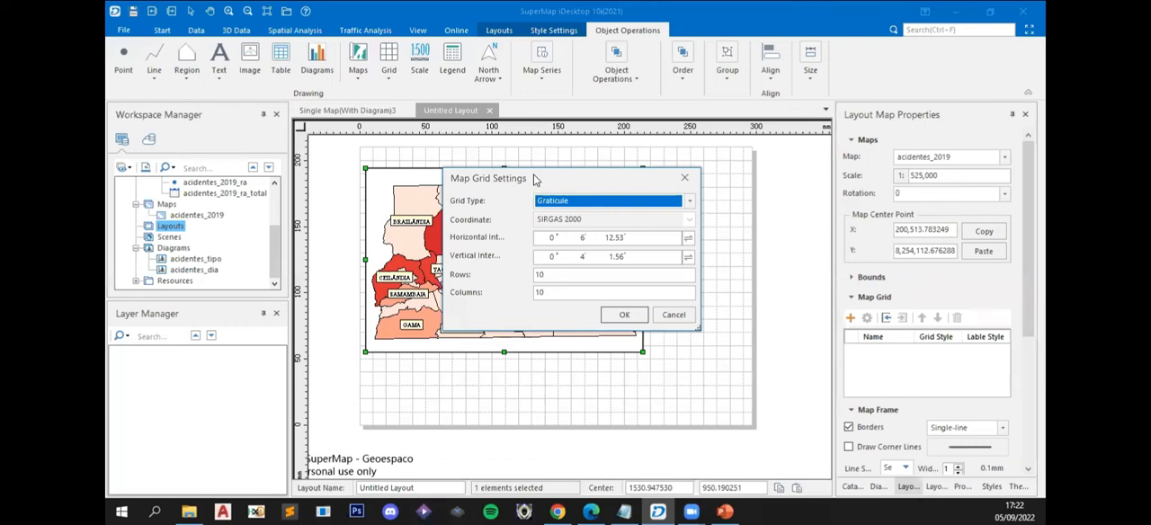
{"action": "left_click_drag", "start_coordinate": [553, 185], "coordinate": [575, 197]}
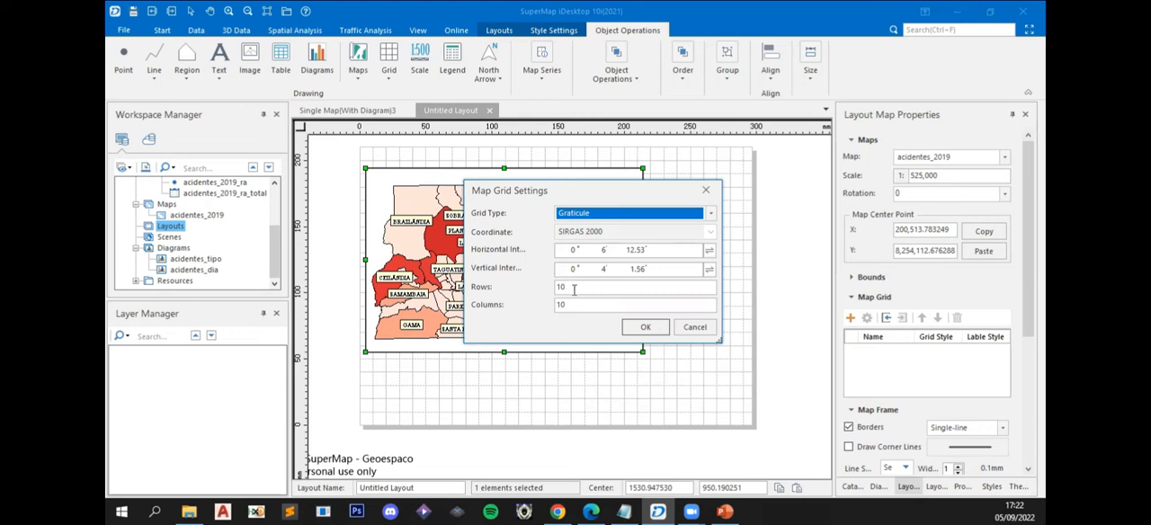
{"action": "left_click_drag", "start_coordinate": [574, 288], "coordinate": [547, 289]}
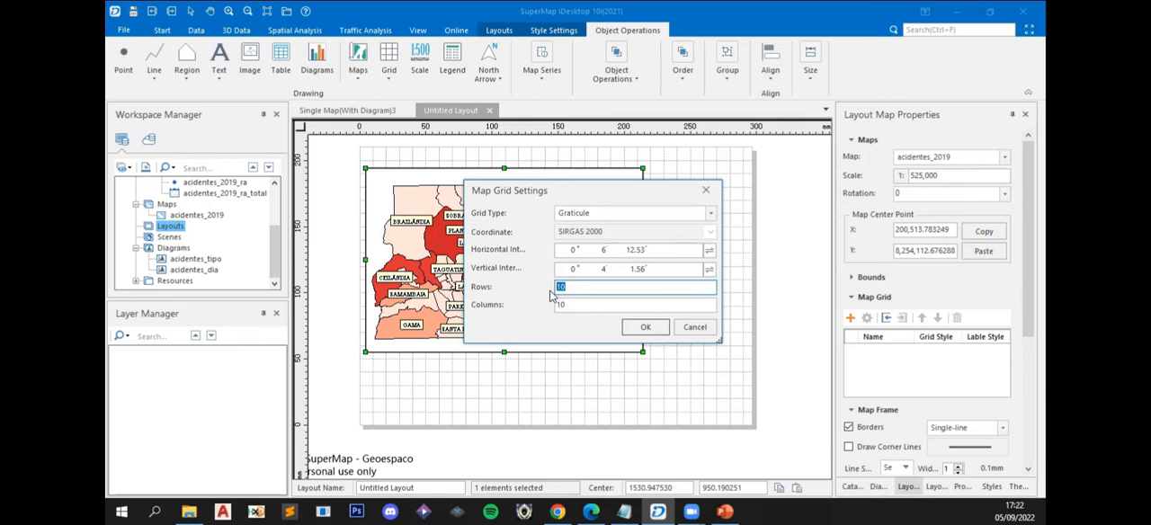
{"action": "left_click_drag", "start_coordinate": [576, 305], "coordinate": [540, 304]}
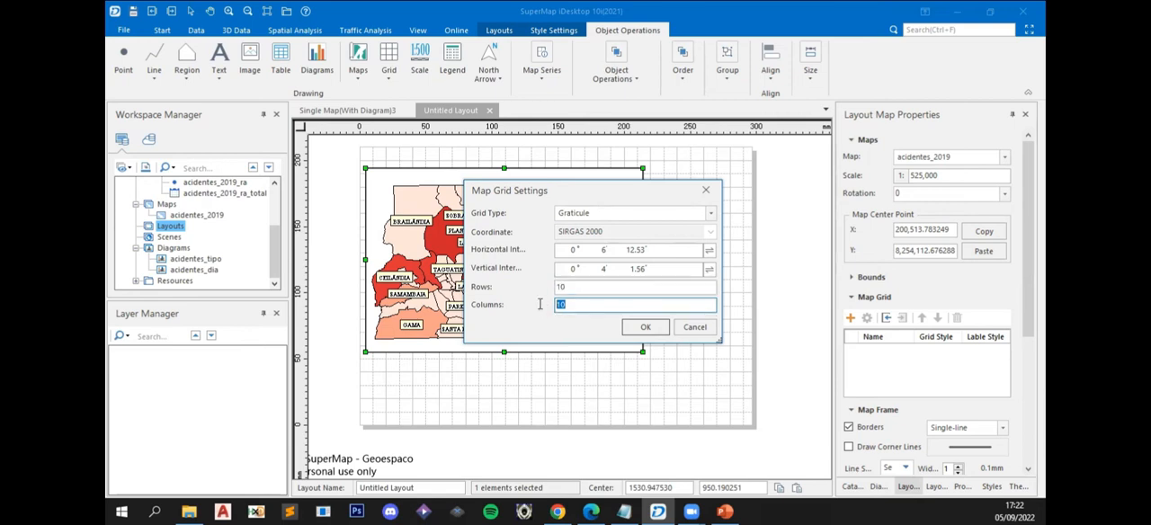
{"action": "left_click", "coordinate": [581, 287]}
{"action": "key", "text": "BackSpace"}
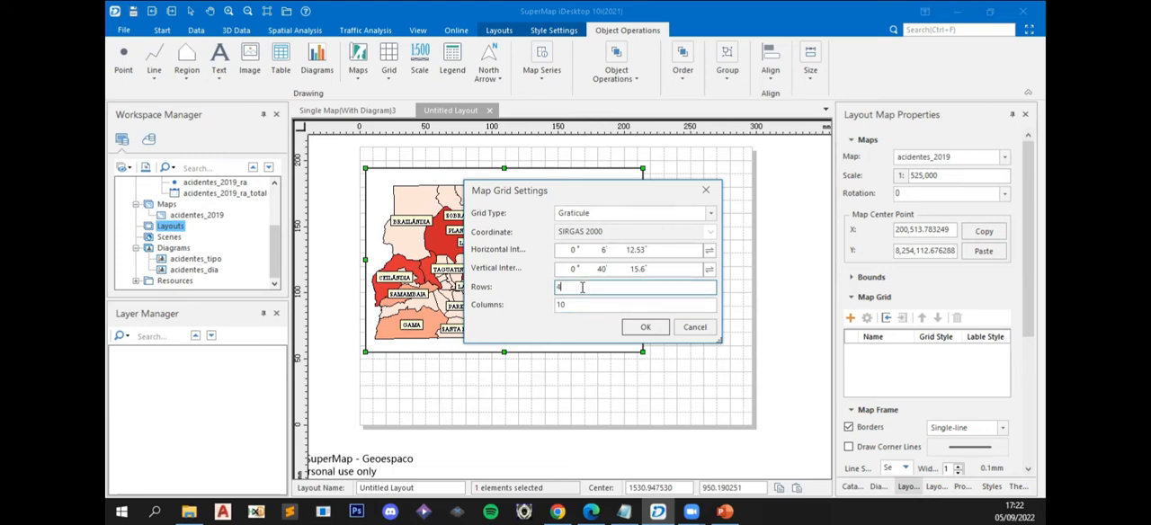
{"action": "key", "text": "Tab"}
{"action": "type", "text": "5"}
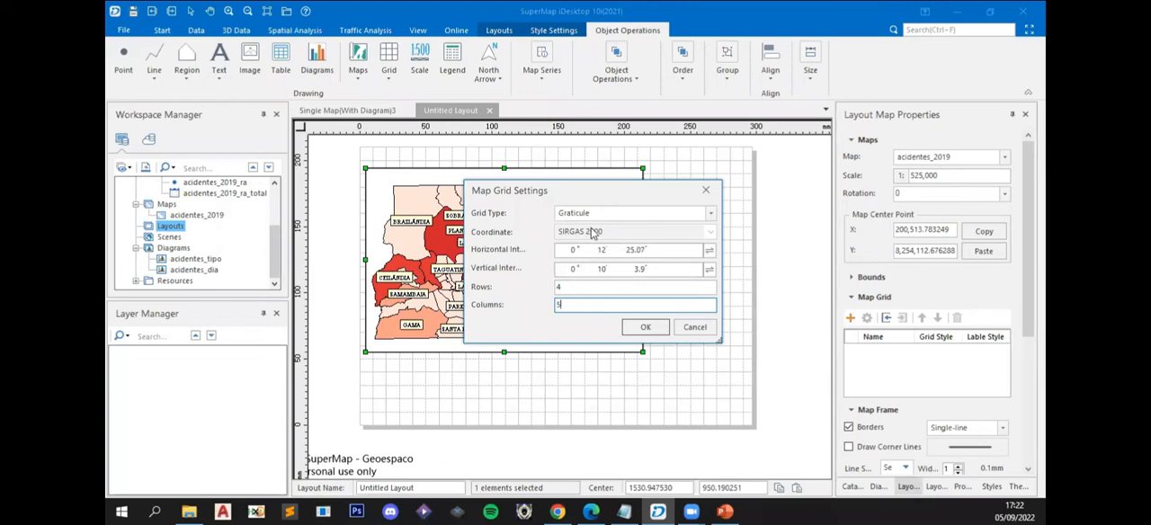
{"action": "left_click", "coordinate": [711, 217]}
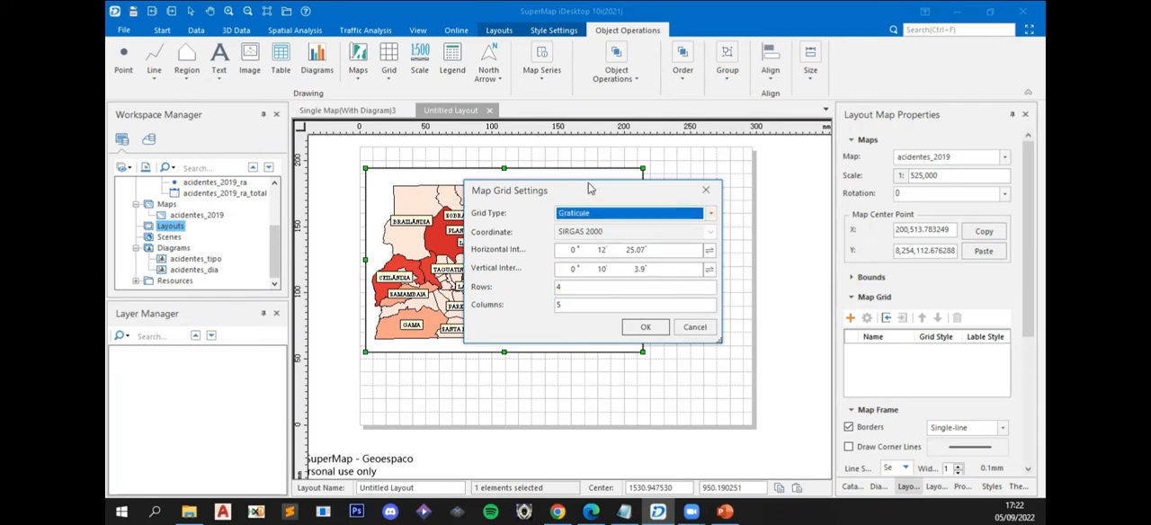
{"action": "left_click", "coordinate": [644, 327]}
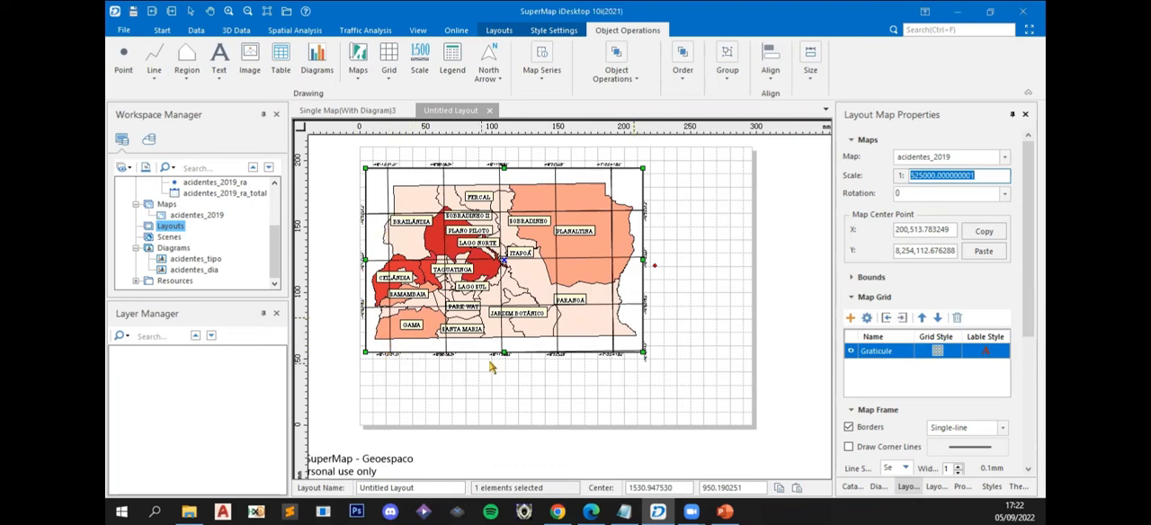
{"action": "left_click", "coordinate": [696, 314]}
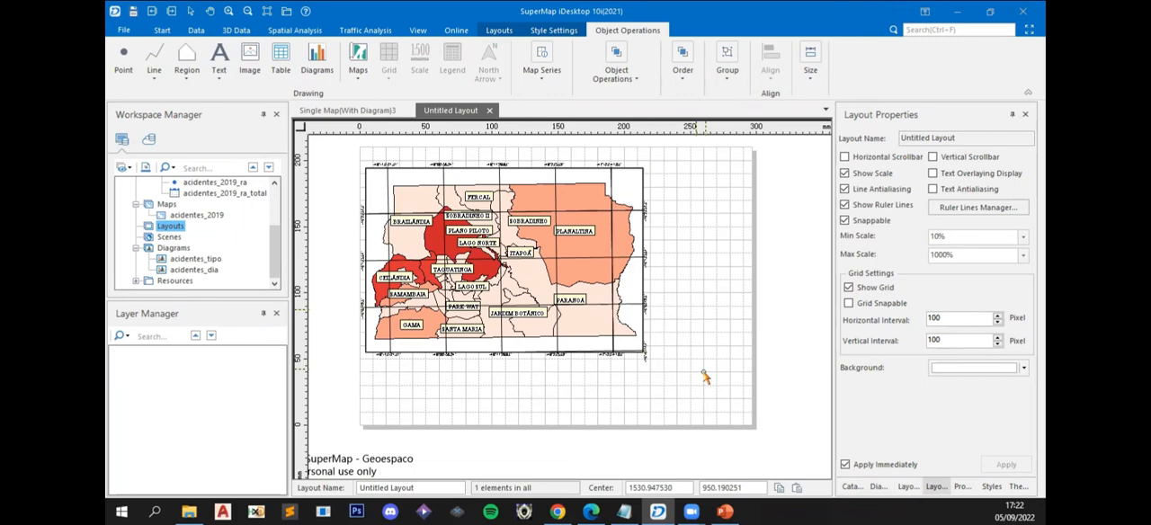
- Delete the graticule from the selected map frame's grid list and confirm its removal
{"action": "left_click", "coordinate": [591, 347]}
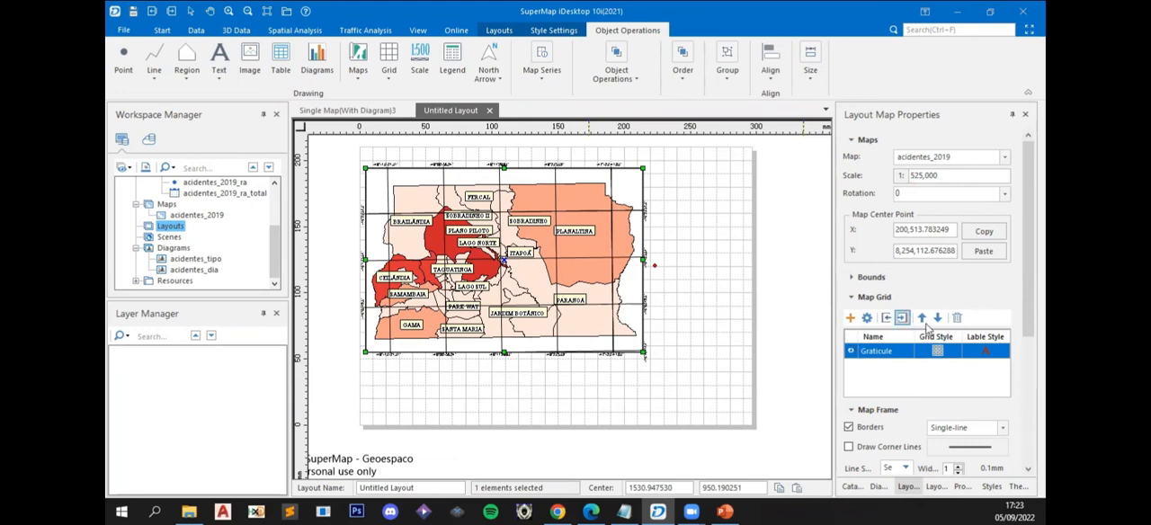
{"action": "left_click", "coordinate": [957, 318]}
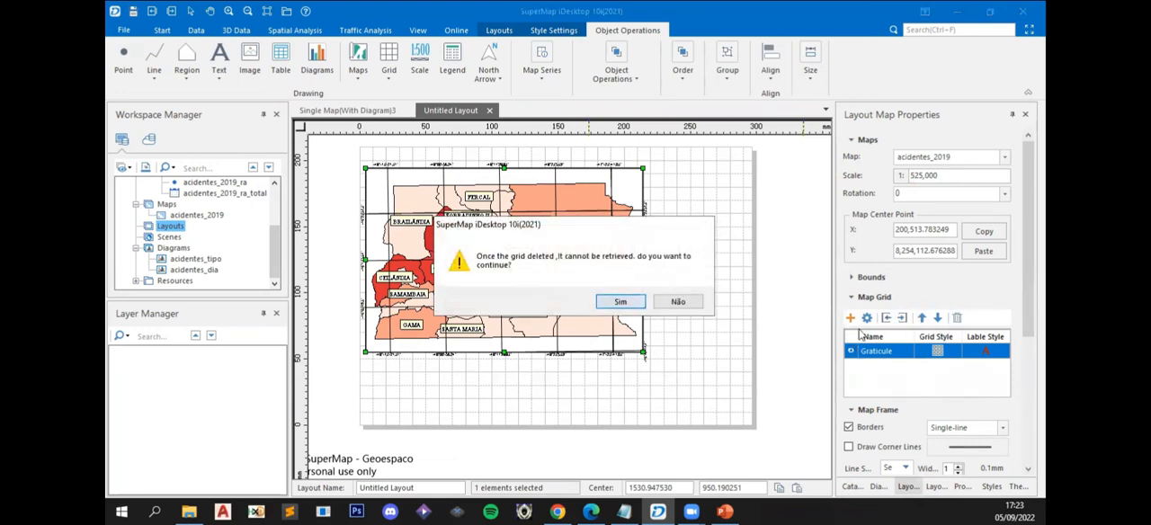
{"action": "key", "text": "Return"}
- Add a new graticule with 5 rows and 5 columns to the map frame
{"action": "left_click", "coordinate": [851, 318]}
{"action": "left_click", "coordinate": [818, 310]}
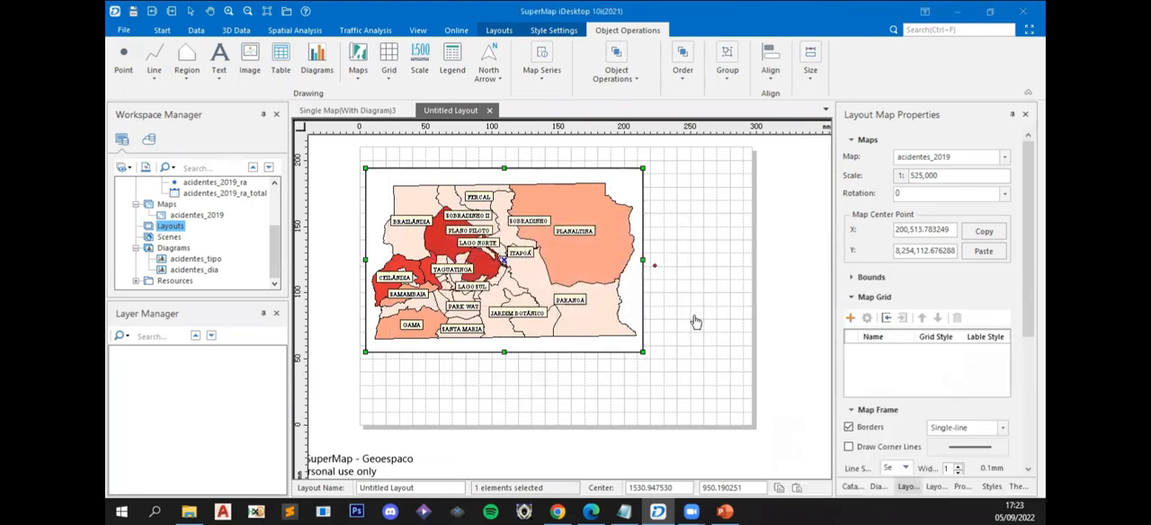
{"action": "type", "text": "5"}
{"action": "key", "text": "Tab"}
{"action": "left_click", "coordinate": [622, 315]}
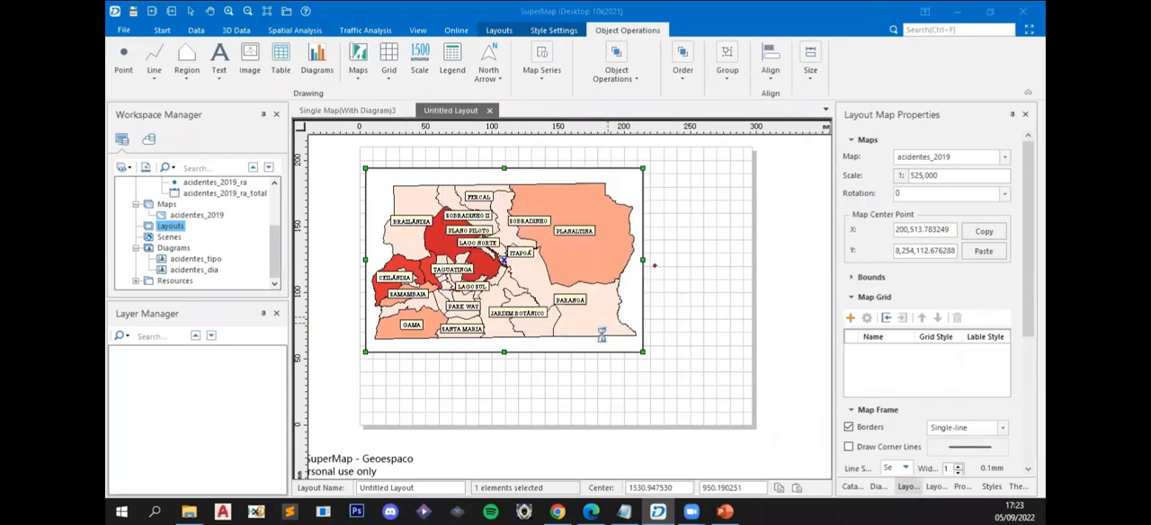
{"action": "left_click", "coordinate": [813, 331]}
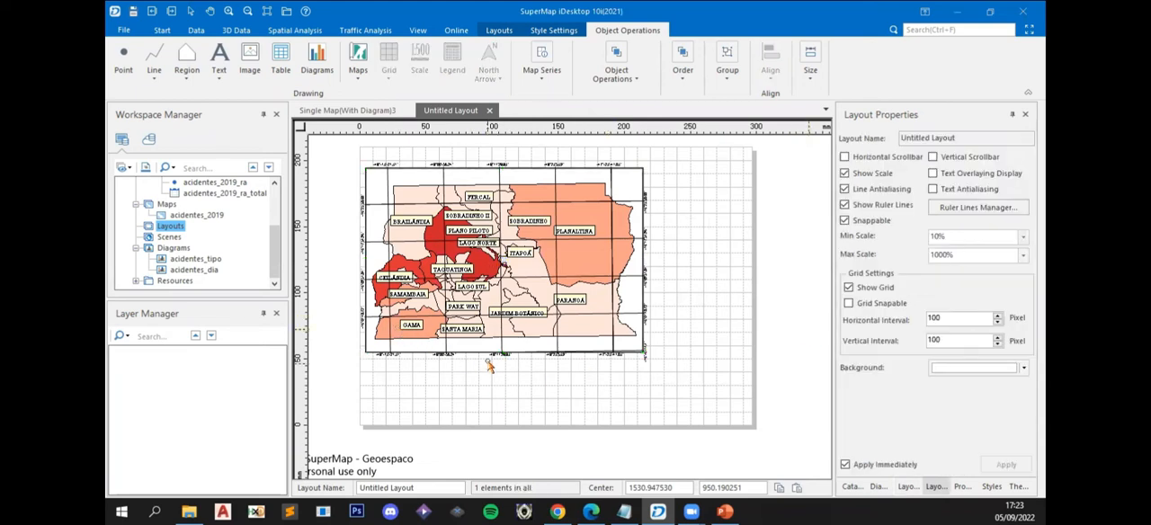
- Set the graticule's grid type to None in its grid style settings
{"action": "left_click", "coordinate": [569, 351]}
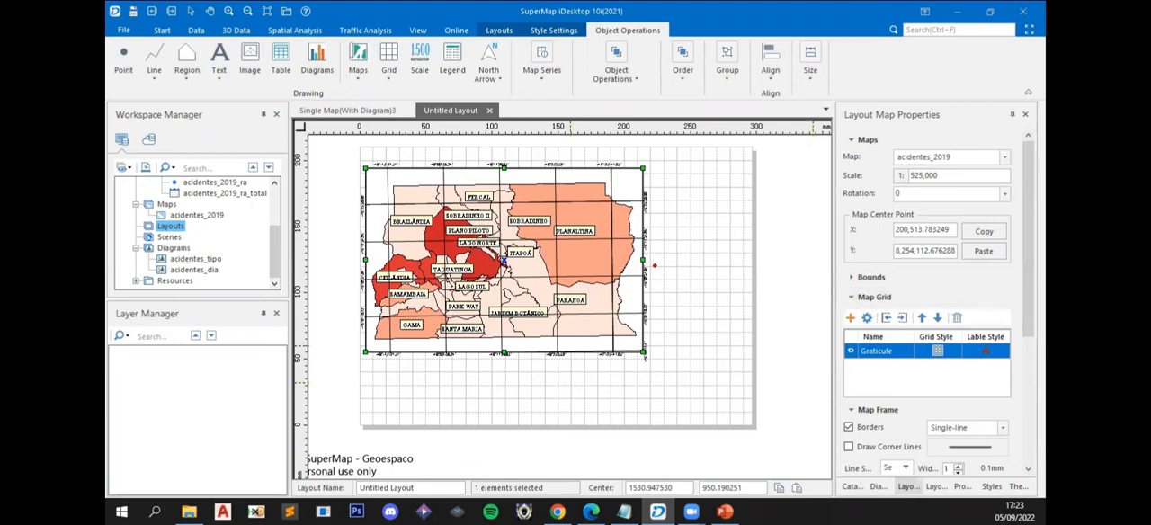
{"action": "left_click", "coordinate": [940, 353]}
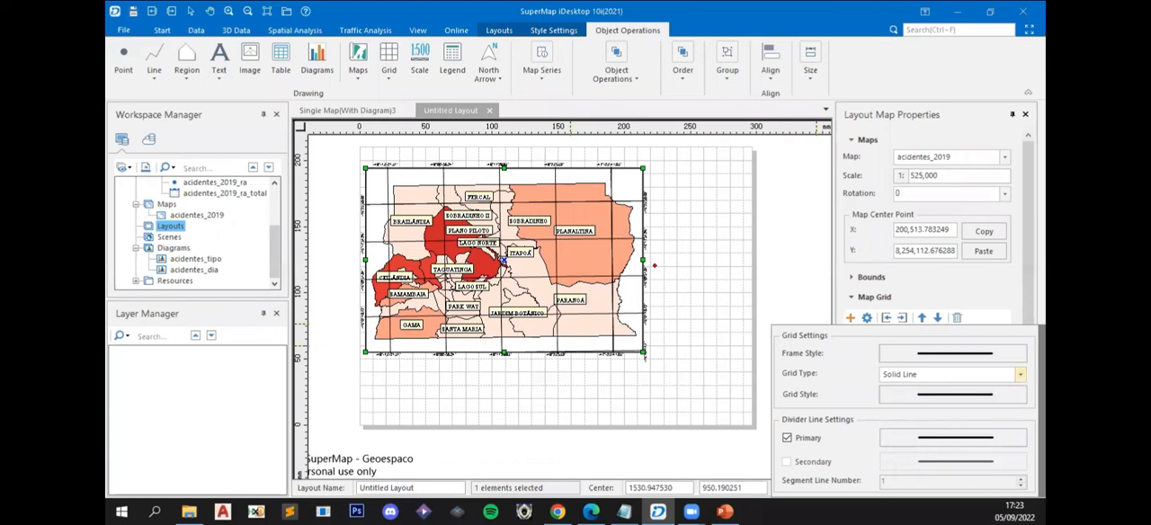
{"action": "left_click", "coordinate": [1020, 373]}
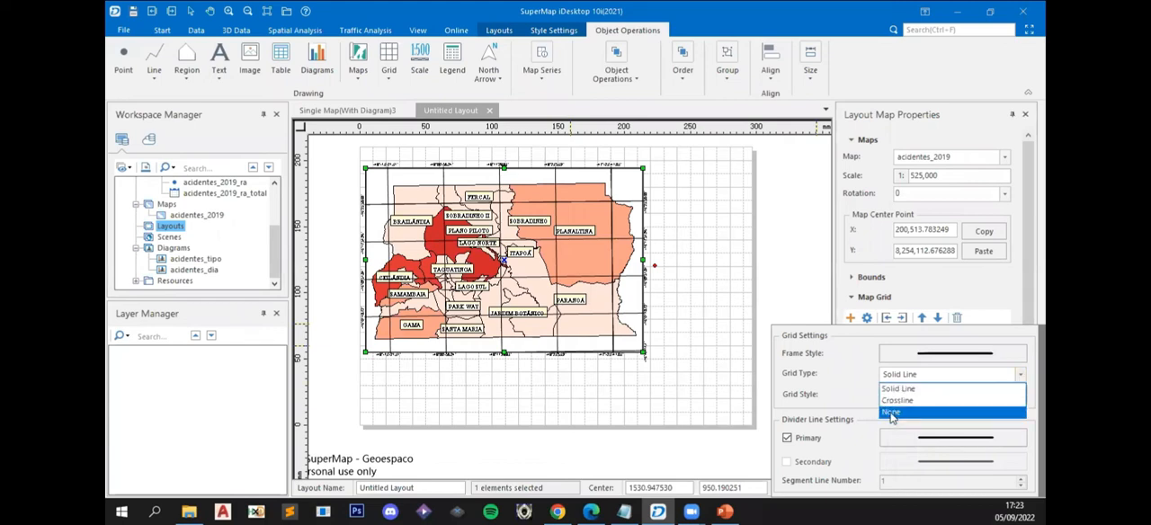
{"action": "left_click", "coordinate": [891, 412]}
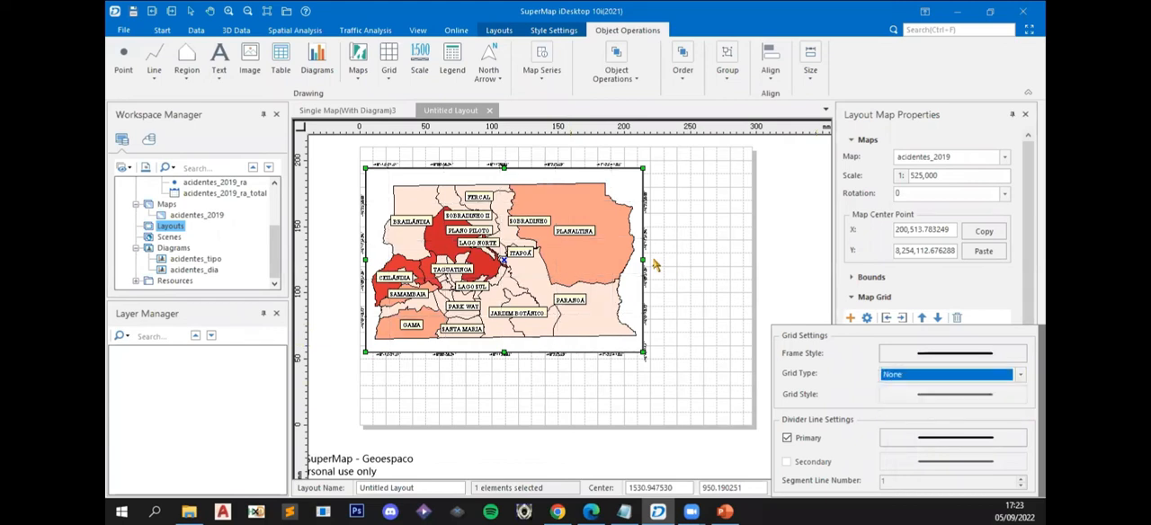
{"action": "left_click", "coordinate": [727, 292]}
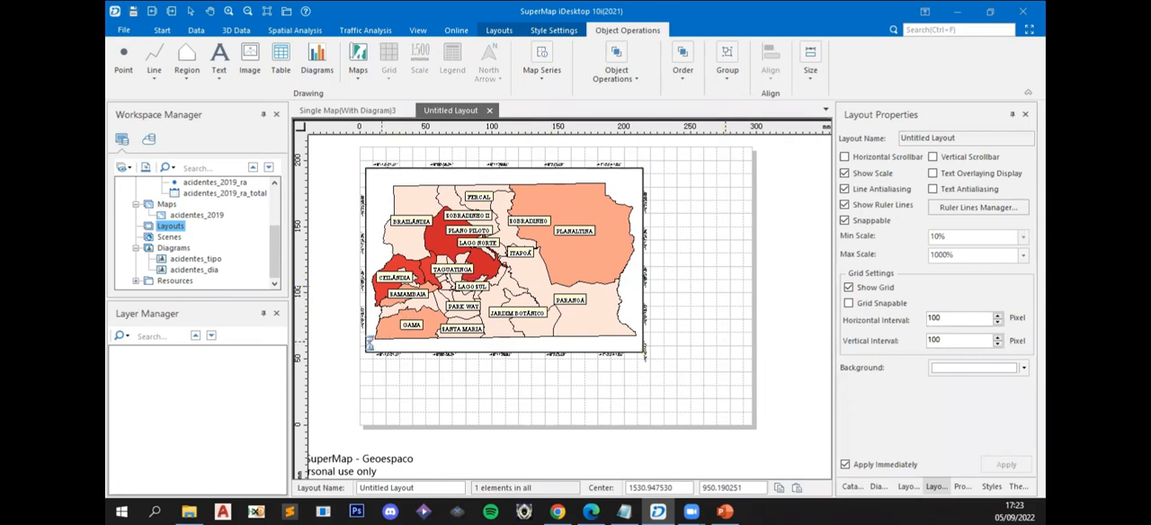
- Nudge the map frame two small increments to the right on the page
{"action": "scroll", "coordinate": [369, 342], "scroll_direction": "up", "scroll_amount": 4}
{"action": "left_click", "coordinate": [411, 358]}
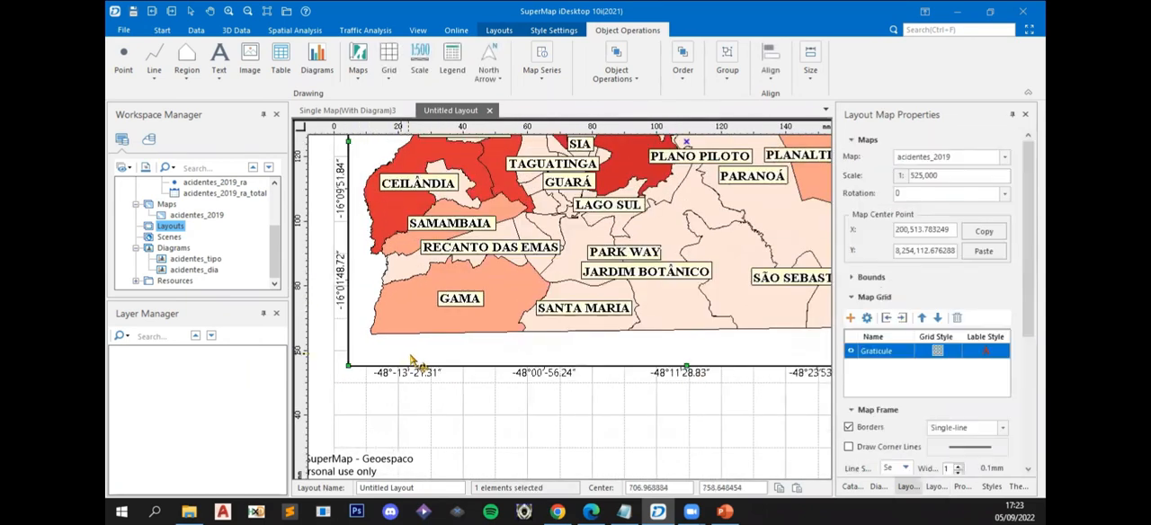
{"action": "key", "text": "Right"}
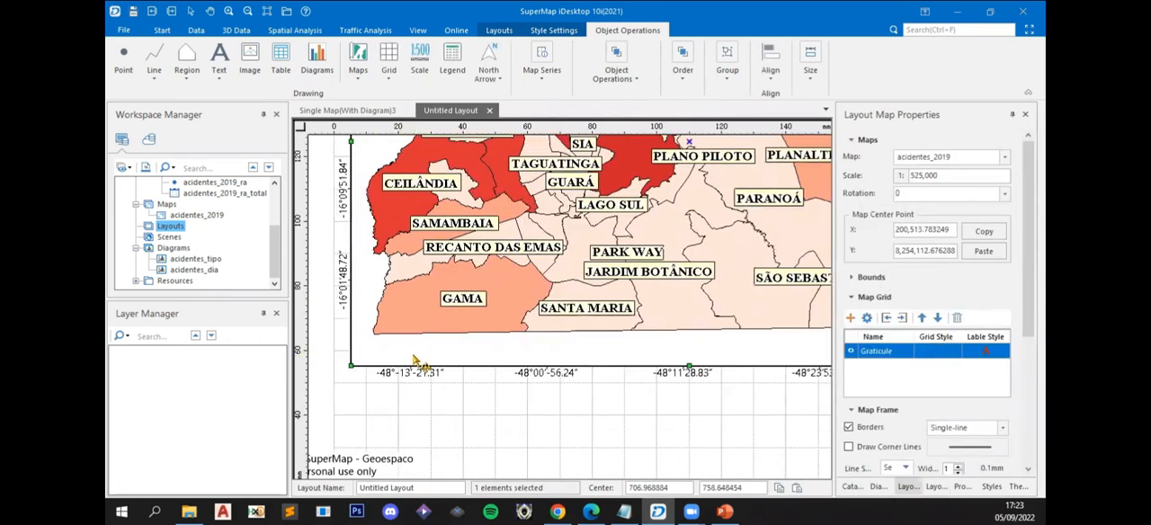
{"action": "key", "text": "Right"}
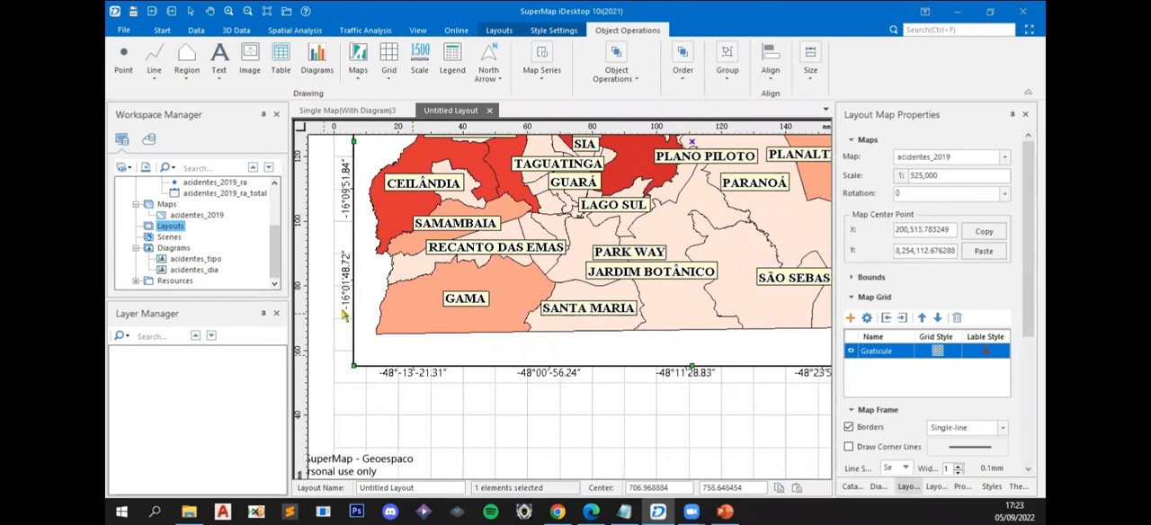
{"action": "left_click", "coordinate": [432, 390]}
{"action": "scroll", "coordinate": [432, 390], "scroll_direction": "down", "scroll_amount": 5}
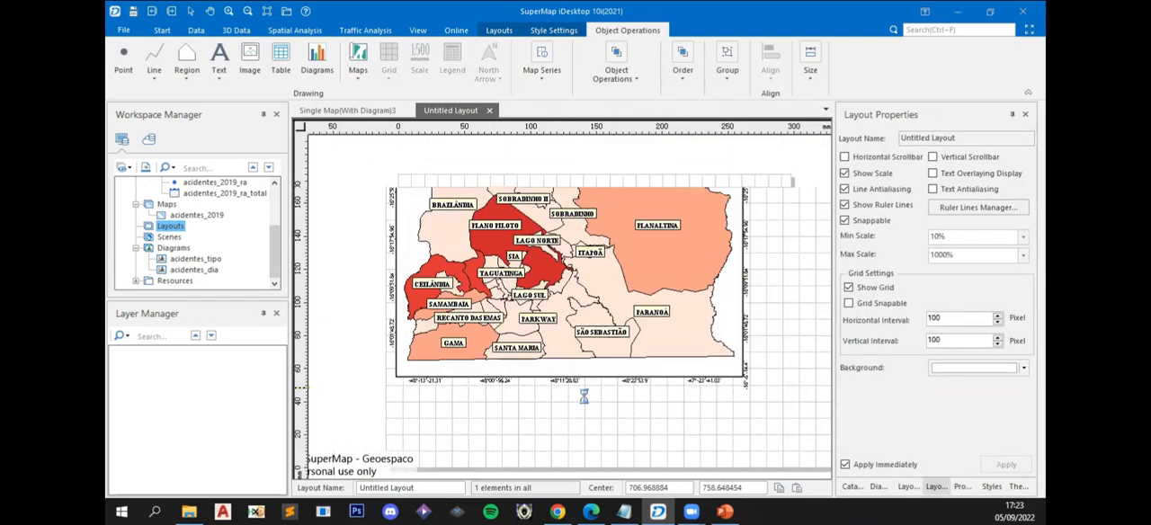
- Set the vertical position of the graticule's around labels to Top in the label style settings
{"action": "left_click", "coordinate": [621, 369]}
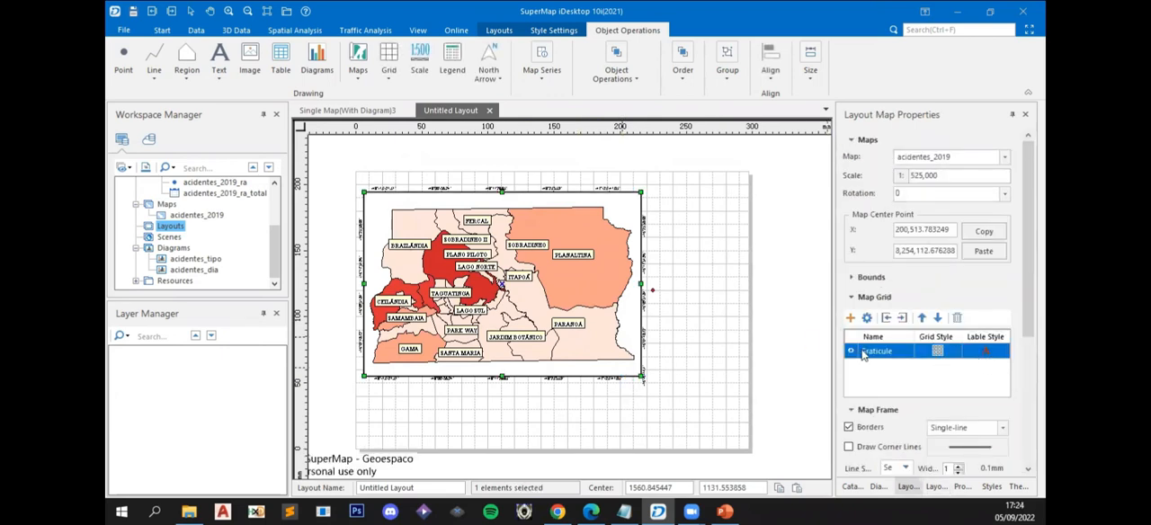
{"action": "left_click", "coordinate": [986, 350]}
{"action": "left_click", "coordinate": [986, 351]}
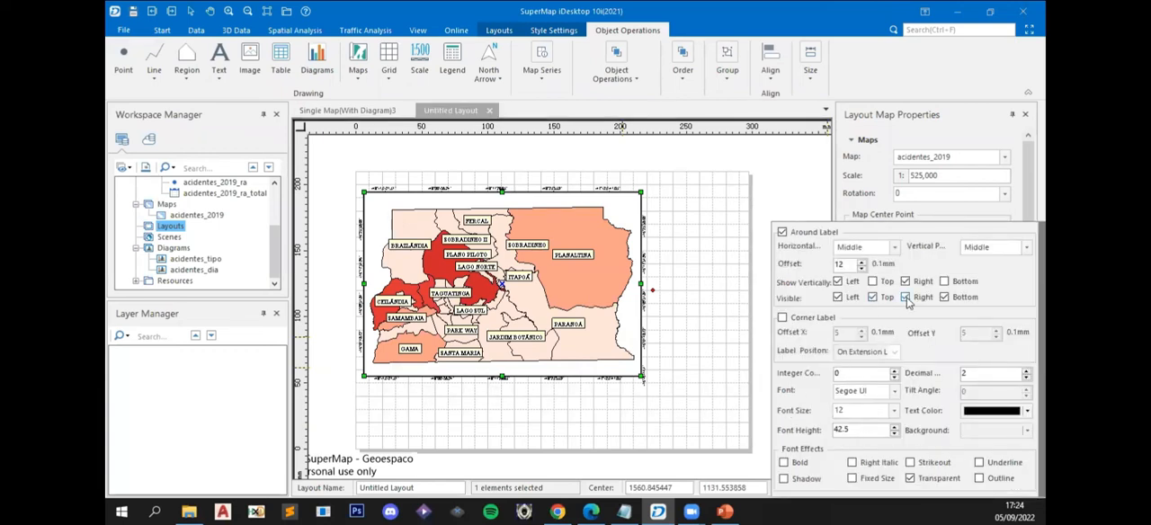
{"action": "left_click", "coordinate": [895, 247]}
{"action": "left_click", "coordinate": [895, 249]}
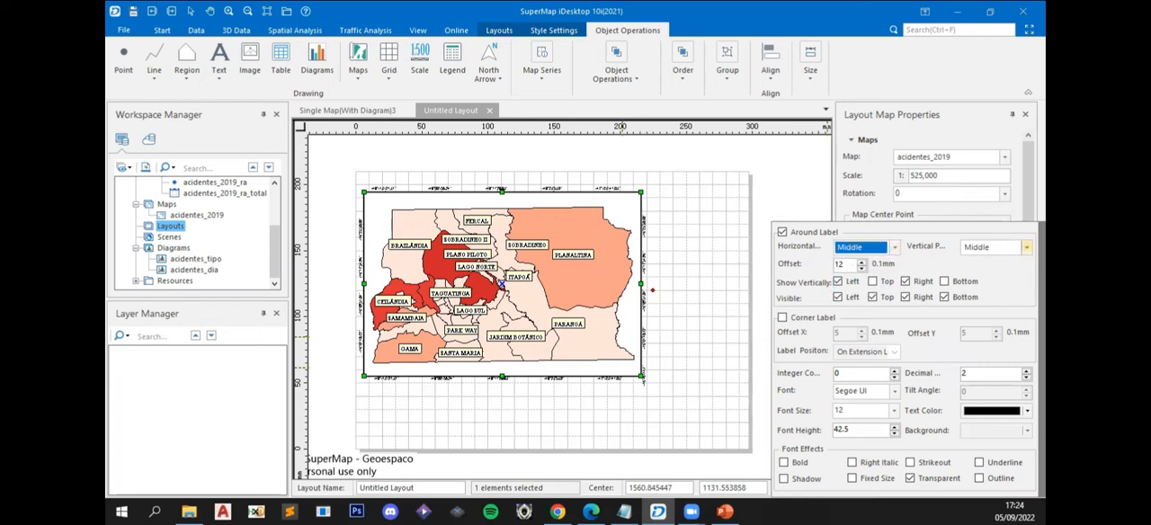
{"action": "left_click", "coordinate": [1026, 247]}
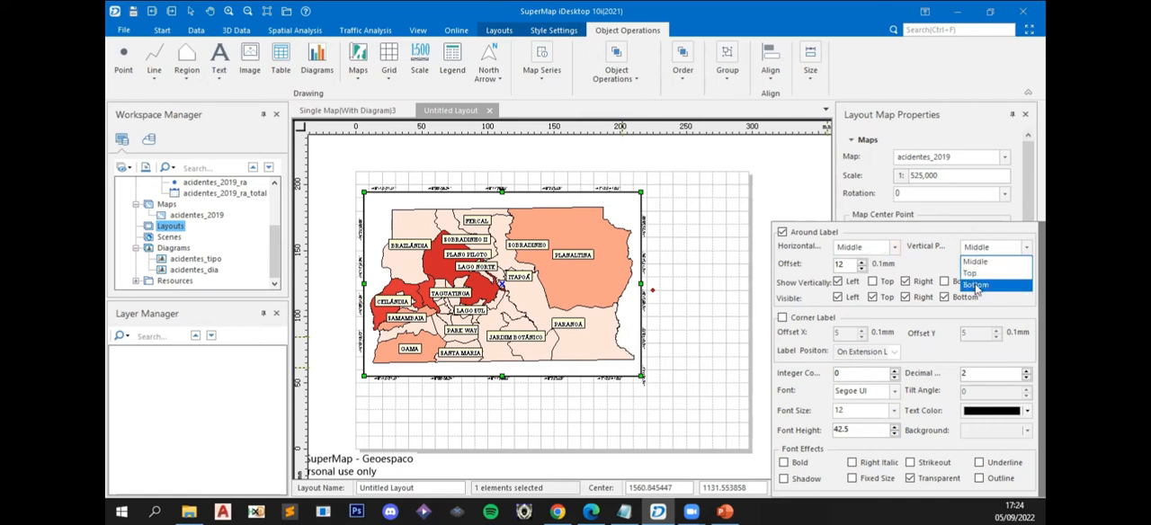
{"action": "left_click", "coordinate": [972, 274]}
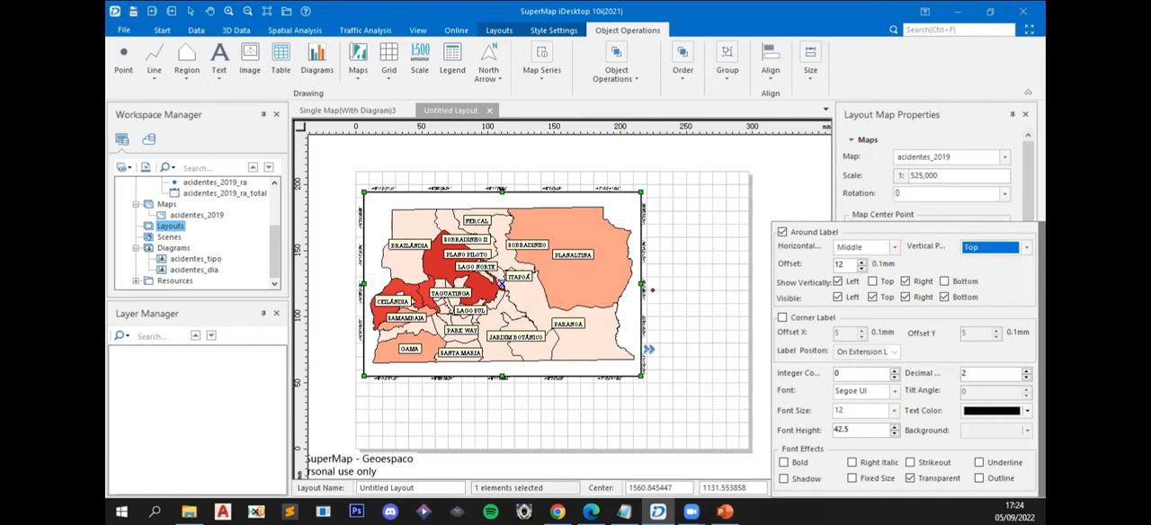
{"action": "double_click", "coordinate": [850, 412]}
{"action": "double_click", "coordinate": [866, 431]}
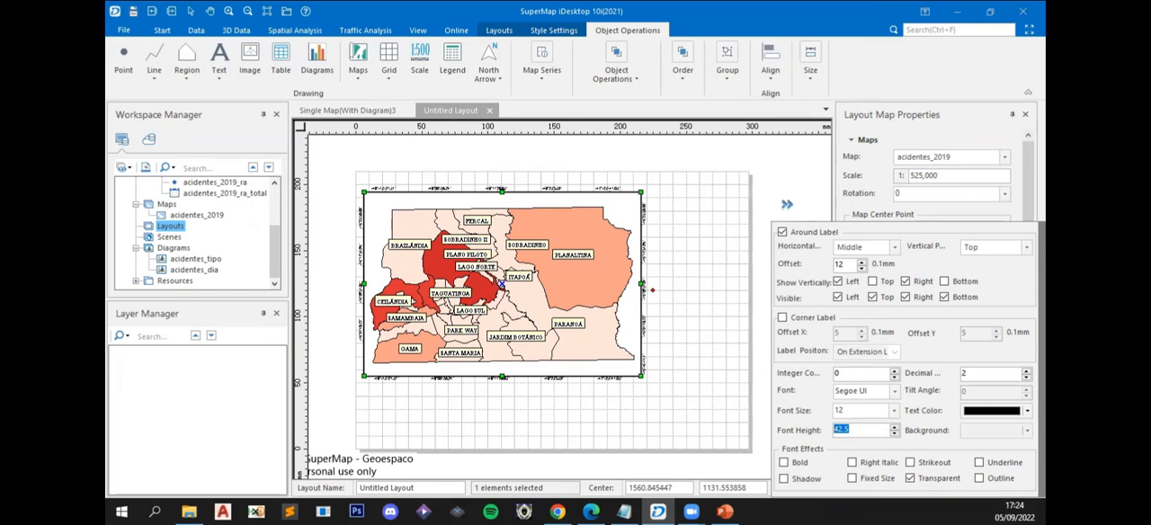
{"action": "left_click", "coordinate": [788, 205]}
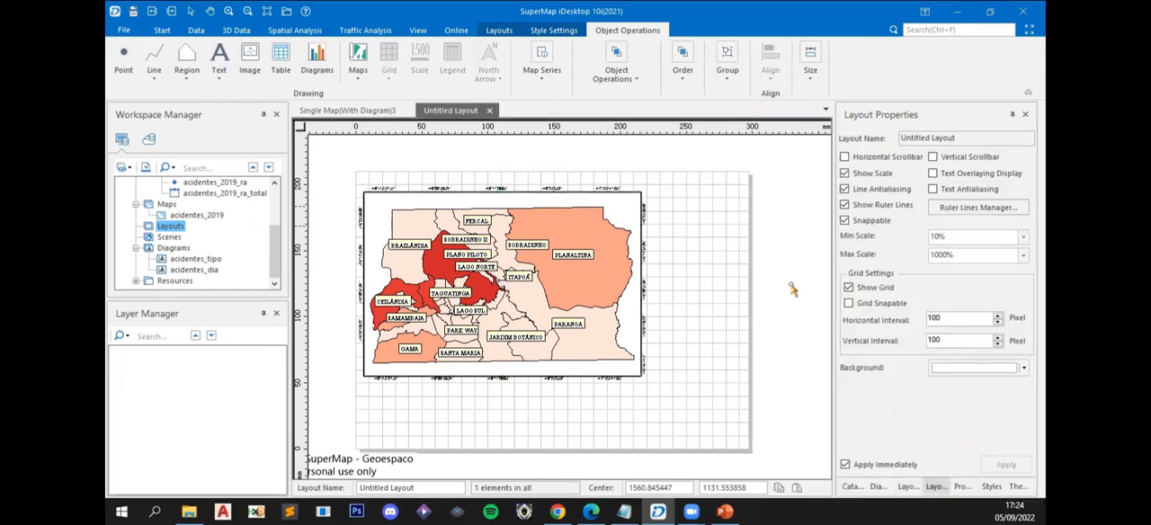
- Examine the graticule's coordinate labels around the edges of the map frame
{"action": "left_click_drag", "start_coordinate": [390, 387], "coordinate": [438, 329]}
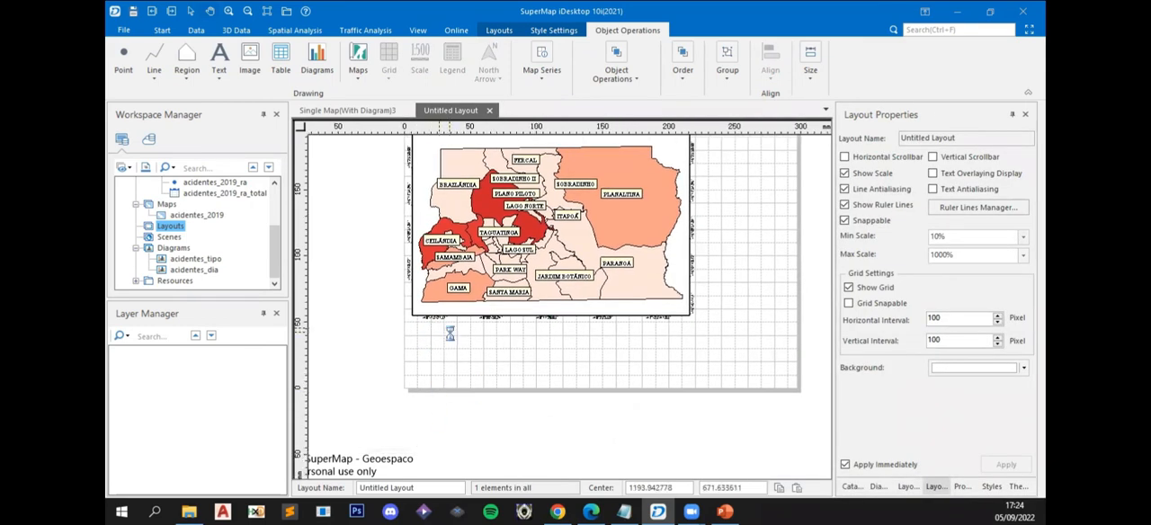
{"action": "scroll", "coordinate": [448, 333], "scroll_direction": "up", "scroll_amount": 2}
{"action": "left_click_drag", "start_coordinate": [448, 376], "coordinate": [439, 403]}
{"action": "left_click_drag", "start_coordinate": [498, 321], "coordinate": [446, 381]}
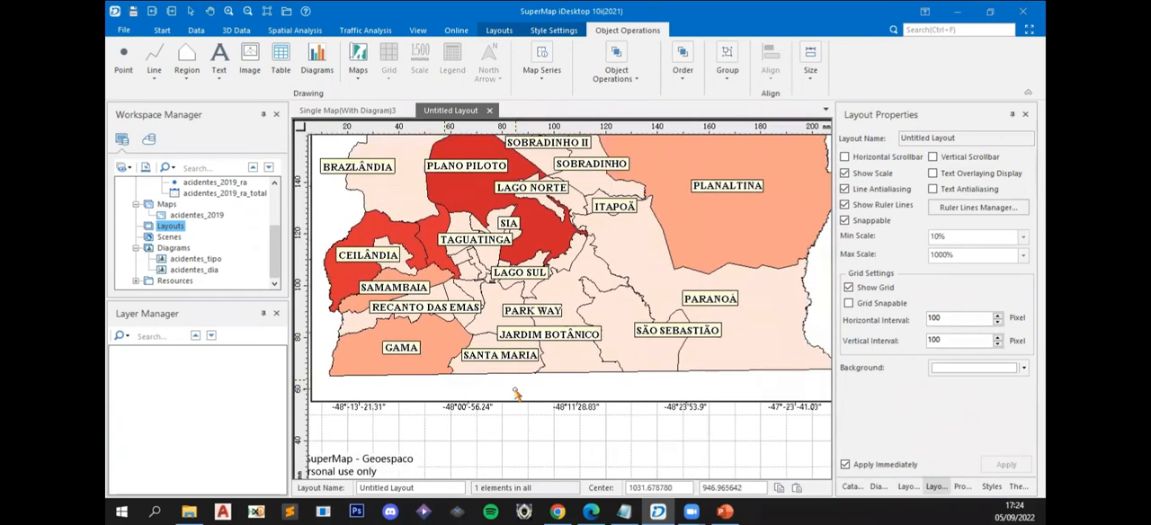
{"action": "scroll", "coordinate": [515, 392], "scroll_direction": "down", "scroll_amount": 2}
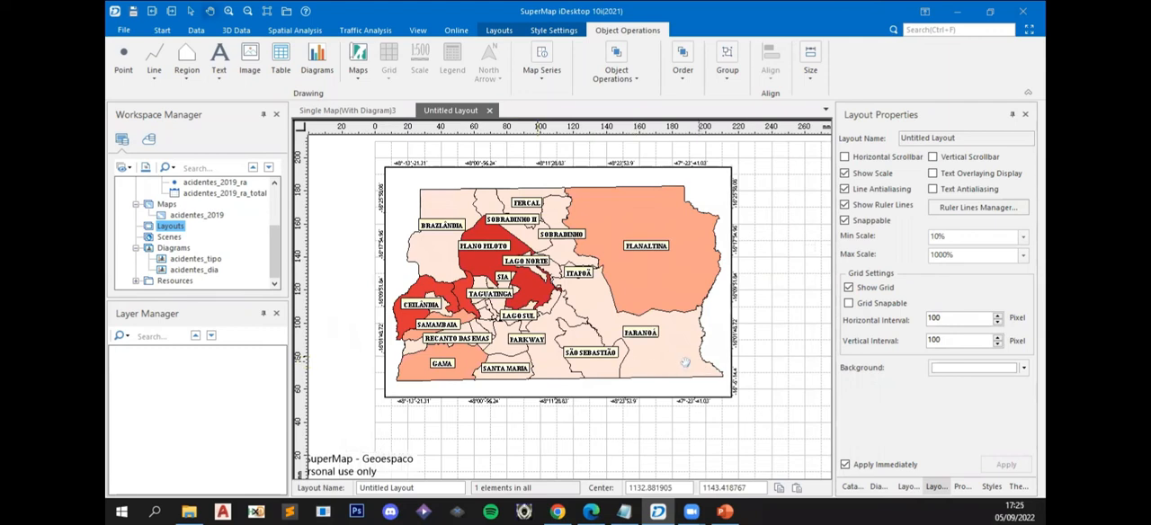
{"action": "left_click_drag", "start_coordinate": [698, 365], "coordinate": [651, 366]}
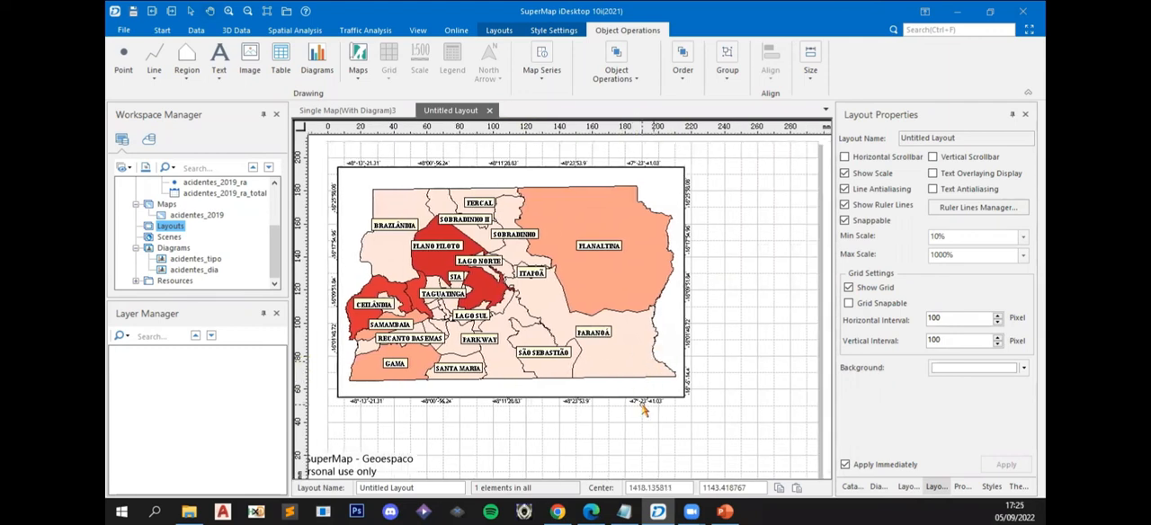
- Examine the graticule's coordinate labels along the lower and right edges of the map frame
{"action": "scroll", "coordinate": [648, 412], "scroll_direction": "up", "scroll_amount": 5}
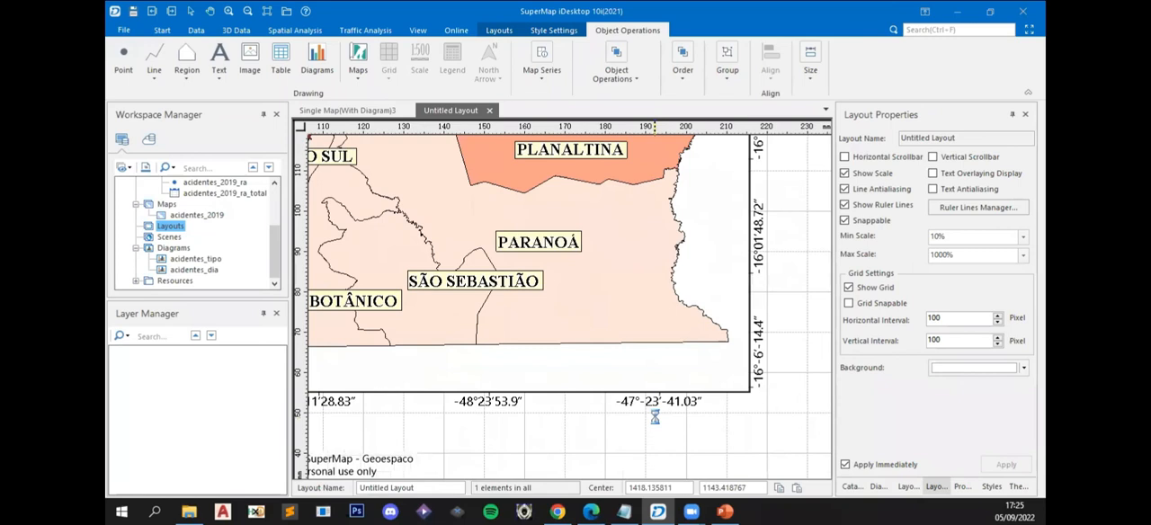
{"action": "left_click_drag", "start_coordinate": [709, 385], "coordinate": [595, 434]}
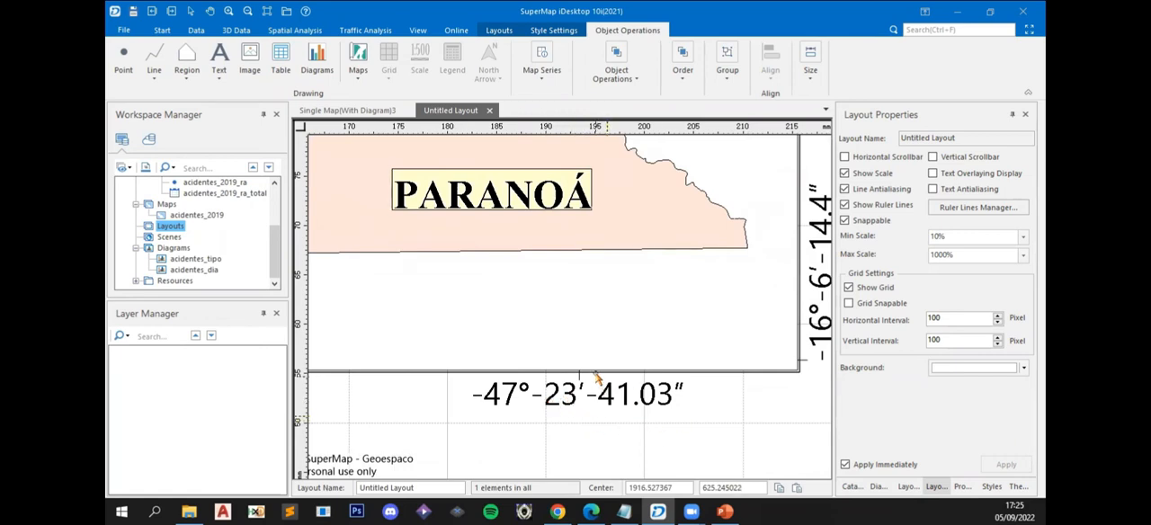
{"action": "scroll", "coordinate": [596, 379], "scroll_direction": "down", "scroll_amount": 3}
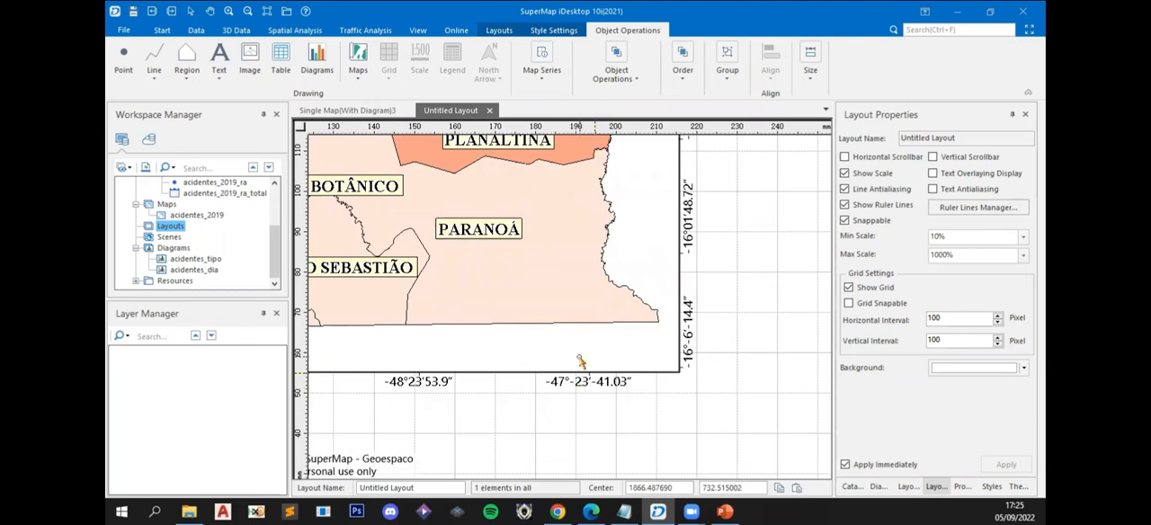
{"action": "scroll", "coordinate": [547, 379], "scroll_direction": "up", "scroll_amount": 3}
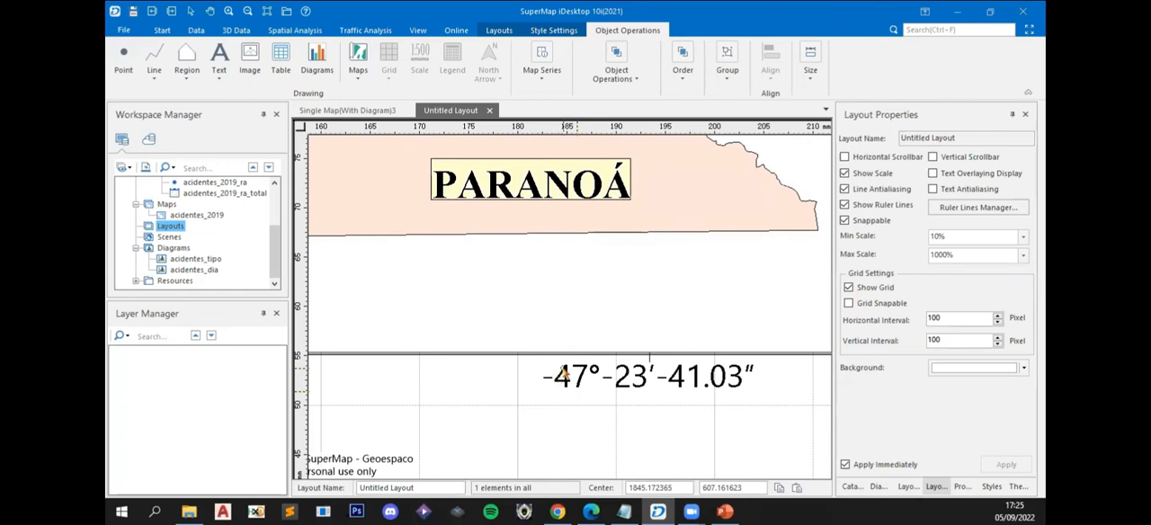
{"action": "scroll", "coordinate": [563, 369], "scroll_direction": "down", "scroll_amount": 1}
{"action": "scroll", "coordinate": [668, 311], "scroll_direction": "down", "scroll_amount": 1}
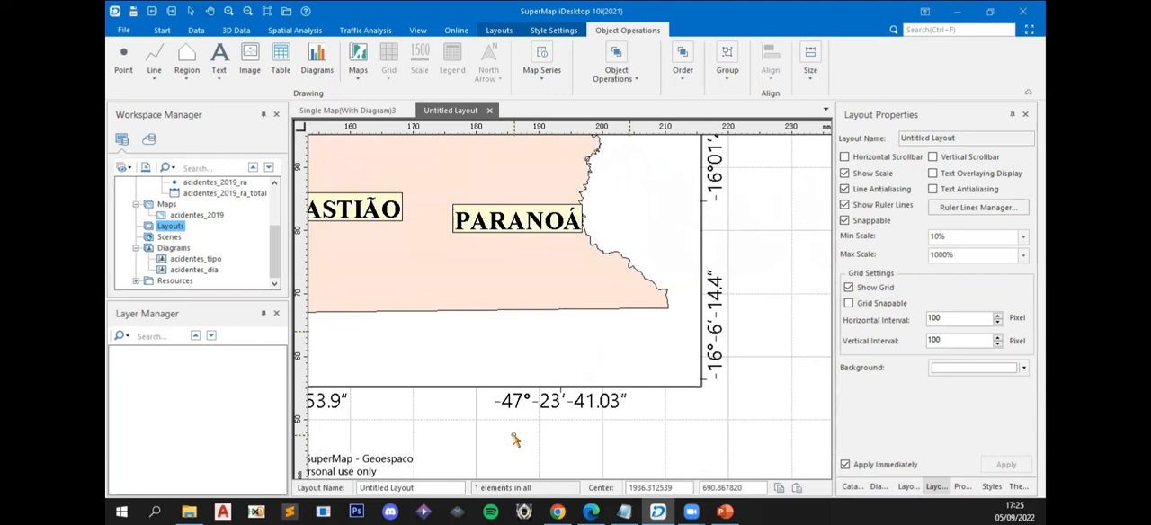
{"action": "left_click_drag", "start_coordinate": [756, 218], "coordinate": [742, 371]}
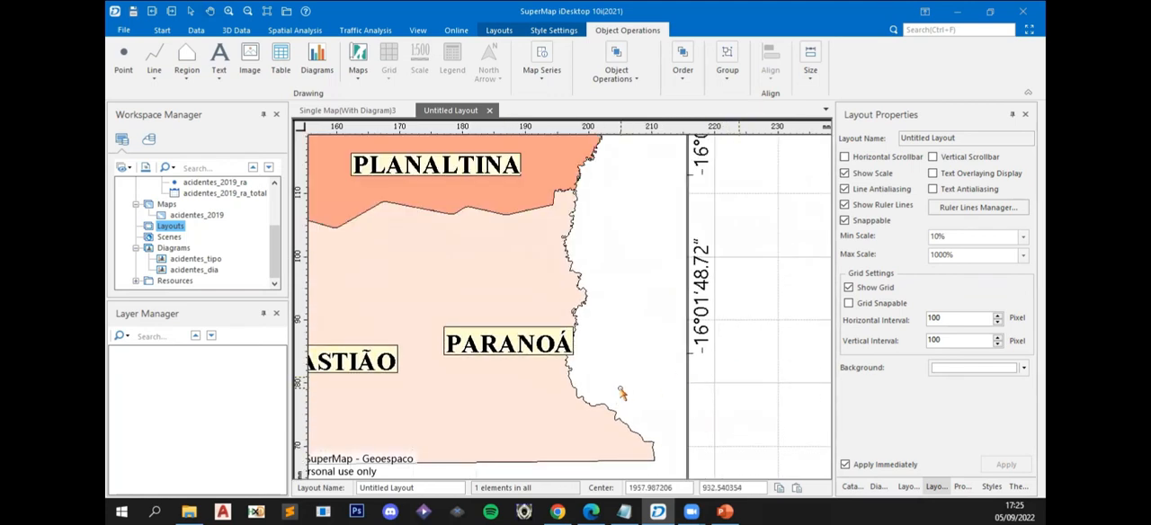
{"action": "scroll", "coordinate": [647, 405], "scroll_direction": "down", "scroll_amount": 2}
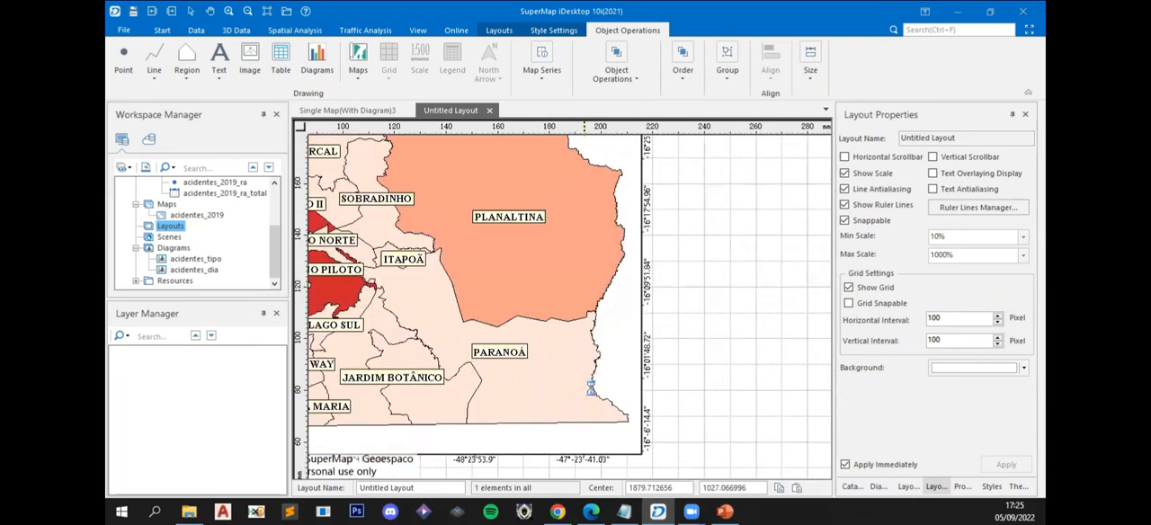
{"action": "scroll", "coordinate": [591, 388], "scroll_direction": "down", "scroll_amount": 2}
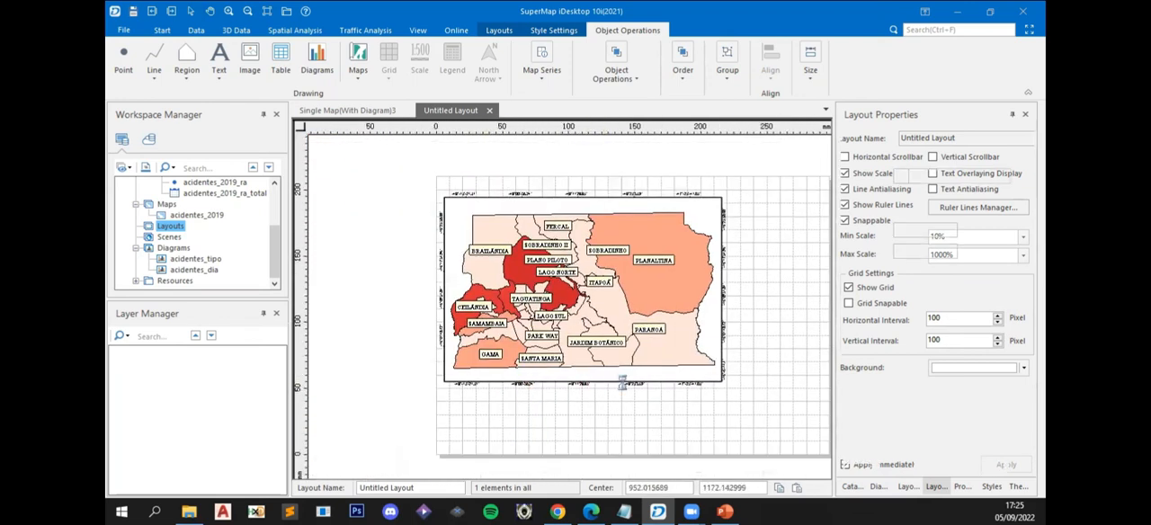
- Switch the map frame's grid type to Measure Grid in the grid settings and review its interval and row values
{"action": "left_click", "coordinate": [622, 383]}
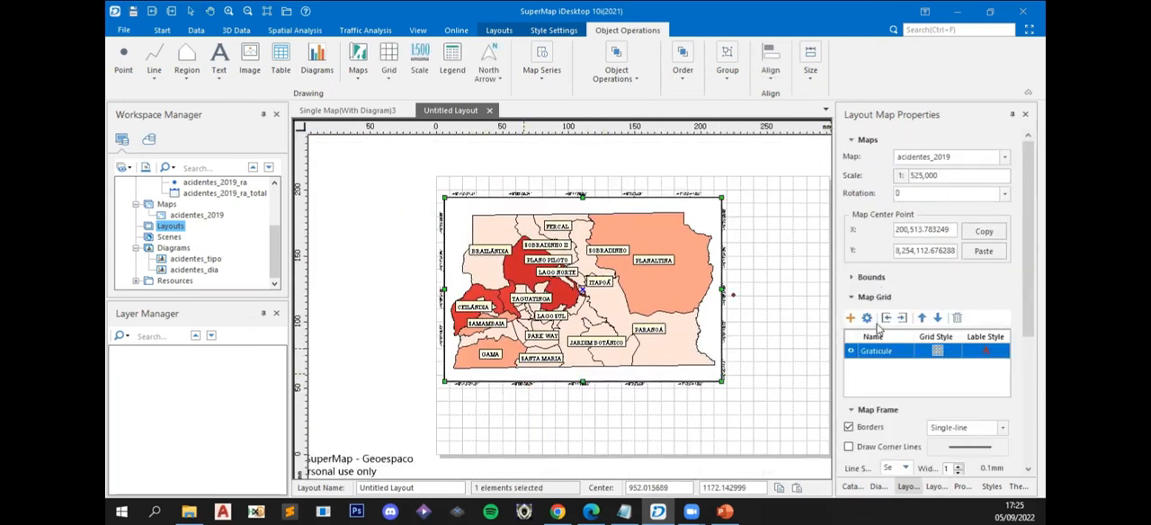
{"action": "left_click", "coordinate": [867, 318]}
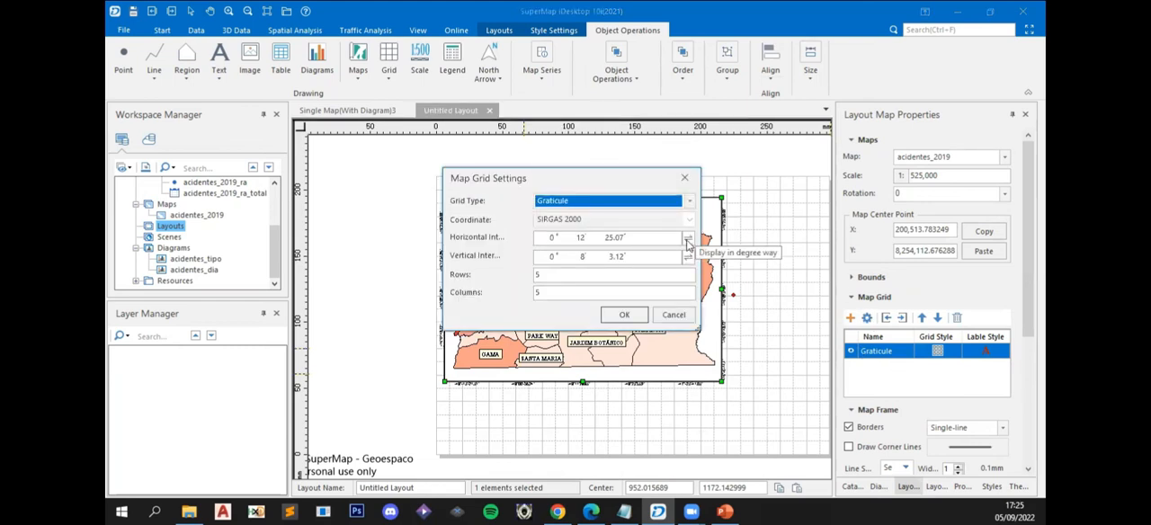
{"action": "left_click", "coordinate": [558, 238]}
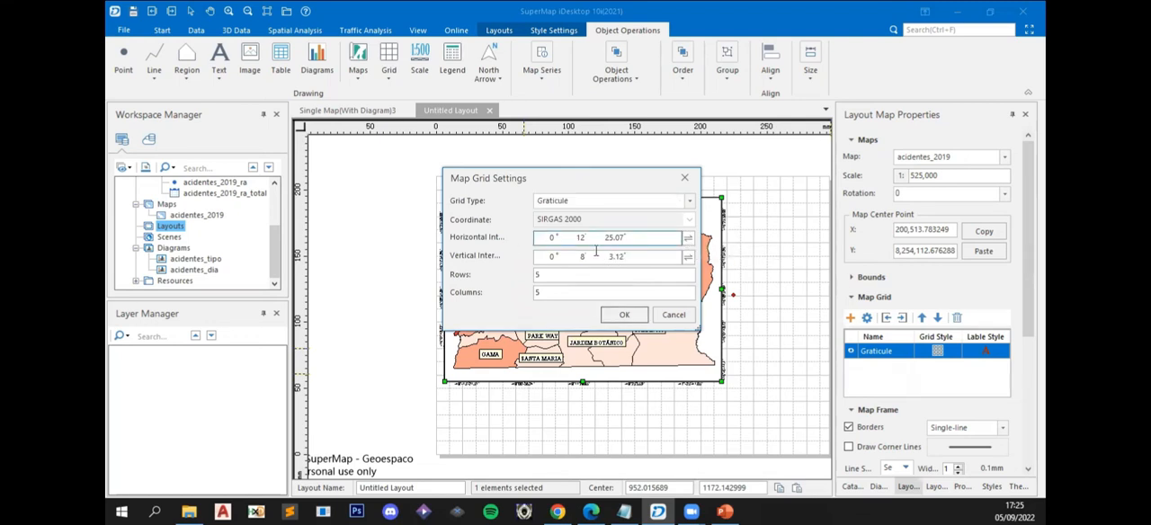
{"action": "left_click", "coordinate": [690, 204]}
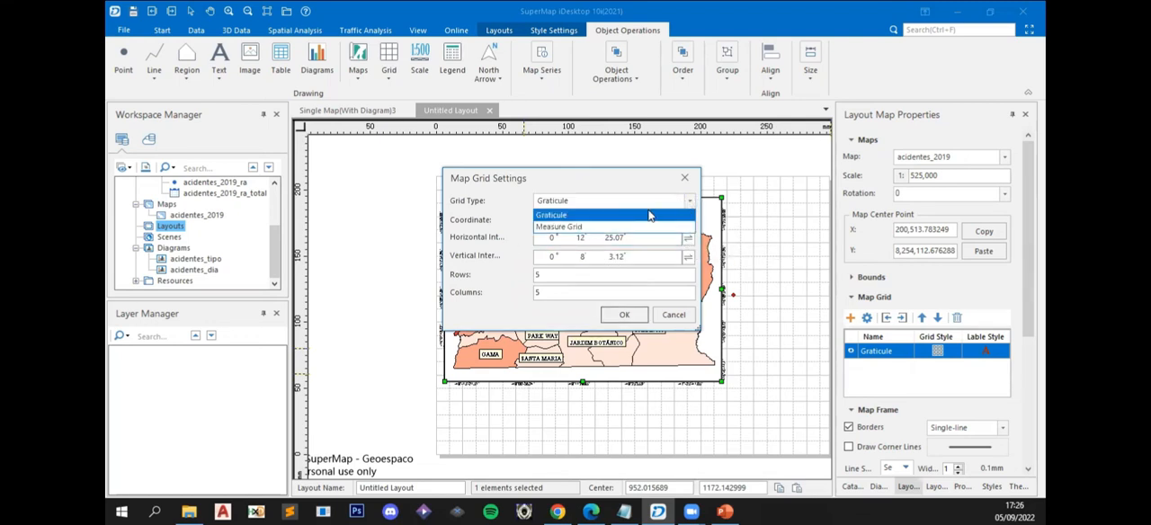
{"action": "left_click", "coordinate": [601, 227]}
{"action": "left_click", "coordinate": [605, 241]}
{"action": "left_click_drag", "start_coordinate": [639, 241], "coordinate": [511, 240]}
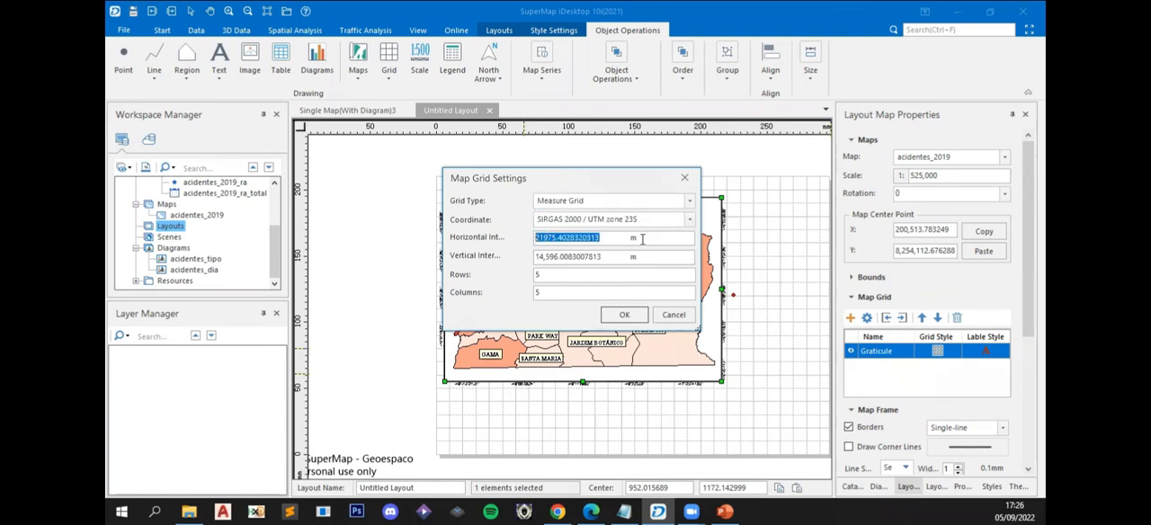
{"action": "left_click_drag", "start_coordinate": [606, 254], "coordinate": [520, 256]}
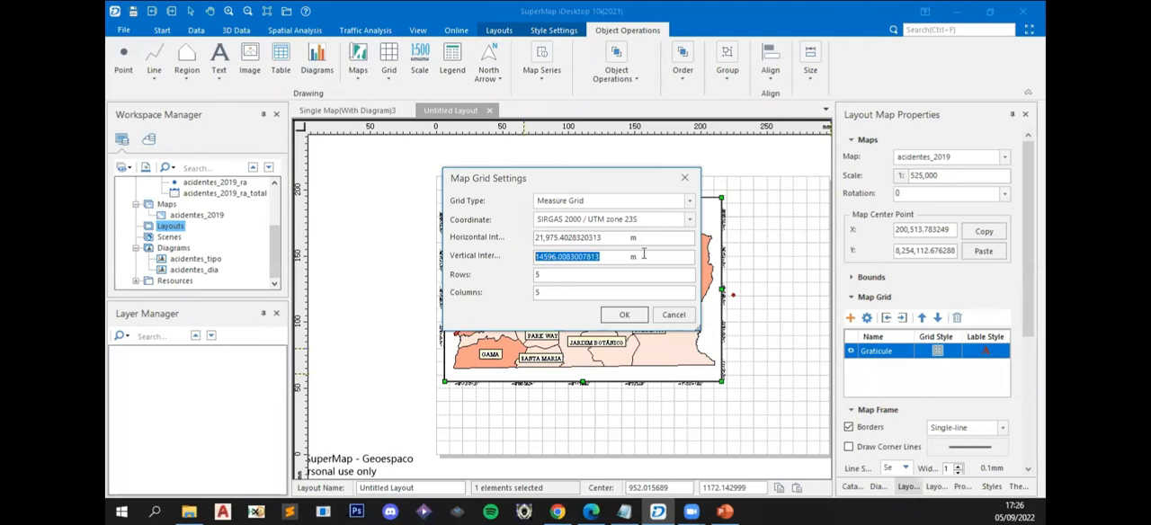
{"action": "left_click", "coordinate": [546, 274]}
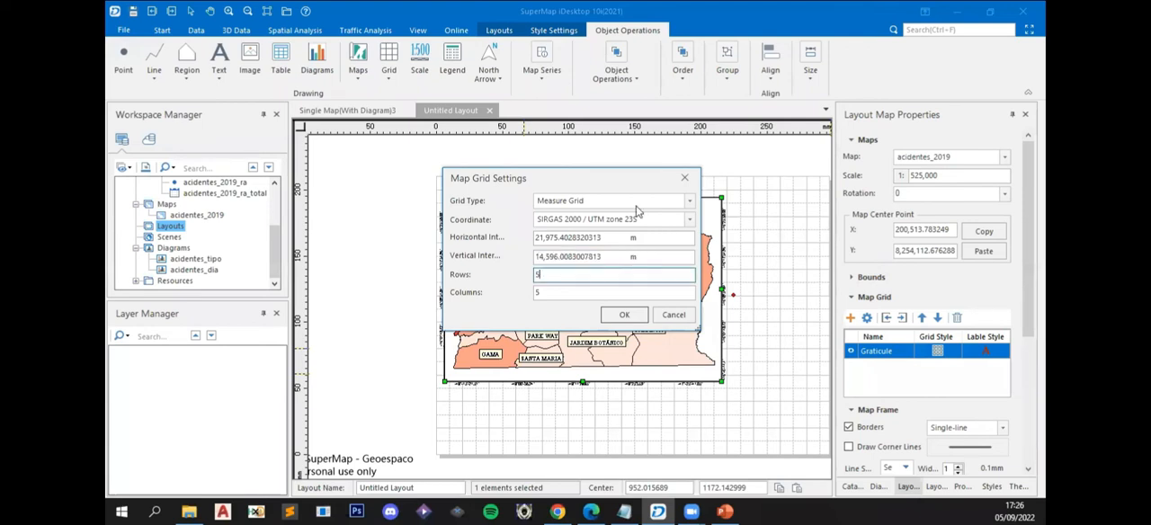
- Move the grid settings dialog aside and review the coordinate systems offered for the measure grid
{"action": "left_click_drag", "start_coordinate": [569, 177], "coordinate": [695, 190]}
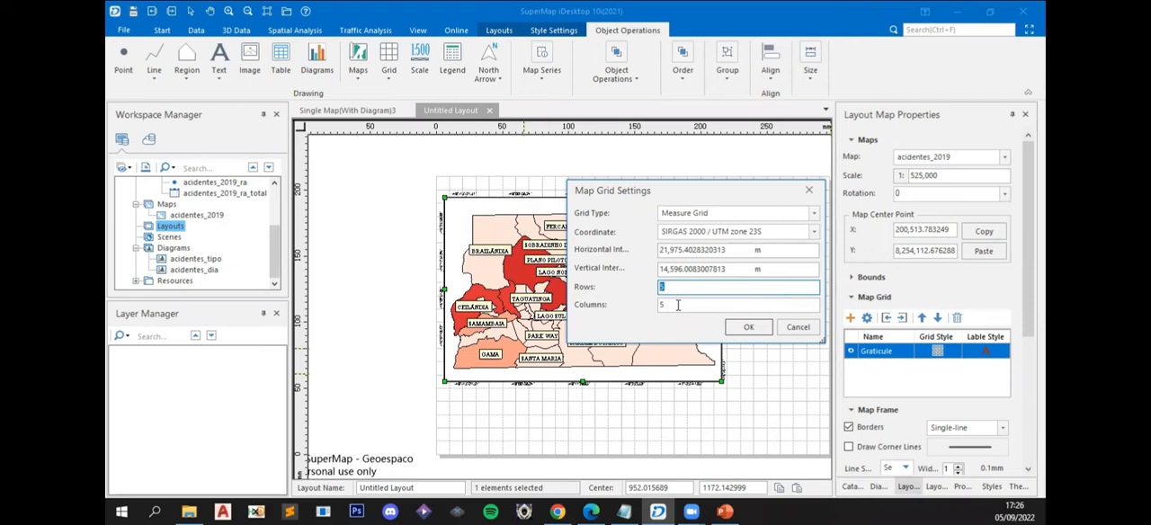
{"action": "left_click", "coordinate": [686, 304]}
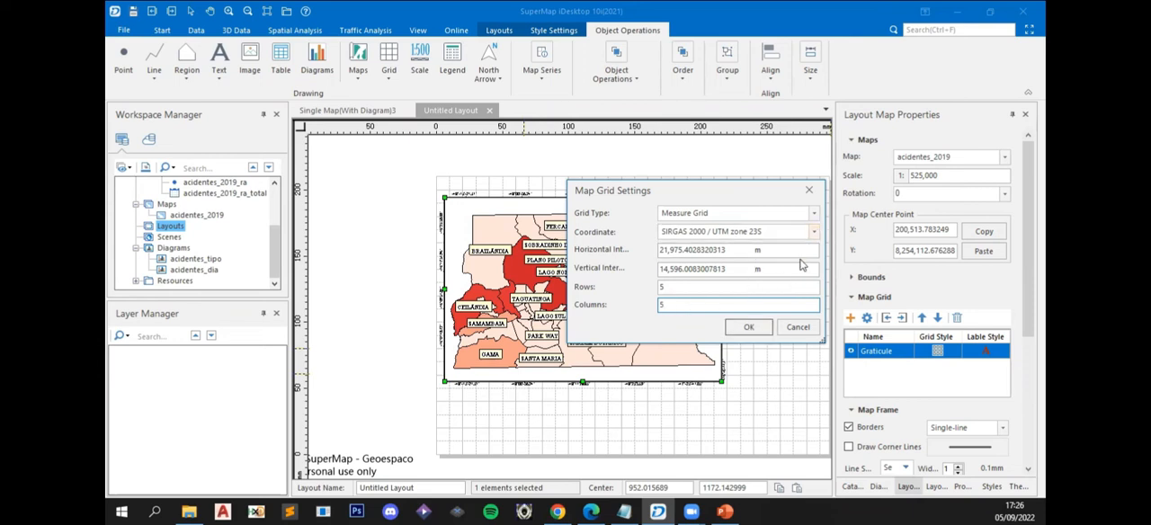
{"action": "left_click", "coordinate": [813, 233]}
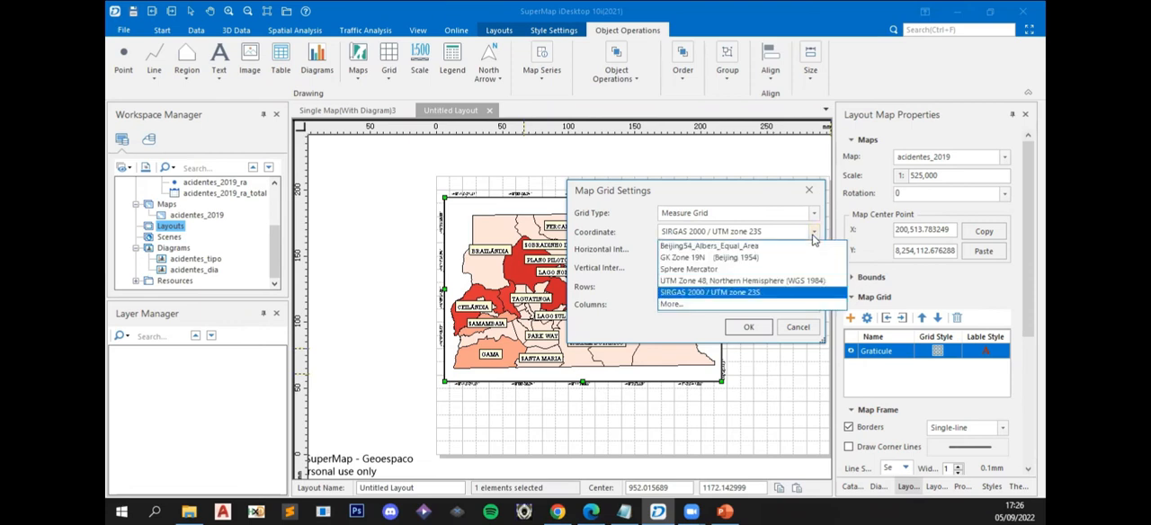
{"action": "left_click", "coordinate": [813, 235]}
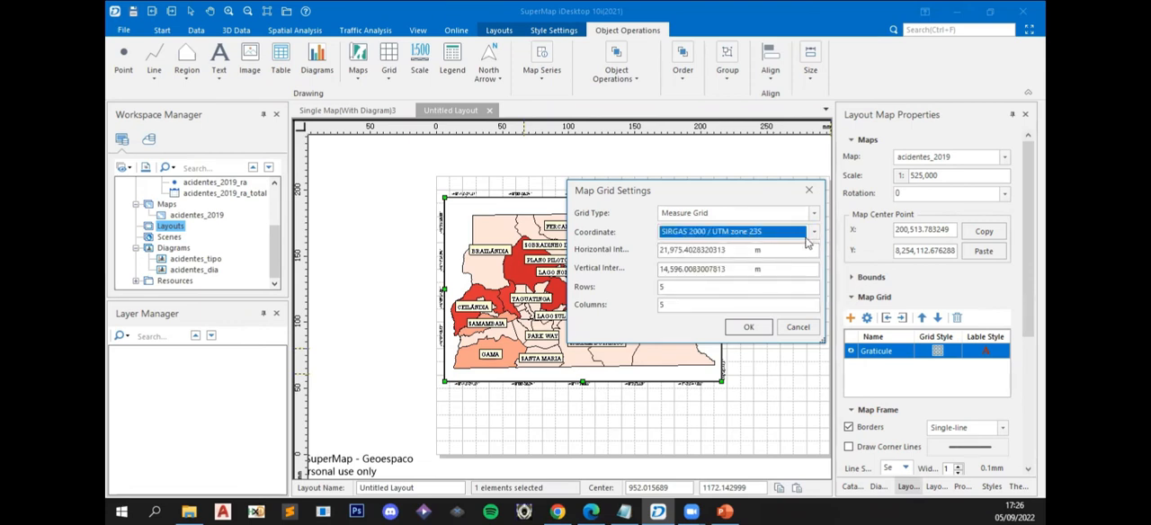
{"action": "left_click", "coordinate": [802, 238]}
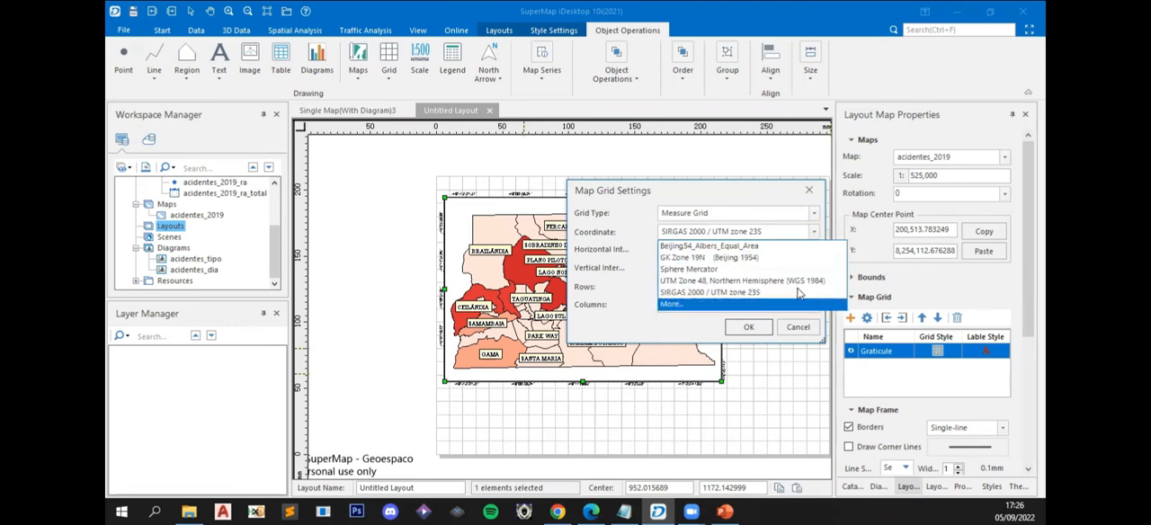
{"action": "left_click", "coordinate": [801, 238]}
- Set the grid type back to Graticule and apply the map grid settings
{"action": "left_click", "coordinate": [815, 213]}
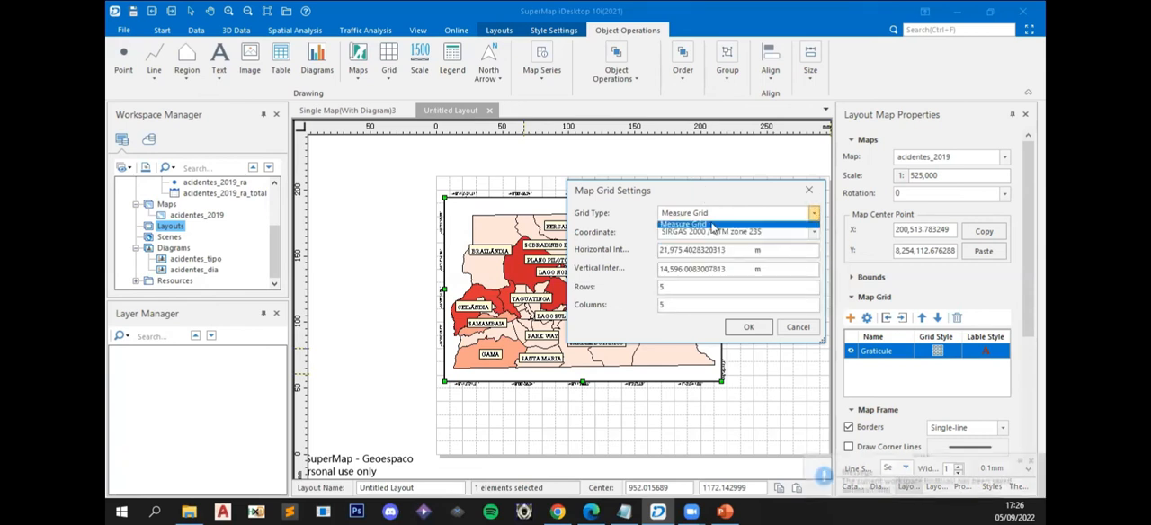
{"action": "left_click", "coordinate": [688, 228]}
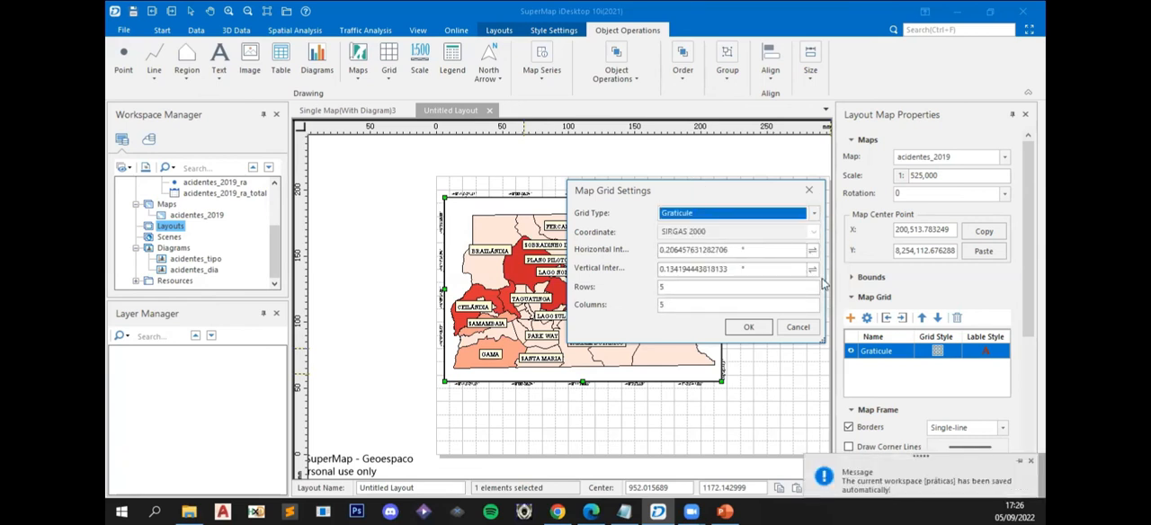
{"action": "left_click", "coordinate": [700, 290]}
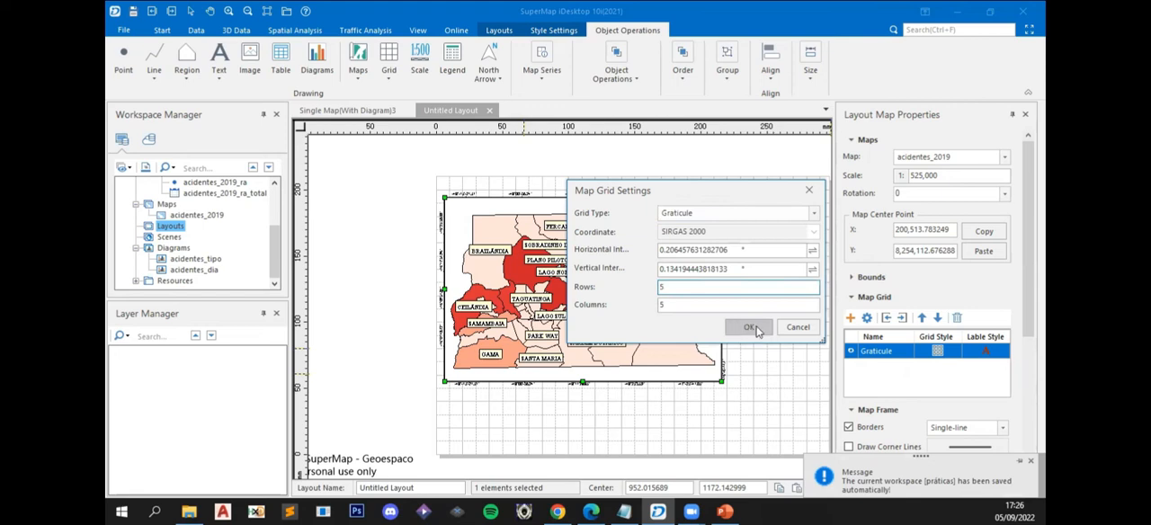
{"action": "left_click", "coordinate": [758, 329]}
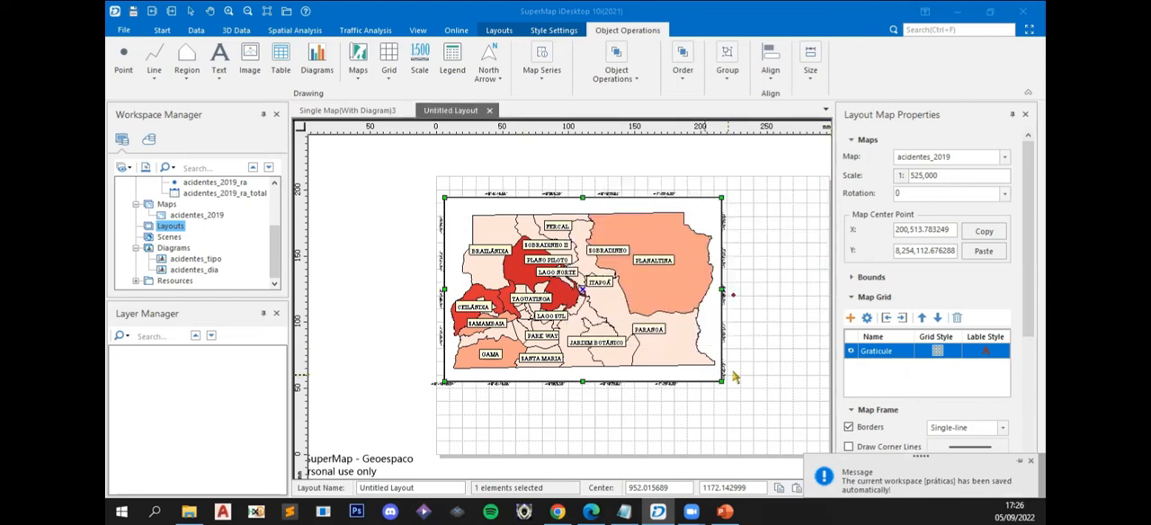
- Try Left as the horizontal position of the graticule's around labels and return it to Middle
{"action": "scroll", "coordinate": [735, 378], "scroll_direction": "up", "scroll_amount": 3}
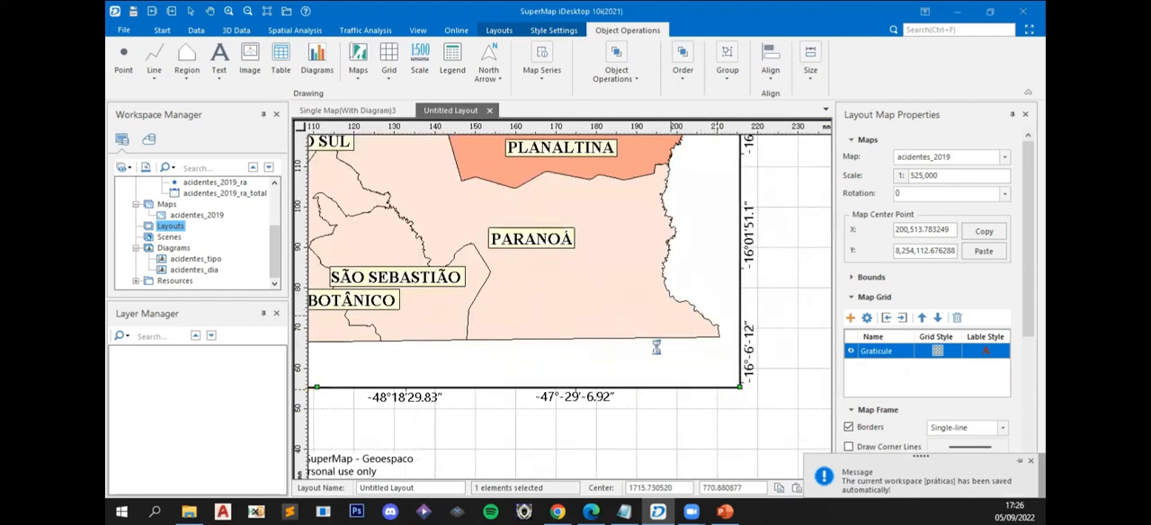
{"action": "scroll", "coordinate": [656, 348], "scroll_direction": "down", "scroll_amount": 4}
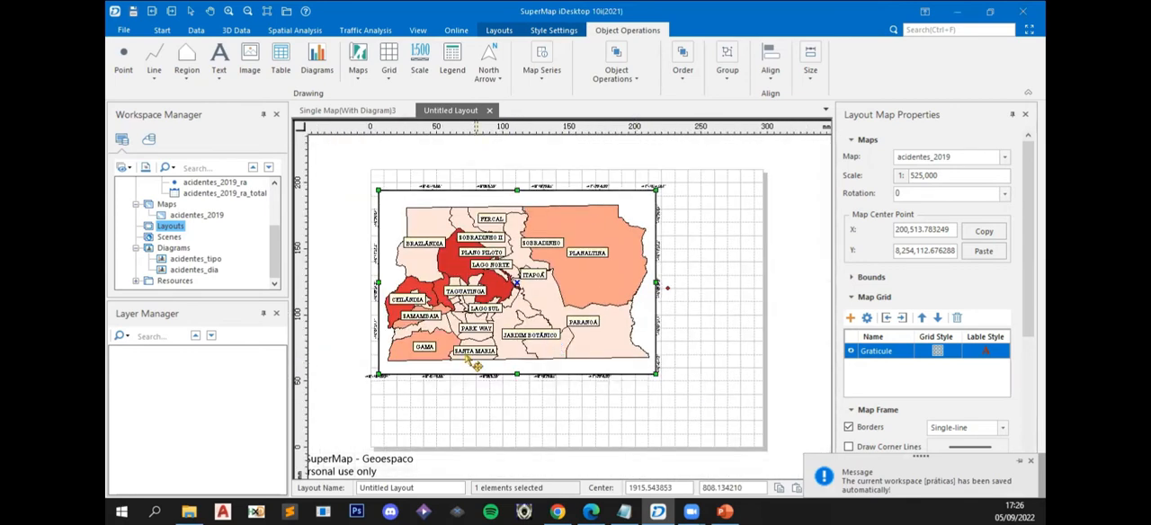
{"action": "scroll", "coordinate": [477, 364], "scroll_direction": "up", "scroll_amount": 4}
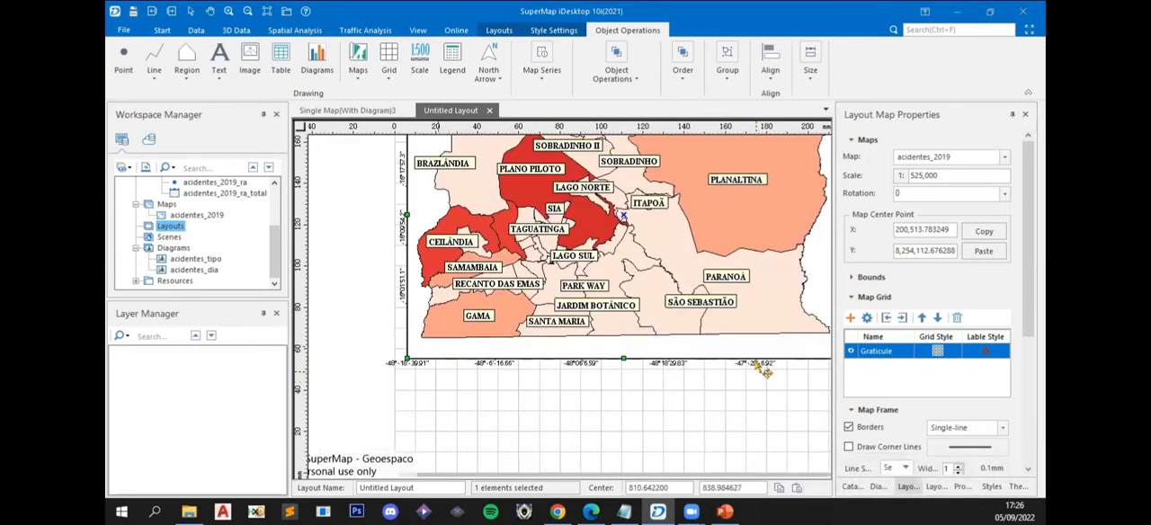
{"action": "left_click_drag", "start_coordinate": [730, 376], "coordinate": [583, 374]}
{"action": "left_click", "coordinate": [991, 352]}
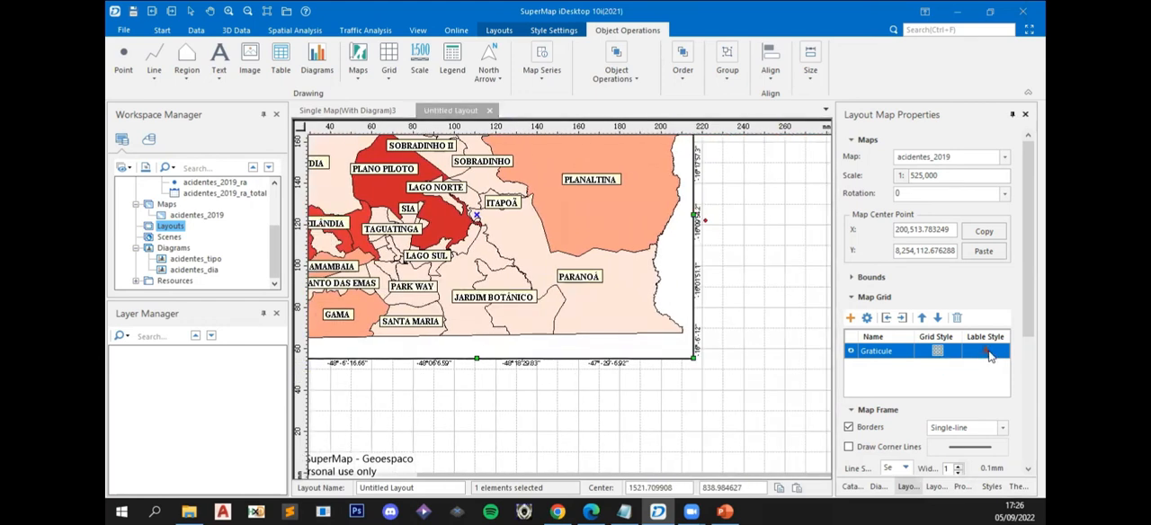
{"action": "left_click", "coordinate": [988, 354]}
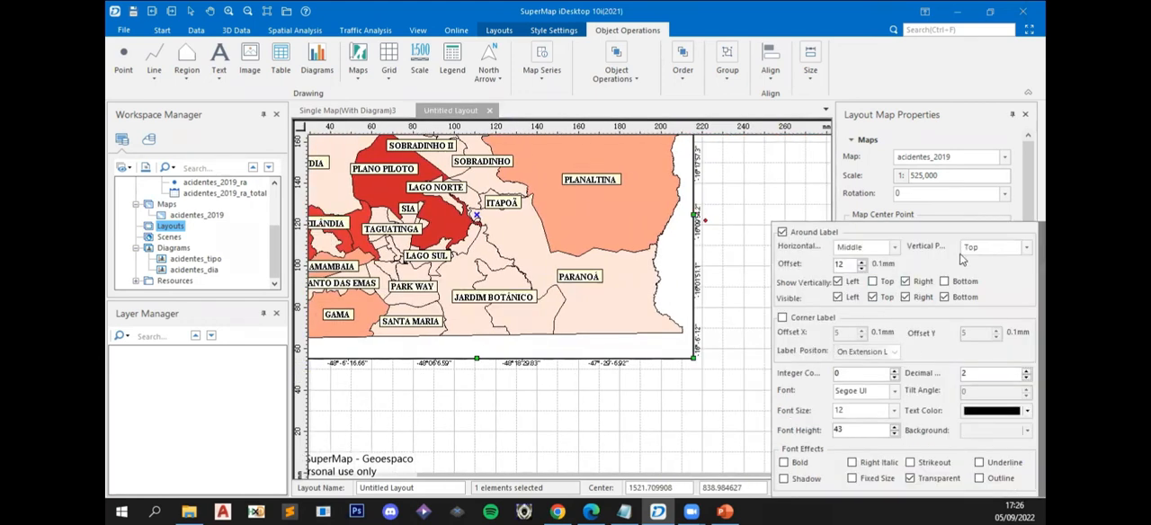
{"action": "left_click", "coordinate": [896, 247]}
{"action": "left_click", "coordinate": [853, 262]}
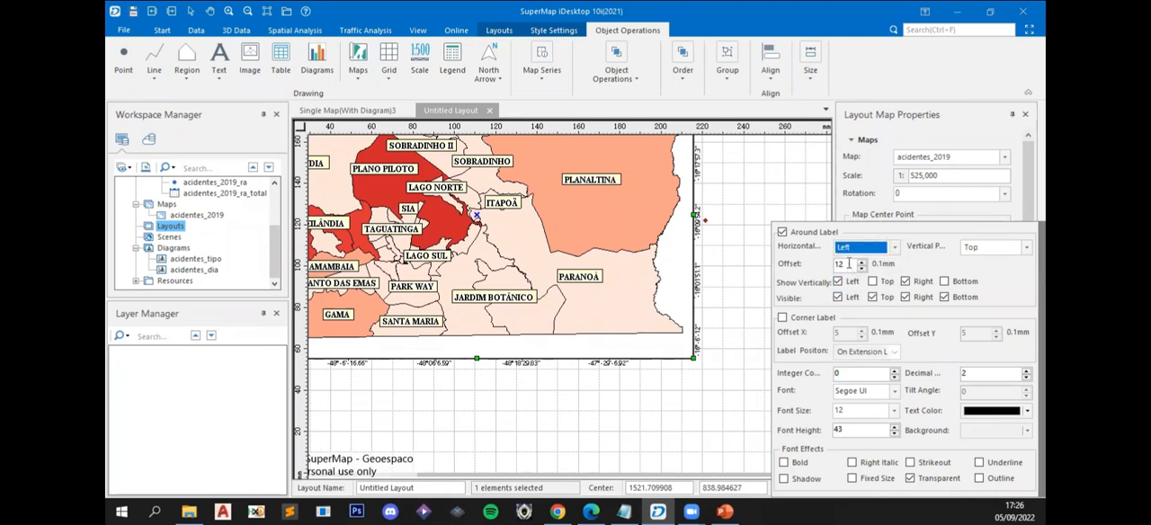
{"action": "left_click", "coordinate": [896, 250]}
{"action": "left_click", "coordinate": [862, 265]}
- Set the horizontal position of the graticule's around labels to Right and check them along the map frame's lower edge
{"action": "left_click_drag", "start_coordinate": [447, 367], "coordinate": [709, 367]}
{"action": "left_click_drag", "start_coordinate": [635, 382], "coordinate": [540, 370]}
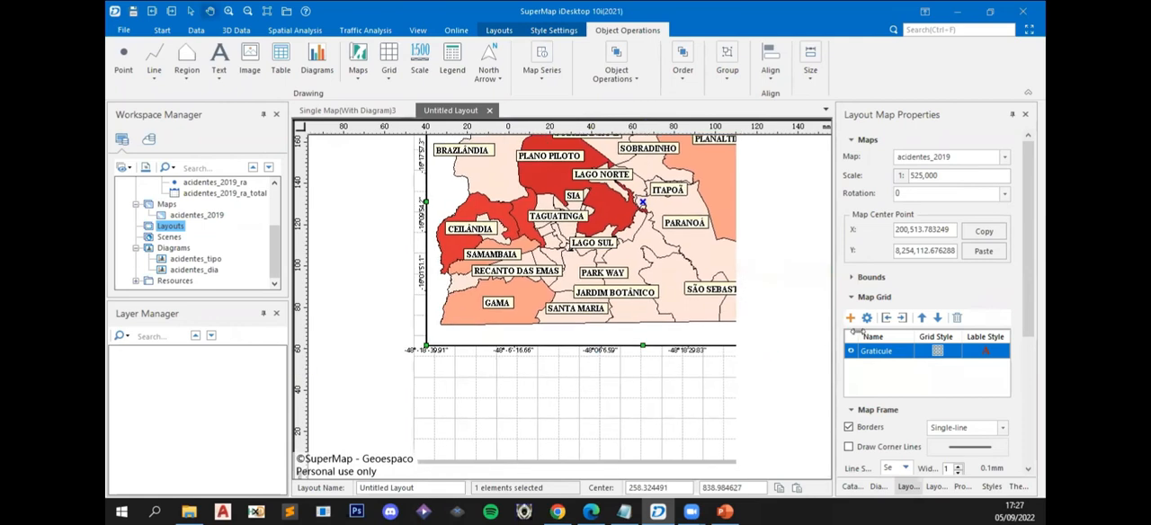
{"action": "scroll", "coordinate": [695, 377], "scroll_direction": "down", "scroll_amount": 3}
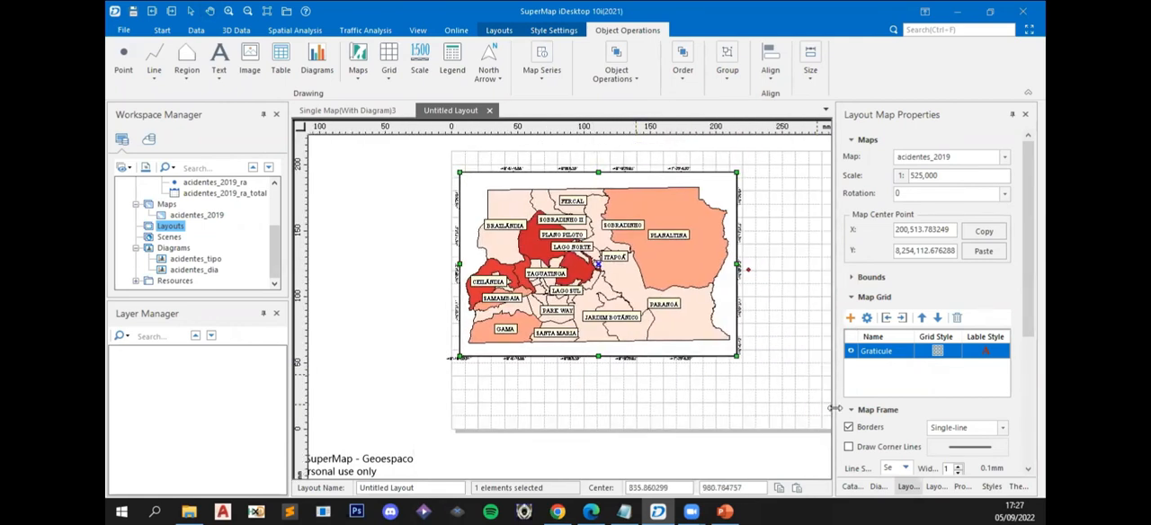
{"action": "left_click", "coordinate": [989, 357]}
{"action": "left_click", "coordinate": [886, 247]}
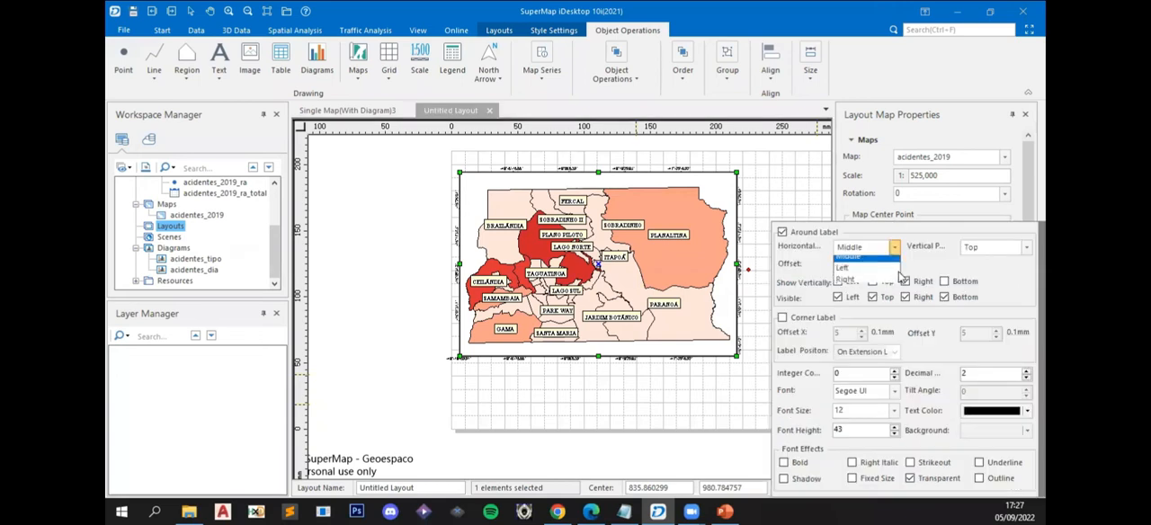
{"action": "left_click", "coordinate": [859, 278]}
{"action": "left_click", "coordinate": [689, 390]}
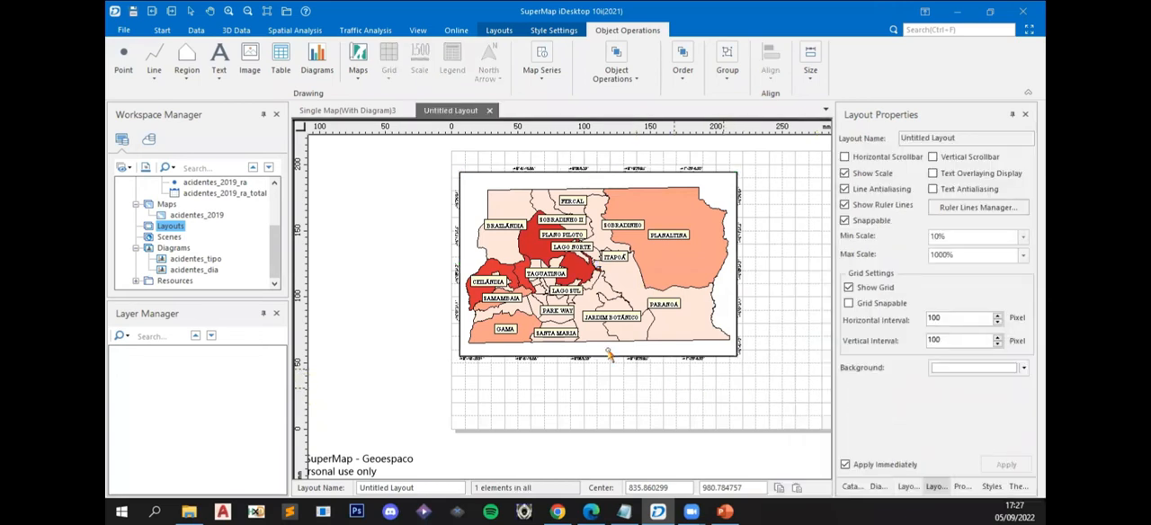
{"action": "scroll", "coordinate": [612, 359], "scroll_direction": "up", "scroll_amount": 2}
{"action": "scroll", "coordinate": [450, 394], "scroll_direction": "up", "scroll_amount": 4}
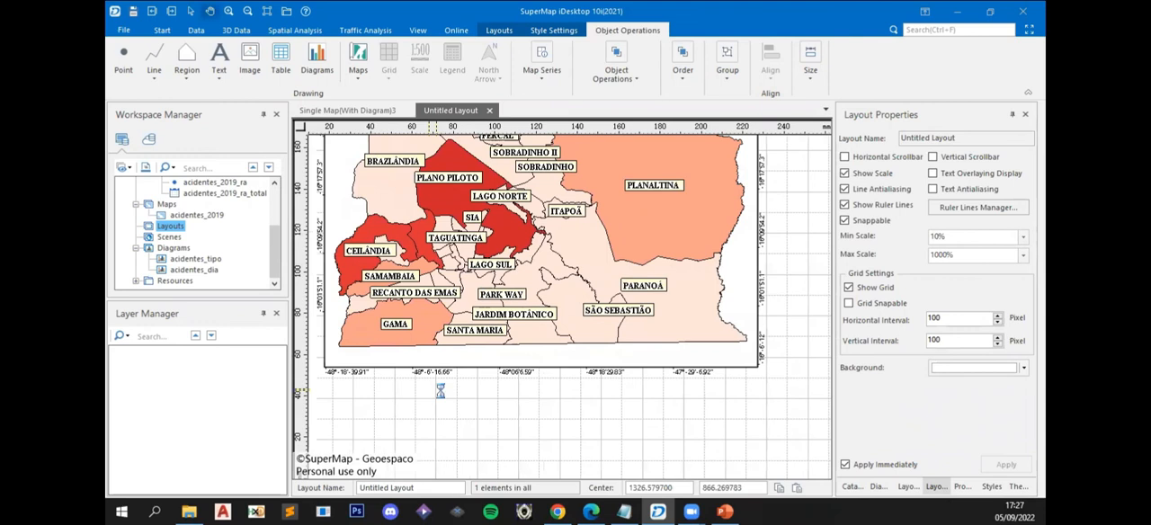
- Check the graticule labels around the lower corner of the map frame and delete the graticule from the map
{"action": "left_click_drag", "start_coordinate": [677, 388], "coordinate": [585, 386]}
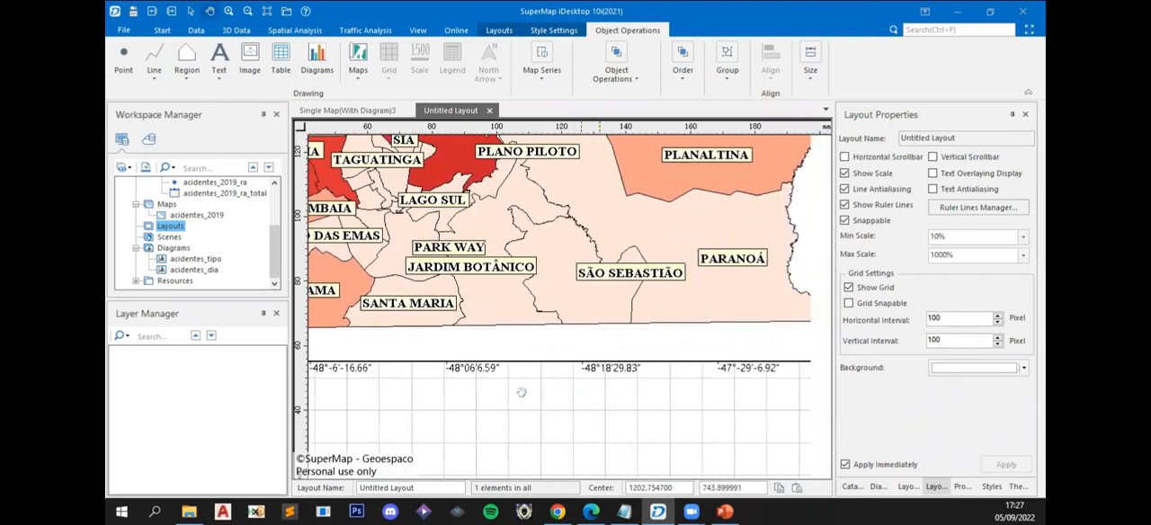
{"action": "left_click_drag", "start_coordinate": [712, 399], "coordinate": [629, 406]}
{"action": "left_click_drag", "start_coordinate": [765, 389], "coordinate": [682, 410]}
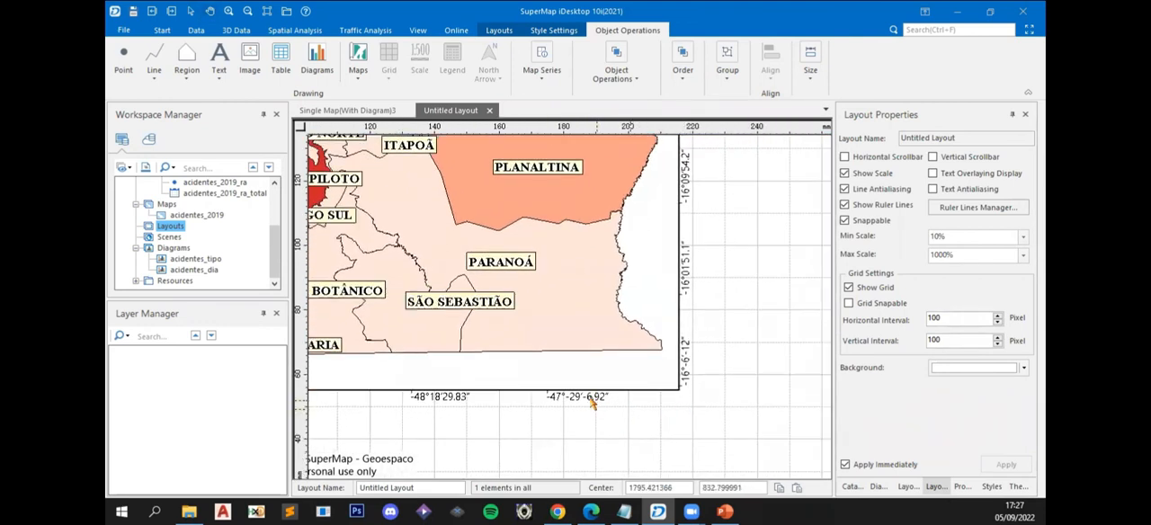
{"action": "left_click", "coordinate": [650, 376]}
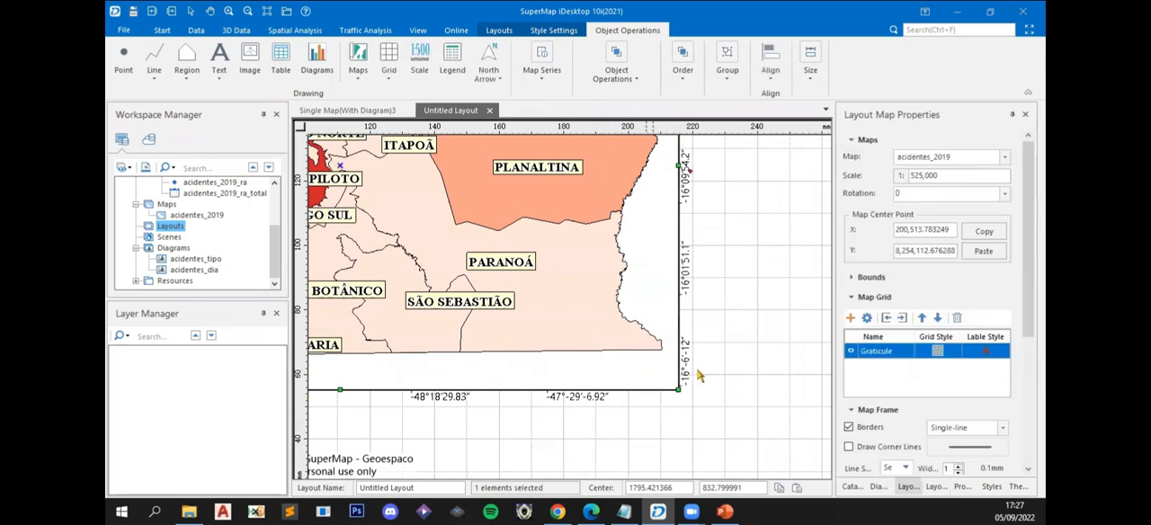
{"action": "scroll", "coordinate": [699, 371], "scroll_direction": "down", "scroll_amount": 3}
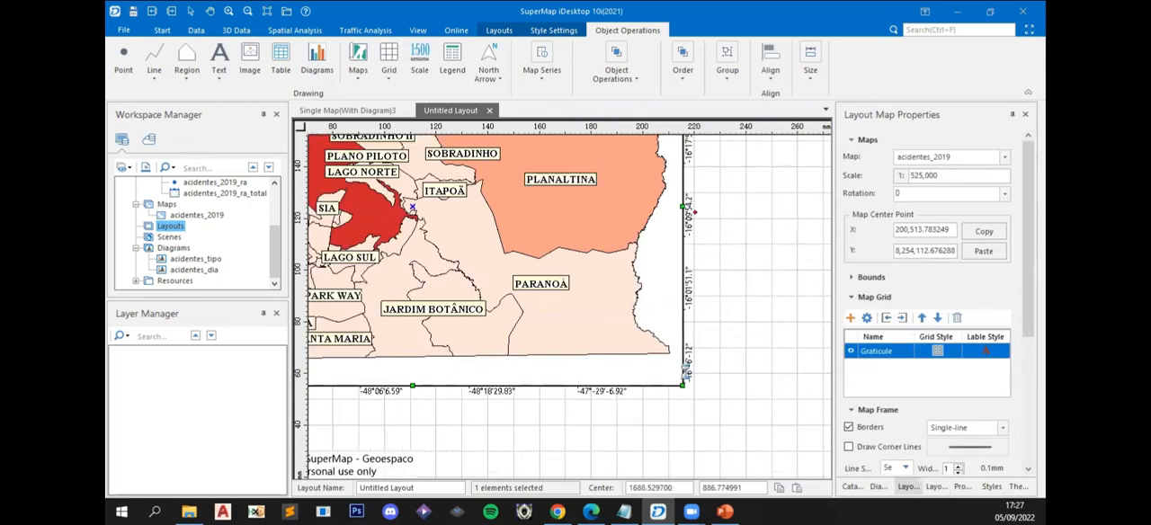
{"action": "left_click_drag", "start_coordinate": [740, 256], "coordinate": [722, 307]}
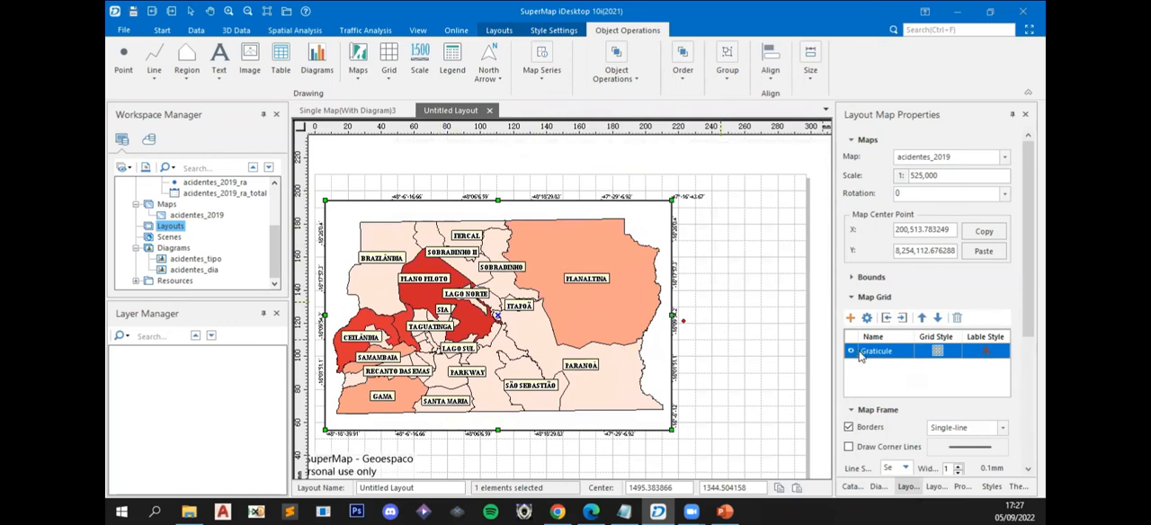
{"action": "left_click", "coordinate": [957, 318]}
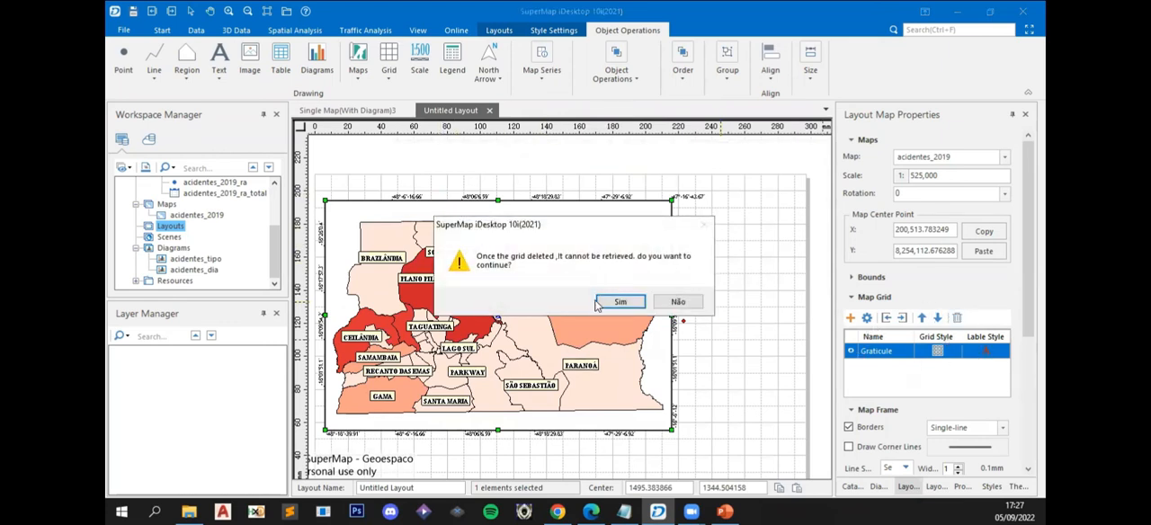
{"action": "left_click", "coordinate": [620, 301]}
{"action": "left_click", "coordinate": [824, 244]}
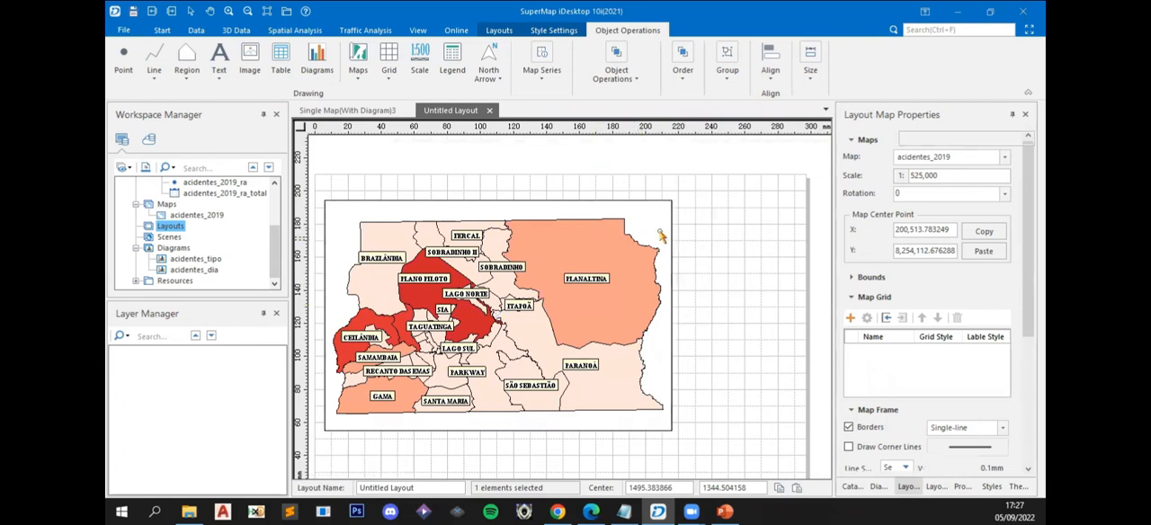
- Add a new graticule to the map frame with 5 rows and 5 columns
{"action": "left_click", "coordinate": [670, 237]}
{"action": "left_click", "coordinate": [849, 319]}
{"action": "left_click", "coordinate": [947, 315]}
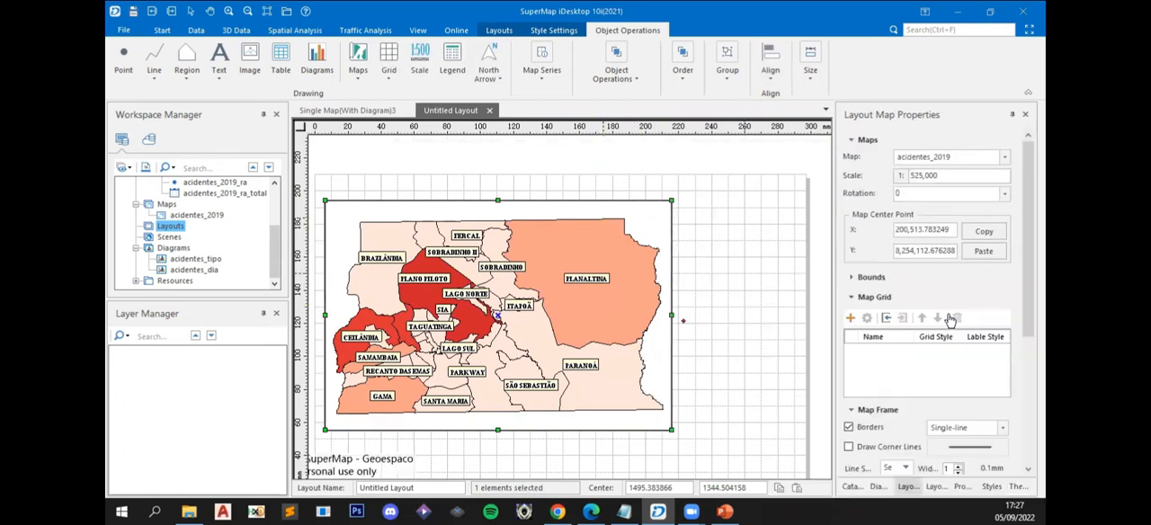
{"action": "double_click", "coordinate": [562, 279]}
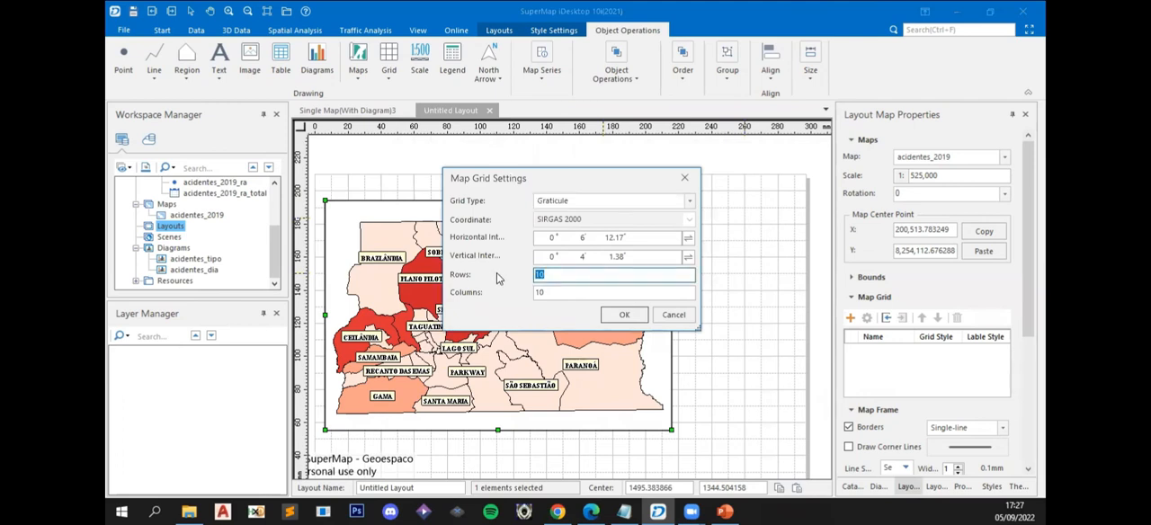
{"action": "key", "text": "Tab"}
{"action": "type", "text": "5"}
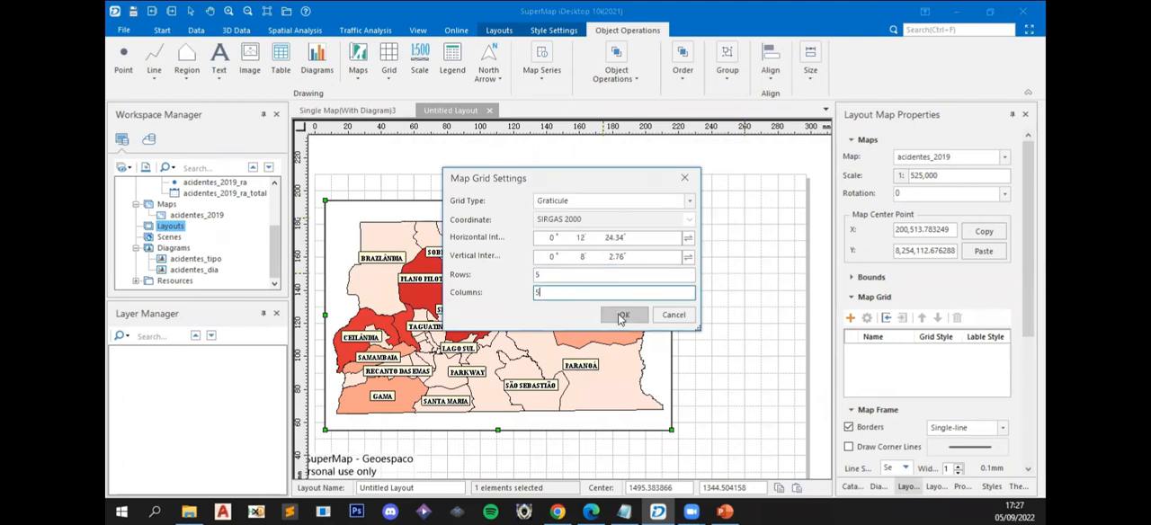
{"action": "key", "text": "Return"}
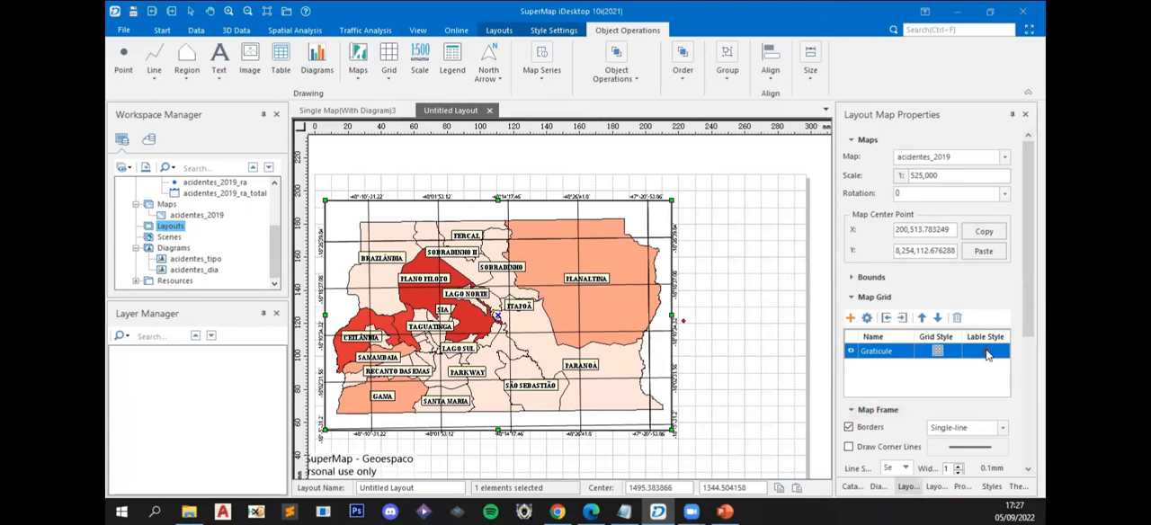
- Set the graticule's grid type to None in its grid style
{"action": "left_click", "coordinate": [935, 352]}
{"action": "left_click", "coordinate": [909, 376]}
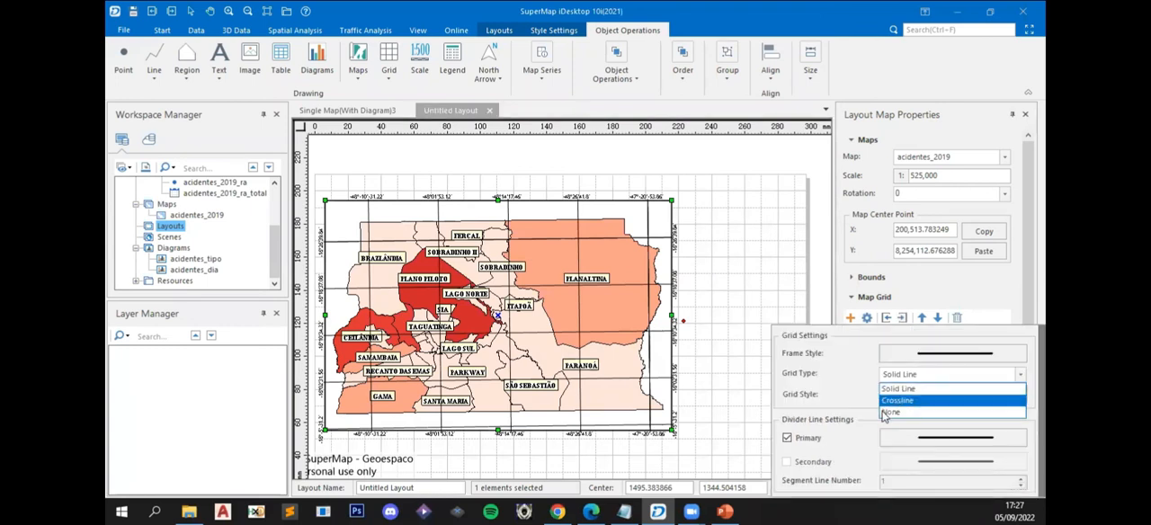
{"action": "left_click", "coordinate": [886, 413]}
{"action": "left_click", "coordinate": [976, 298]}
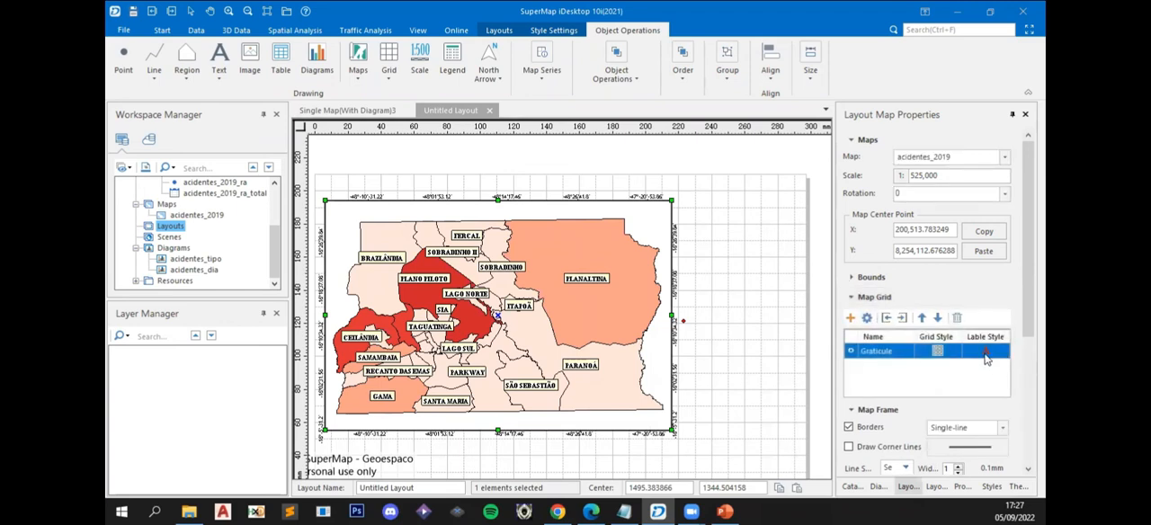
- Set the vertical position of the graticule's around labels to Top and check them along the map frame's edges
{"action": "left_click", "coordinate": [986, 352]}
{"action": "left_click", "coordinate": [977, 255]}
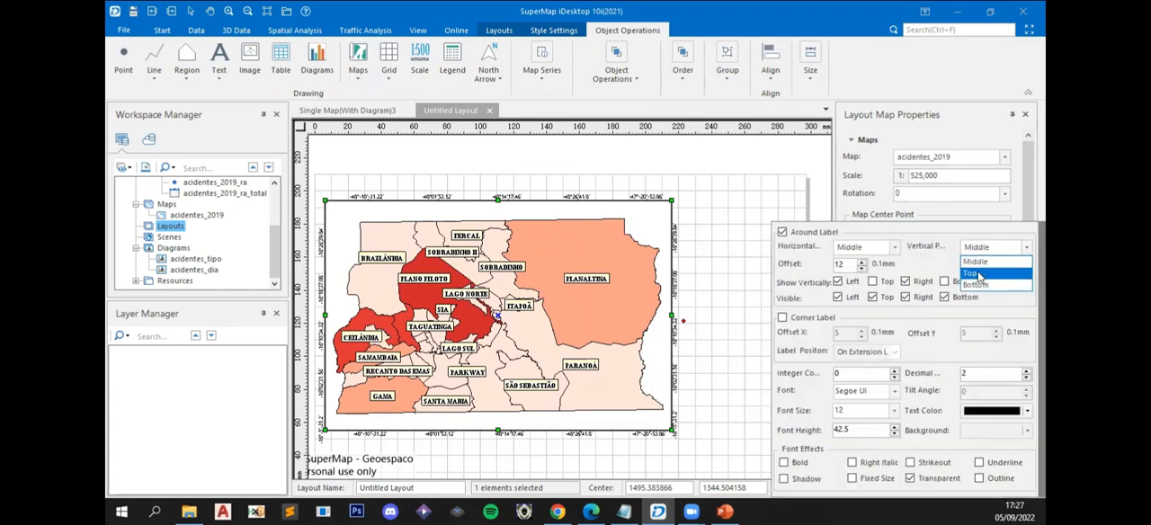
{"action": "left_click", "coordinate": [982, 268]}
{"action": "left_click", "coordinate": [707, 274]}
{"action": "left_click_drag", "start_coordinate": [439, 420], "coordinate": [491, 377]}
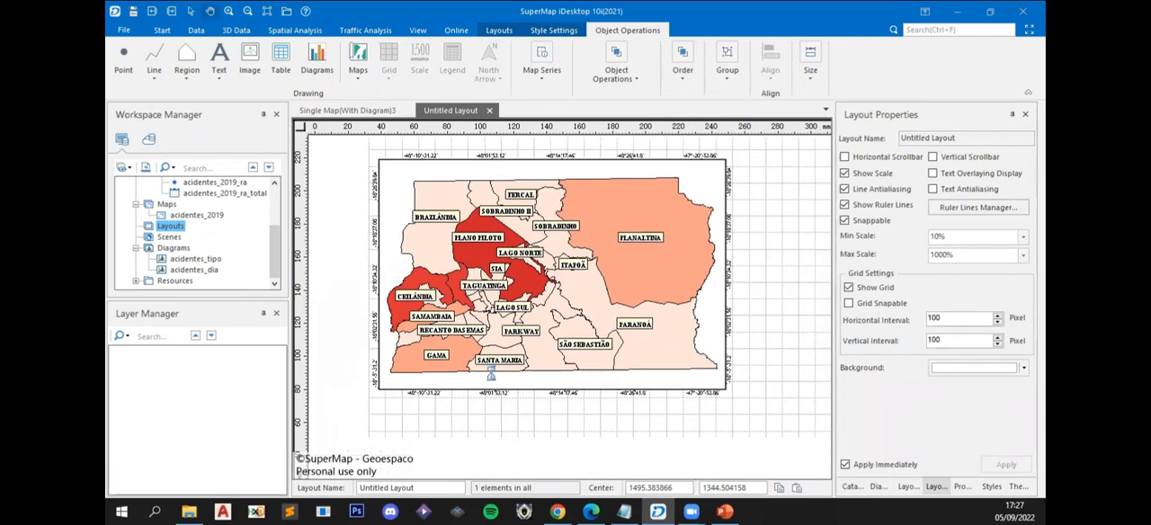
{"action": "scroll", "coordinate": [516, 403], "scroll_direction": "up", "scroll_amount": 1}
{"action": "left_click_drag", "start_coordinate": [641, 390], "coordinate": [580, 400]}
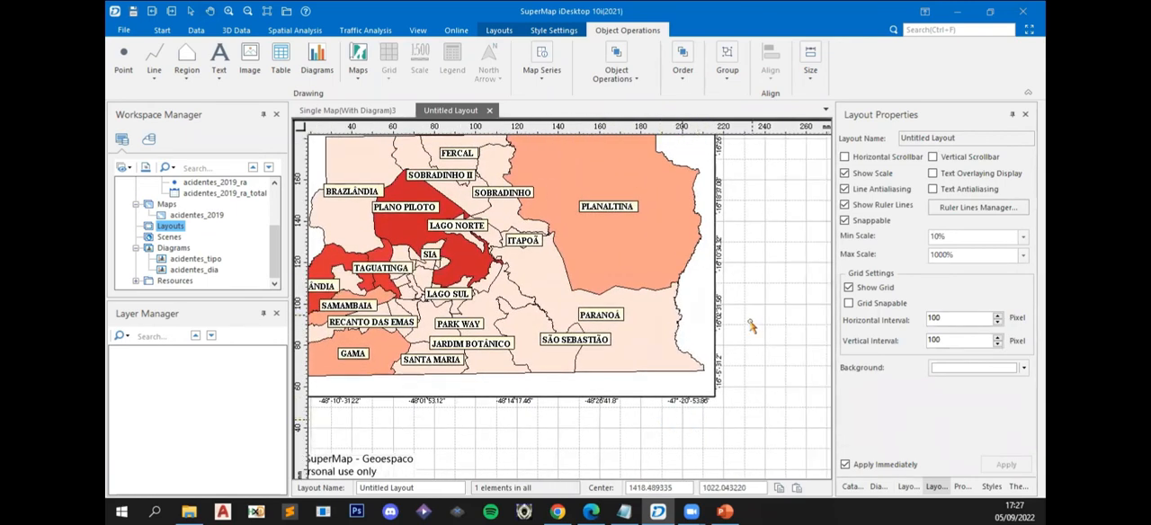
{"action": "scroll", "coordinate": [608, 395], "scroll_direction": "down", "scroll_amount": 1}
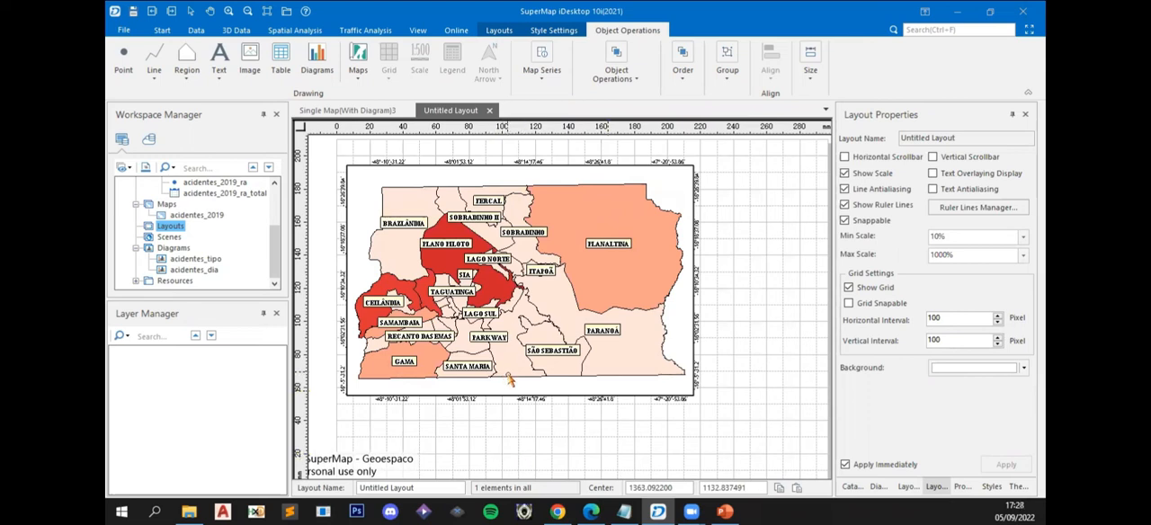
- Insert the picture acidentes_dia.png near the page's lower edge, under the map, keeping its original size
{"action": "scroll", "coordinate": [510, 380], "scroll_direction": "down", "scroll_amount": 1}
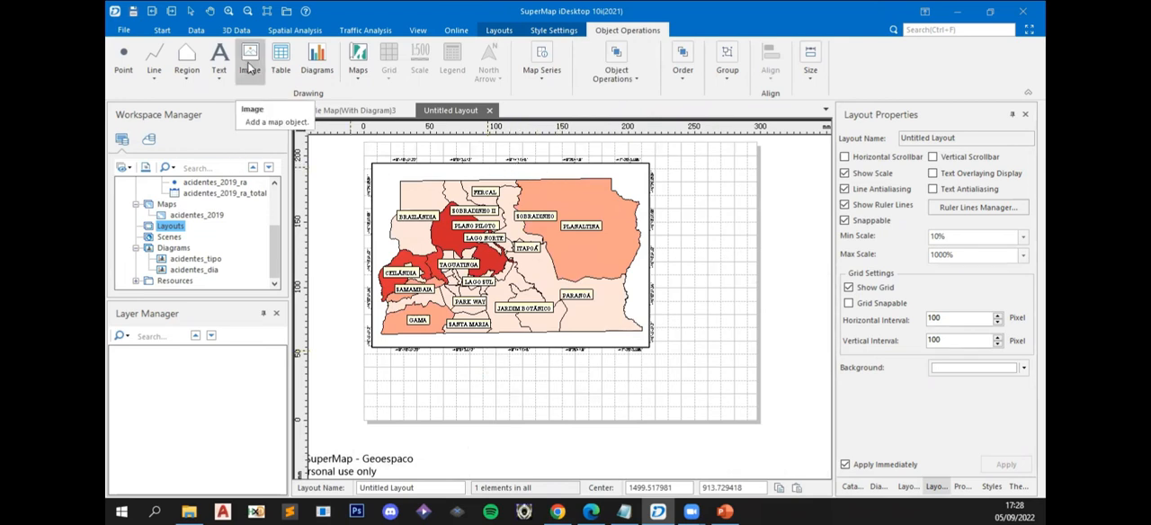
{"action": "left_click", "coordinate": [249, 69]}
{"action": "left_click_drag", "start_coordinate": [373, 359], "coordinate": [495, 415]}
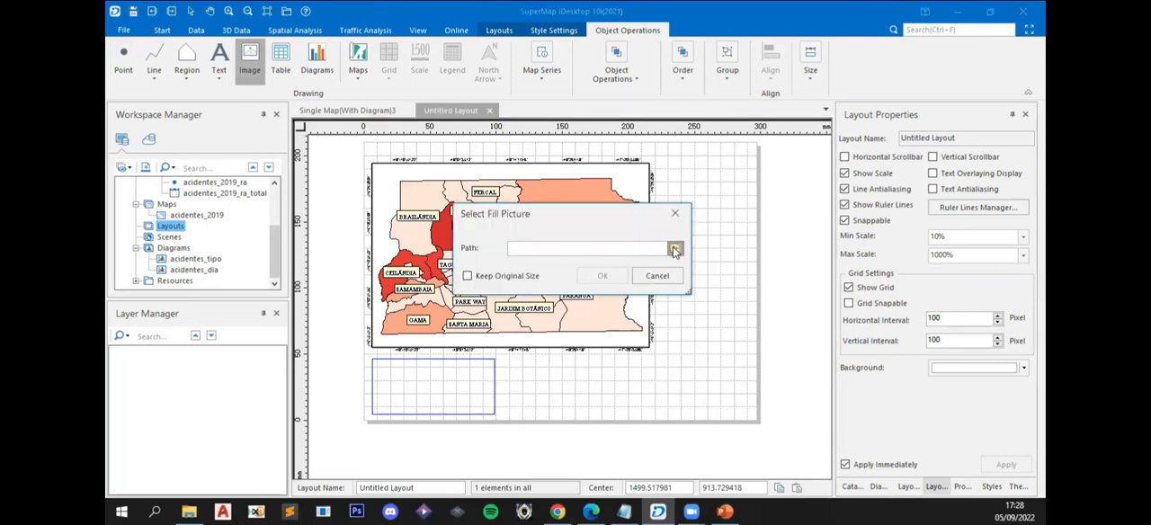
{"action": "left_click", "coordinate": [675, 250]}
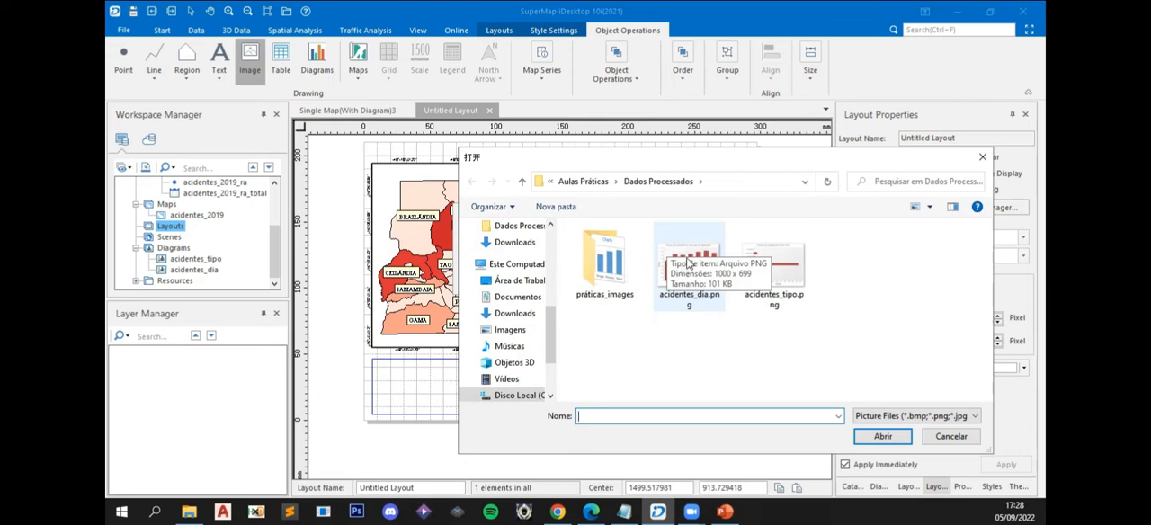
{"action": "left_click", "coordinate": [688, 263]}
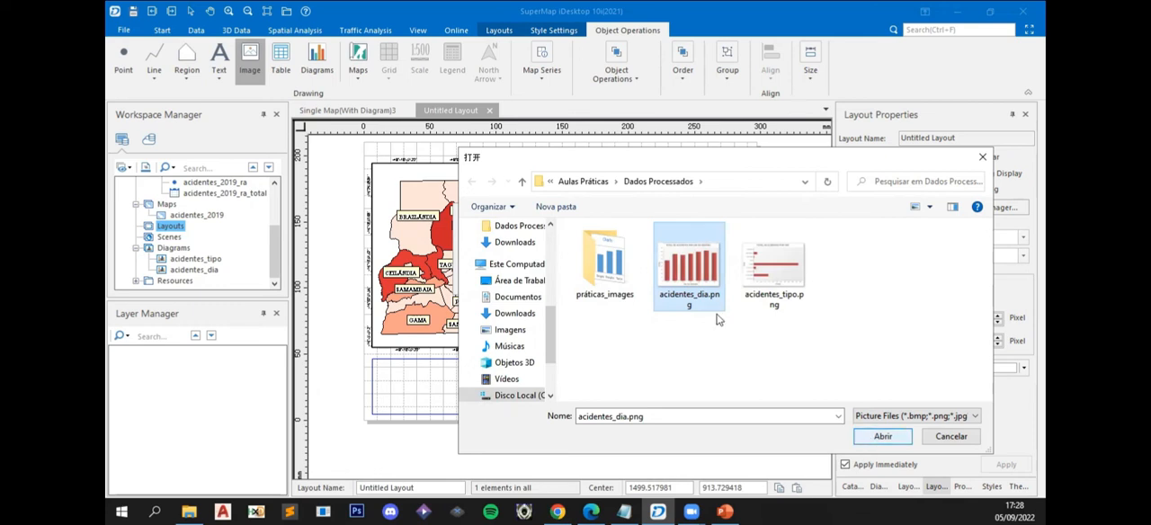
{"action": "left_click", "coordinate": [884, 440]}
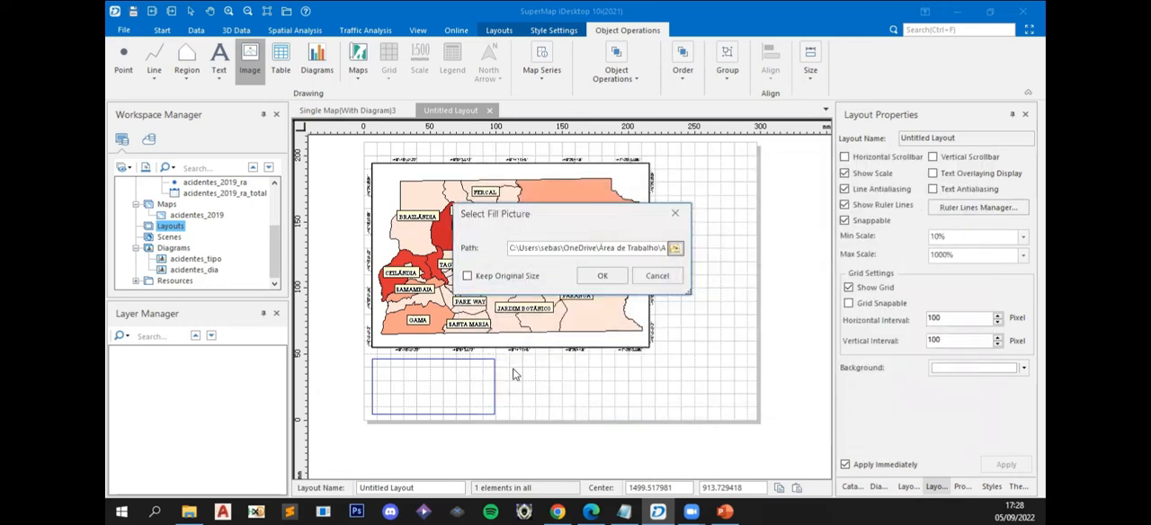
{"action": "left_click", "coordinate": [467, 277]}
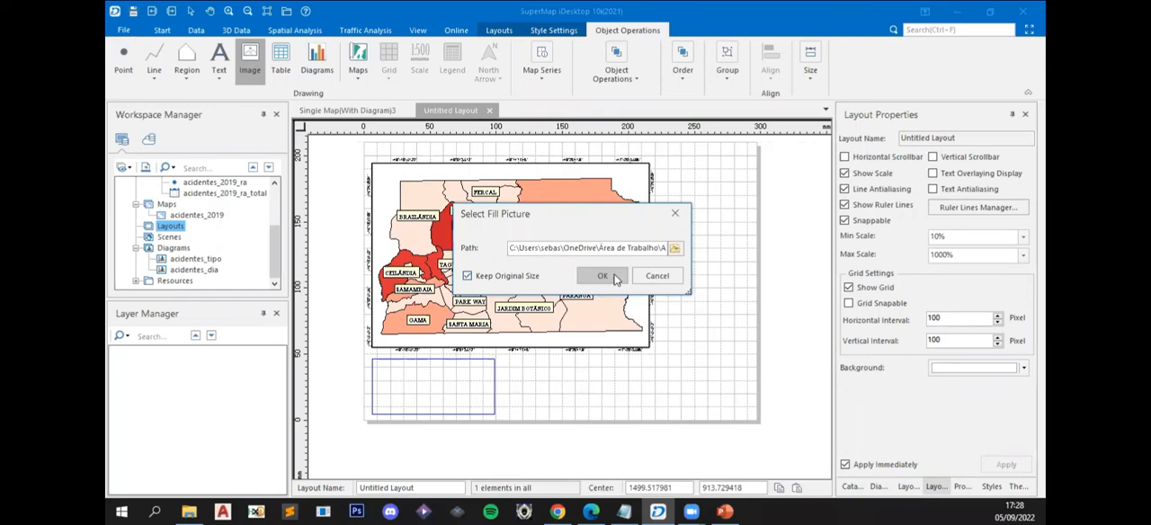
{"action": "left_click", "coordinate": [603, 276]}
{"action": "left_click", "coordinate": [457, 382]}
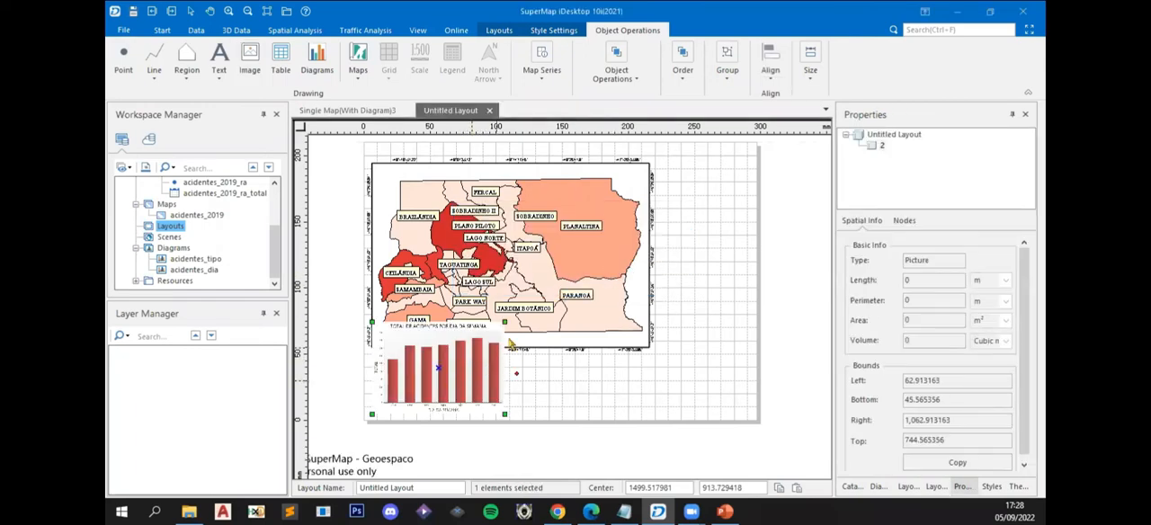
- Shorten the map frame by raising its lower edge to make room for the chart picture
{"action": "left_click", "coordinate": [617, 392]}
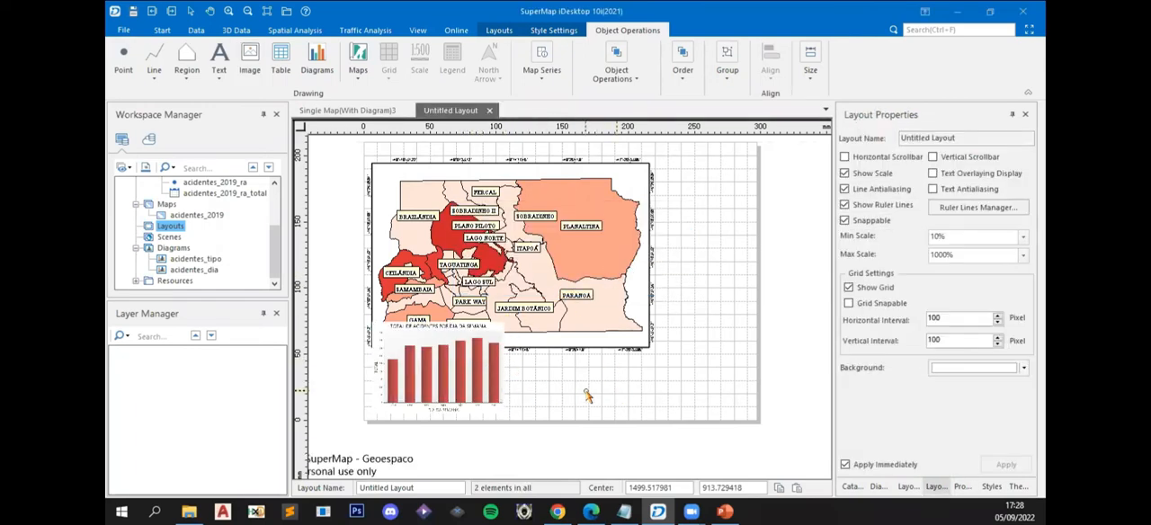
{"action": "scroll", "coordinate": [588, 369], "scroll_direction": "down", "scroll_amount": 1}
{"action": "left_click", "coordinate": [460, 339]}
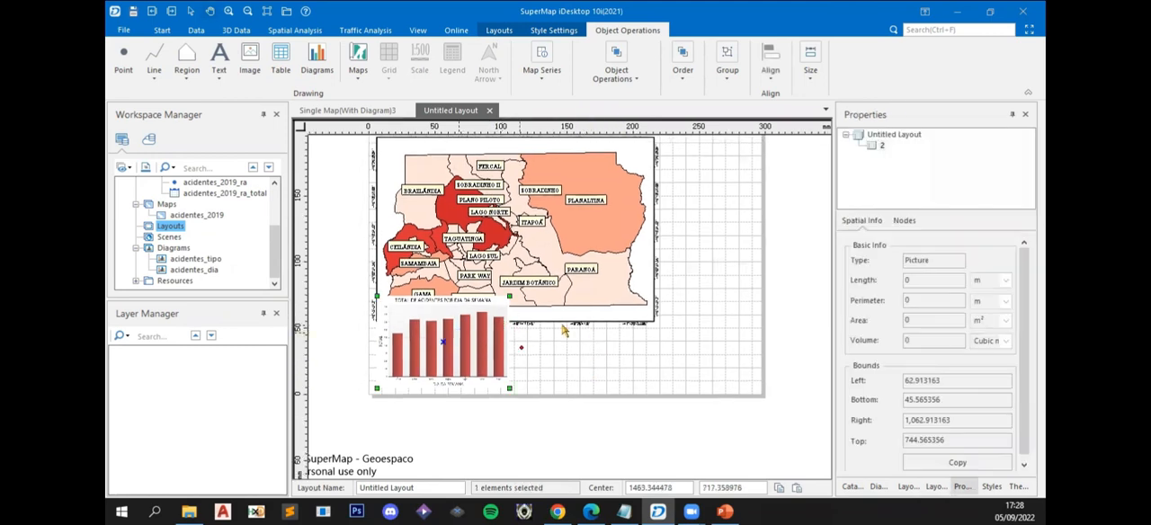
{"action": "left_click", "coordinate": [583, 303]}
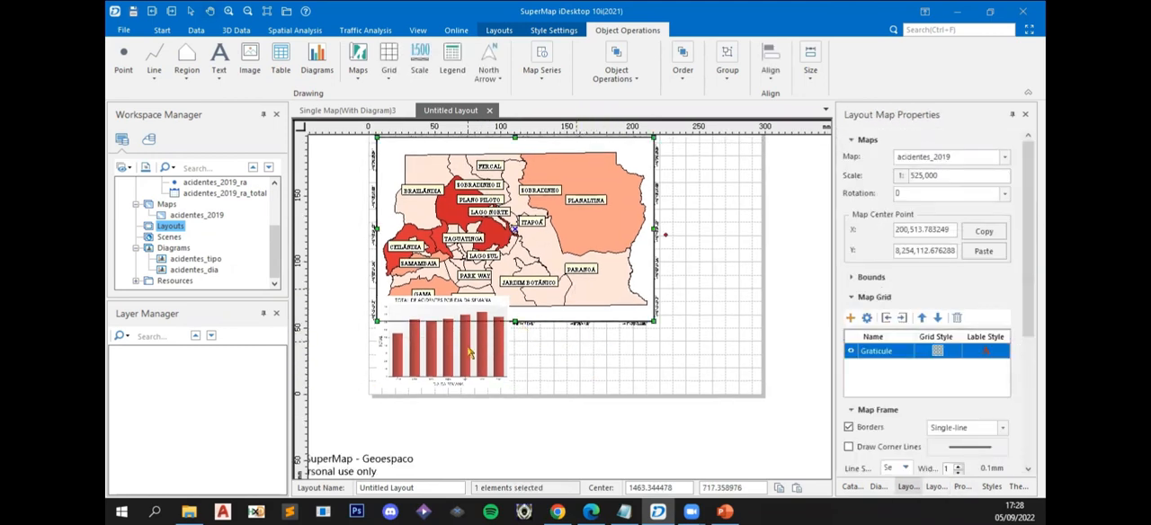
{"action": "left_click_drag", "start_coordinate": [513, 320], "coordinate": [514, 300]}
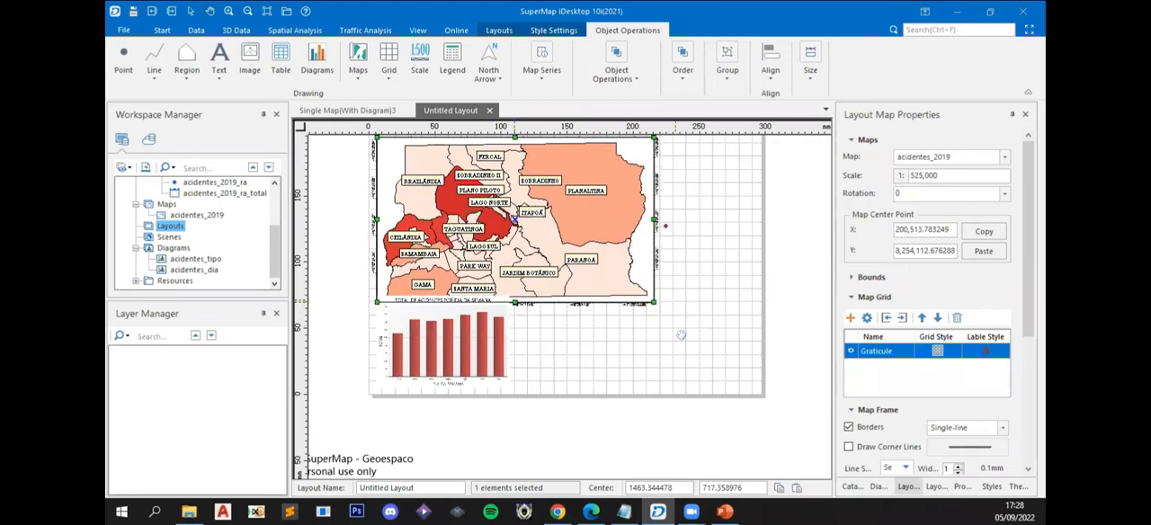
- Nudge the map frame upward and lower its upper edge slightly to keep the coordinate labels on the page
{"action": "left_click_drag", "start_coordinate": [516, 143], "coordinate": [529, 196]}
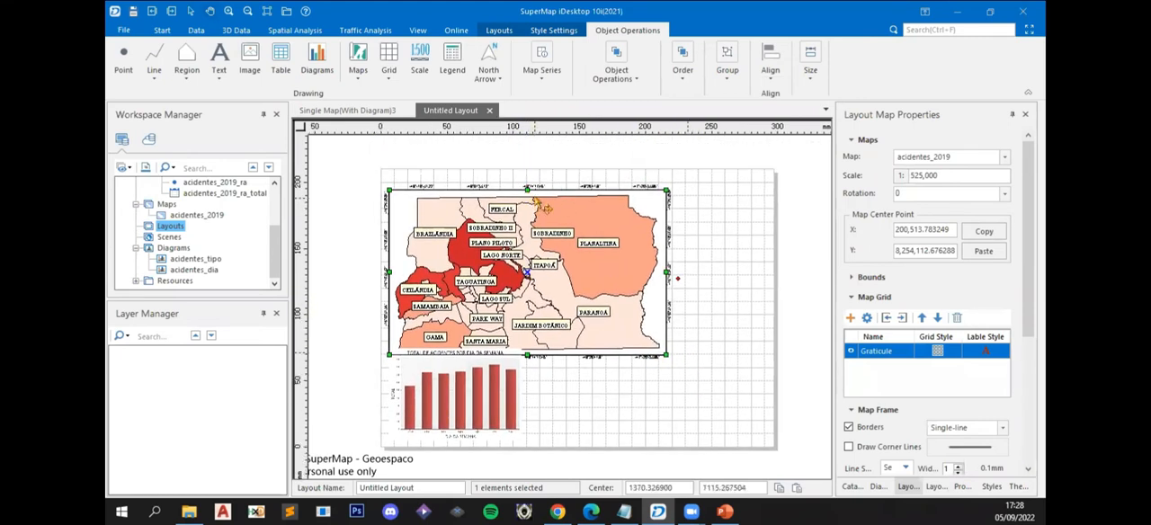
{"action": "key", "text": "Up"}
{"action": "key", "text": "Up"}
{"action": "key", "text": "Up"}
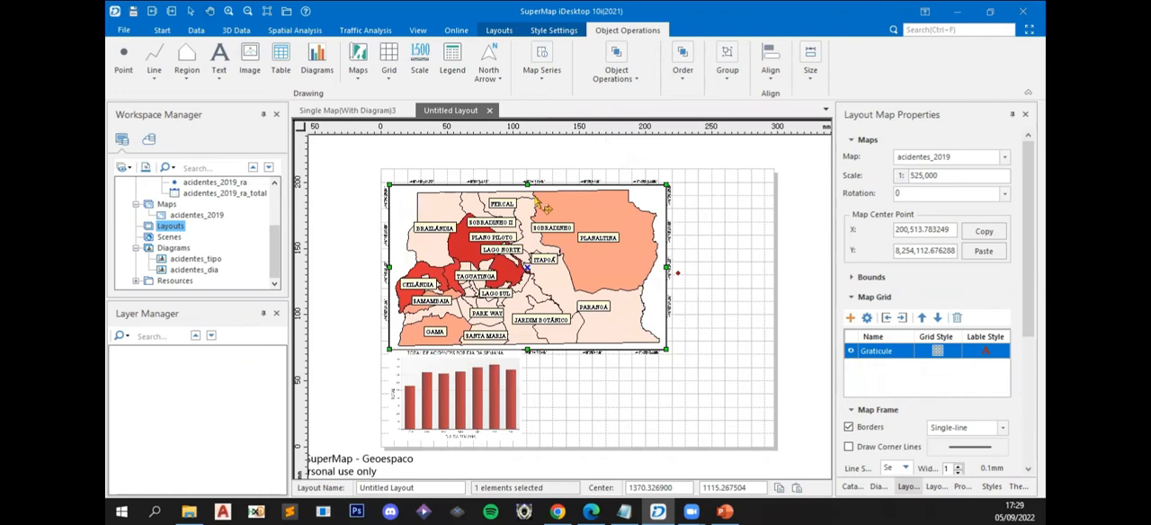
{"action": "left_click_drag", "start_coordinate": [527, 185], "coordinate": [525, 187]}
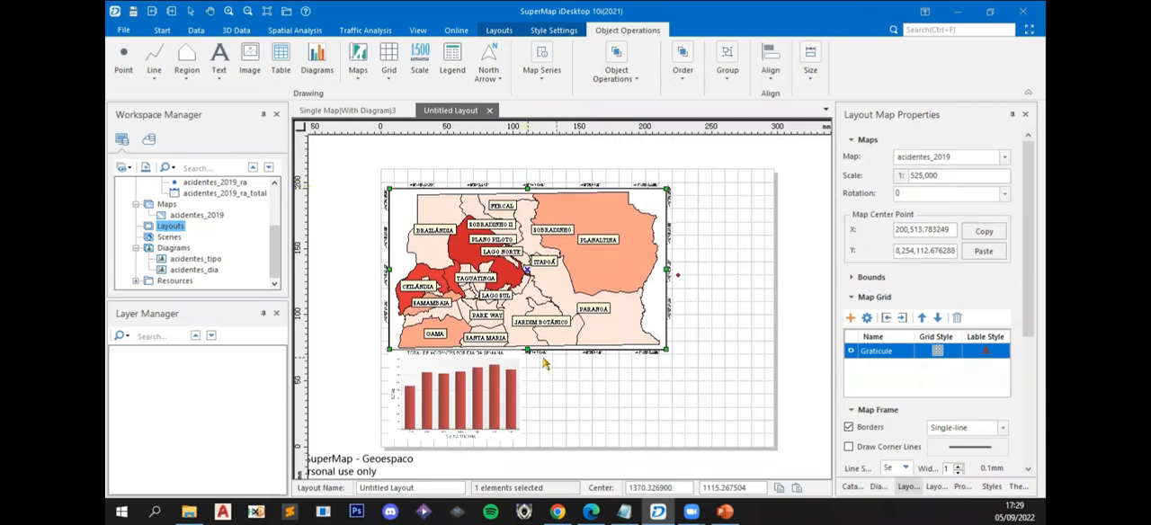
- Move the chart picture clear of the map frame's lower edge and shrink it slightly from its upper corners
{"action": "left_click", "coordinate": [497, 396]}
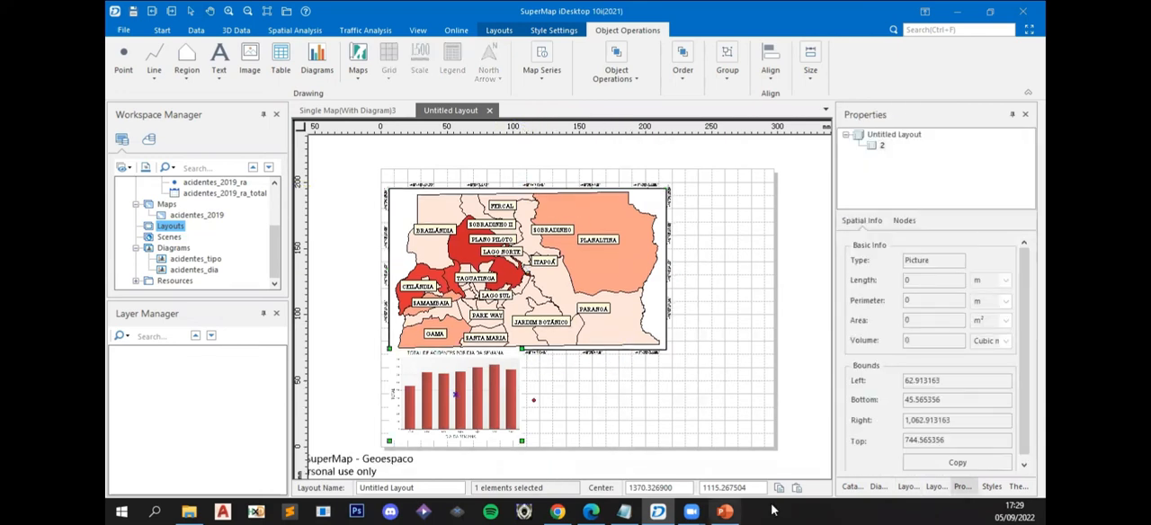
{"action": "key", "text": "Down"}
{"action": "key", "text": "Down"}
{"action": "key", "text": "Down"}
{"action": "key", "text": "Down"}
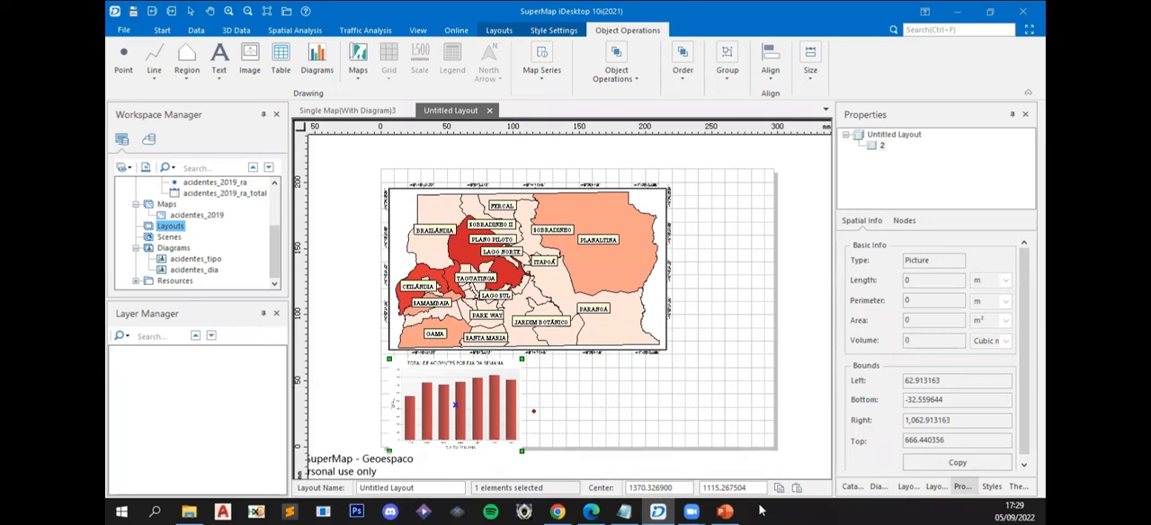
{"action": "key", "text": "Up"}
{"action": "key", "text": "Up"}
{"action": "left_click_drag", "start_coordinate": [389, 355], "coordinate": [400, 357]}
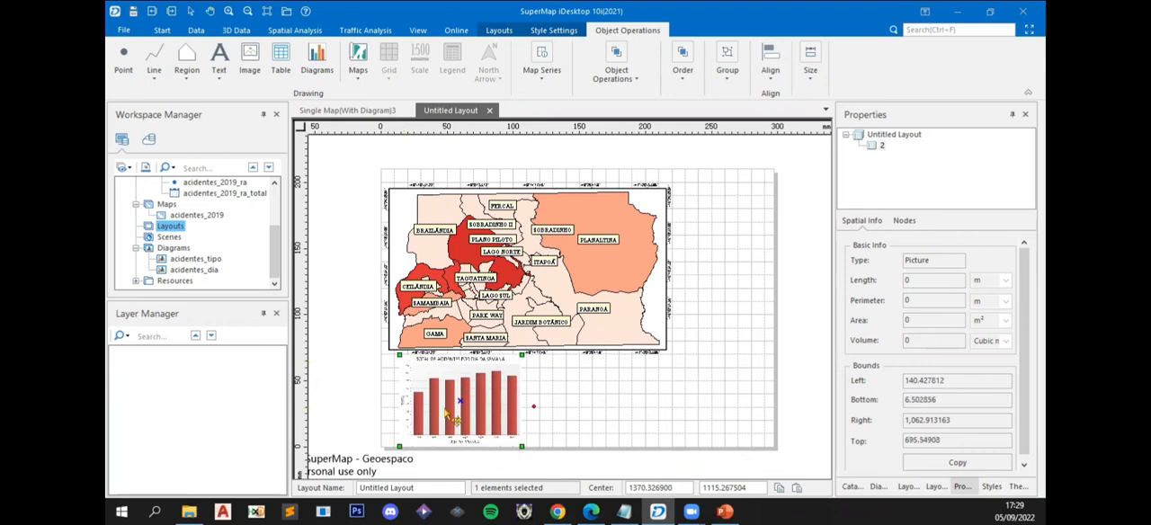
{"action": "left_click_drag", "start_coordinate": [522, 357], "coordinate": [513, 359]}
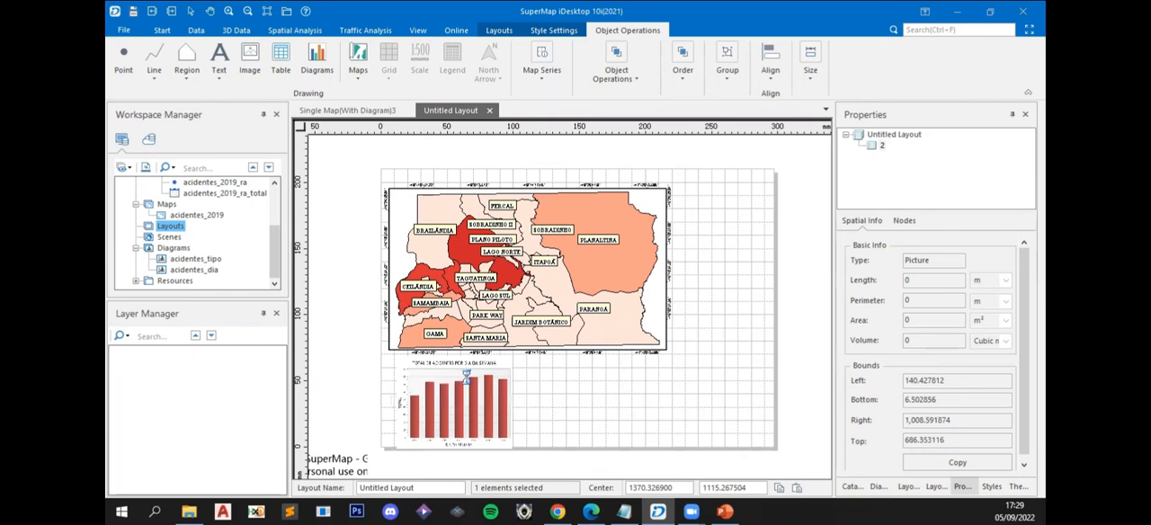
- Nudge the weekday chart picture slightly up and to the left beneath the map frame
{"action": "left_click", "coordinate": [628, 392]}
{"action": "scroll", "coordinate": [433, 429], "scroll_direction": "up", "scroll_amount": 2}
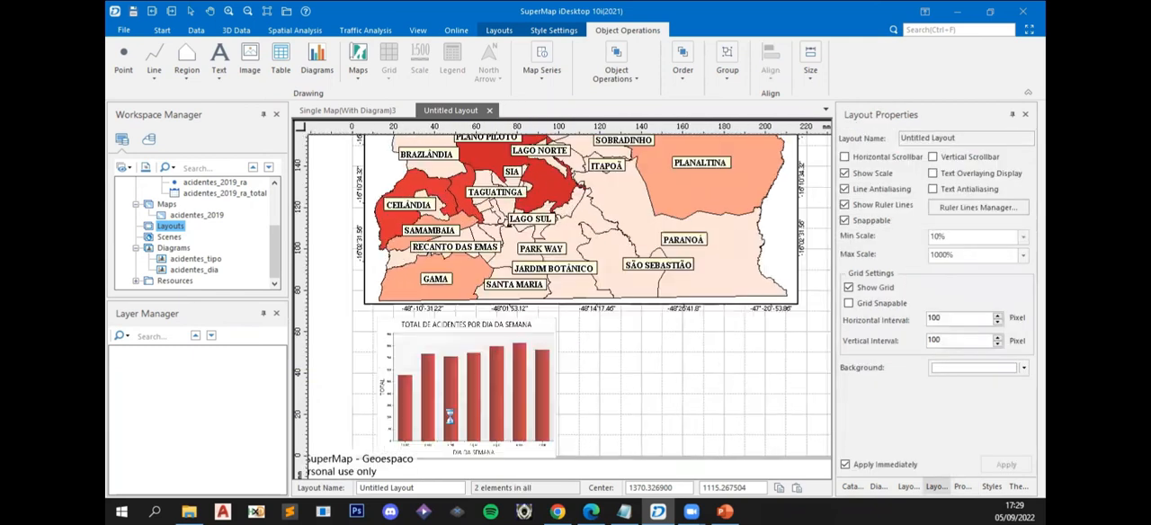
{"action": "left_click", "coordinate": [456, 280]}
{"action": "key", "text": "Up"}
{"action": "key", "text": "Left"}
{"action": "key", "text": "Left"}
{"action": "key", "text": "Left"}
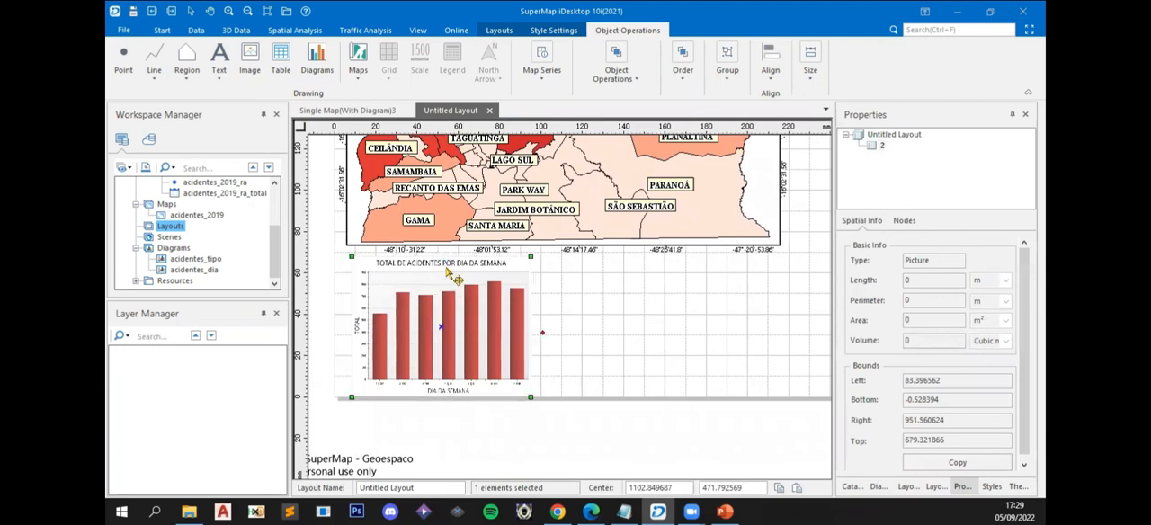
{"action": "left_click", "coordinate": [600, 328]}
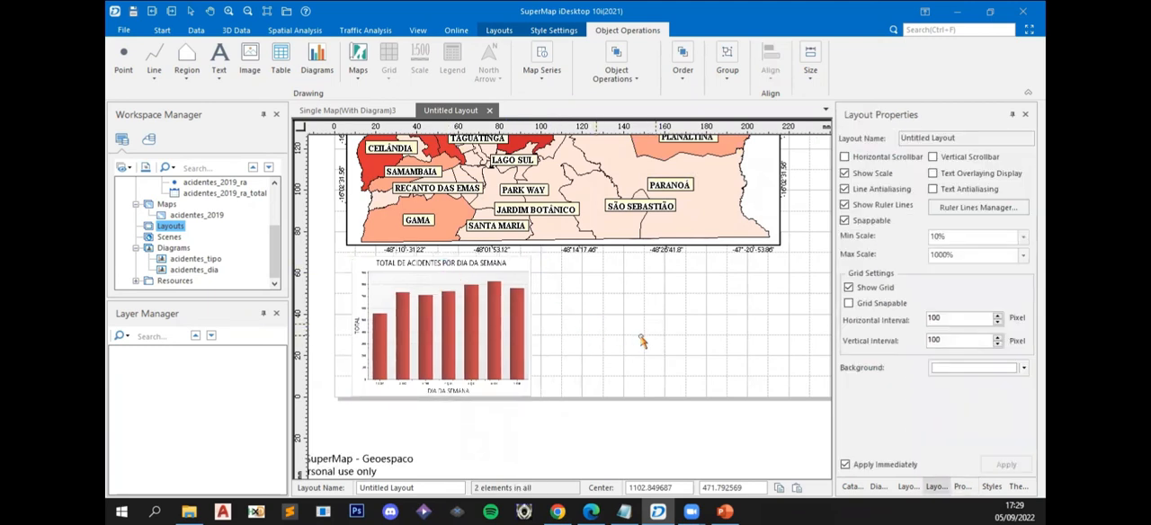
- Reduce the weekday chart picture slightly from its upper-right corner and shift it up a little, off the page's lower edge
{"action": "left_click", "coordinate": [396, 267]}
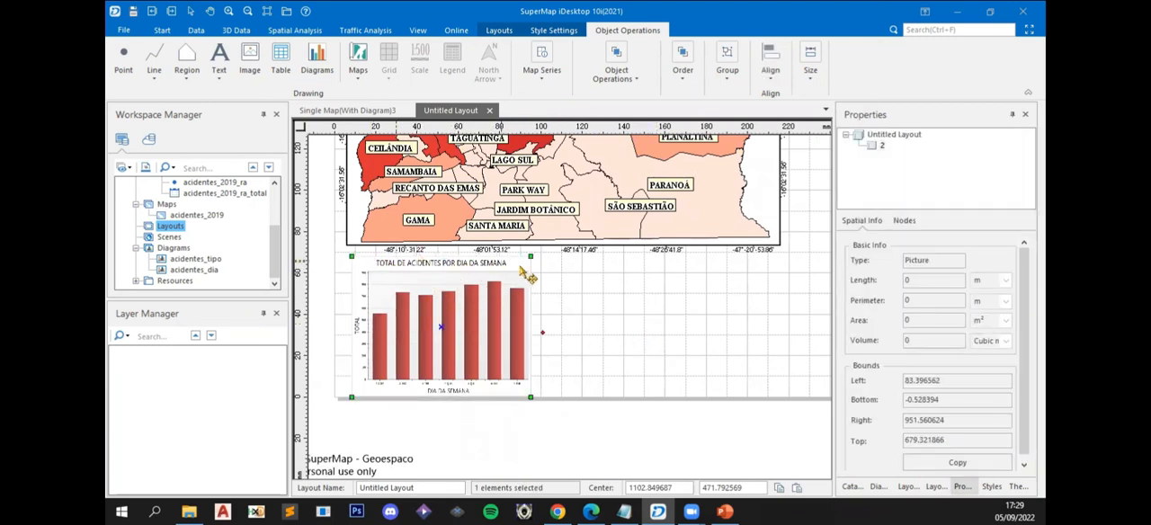
{"action": "left_click_drag", "start_coordinate": [532, 257], "coordinate": [532, 261]}
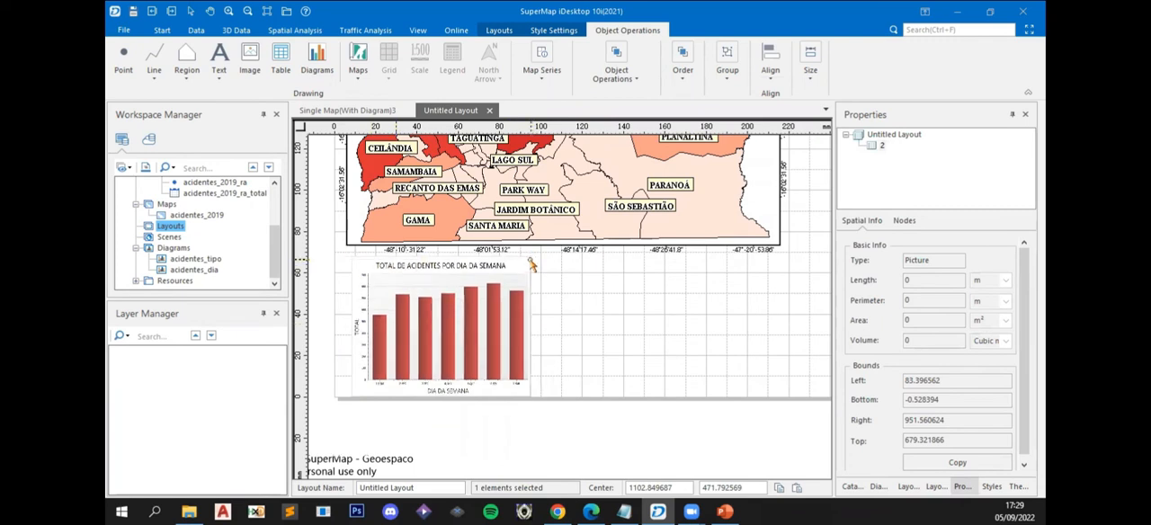
{"action": "left_click", "coordinate": [567, 299]}
{"action": "left_click", "coordinate": [475, 280]}
{"action": "left_click_drag", "start_coordinate": [474, 280], "coordinate": [474, 277]}
{"action": "left_click", "coordinate": [662, 324]}
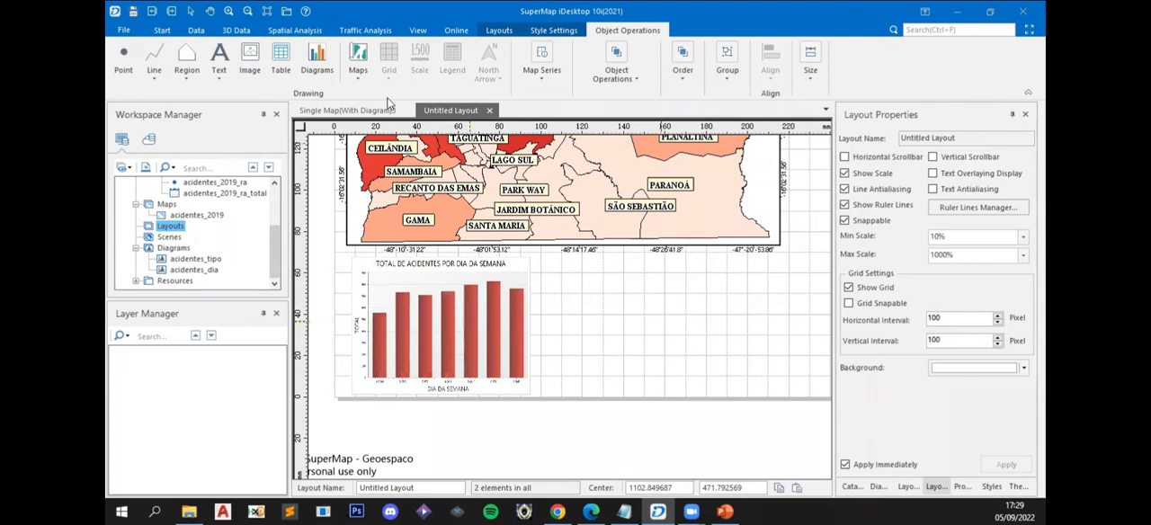
- Insert the picture acidentes_tipo.png beside the weekday chart, under the map, keeping its original size
{"action": "left_click", "coordinate": [249, 58]}
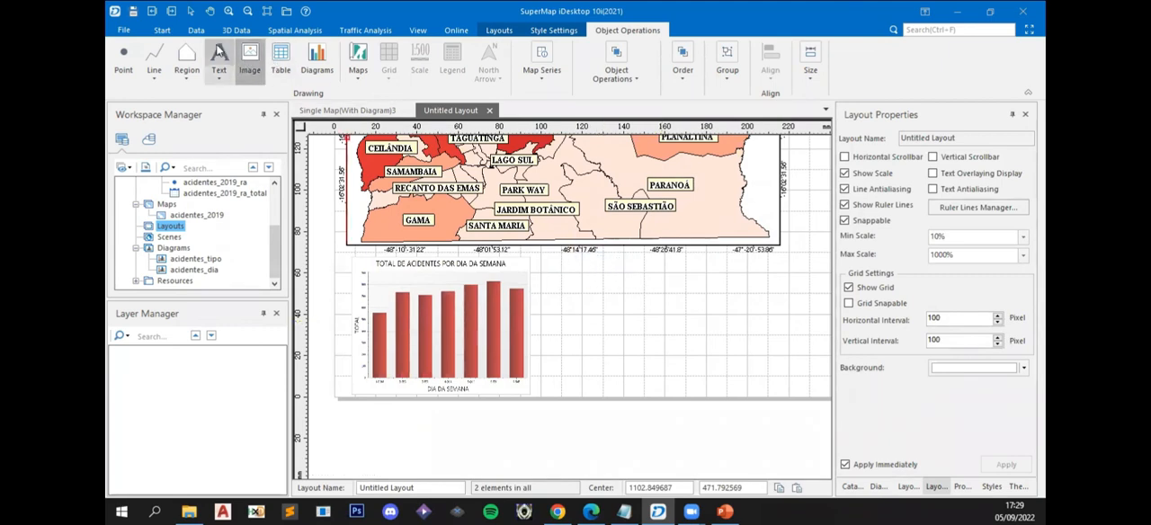
{"action": "left_click_drag", "start_coordinate": [543, 260], "coordinate": [771, 384]}
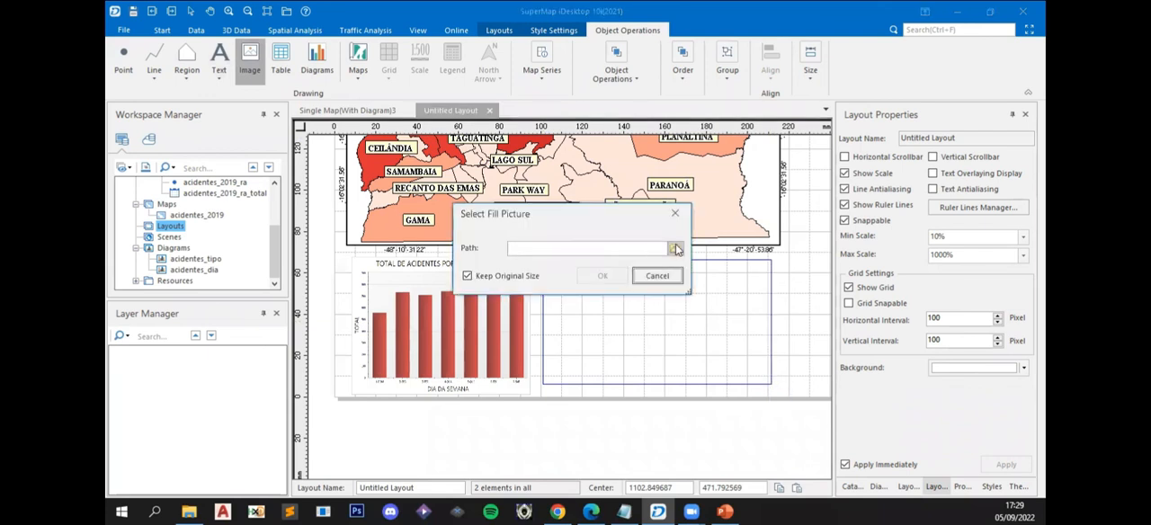
{"action": "left_click", "coordinate": [676, 249]}
{"action": "left_click", "coordinate": [773, 266]}
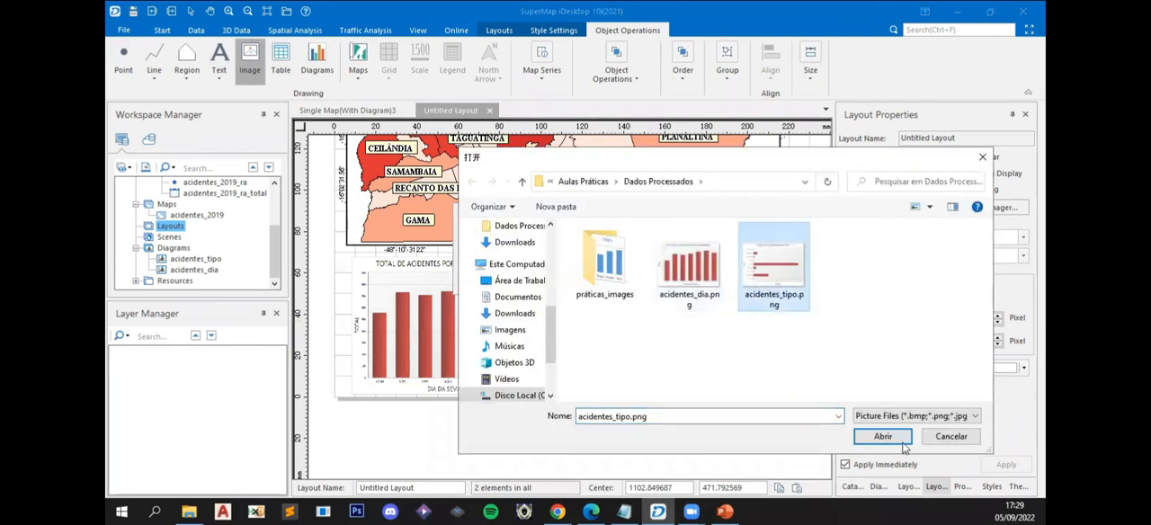
{"action": "left_click", "coordinate": [884, 438]}
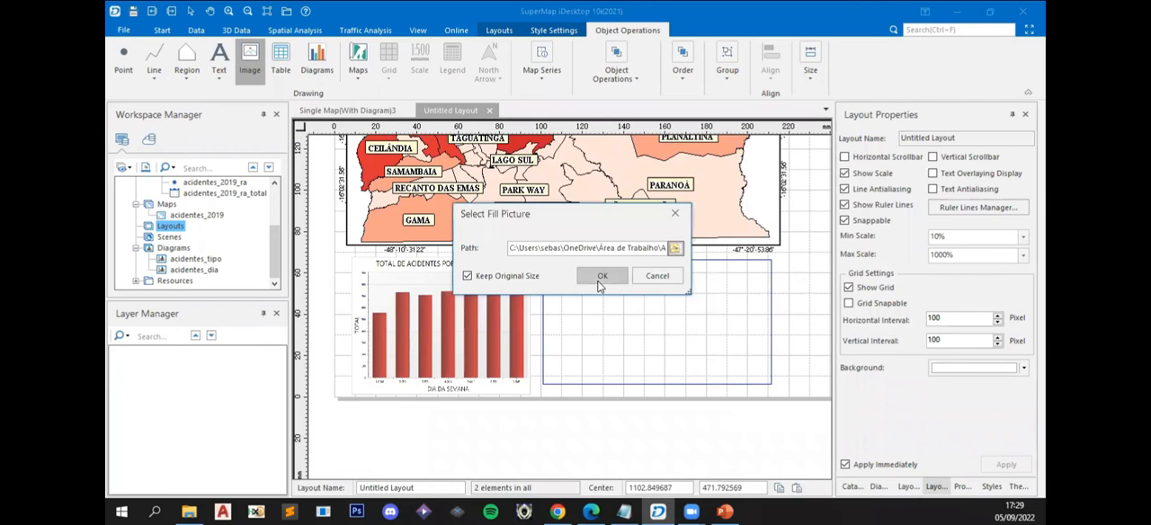
{"action": "left_click", "coordinate": [601, 276]}
- Resize the accident-type chart picture to fit under the map and space it to the right of the weekday chart
{"action": "left_click_drag", "start_coordinate": [635, 349], "coordinate": [635, 356]}
{"action": "left_click_drag", "start_coordinate": [666, 258], "coordinate": [599, 312]}
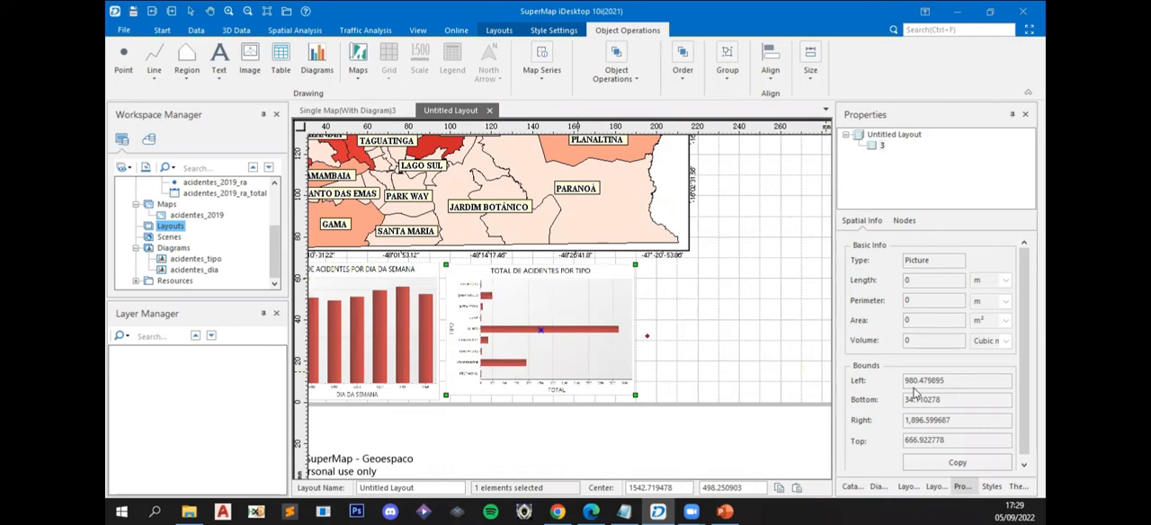
{"action": "key", "text": "Right"}
{"action": "key", "text": "Right"}
{"action": "key", "text": "Right"}
{"action": "key", "text": "Right"}
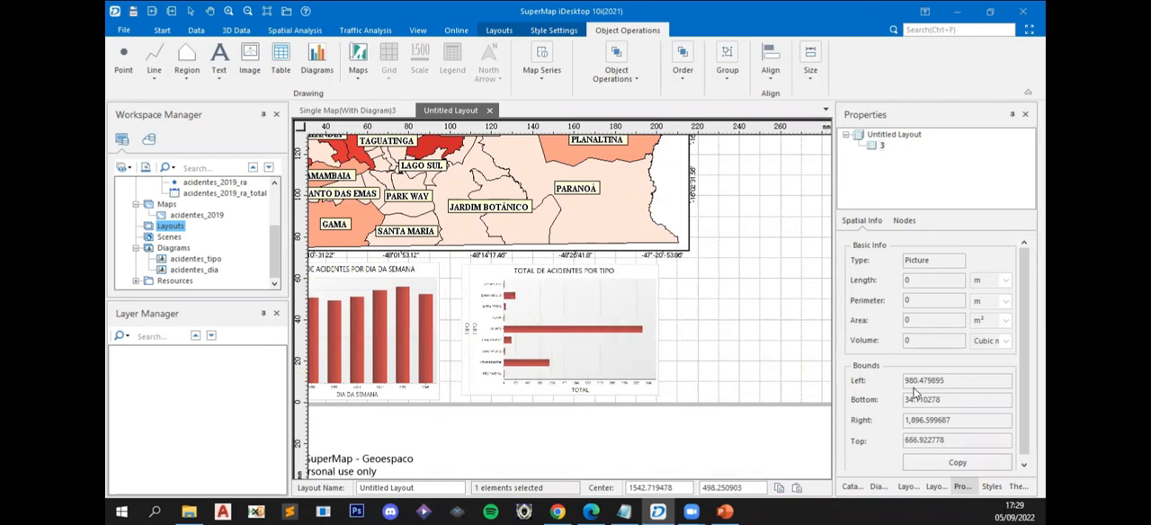
{"action": "key", "text": "Right"}
{"action": "key", "text": "Right"}
{"action": "left_click_drag", "start_coordinate": [662, 396], "coordinate": [665, 404]}
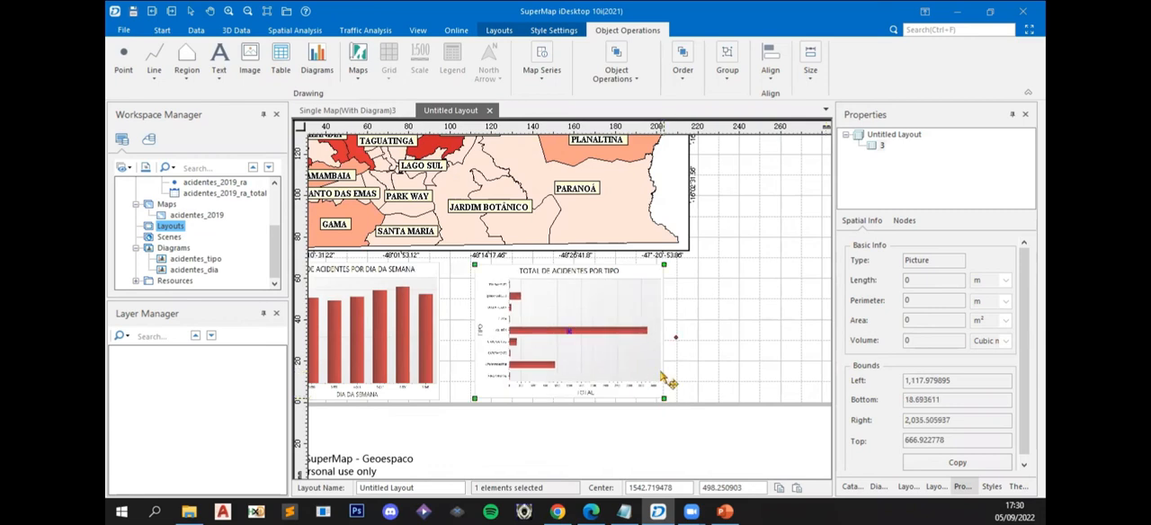
{"action": "left_click", "coordinate": [730, 340]}
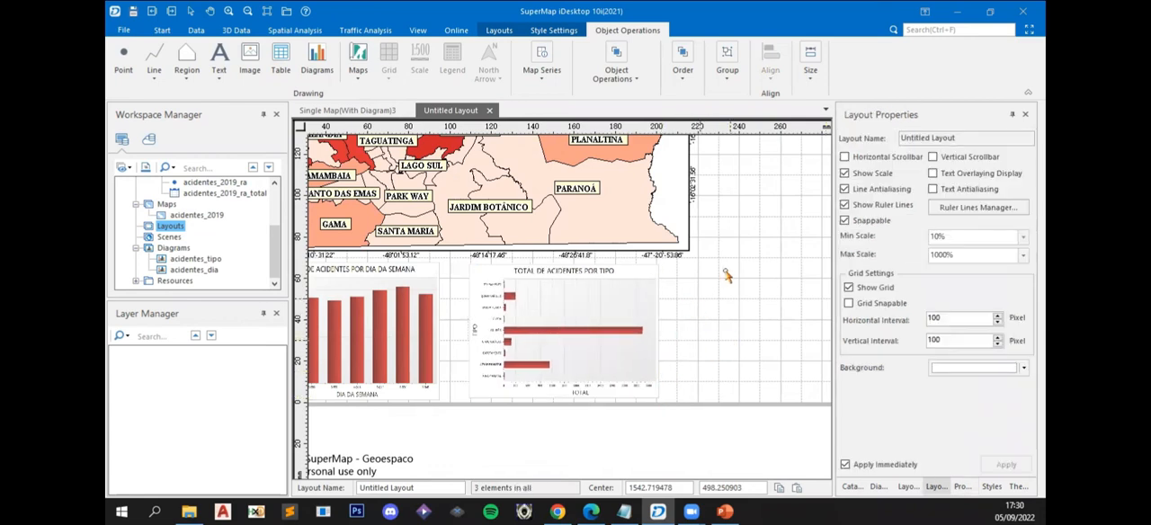
- Start exporting the layout to a picture and set the export location to the desktop folder (Área de Trabalho)
{"action": "scroll", "coordinate": [564, 296], "scroll_direction": "down", "scroll_amount": 4}
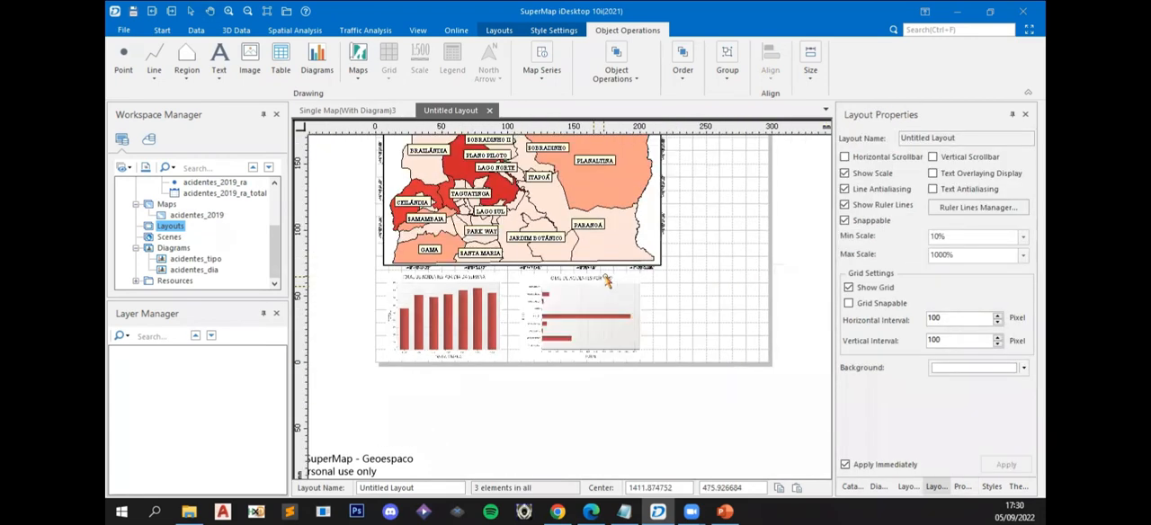
{"action": "left_click_drag", "start_coordinate": [546, 292], "coordinate": [525, 347]}
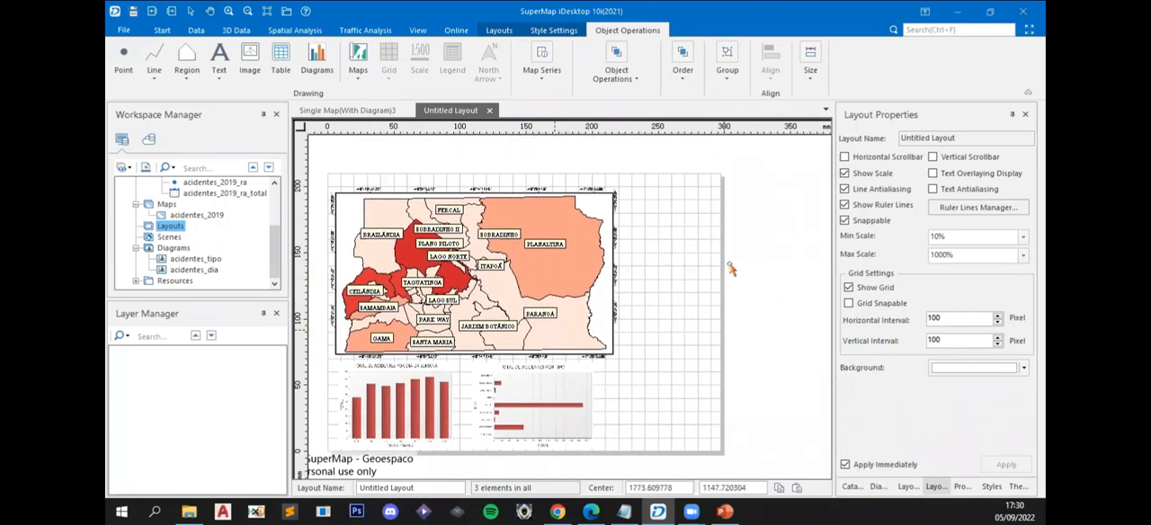
{"action": "left_click", "coordinate": [500, 31]}
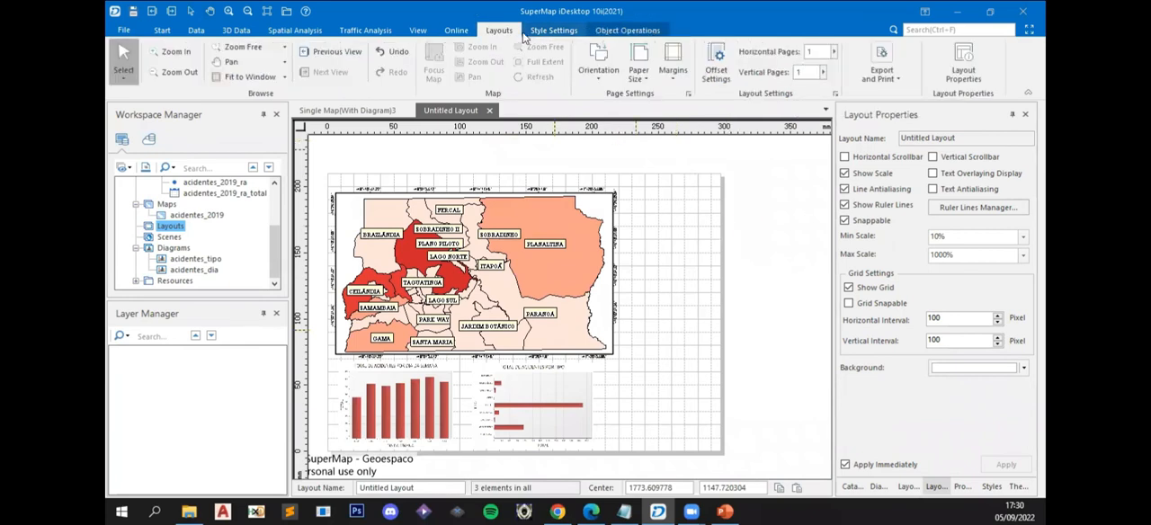
{"action": "left_click", "coordinate": [873, 76]}
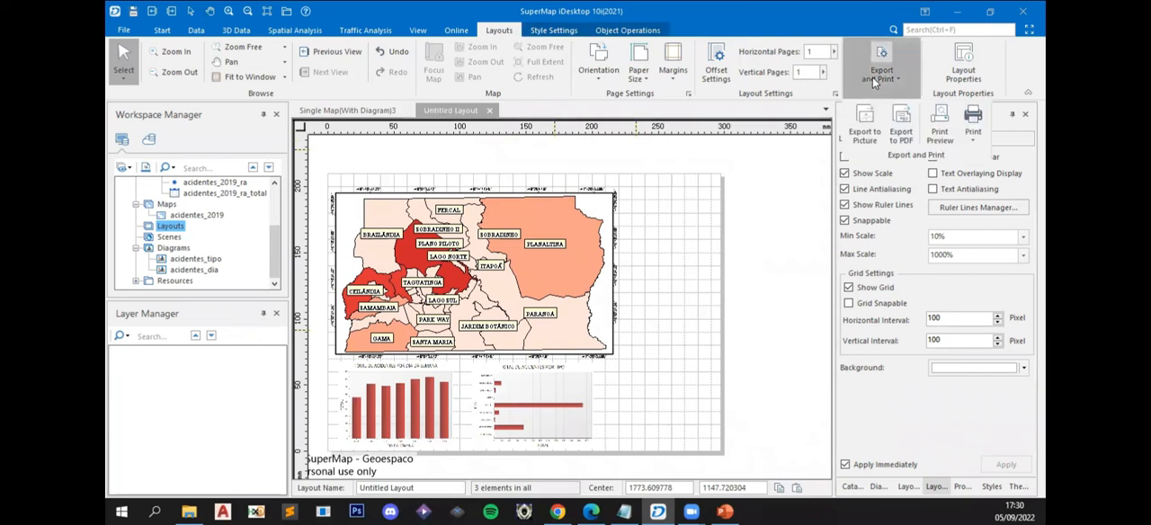
{"action": "left_click", "coordinate": [865, 121]}
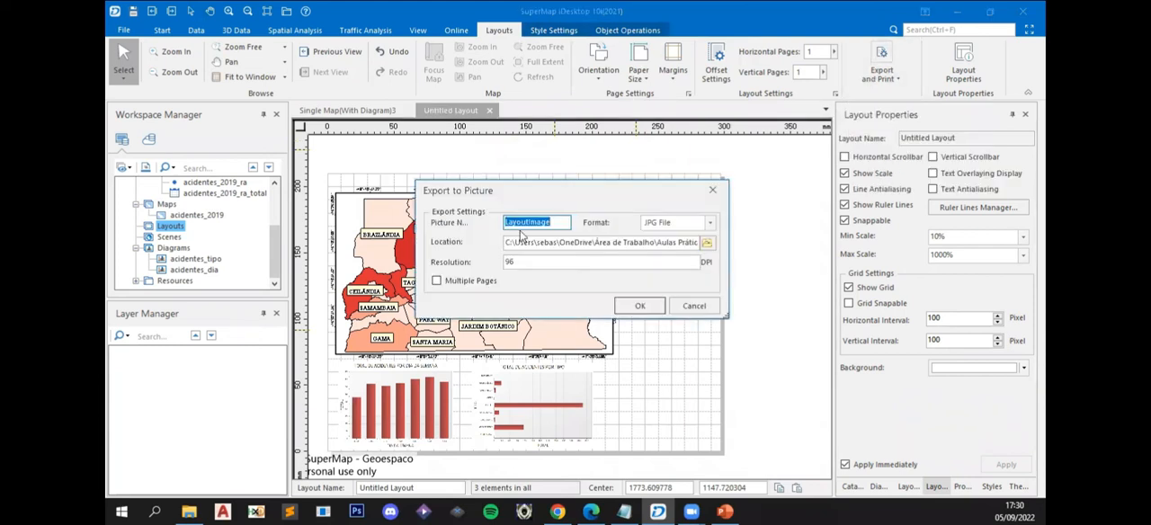
{"action": "left_click", "coordinate": [706, 243]}
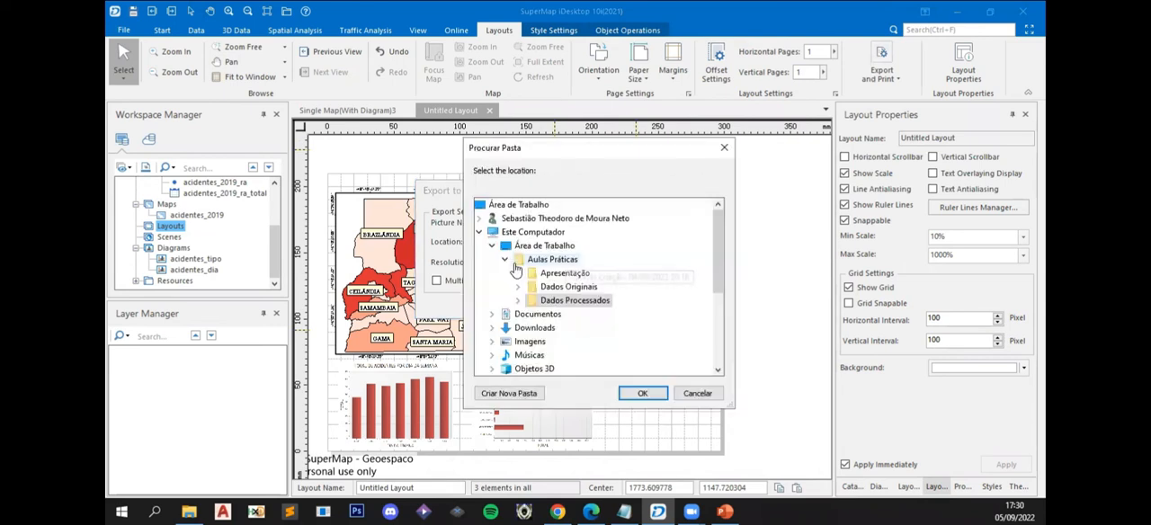
{"action": "left_click", "coordinate": [519, 206]}
{"action": "left_click", "coordinate": [642, 393]}
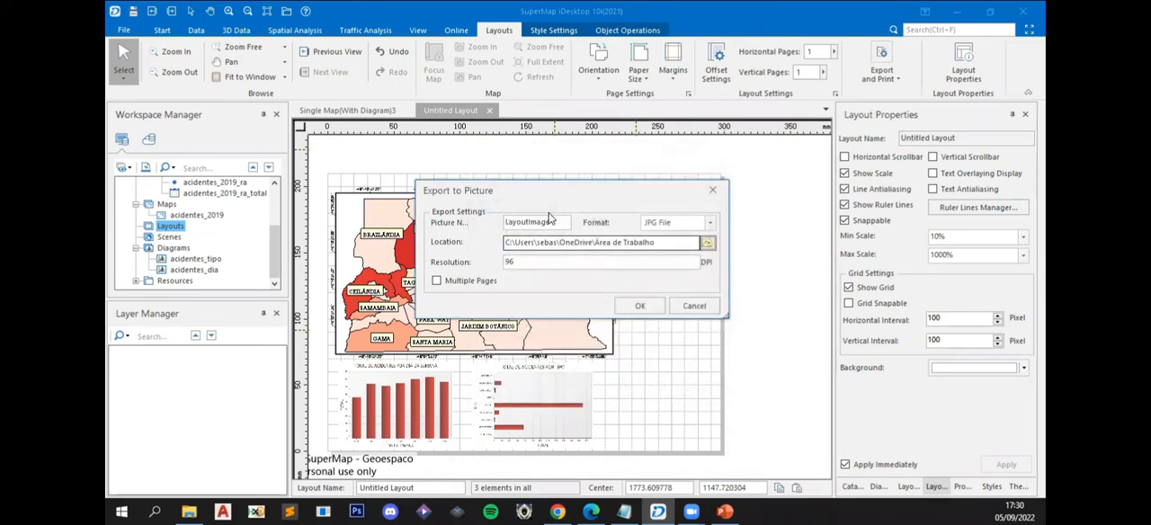
- Set the export resolution to 300 DPI and export the layout as the JPG file LayoutImage
{"action": "left_click_drag", "start_coordinate": [505, 223], "coordinate": [570, 223]}
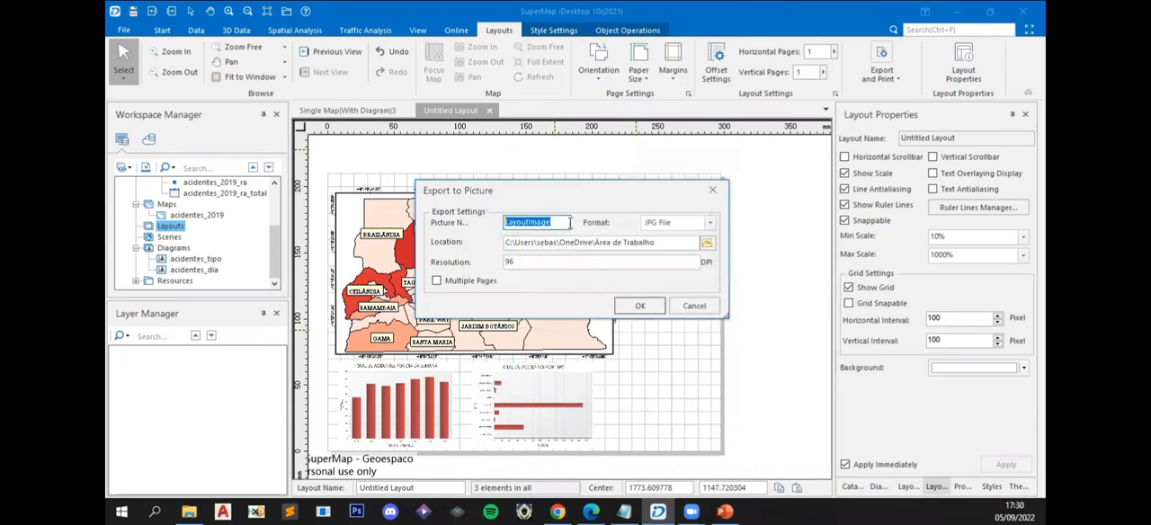
{"action": "left_click_drag", "start_coordinate": [529, 262], "coordinate": [485, 263]}
{"action": "type", "text": "300"}
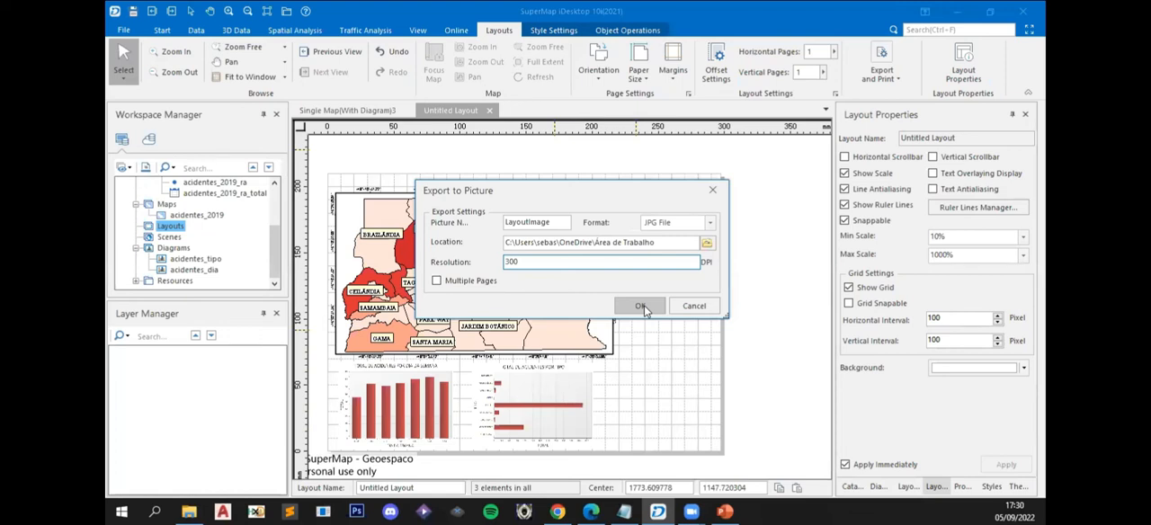
{"action": "left_click", "coordinate": [641, 307]}
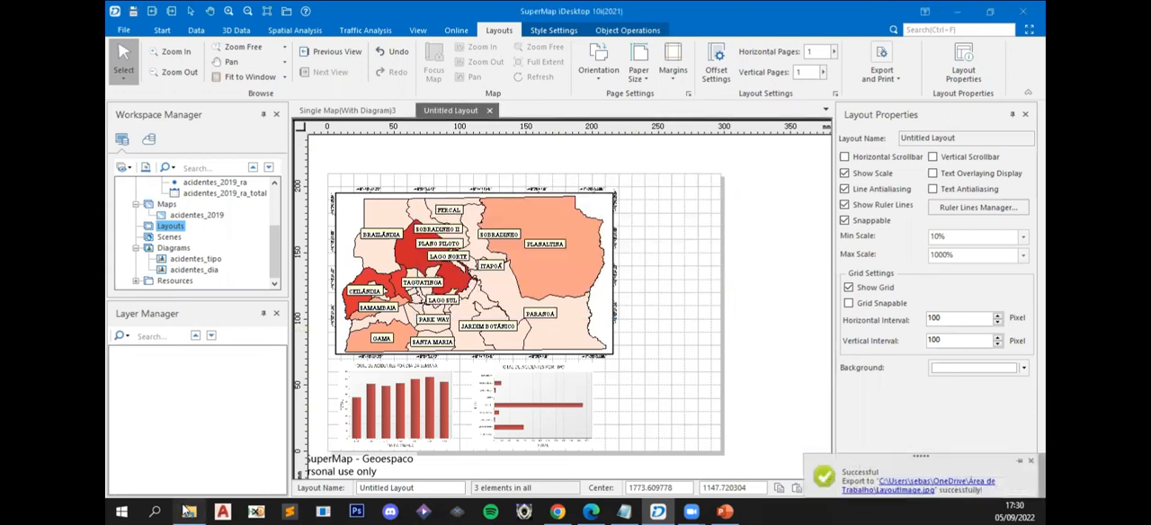
- Open the exported LayoutImage.jpg from the desktop folder in the image viewer and examine the map and both charts up close
{"action": "left_click", "coordinate": [189, 511]}
{"action": "left_click", "coordinate": [171, 179]}
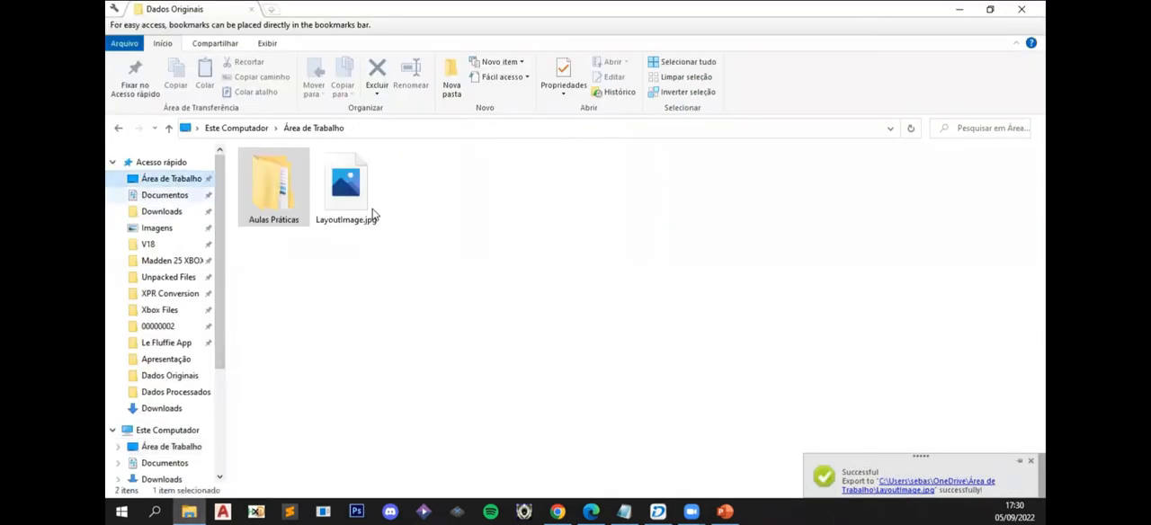
{"action": "double_click", "coordinate": [360, 211]}
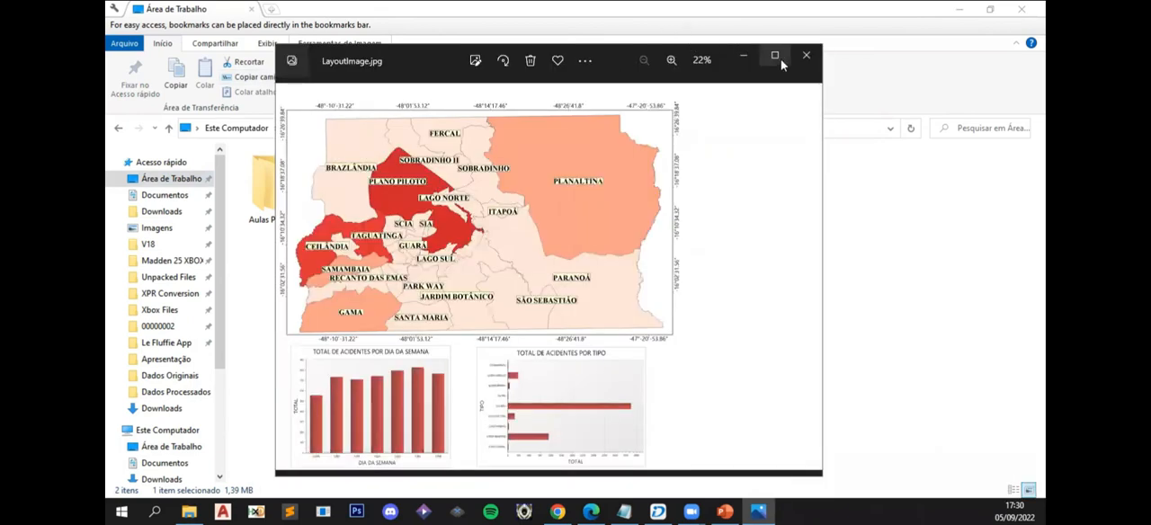
{"action": "left_click", "coordinate": [781, 61]}
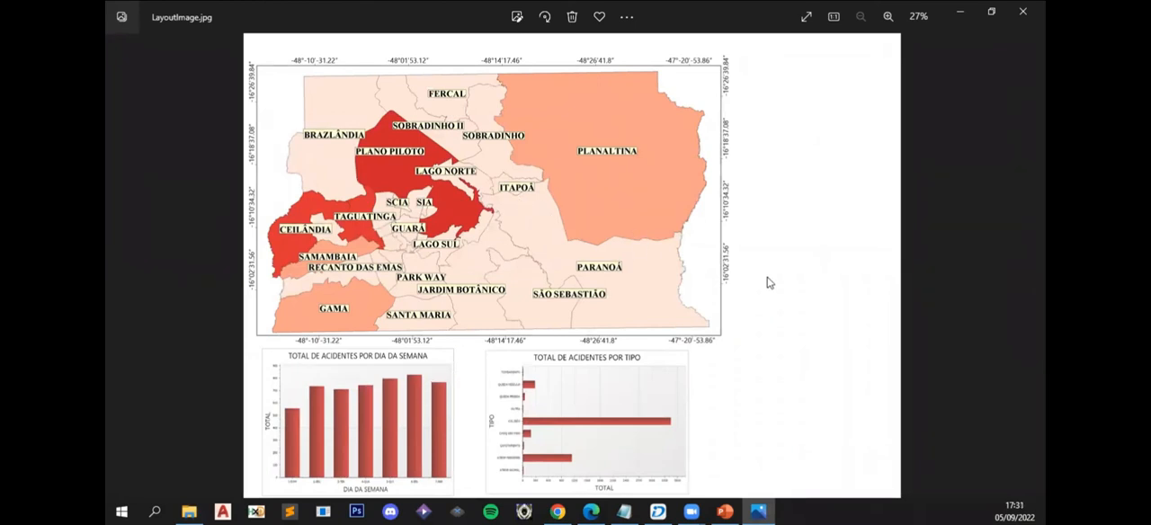
{"action": "scroll", "coordinate": [468, 424], "scroll_direction": "up", "scroll_amount": 5}
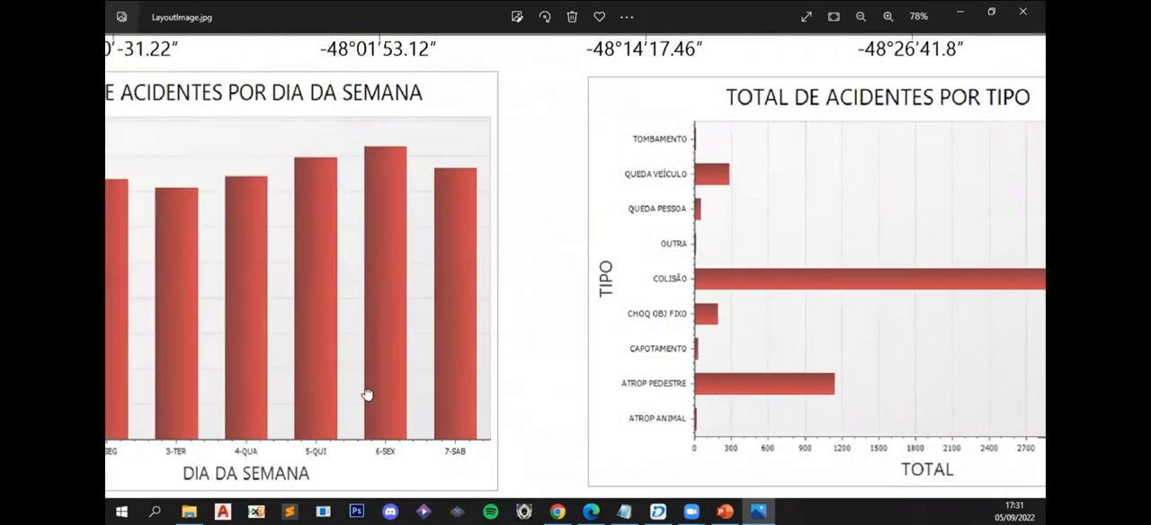
{"action": "left_click_drag", "start_coordinate": [367, 394], "coordinate": [447, 372]}
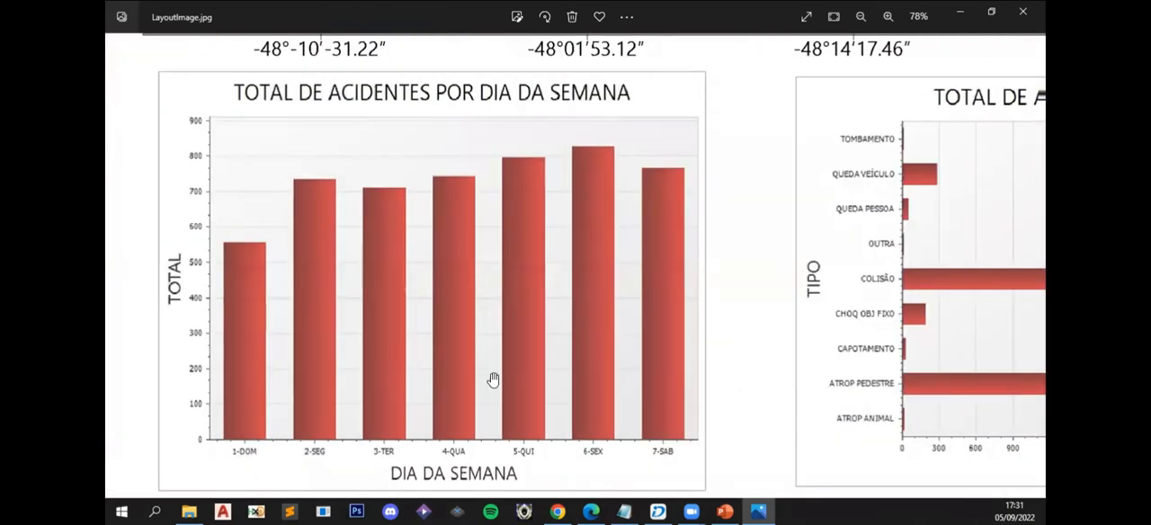
{"action": "scroll", "coordinate": [168, 290], "scroll_direction": "down", "scroll_amount": 2}
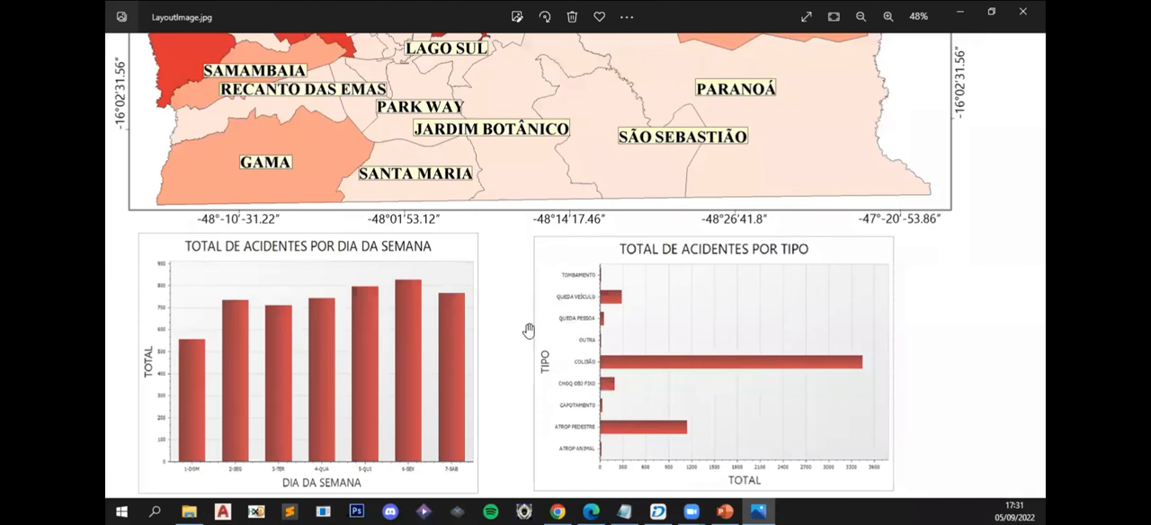
{"action": "scroll", "coordinate": [529, 360], "scroll_direction": "down", "scroll_amount": 2}
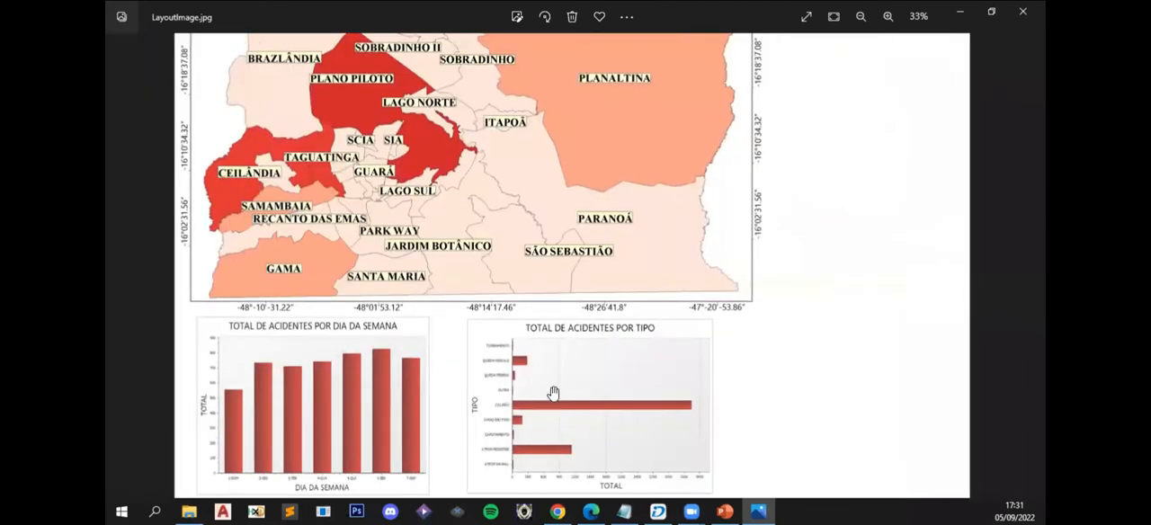
{"action": "scroll", "coordinate": [553, 394], "scroll_direction": "down", "scroll_amount": 1}
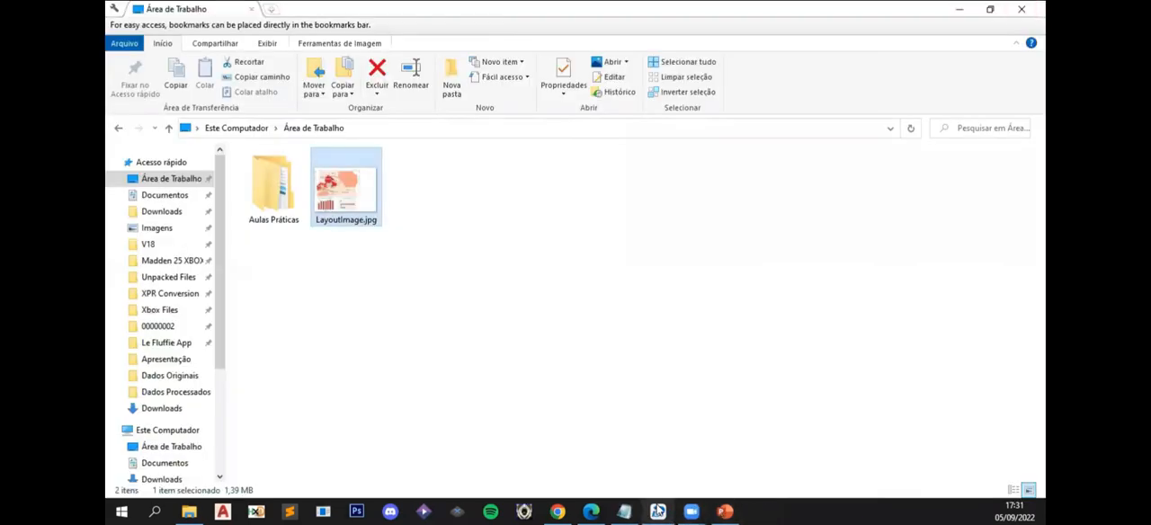
- Switch back to SuperMap iDesktop and add a north arrow for the accident map inside its upper-right corner, about 247 wide and 486 high
{"action": "left_click", "coordinate": [659, 511]}
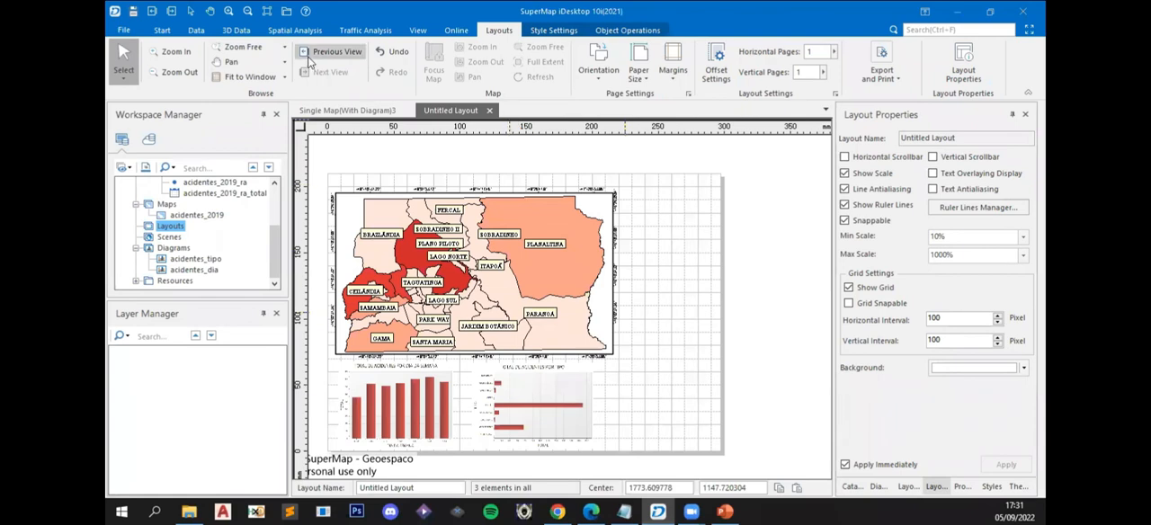
{"action": "left_click", "coordinate": [604, 321]}
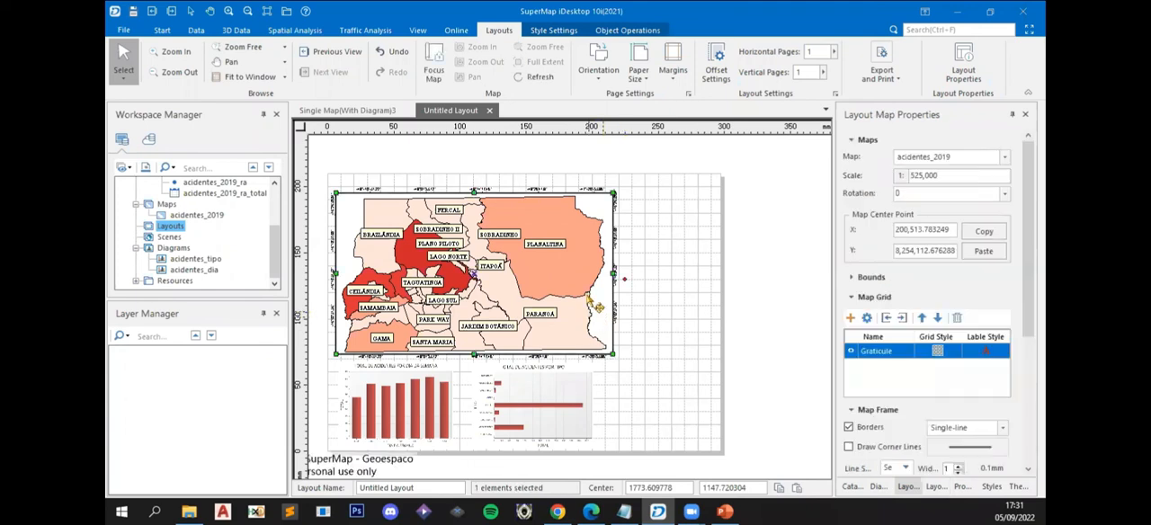
{"action": "left_click", "coordinate": [617, 32]}
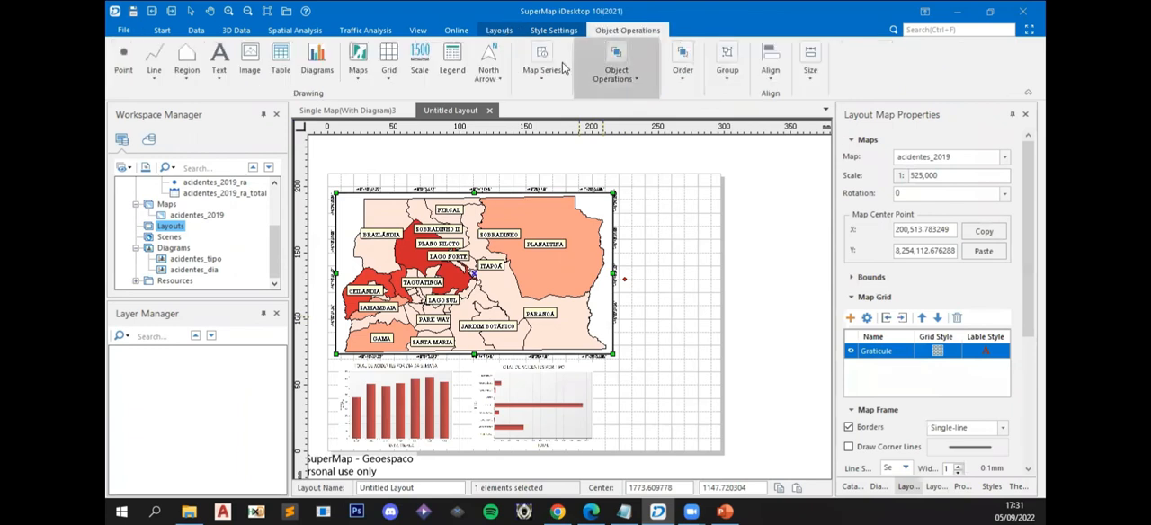
{"action": "left_click", "coordinate": [488, 68]}
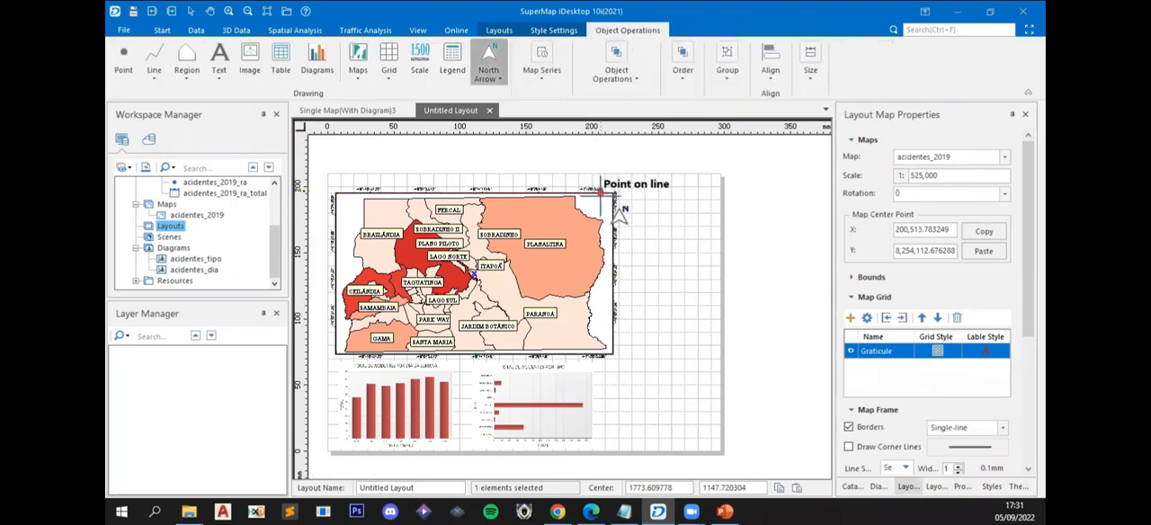
{"action": "scroll", "coordinate": [613, 212], "scroll_direction": "up", "scroll_amount": 3}
{"action": "scroll", "coordinate": [614, 212], "scroll_direction": "up", "scroll_amount": 2}
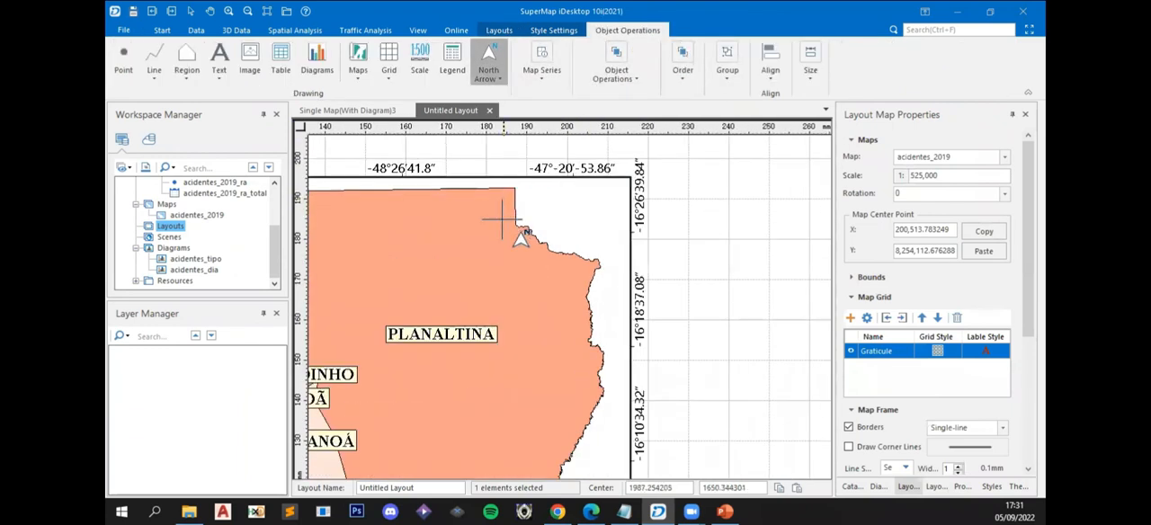
{"action": "left_click", "coordinate": [558, 235]}
{"action": "left_click_drag", "start_coordinate": [622, 389], "coordinate": [649, 409]}
{"action": "left_click_drag", "start_coordinate": [621, 321], "coordinate": [588, 261]}
{"action": "scroll", "coordinate": [634, 251], "scroll_direction": "down", "scroll_amount": 2}
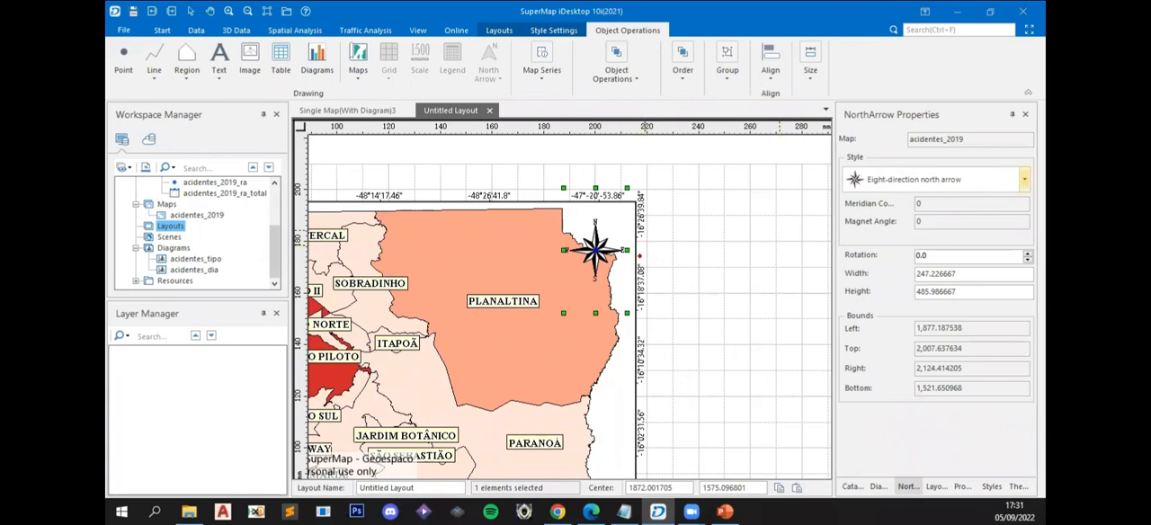
- Change the north arrow's style to North arrow with shadow effects and resize it to about 441 wide and 476 high
{"action": "left_click", "coordinate": [931, 179]}
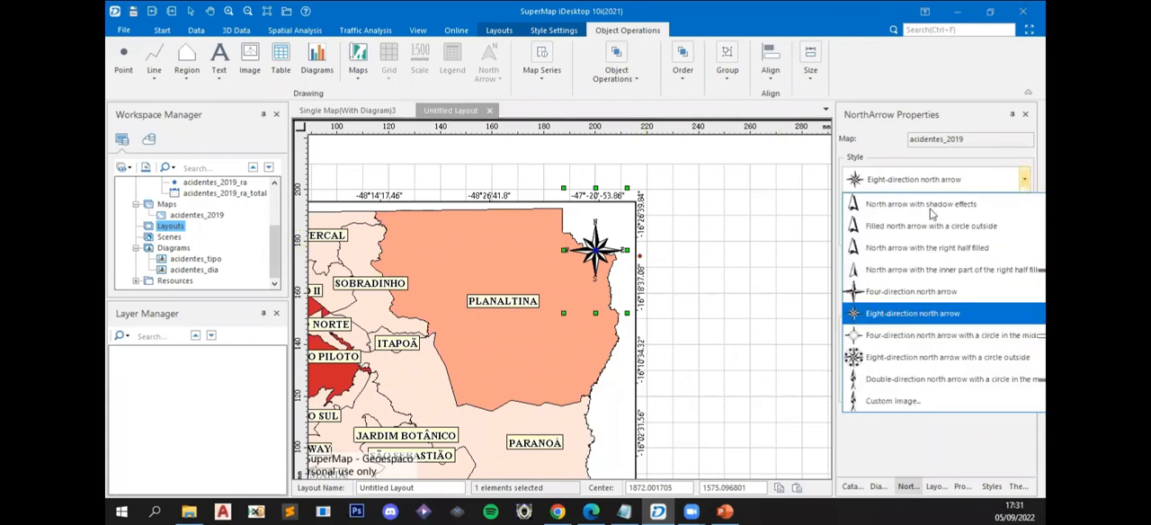
{"action": "left_click", "coordinate": [929, 213]}
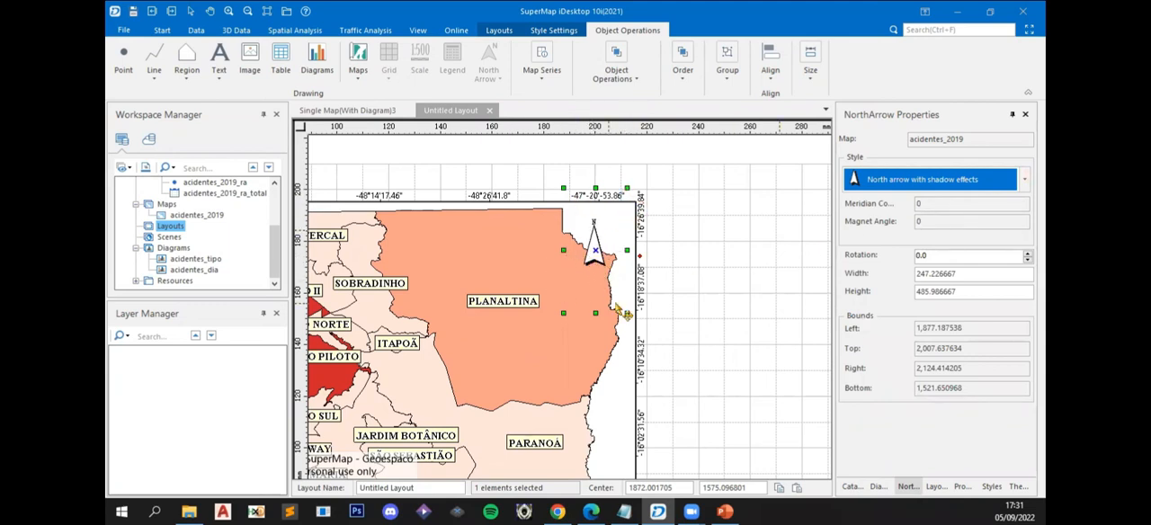
{"action": "left_click_drag", "start_coordinate": [620, 180], "coordinate": [607, 280]}
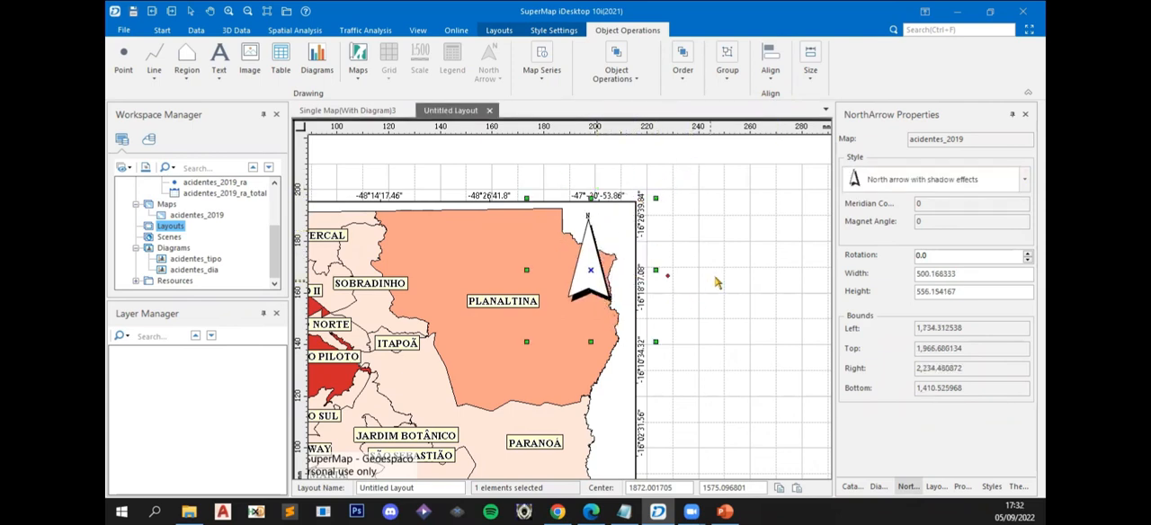
{"action": "left_click", "coordinate": [746, 258]}
{"action": "scroll", "coordinate": [653, 297], "scroll_direction": "down", "scroll_amount": 2}
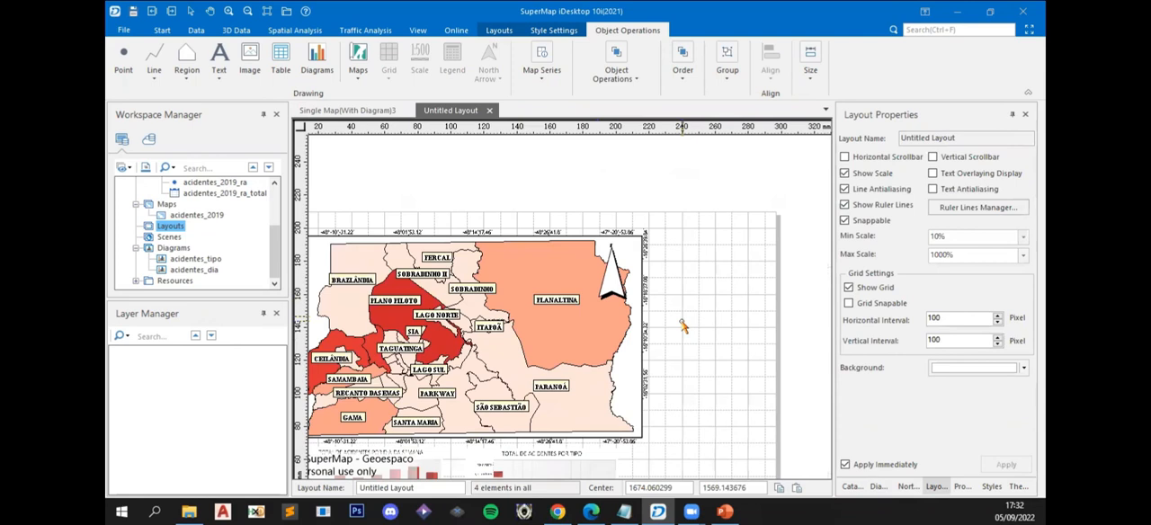
{"action": "left_click", "coordinate": [617, 297]}
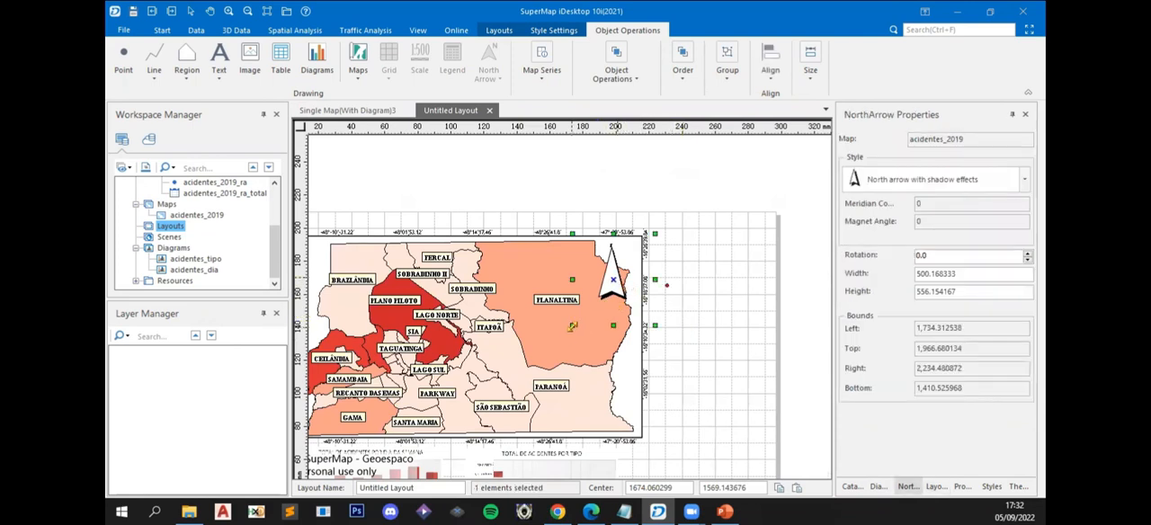
{"action": "left_click", "coordinate": [673, 329]}
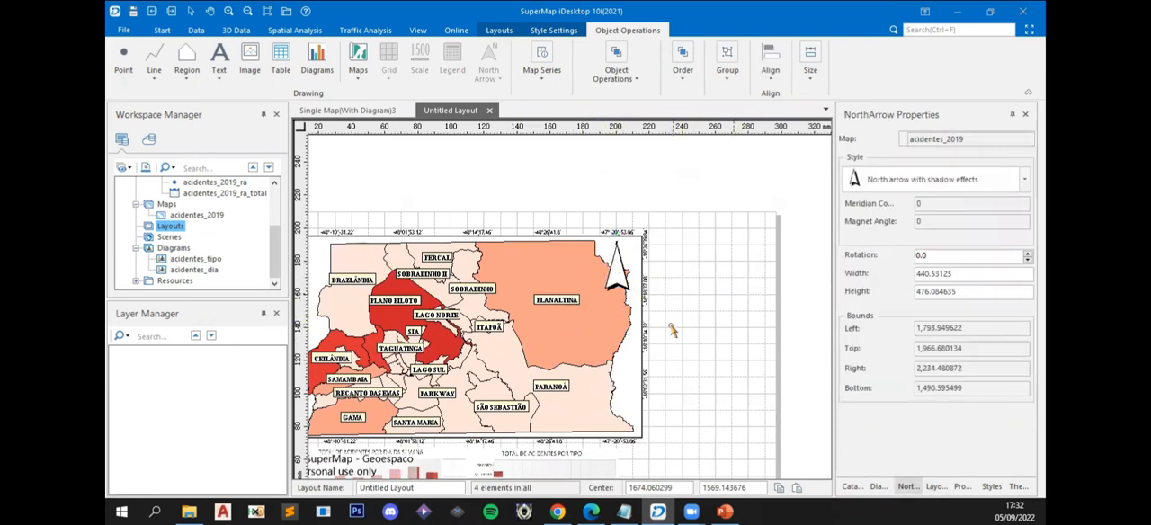
- Shift both chart pictures and the accident map slightly downward on the page
{"action": "left_click_drag", "start_coordinate": [483, 463], "coordinate": [519, 387]}
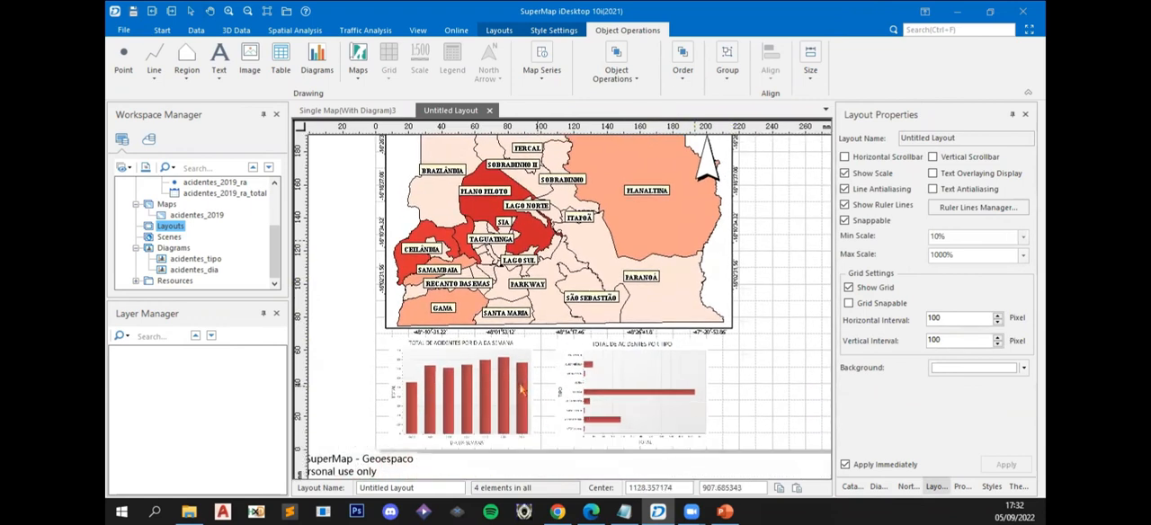
{"action": "left_click", "coordinate": [483, 435]}
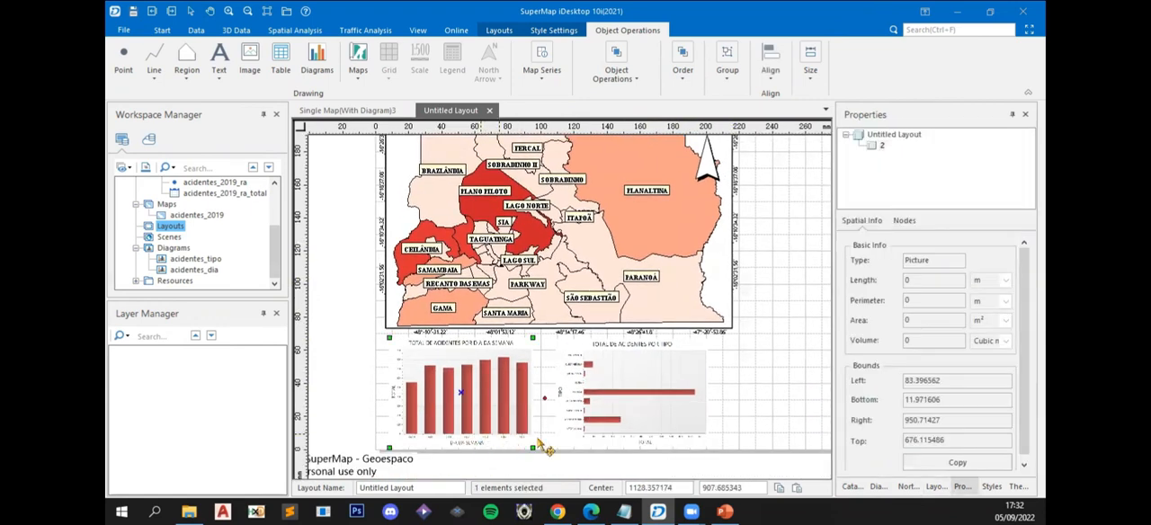
{"action": "left_click_drag", "start_coordinate": [691, 447], "coordinate": [690, 440]}
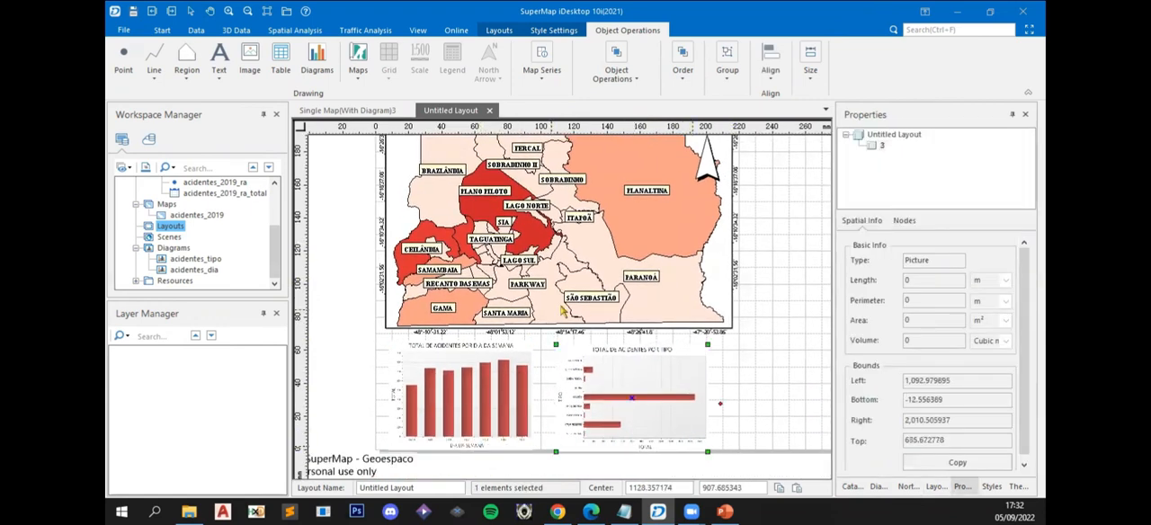
{"action": "left_click", "coordinate": [795, 367]}
{"action": "left_click", "coordinate": [655, 306]}
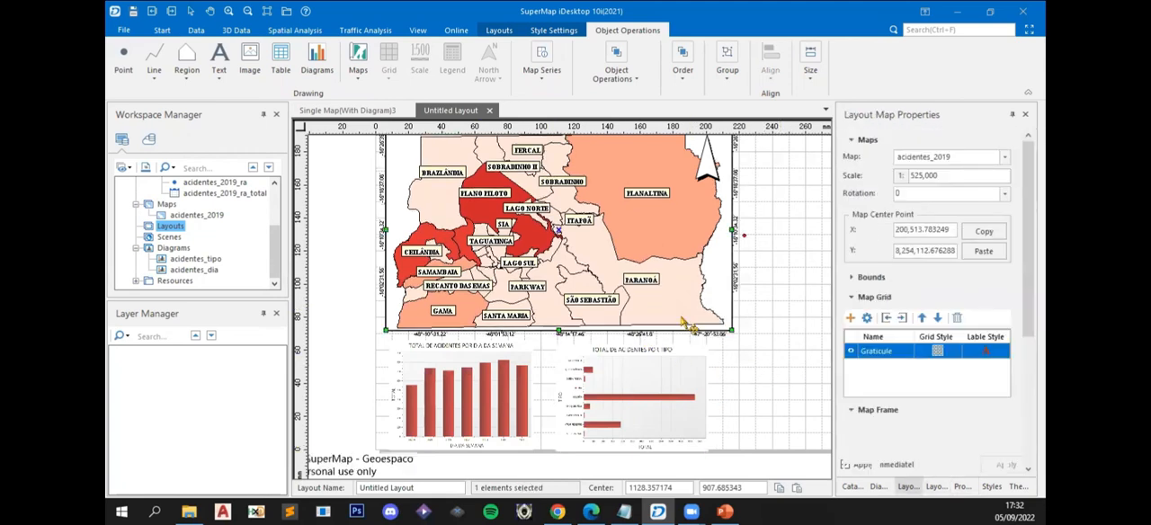
{"action": "left_click", "coordinate": [779, 392]}
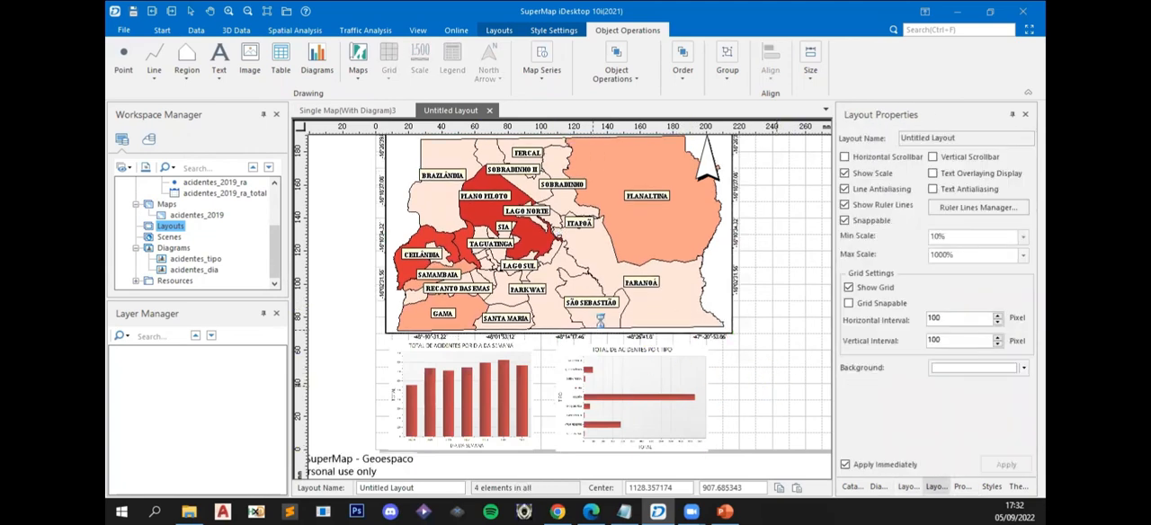
{"action": "scroll", "coordinate": [629, 328], "scroll_direction": "down", "scroll_amount": 1}
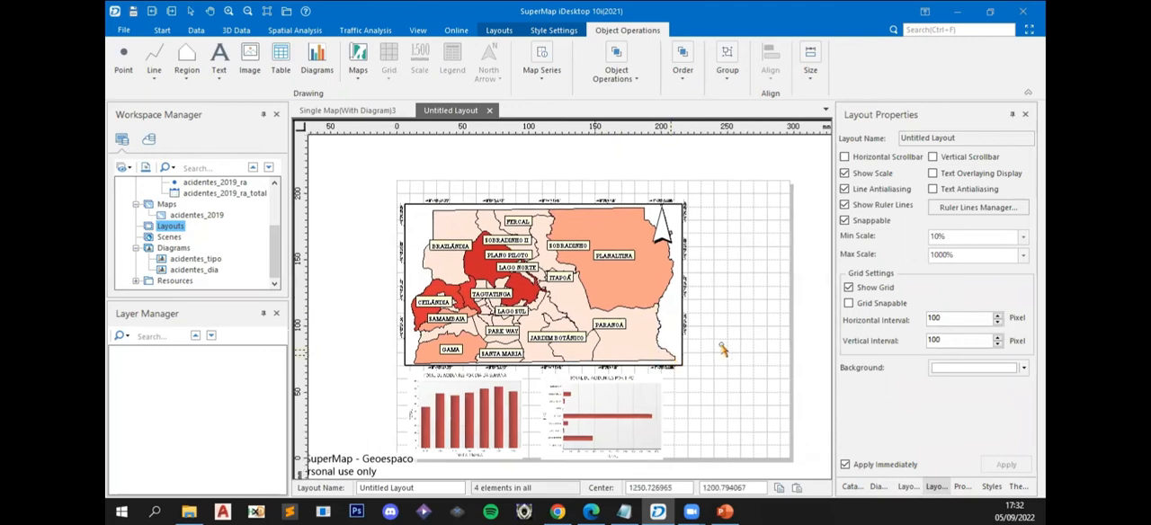
- Add a legend for the accident map in the empty space to its right, about 672 wide and 532 high
{"action": "left_click_drag", "start_coordinate": [722, 346], "coordinate": [701, 338]}
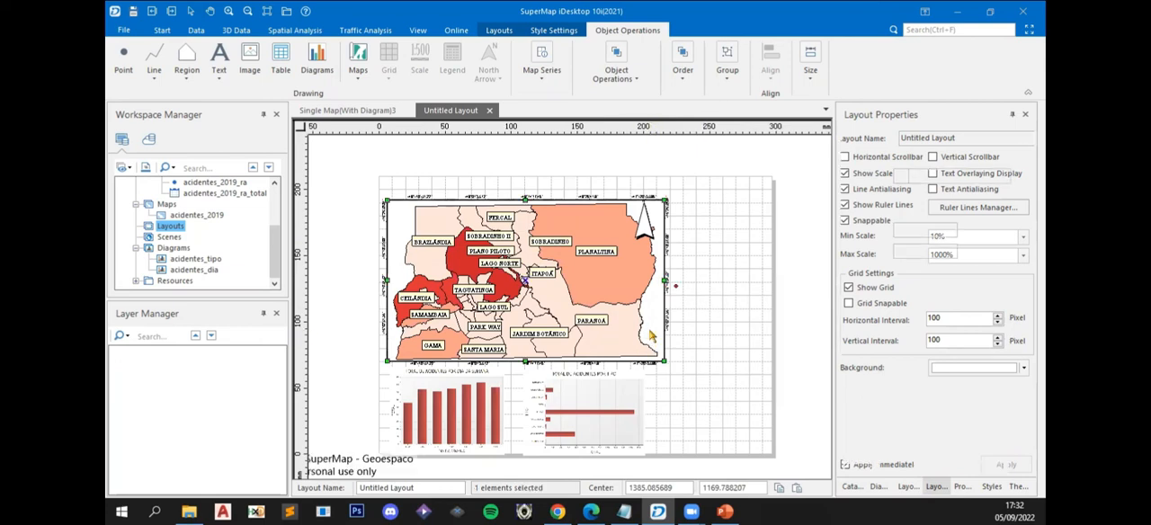
{"action": "left_click", "coordinate": [640, 298]}
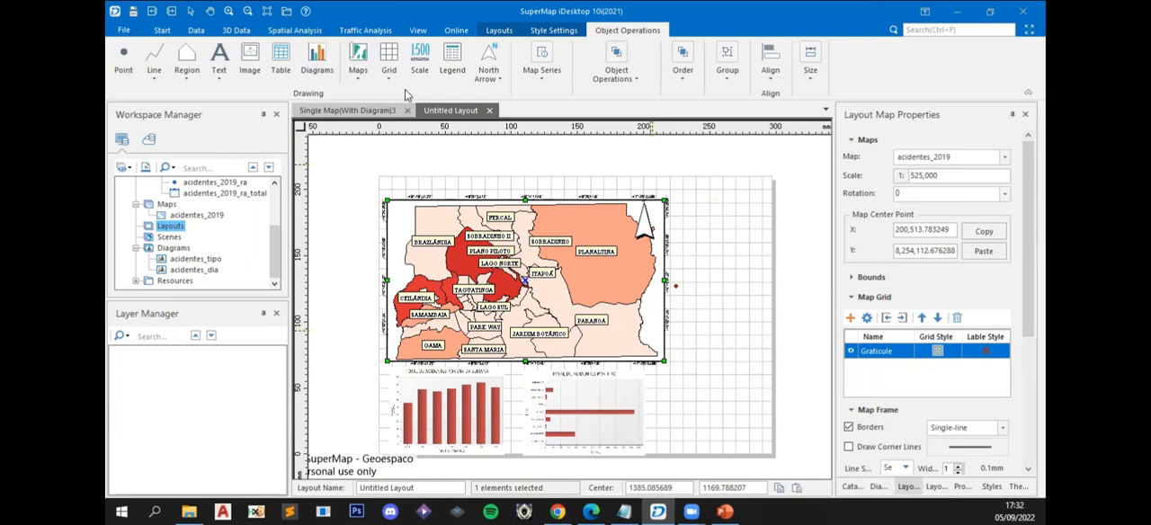
{"action": "left_click", "coordinate": [452, 63]}
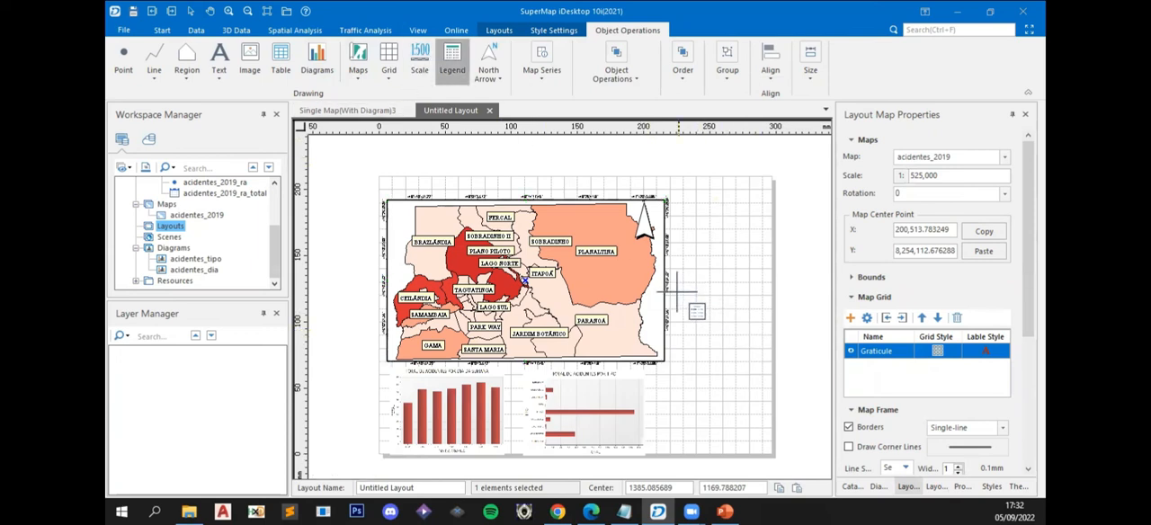
{"action": "left_click_drag", "start_coordinate": [675, 284], "coordinate": [763, 355]}
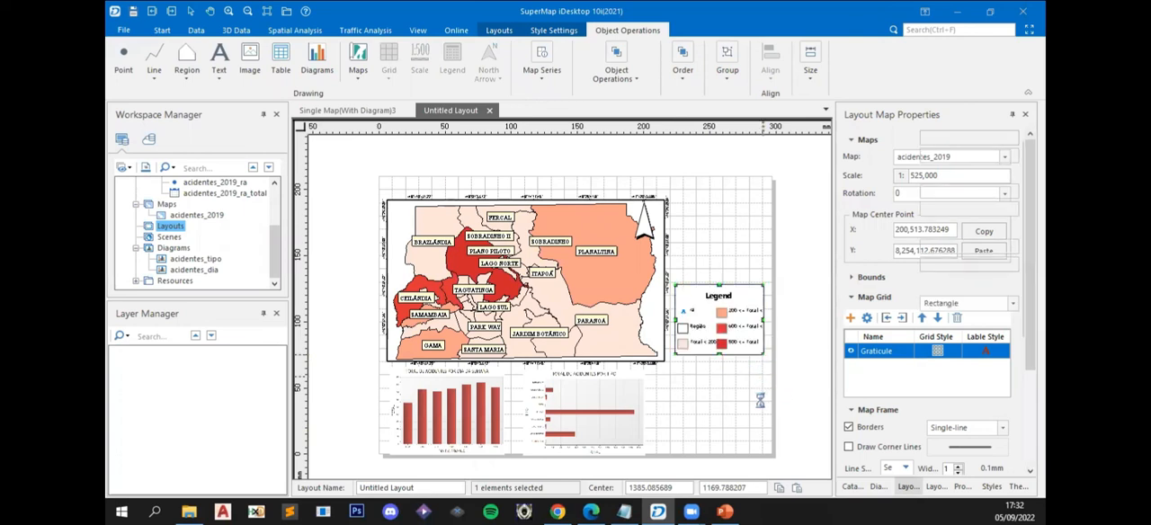
{"action": "left_click", "coordinate": [805, 332]}
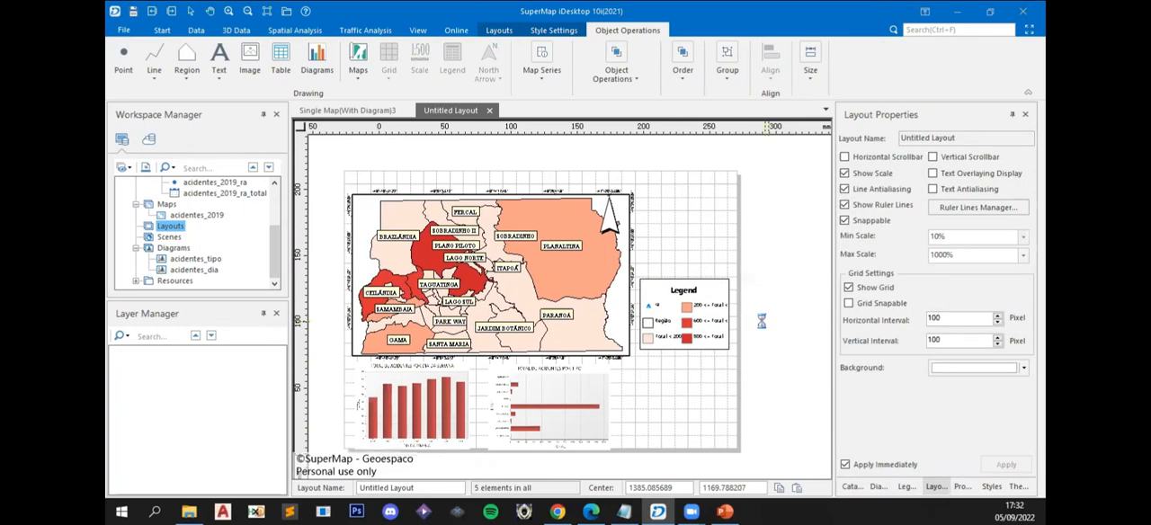
- Change the legend's title to LEGENDA
{"action": "left_click", "coordinate": [707, 340]}
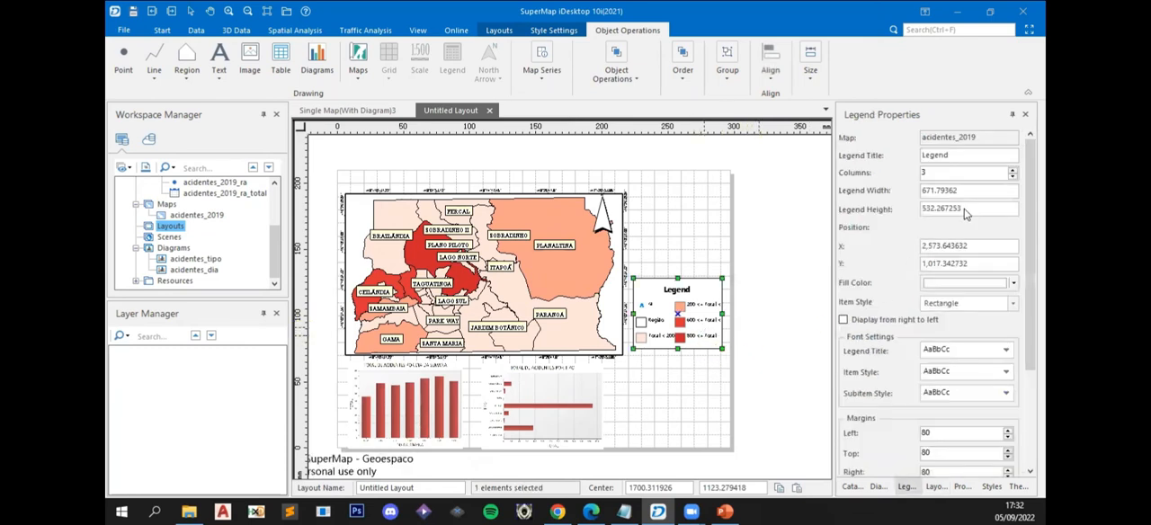
{"action": "left_click", "coordinate": [965, 157]}
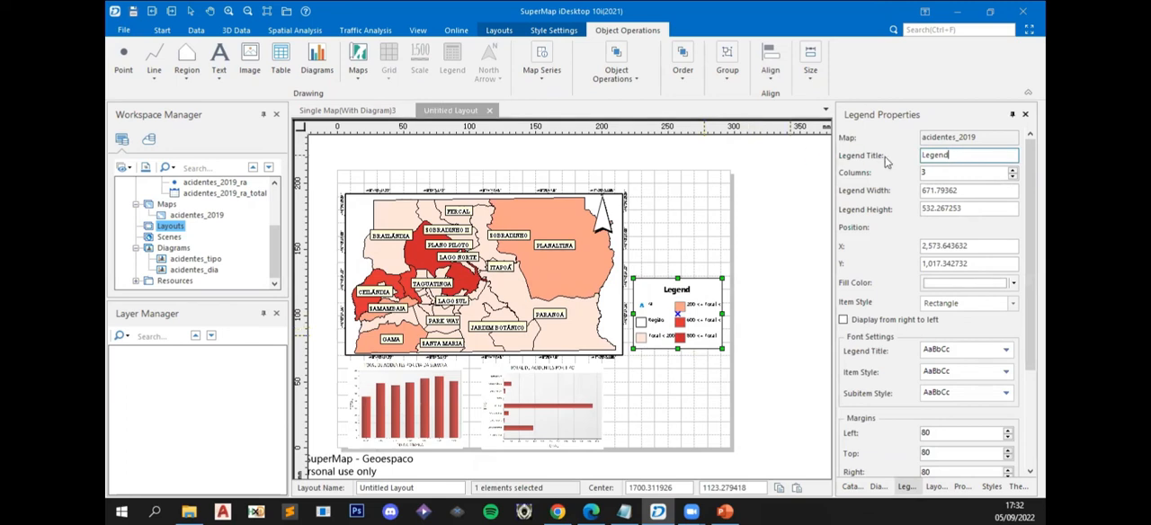
{"action": "double_click", "coordinate": [958, 154]}
{"action": "key", "text": "BackSpace"}
{"action": "type", "text": "lege"}
{"action": "key", "text": "BackSpace"}
{"action": "key", "text": "BackSpace"}
{"action": "key", "text": "BackSpace"}
{"action": "key", "text": "BackSpace"}
{"action": "type", "text": "LEGENDA"}
- Hide the legend items regioes_administrativas@aula_02#2 and regioes_administrativas@aula_02, keeping only regioes_administrativas@aula_02#1
{"action": "scroll", "coordinate": [936, 303], "scroll_direction": "down", "scroll_amount": 5}
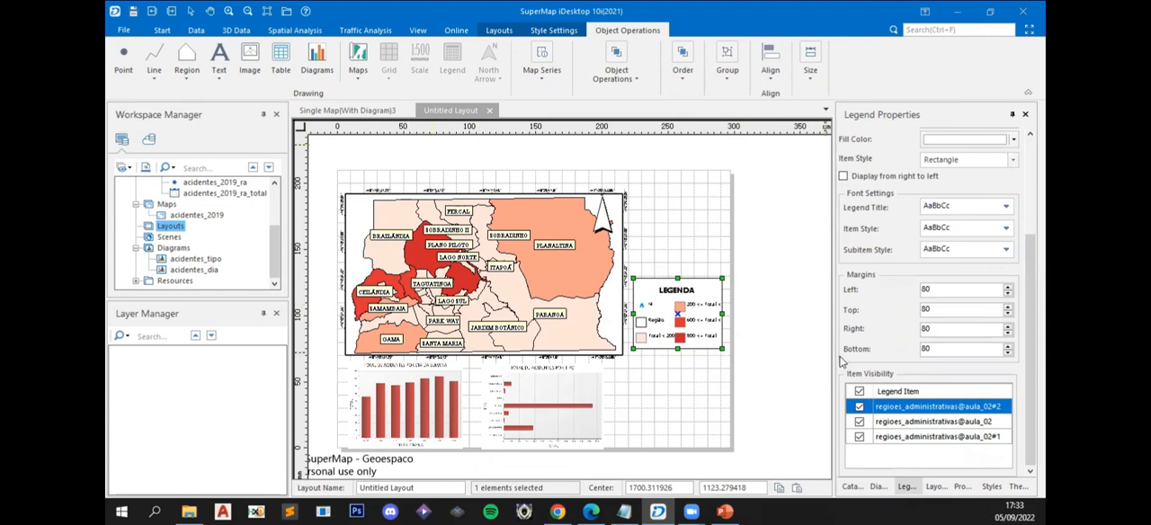
{"action": "left_click", "coordinate": [858, 408]}
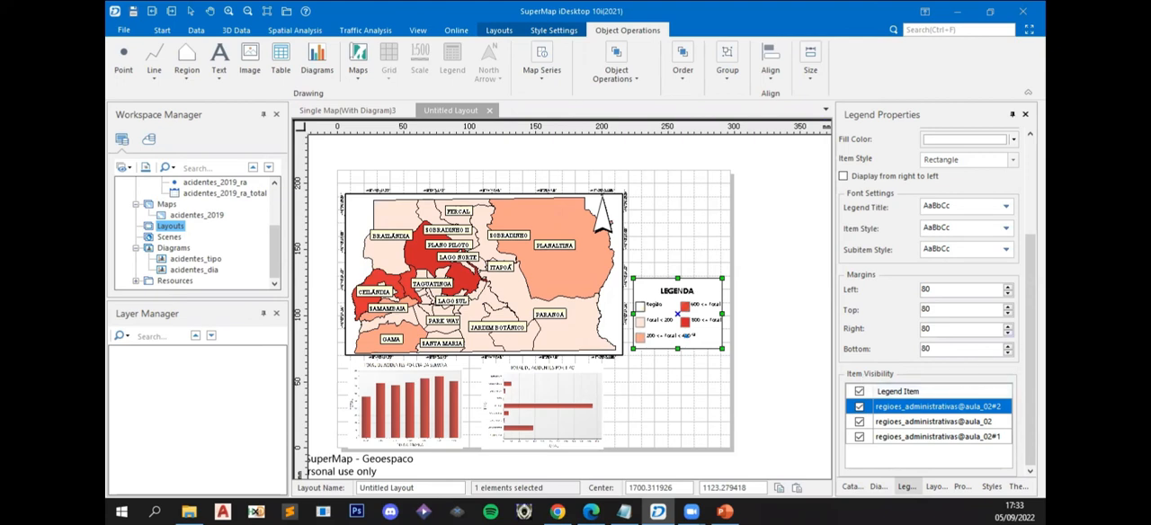
{"action": "left_click", "coordinate": [859, 422]}
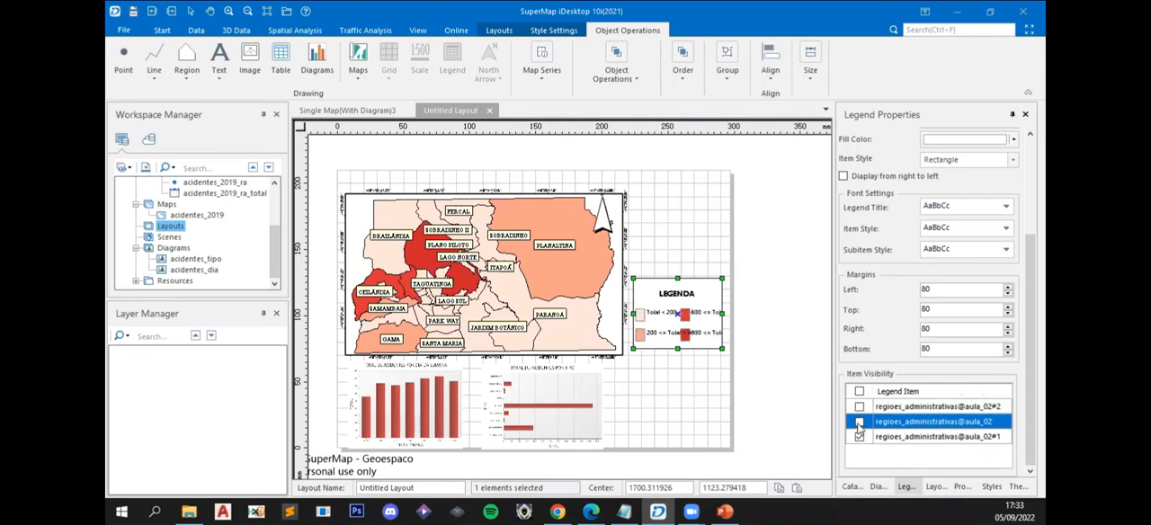
{"action": "left_click", "coordinate": [859, 423]}
{"action": "left_click", "coordinate": [859, 423]}
- Resize the legend frame to about 692 wide and 579 high so that it stays within the page
{"action": "left_click_drag", "start_coordinate": [722, 314], "coordinate": [784, 316]}
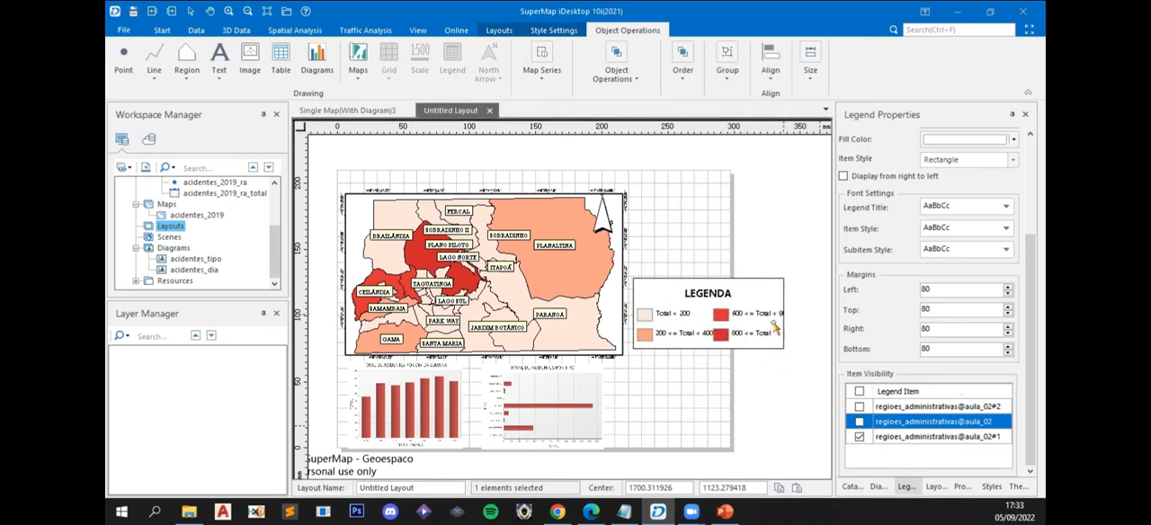
{"action": "left_click", "coordinate": [709, 346]}
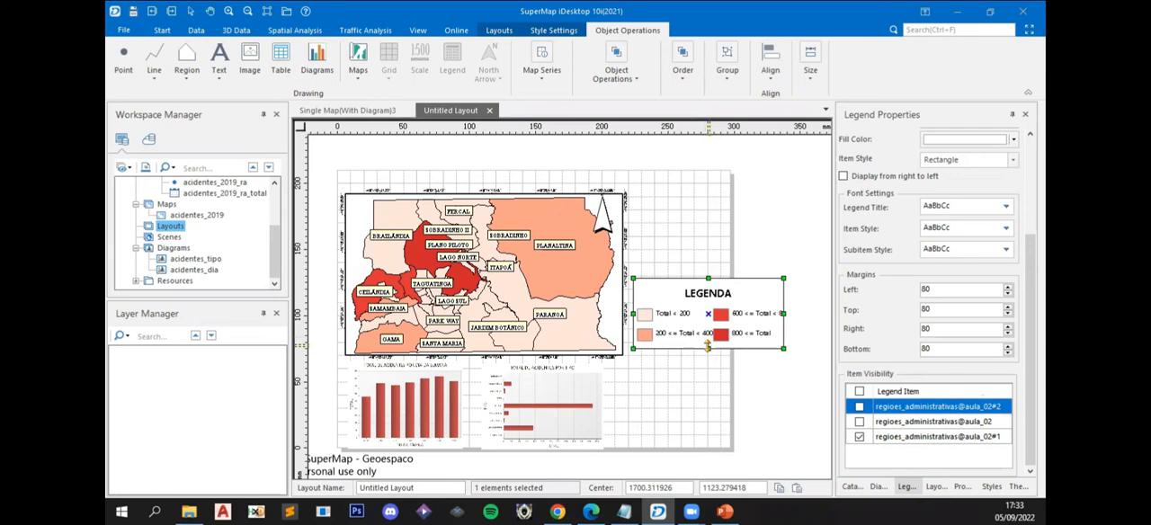
{"action": "left_click_drag", "start_coordinate": [708, 348], "coordinate": [708, 354]}
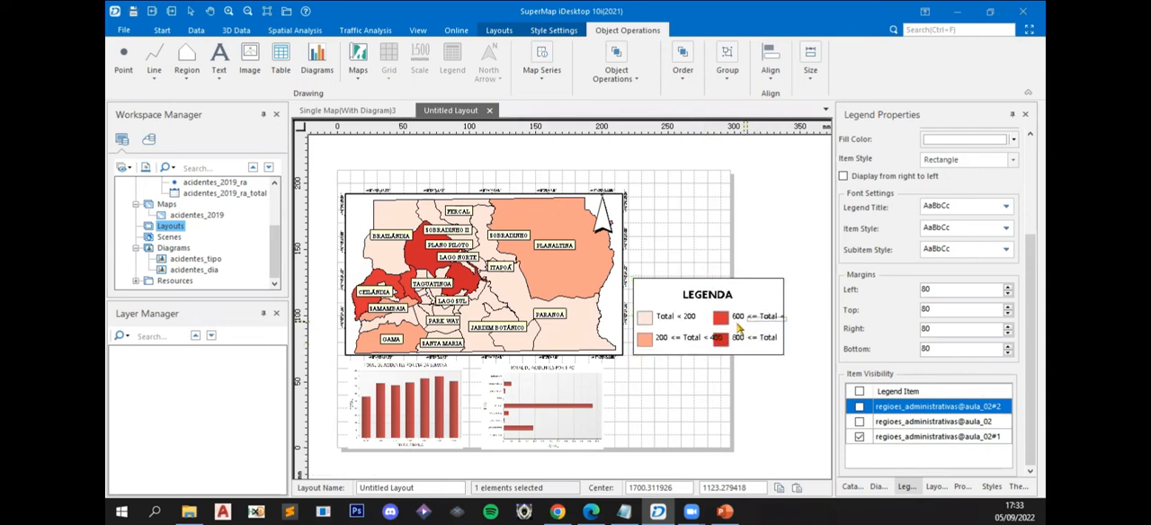
{"action": "left_click", "coordinate": [790, 330]}
{"action": "left_click", "coordinate": [775, 320]}
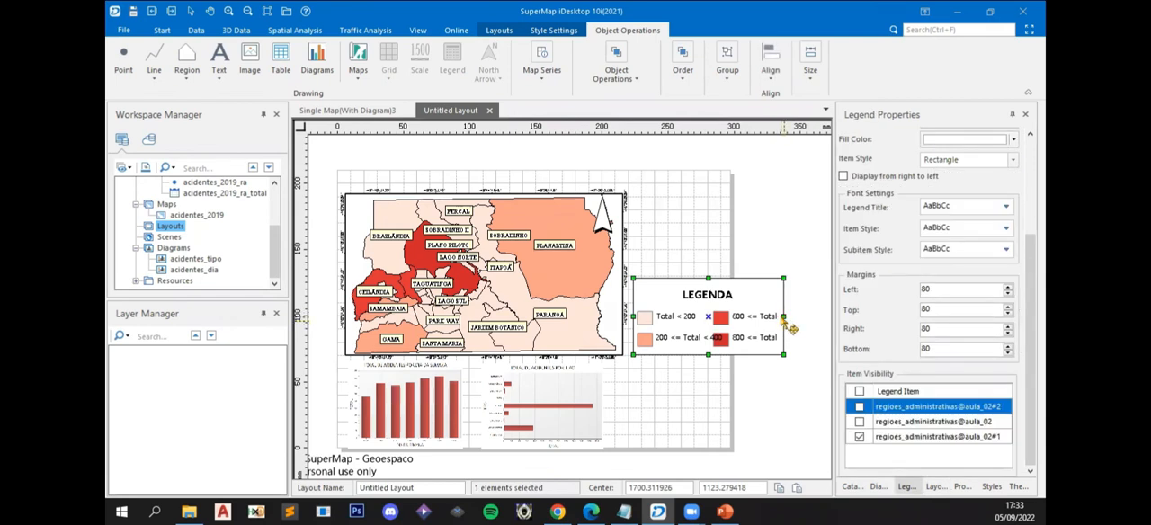
{"action": "left_click_drag", "start_coordinate": [786, 316], "coordinate": [725, 317]}
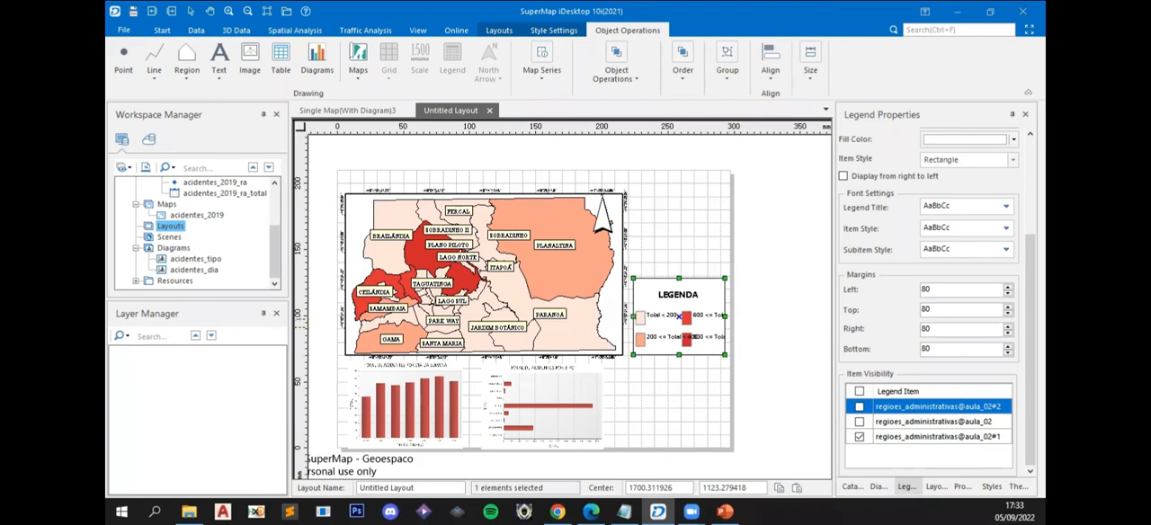
- Set the legend's number of columns to 1
{"action": "scroll", "coordinate": [940, 183], "scroll_direction": "up", "scroll_amount": 3}
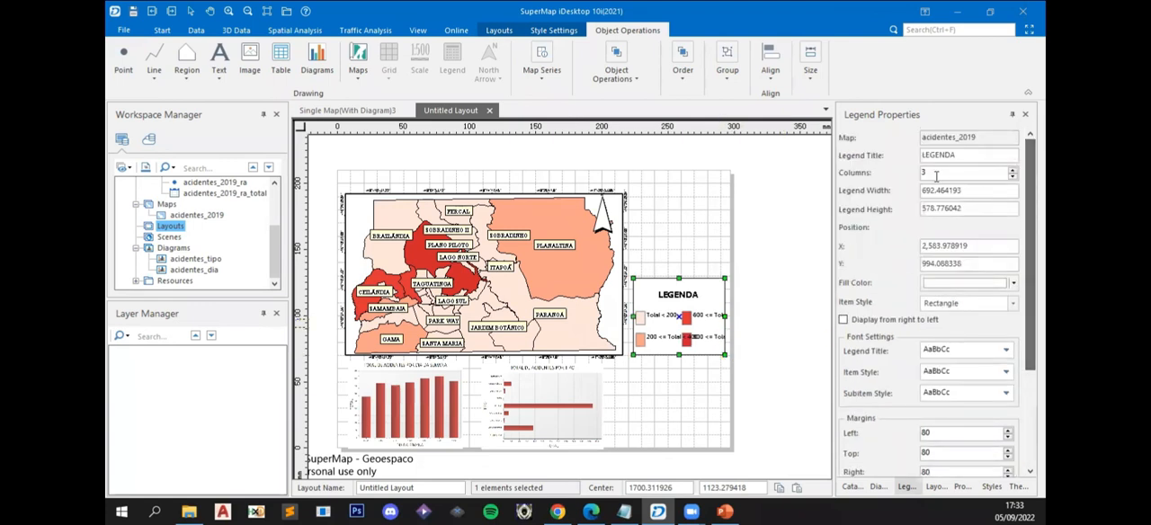
{"action": "left_click", "coordinate": [936, 176]}
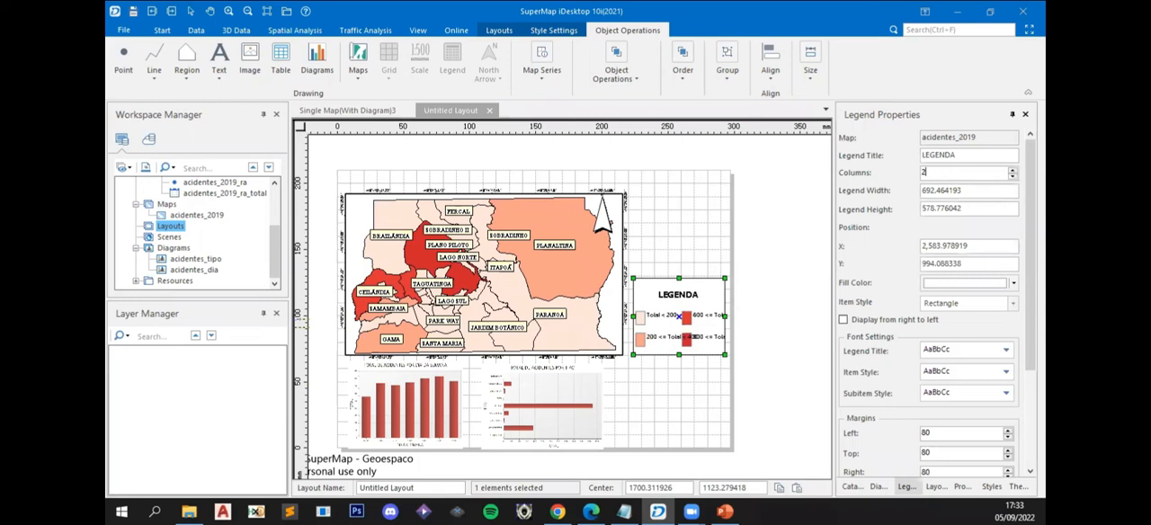
{"action": "key", "text": "Return"}
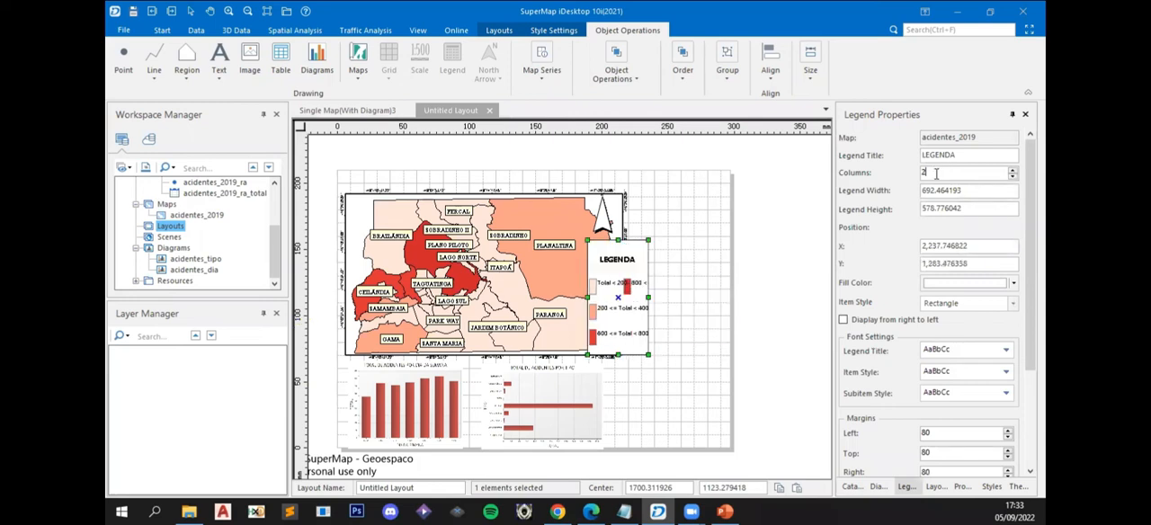
{"action": "double_click", "coordinate": [929, 172]}
{"action": "key", "text": "Return"}
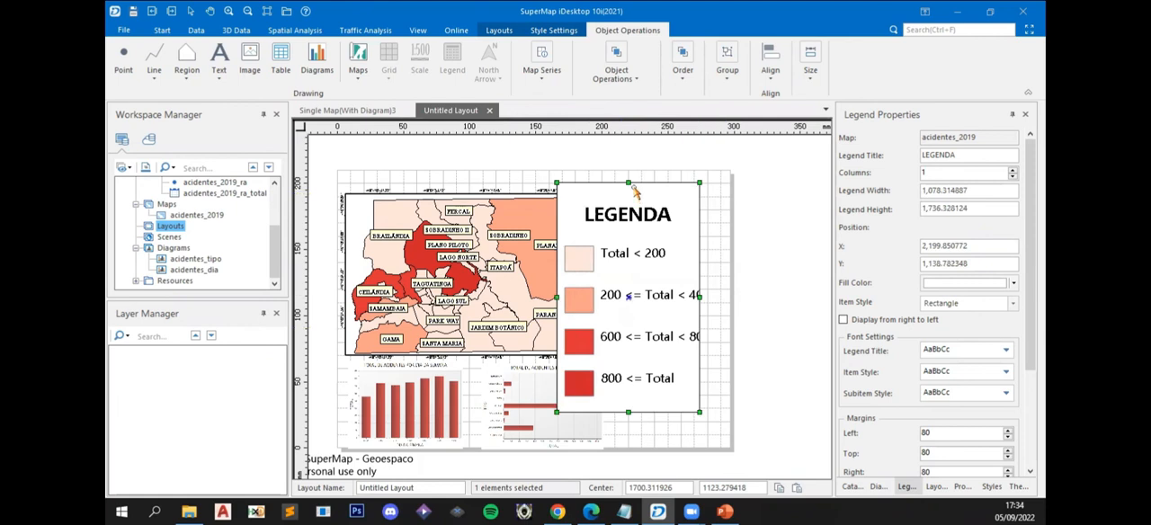
- Shrink the legend to about 572 wide and 687 high and move it into the empty space beside the map
{"action": "left_click_drag", "start_coordinate": [630, 185], "coordinate": [630, 256]}
{"action": "left_click_drag", "start_coordinate": [670, 333], "coordinate": [713, 269]}
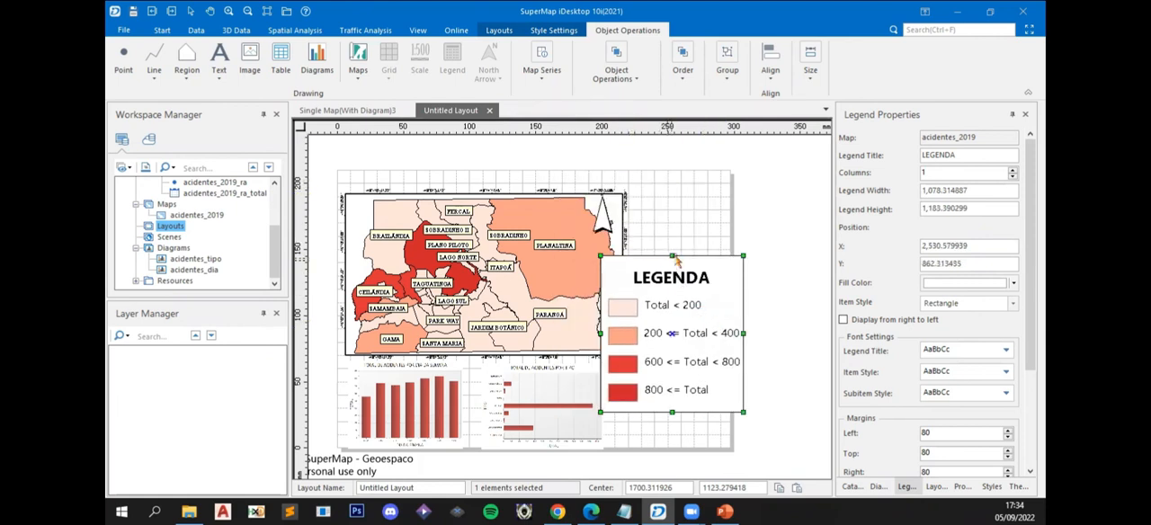
{"action": "left_click", "coordinate": [747, 256]}
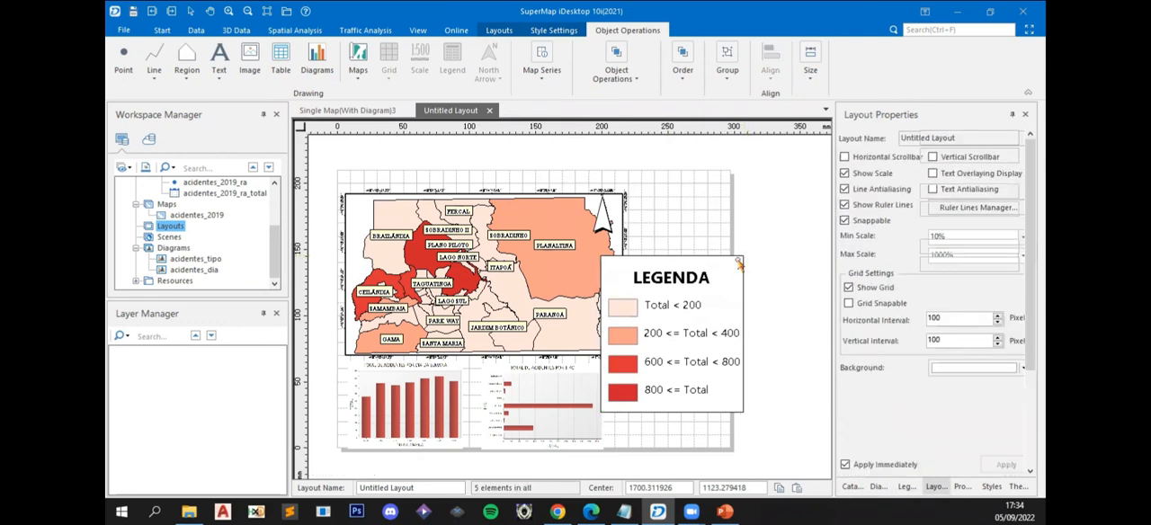
{"action": "left_click", "coordinate": [742, 258]}
{"action": "left_click_drag", "start_coordinate": [742, 255], "coordinate": [702, 319]}
{"action": "left_click_drag", "start_coordinate": [684, 362], "coordinate": [713, 308]}
{"action": "left_click_drag", "start_coordinate": [731, 267], "coordinate": [707, 298]}
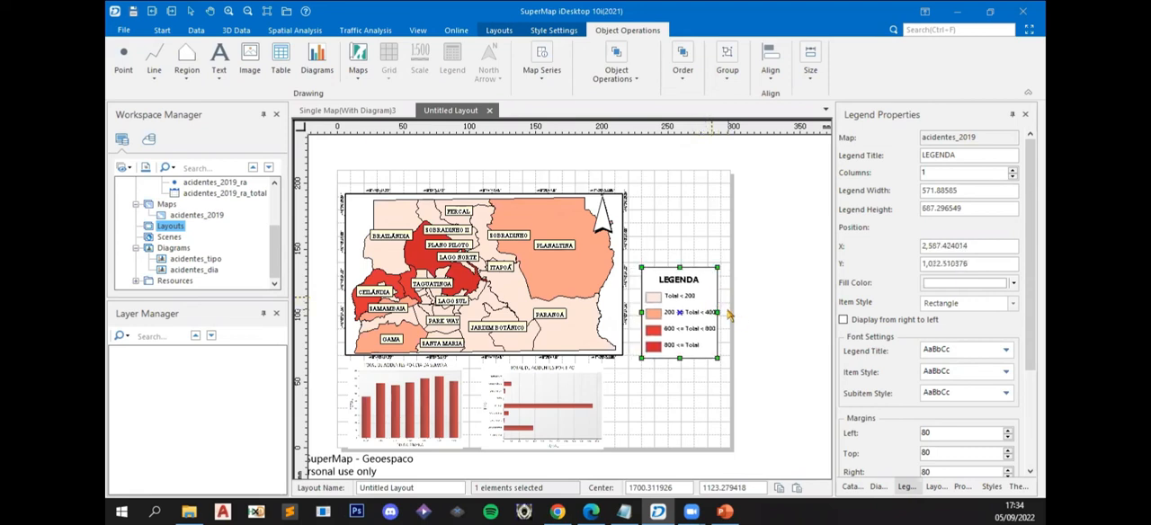
- Reduce the legend to about 585 wide and 574 high and position it between the map and the page edge
{"action": "left_click_drag", "start_coordinate": [717, 268], "coordinate": [715, 338]}
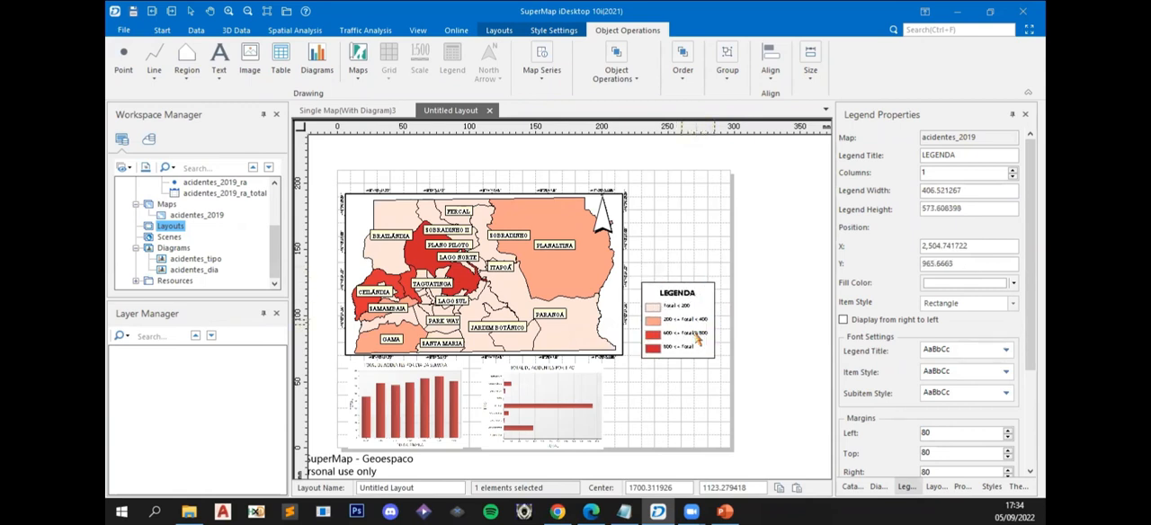
{"action": "left_click", "coordinate": [805, 371]}
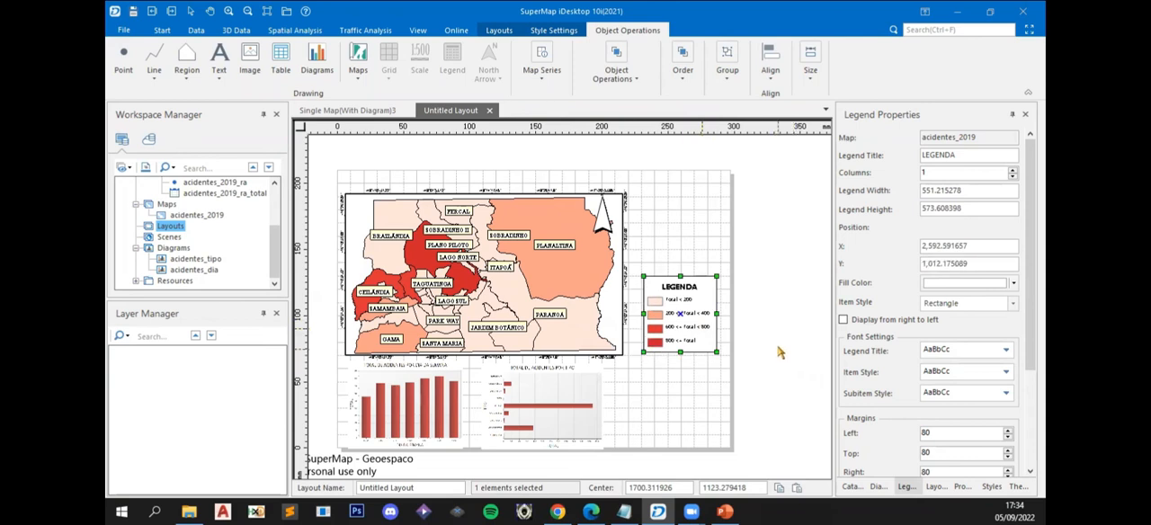
{"action": "left_click", "coordinate": [711, 349]}
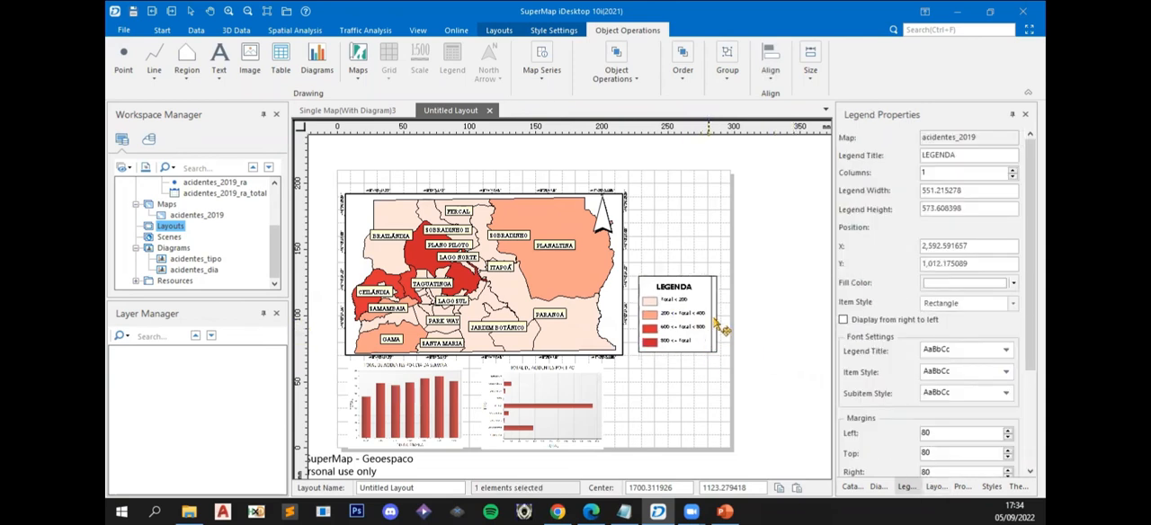
{"action": "left_click_drag", "start_coordinate": [711, 315], "coordinate": [716, 315]}
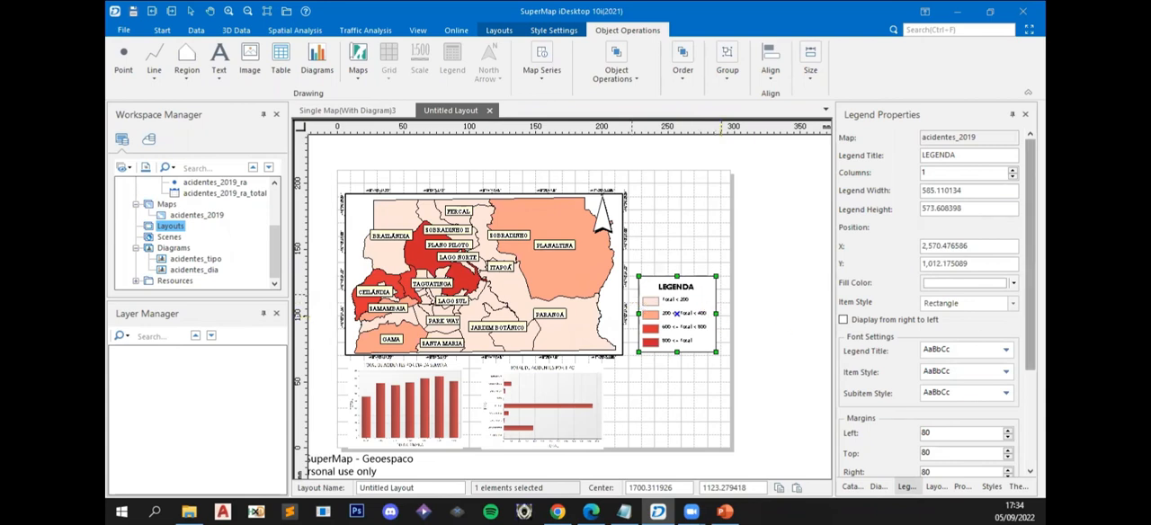
- Try to change the legend title's font to Arial and browse the available font sizes
{"action": "left_click_drag", "start_coordinate": [1030, 252], "coordinate": [1031, 348]}
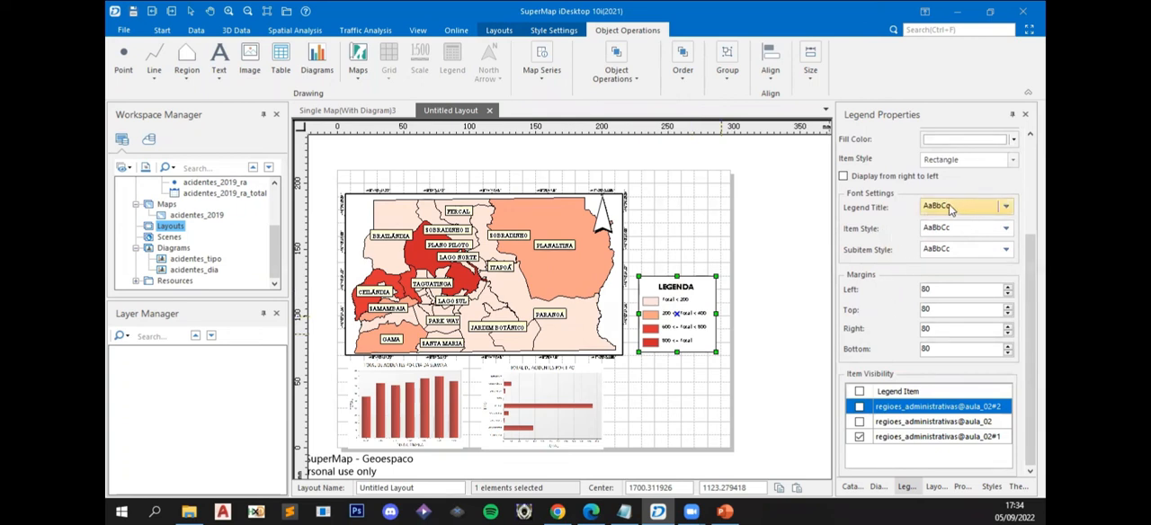
{"action": "left_click", "coordinate": [1005, 207]}
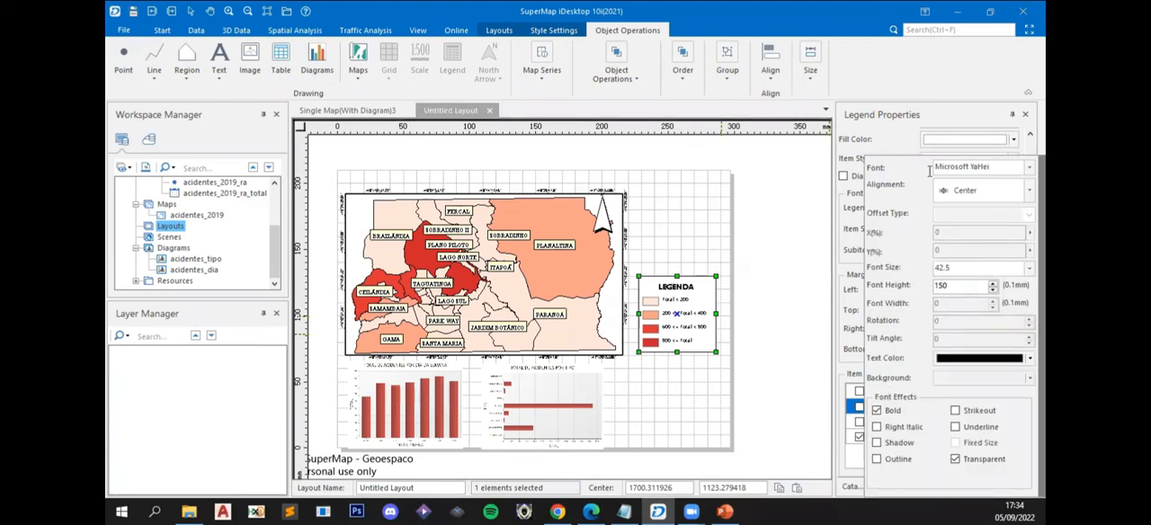
{"action": "double_click", "coordinate": [959, 269]}
{"action": "left_click", "coordinate": [990, 169]}
{"action": "left_click", "coordinate": [1029, 168]}
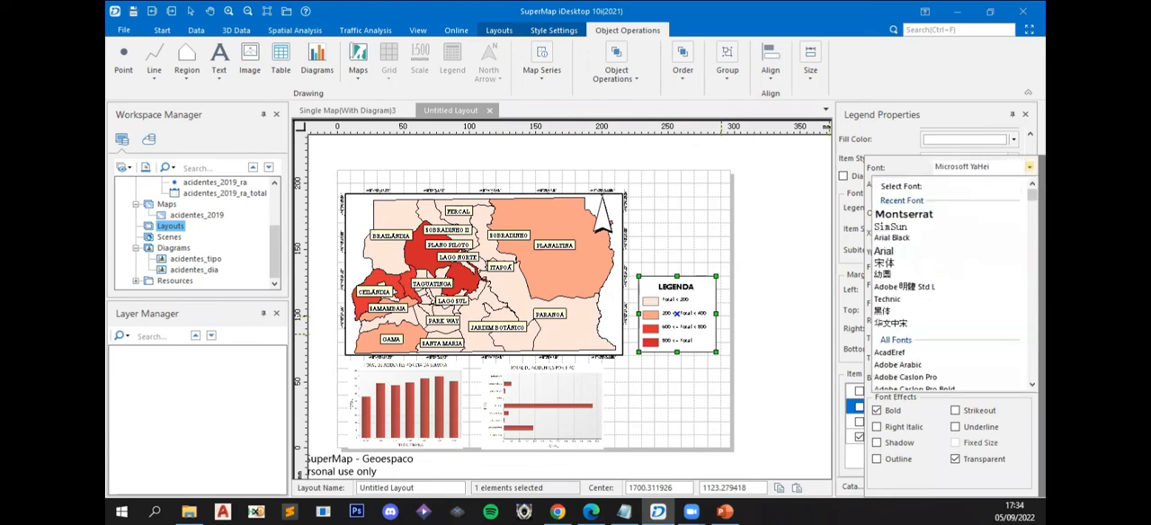
{"action": "left_click", "coordinate": [917, 251]}
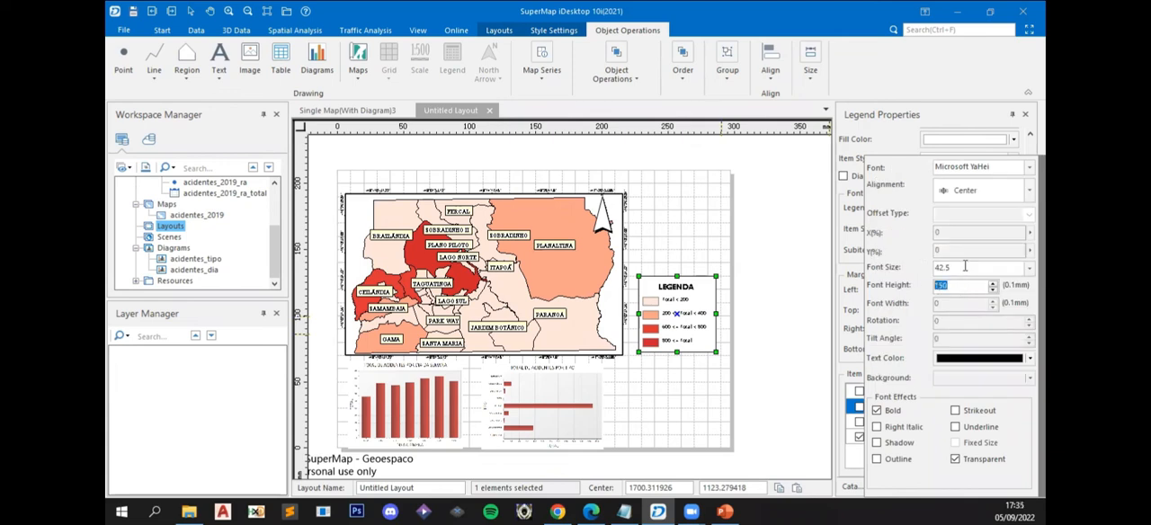
{"action": "left_click", "coordinate": [966, 267]}
{"action": "left_click", "coordinate": [1028, 267]}
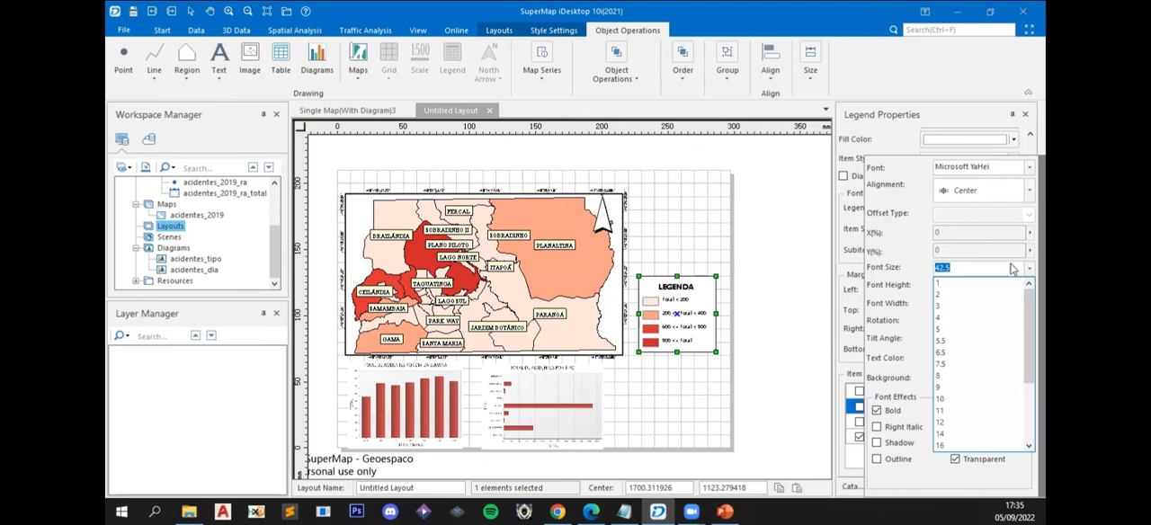
{"action": "left_click", "coordinate": [899, 251]}
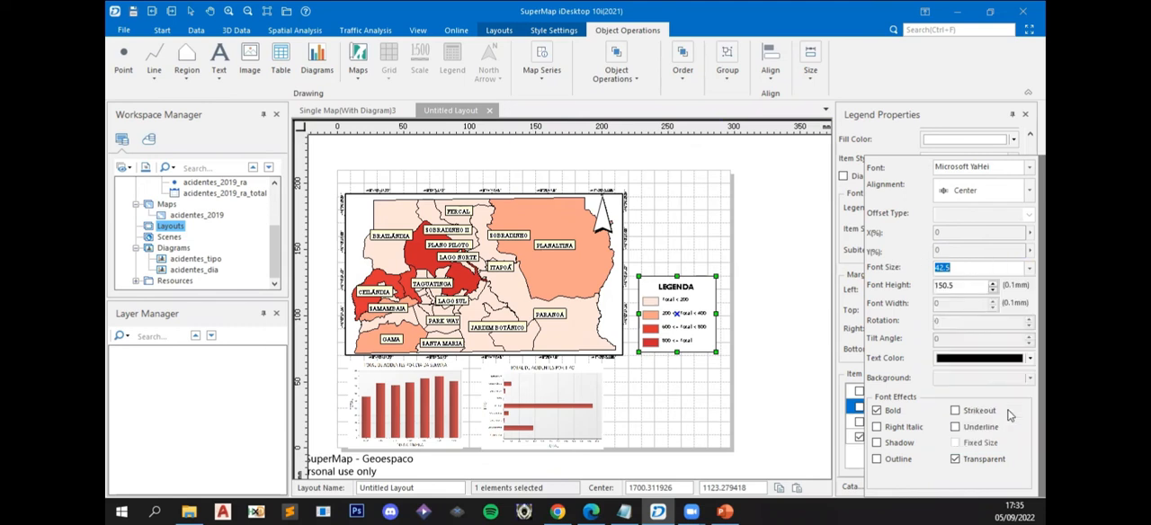
- Try the italic, strikeout, outline and shadow effects on the legend title, switching each one off again
{"action": "left_click", "coordinate": [878, 427]}
{"action": "left_click", "coordinate": [878, 427]}
{"action": "left_click", "coordinate": [956, 411]}
{"action": "left_click", "coordinate": [955, 412]}
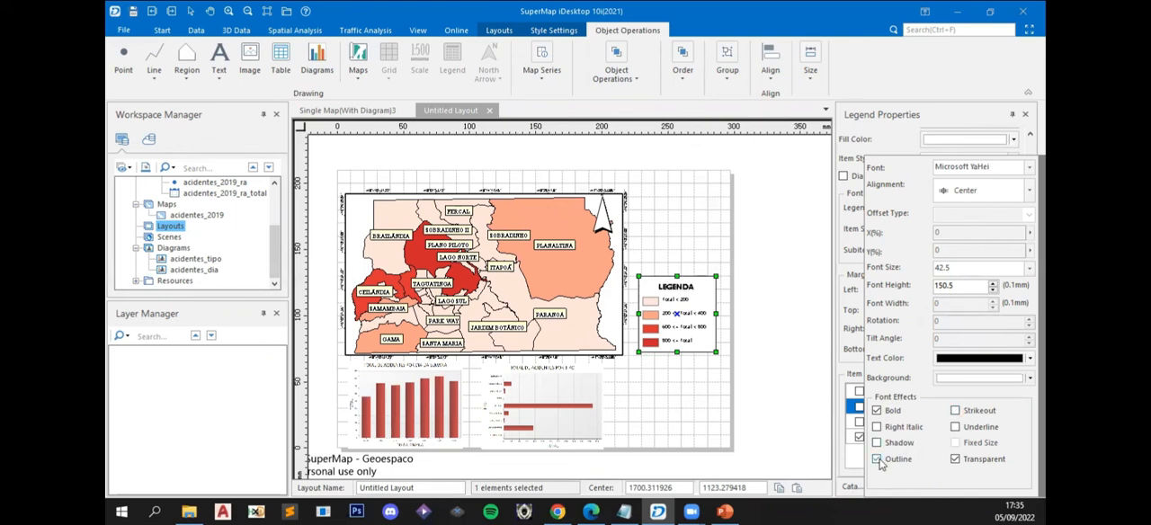
{"action": "left_click", "coordinate": [877, 443]}
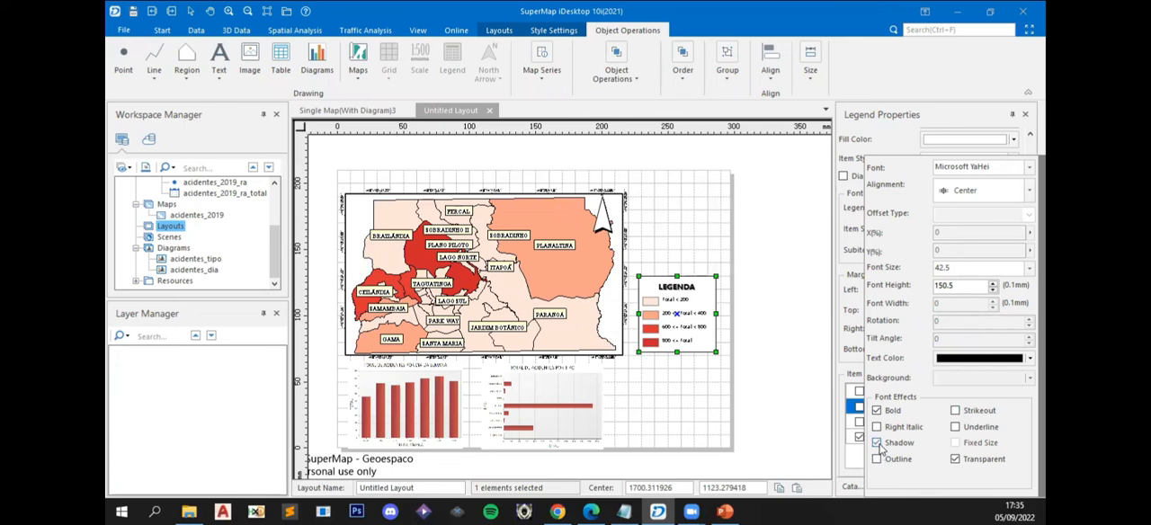
{"action": "left_click", "coordinate": [877, 444]}
{"action": "left_click", "coordinate": [777, 342]}
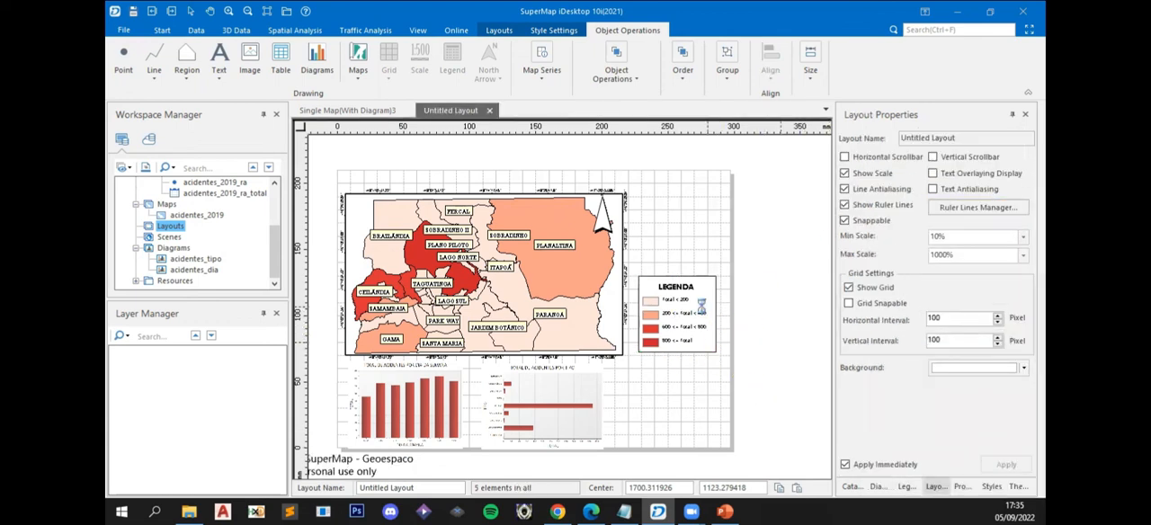
- Try bold text in the legend's item font style, then leave it non-bold
{"action": "left_click", "coordinate": [676, 313]}
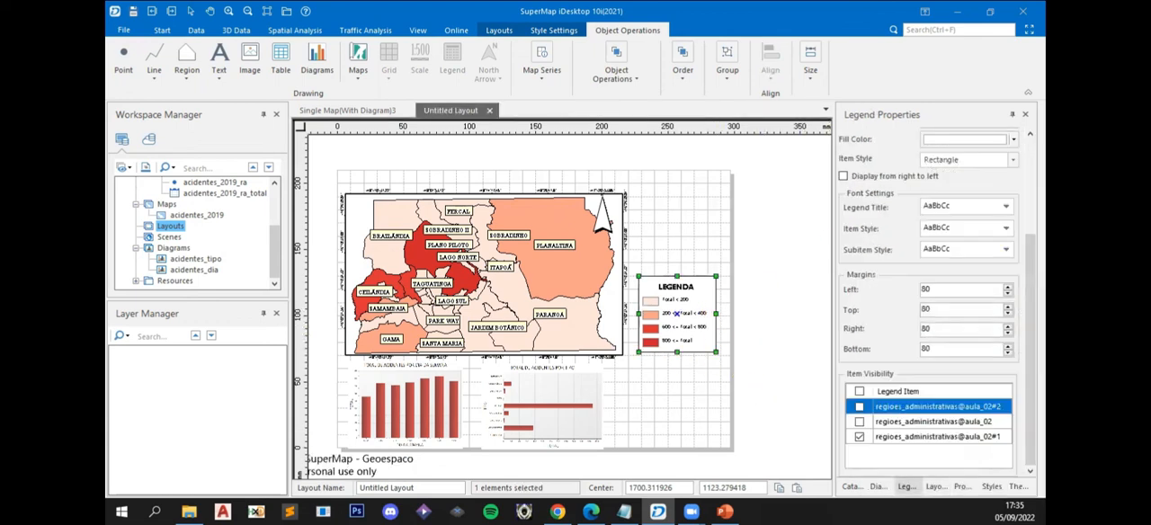
{"action": "left_click", "coordinate": [1008, 230]}
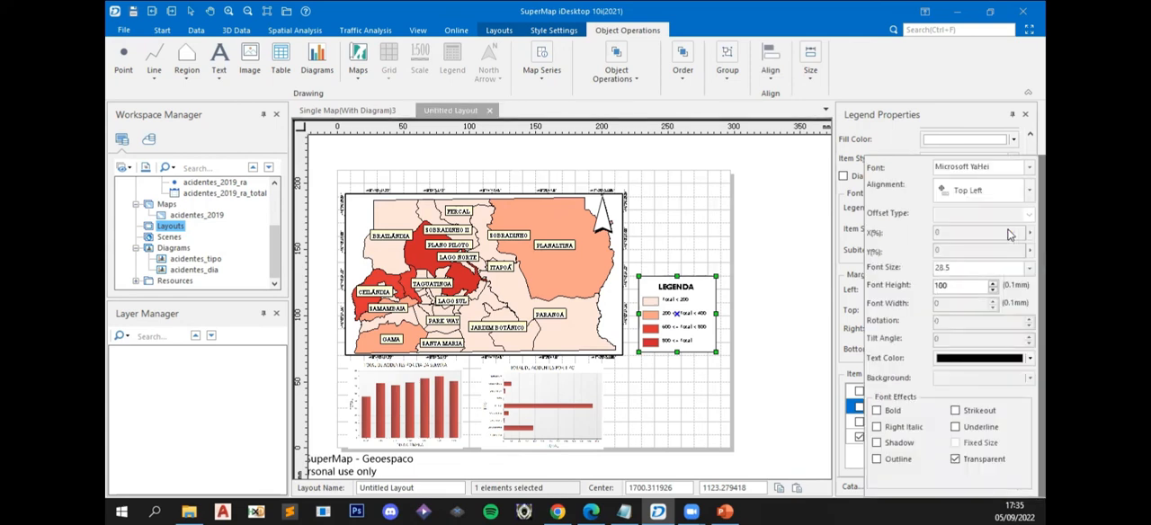
{"action": "left_click", "coordinate": [992, 169]}
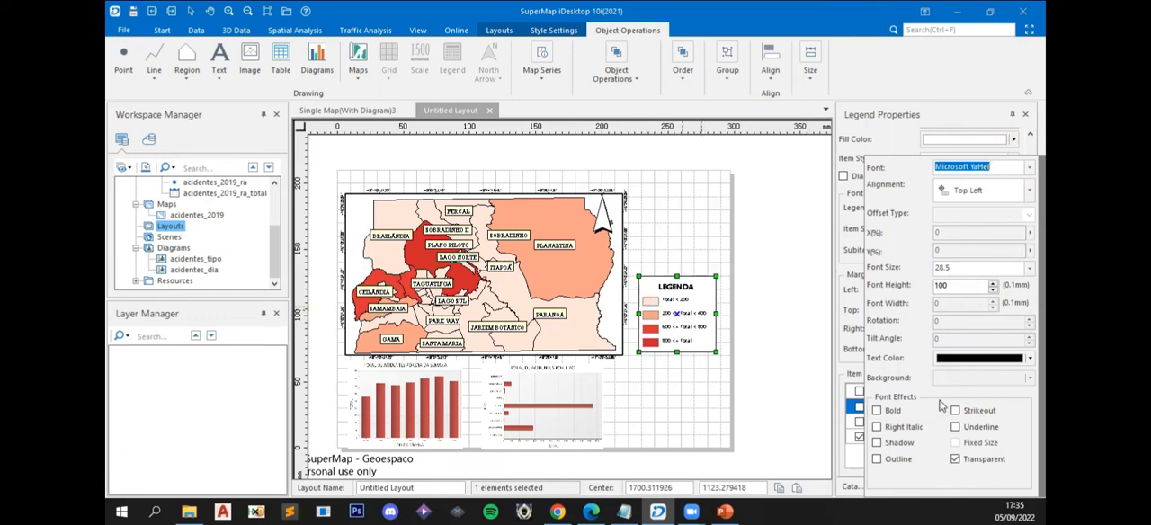
{"action": "left_click", "coordinate": [876, 411]}
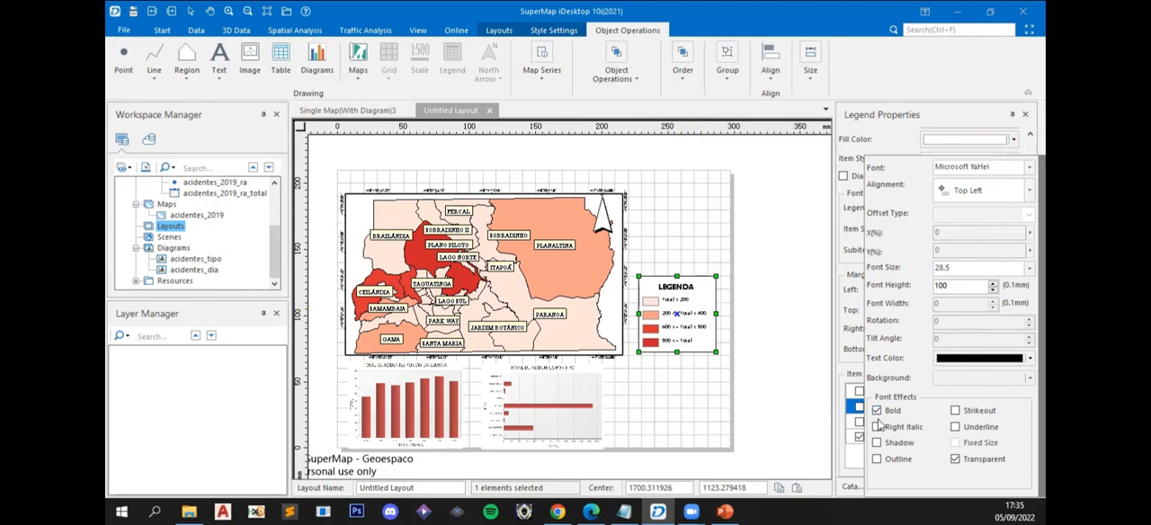
{"action": "left_click", "coordinate": [813, 306]}
{"action": "left_click", "coordinate": [709, 305]}
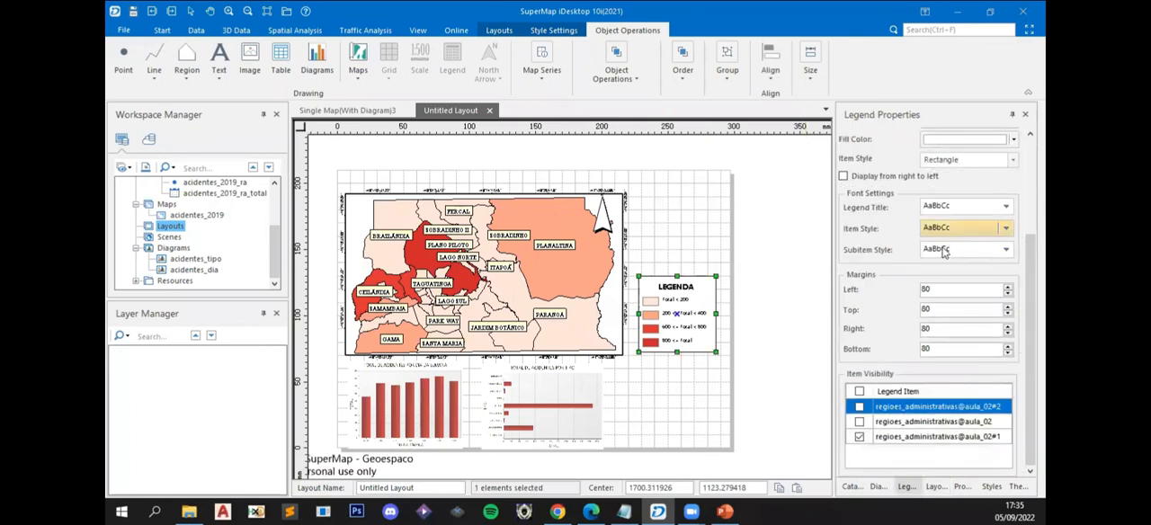
- Try bold text in the legend's subitem font style and switch it off again
{"action": "left_click", "coordinate": [967, 259]}
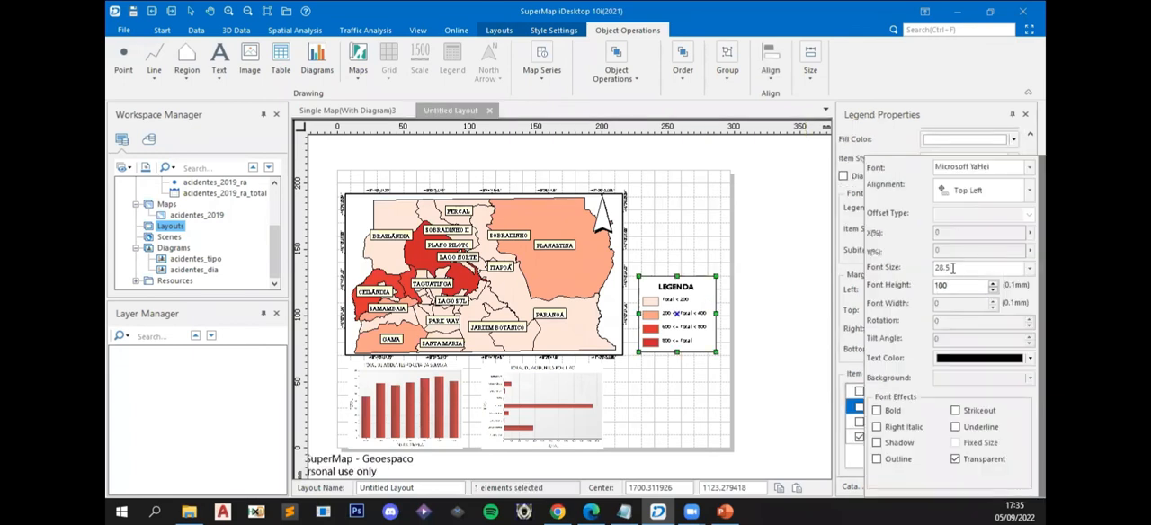
{"action": "left_click", "coordinate": [877, 411]}
{"action": "left_click", "coordinate": [877, 411]}
{"action": "left_click", "coordinate": [789, 310]}
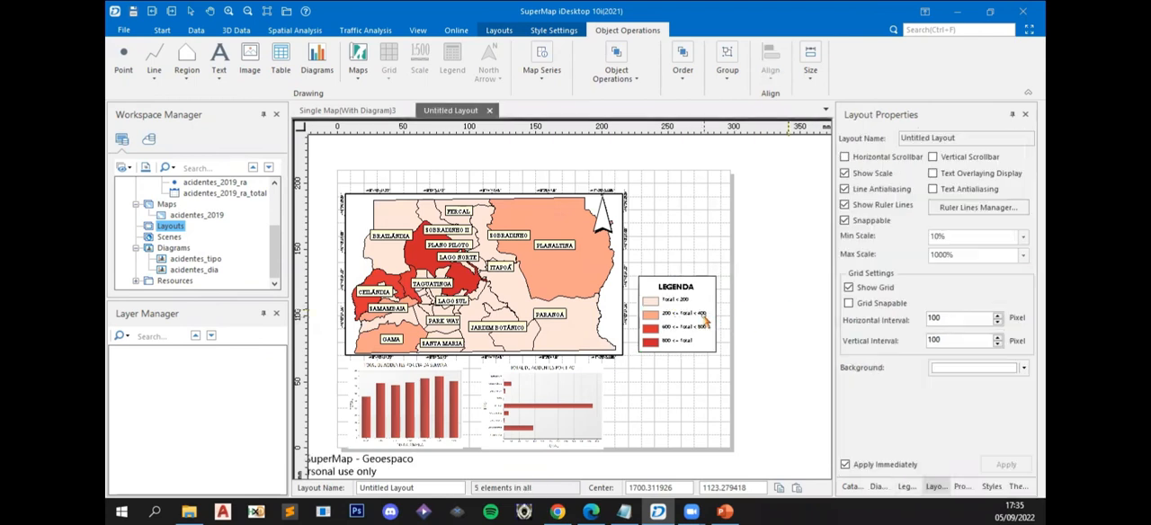
- Widen the legend frame slightly on both sides, keeping it between the map and the page edge
{"action": "left_click", "coordinate": [701, 321]}
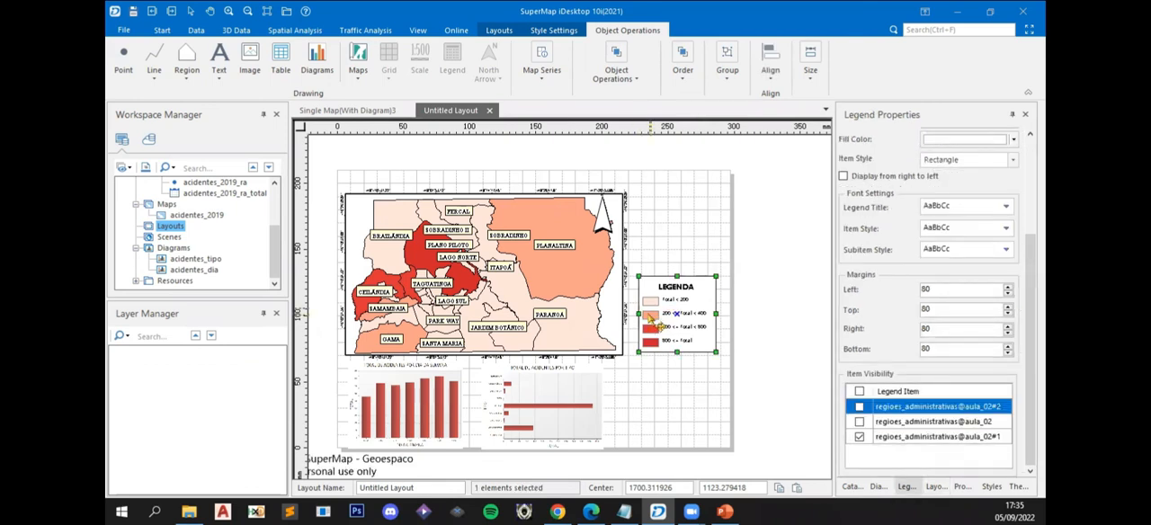
{"action": "left_click_drag", "start_coordinate": [637, 313], "coordinate": [633, 314]}
{"action": "left_click_drag", "start_coordinate": [722, 314], "coordinate": [729, 313]}
{"action": "left_click", "coordinate": [789, 329]}
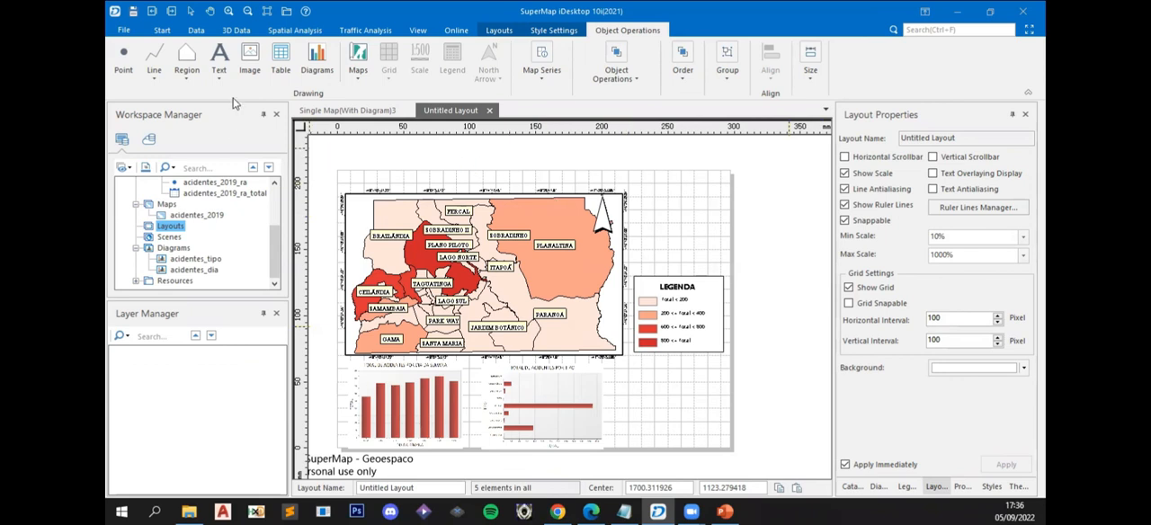
- Place a text block in the space between the map and the page edge above the legend, with an "Autor:" line giving the author's name
{"action": "left_click", "coordinate": [221, 57]}
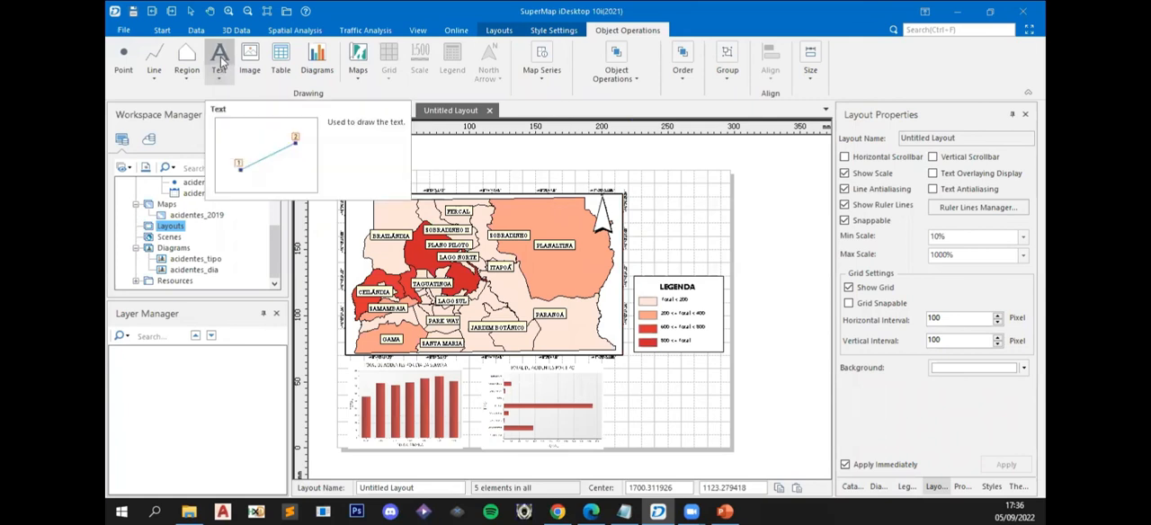
{"action": "left_click", "coordinate": [220, 59]}
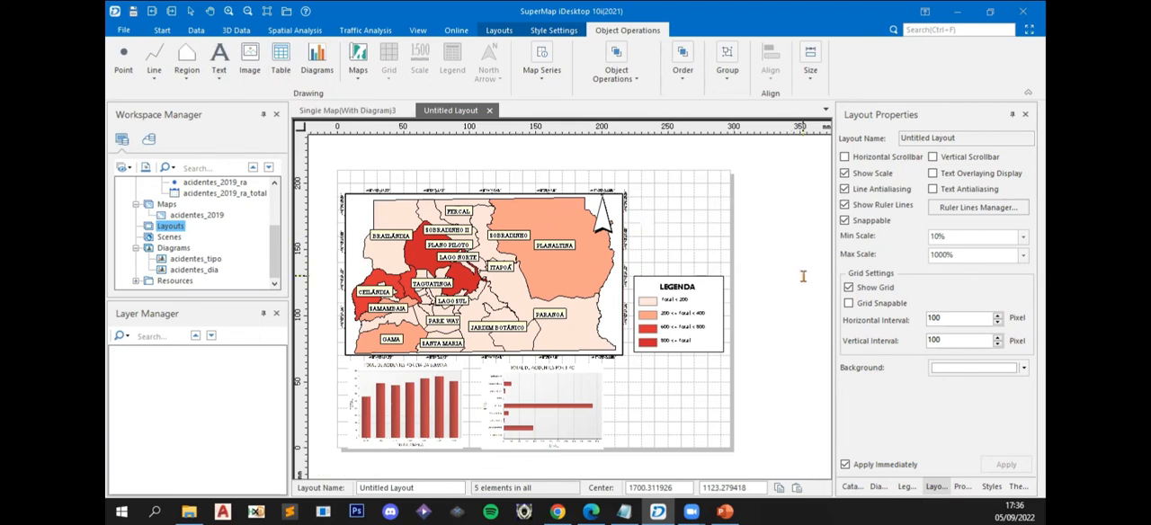
{"action": "type", "text": "AUTOR"}
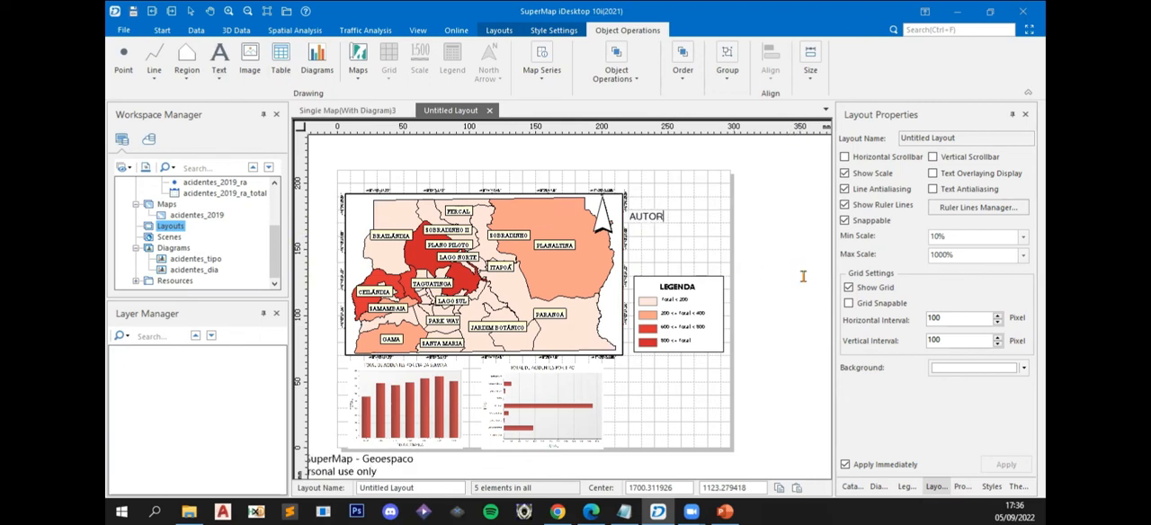
{"action": "key", "text": "BackSpace"}
{"action": "key", "text": "BackSpace"}
{"action": "key", "text": "BackSpace"}
{"action": "key", "text": "BackSpace"}
{"action": "key", "text": "BackSpace"}
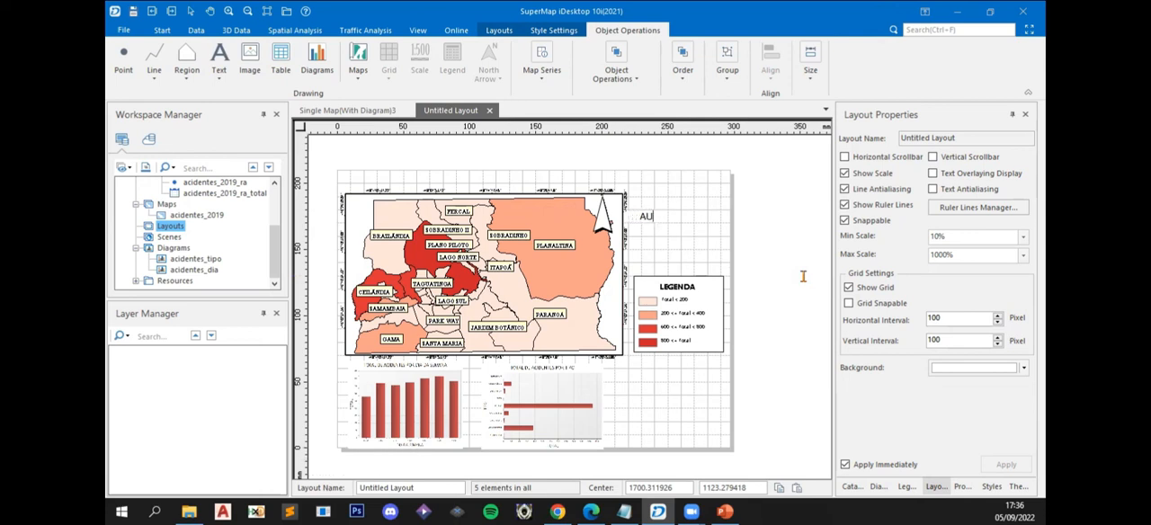
{"action": "type", "text": "Autor: S"}
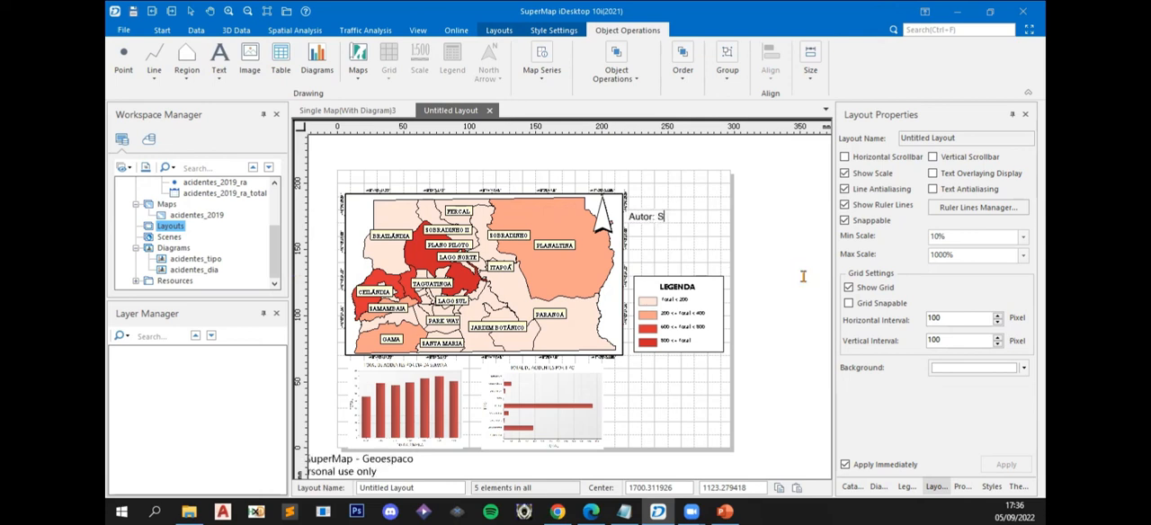
{"action": "type", "text": "ebastião Neto"}
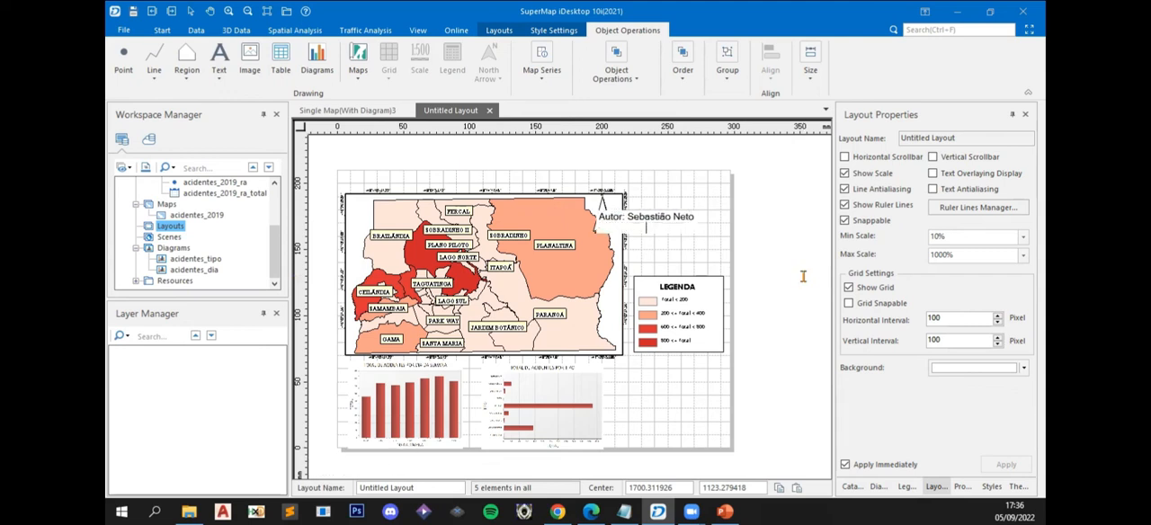
- Add the lines "Datum: SIRGAS 2000" and "Fonte dos dados: DETRAN-DF" below the author line
{"action": "key", "text": "Return"}
{"action": "type", "text": "Datum: "}
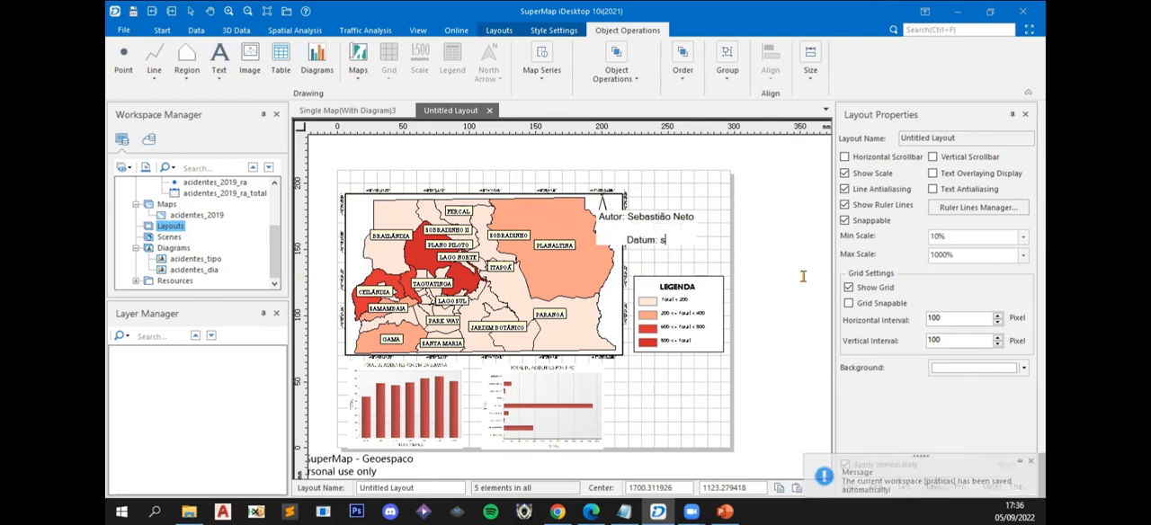
{"action": "type", "text": "SIRGAS 2000"}
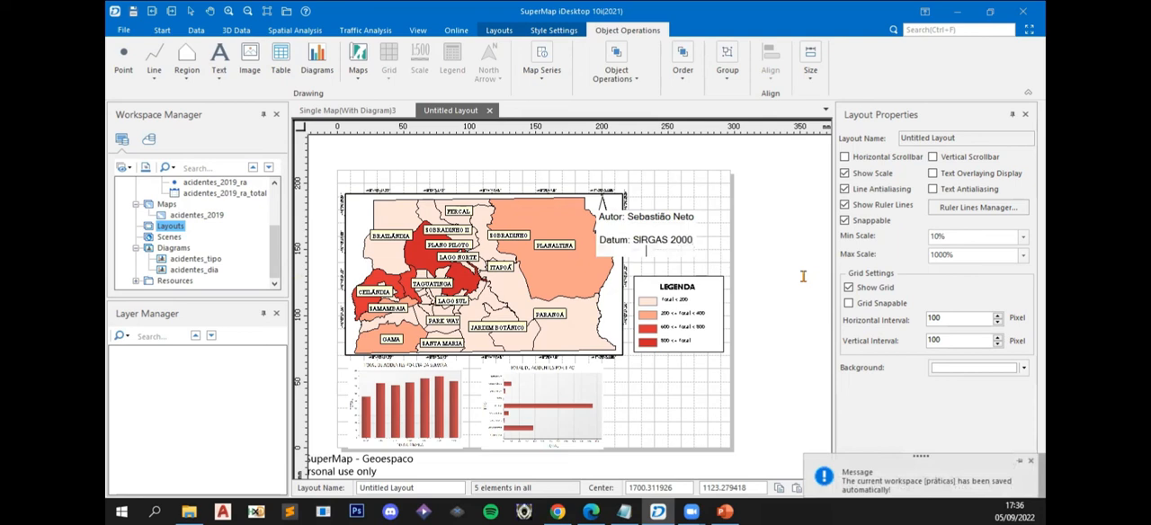
{"action": "key", "text": "Return"}
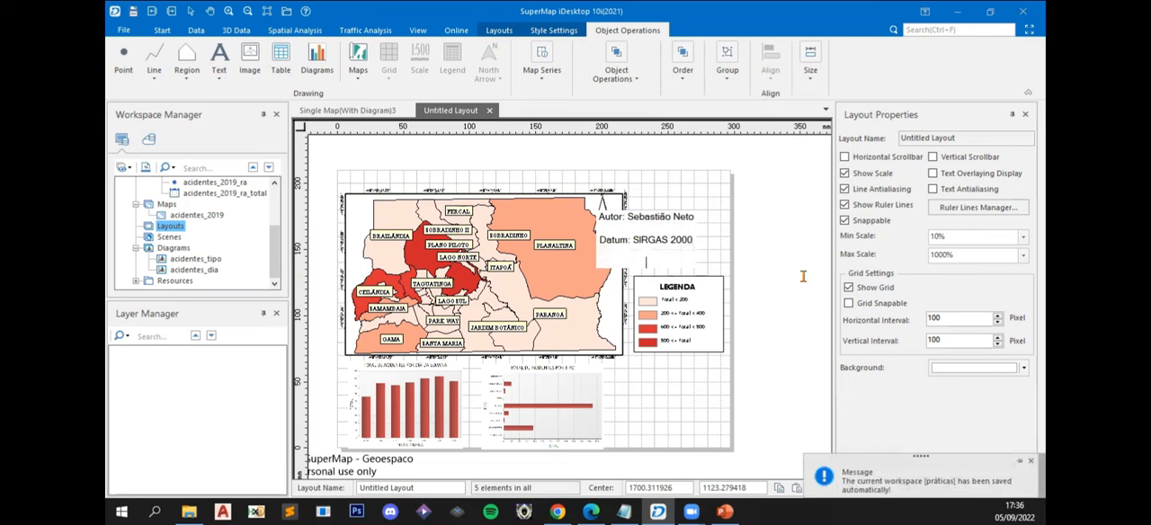
{"action": "type", "text": "Fonte dos dados: DETRAN"}
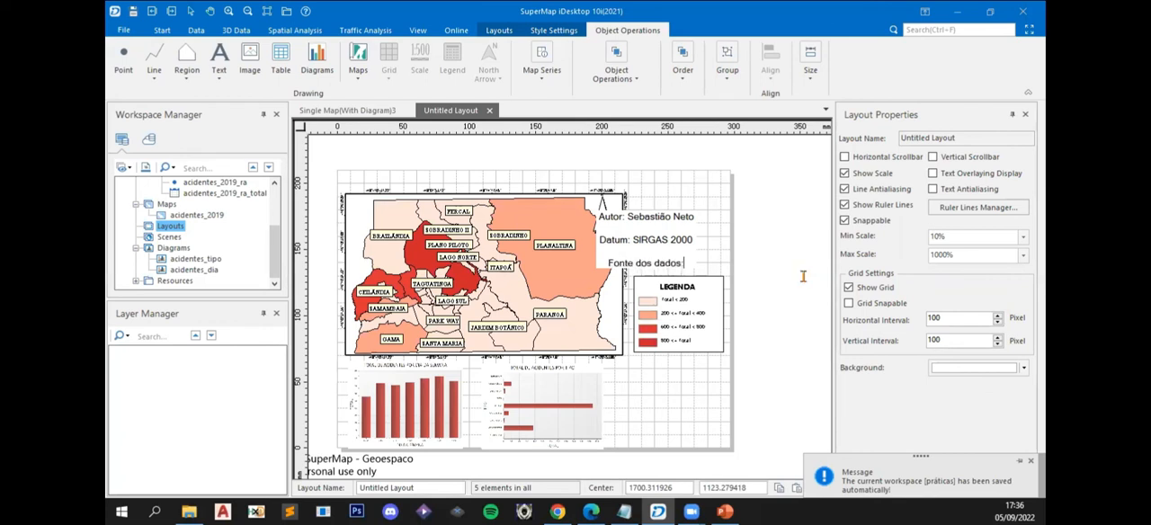
{"action": "type", "text": "-DF"}
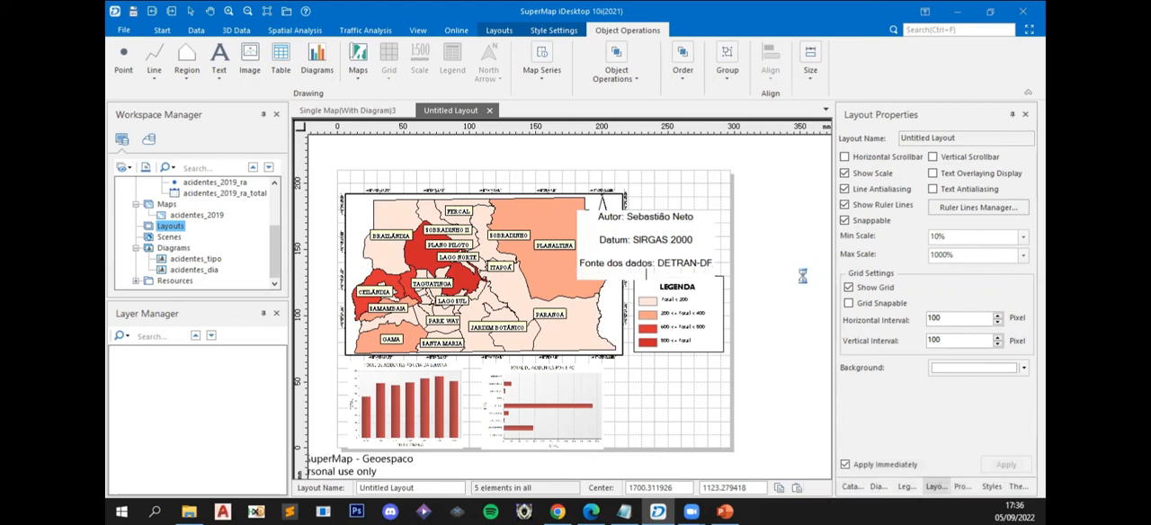
- Add a scale line starting with "Escala -" below the data source line of the text block
{"action": "key", "text": "Return"}
{"action": "type", "text": "Escala"}
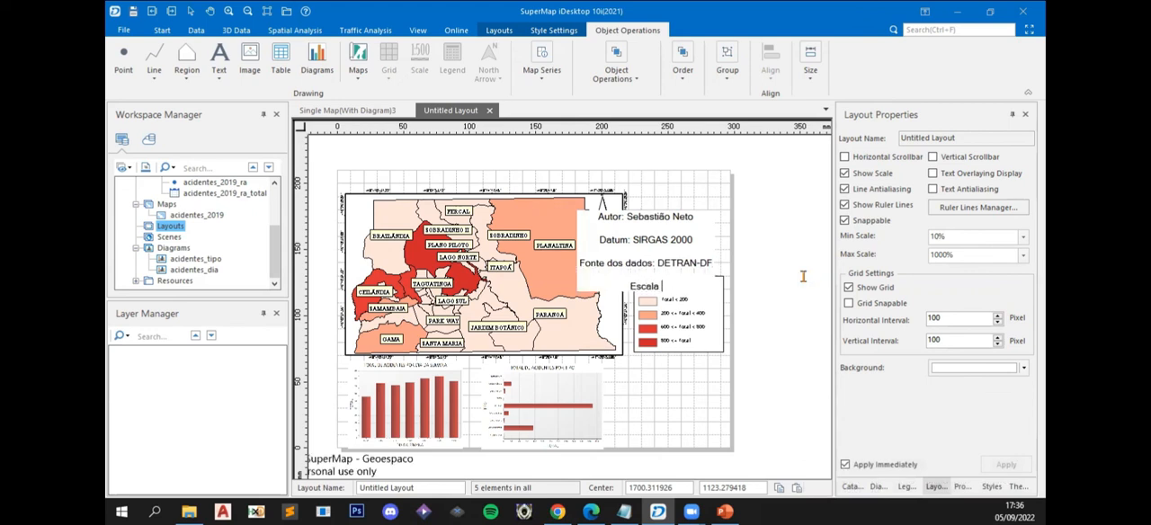
{"action": "type", "text": " - 1"}
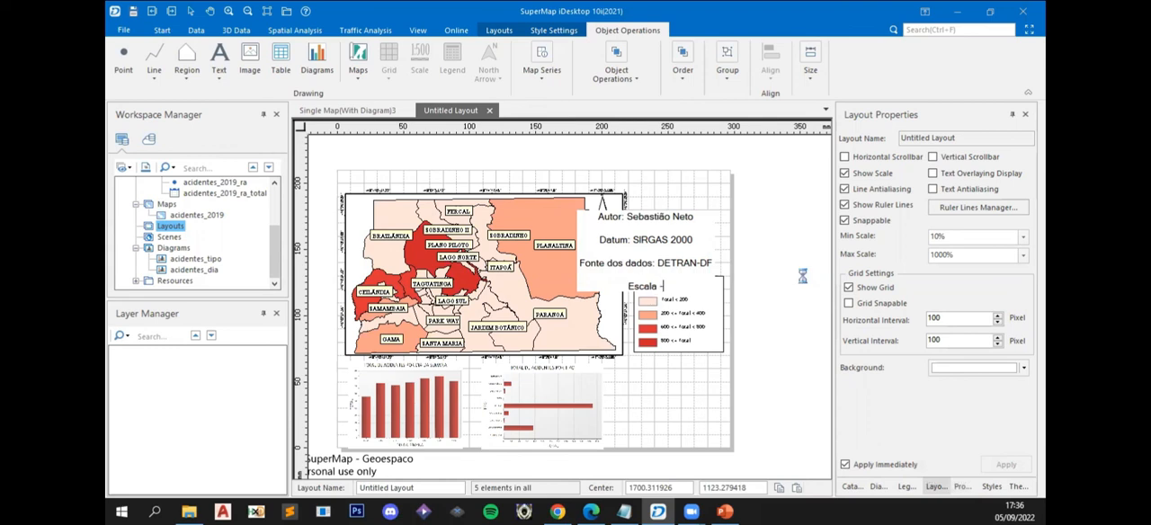
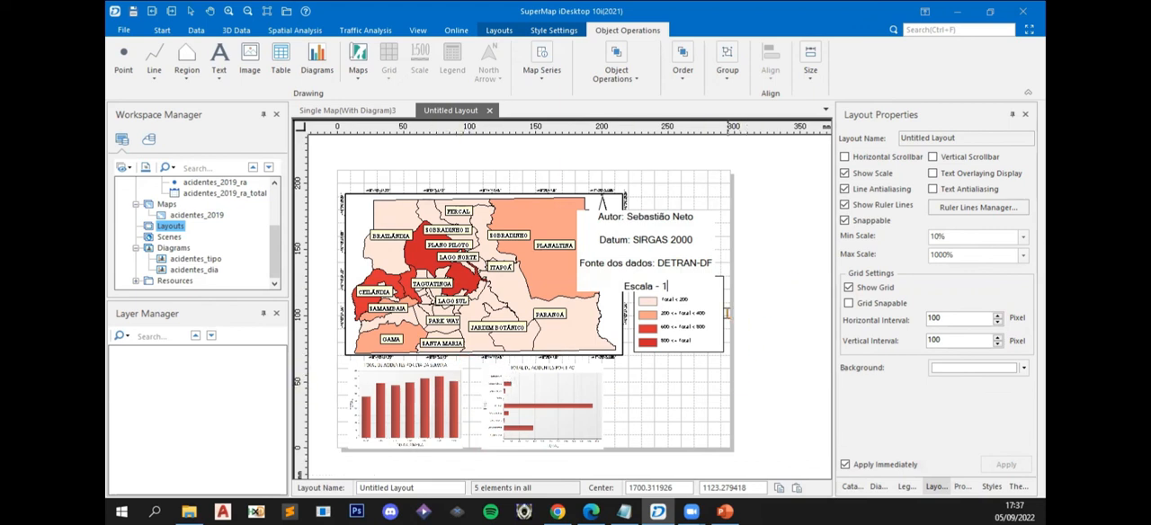
- Complete the scale line with "1:540,000" and move the text block between the map and the page edge above the legend
{"action": "key", "text": "BackSpace"}
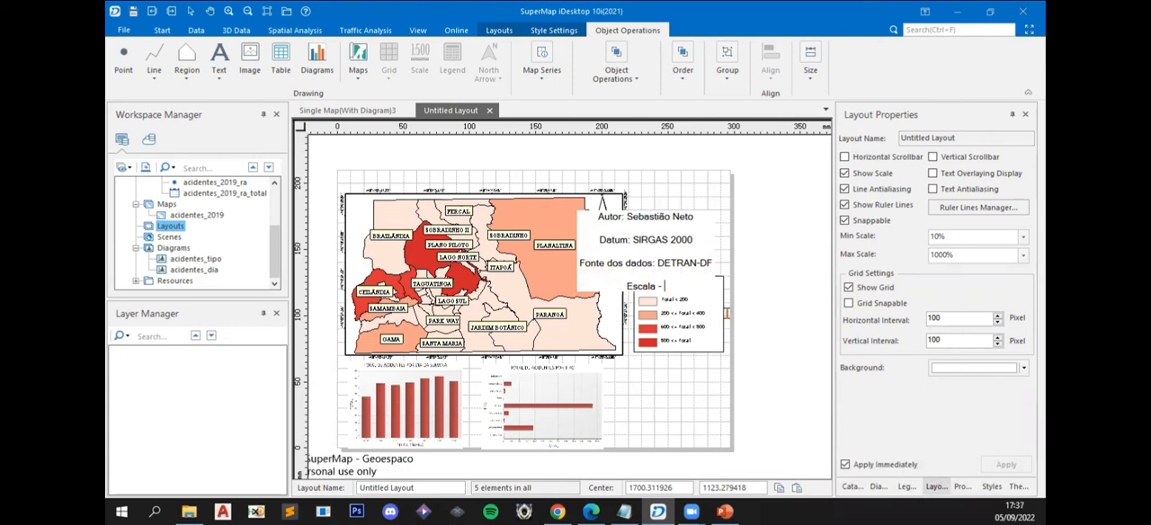
{"action": "type", "text": "1:540"}
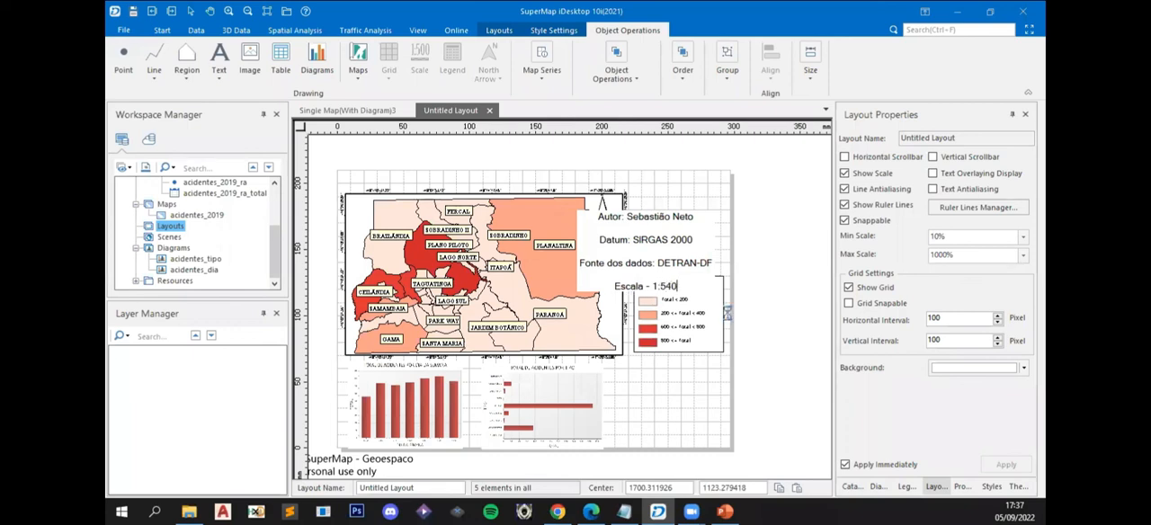
{"action": "type", "text": ",000"}
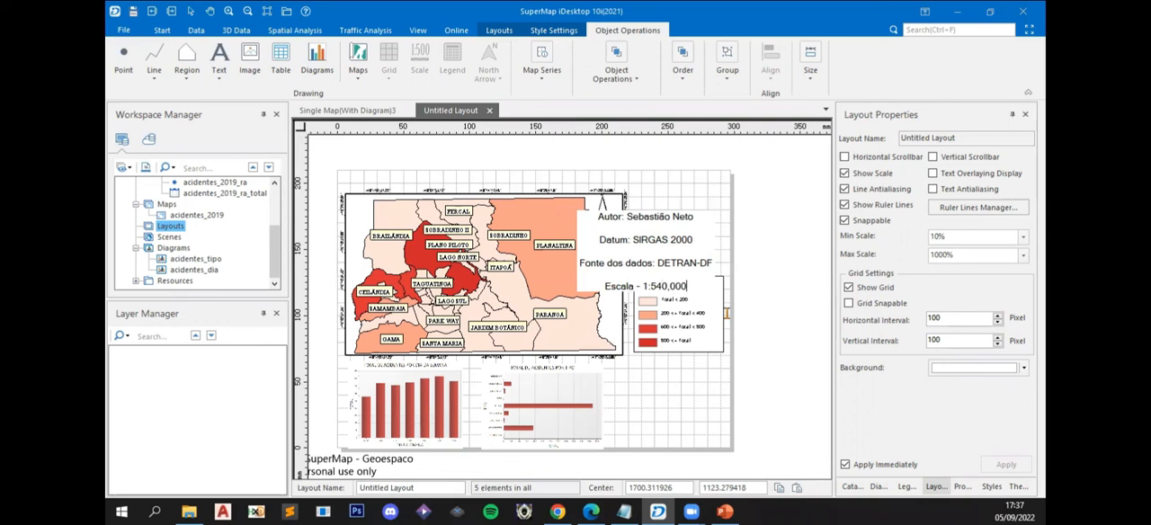
{"action": "left_click", "coordinate": [698, 284]}
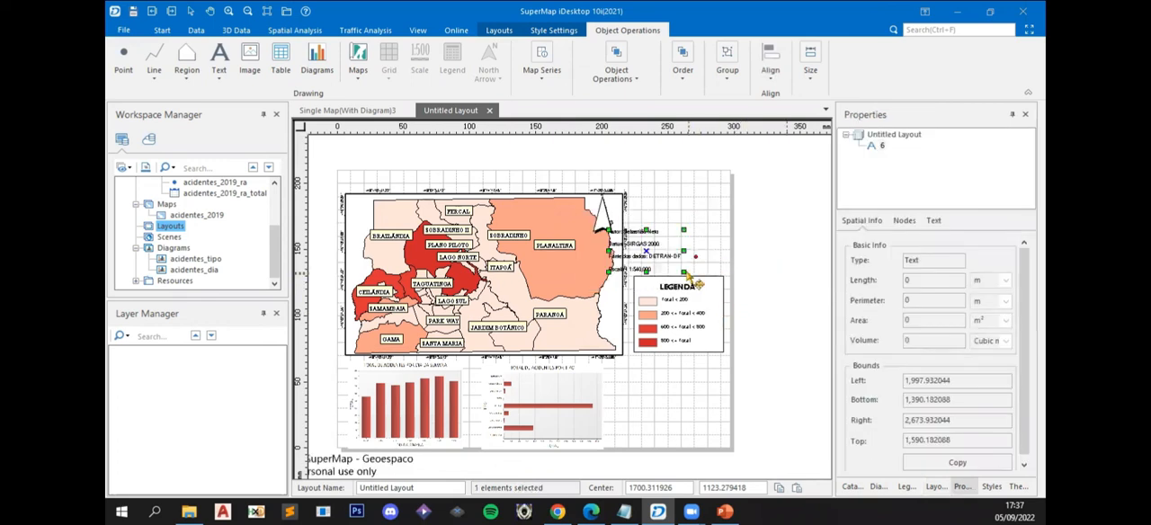
{"action": "left_click_drag", "start_coordinate": [662, 248], "coordinate": [712, 248]}
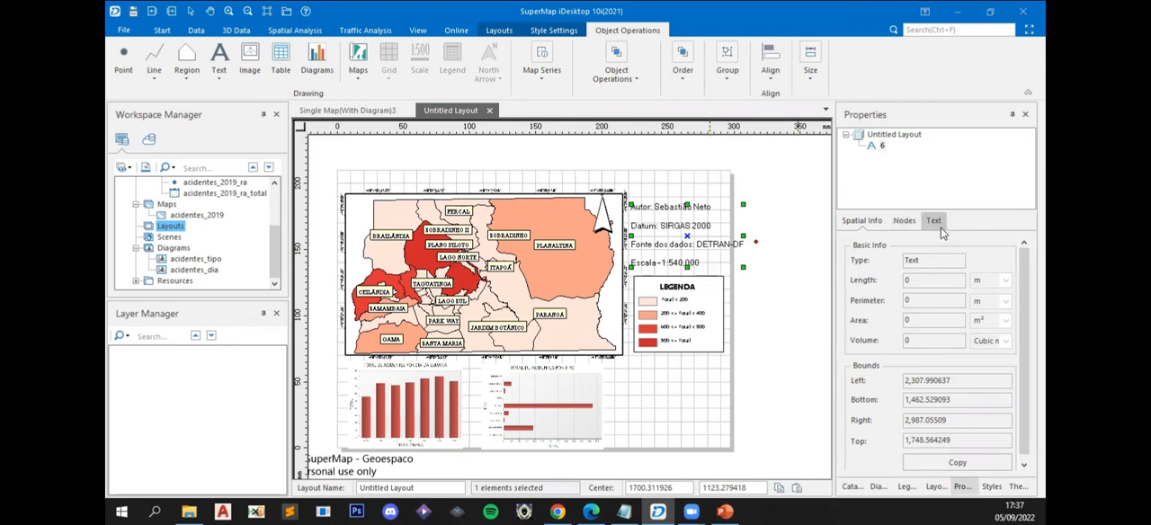
- Set the font size of the author, datum, source and scale text block to 18.5
{"action": "left_click", "coordinate": [940, 223]}
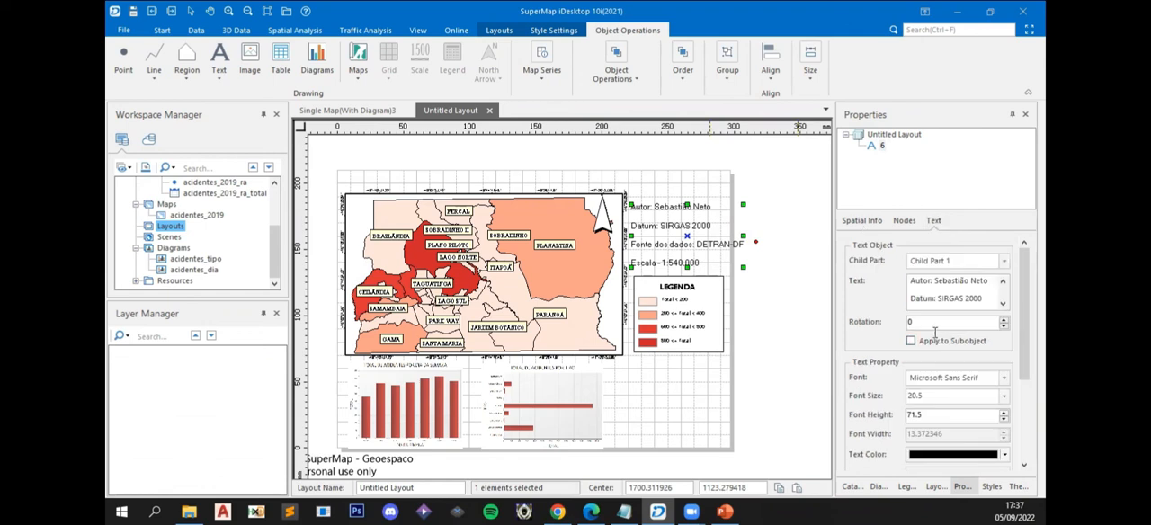
{"action": "left_click_drag", "start_coordinate": [930, 396], "coordinate": [893, 394]}
{"action": "type", "text": "18.5"}
{"action": "key", "text": "Return"}
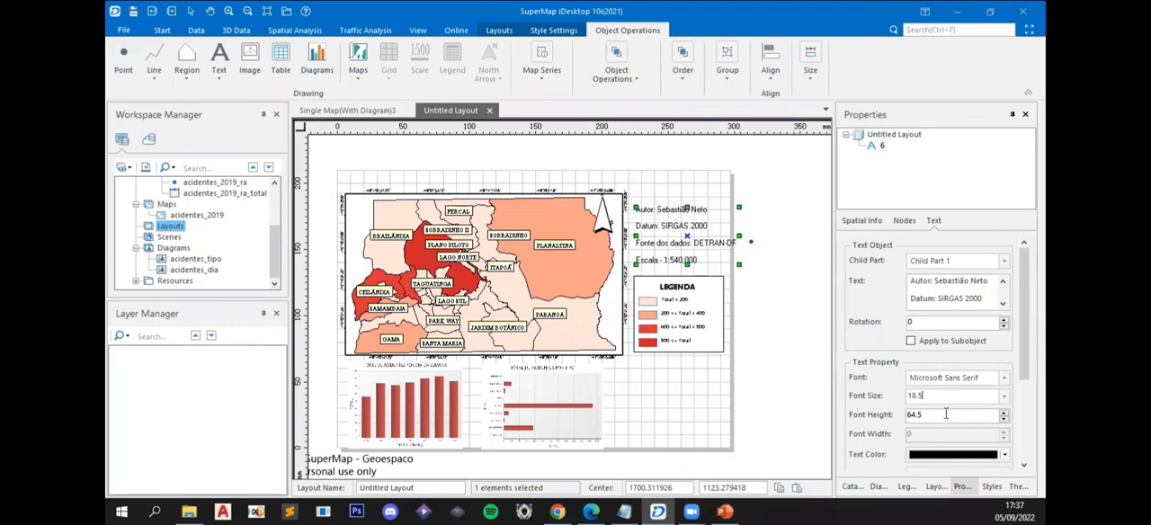
- Try font sizes 19, 16 and 18 on the text block above the legend
{"action": "left_click", "coordinate": [808, 359]}
{"action": "left_click", "coordinate": [694, 245]}
{"action": "double_click", "coordinate": [925, 390]}
{"action": "type", "text": "19"}
{"action": "left_click", "coordinate": [1005, 396]}
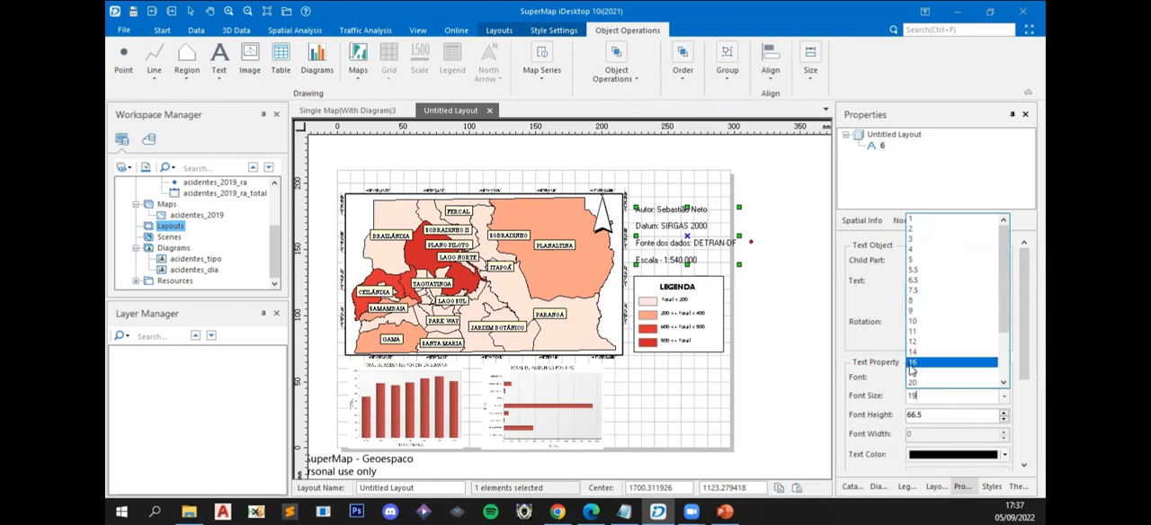
{"action": "left_click", "coordinate": [915, 362]}
{"action": "left_click", "coordinate": [1005, 398]}
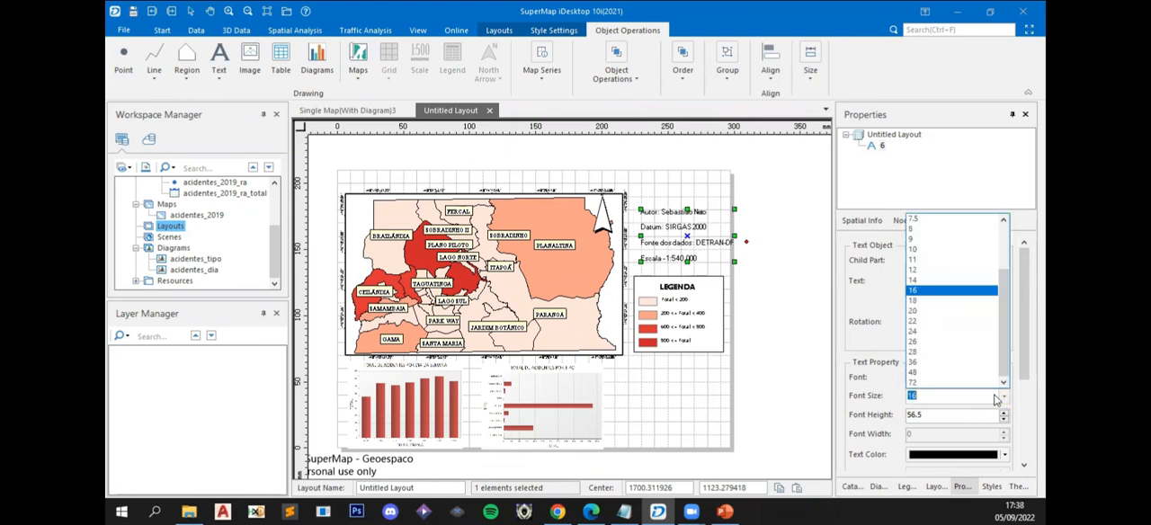
{"action": "left_click", "coordinate": [918, 302]}
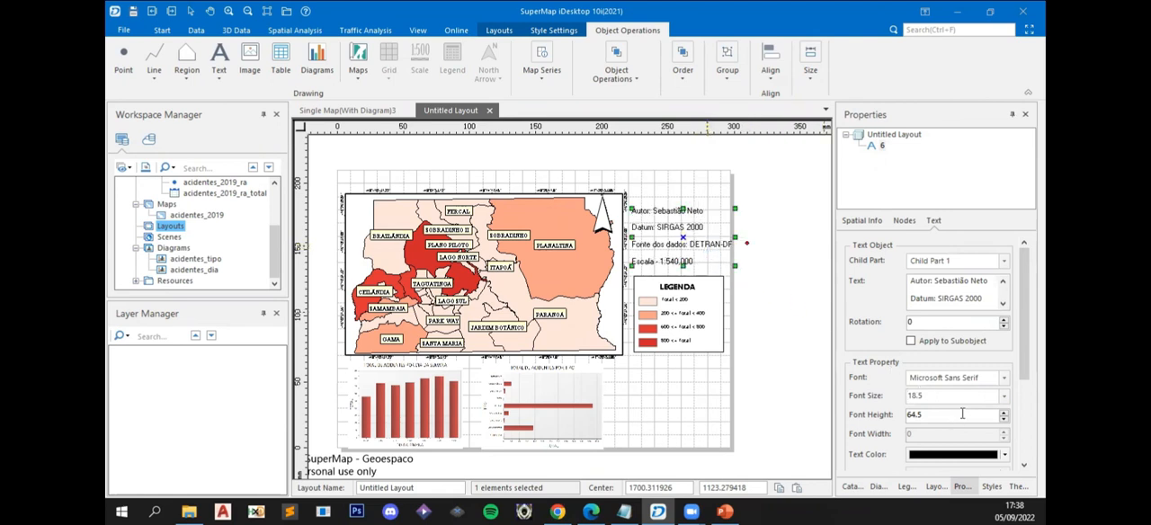
- Set the text block's font size to 16 and shift the block to fit just above the legend
{"action": "left_click", "coordinate": [997, 397]}
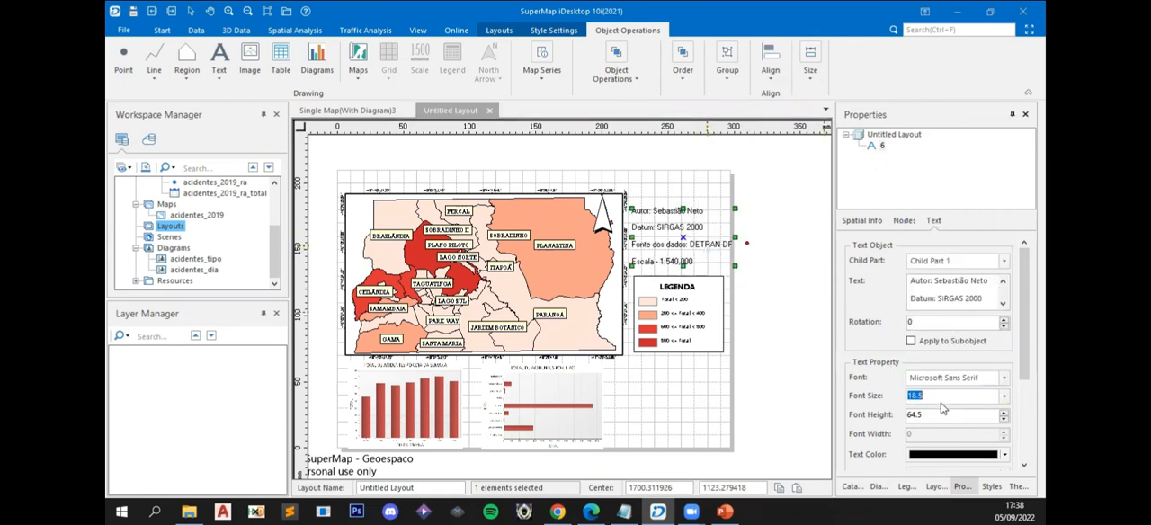
{"action": "type", "text": "1"}
{"action": "key", "text": "Return"}
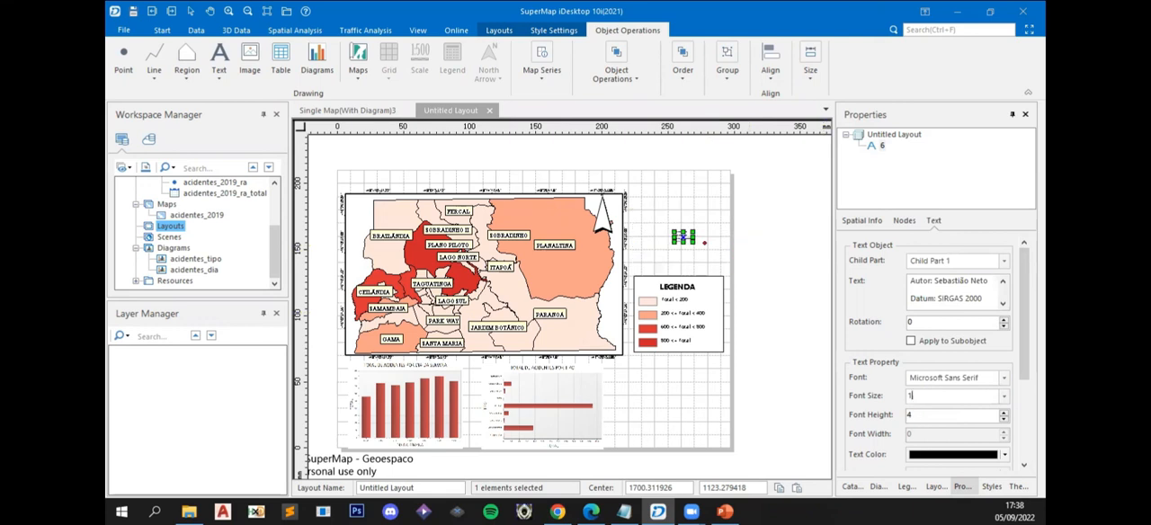
{"action": "type", "text": "6"}
{"action": "key", "text": "Return"}
{"action": "left_click_drag", "start_coordinate": [713, 245], "coordinate": [711, 258]}
{"action": "left_click", "coordinate": [767, 267]}
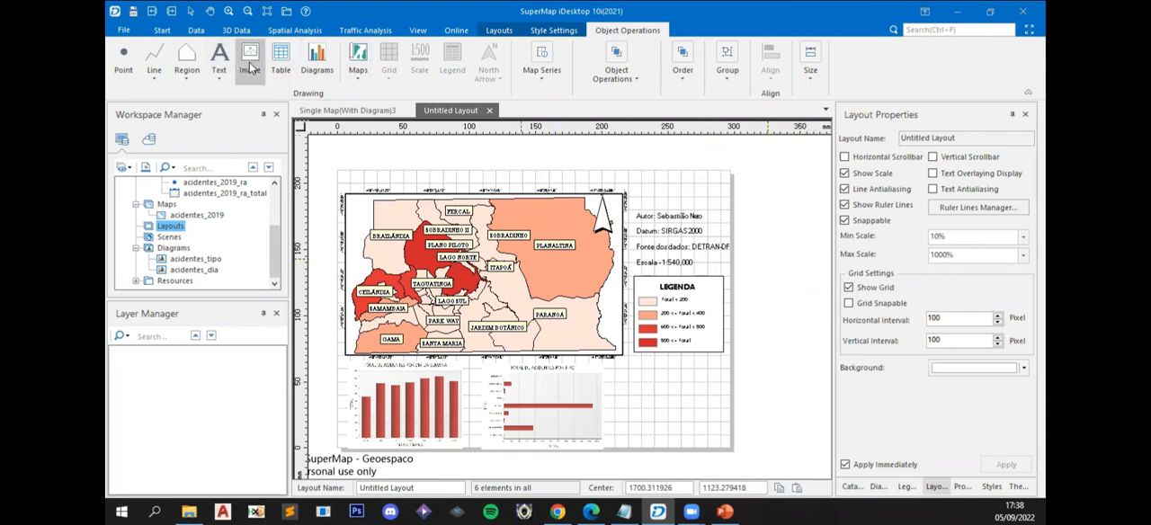
- Insert the Geoespaço logo picture from the Aulas Práticas folder at its original size, placing it below the legend beside the bar charts
{"action": "left_click", "coordinate": [249, 65]}
{"action": "left_click_drag", "start_coordinate": [623, 371], "coordinate": [719, 438]}
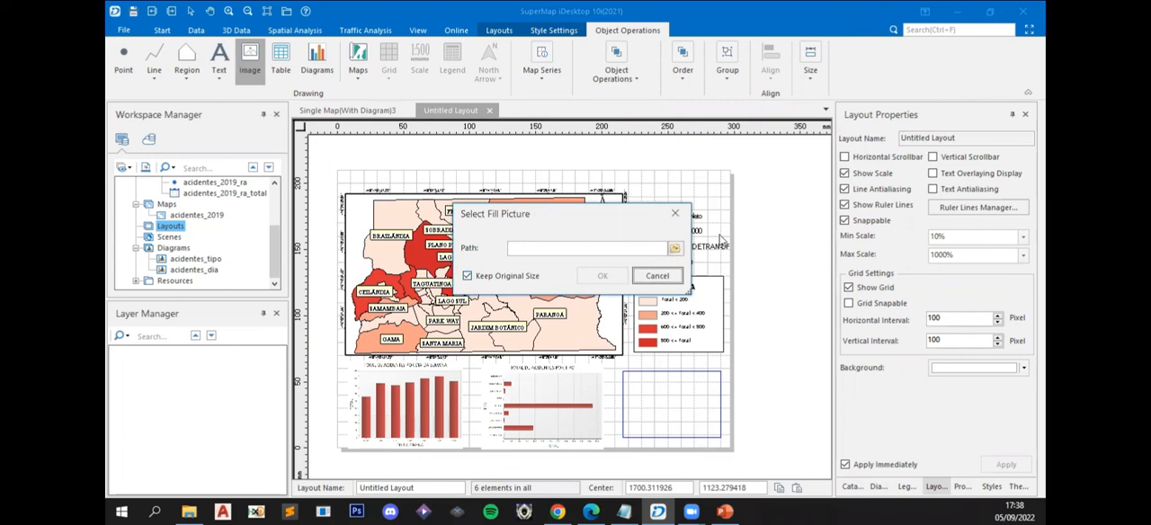
{"action": "left_click", "coordinate": [676, 250]}
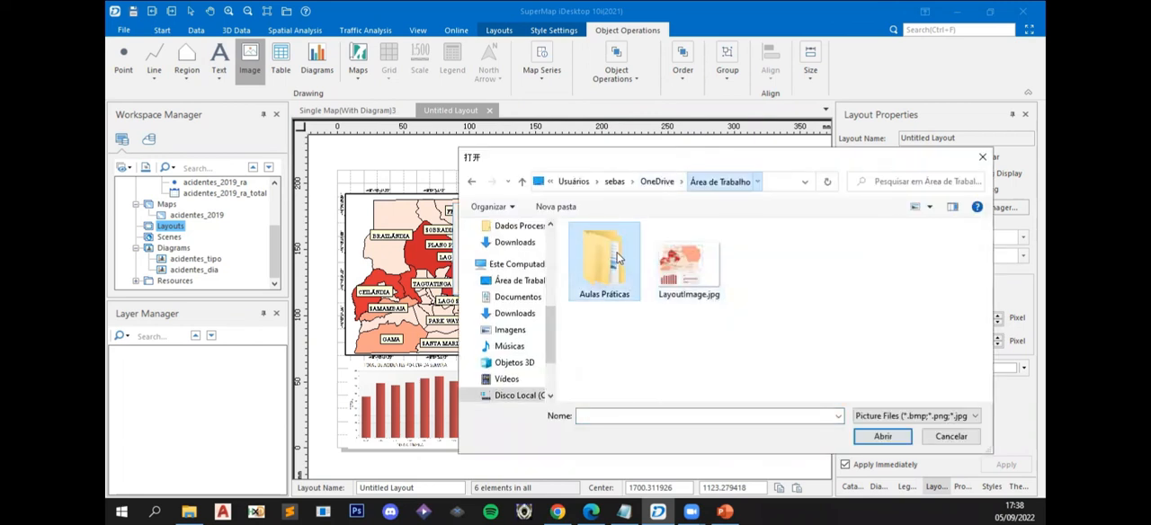
{"action": "double_click", "coordinate": [610, 261]}
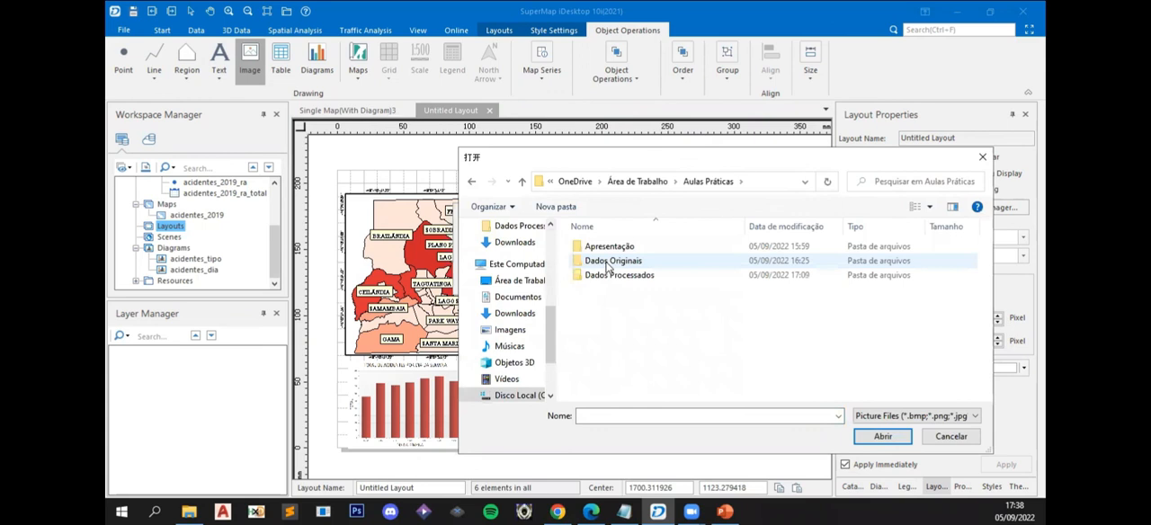
{"action": "double_click", "coordinate": [609, 260]}
{"action": "left_click", "coordinate": [612, 245]}
{"action": "double_click", "coordinate": [611, 246]}
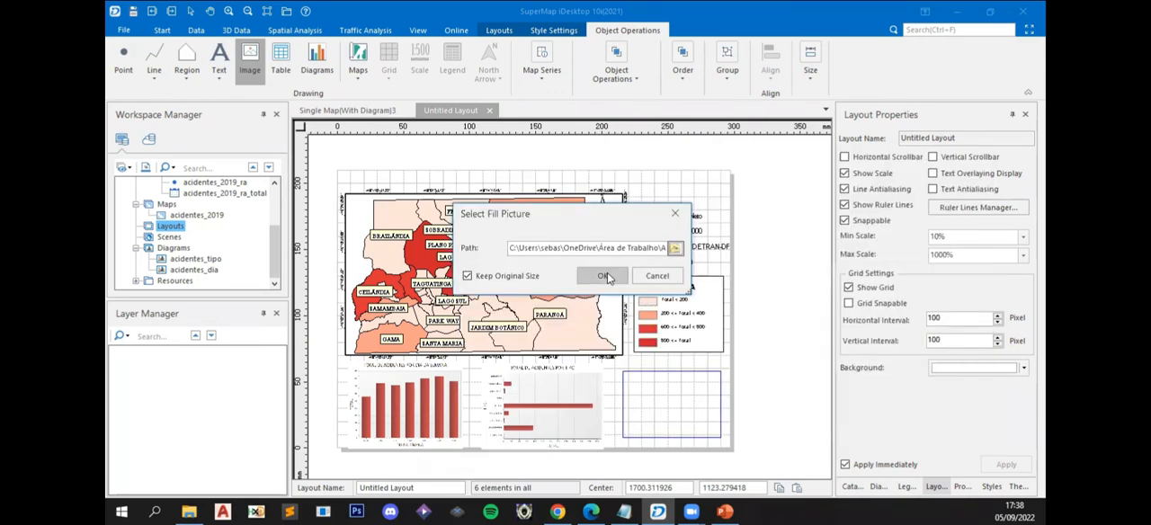
{"action": "left_click", "coordinate": [603, 275]}
{"action": "left_click_drag", "start_coordinate": [695, 409], "coordinate": [717, 408]}
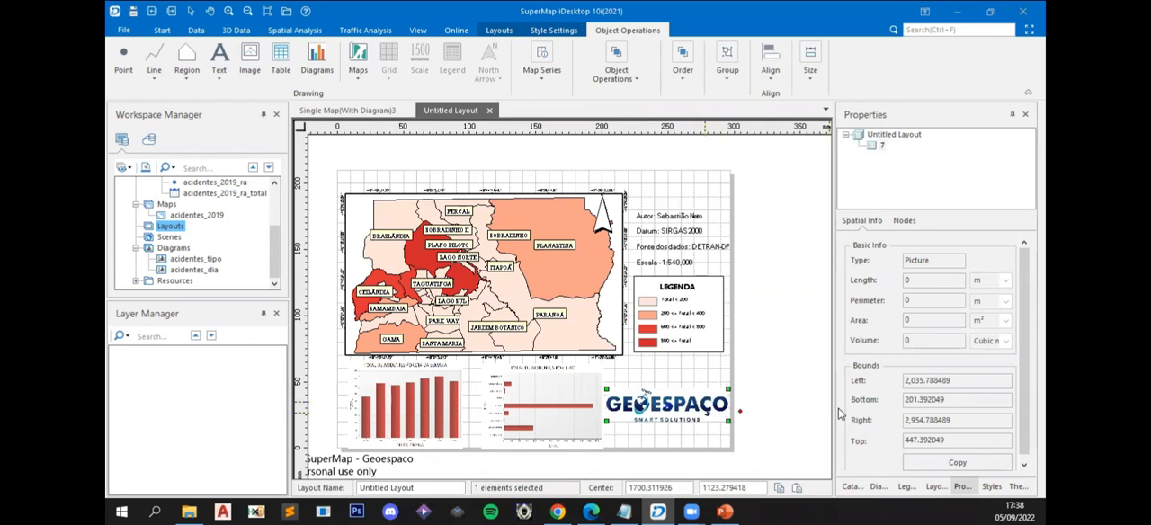
{"action": "left_click", "coordinate": [785, 411]}
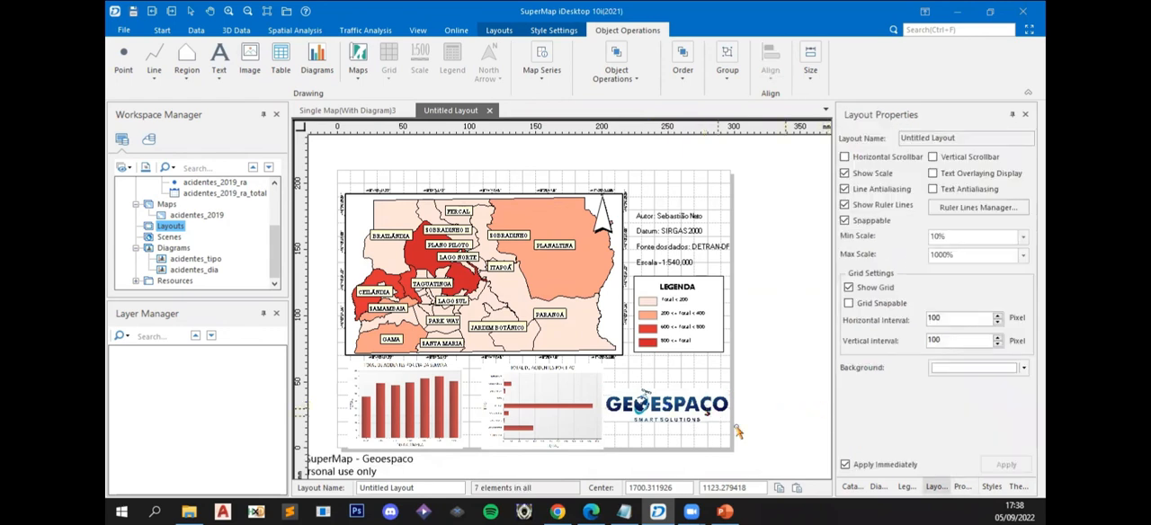
{"action": "left_click", "coordinate": [719, 418]}
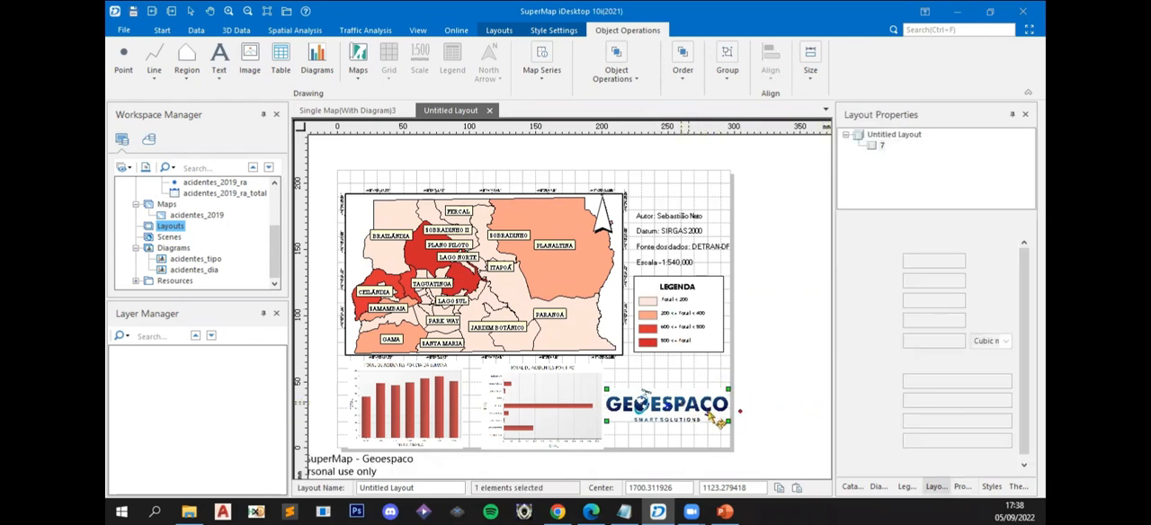
{"action": "left_click", "coordinate": [751, 358]}
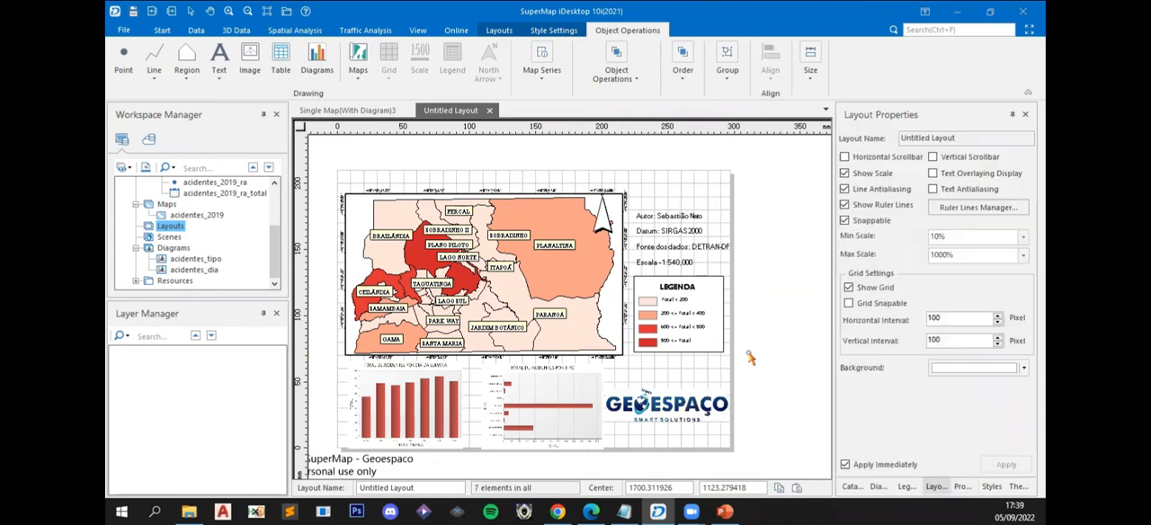
{"action": "left_click", "coordinate": [532, 421]}
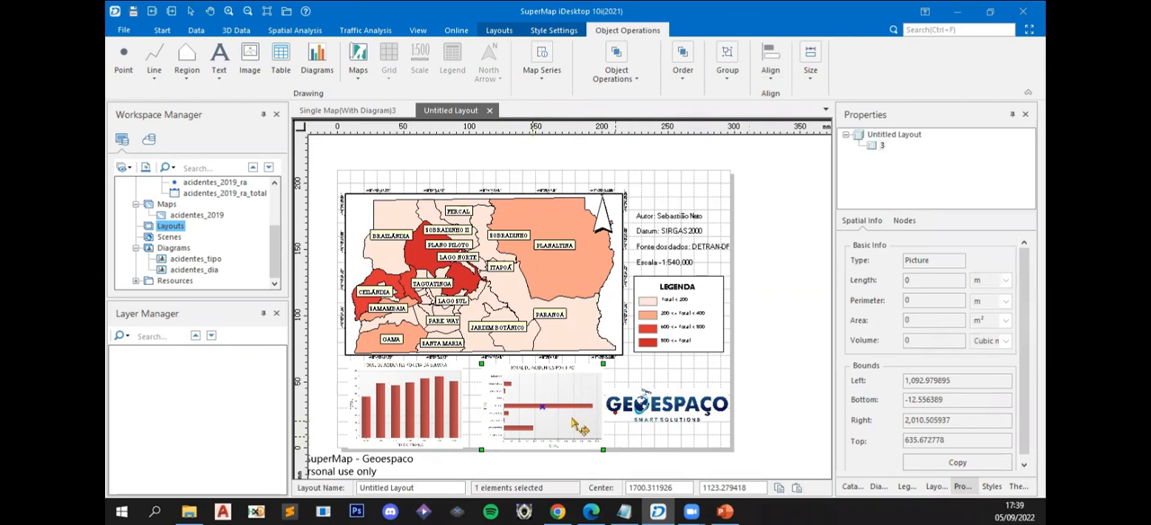
{"action": "left_click", "coordinate": [794, 322]}
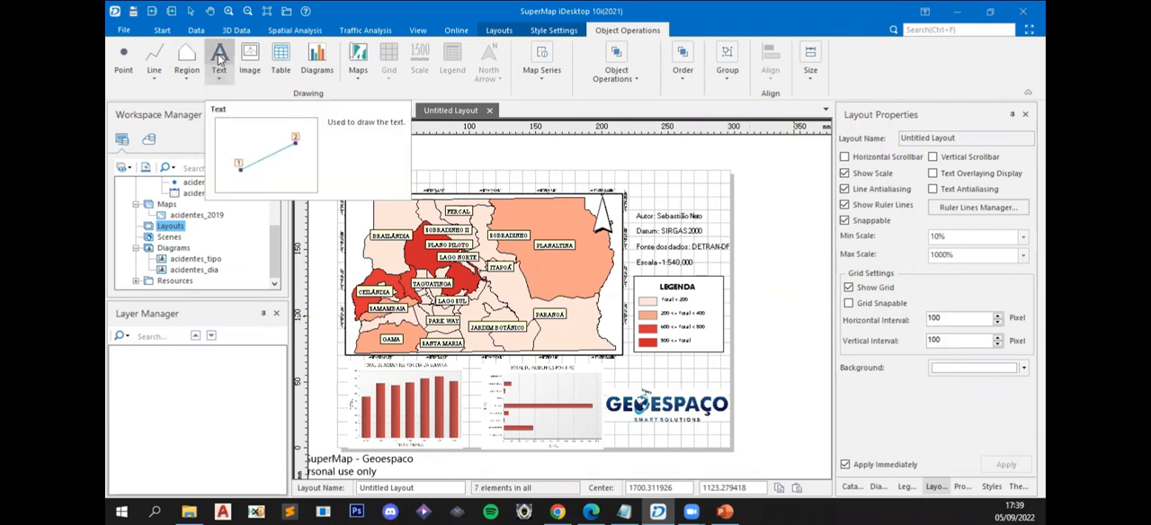
- Add the title "ACIDENTES DE TRÂNSITO NO DISTRITO FEDERAL - 2019" above the map and centre it across the page
{"action": "left_click", "coordinate": [221, 58]}
{"action": "left_click", "coordinate": [398, 180]}
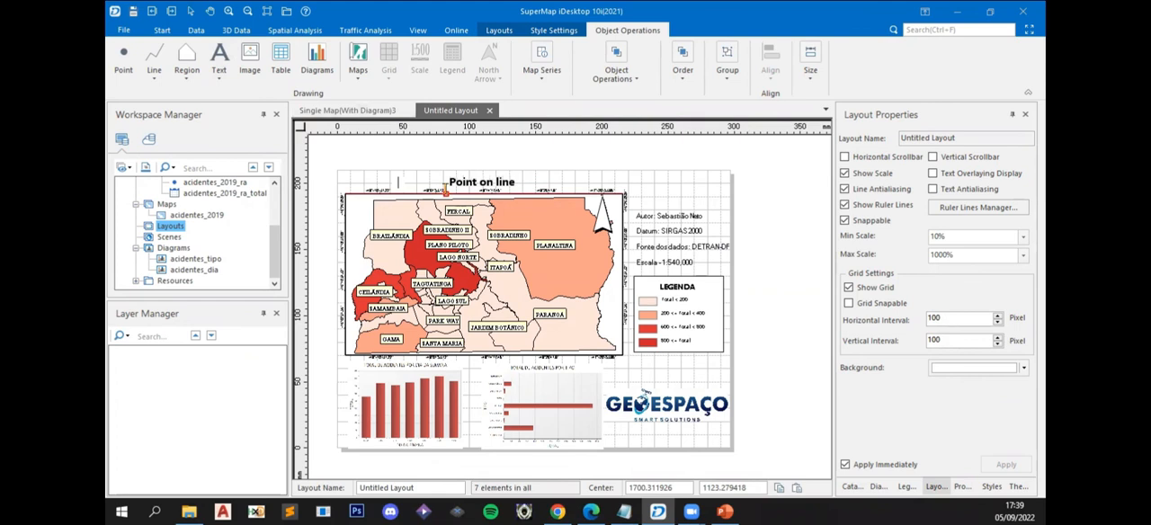
{"action": "type", "text": "ACIDENTE"}
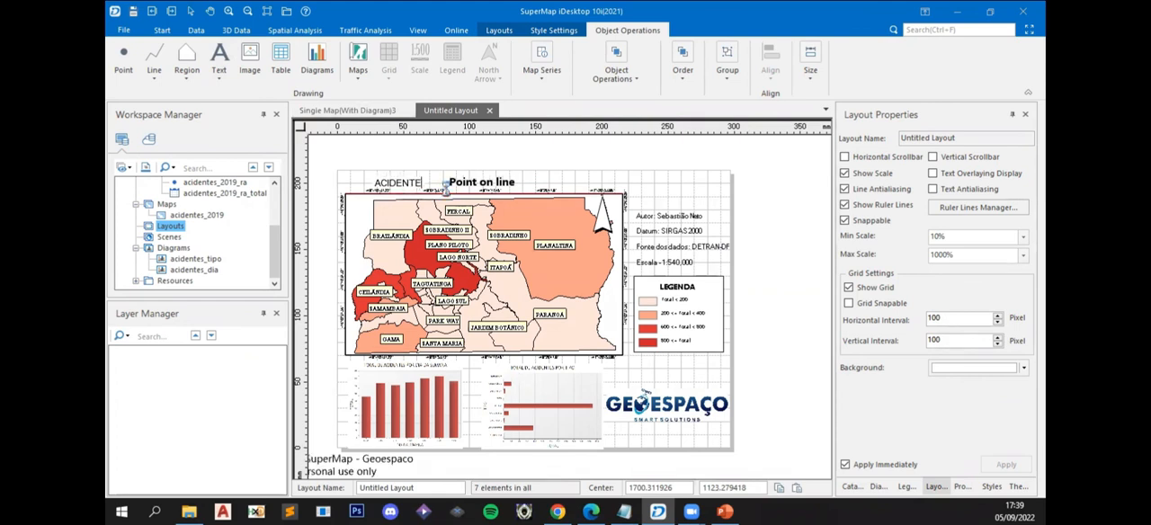
{"action": "type", "text": "S DE TRÂN"}
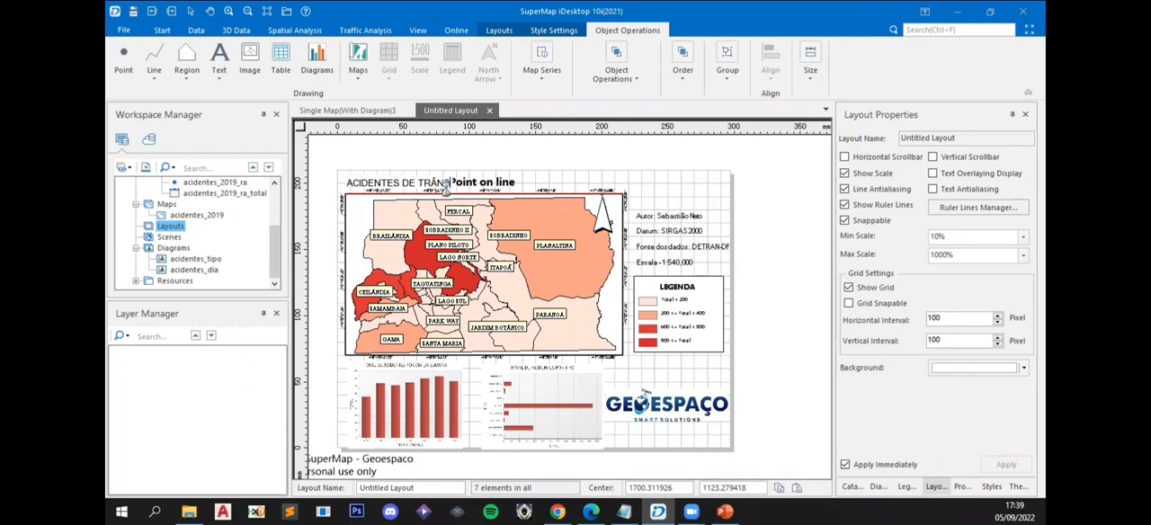
{"action": "type", "text": "SITO NO"}
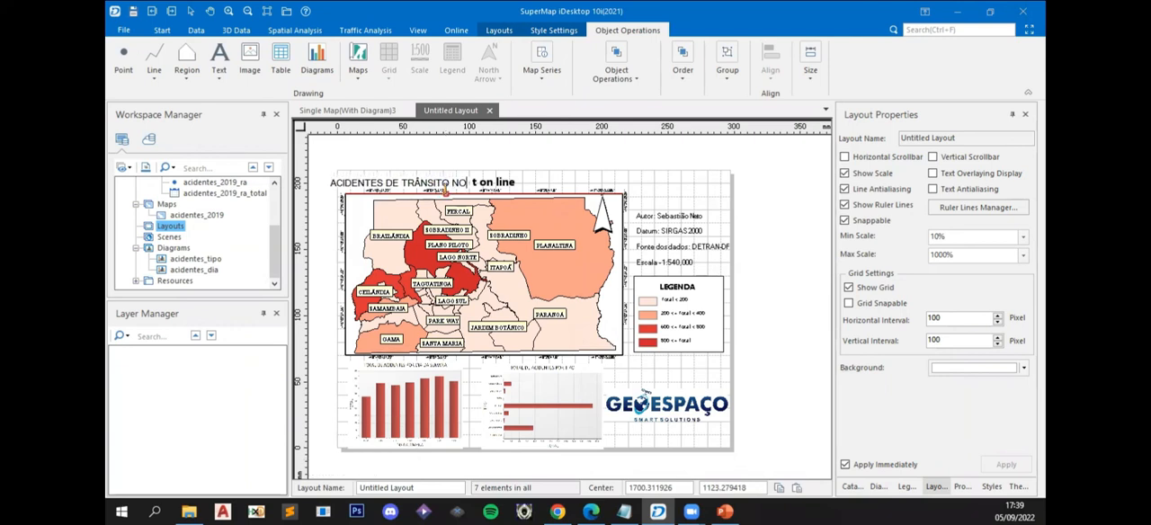
{"action": "type", "text": " DISTRITO FE"}
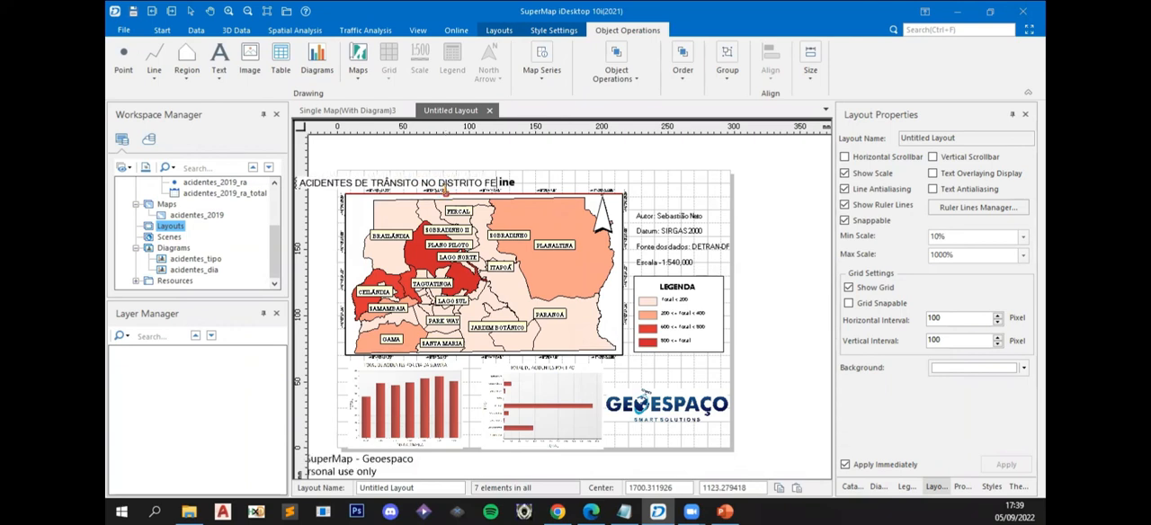
{"action": "type", "text": "DERAL - 2019"}
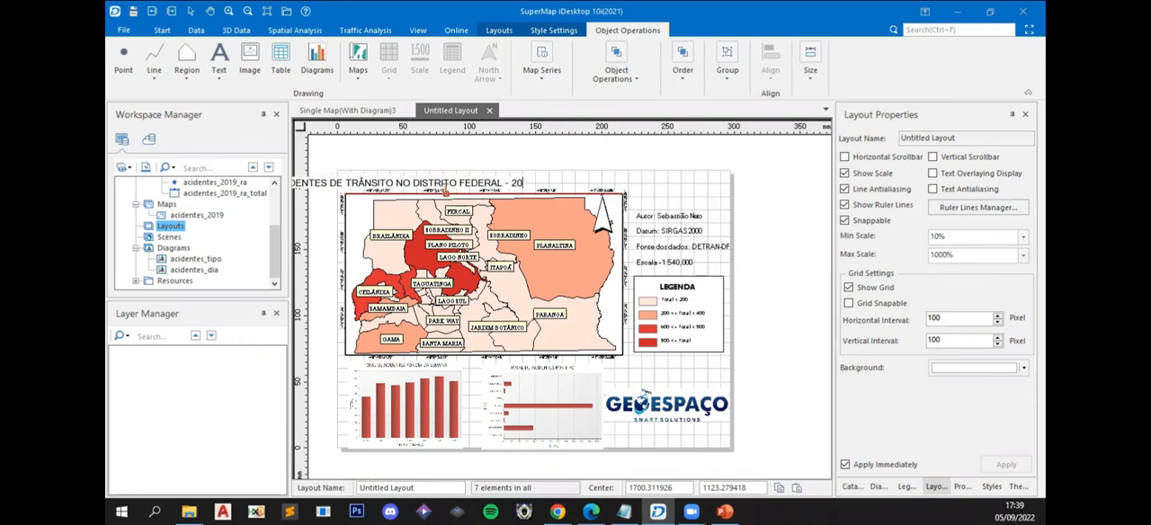
{"action": "right_click", "coordinate": [782, 227]}
{"action": "left_click_drag", "start_coordinate": [448, 182], "coordinate": [587, 183]}
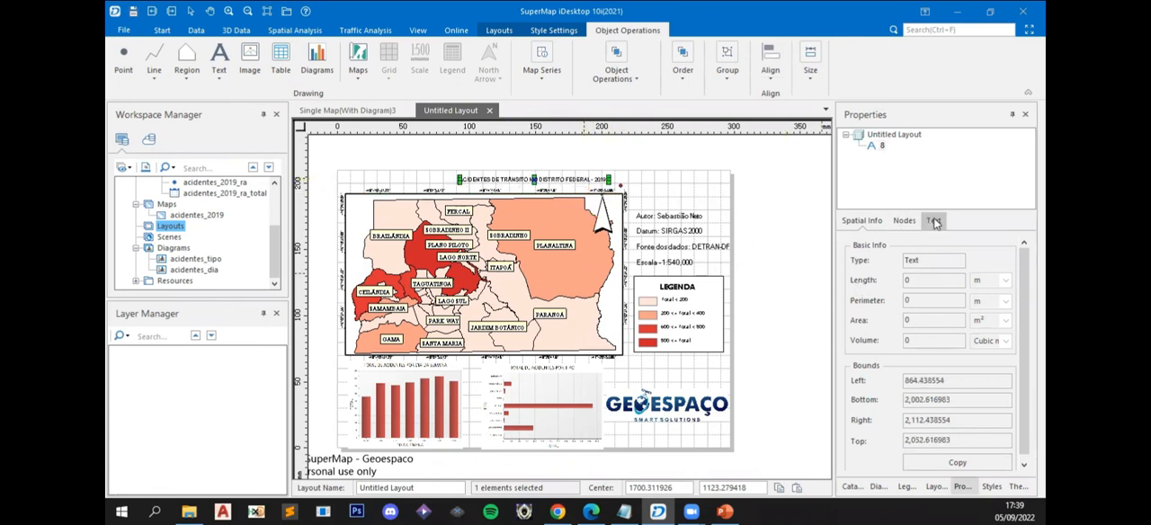
- Set the title's font size to 26, keeping it centred between the map and the upper page edge
{"action": "left_click", "coordinate": [934, 221]}
{"action": "type", "text": "22"}
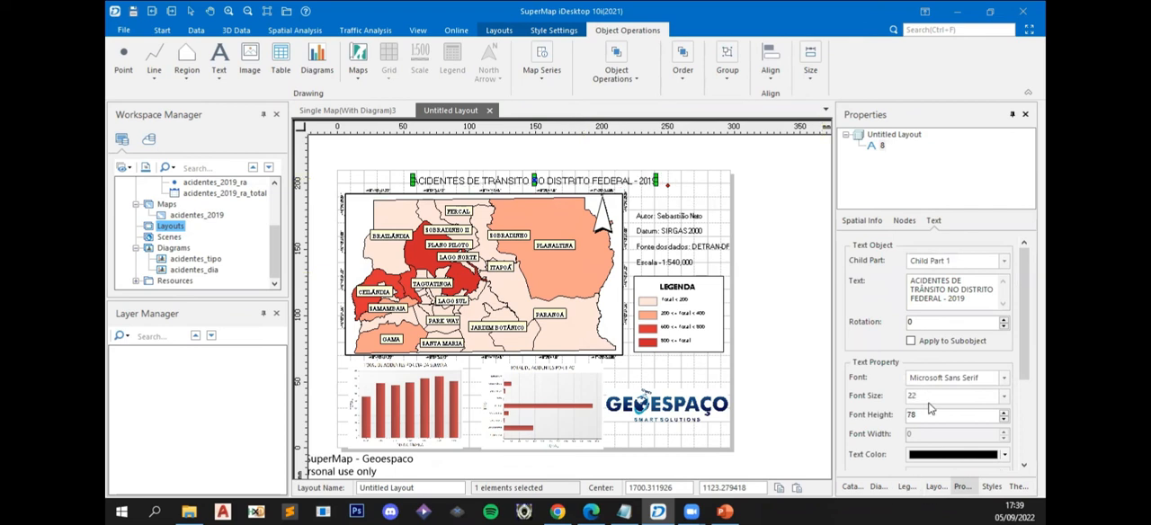
{"action": "key", "text": "BackSpace"}
{"action": "type", "text": "6"}
{"action": "left_click", "coordinate": [786, 268]}
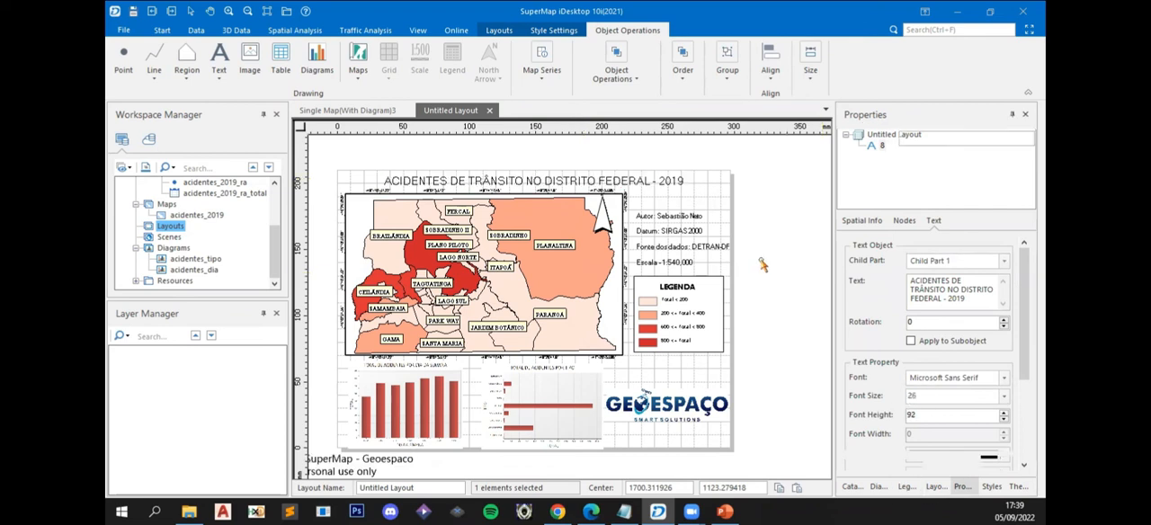
{"action": "left_click", "coordinate": [555, 183]}
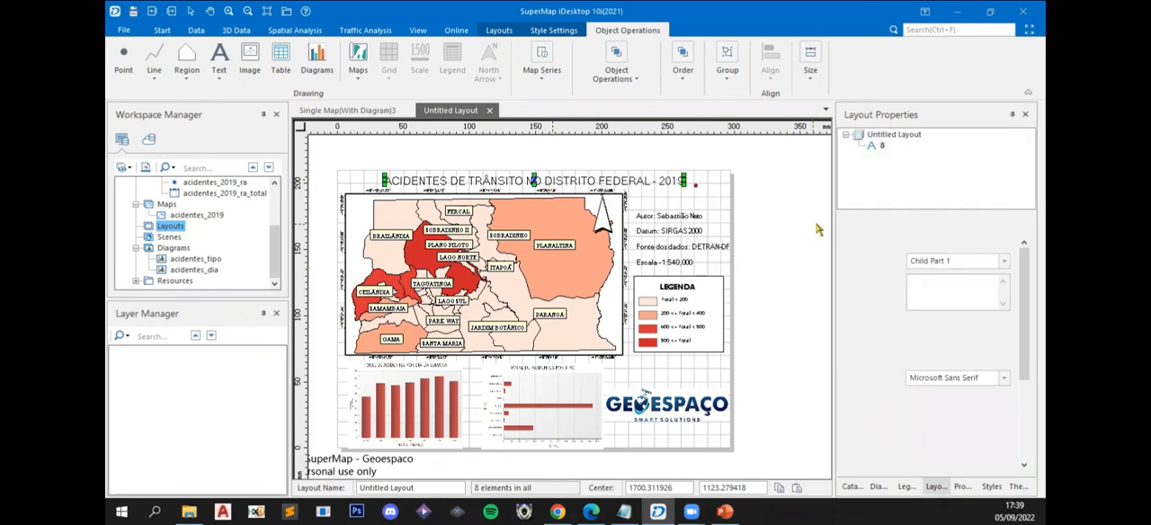
{"action": "left_click", "coordinate": [739, 238]}
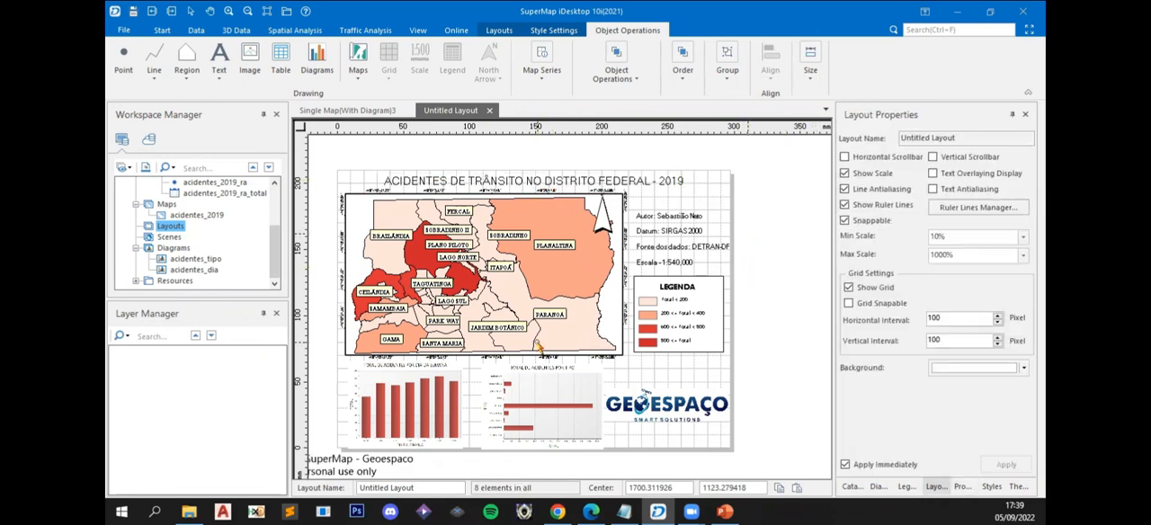
- Shrink the weekday bar chart slightly by pulling its upper-left corner inward, away from the map's graticule labels
{"action": "left_click", "coordinate": [423, 410]}
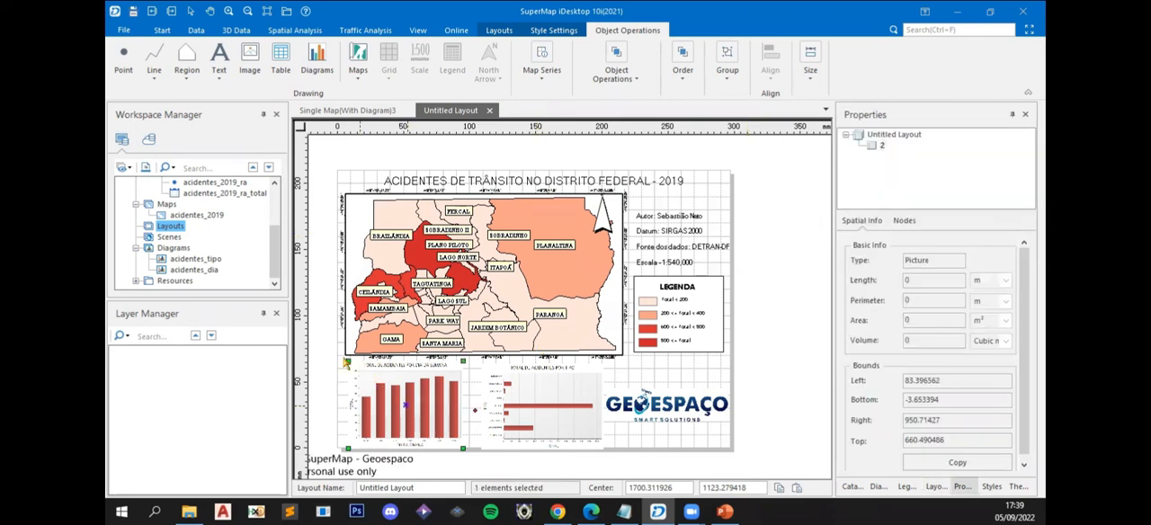
{"action": "left_click_drag", "start_coordinate": [348, 360], "coordinate": [355, 367]}
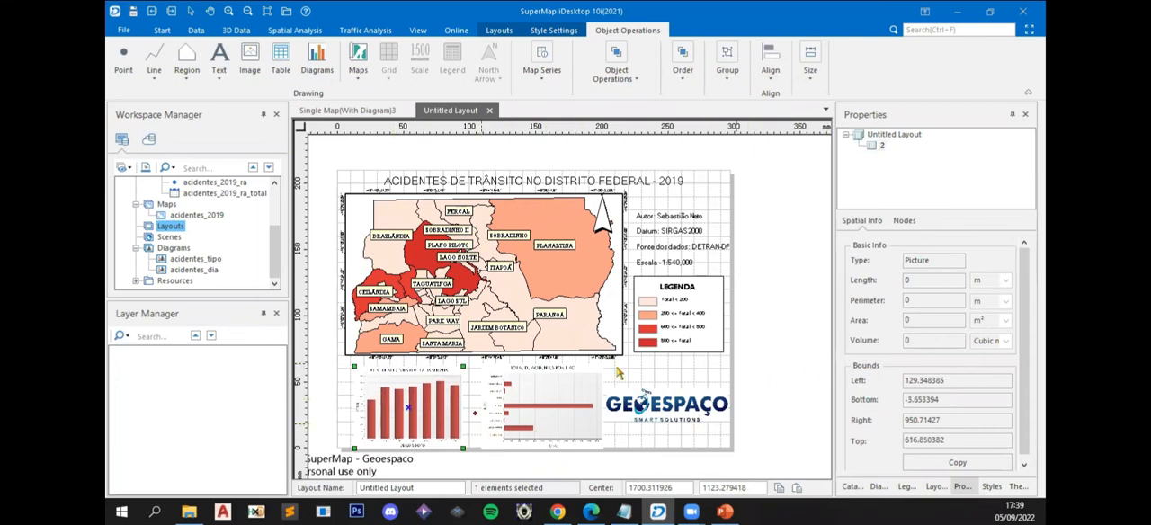
{"action": "left_click", "coordinate": [779, 354]}
- Shrink the accident-type bar chart slightly from its upper-left corner and adjust its position to line up with the weekday chart
{"action": "left_click", "coordinate": [560, 400]}
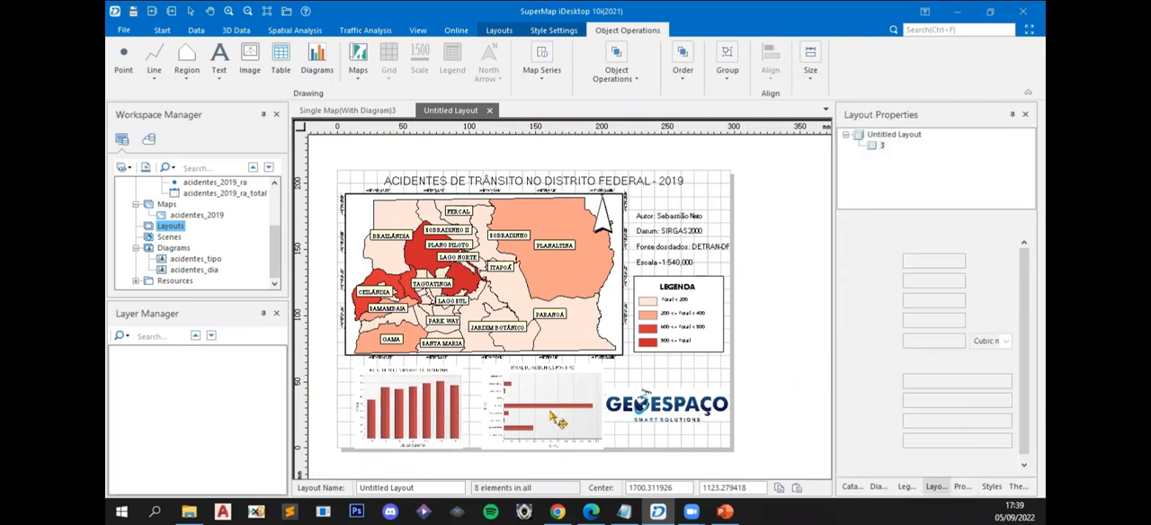
{"action": "scroll", "coordinate": [521, 441], "scroll_direction": "up", "scroll_amount": 2}
{"action": "left_click_drag", "start_coordinate": [480, 439], "coordinate": [500, 396]}
{"action": "left_click", "coordinate": [463, 407]}
{"action": "left_click", "coordinate": [529, 437]}
{"action": "left_click", "coordinate": [610, 395]}
{"action": "left_click_drag", "start_coordinate": [511, 288], "coordinate": [514, 295]}
{"action": "left_click_drag", "start_coordinate": [658, 365], "coordinate": [654, 365]}
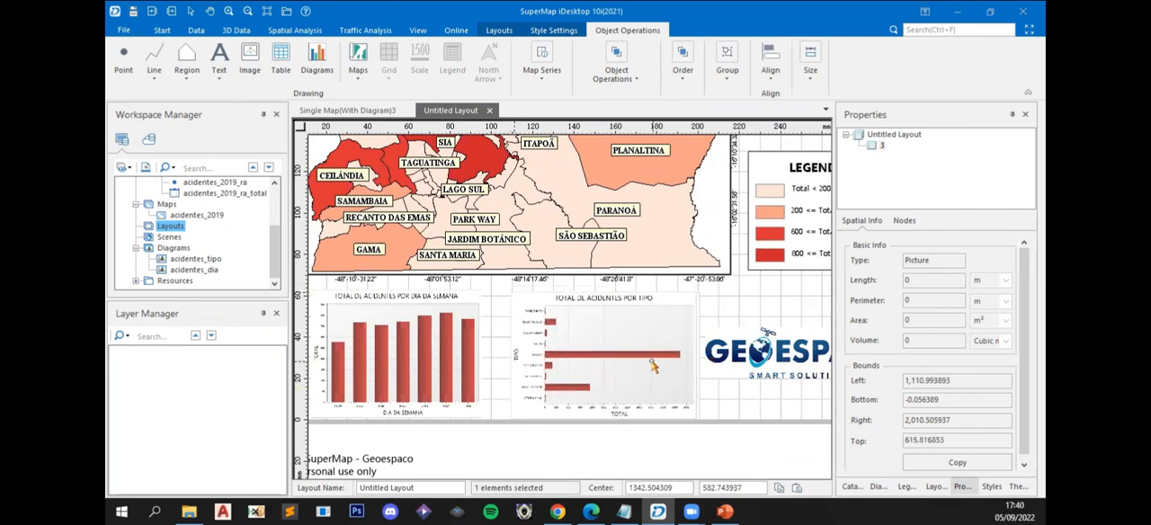
{"action": "left_click", "coordinate": [586, 454]}
- Nudge the map frame slightly down towards the charts, giving the title more room, and check the title's placement
{"action": "left_click", "coordinate": [594, 257]}
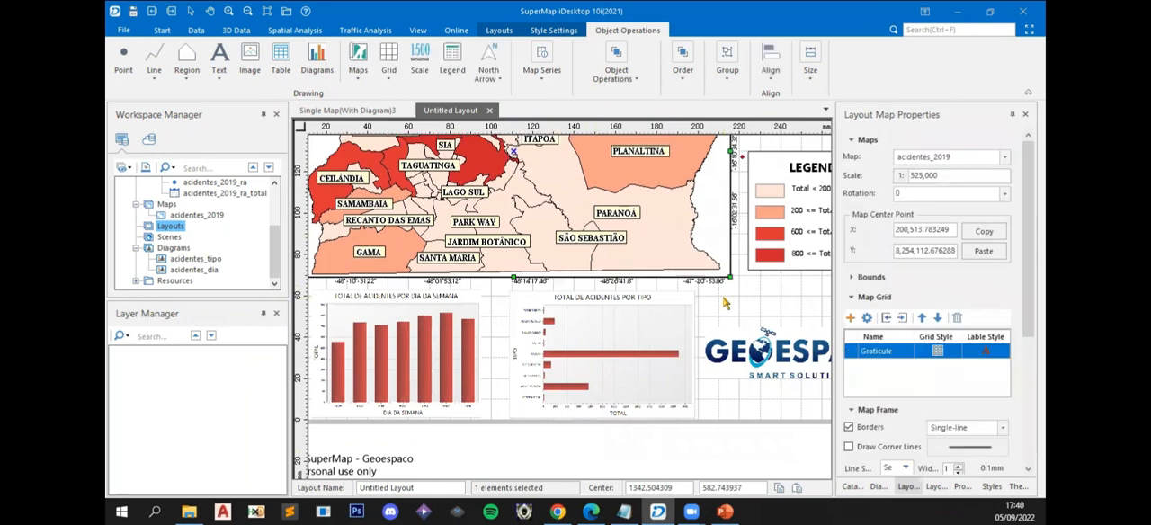
{"action": "left_click", "coordinate": [741, 305]}
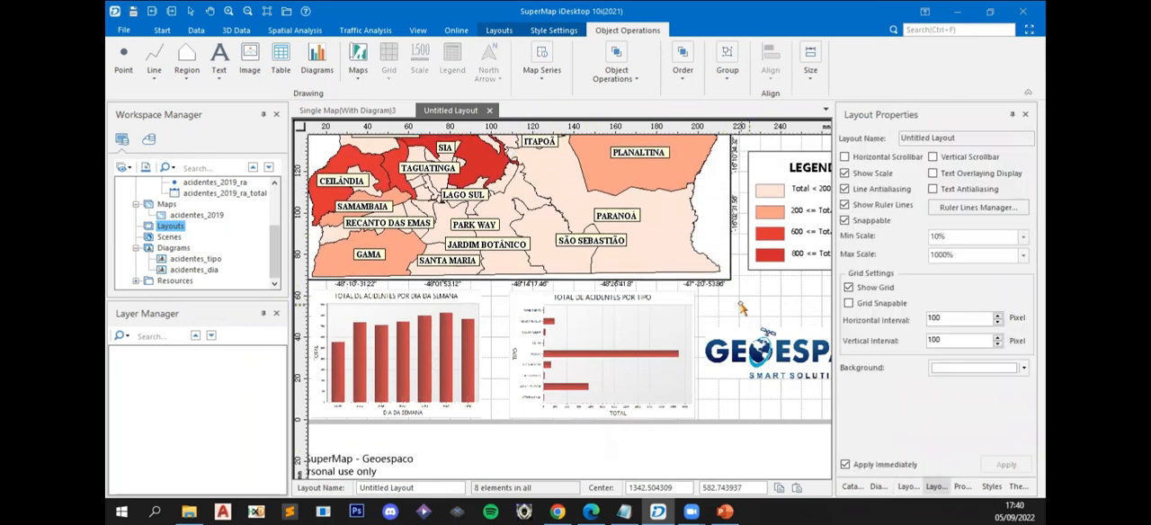
{"action": "scroll", "coordinate": [740, 304], "scroll_direction": "down", "scroll_amount": 1}
{"action": "left_click_drag", "start_coordinate": [657, 142], "coordinate": [585, 223]}
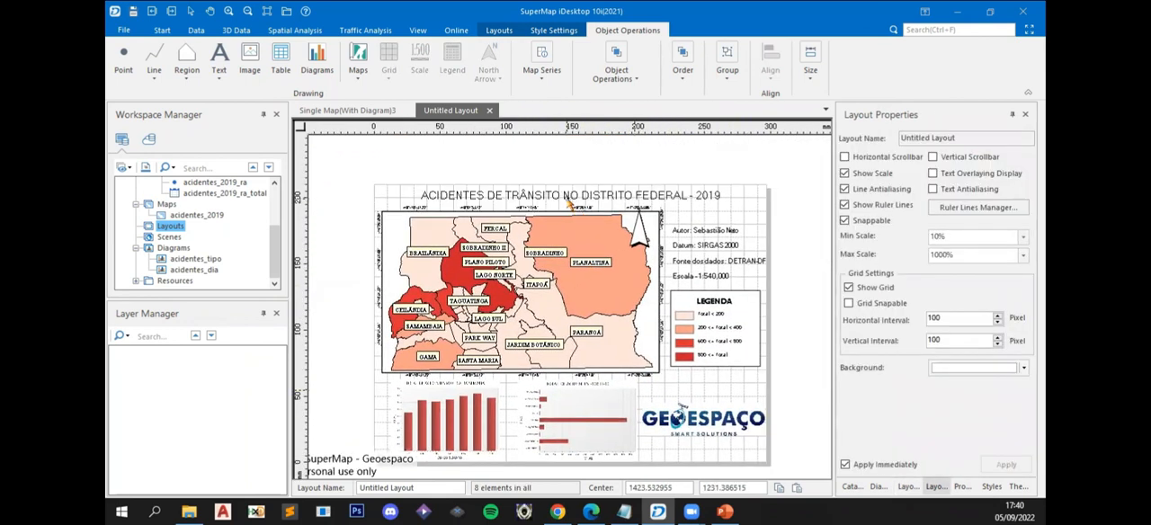
{"action": "left_click", "coordinate": [648, 198]}
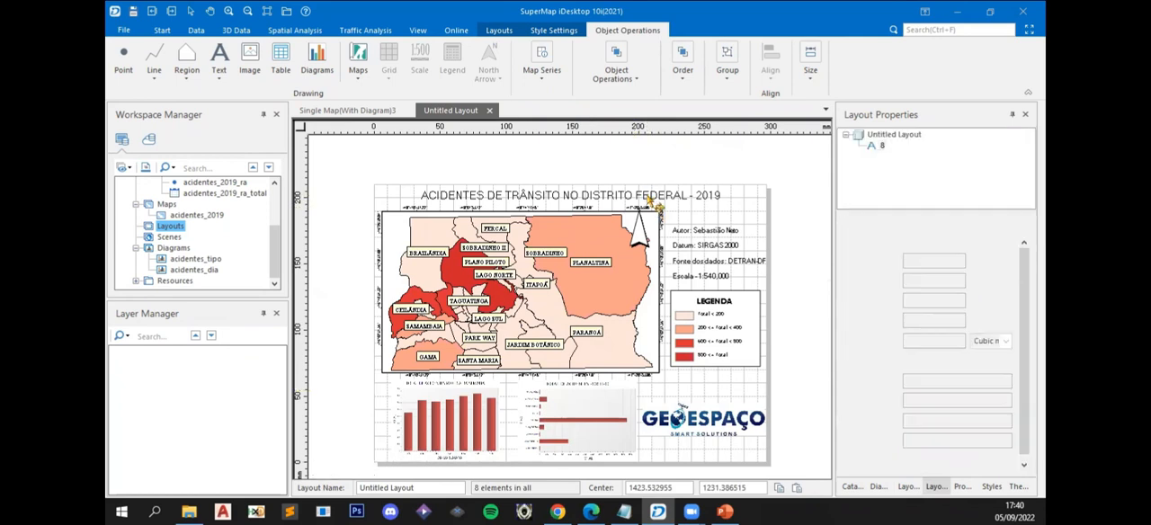
{"action": "left_click", "coordinate": [802, 242]}
{"action": "left_click_drag", "start_coordinate": [727, 351], "coordinate": [701, 330]}
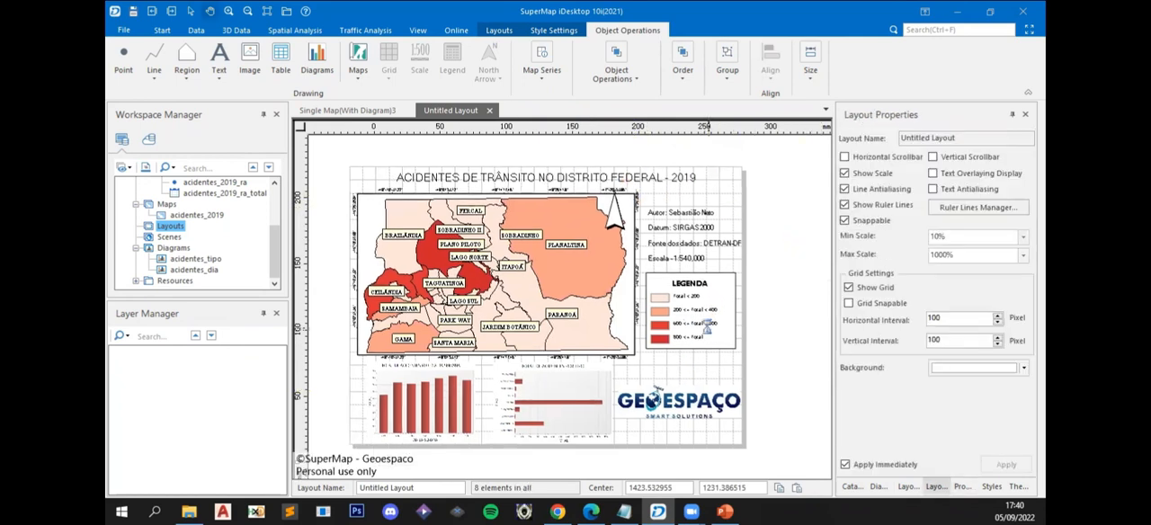
- Delete the old LayoutImage.jpg from the Área de Trabalho folder and return to the layout in SuperMap iDesktop
{"action": "left_click", "coordinate": [189, 512]}
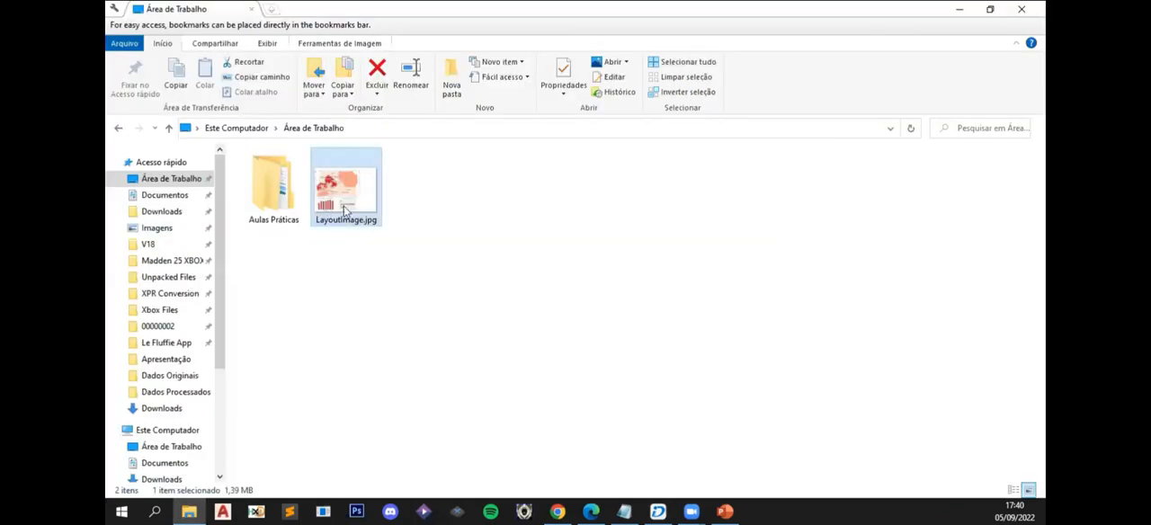
{"action": "key", "text": "Delete"}
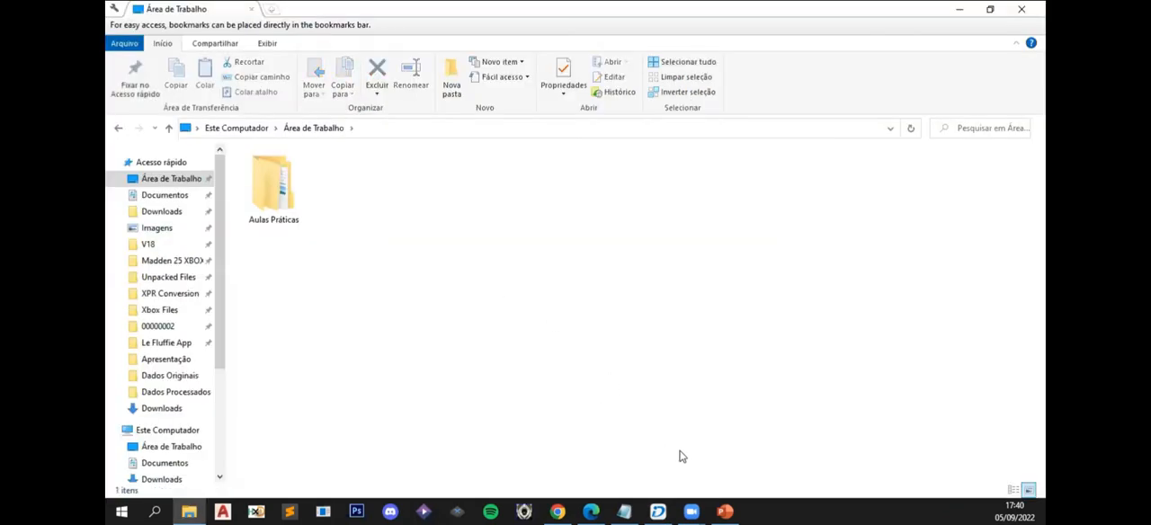
{"action": "left_click", "coordinate": [659, 511]}
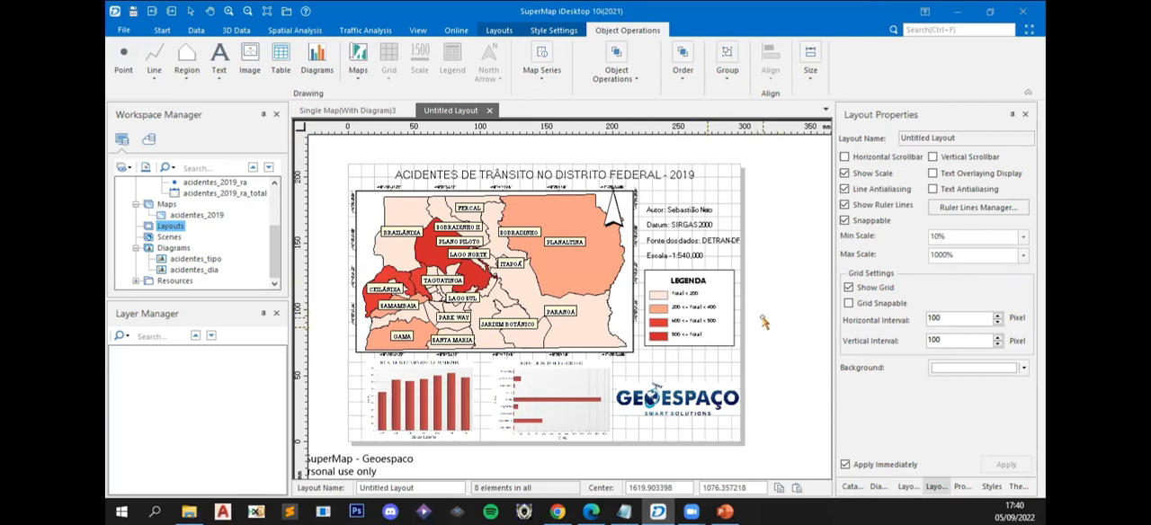
- Nudge the credit text block above the legend slightly left, away from the page edge
{"action": "left_click", "coordinate": [684, 250]}
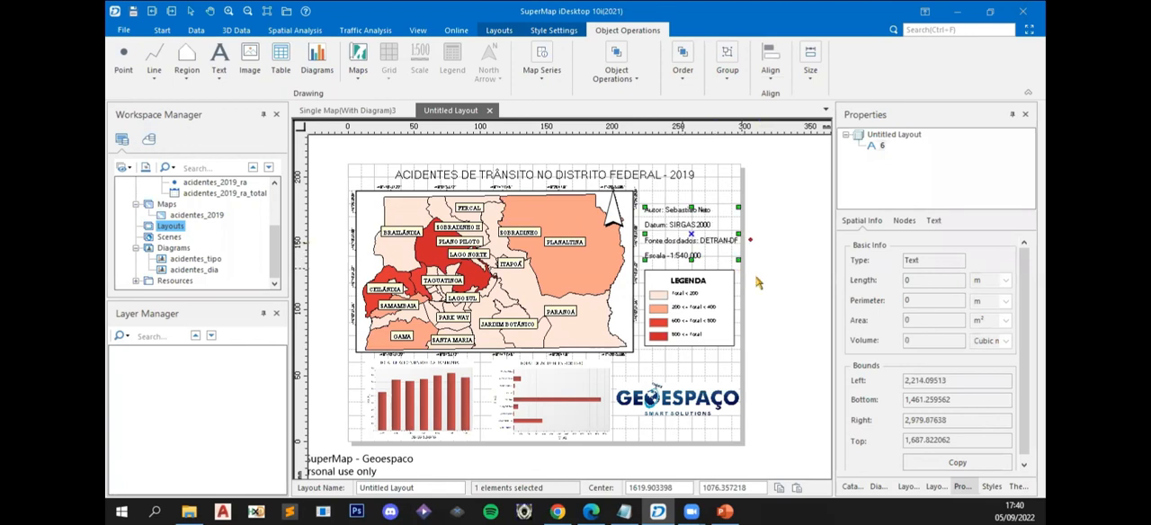
{"action": "left_click", "coordinate": [780, 302]}
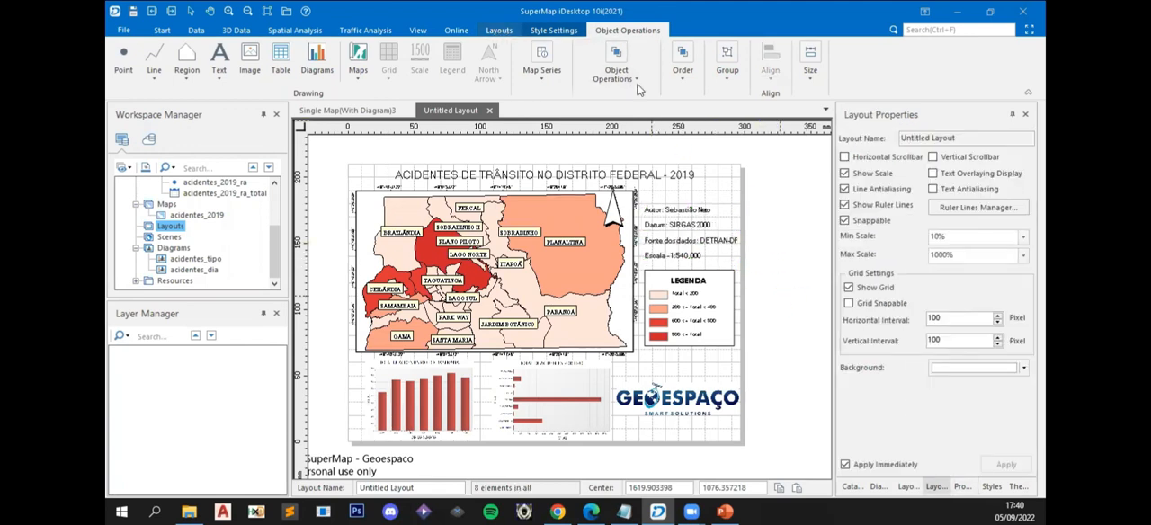
- Export the layout to the Área de Trabalho folder as a JPG picture named Acidentes_DF with a new resolution
{"action": "left_click", "coordinate": [499, 31]}
{"action": "left_click", "coordinate": [884, 81]}
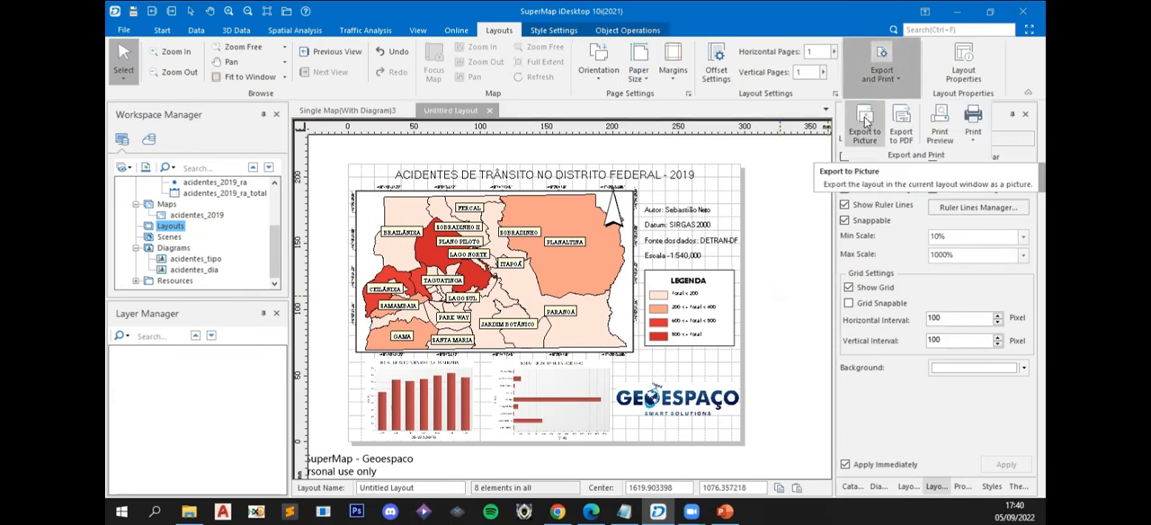
{"action": "left_click", "coordinate": [865, 124]}
{"action": "left_click", "coordinate": [707, 243]}
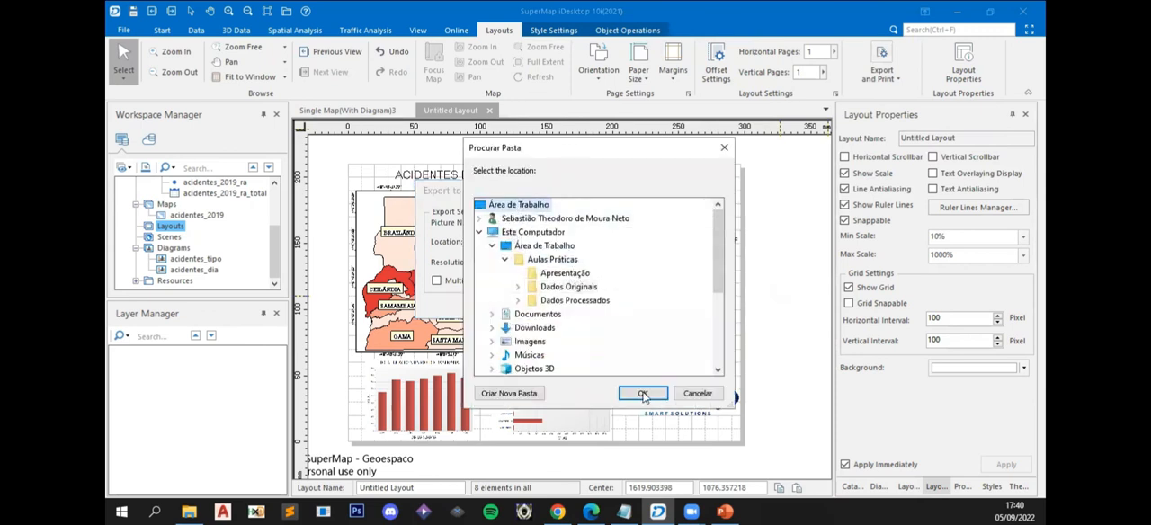
{"action": "left_click", "coordinate": [642, 393]}
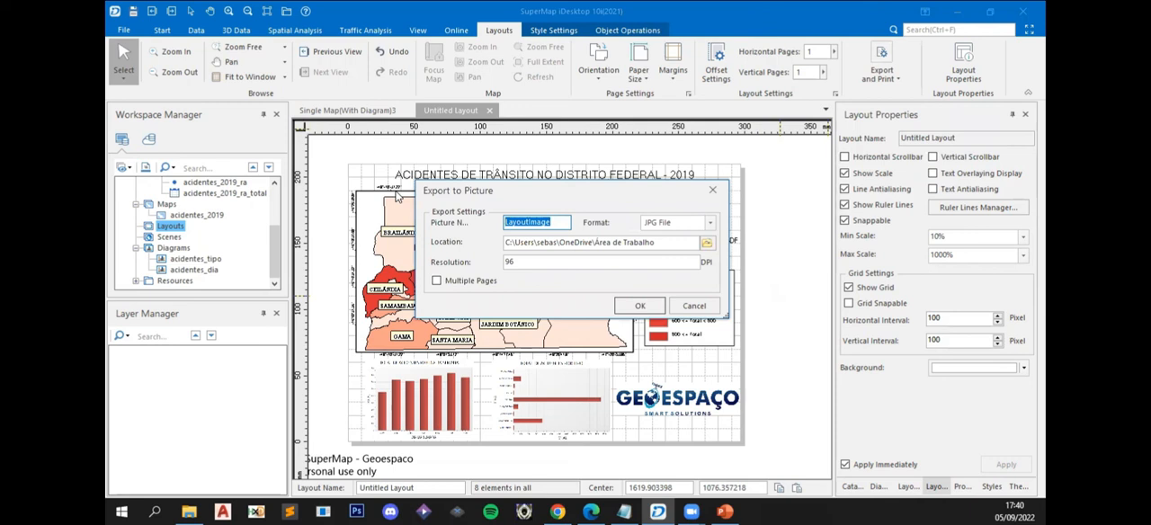
{"action": "type", "text": "a"}
{"action": "key", "text": "Return"}
{"action": "type", "text": "cidentes_DF"}
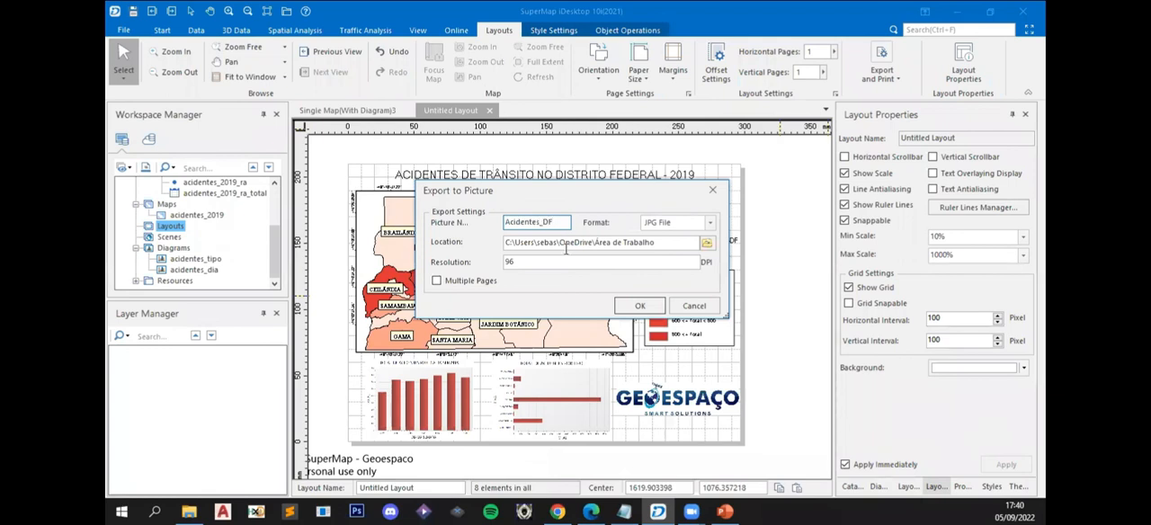
{"action": "left_click_drag", "start_coordinate": [530, 261], "coordinate": [485, 262]}
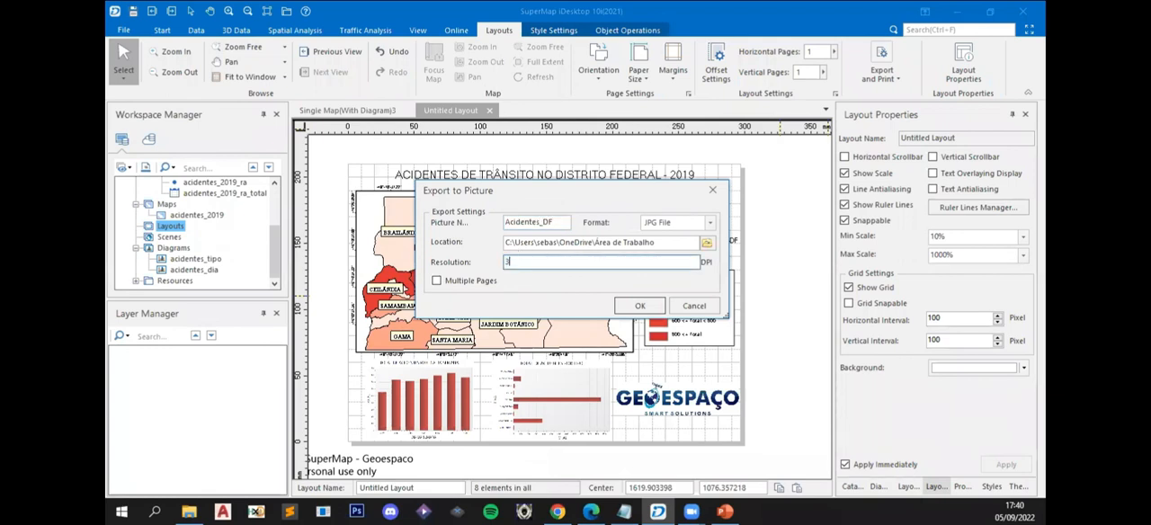
{"action": "left_click", "coordinate": [641, 306]}
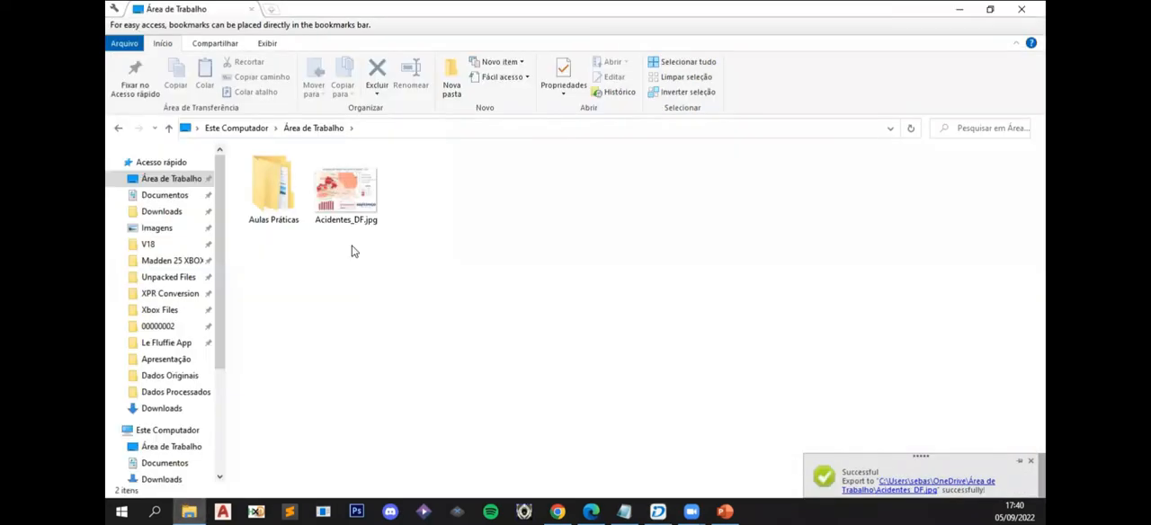
- Open the exported Acidentes_DF.jpg and examine how the map, north arrow, texts, charts and logo are arranged
{"action": "left_click", "coordinate": [365, 212]}
{"action": "double_click", "coordinate": [364, 213]}
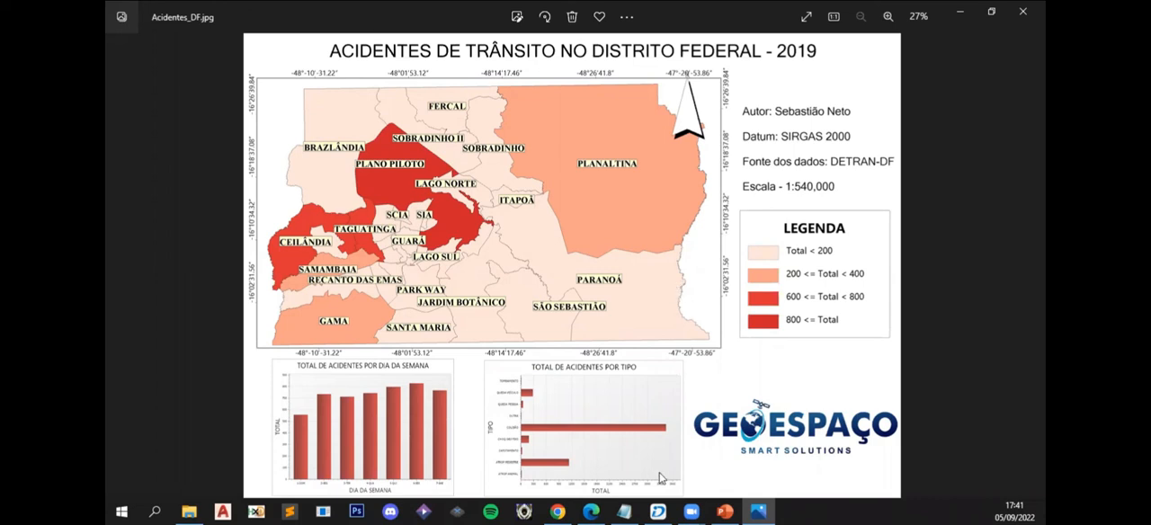
- Return to the layout and nudge the north arrow slightly down and left within the map's upper-right corner
{"action": "key", "text": "alt+Tab"}
{"action": "left_click", "coordinate": [610, 208]}
{"action": "key", "text": "Down"}
{"action": "key", "text": "Down"}
{"action": "key", "text": "Down"}
{"action": "key", "text": "Down"}
{"action": "key", "text": "Down"}
{"action": "key", "text": "Down"}
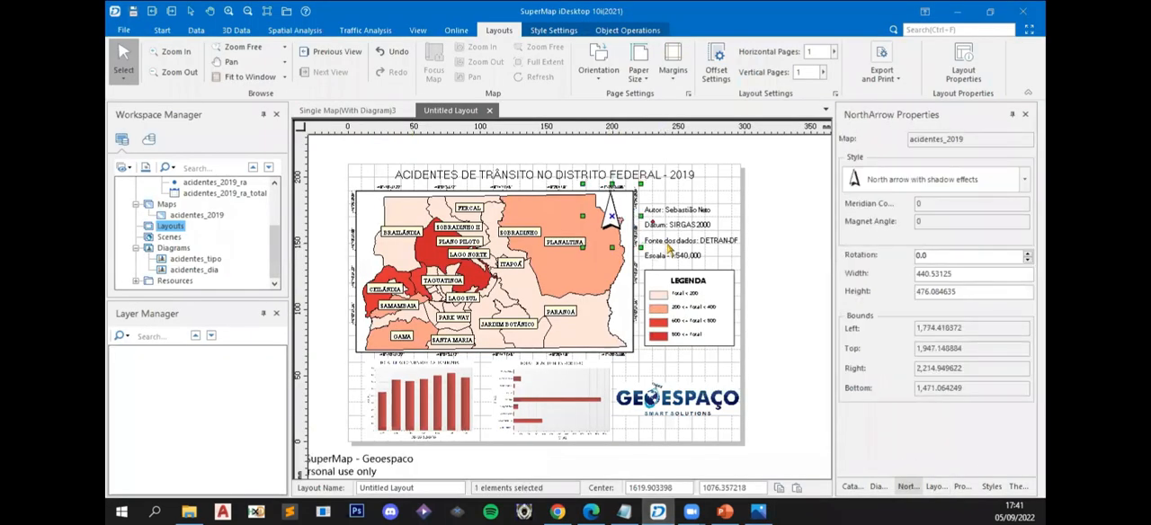
{"action": "left_click", "coordinate": [789, 223]}
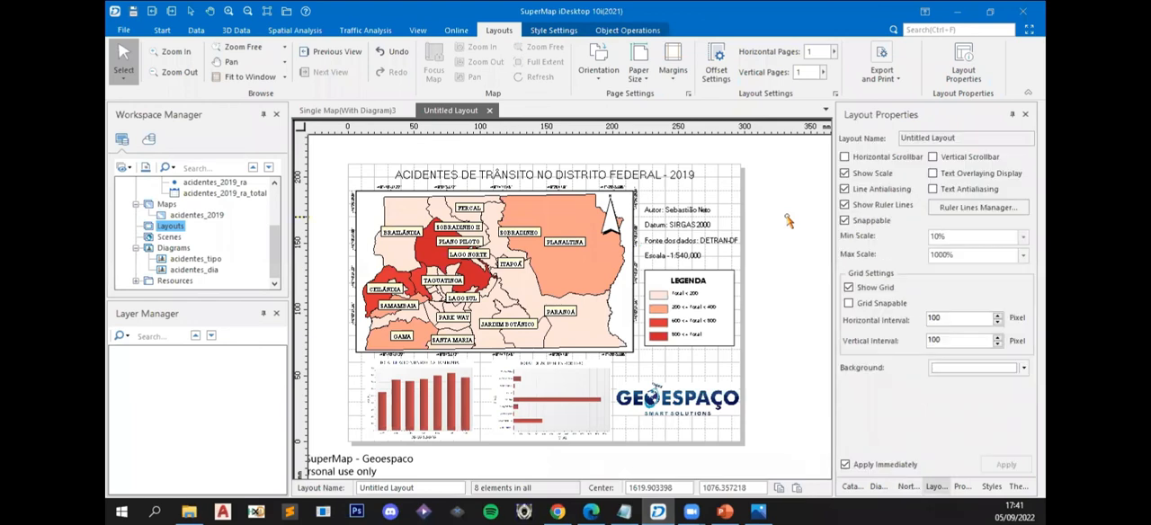
- Delete the exported Acidentes_DF.jpg from the Área de Trabalho folder
{"action": "left_click", "coordinate": [202, 507]}
{"action": "left_click", "coordinate": [337, 196]}
{"action": "key", "text": "Delete"}
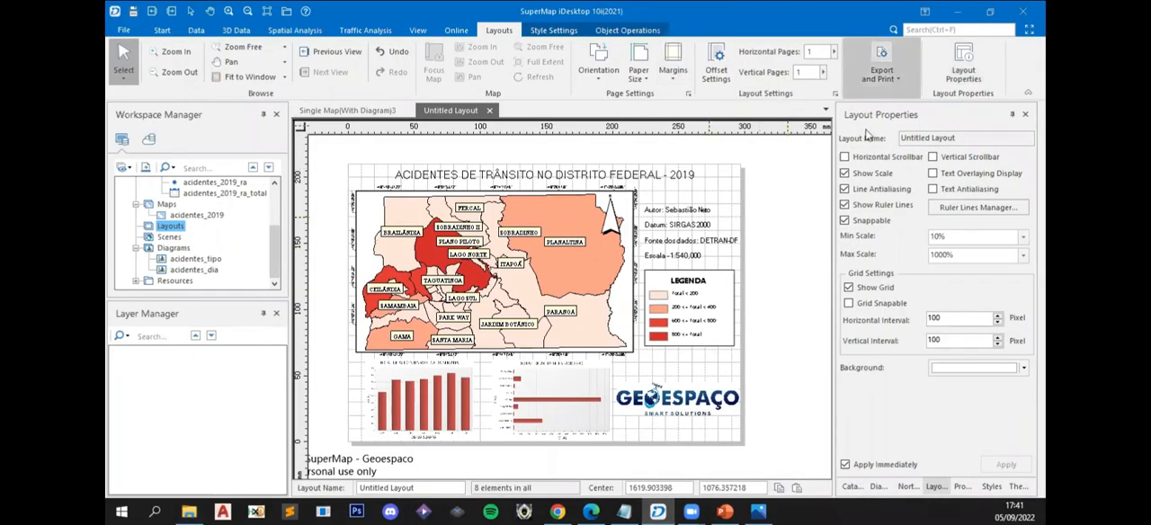
- Export the layout to the Área de Trabalho folder as the JPG picture LayoutImage at 300 DPI
{"action": "left_click", "coordinate": [873, 86]}
{"action": "left_click", "coordinate": [864, 133]}
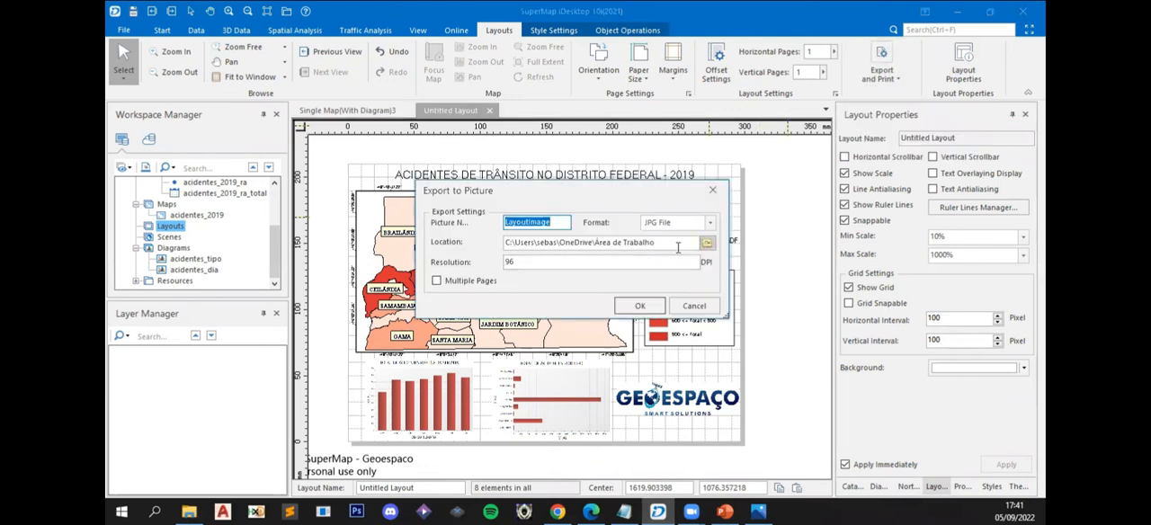
{"action": "left_click", "coordinate": [581, 262]}
{"action": "type", "text": "300"}
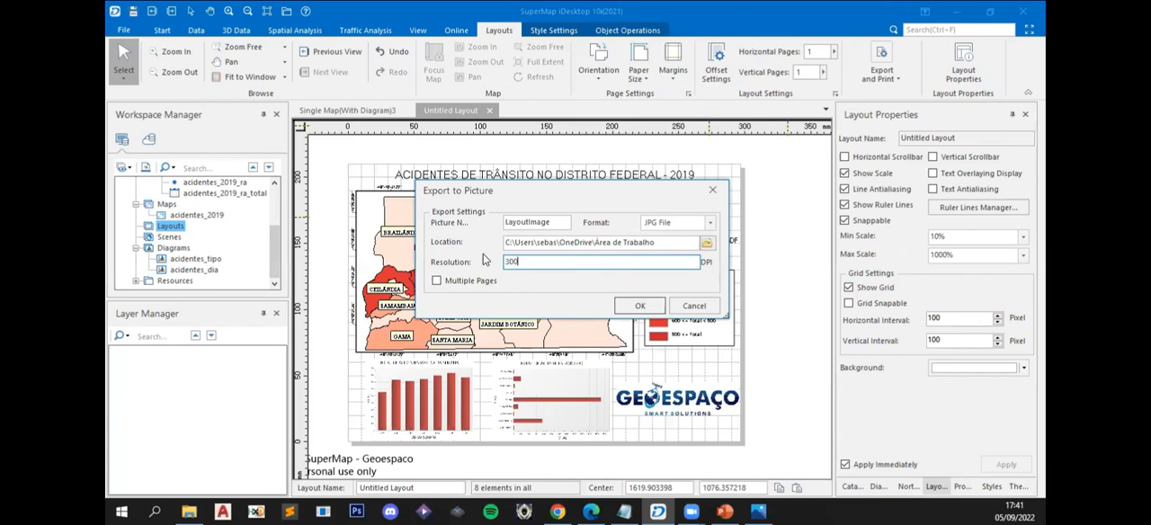
{"action": "left_click", "coordinate": [644, 308]}
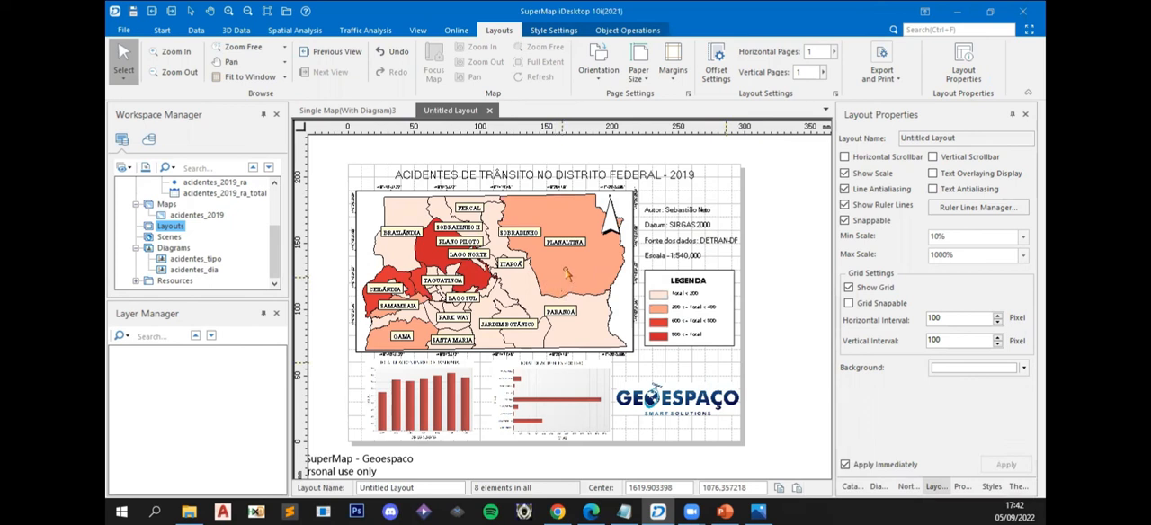
- Examine the region labels on the layout map up close, including around Brazlândia and Plano Piloto, and compare them with the full page
{"action": "scroll", "coordinate": [378, 251], "scroll_direction": "up", "scroll_amount": 1}
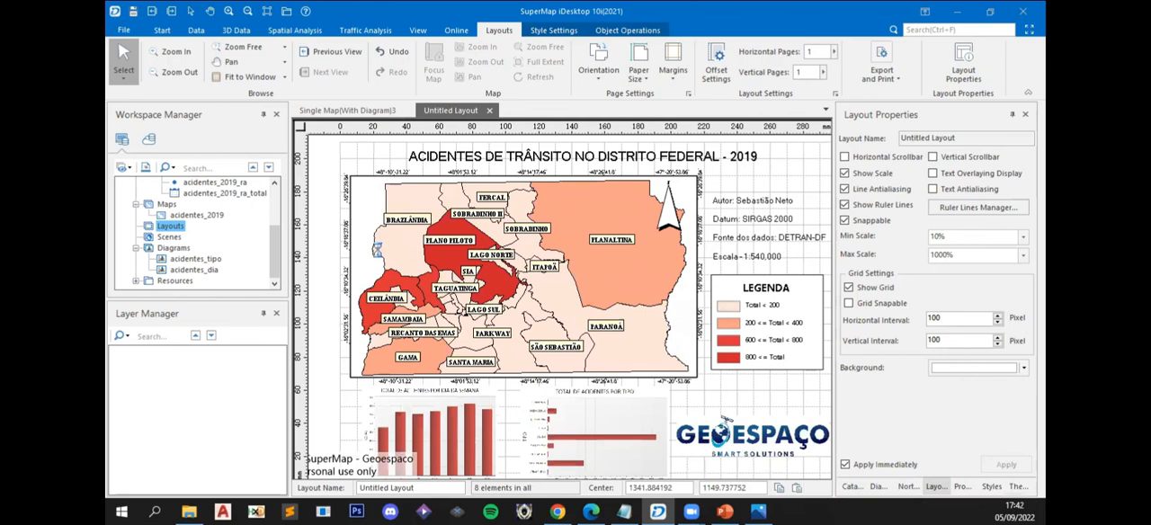
{"action": "scroll", "coordinate": [378, 251], "scroll_direction": "up", "scroll_amount": 1}
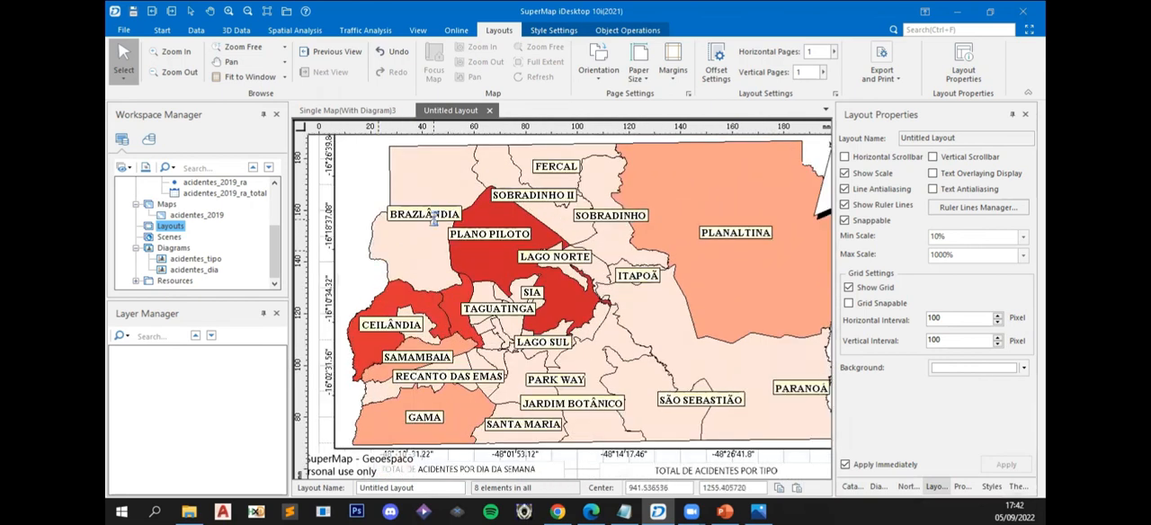
{"action": "scroll", "coordinate": [433, 218], "scroll_direction": "up", "scroll_amount": 1}
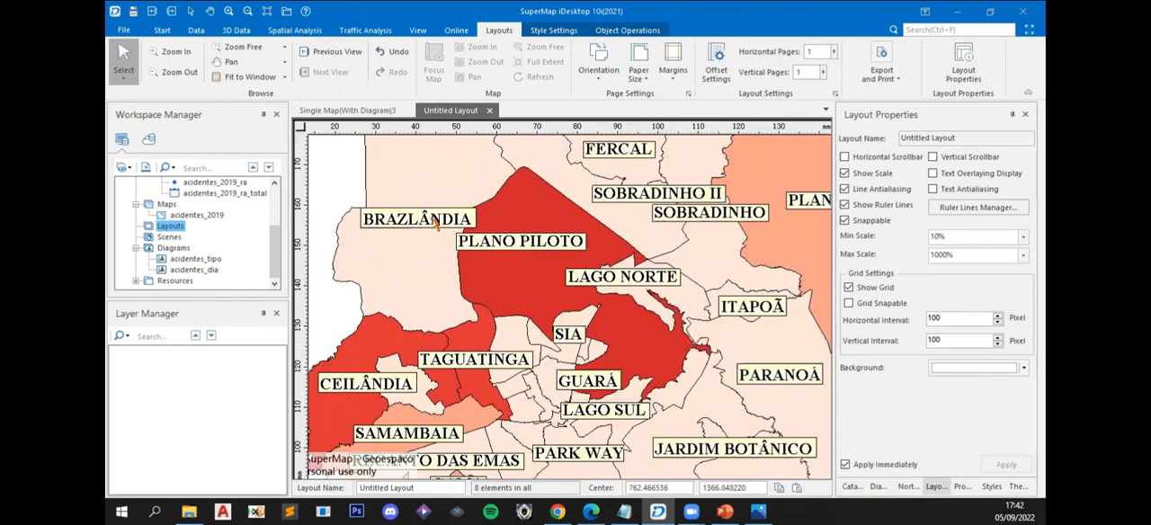
{"action": "scroll", "coordinate": [654, 308], "scroll_direction": "down", "scroll_amount": 2}
{"action": "left_click_drag", "start_coordinate": [654, 307], "coordinate": [577, 298]}
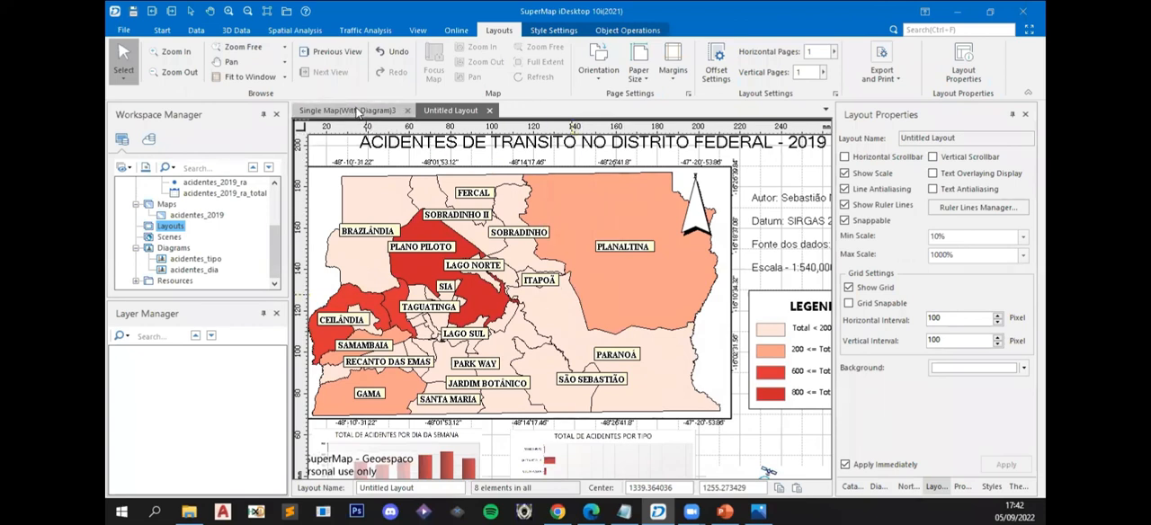
{"action": "scroll", "coordinate": [540, 270], "scroll_direction": "down", "scroll_amount": 1}
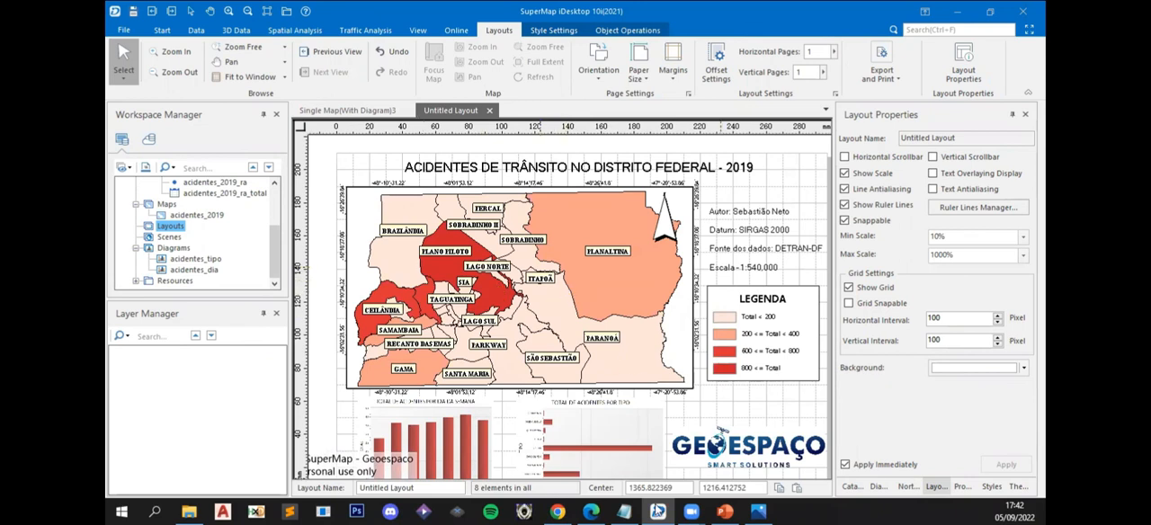
{"action": "left_click_drag", "start_coordinate": [704, 310], "coordinate": [605, 304]}
{"action": "scroll", "coordinate": [640, 330], "scroll_direction": "down", "scroll_amount": 1}
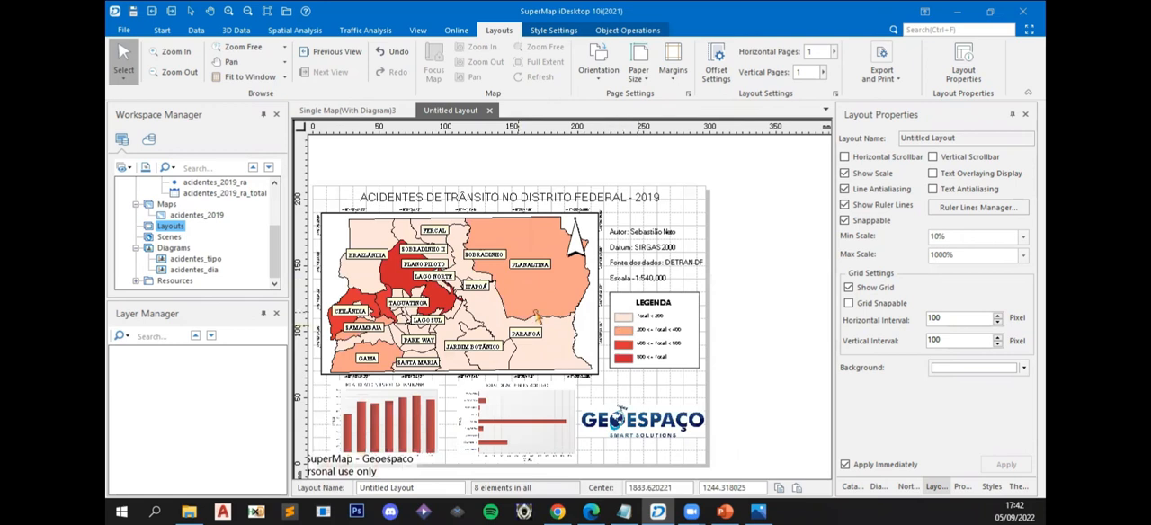
- Open the saved acidentes_2019 map from the workspace in its own map window
{"action": "left_click", "coordinate": [340, 109]}
{"action": "left_click", "coordinate": [452, 112]}
{"action": "double_click", "coordinate": [197, 215]}
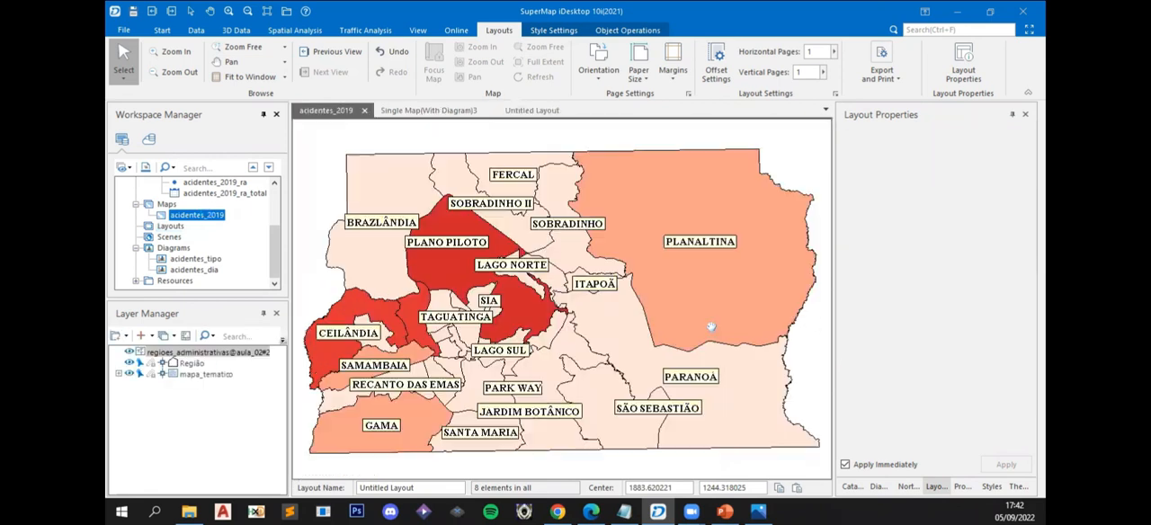
- Open the regioes_administrativas label theme of the acidentes_2019 map for modification and show its text style settings
{"action": "left_click", "coordinate": [422, 241]}
{"action": "left_click", "coordinate": [402, 194]}
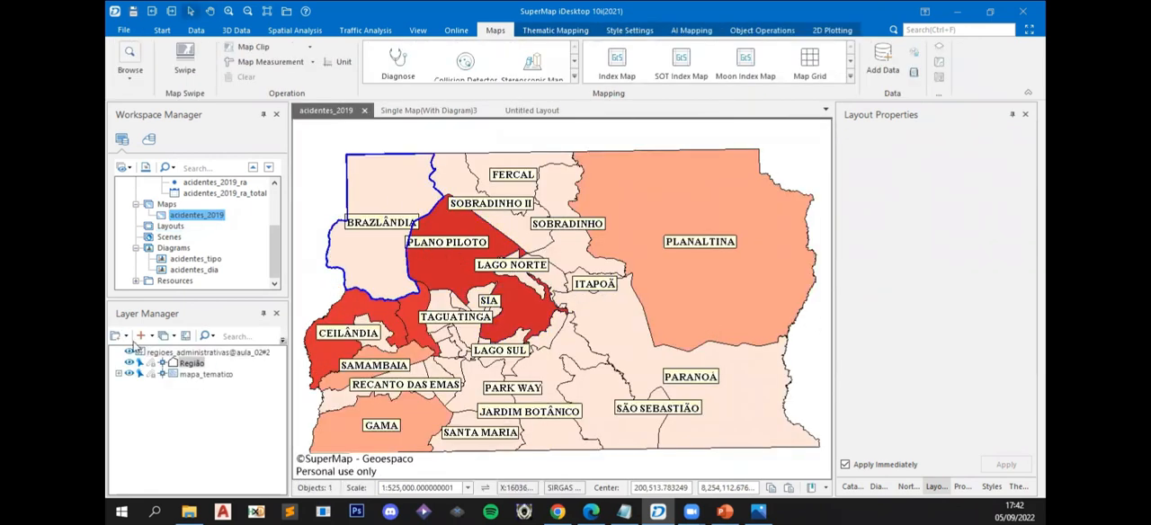
{"action": "left_click", "coordinate": [199, 353]}
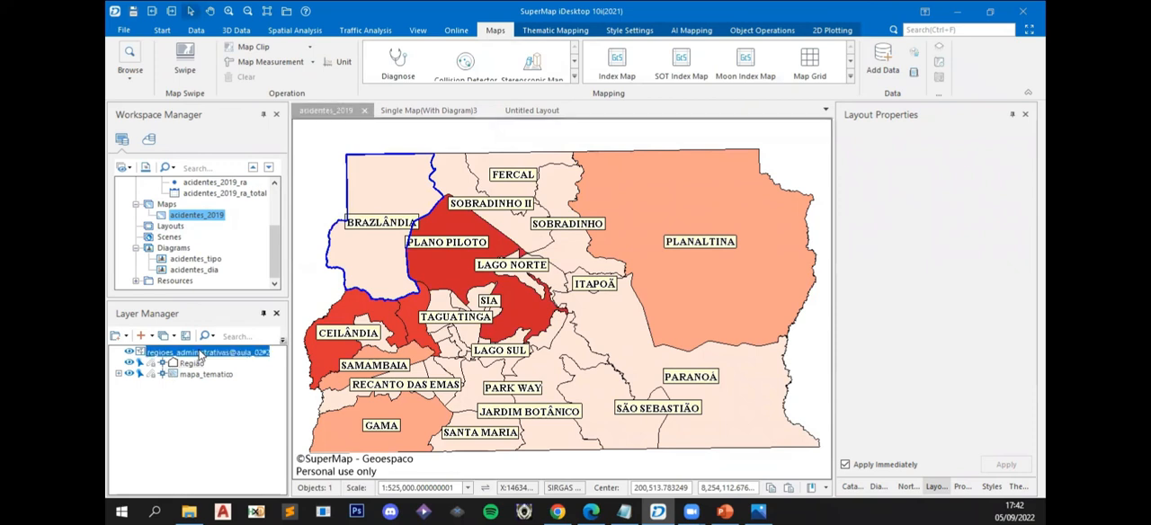
{"action": "right_click", "coordinate": [200, 355]}
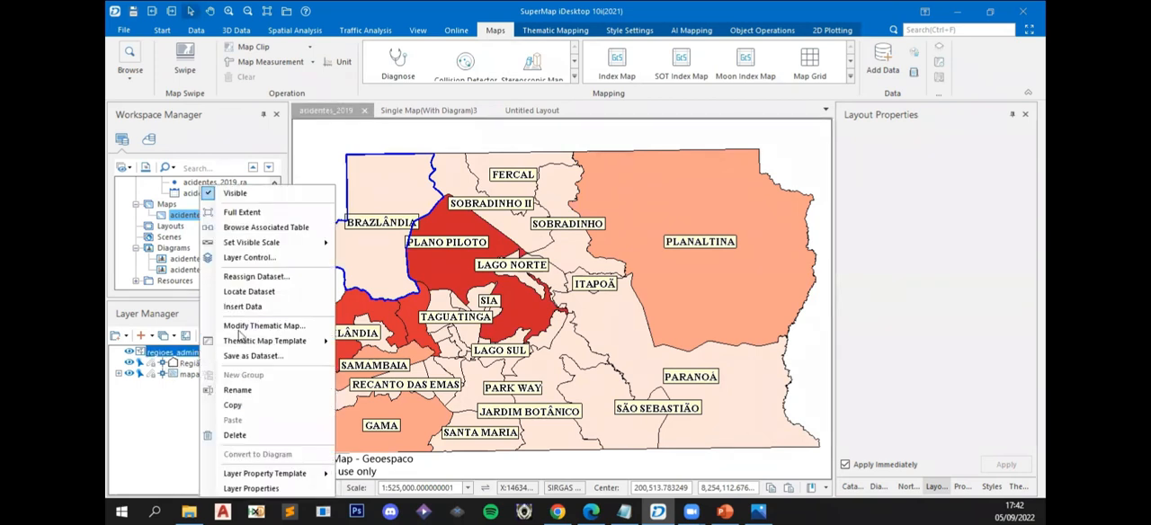
{"action": "left_click", "coordinate": [261, 322]}
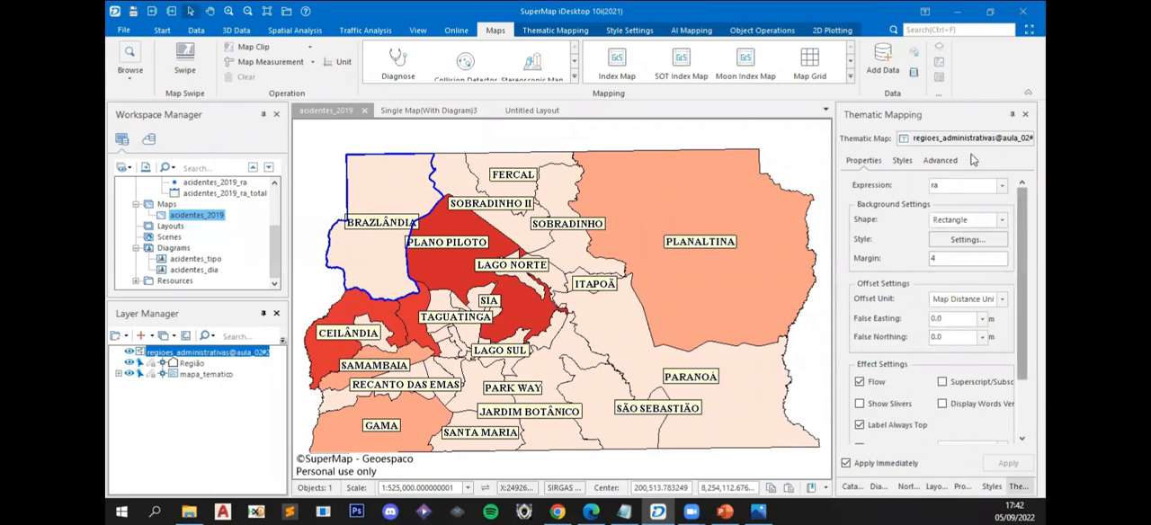
{"action": "left_click", "coordinate": [939, 161]}
{"action": "left_click", "coordinate": [903, 161]}
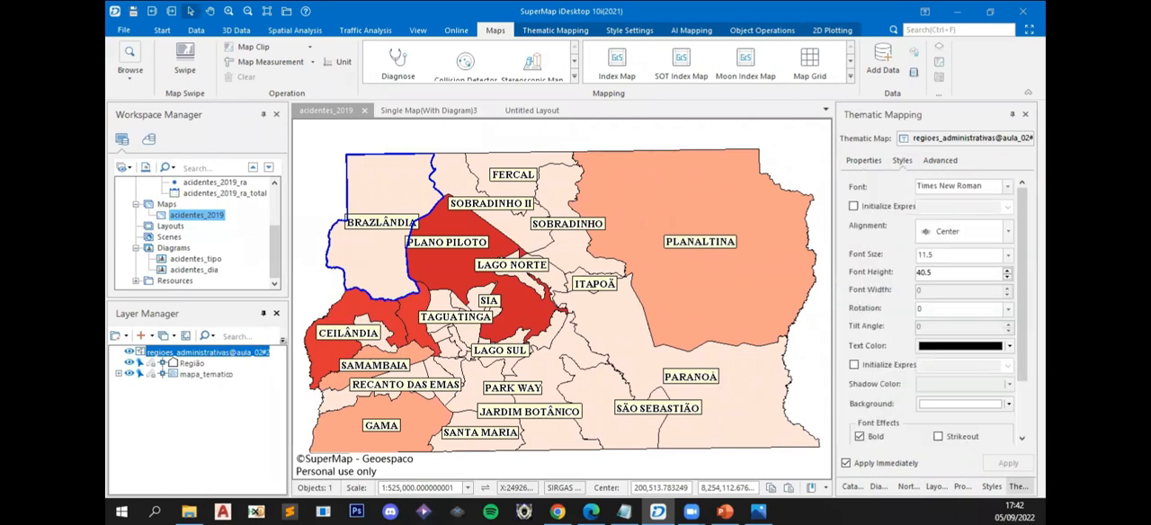
- Look through the label theme's alignment options, font effects and background settings
{"action": "left_click", "coordinate": [1009, 233]}
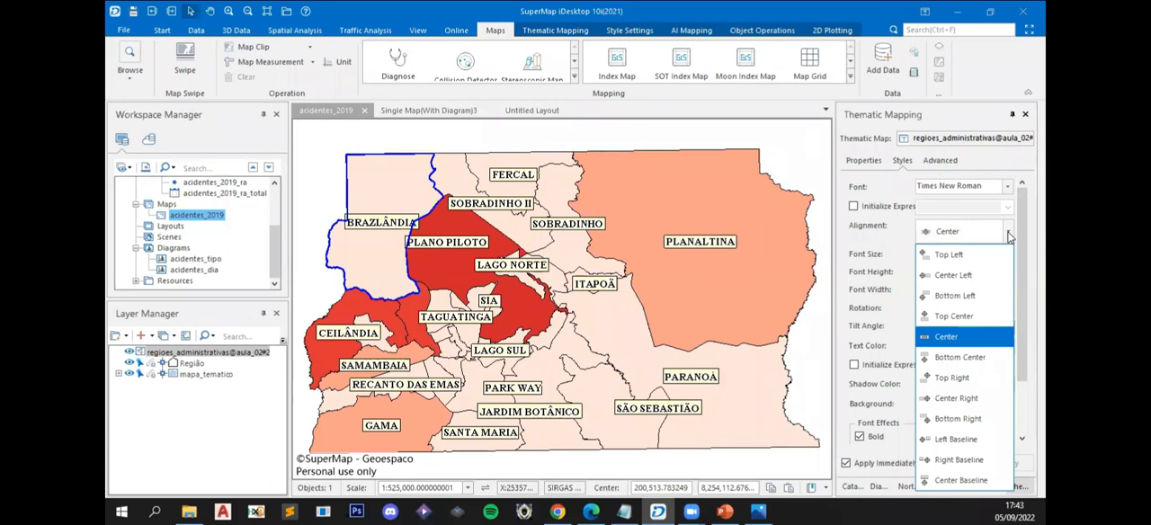
{"action": "left_click", "coordinate": [1008, 233]}
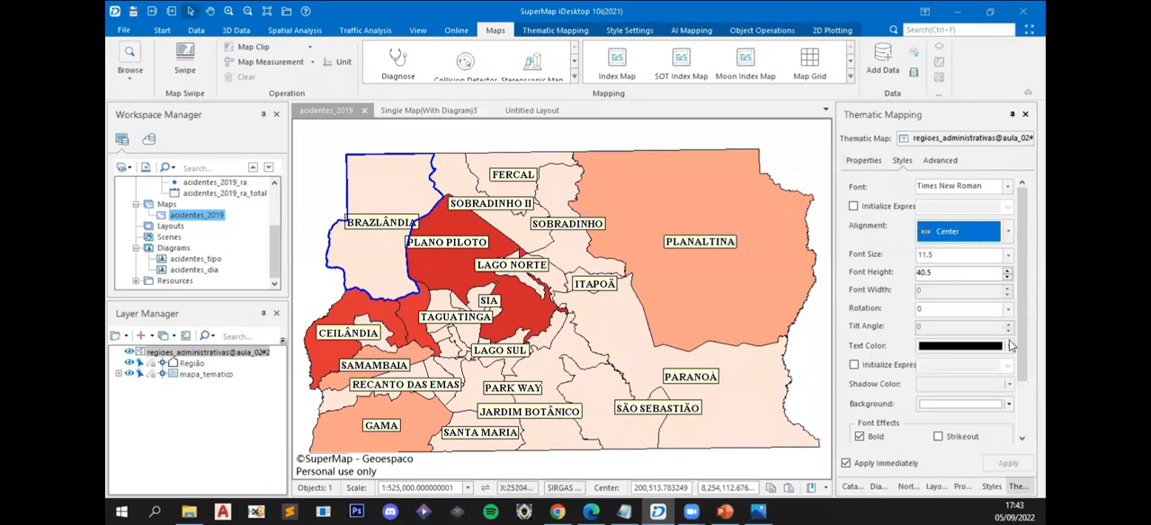
{"action": "scroll", "coordinate": [936, 306], "scroll_direction": "down", "scroll_amount": 3}
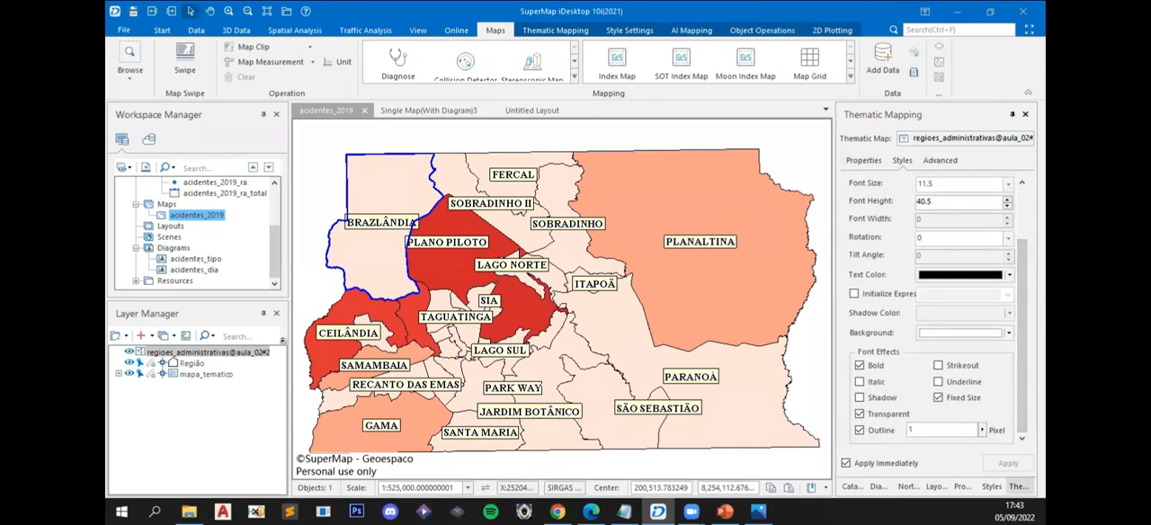
{"action": "scroll", "coordinate": [935, 306], "scroll_direction": "up", "scroll_amount": 3}
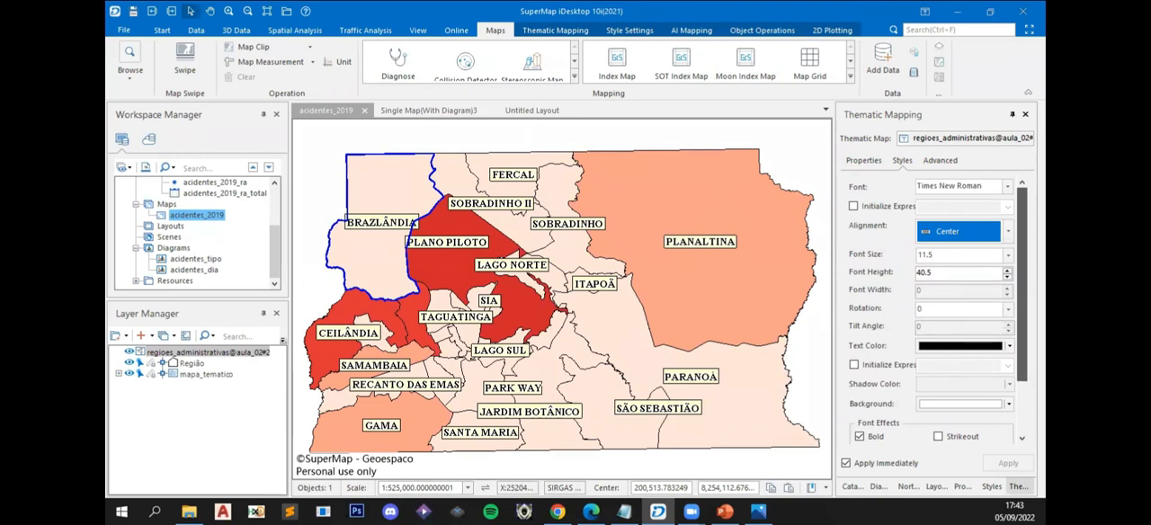
{"action": "left_click", "coordinate": [863, 160]}
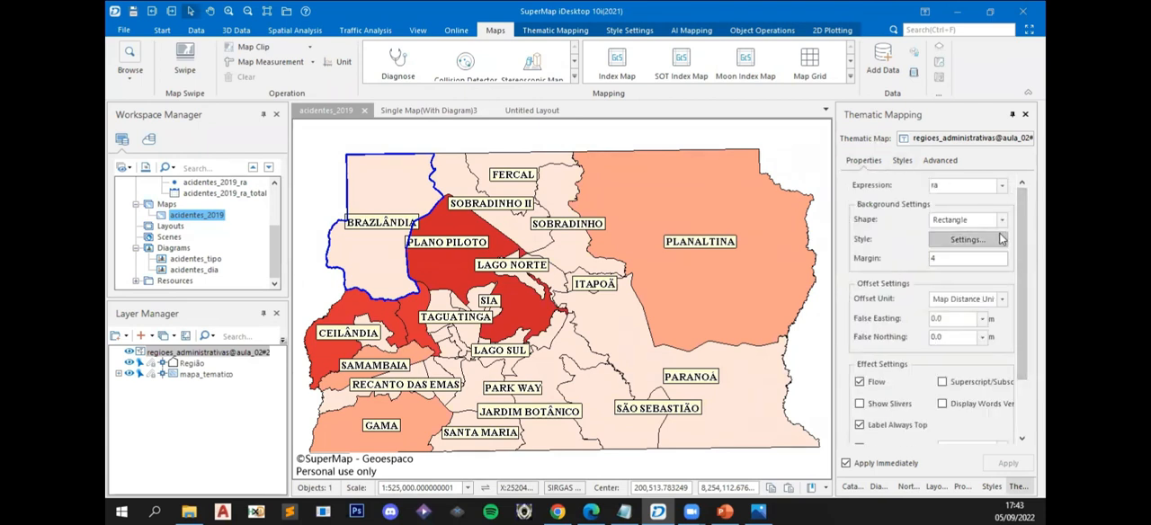
{"action": "left_click", "coordinate": [967, 239]}
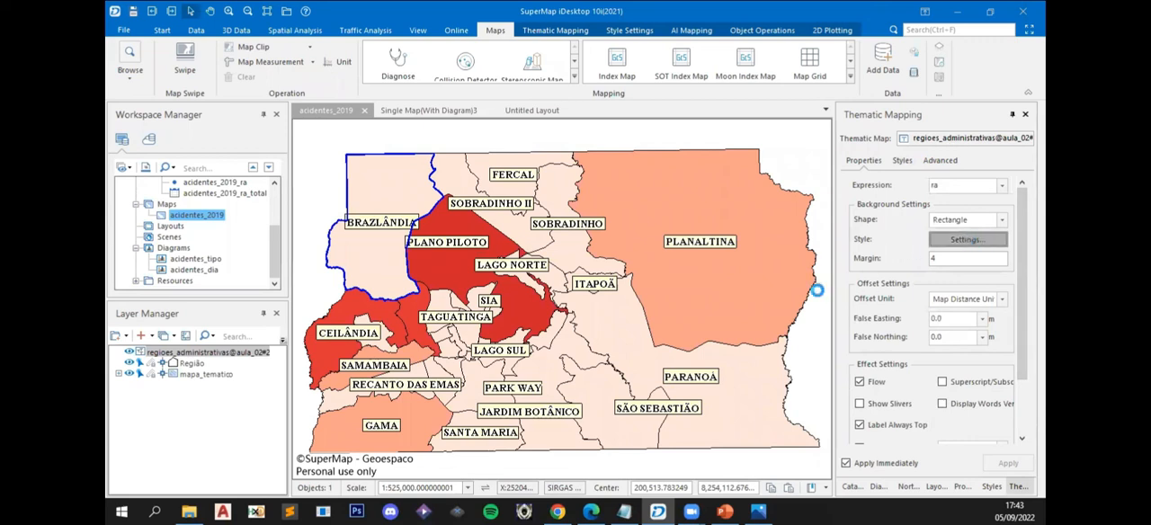
{"action": "left_click", "coordinate": [847, 37]}
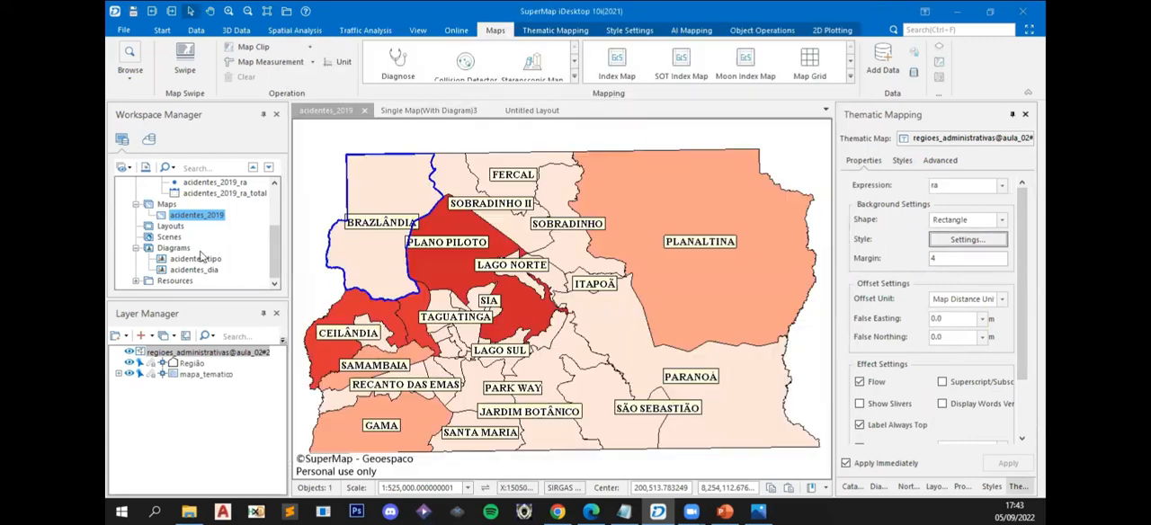
- View the exported LayoutImage.jpg from the Área de Trabalho folder and return to the Untitled Layout in SuperMap iDesktop
{"action": "left_click", "coordinate": [423, 110]}
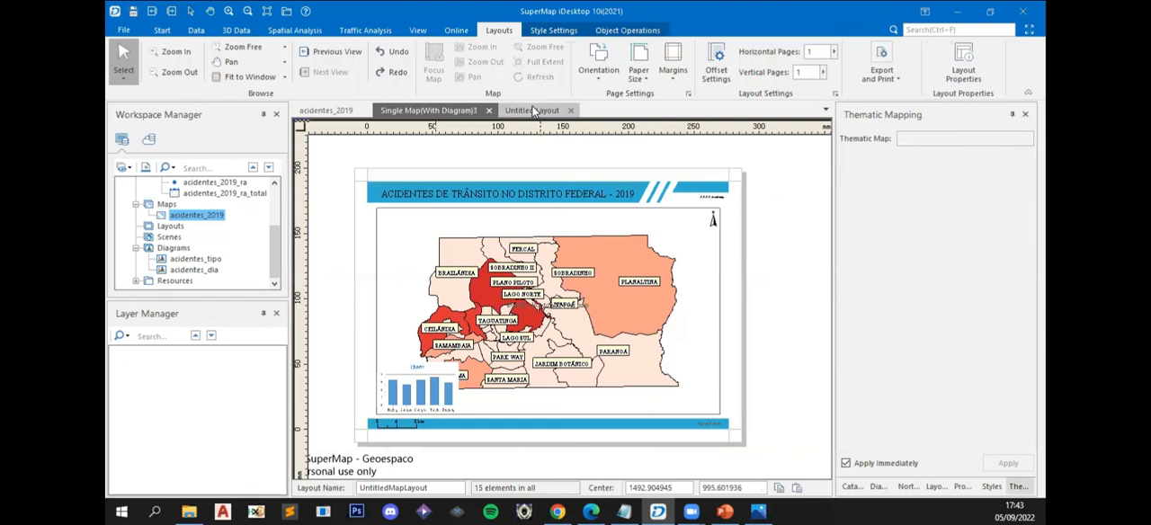
{"action": "left_click", "coordinate": [532, 110]}
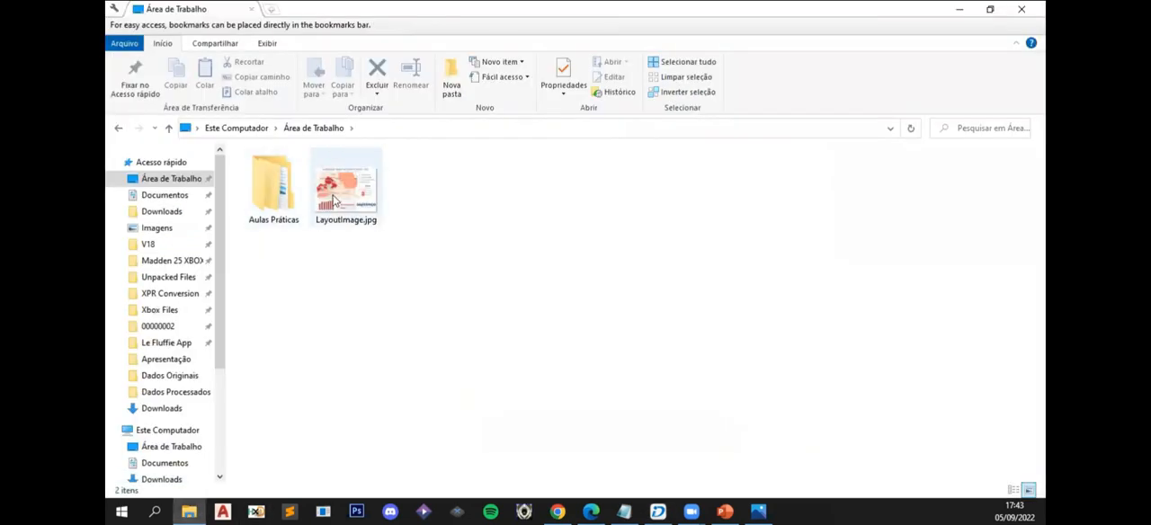
{"action": "double_click", "coordinate": [334, 200]}
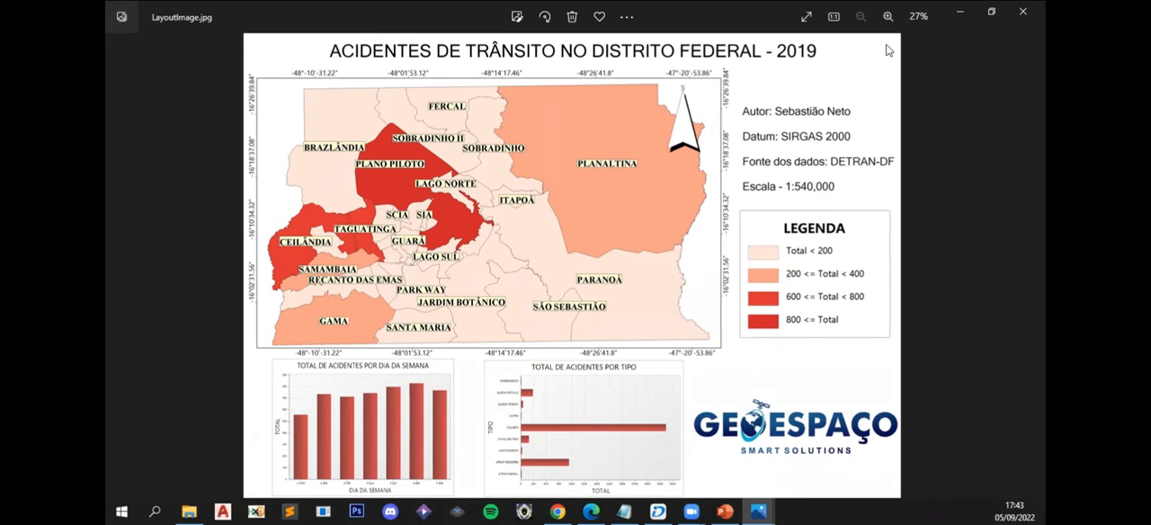
{"action": "left_click", "coordinate": [991, 11]}
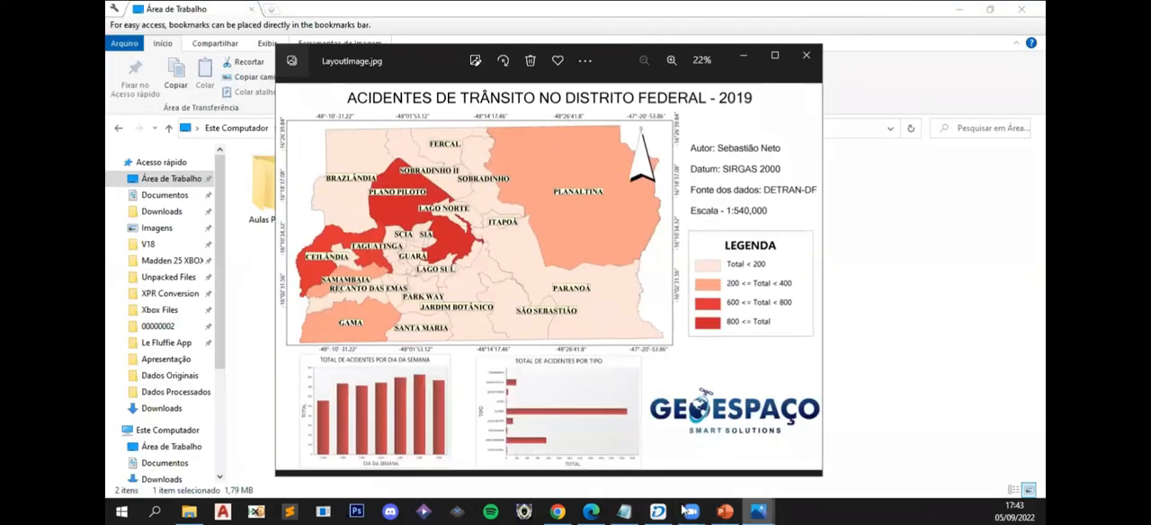
{"action": "left_click", "coordinate": [658, 511]}
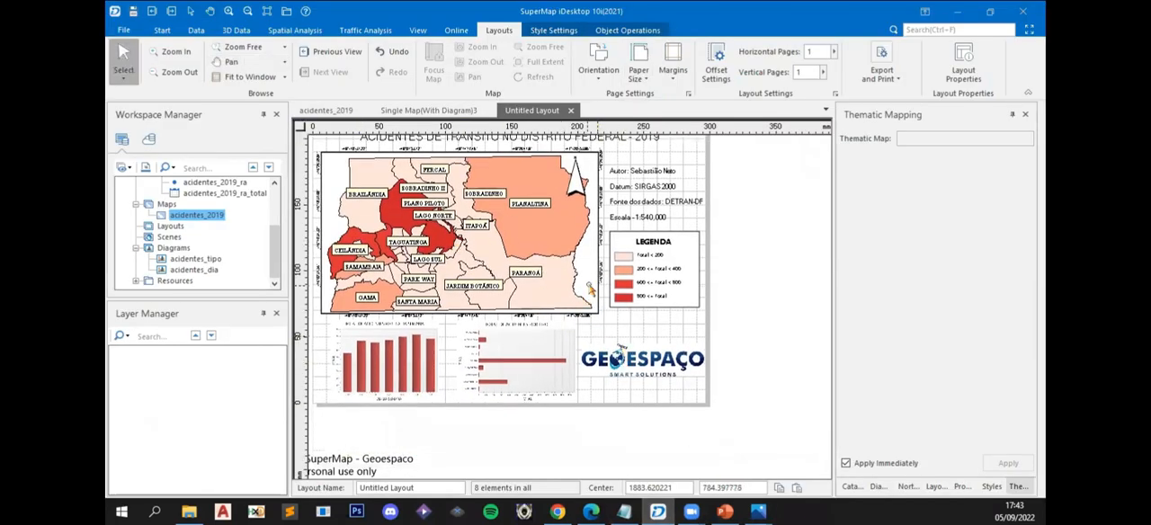
- Add a scale bar linked to the layout's acidentes_2019 map between the legend and the GEOESPAÇO logo
{"action": "left_click", "coordinate": [592, 290]}
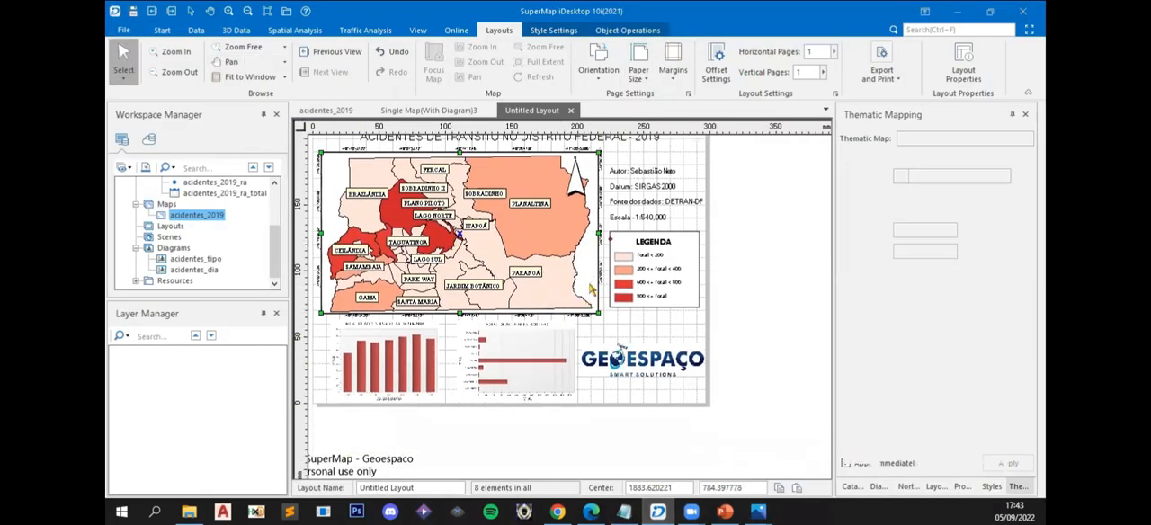
{"action": "left_click", "coordinate": [627, 30]}
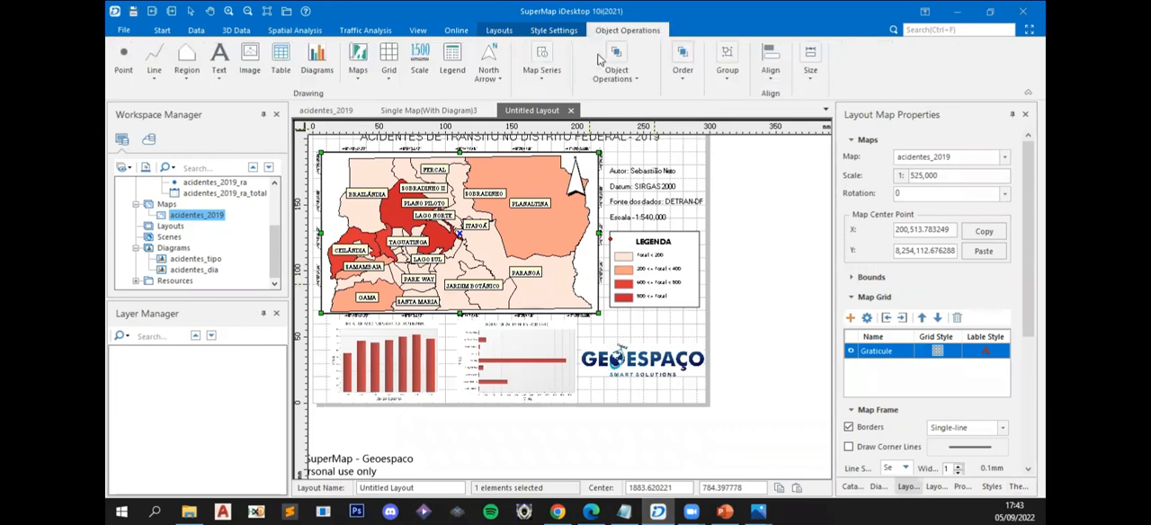
{"action": "left_click", "coordinate": [419, 63]}
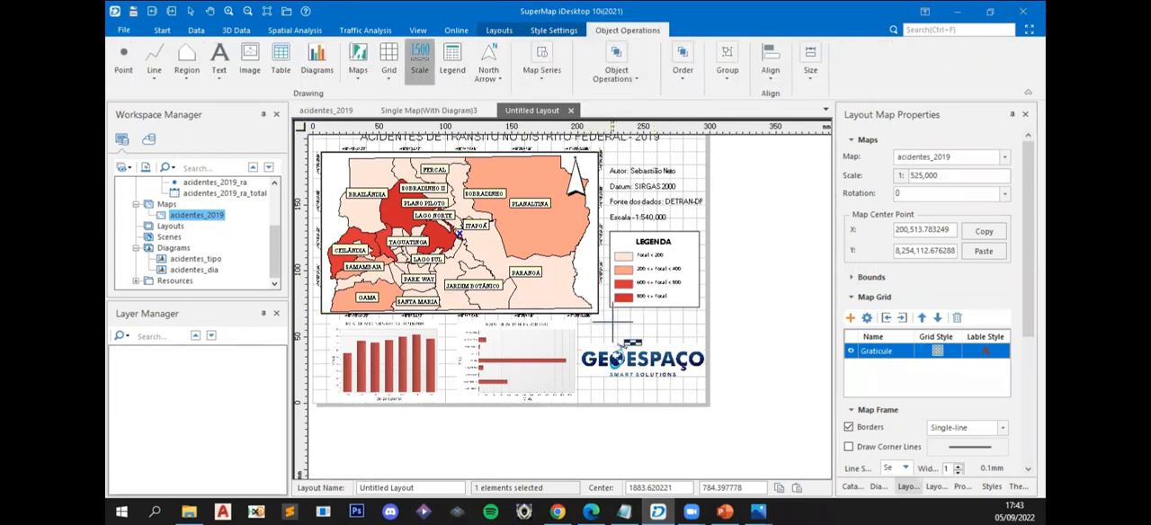
{"action": "left_click_drag", "start_coordinate": [663, 321], "coordinate": [697, 330]}
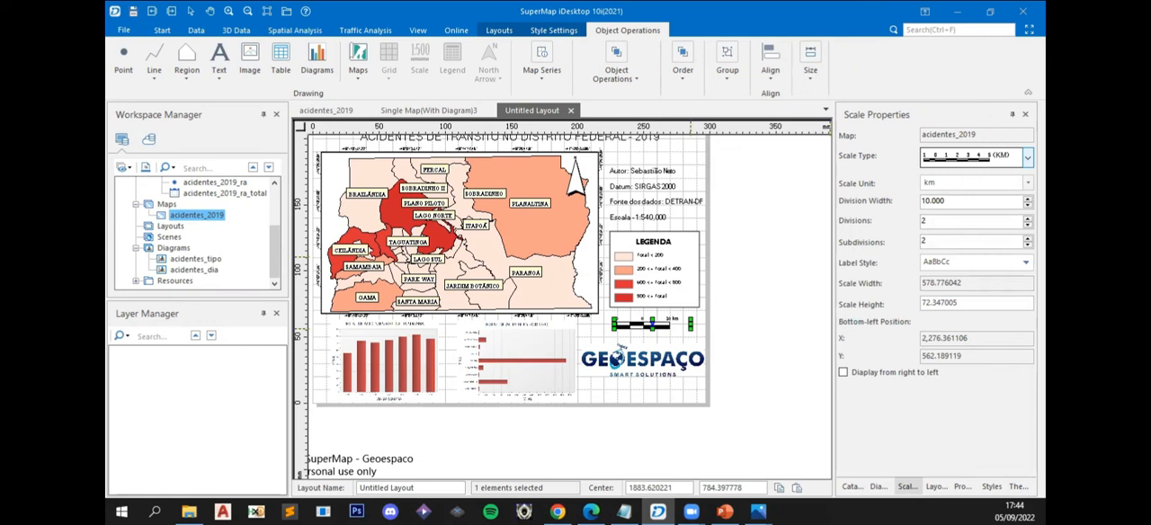
- Try the numeric 1:1000000 scale type with an enlarged frame and remove the scale from the layout
{"action": "left_click", "coordinate": [1028, 159]}
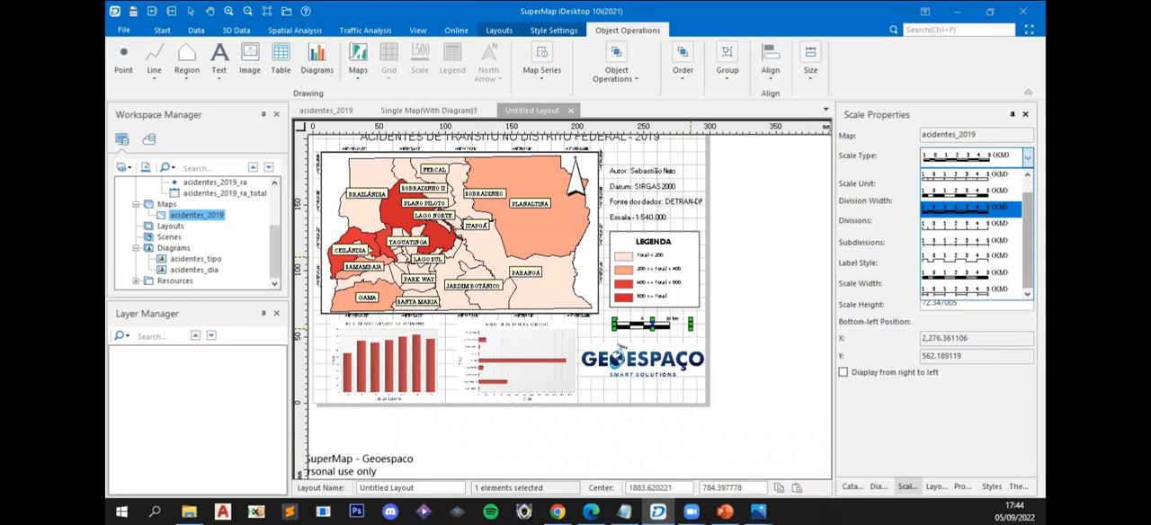
{"action": "left_click_drag", "start_coordinate": [1028, 218], "coordinate": [1028, 203]}
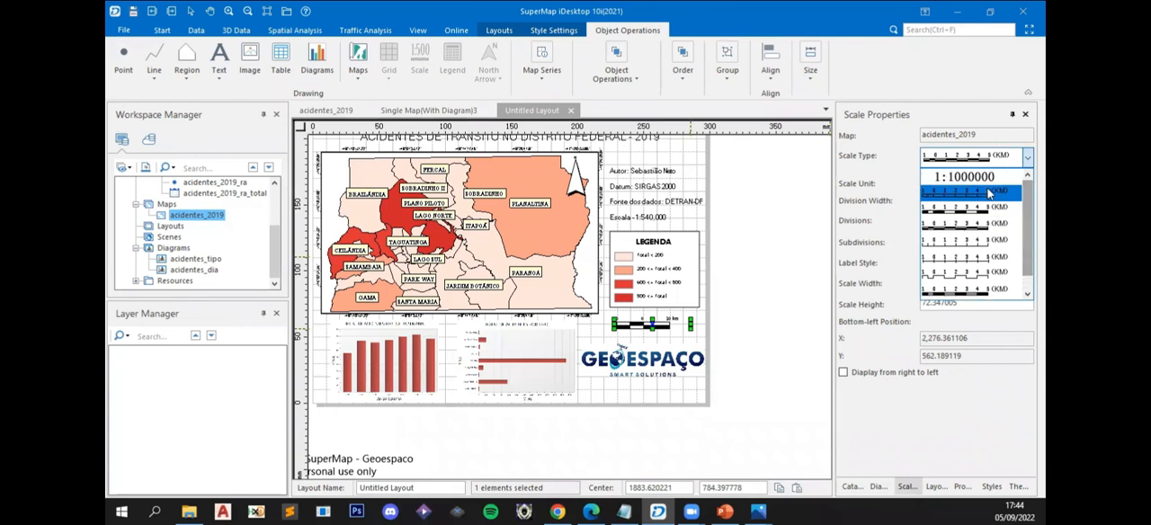
{"action": "left_click", "coordinate": [965, 178]}
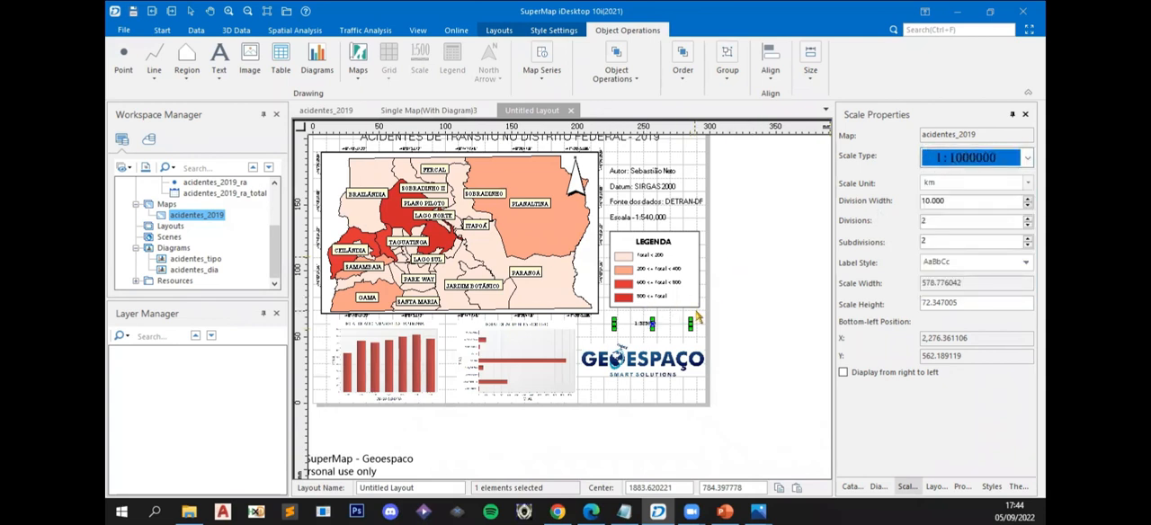
{"action": "left_click_drag", "start_coordinate": [691, 320], "coordinate": [665, 328]}
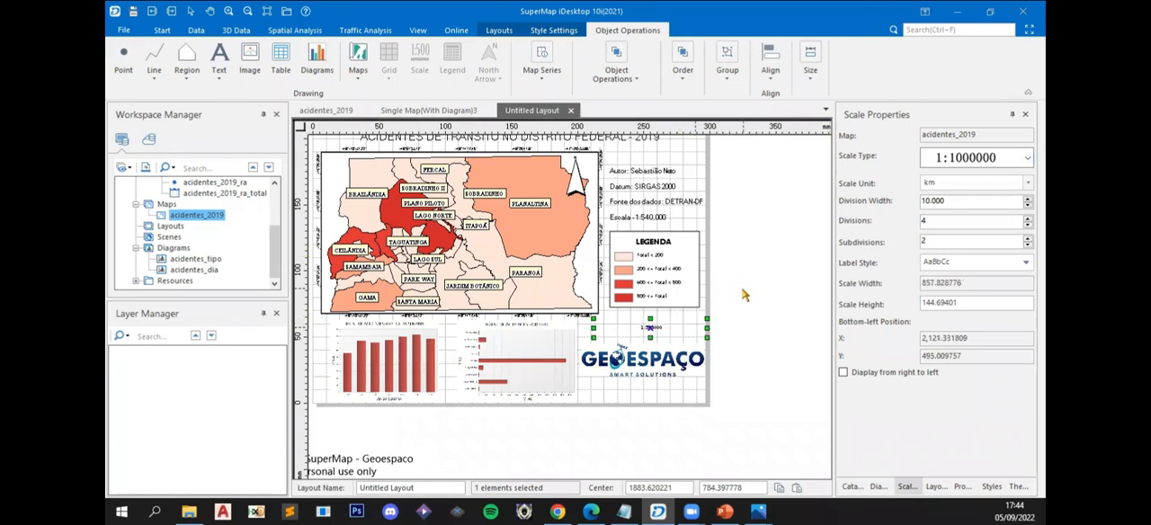
{"action": "left_click", "coordinate": [744, 295]}
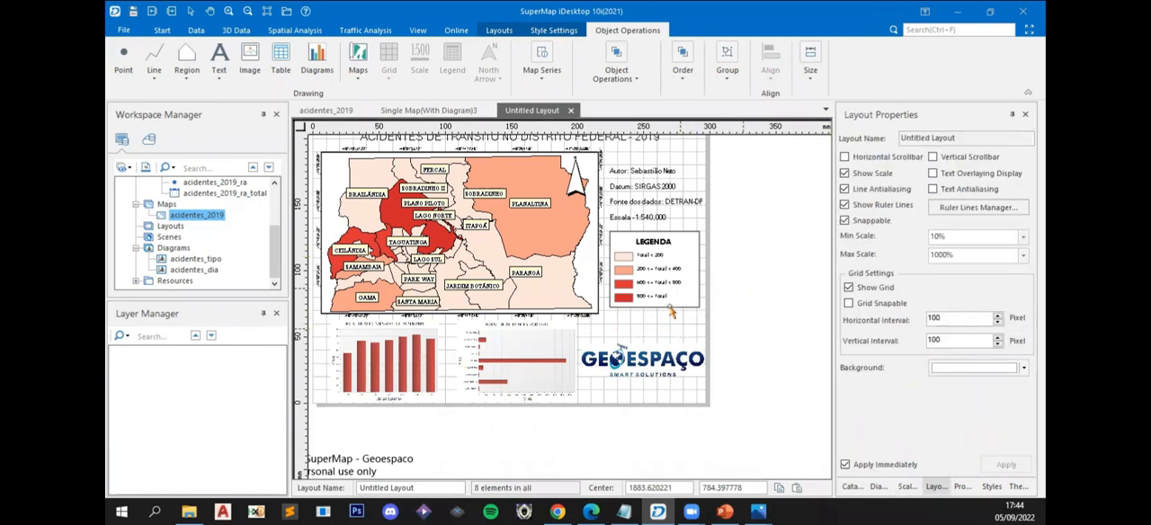
- Close the Single Map(With Diagram)3 layout and the acidentes_2019 map window, keeping the Untitled Layout open
{"action": "scroll", "coordinate": [644, 217], "scroll_direction": "up", "scroll_amount": 2}
{"action": "scroll", "coordinate": [647, 225], "scroll_direction": "up", "scroll_amount": 1}
{"action": "scroll", "coordinate": [643, 282], "scroll_direction": "down", "scroll_amount": 2}
{"action": "left_click_drag", "start_coordinate": [533, 299], "coordinate": [616, 312]}
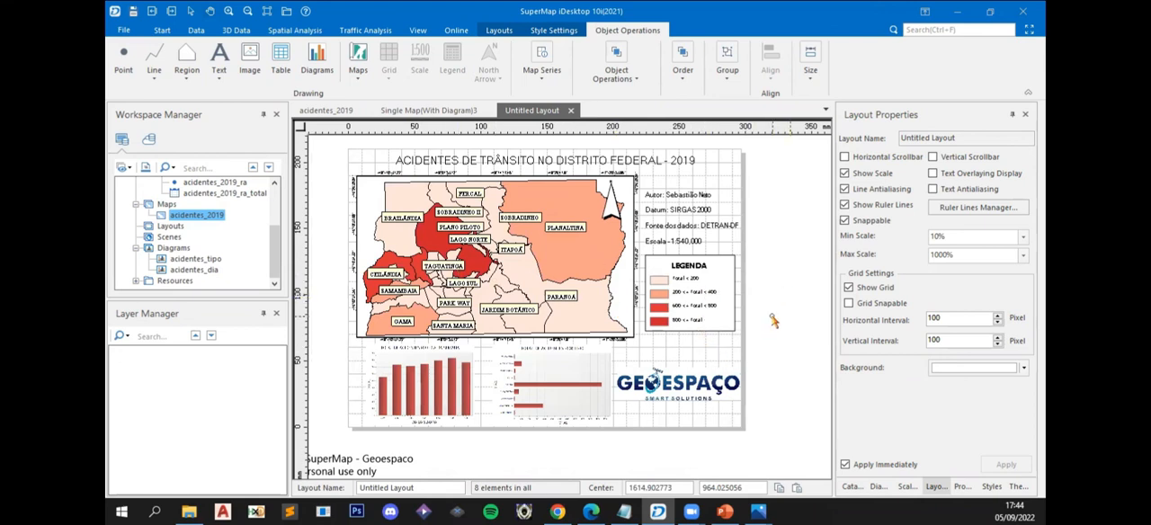
{"action": "left_click", "coordinate": [486, 109]}
{"action": "left_click", "coordinate": [615, 296]}
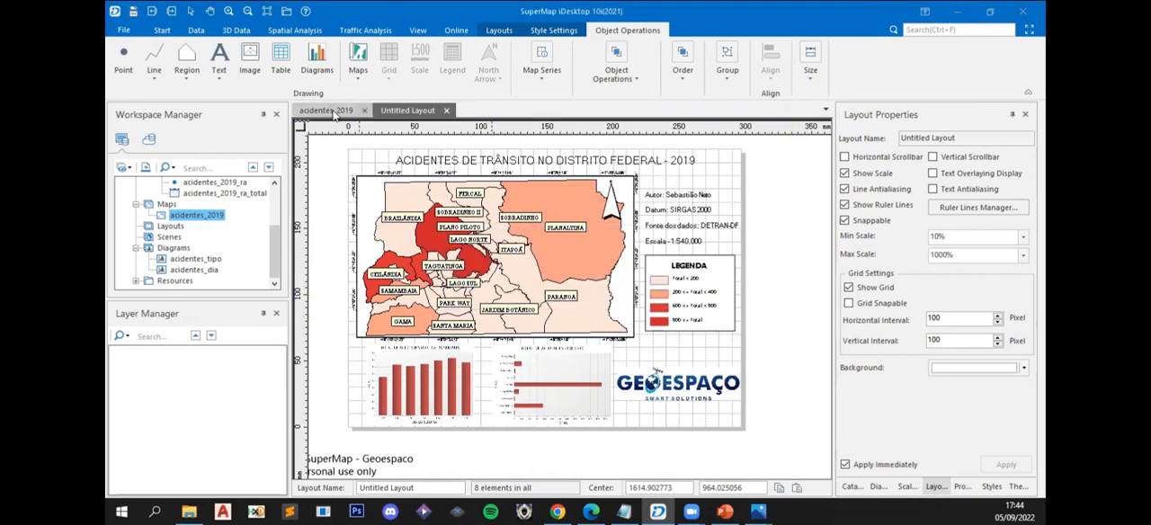
{"action": "left_click", "coordinate": [364, 111]}
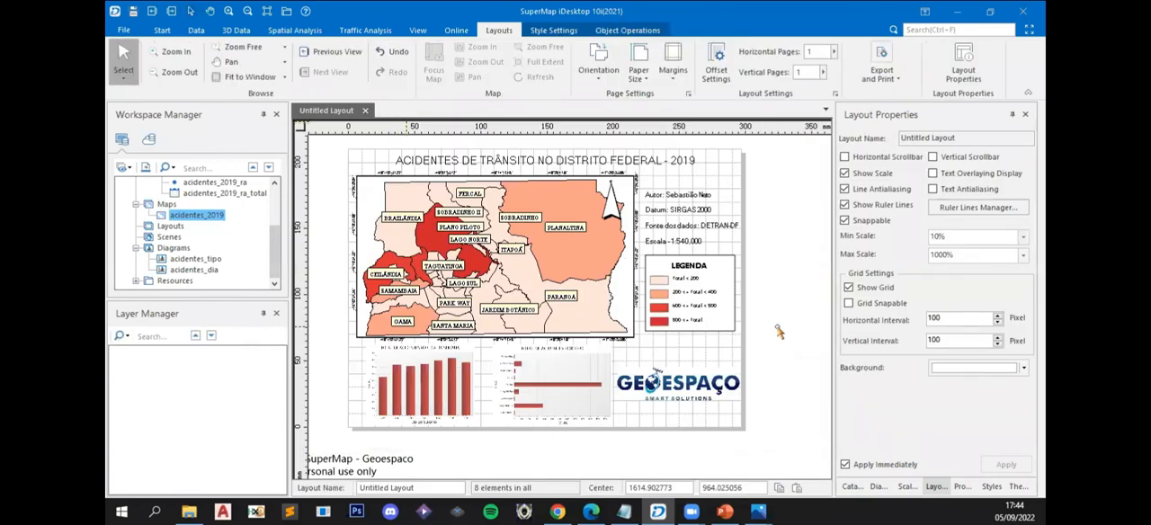
- Create a new layout from the Blank Template
{"action": "left_click_drag", "start_coordinate": [765, 325], "coordinate": [742, 331]}
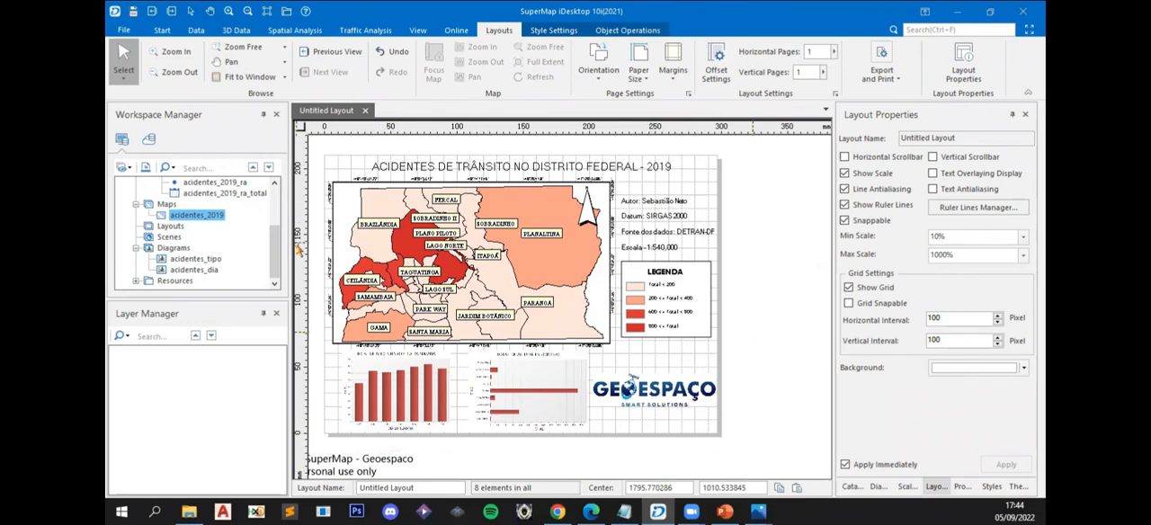
{"action": "double_click", "coordinate": [170, 226]}
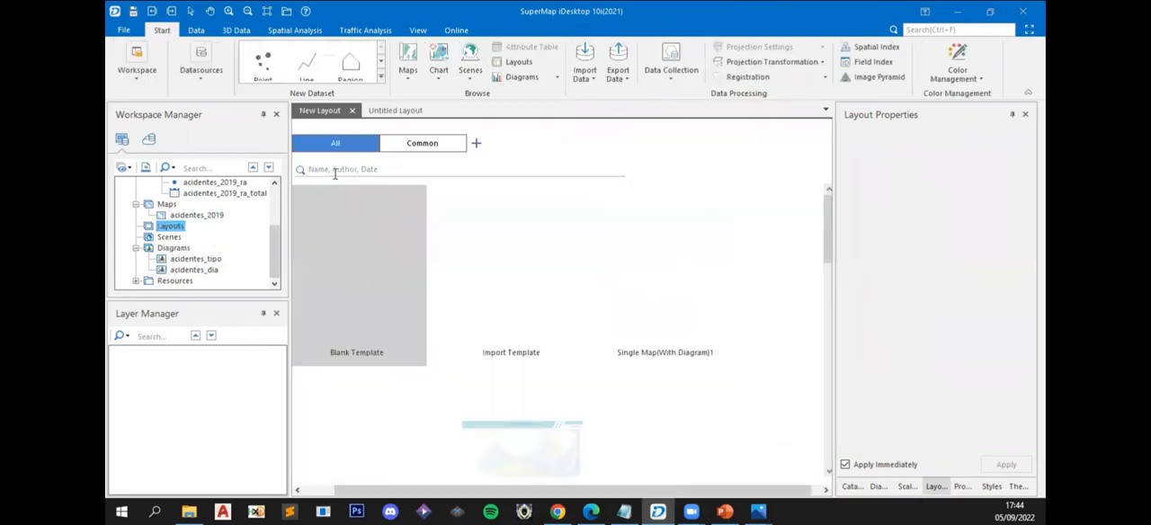
{"action": "left_click", "coordinate": [499, 319]}
{"action": "scroll", "coordinate": [566, 319], "scroll_direction": "down", "scroll_amount": 3}
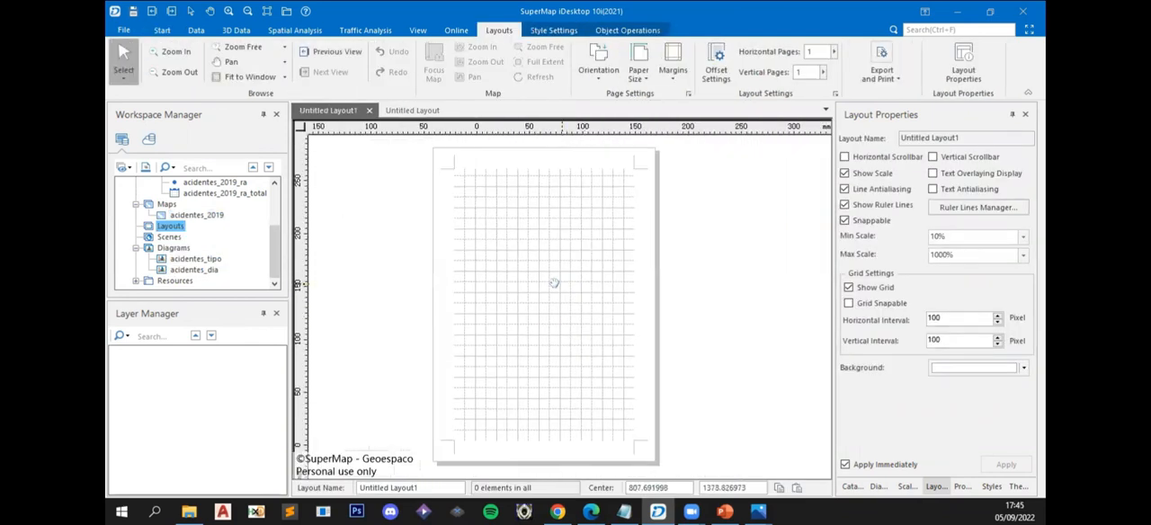
- Try custom page margins of 0 cm on all four sides of the blank Untitled Layout1
{"action": "left_click", "coordinate": [678, 74]}
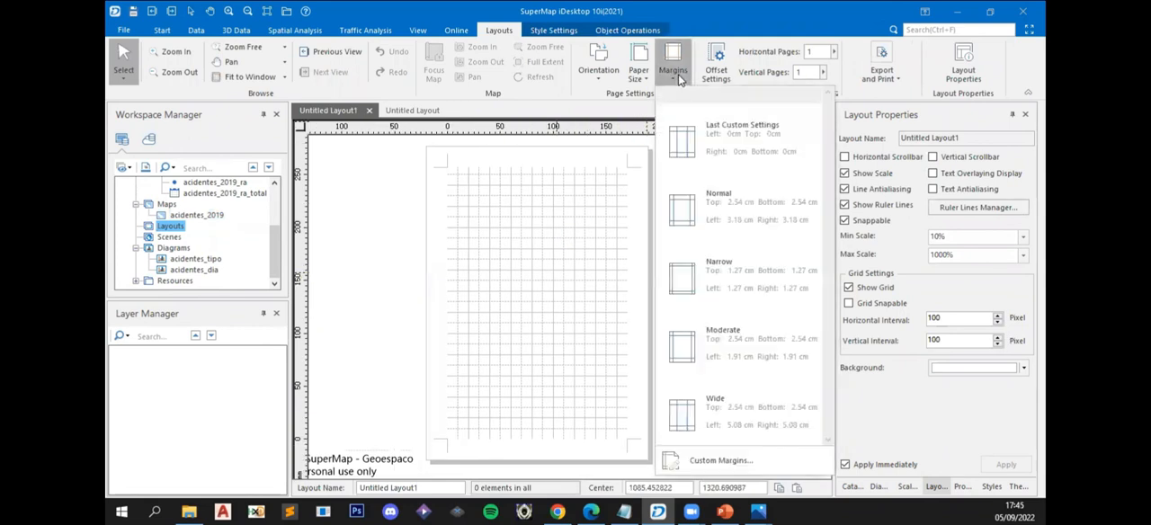
{"action": "left_click", "coordinate": [733, 473]}
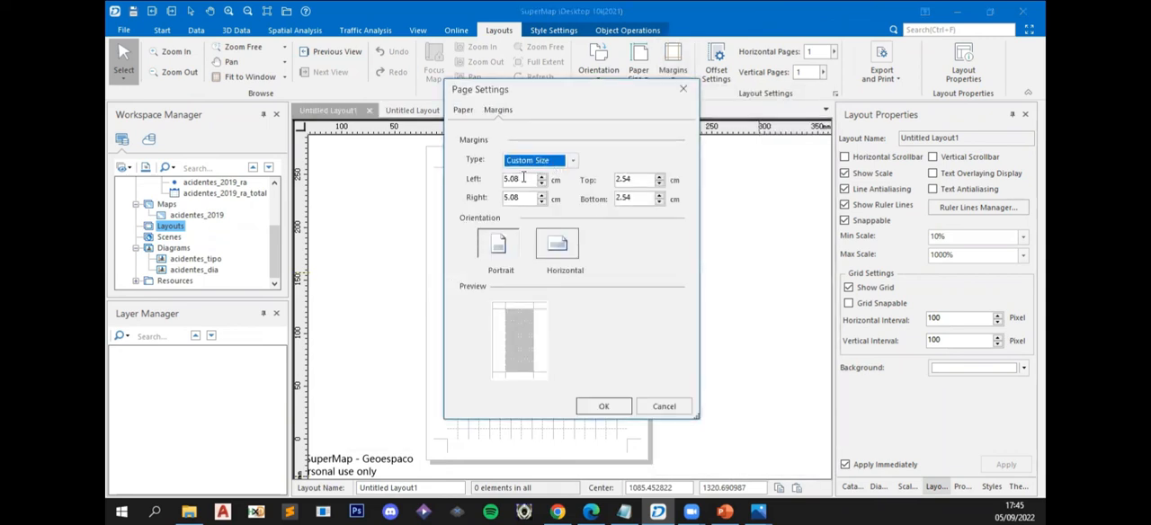
{"action": "double_click", "coordinate": [520, 178]}
{"action": "type", "text": "0"}
{"action": "key", "text": "Tab"}
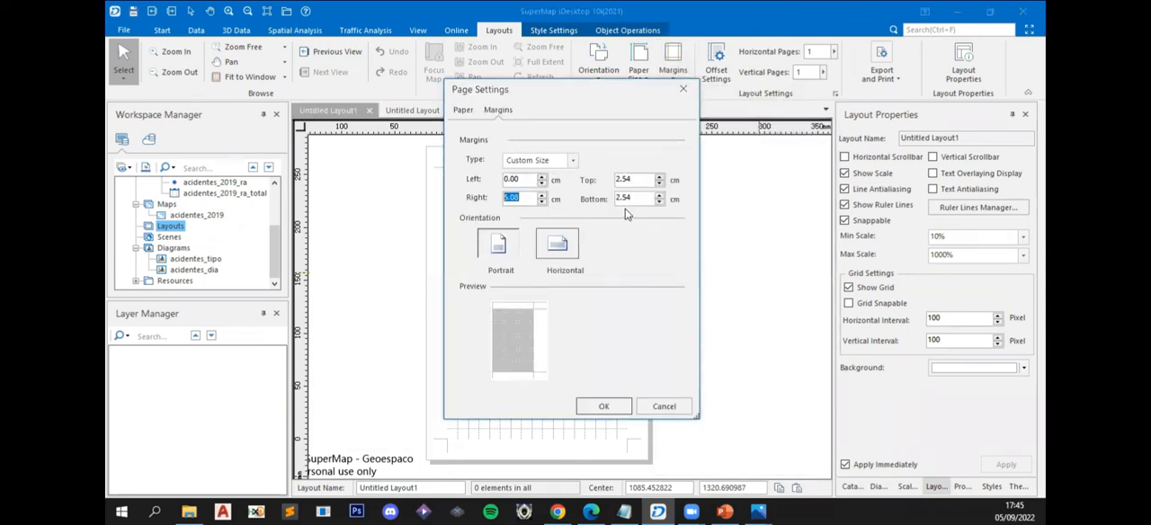
{"action": "type", "text": "0"}
{"action": "key", "text": "Tab"}
{"action": "type", "text": "0"}
{"action": "key", "text": "Tab"}
{"action": "type", "text": "0"}
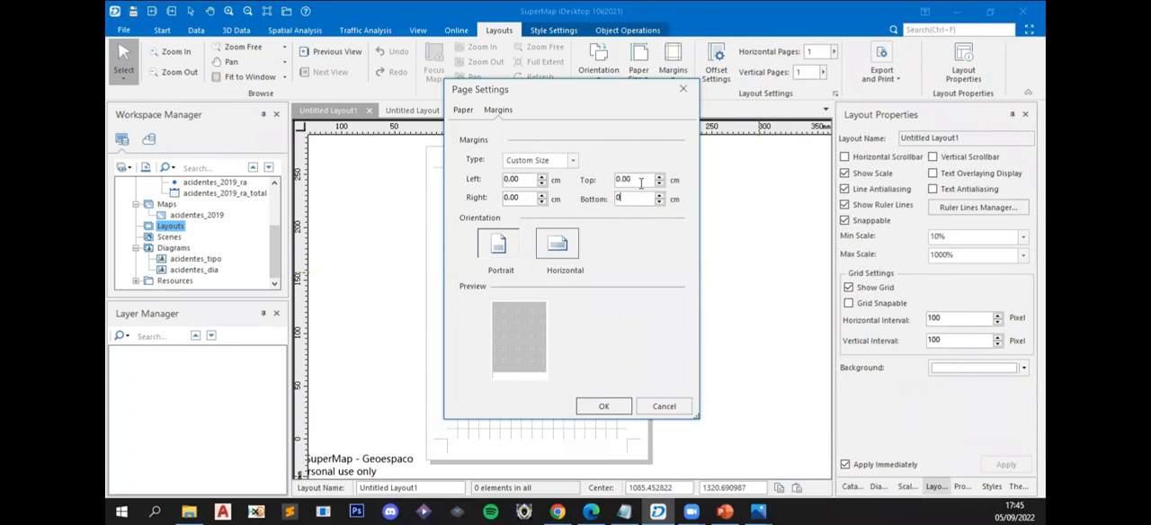
{"action": "key", "text": "Tab"}
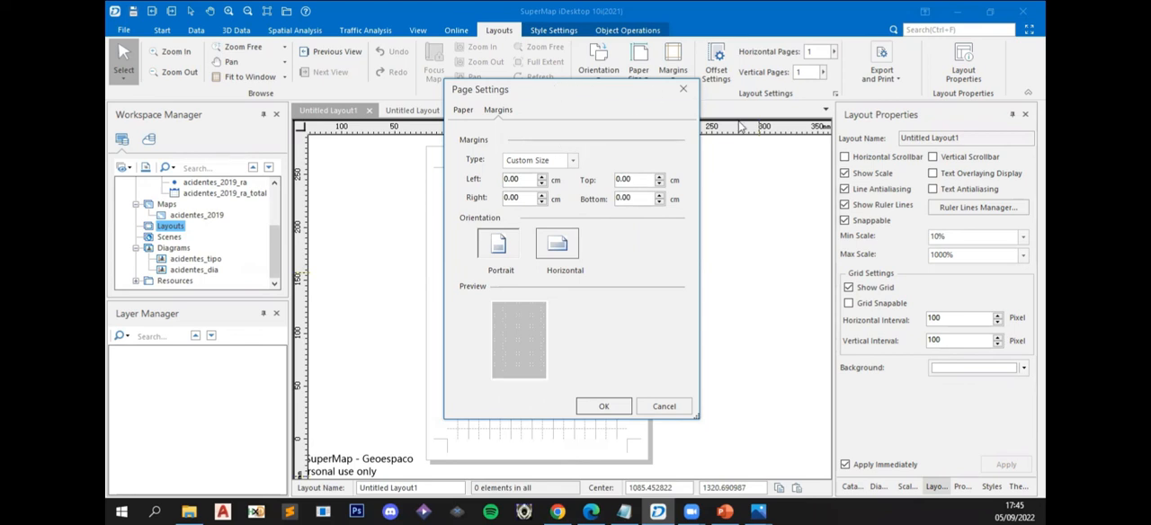
- Try the horizontal orientation for the A4 paper and close the page settings without applying them
{"action": "left_click_drag", "start_coordinate": [539, 89], "coordinate": [723, 127]}
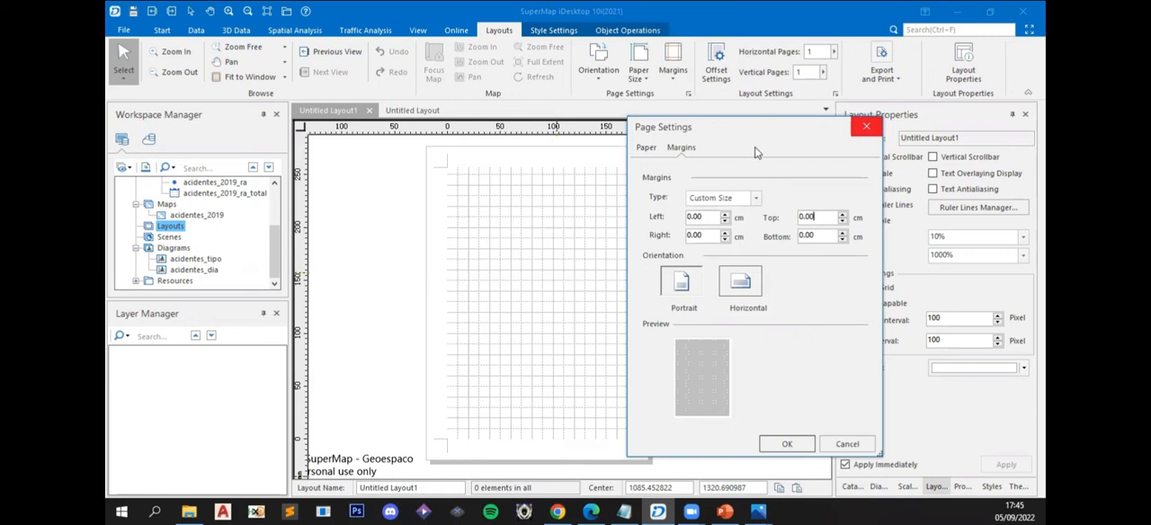
{"action": "left_click", "coordinate": [648, 153]}
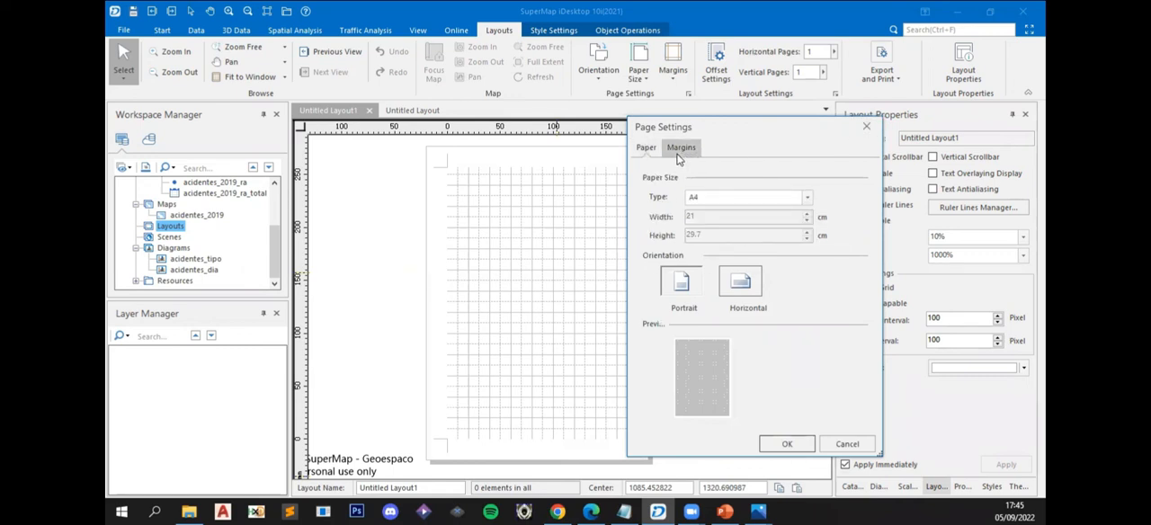
{"action": "left_click", "coordinate": [732, 294]}
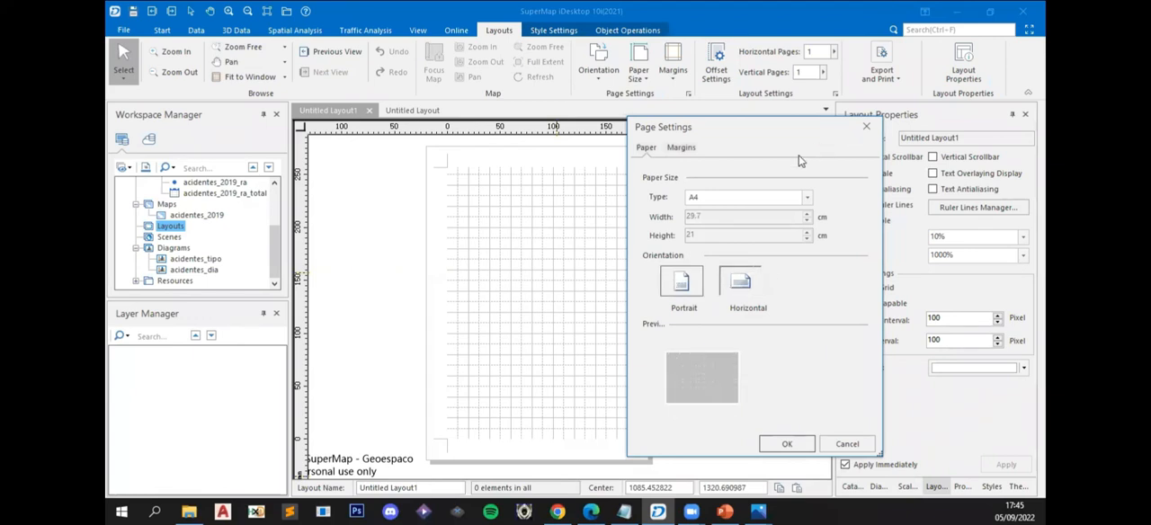
{"action": "left_click", "coordinate": [866, 129]}
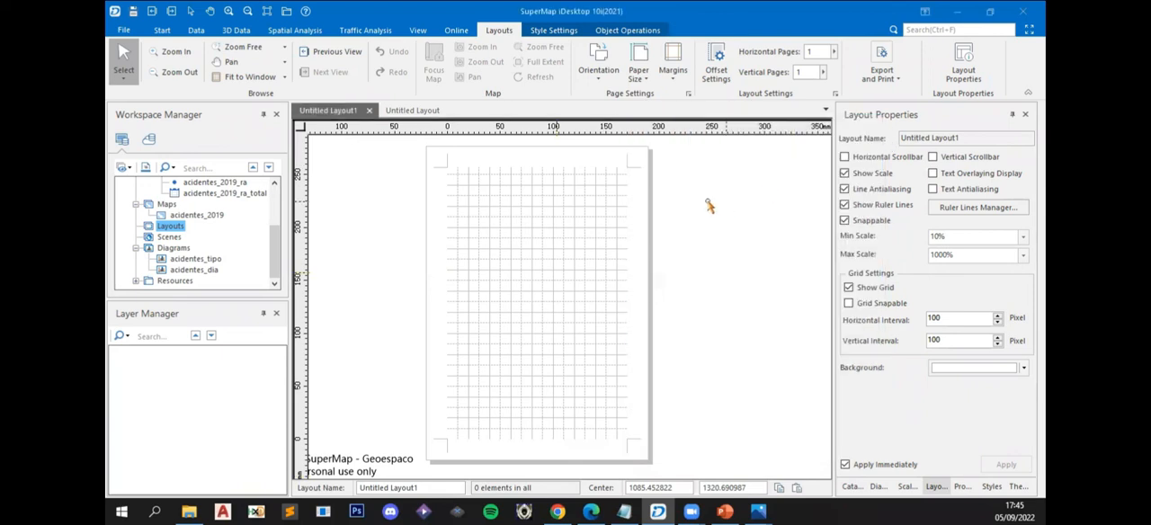
- Examine the accident map in Untitled Layout and compare its page with the blank Untitled Layout1
{"action": "left_click", "coordinate": [409, 111]}
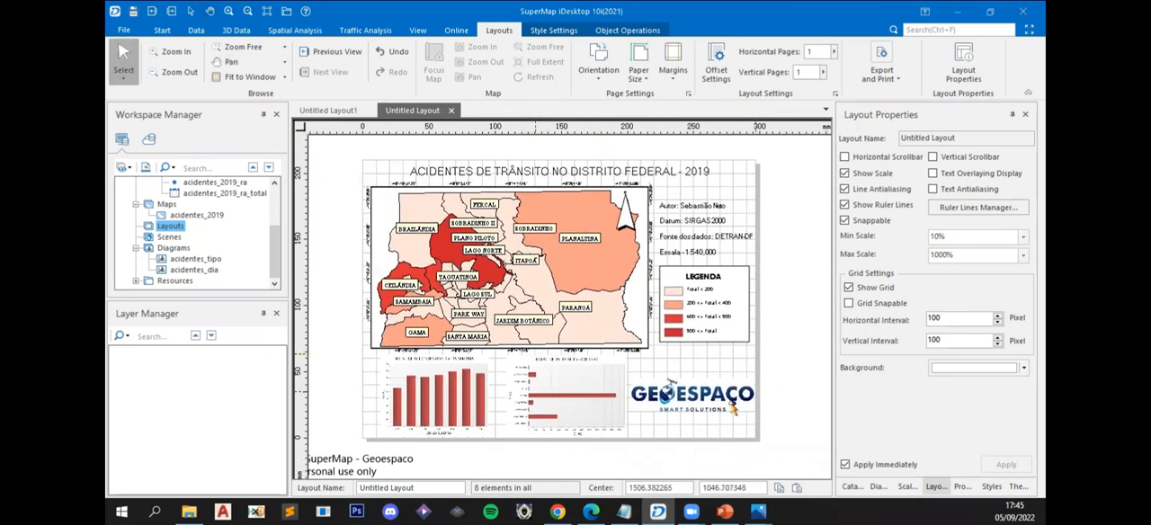
{"action": "left_click_drag", "start_coordinate": [770, 378], "coordinate": [764, 379]}
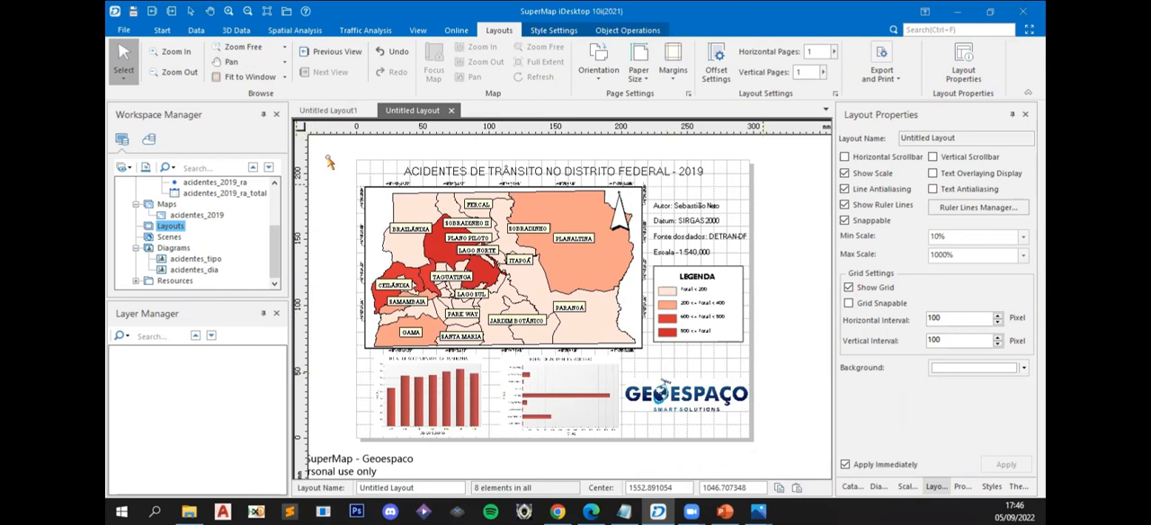
{"action": "left_click", "coordinate": [329, 109]}
{"action": "left_click", "coordinate": [413, 110]}
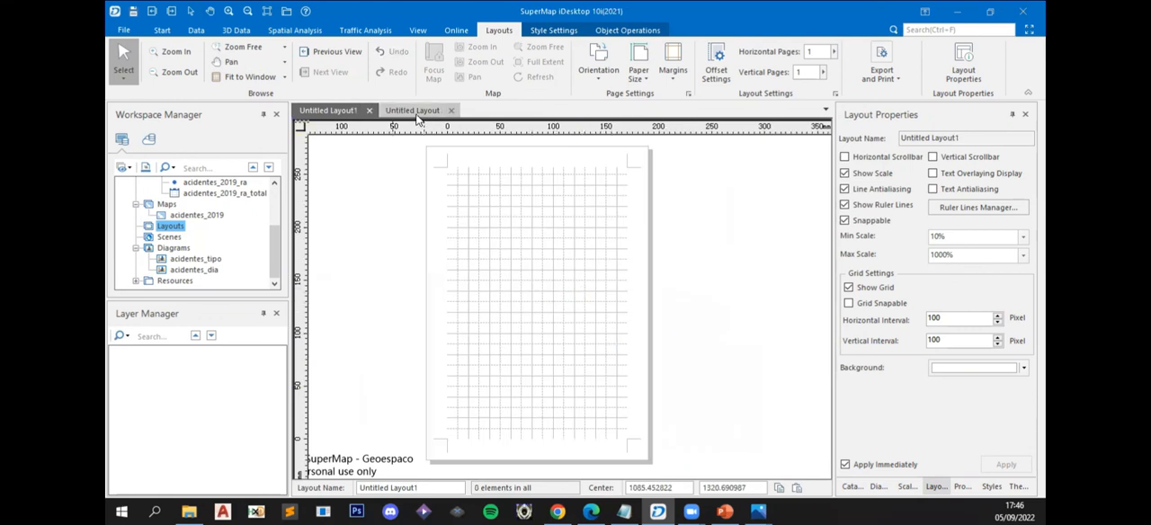